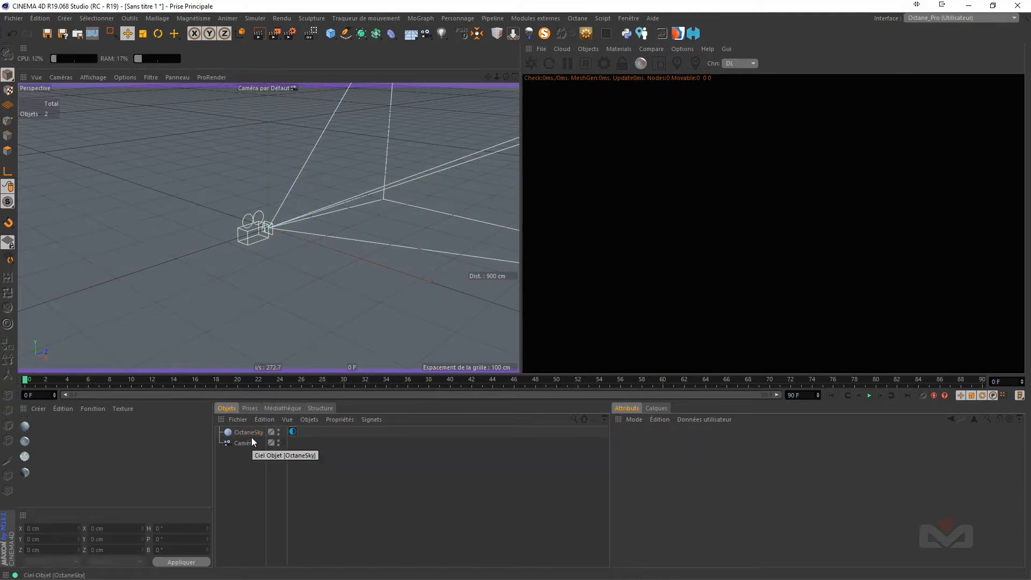
Step: Add a Pantin figure primitive to the scene
click(332, 34)
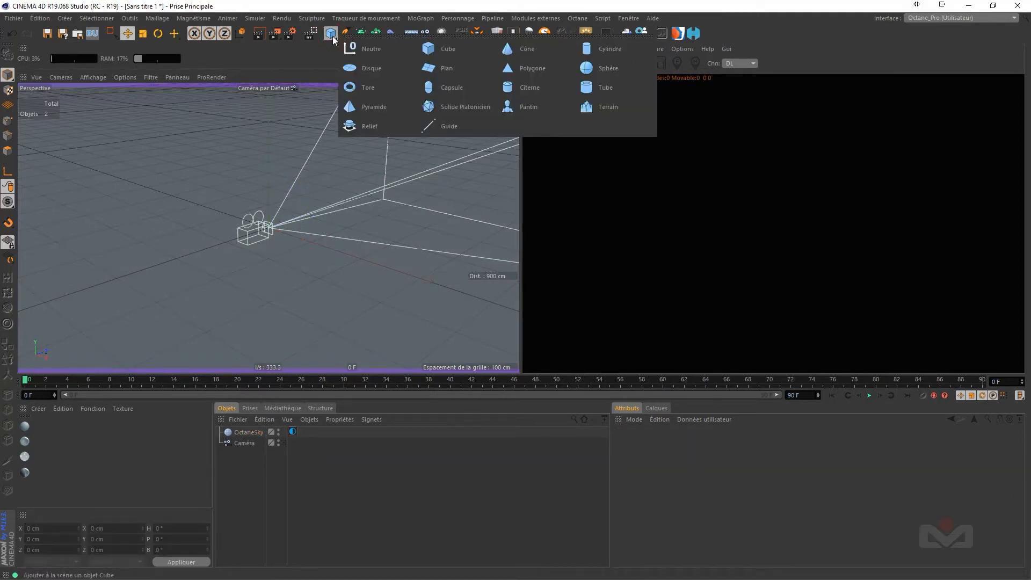
click(526, 108)
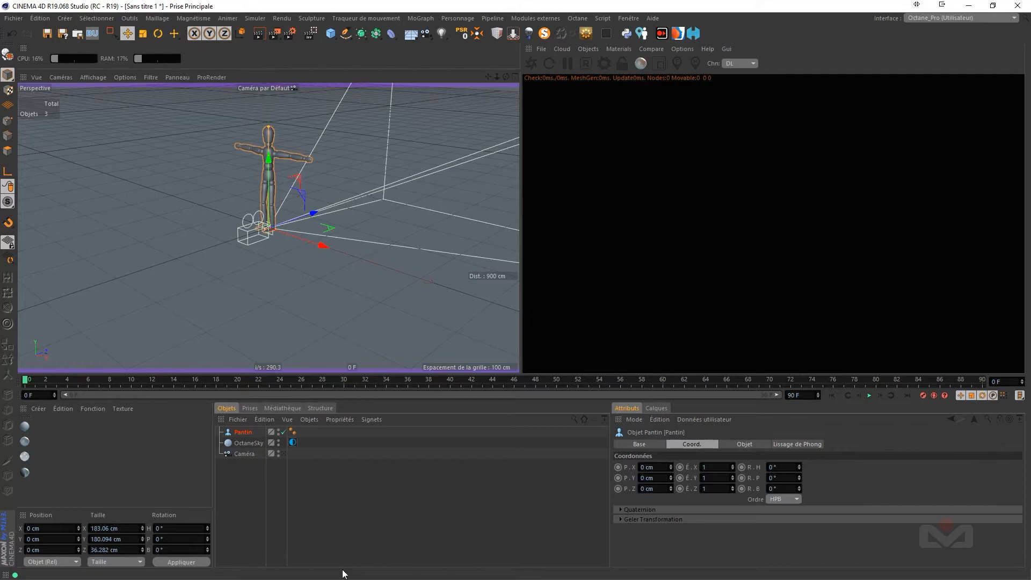
Step: Position the Caméra object at P.Z -600 cm and P.Y 165 cm
click(260, 460)
click(245, 454)
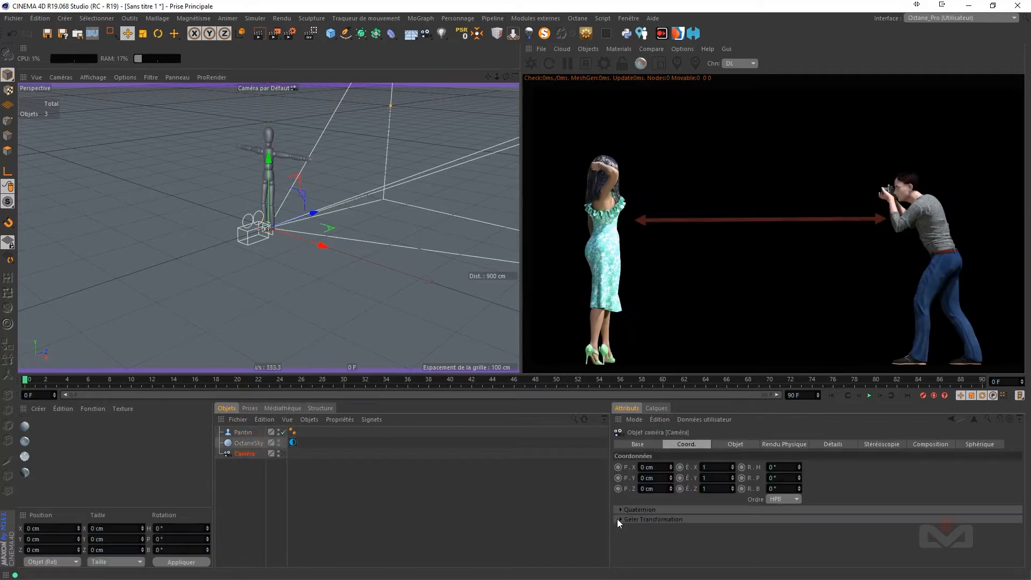
double_click(656, 489)
text(-600)
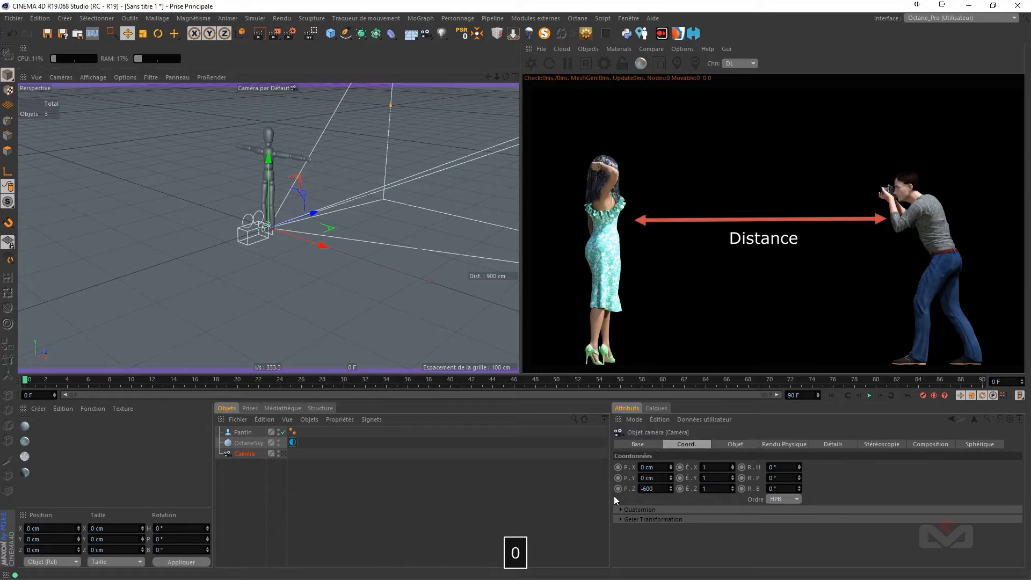
key(Return)
double_click(653, 478)
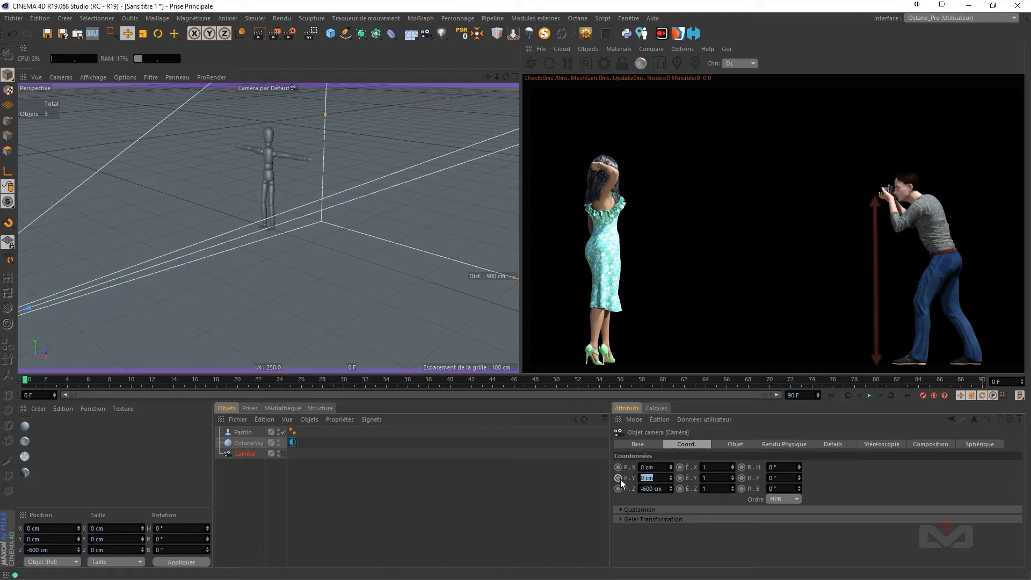
text(165)
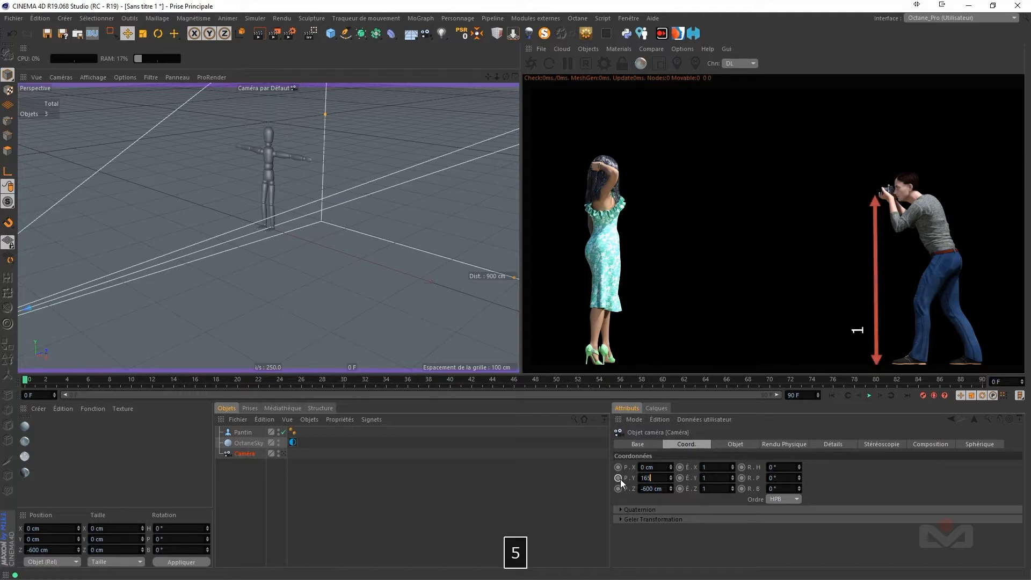
key(Return)
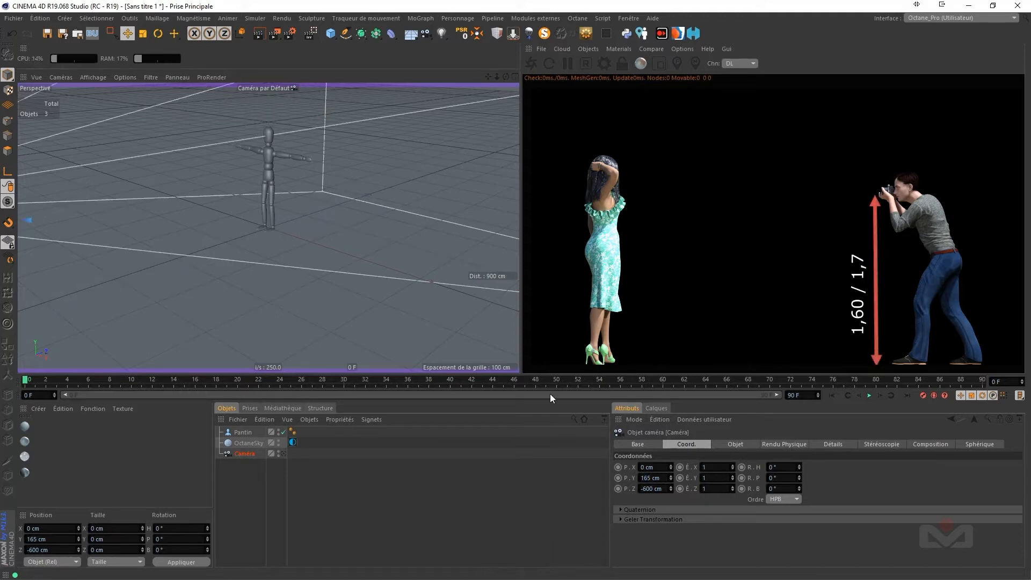
Step: Look through the Caméra object and enable its Dessiner grille composition helper
click(282, 453)
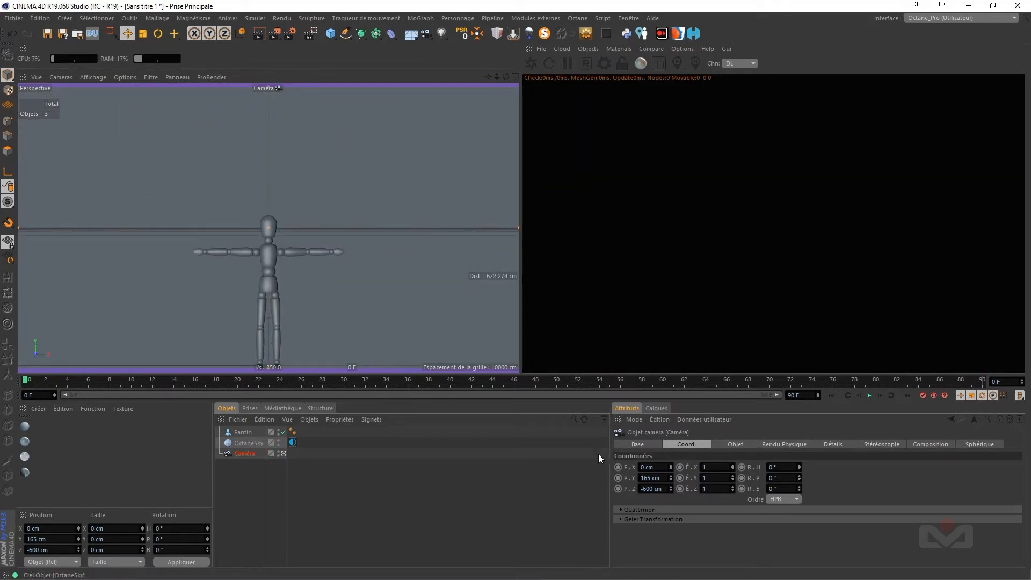
click(931, 444)
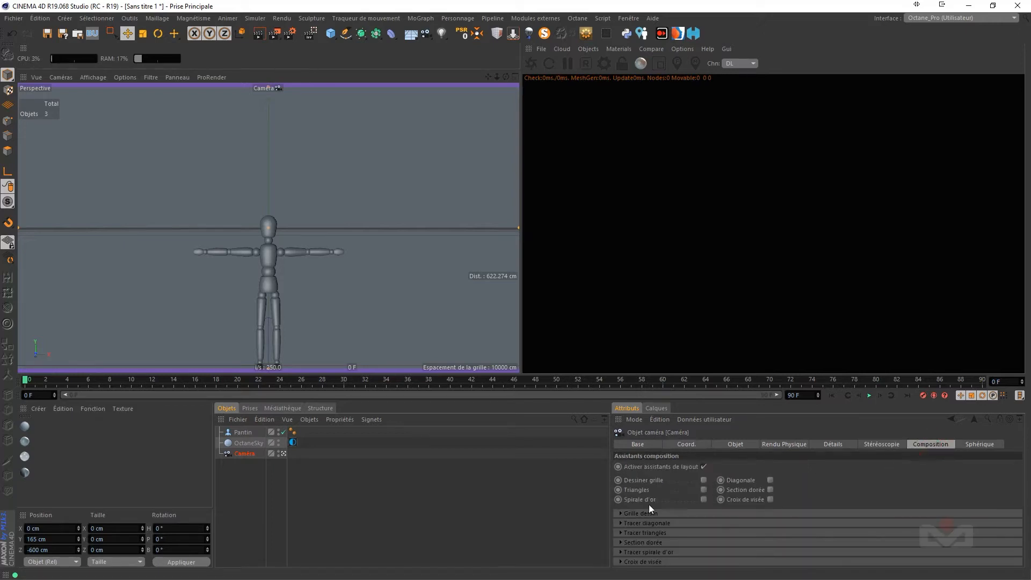
click(704, 480)
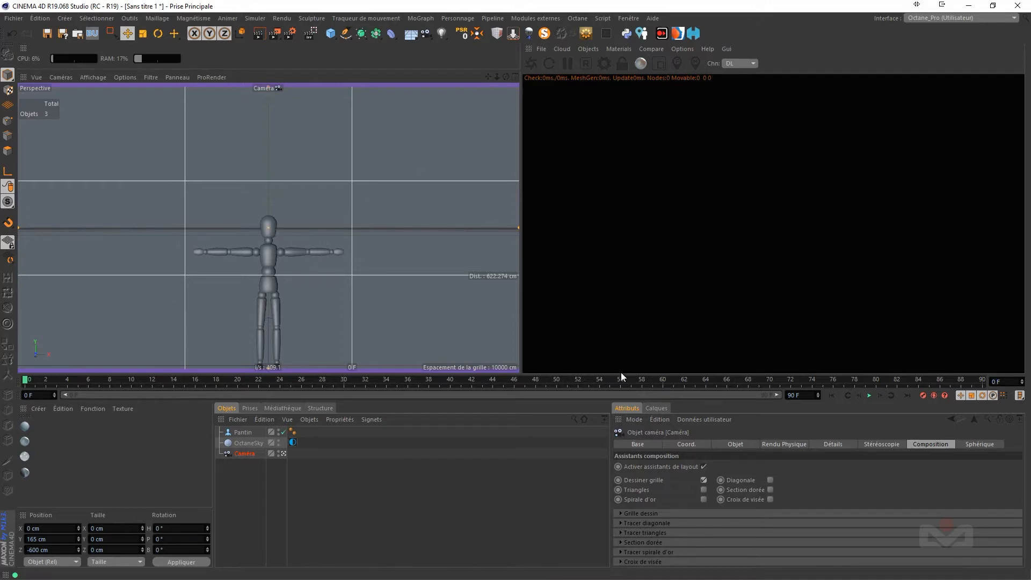
Step: Tilt the camera by setting its R.P rotation to -5°
click(689, 445)
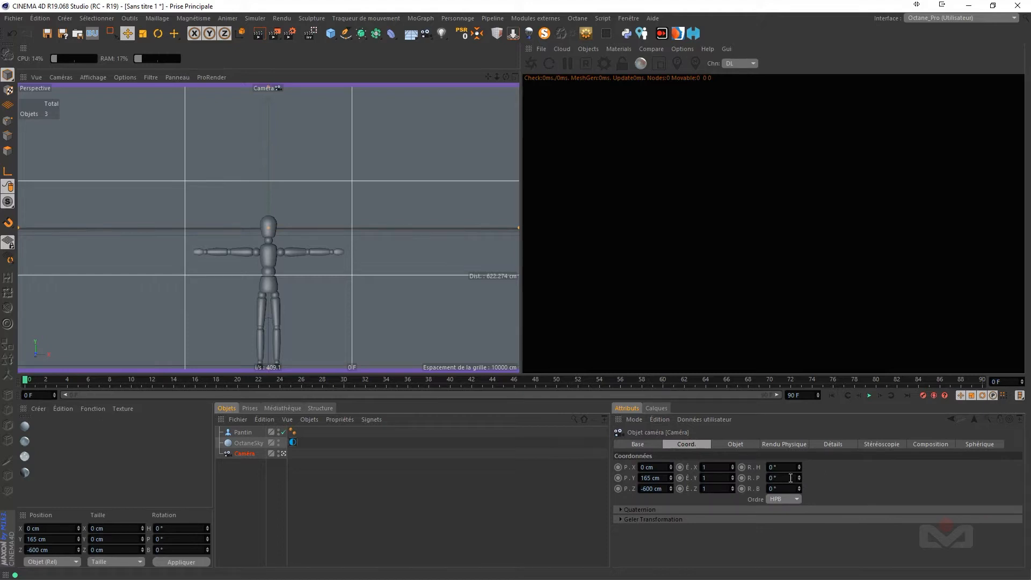
click(783, 478)
text(-3)
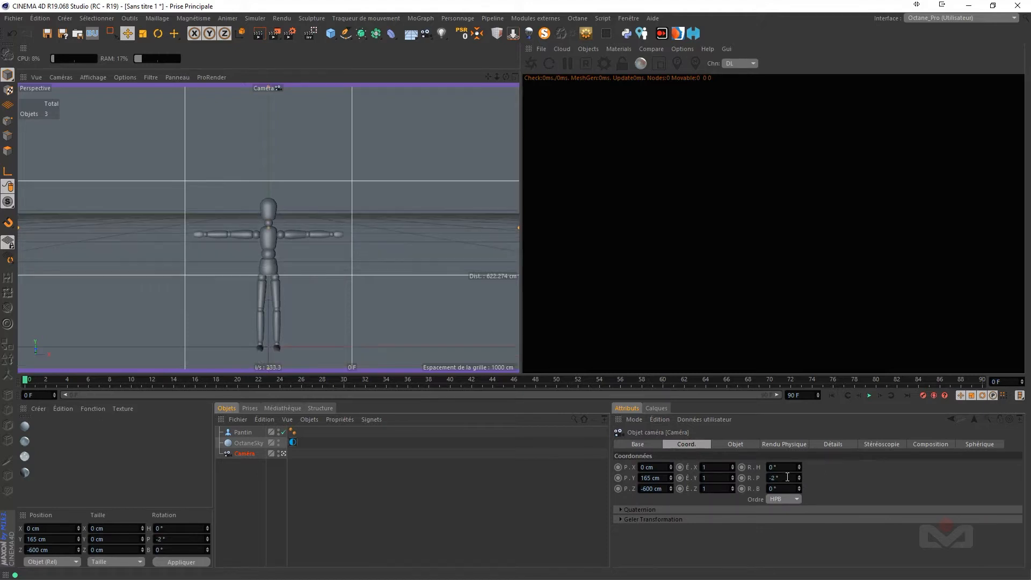
key(BackSpace)
text(5)
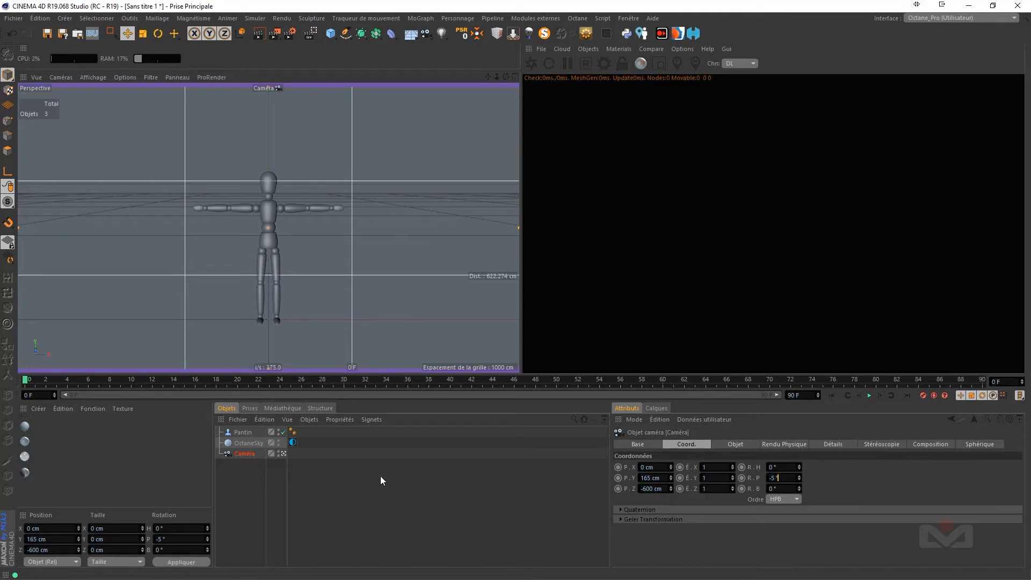
click(253, 487)
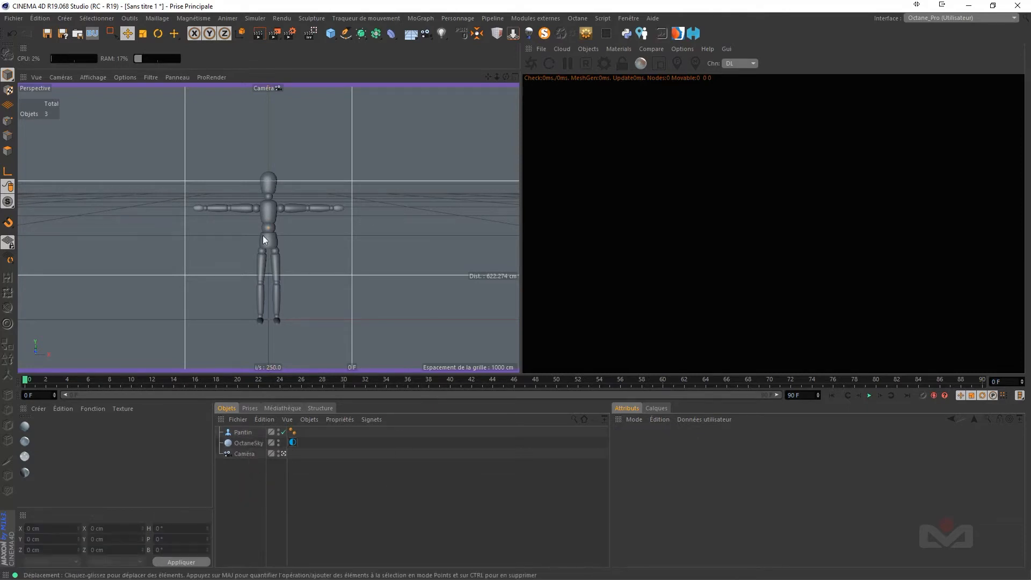
Step: Add a CINEMA 4D Protection tag to the Caméra object to lock its transforms
click(246, 455)
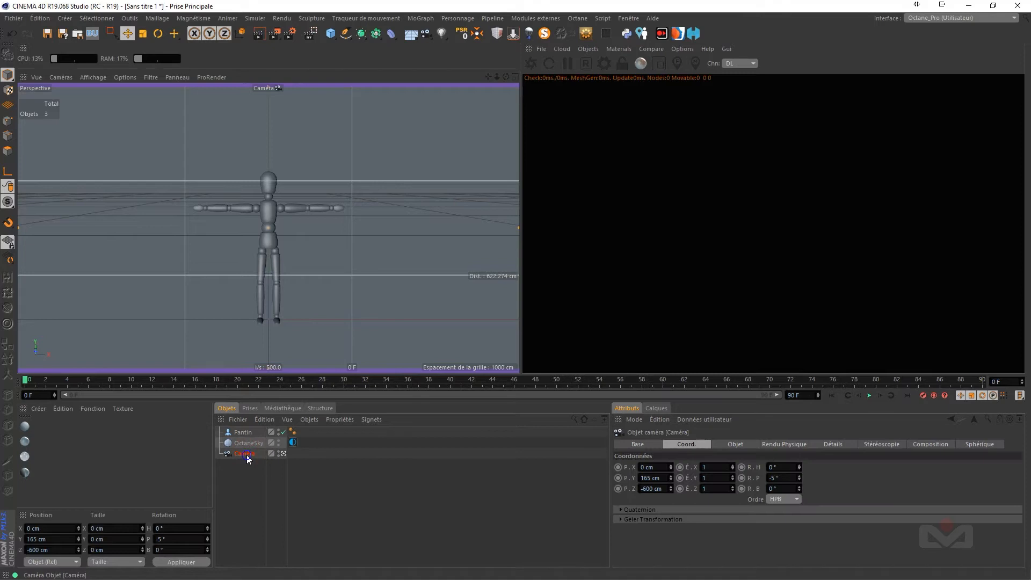
right_click(247, 455)
mouse_move(314, 147)
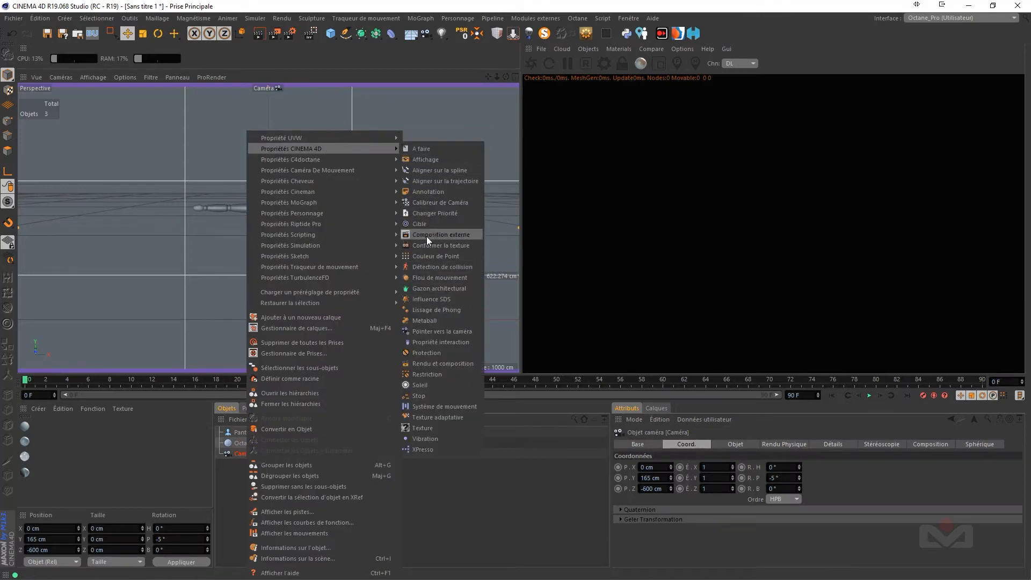
click(424, 353)
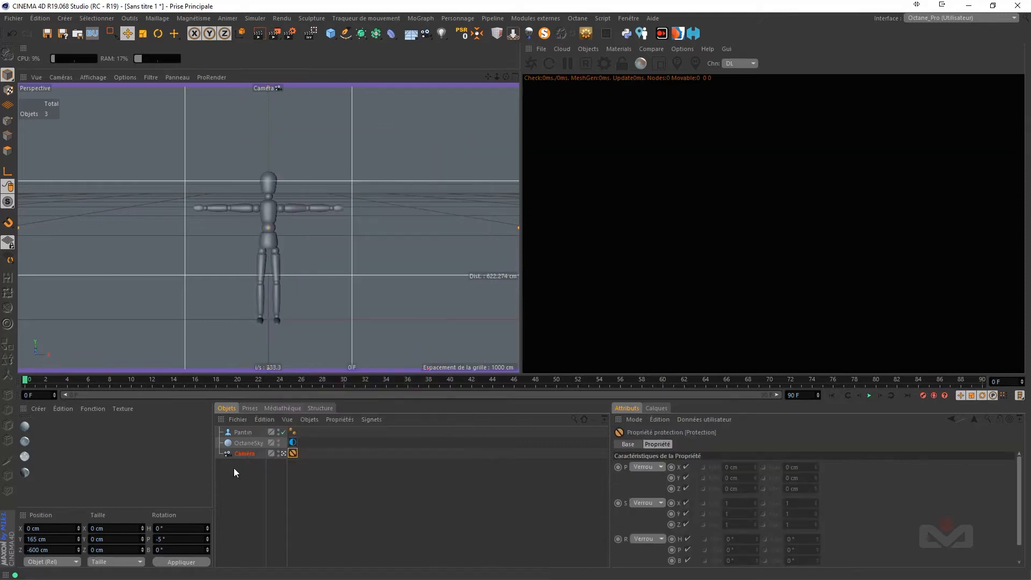
Step: Add an OctaneCameraTag to the Caméra object
right_click(249, 456)
mouse_move(324, 159)
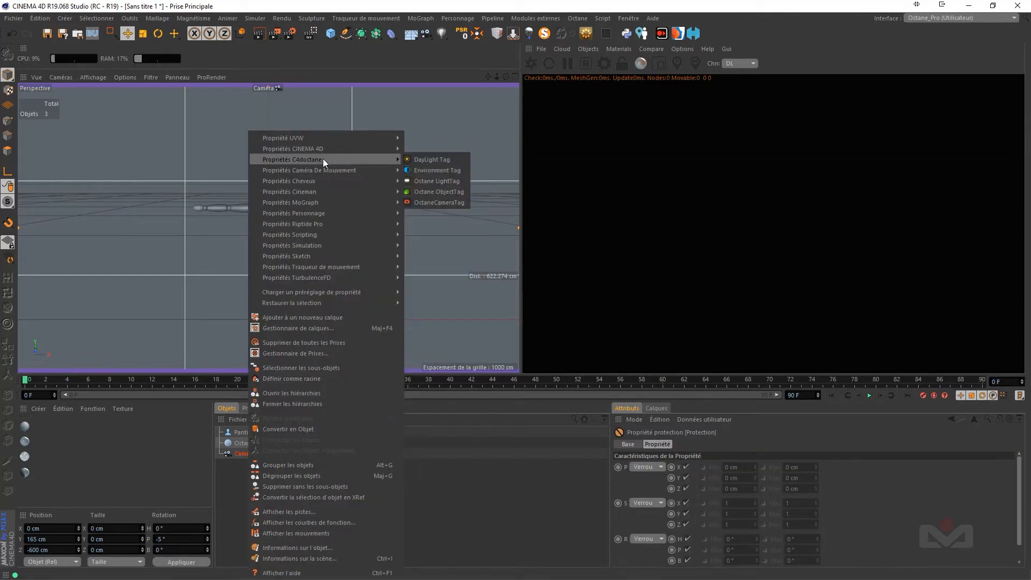
click(430, 203)
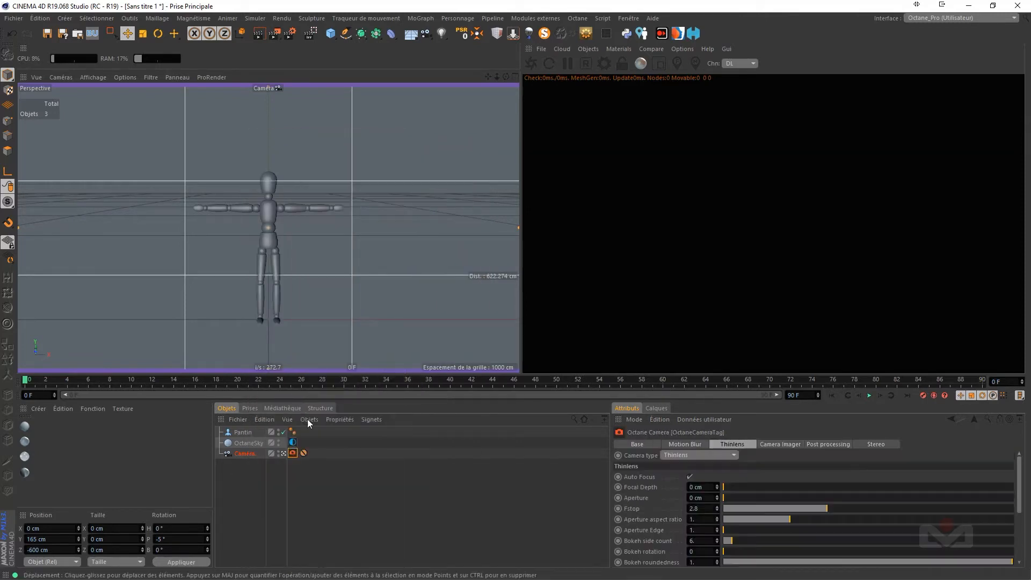
click(249, 488)
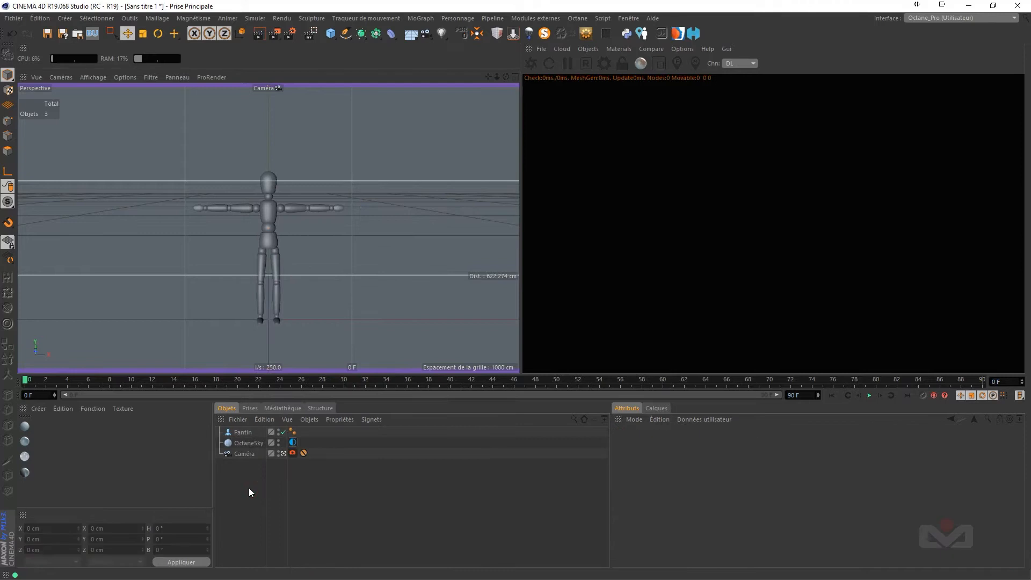
Step: Show the OctaneSky's Environment Tag settings and switch to the HDRI Haven website's Outdoor category in the browser
click(292, 442)
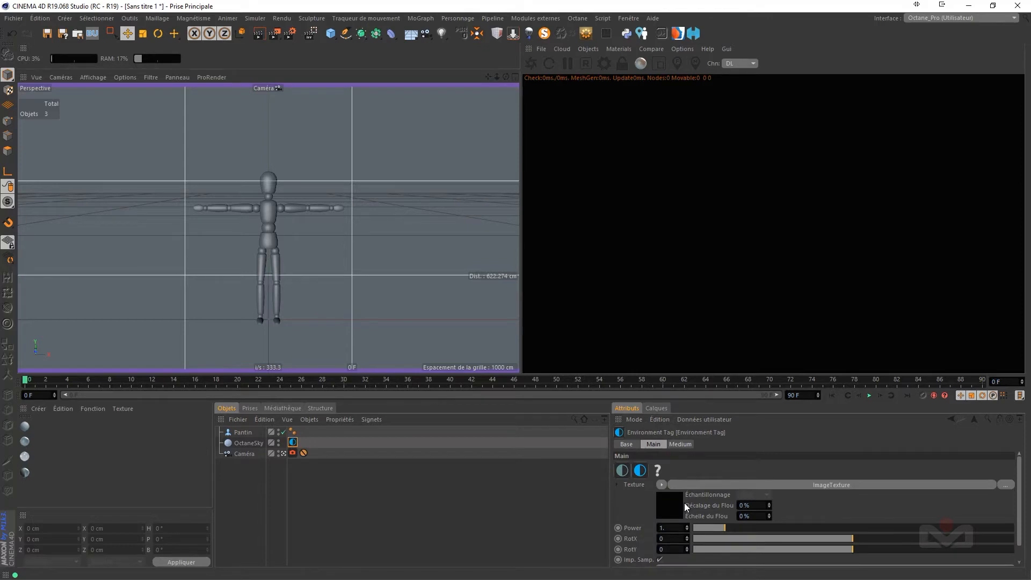
click(693, 33)
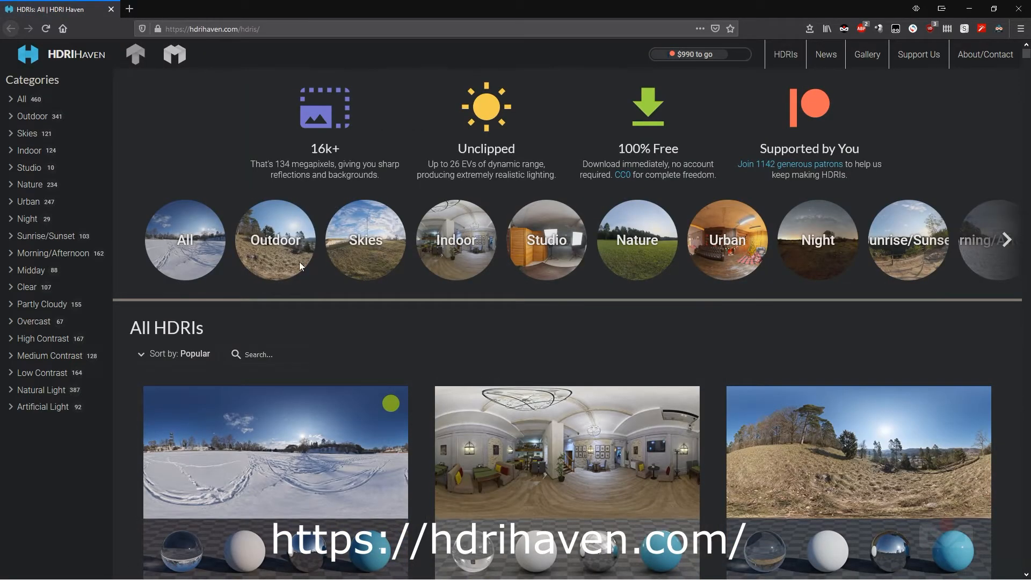
click(284, 246)
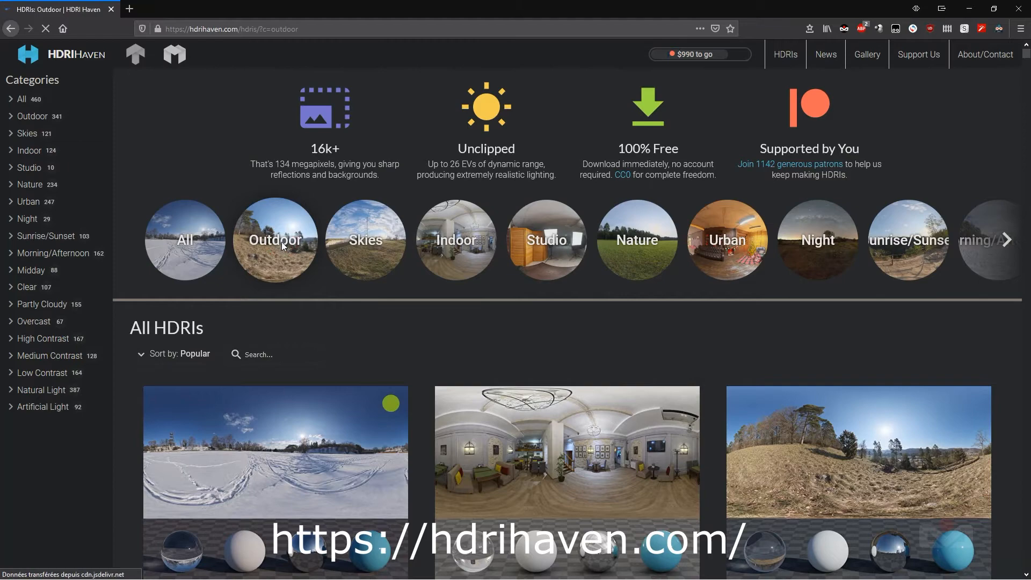
Step: Find the Killesberg Park HDRI among the outdoor images, open its page and look around its panoramic preview
scroll(435, 421, down, 15)
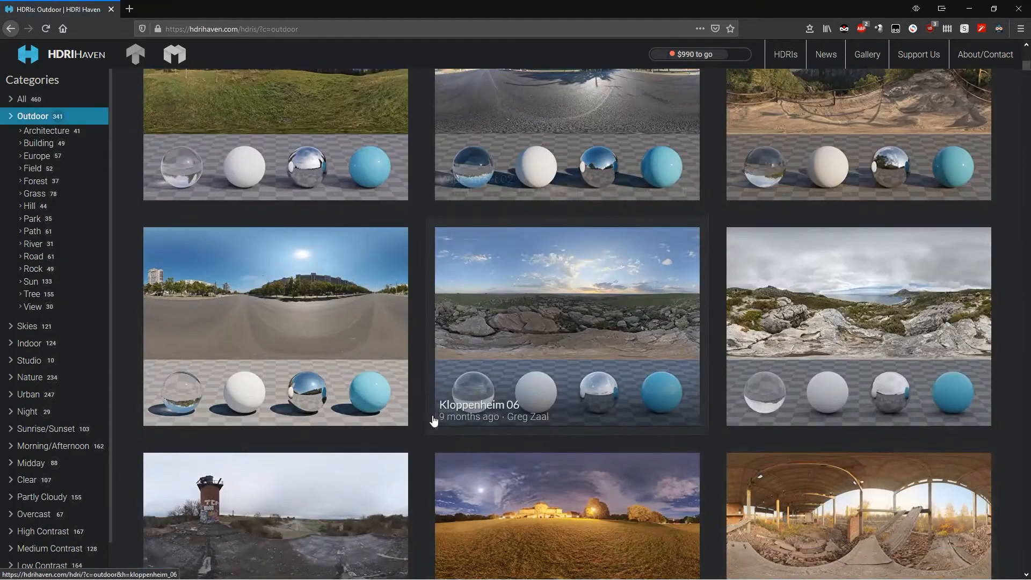
scroll(404, 420, down, 18)
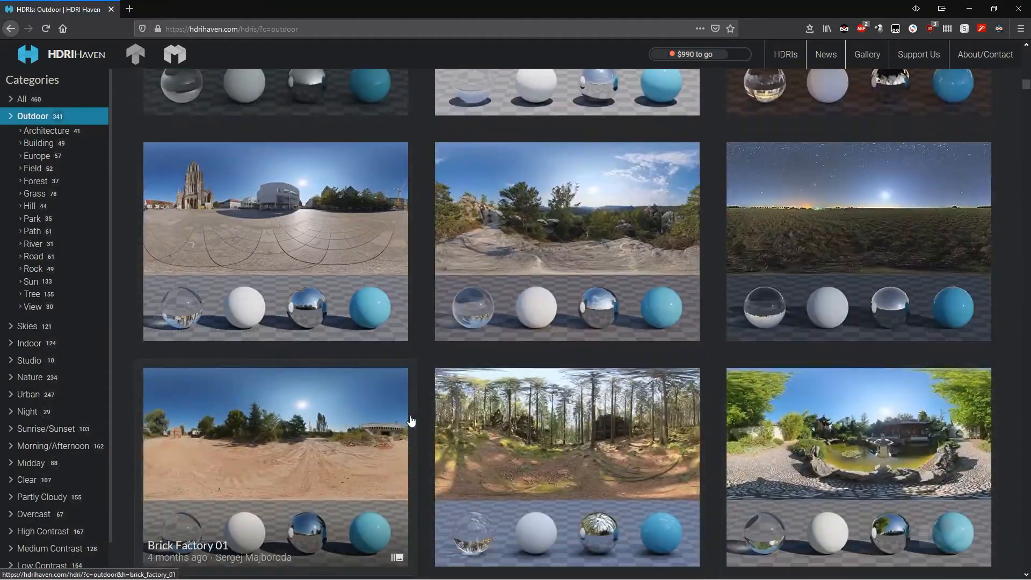
scroll(405, 410, down, 15)
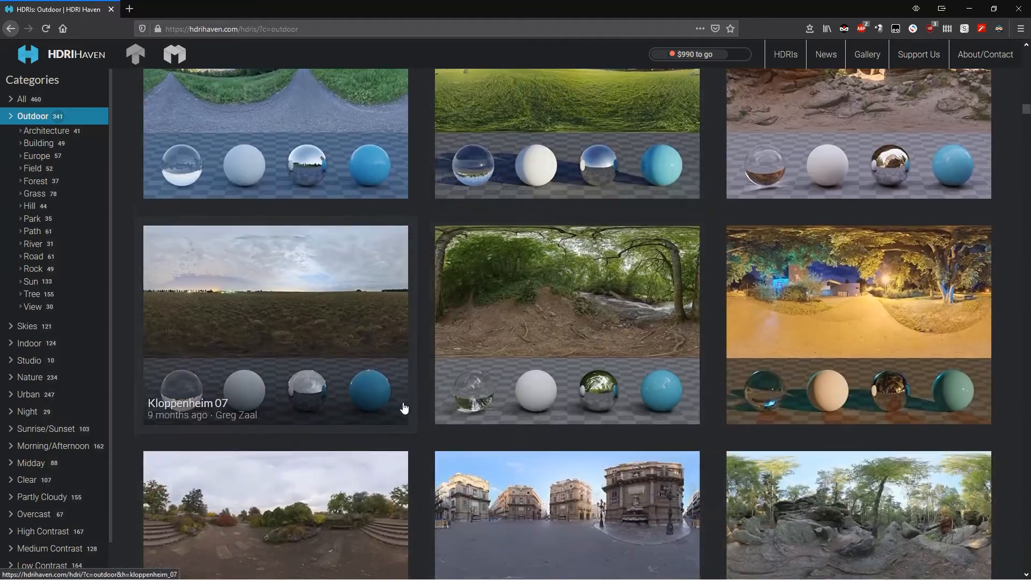
scroll(404, 409, down, 4)
click(297, 374)
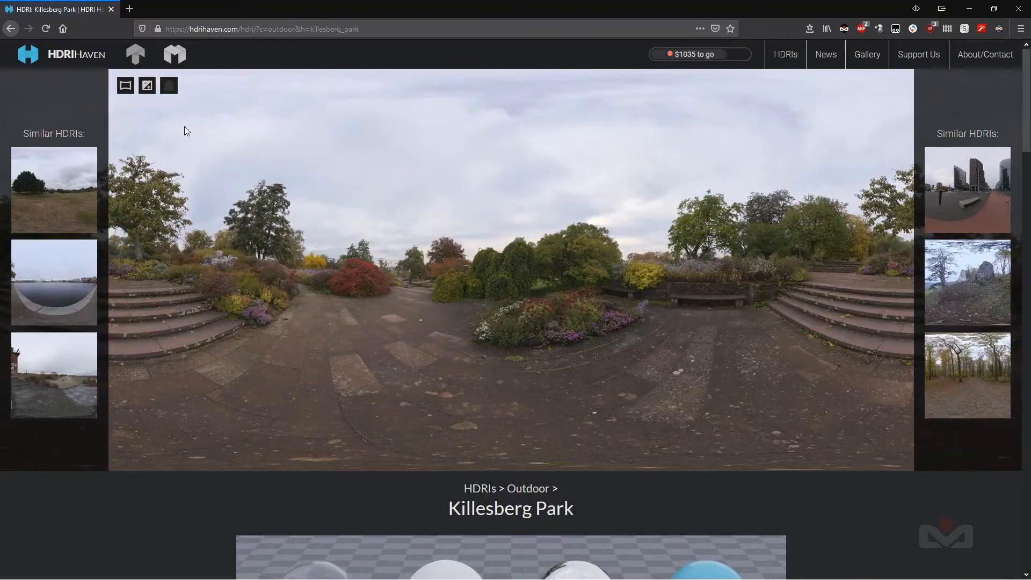
click(125, 85)
drag(617, 264, 603, 219)
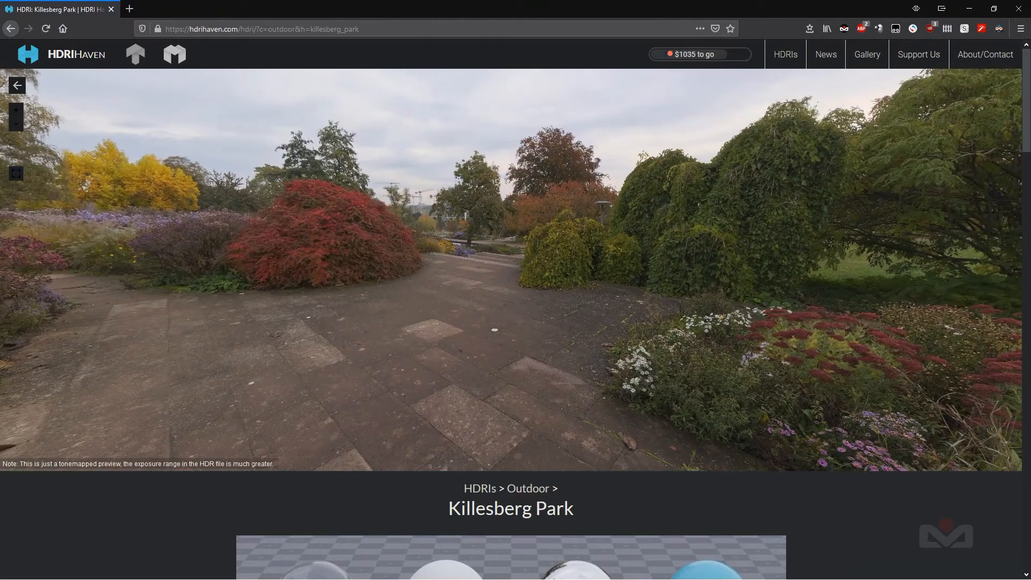
Step: Start downloading the 19k HDR version of Killesberg Park, choosing to save the file
scroll(523, 418, down, 1)
scroll(522, 418, down, 10)
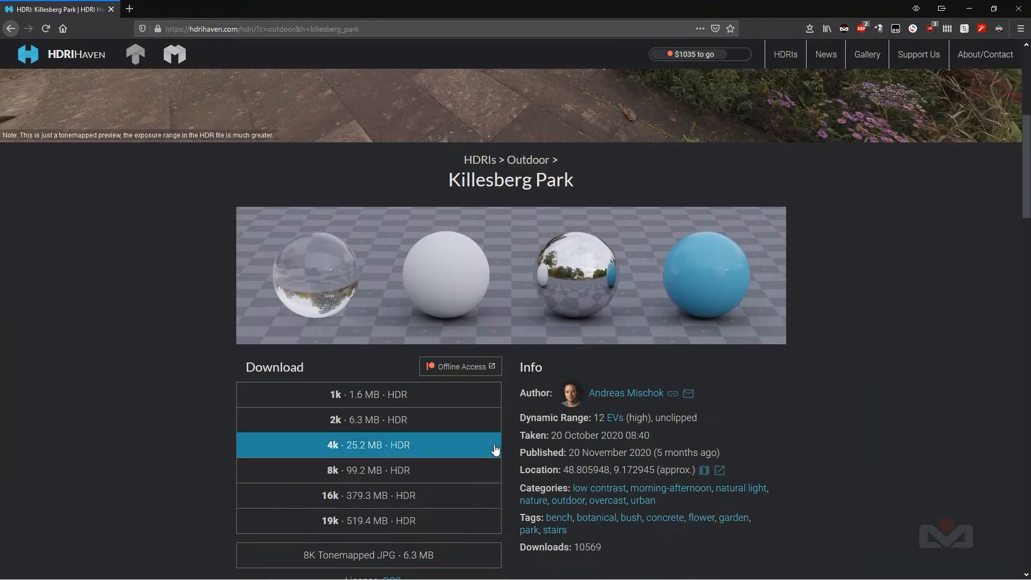
click(374, 303)
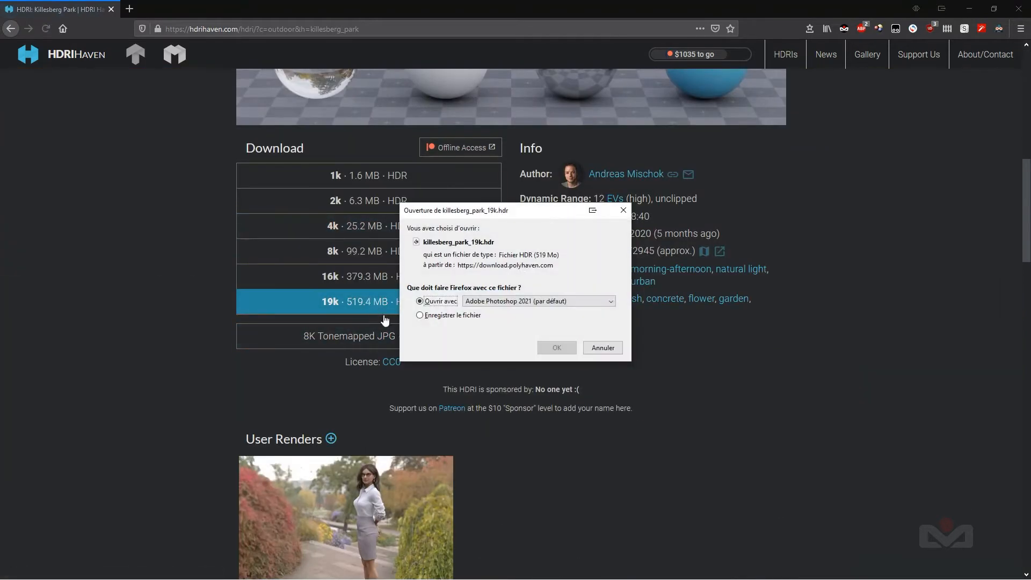
click(422, 315)
click(556, 346)
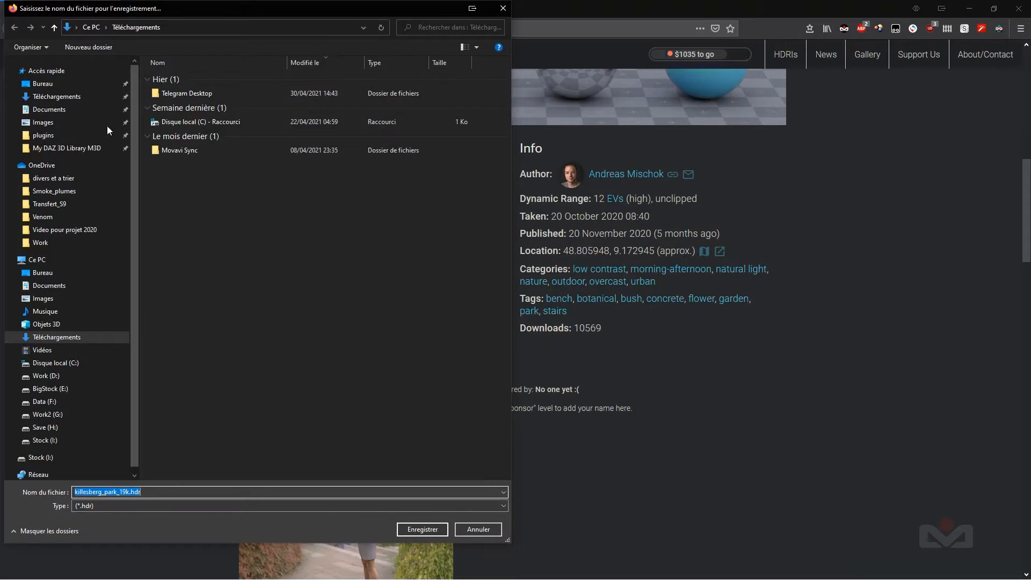
Step: Save killesberg_park_19k.hdr in a new folder named tuto on the Bureau and switch back to CINEMA 4D
click(69, 83)
click(117, 48)
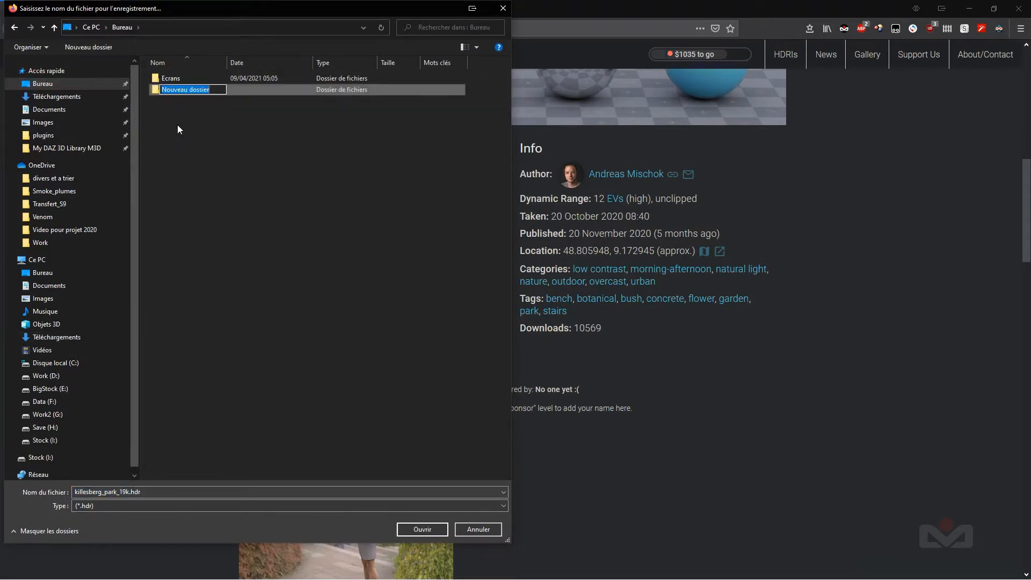
text(tuto)
key(Return)
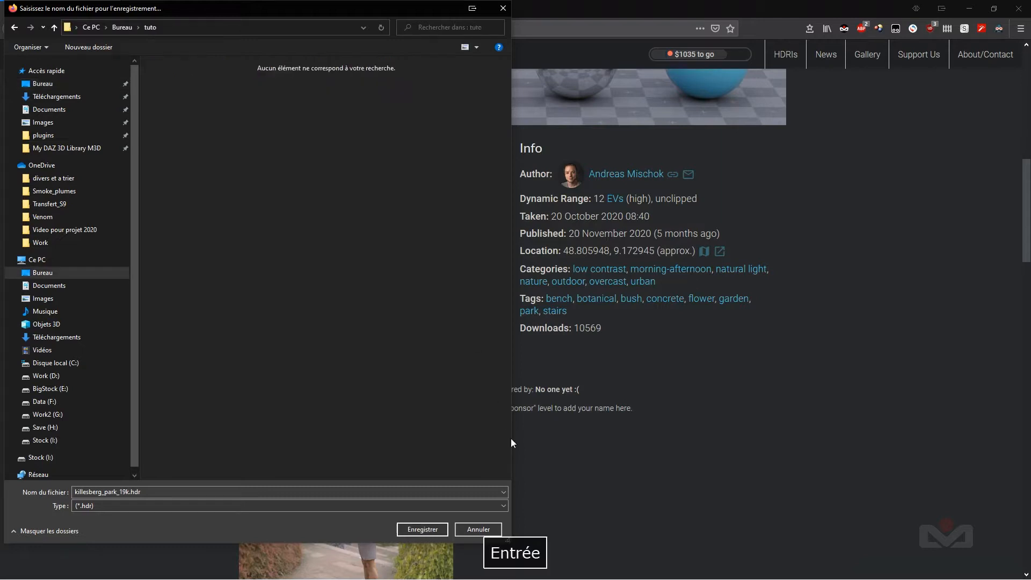
click(423, 529)
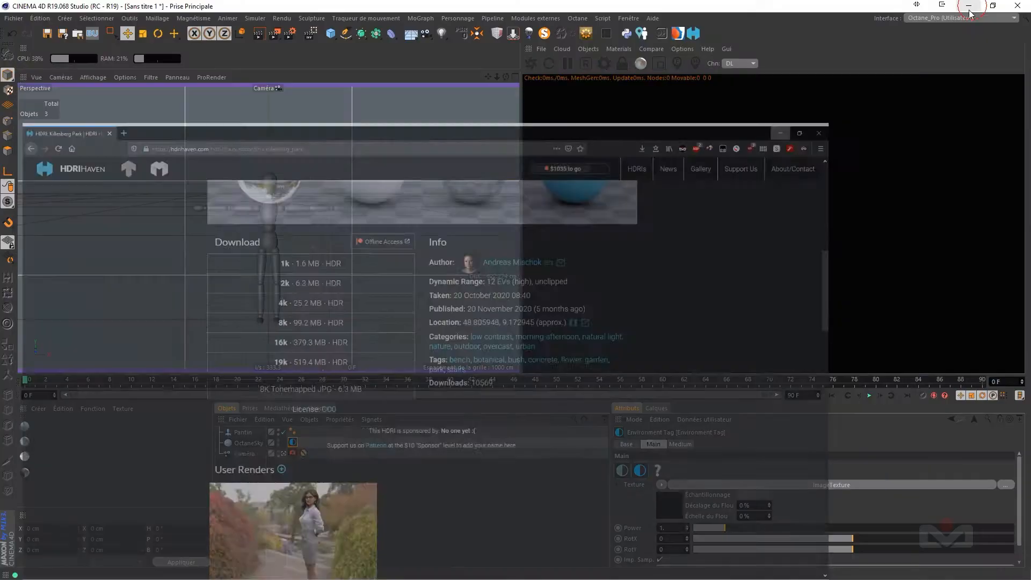
click(969, 9)
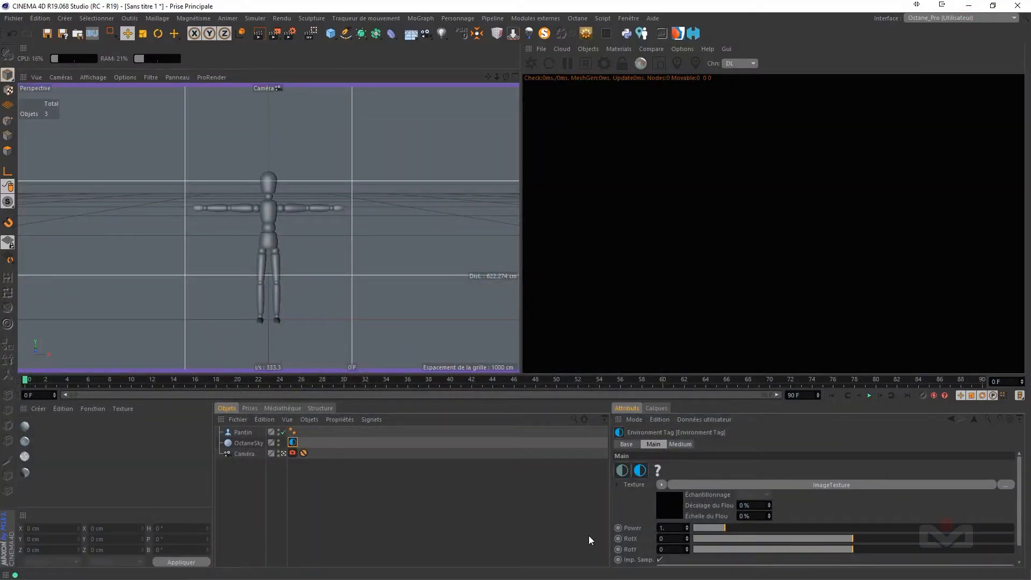
Step: Load killesberg_park_19k.hdr from the tuto folder into the OctaneSky's ImageTexture without copying it to the project, and start the live render
click(674, 508)
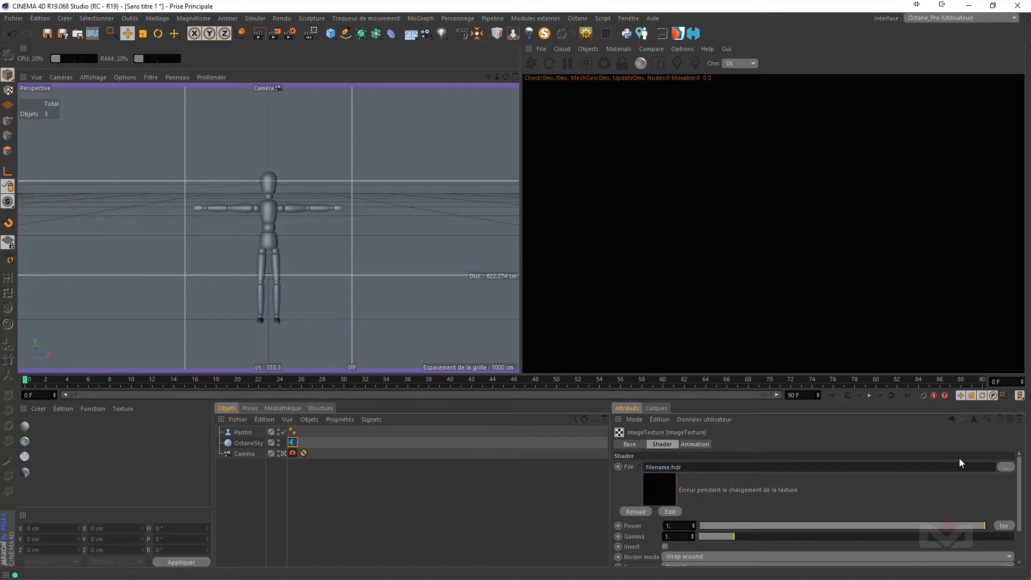
click(1006, 467)
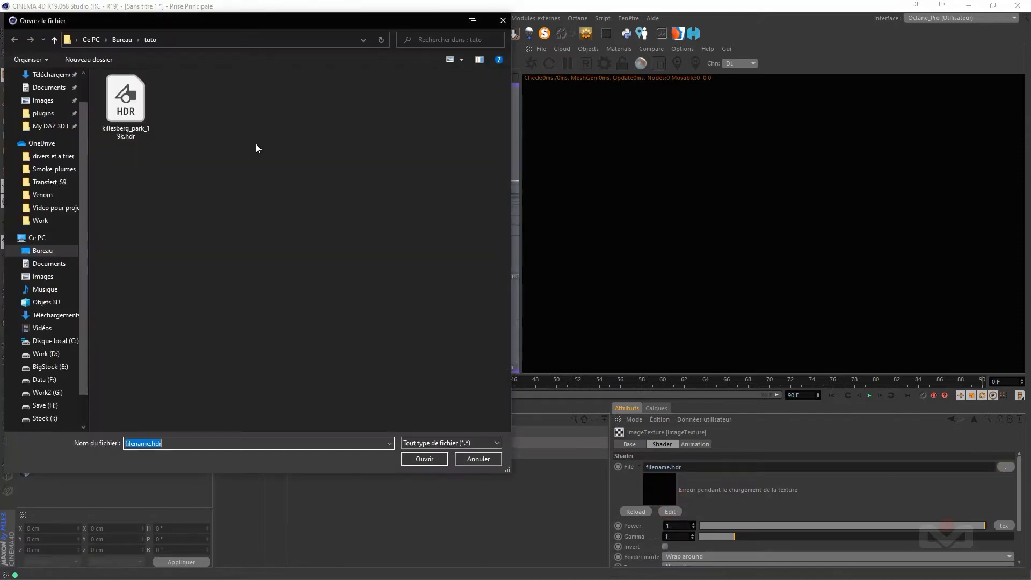
click(125, 105)
click(424, 459)
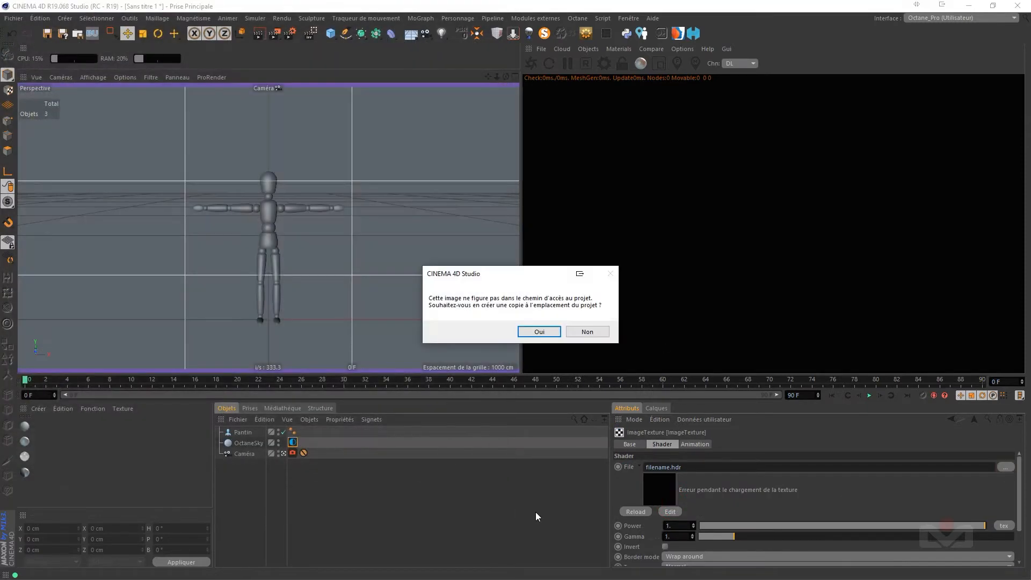
click(590, 332)
click(531, 63)
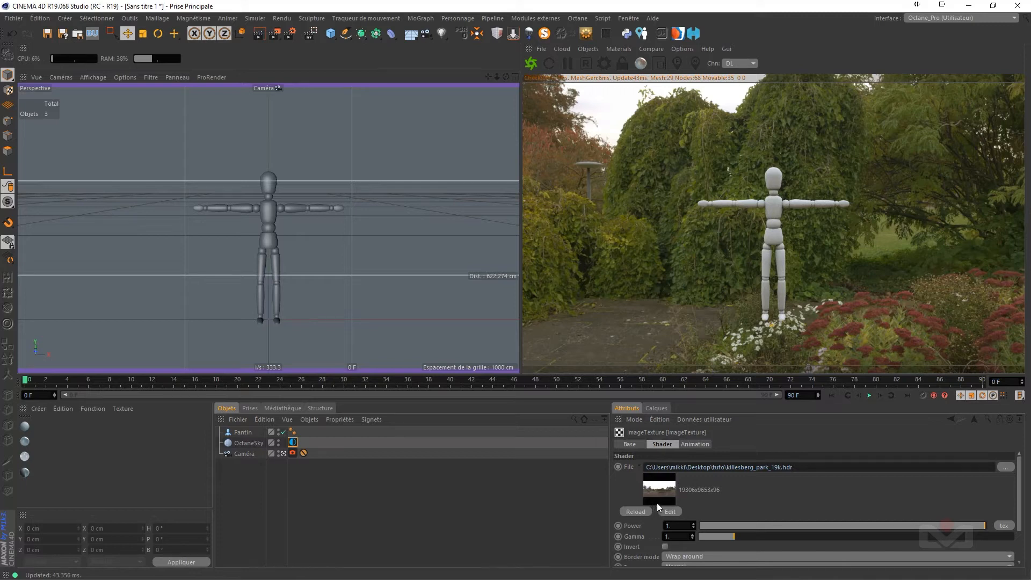
Step: Rotate the HDRI in the OctaneSky's Environment Tag by setting RotX to about -0.14, bringing the paved path behind the figure
click(293, 442)
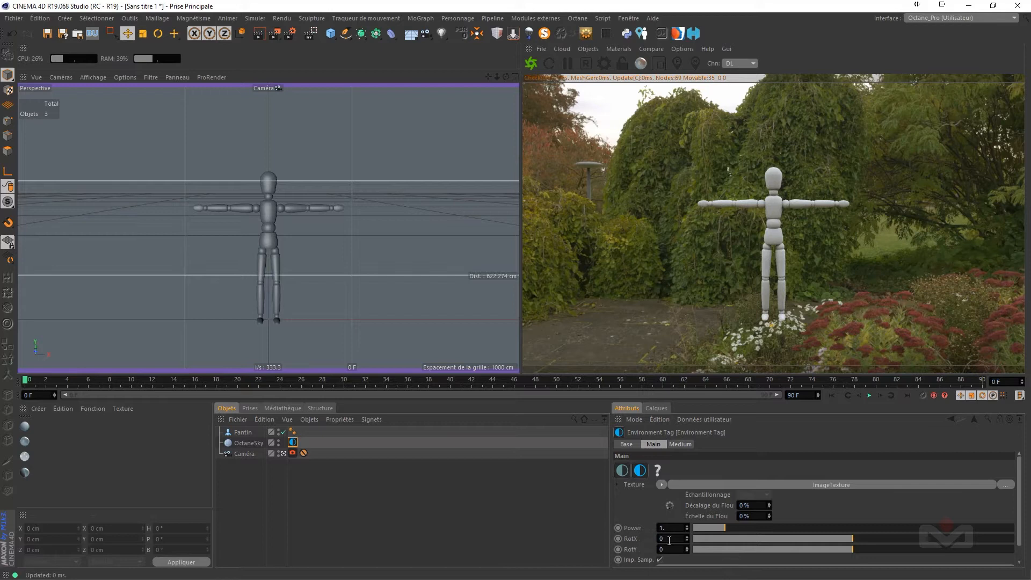
scroll(671, 538, down, 2)
scroll(671, 538, down, 8)
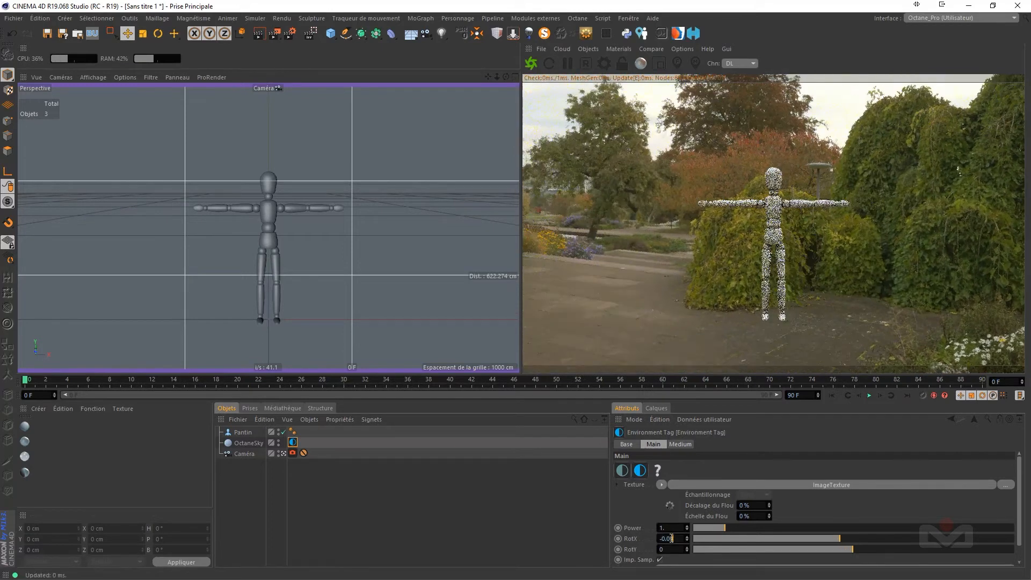
scroll(672, 538, down, 2)
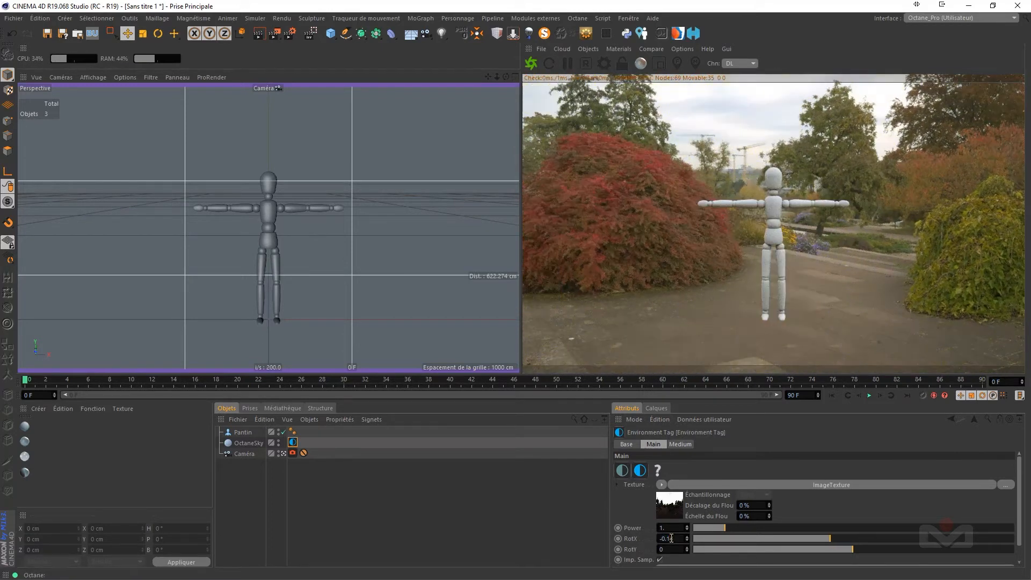
scroll(671, 539, up, 1)
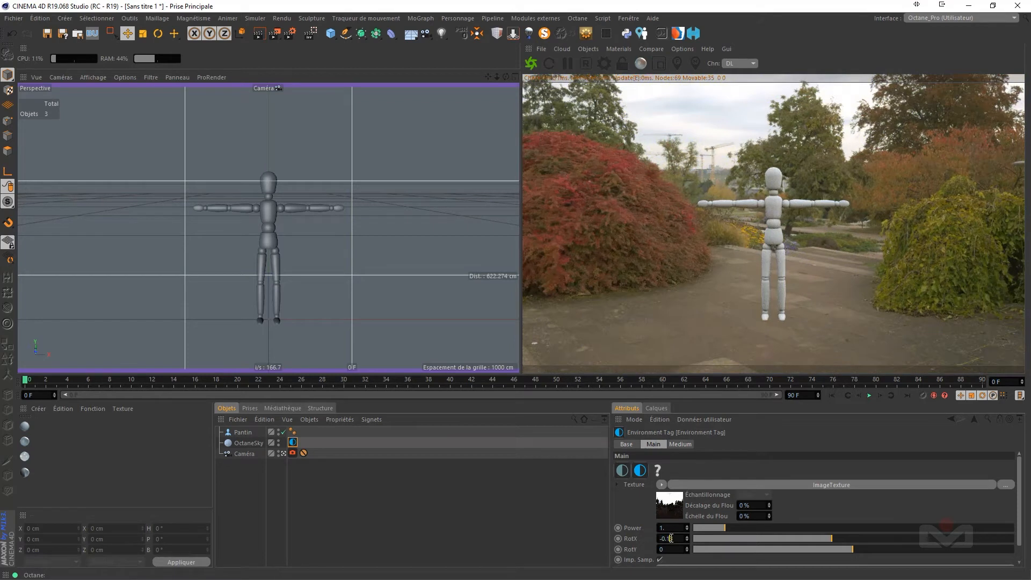
scroll(671, 538, down, 1)
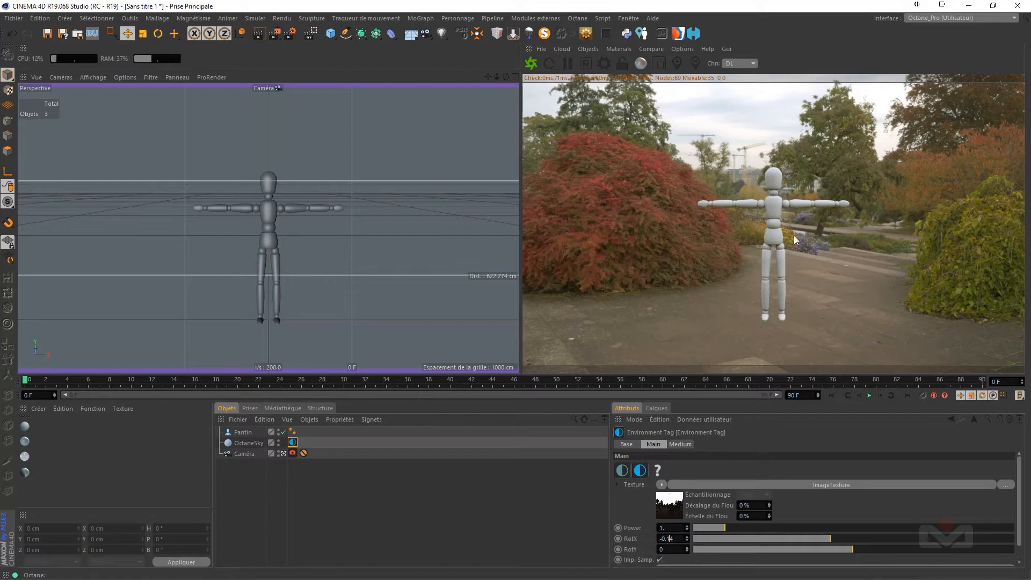
Step: Disable the Pantin figure so that only the HDRI background renders
click(268, 490)
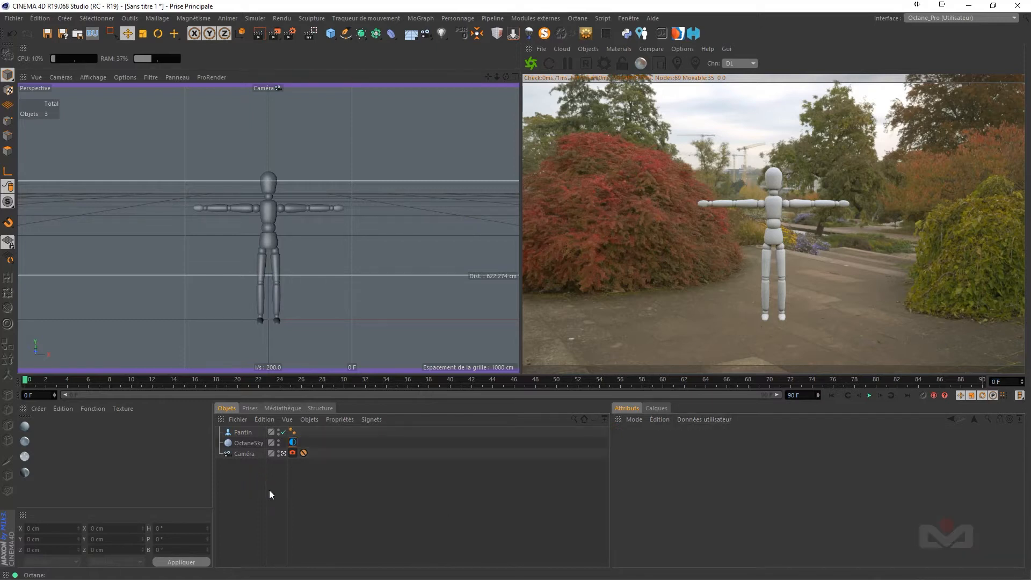
click(284, 431)
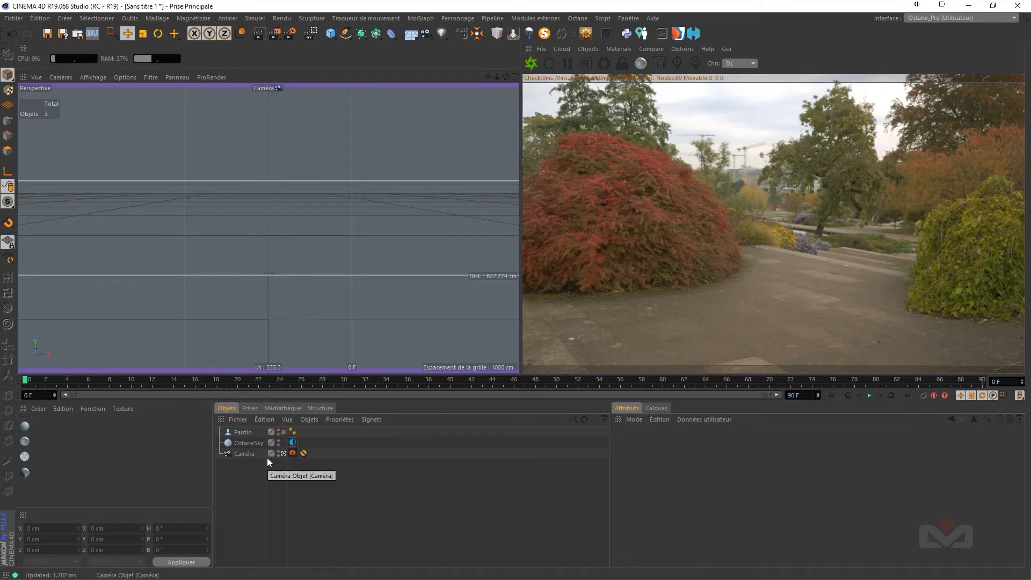
Step: Load the Mon réglage 2 preset in the Octane Settings, with Keep environment enabled and Alpha channel disabled
click(604, 65)
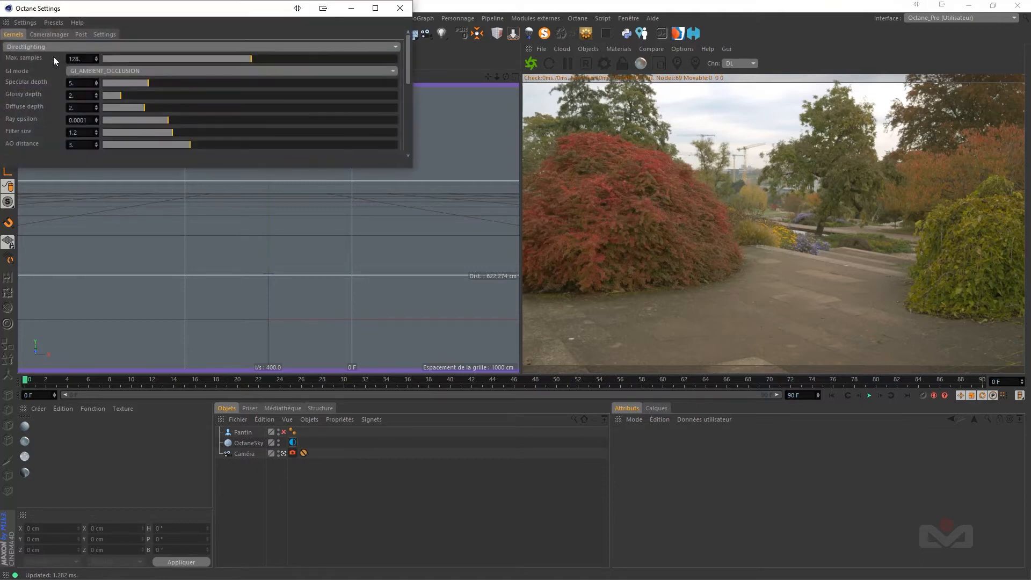
click(64, 47)
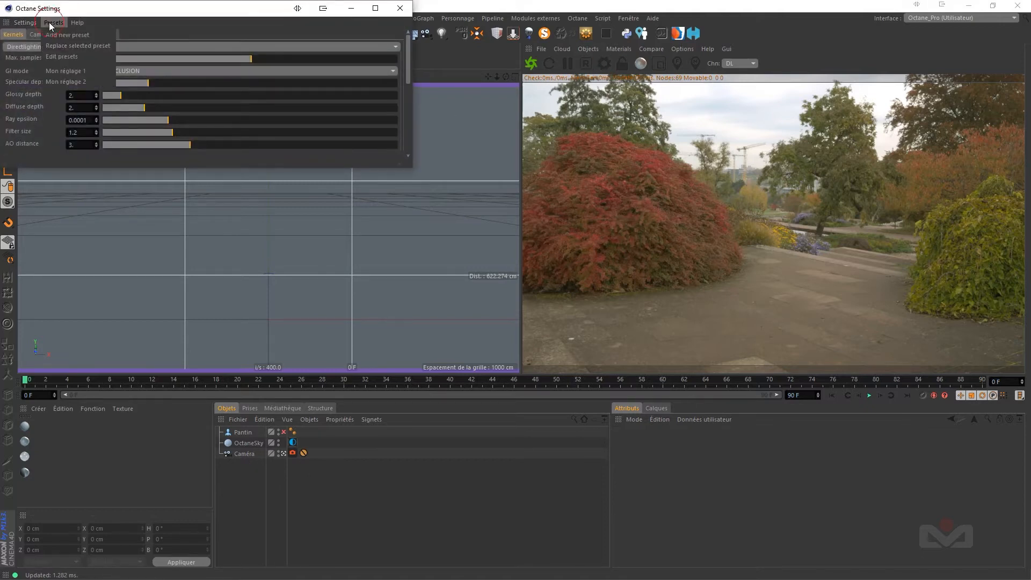
click(69, 81)
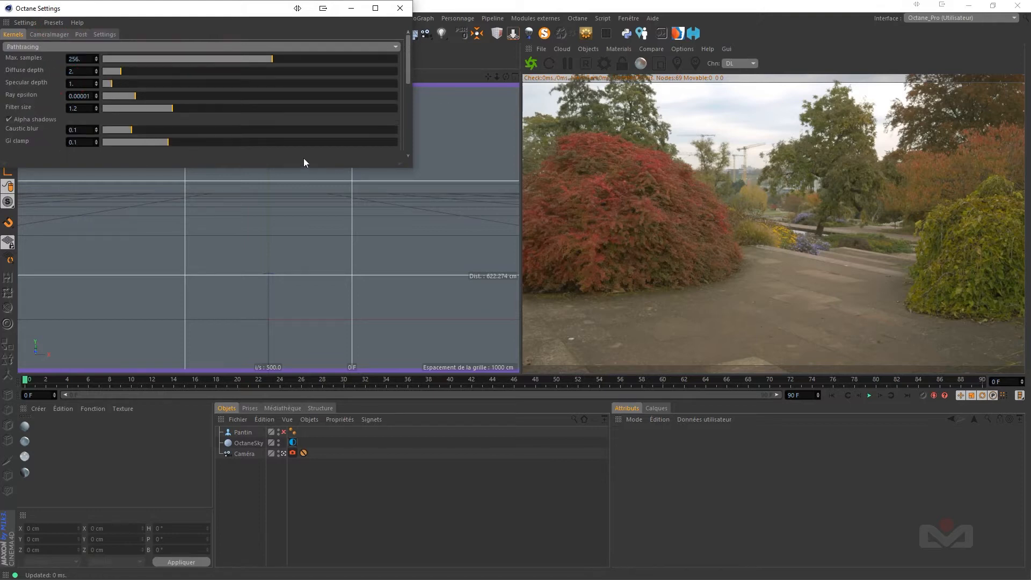
drag(394, 167, 394, 346)
click(8, 166)
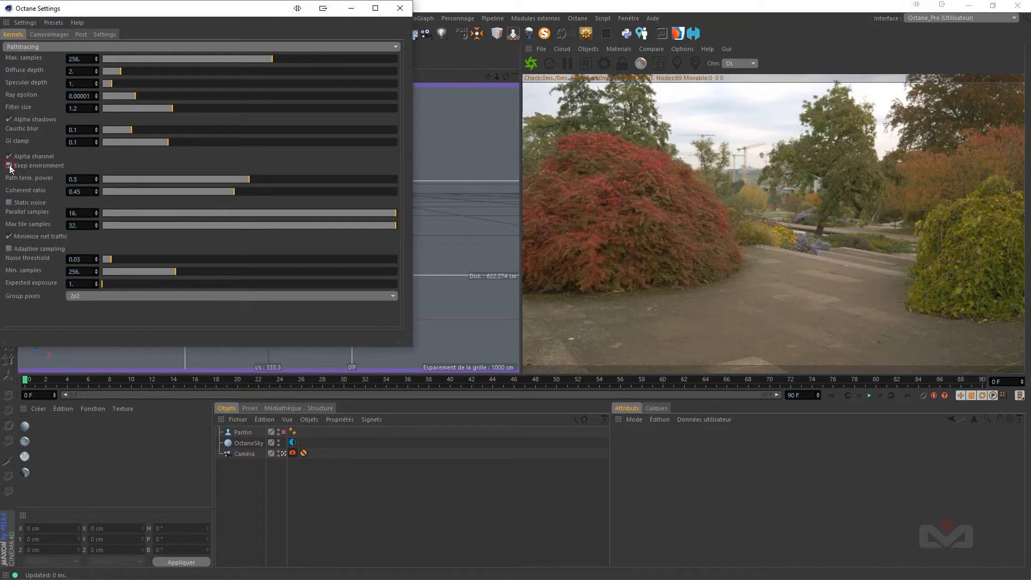
click(9, 156)
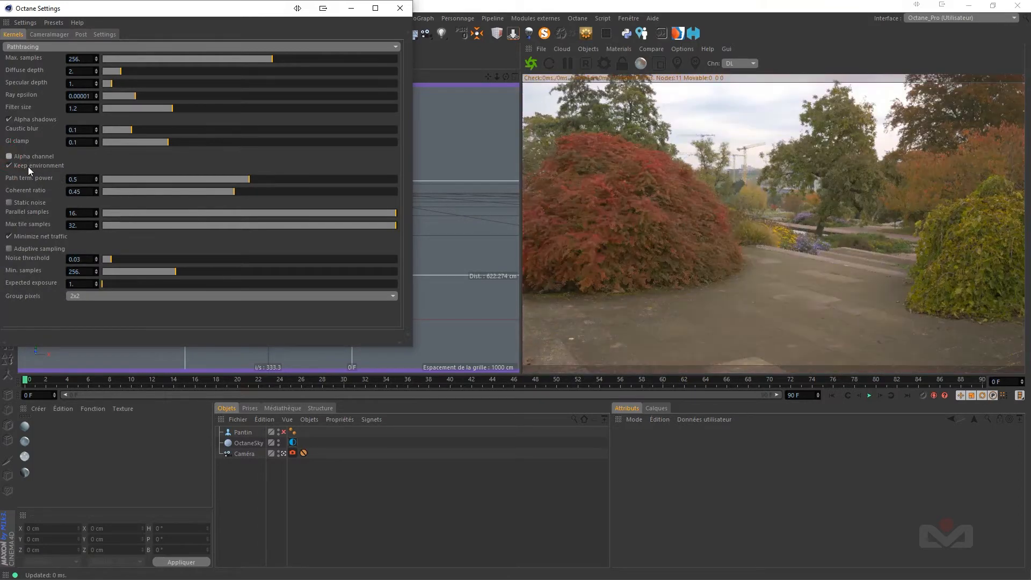
click(401, 8)
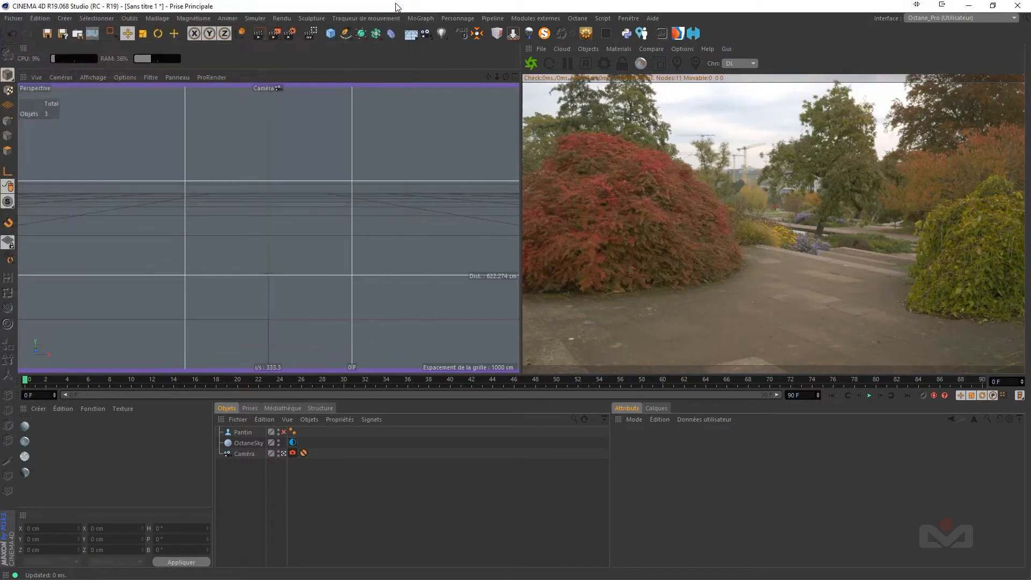
Step: Lock the aspect ratio in the render settings and double the output width from the entered 1920*2, giving 3840 x 2160 pixels
click(290, 35)
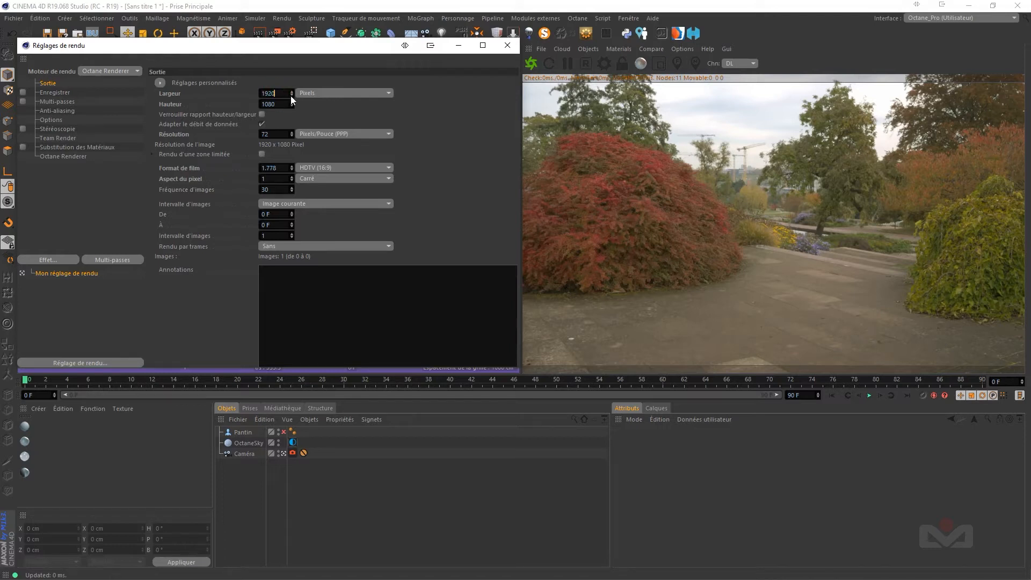
click(263, 114)
text(*)
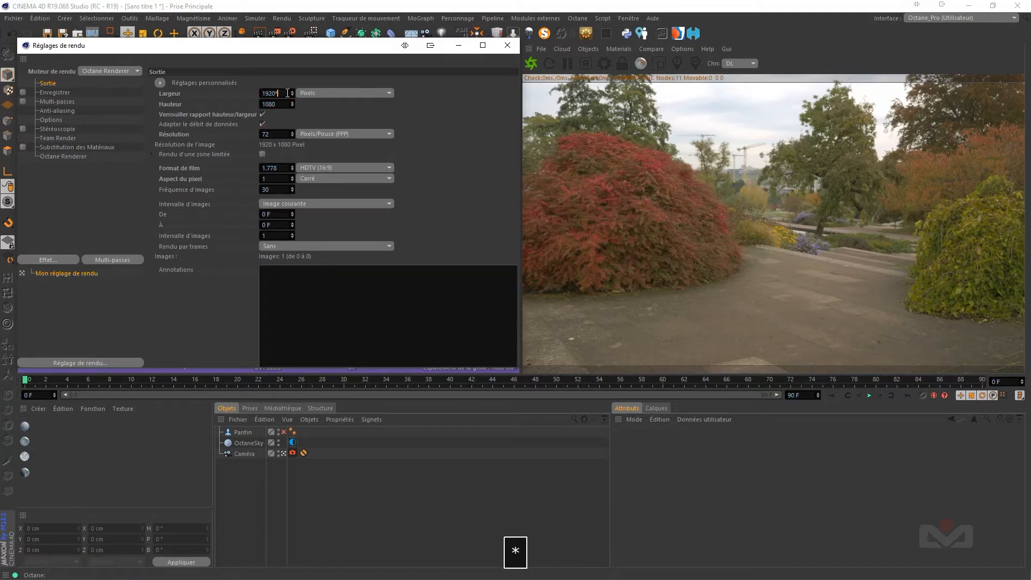
text(2)
key(Return)
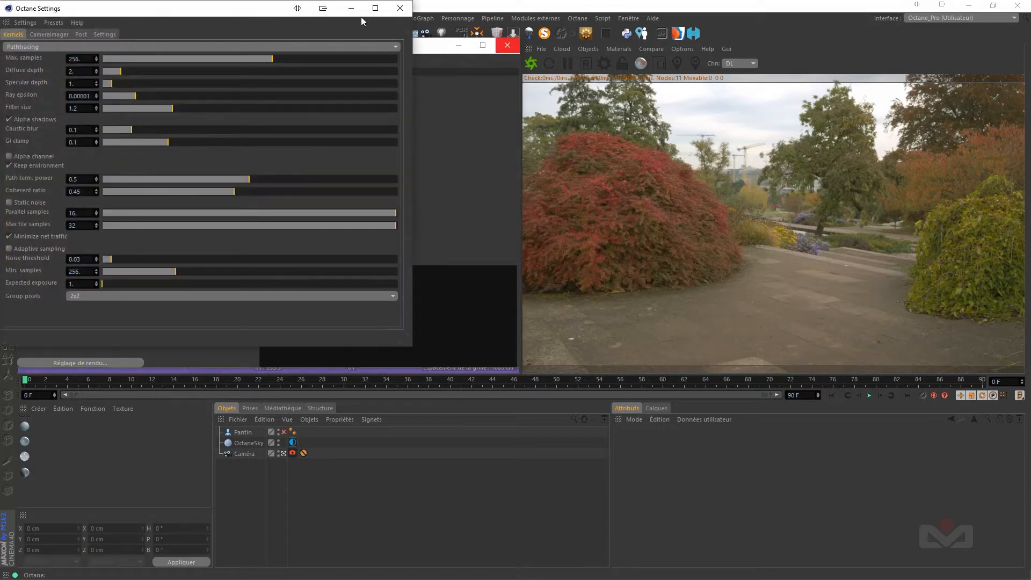
click(400, 8)
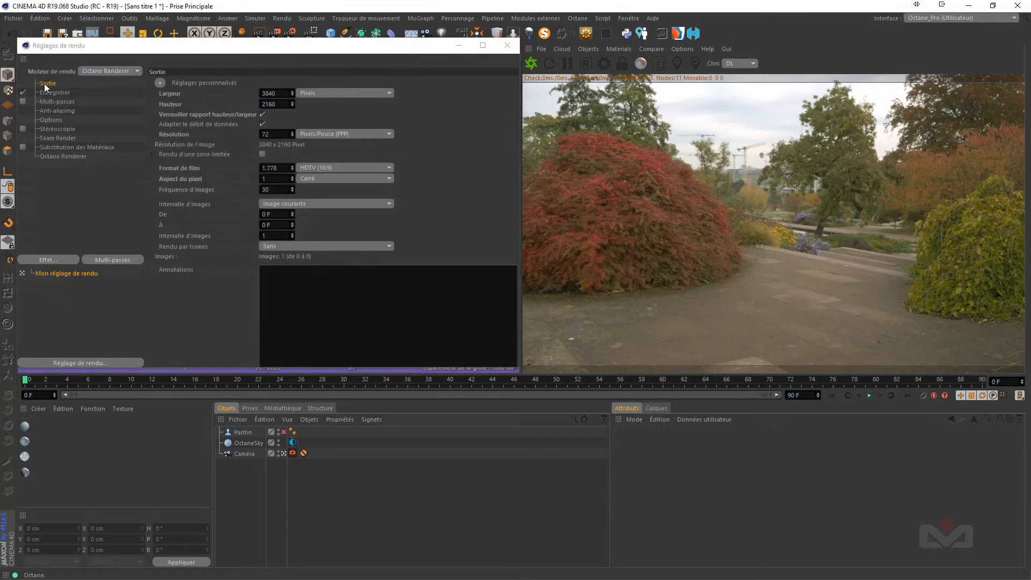
Step: Set the render's save path to a file named BG in the tuto folder and close the render settings
click(52, 92)
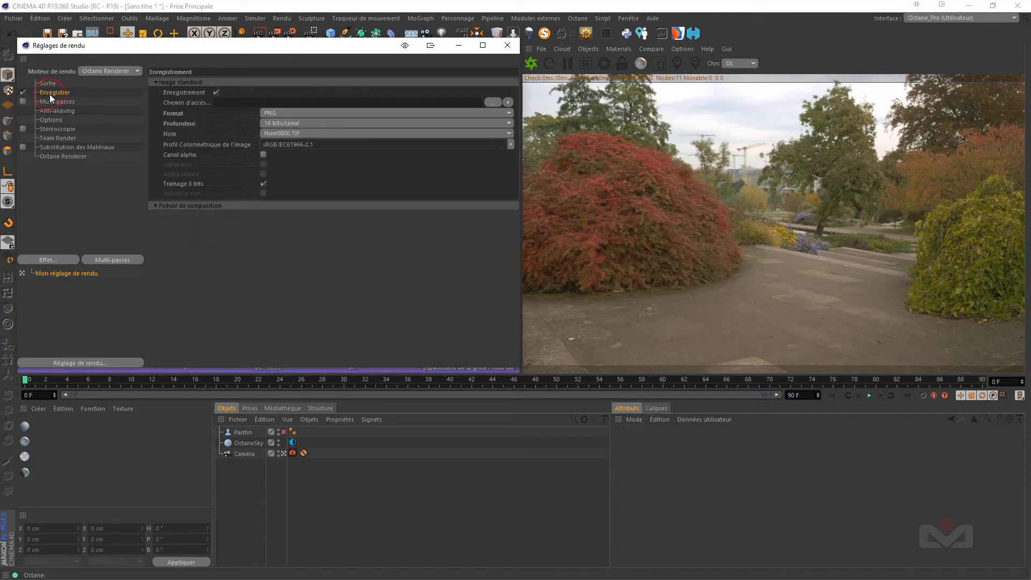
click(493, 103)
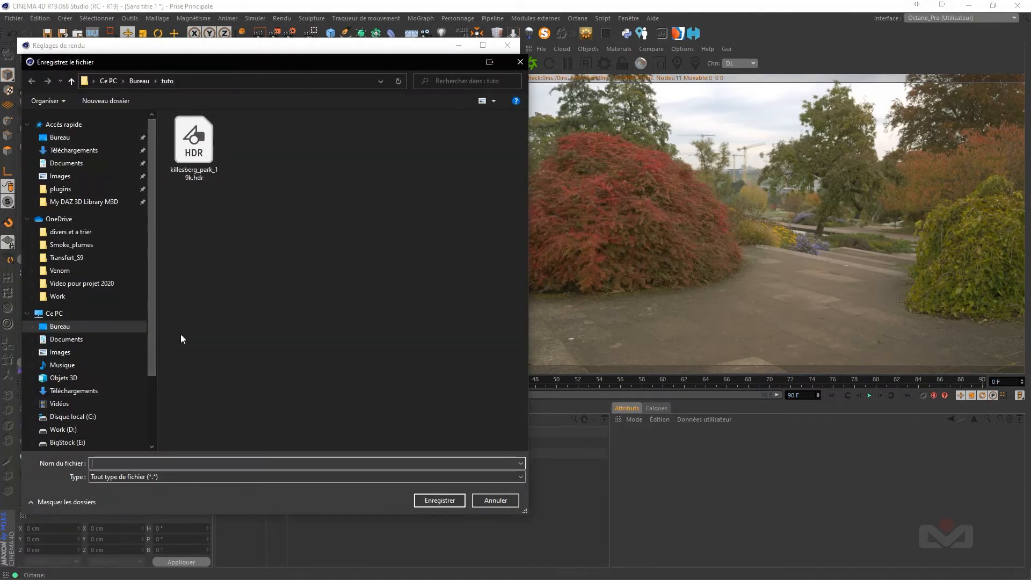
click(110, 462)
text(BG)
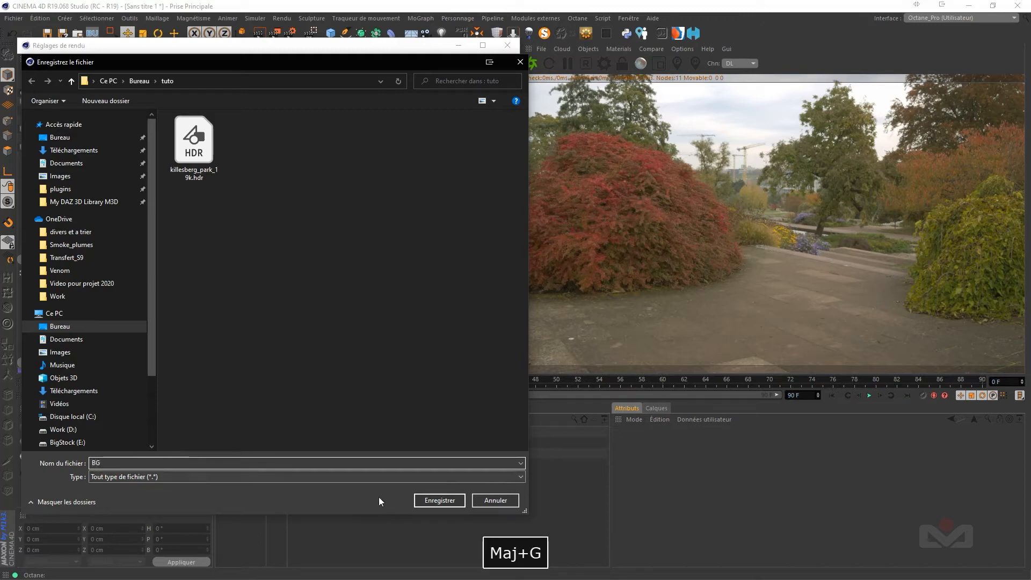
click(449, 505)
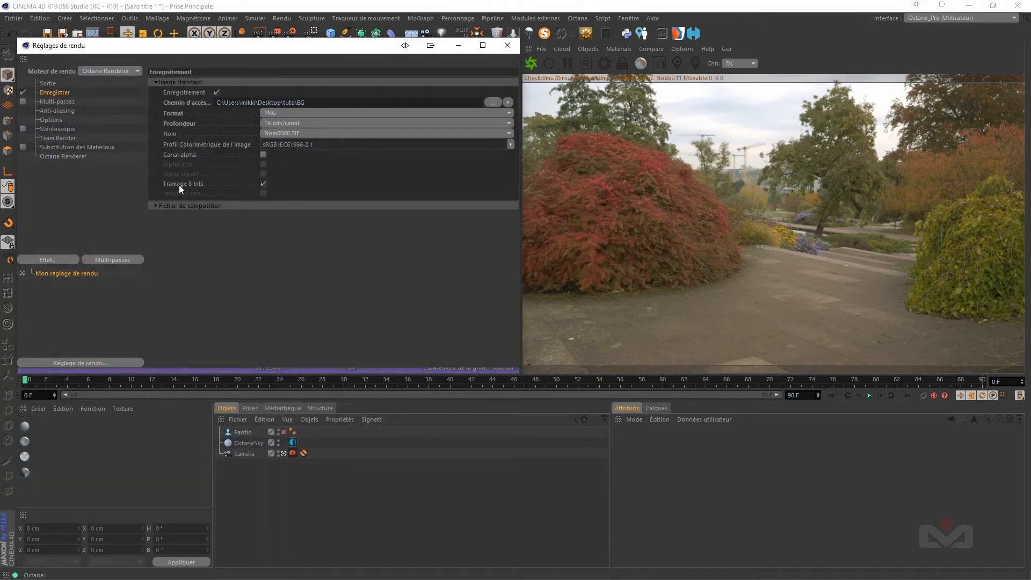
click(507, 45)
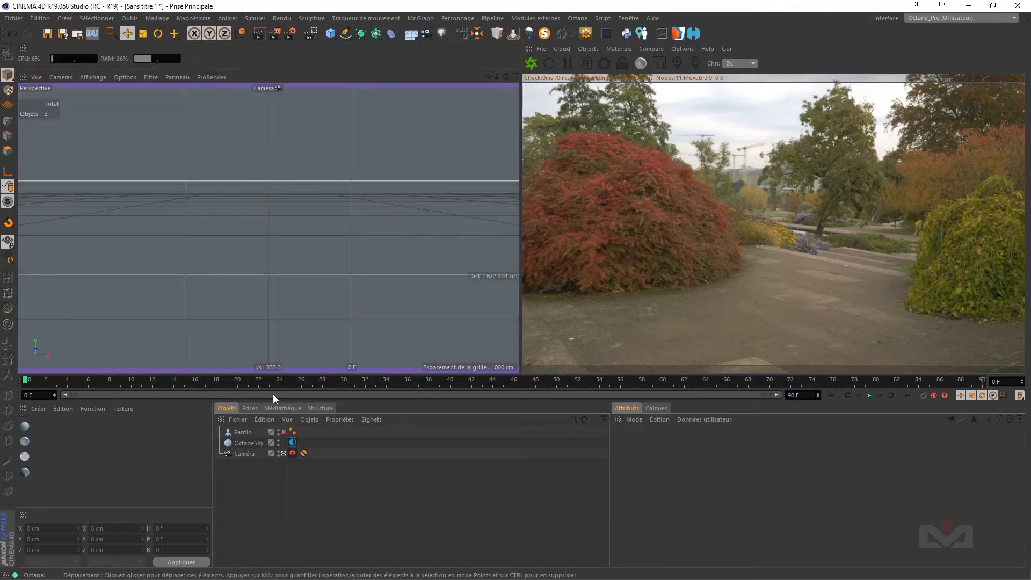
Step: Render the background image to the Visualiseur, inspect it enlarged, and close the viewer
click(274, 34)
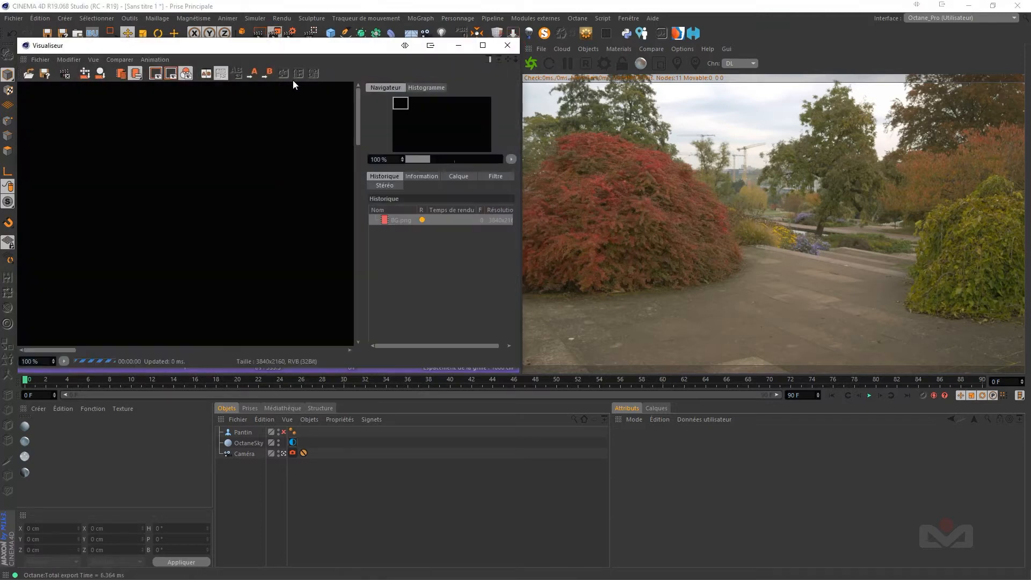
scroll(280, 235, down, 5)
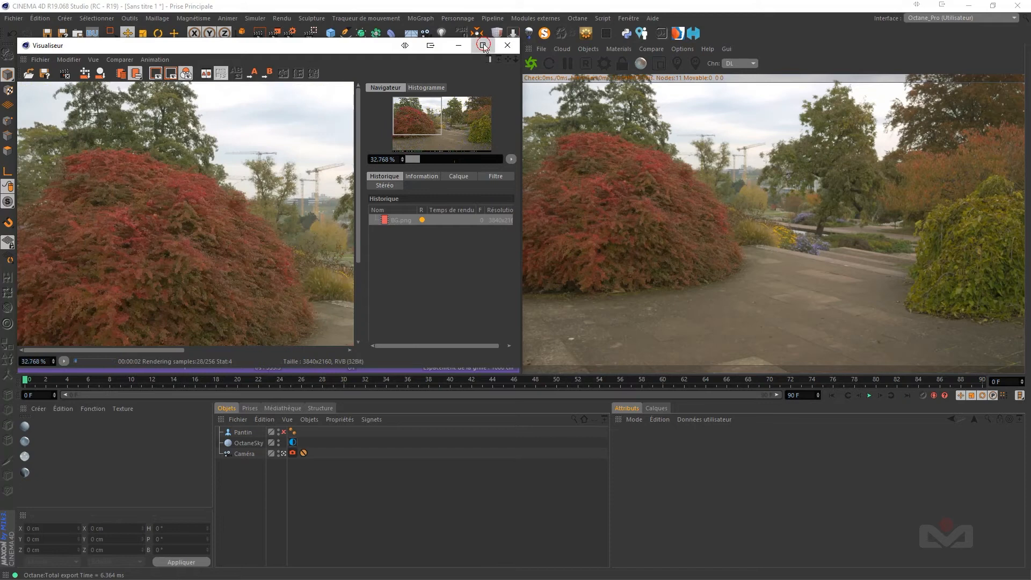
click(483, 45)
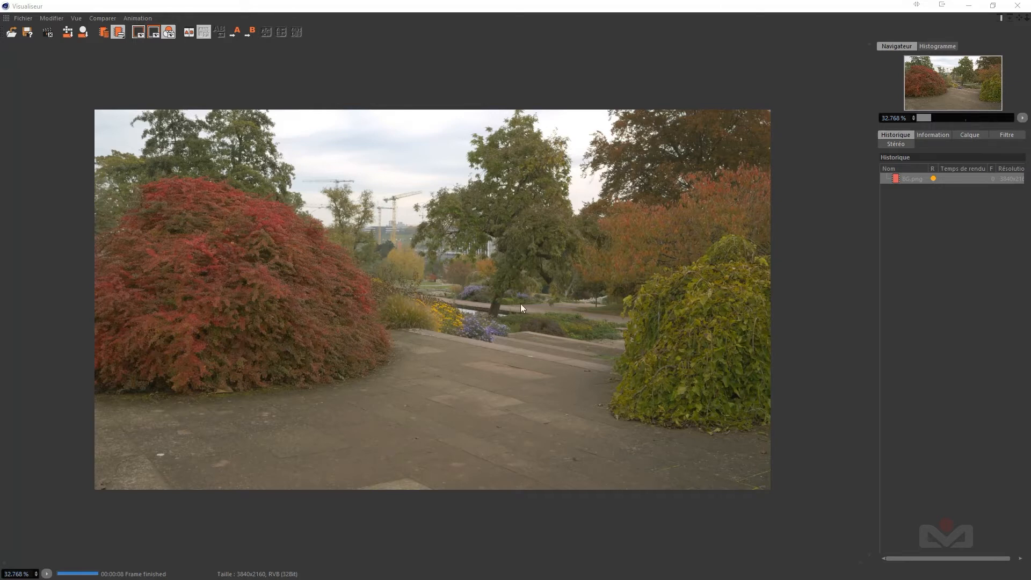
scroll(401, 299, up, 1)
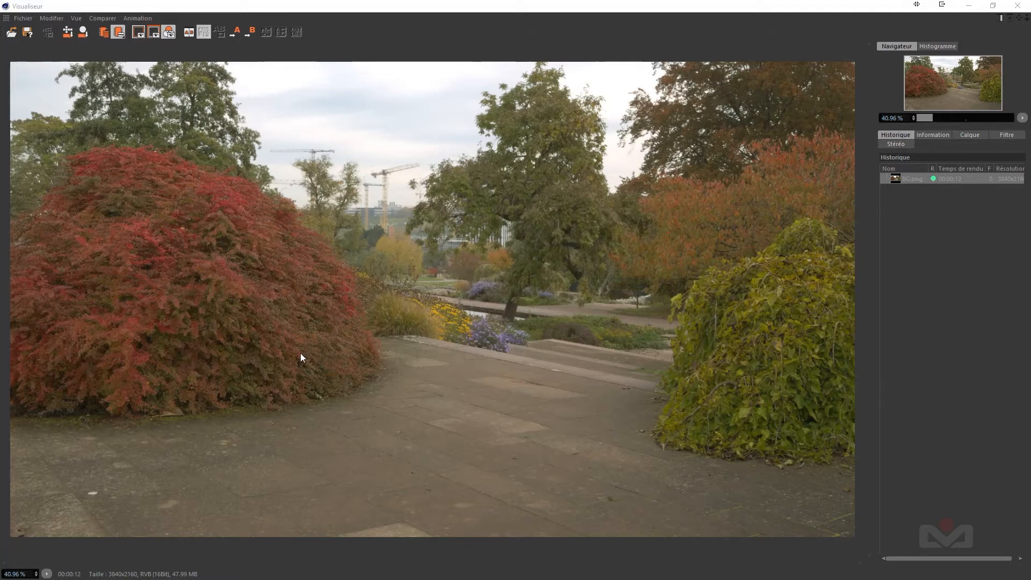
click(1017, 6)
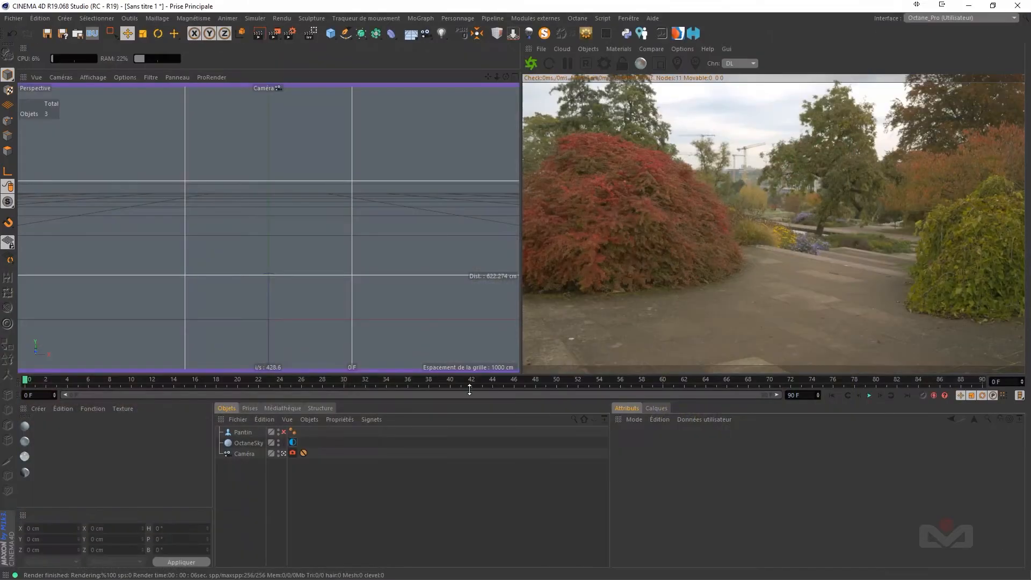
Step: Save the project as scene in the tuto folder
click(47, 35)
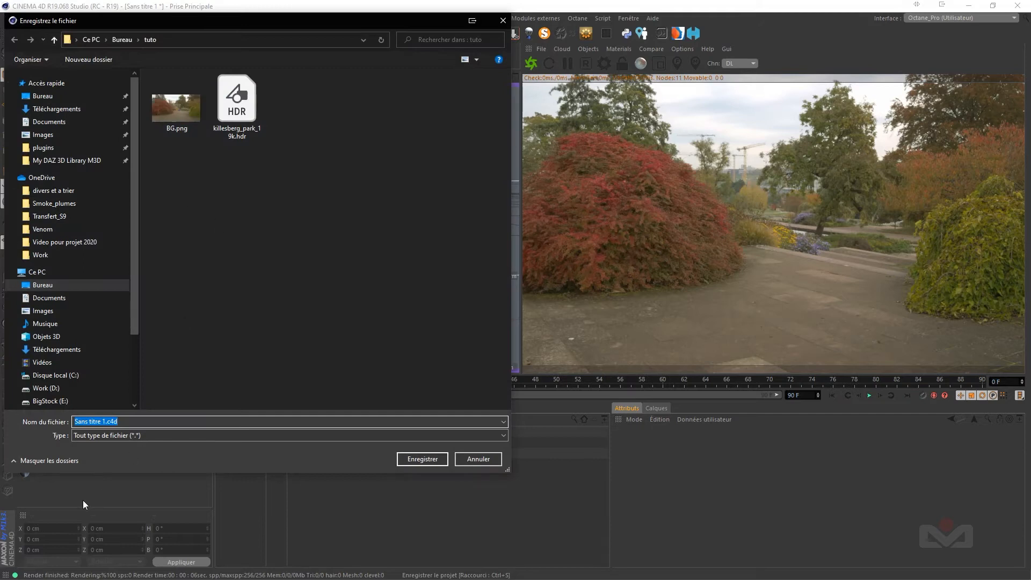
text(scene)
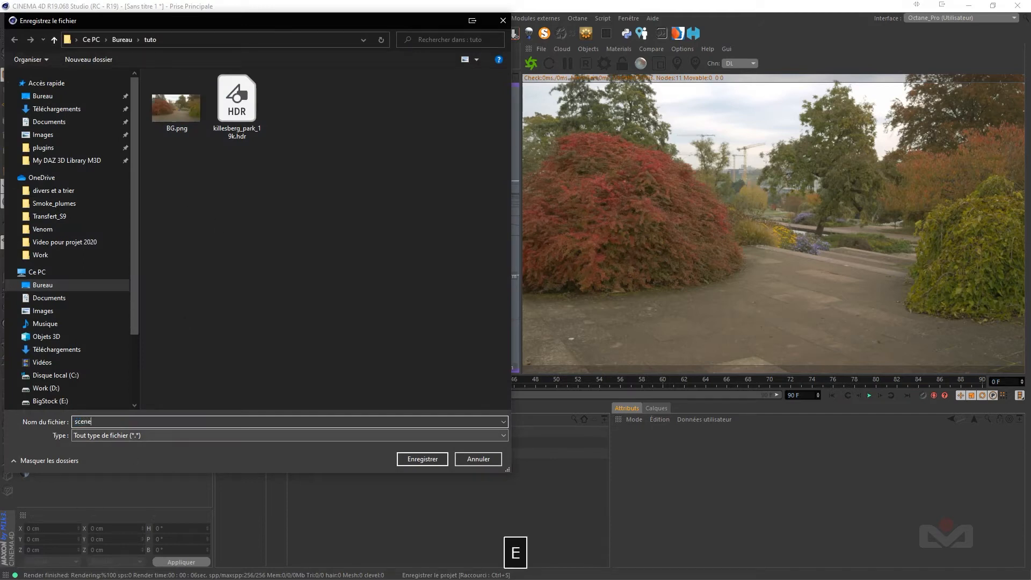
click(409, 459)
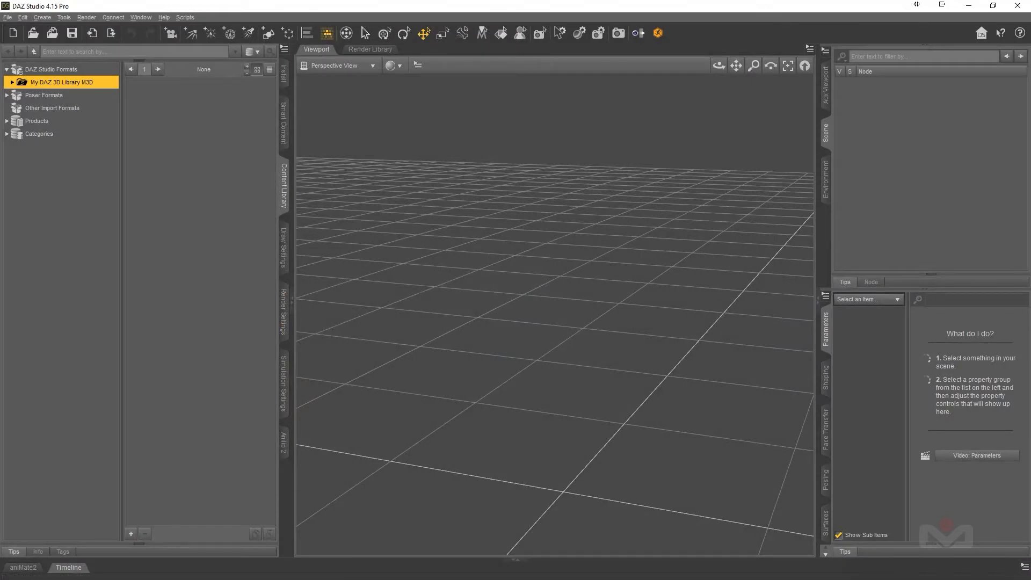
Step: Switch to the browser and review the Daz 3D product pages for Ginny HD, Kinley Hair, Alika Candy Dress Outfit and Summer Footwear Collection
key(super)
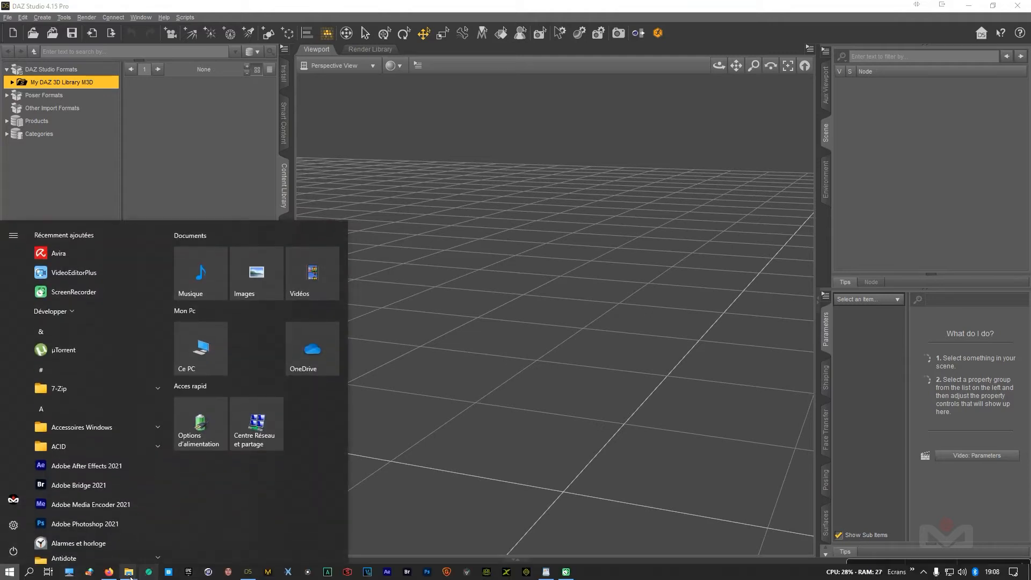
click(110, 569)
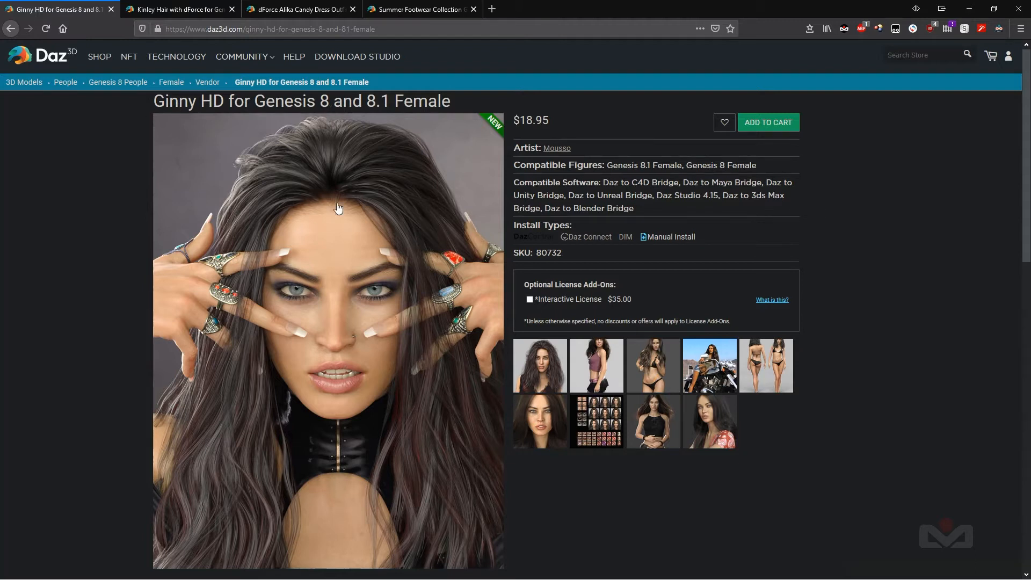
click(171, 12)
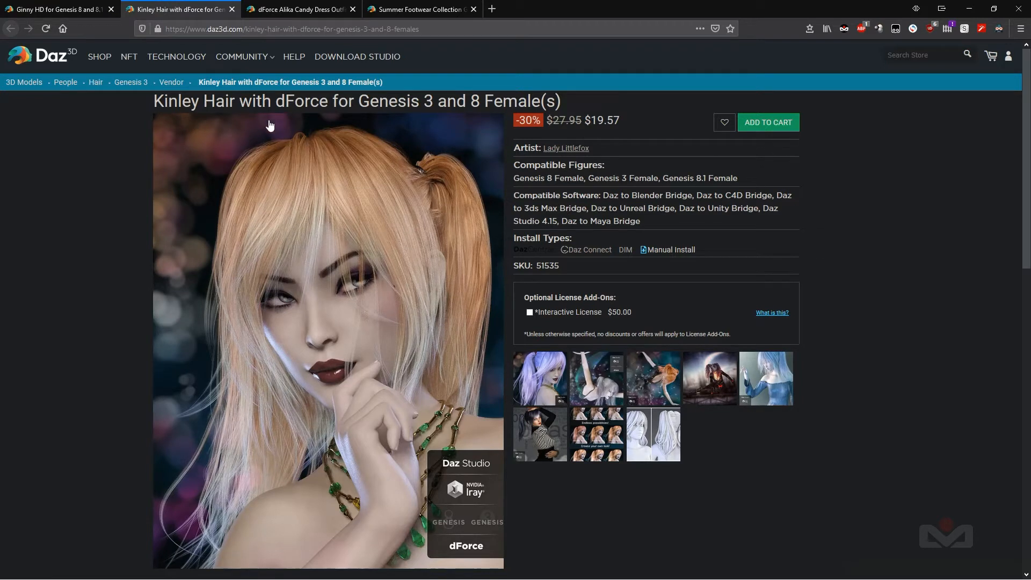
drag(280, 101, 328, 101)
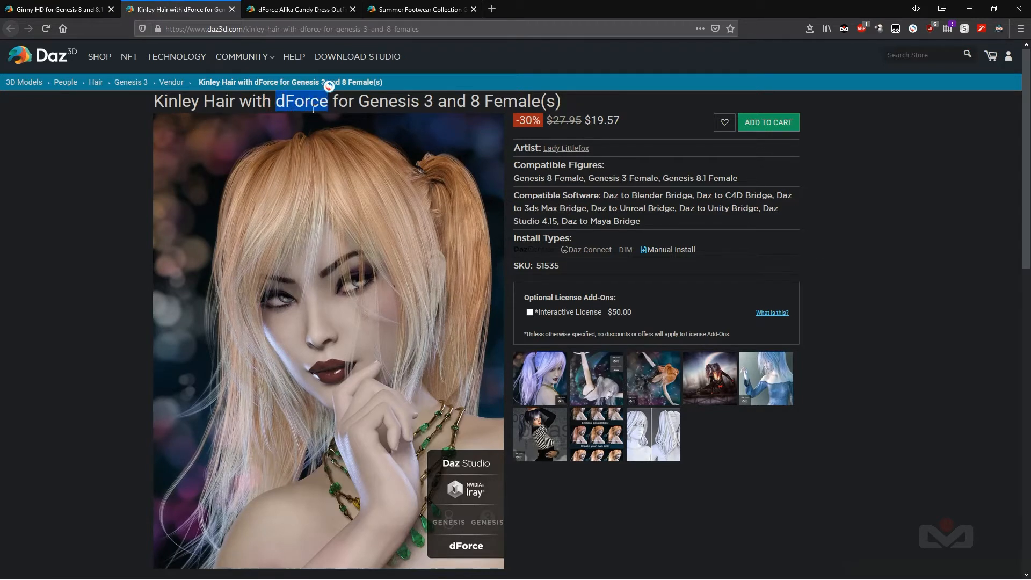
click(301, 11)
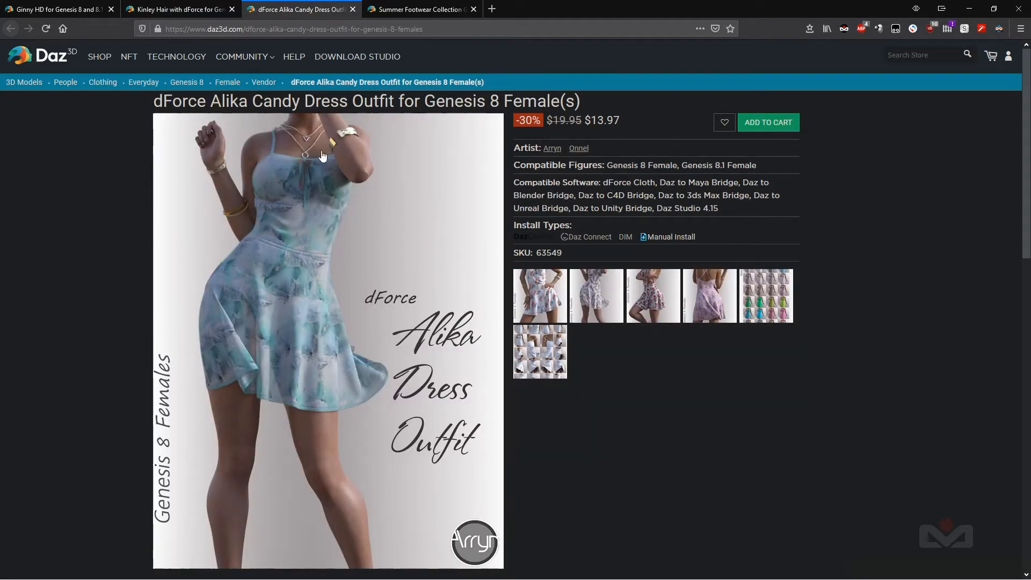
drag(153, 102, 206, 103)
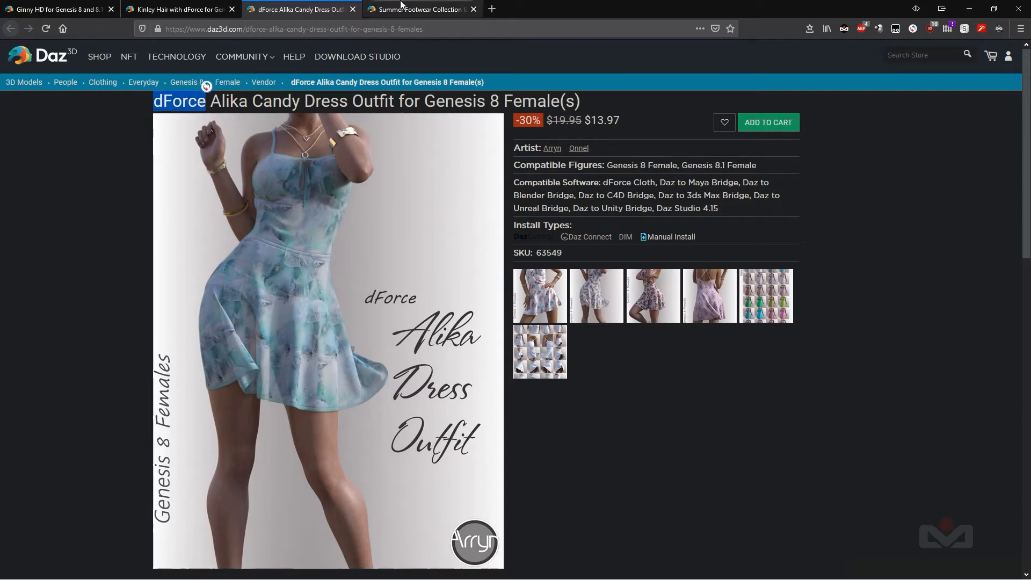
click(428, 11)
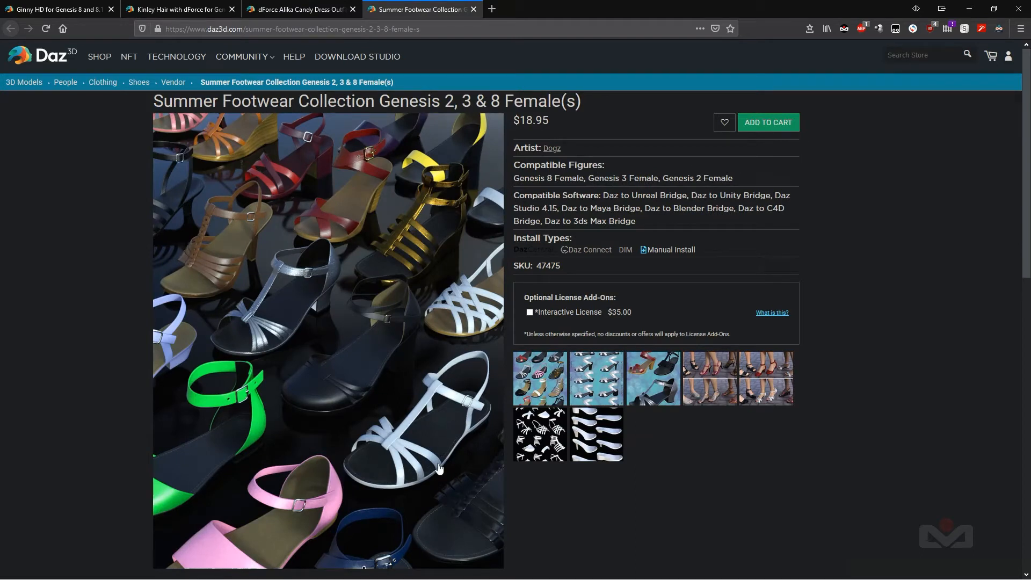
click(970, 8)
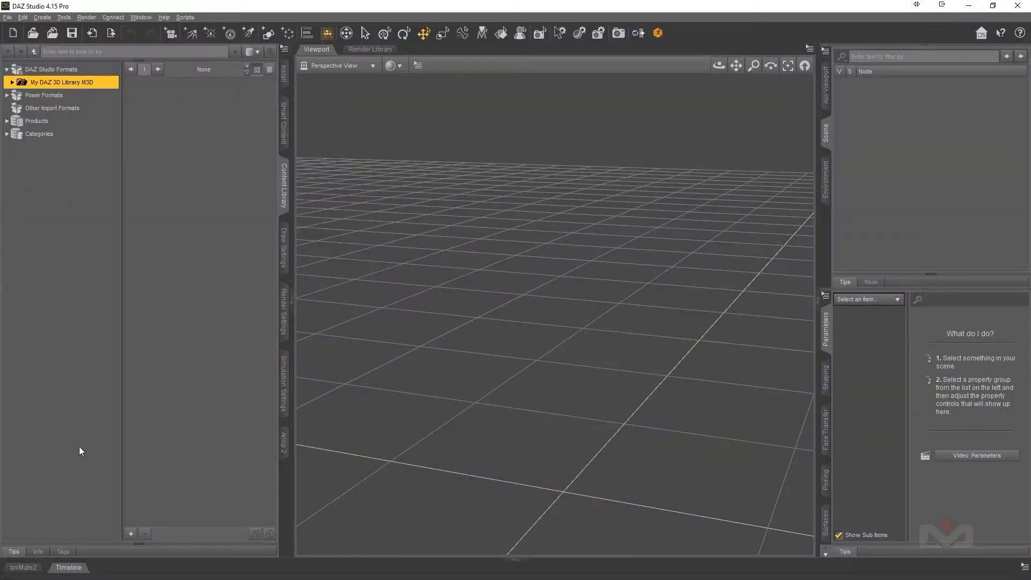
Step: Load the Genesis 8 Basic Female figure from the Figures category of the smart content into the scene
click(285, 129)
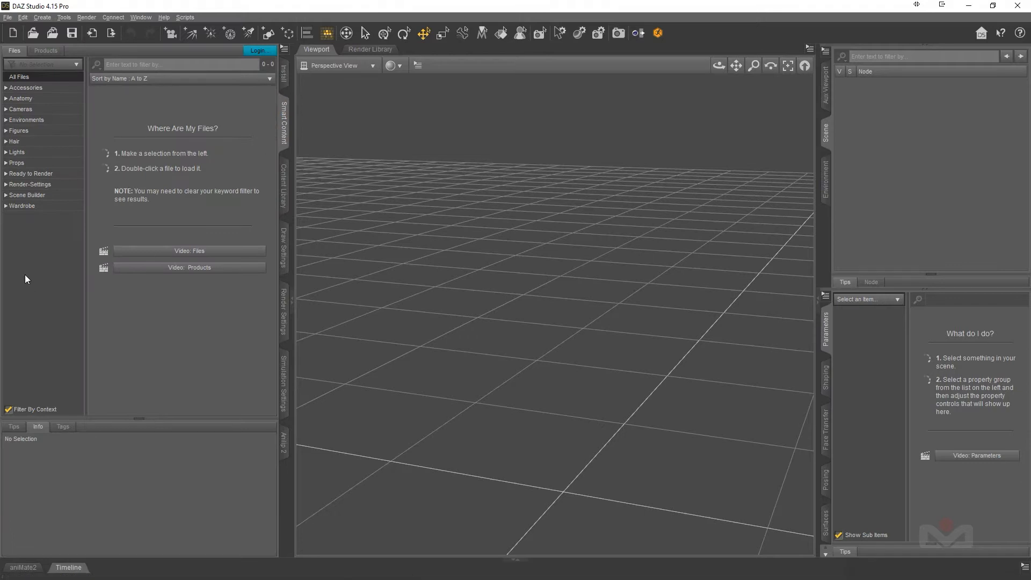
click(19, 130)
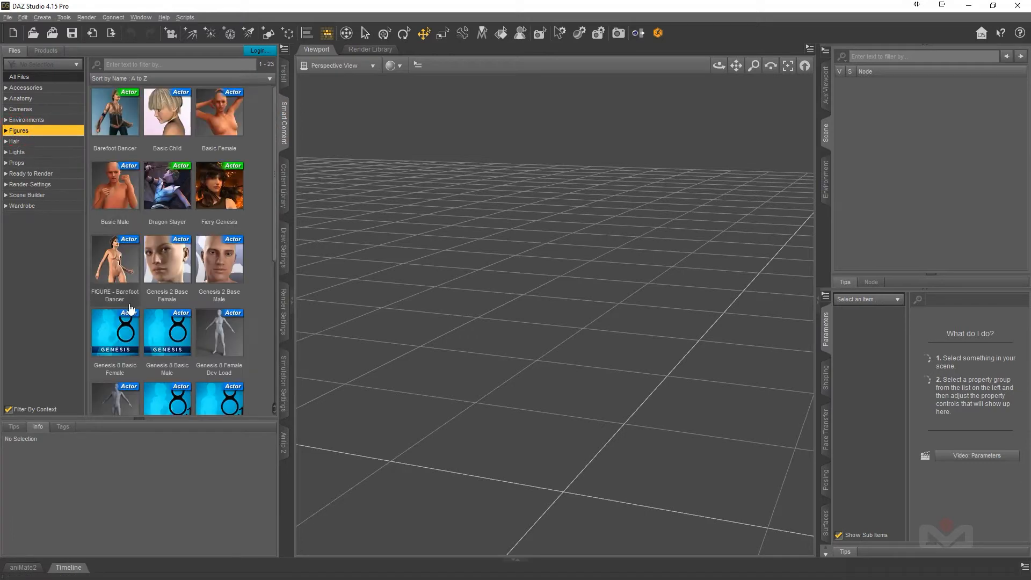
double_click(128, 344)
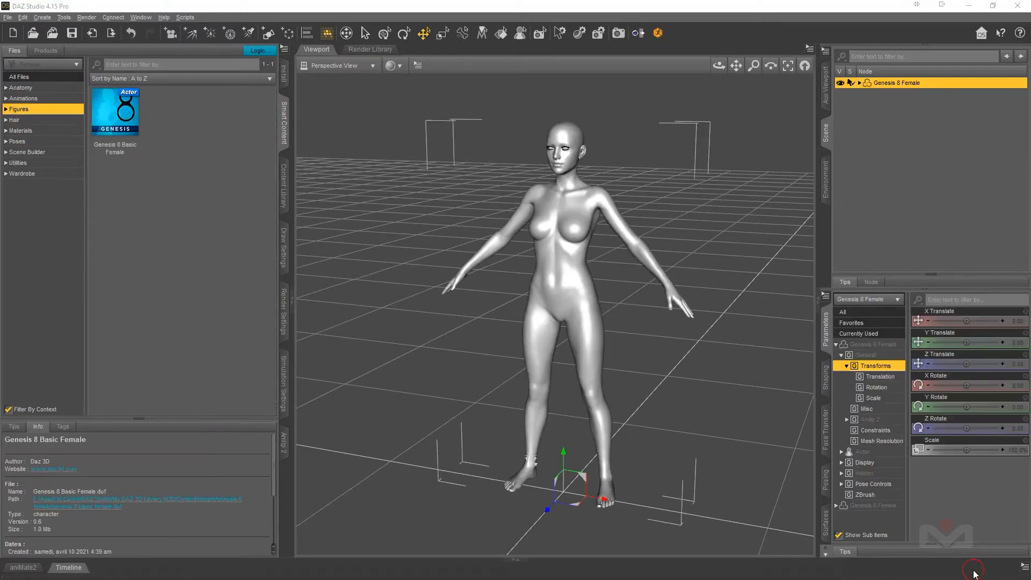
Step: Filter the Genesis 8 Female parameters by "ginny" and set MSO Ginny Body and MSO Ginny Body HD Details to 100%
click(842, 356)
click(867, 346)
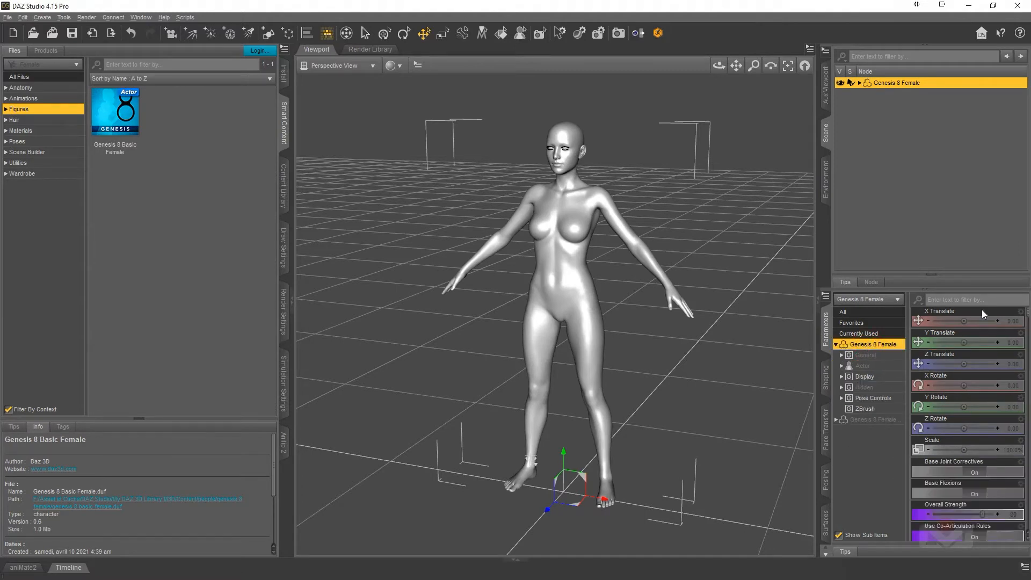
click(929, 299)
text(ginny)
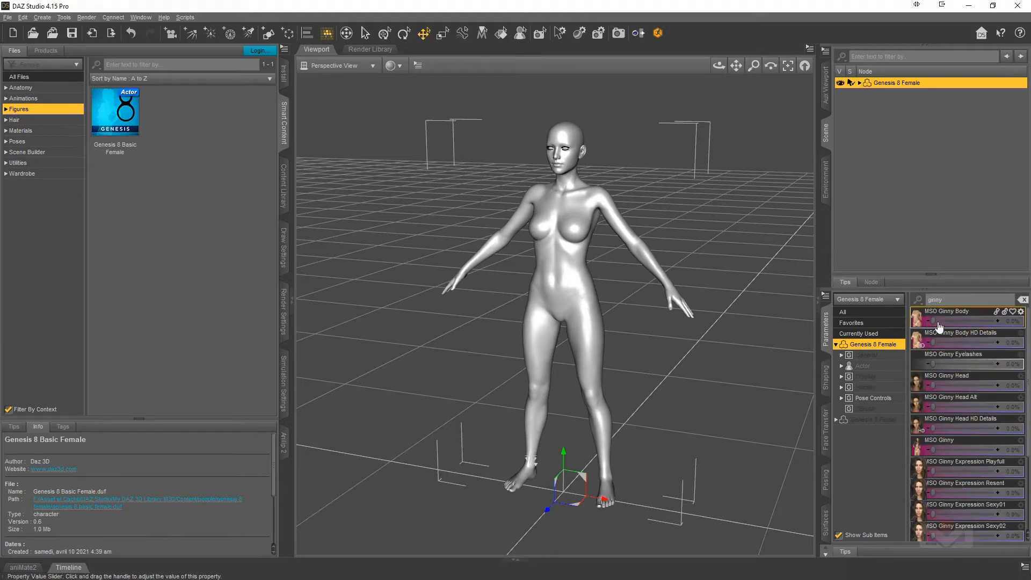
drag(935, 320, 1003, 316)
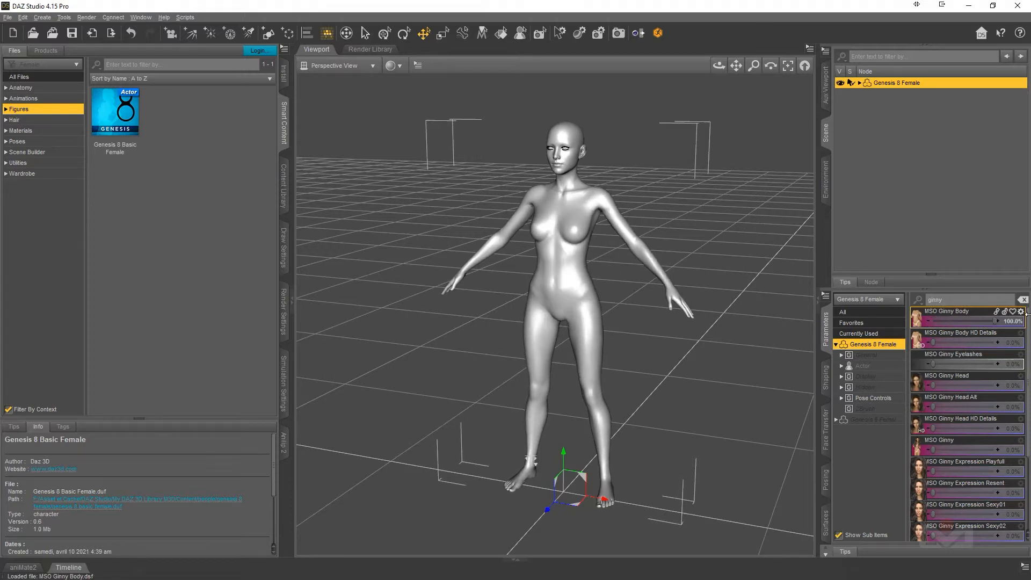
drag(947, 342, 995, 342)
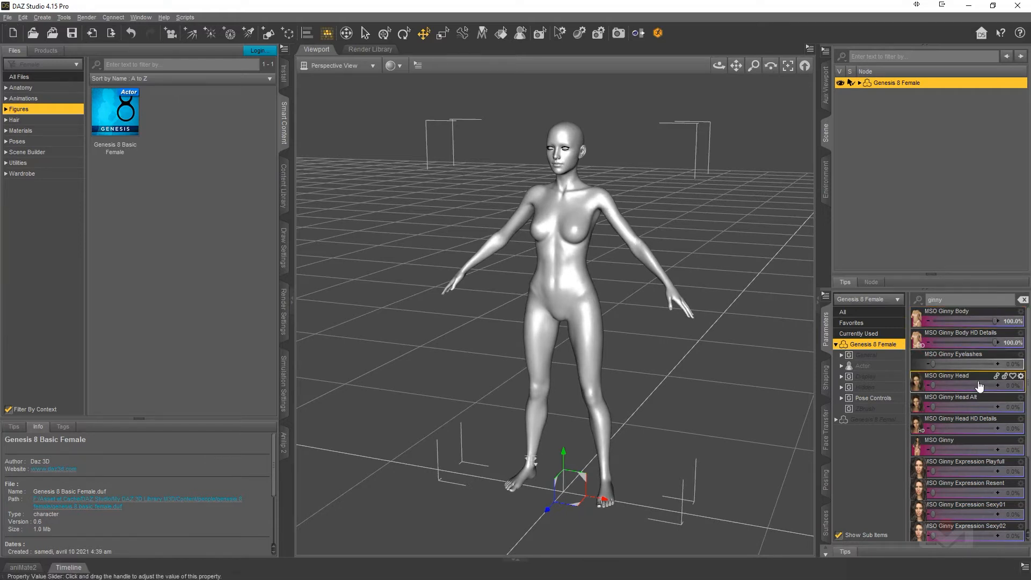
Step: Set MSO Ginny Eyelashes, Head, Head Alt, Head HD Details, the full MSO Ginny morph and Lips Closed to 100%
drag(932, 364, 1015, 386)
drag(934, 410, 1014, 408)
drag(951, 428, 1014, 428)
drag(932, 449, 1015, 449)
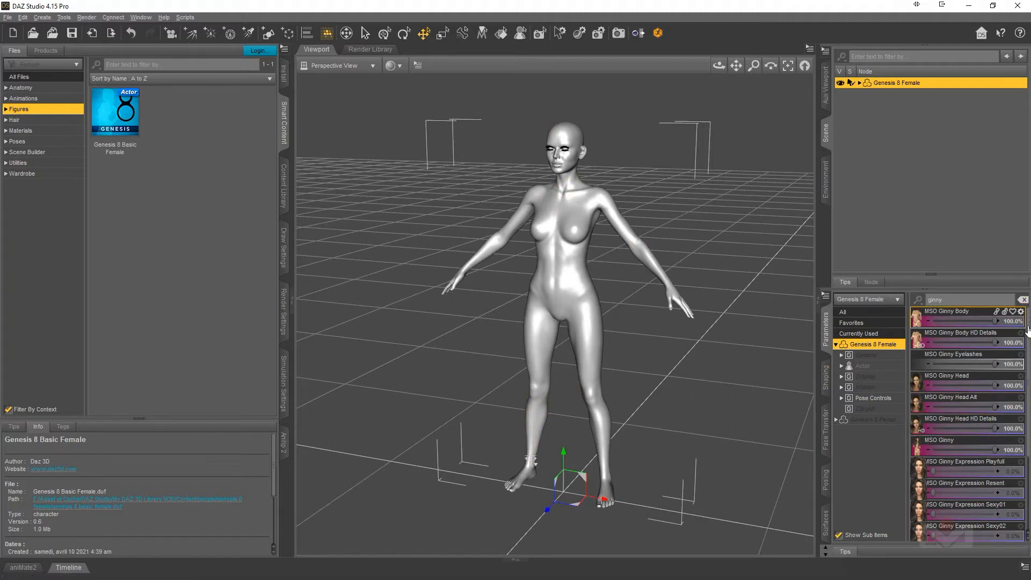
scroll(1028, 328, down, 5)
drag(933, 534, 950, 537)
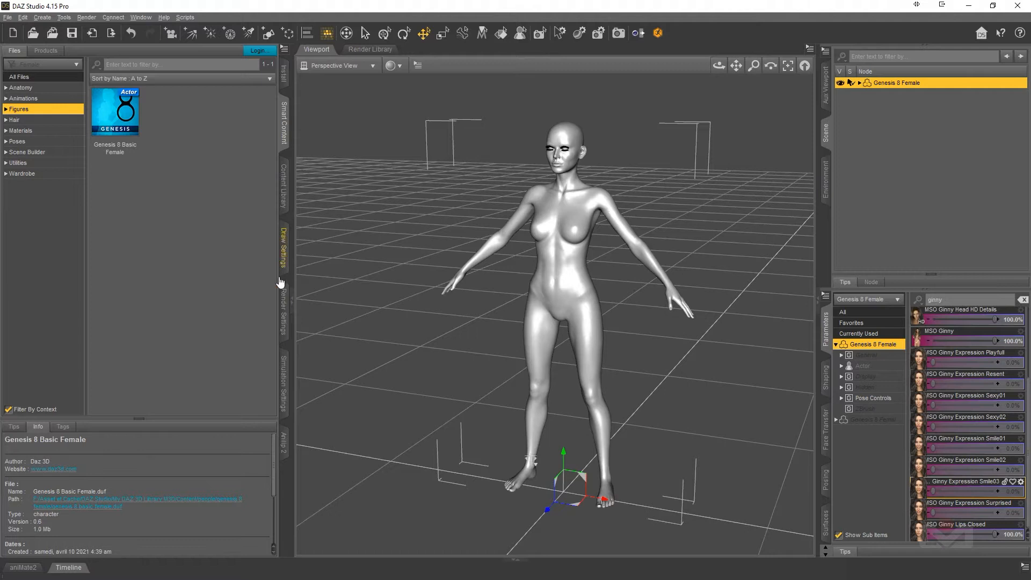
Step: Expand the People > Genesis 8 Female folder of My DAZ 3D Library M3D in the content library
click(283, 185)
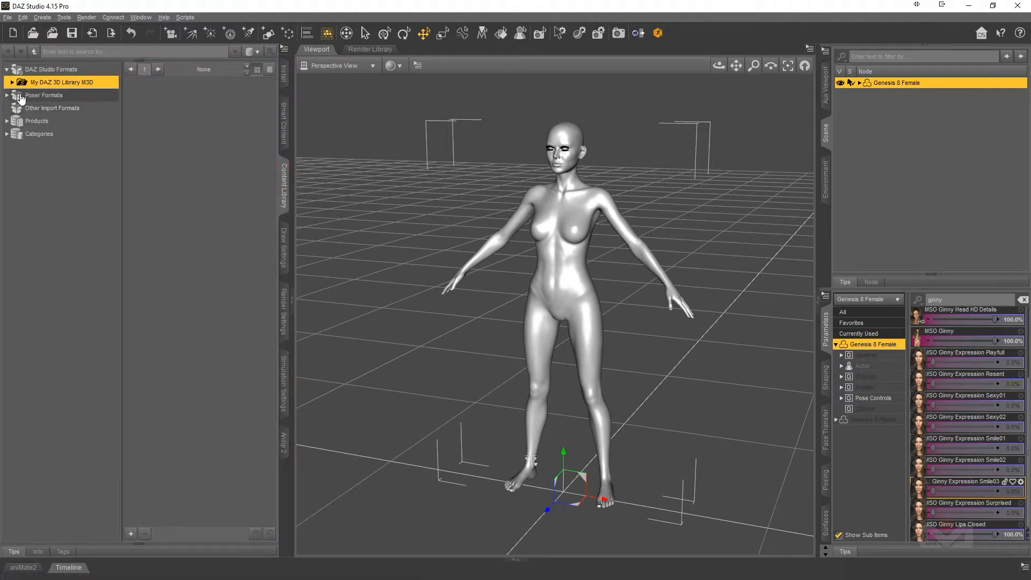
click(12, 83)
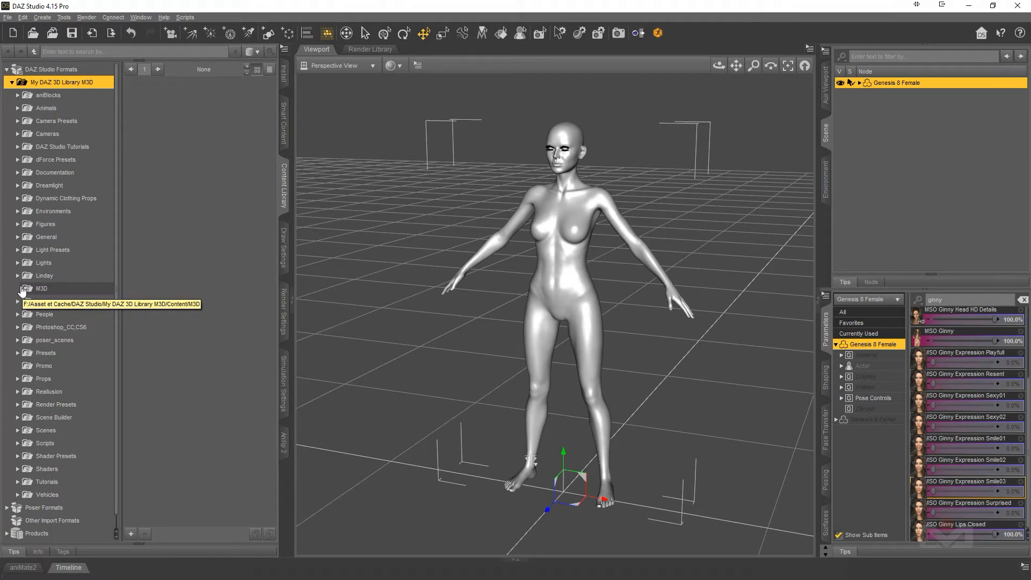
click(18, 314)
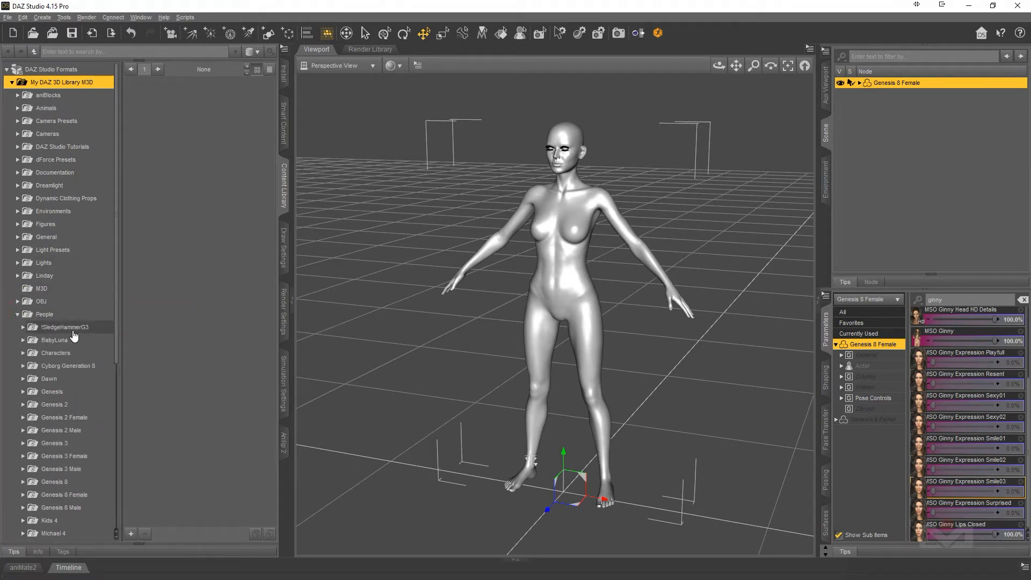
scroll(75, 336, down, 4)
scroll(75, 335, down, 1)
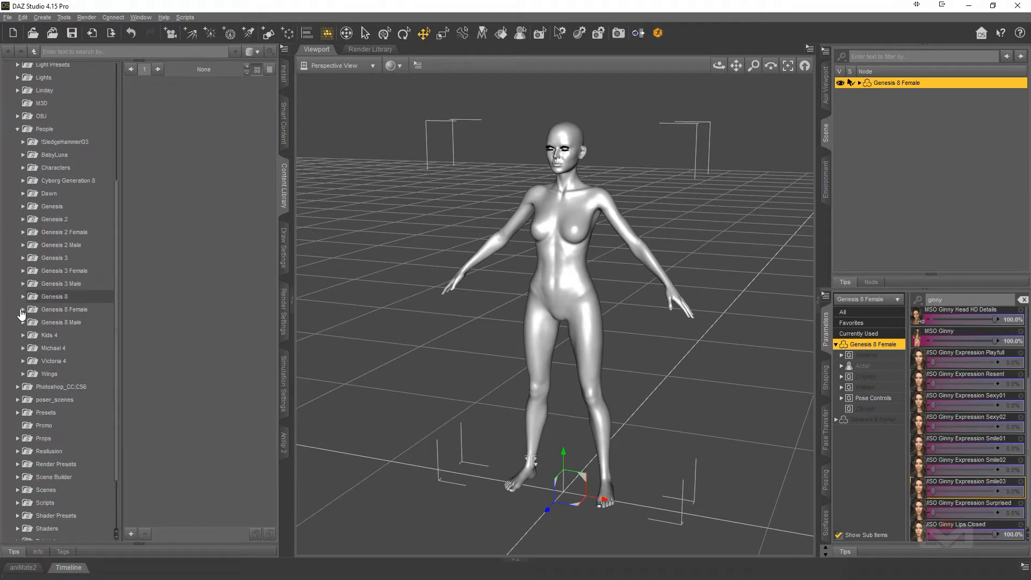
click(23, 310)
scroll(74, 327, down, 6)
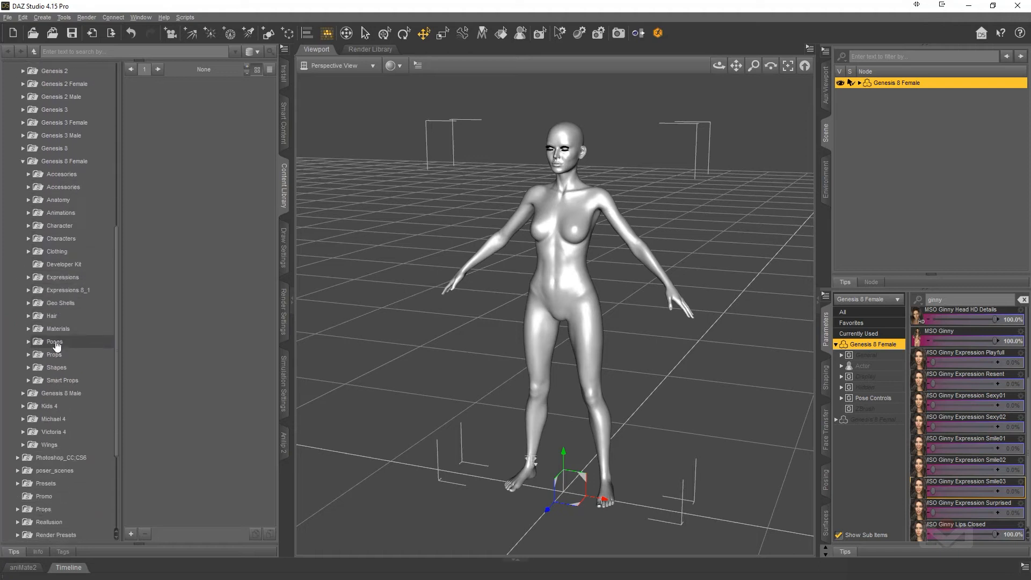
Step: Load Kinley Hair G8F from the Hair > Dforce Hair > dForce Kinley Hair folder onto the figure
click(28, 316)
scroll(59, 338, down, 1)
scroll(59, 337, down, 6)
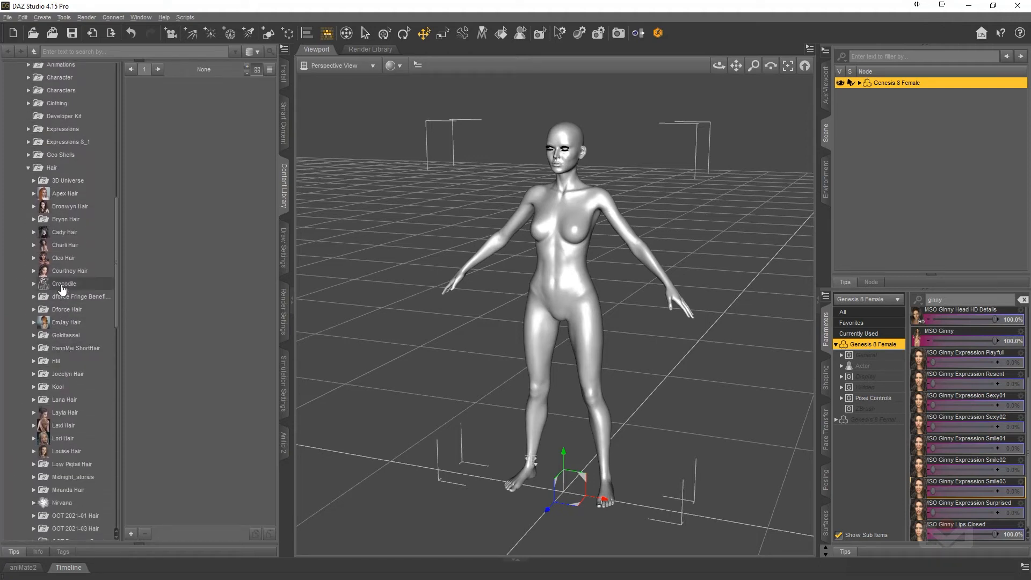
click(34, 310)
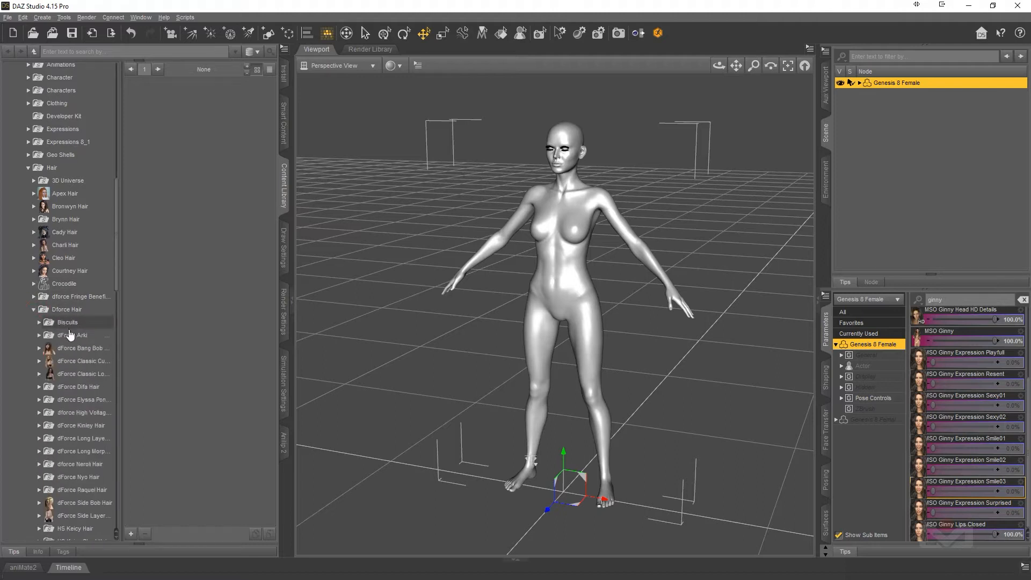
click(70, 426)
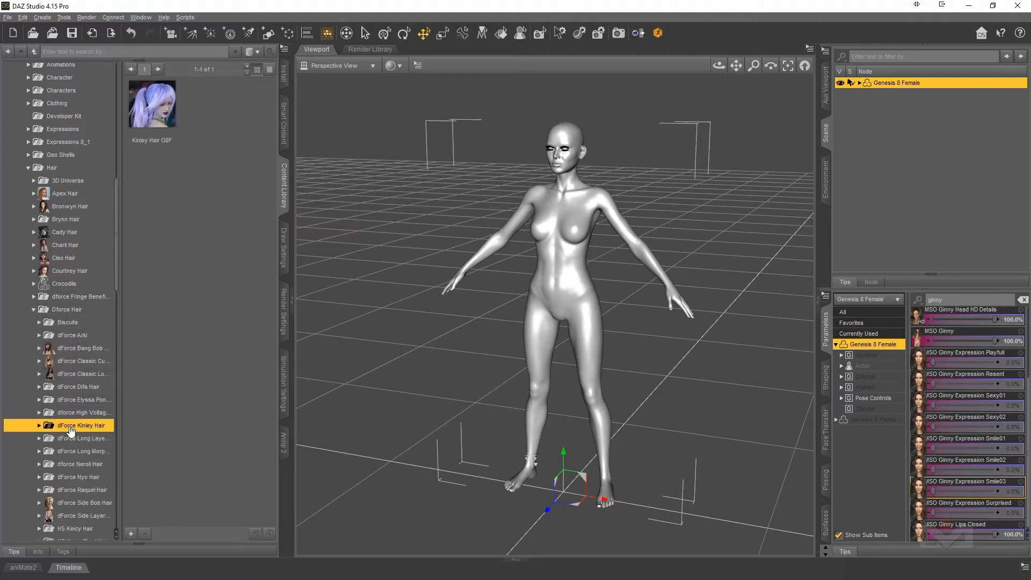
double_click(167, 116)
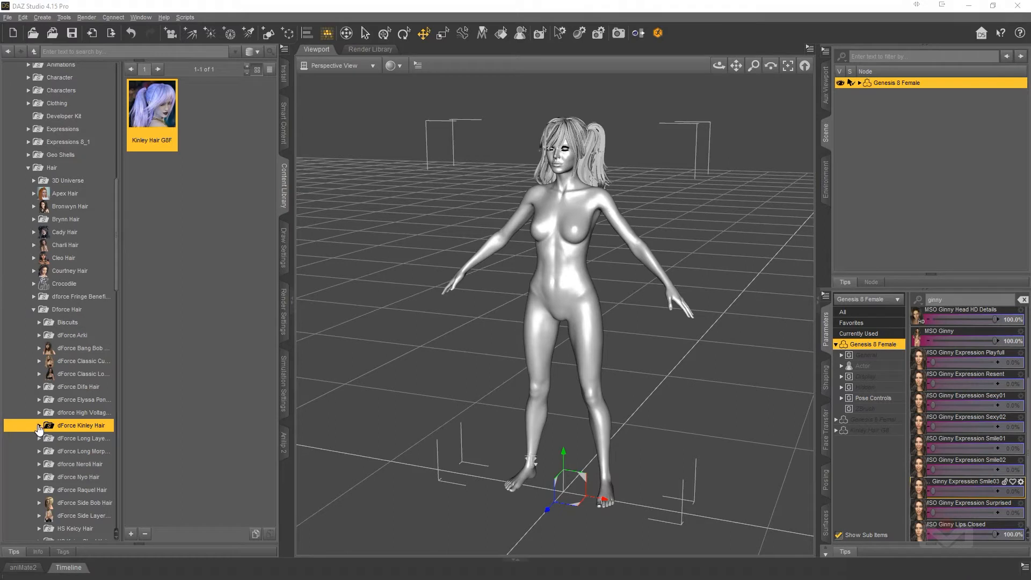
Step: Select Kinley Hair G8 in the scene and apply the Iray material Kinley 1 Base - Black to it
click(39, 427)
click(44, 452)
click(44, 452)
click(84, 464)
click(860, 83)
click(895, 115)
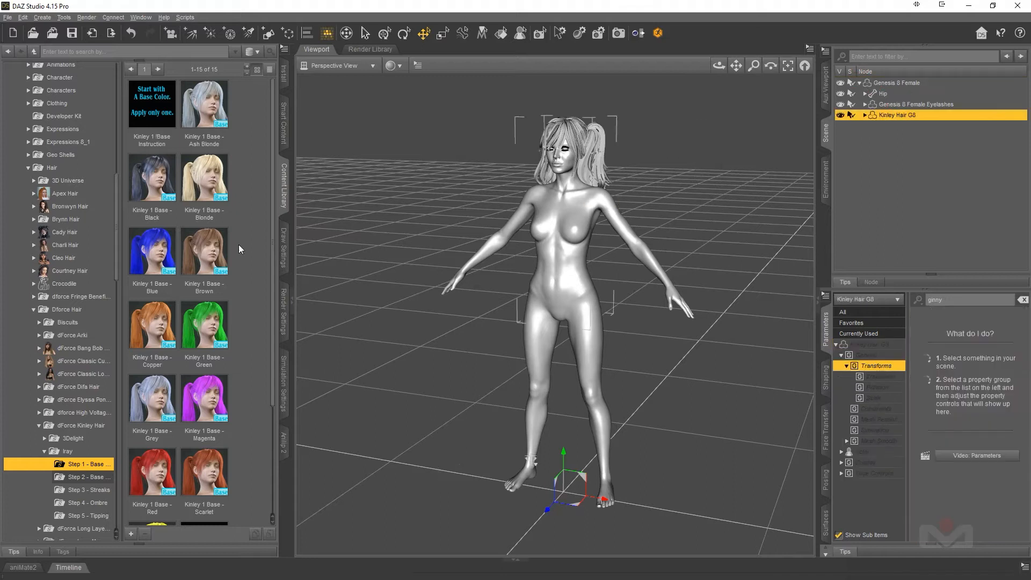
double_click(152, 177)
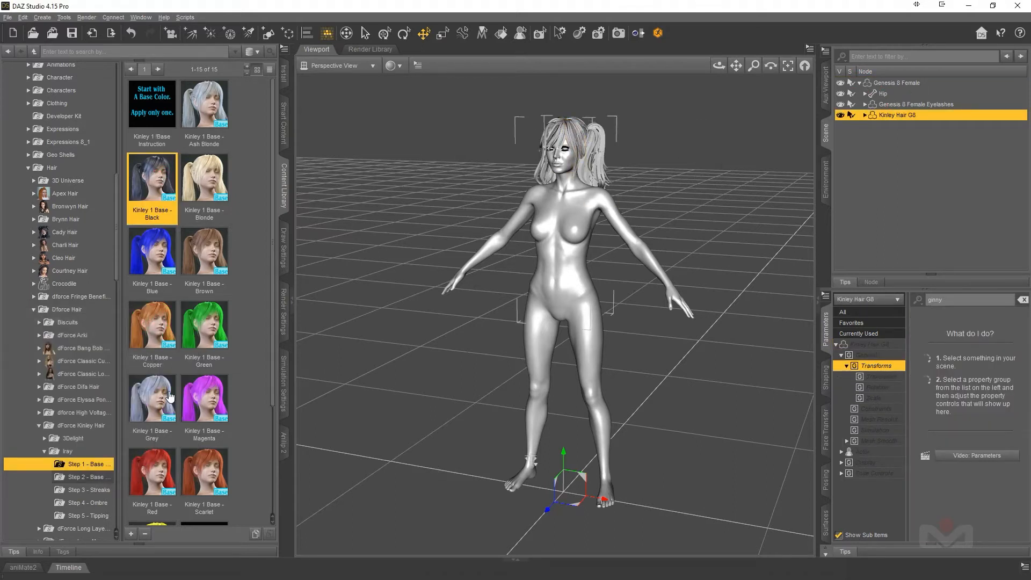
Step: Collapse the hair folders and open the Alika Candy Dress folder under Clothing > dForce Arryn_Onnel
click(39, 426)
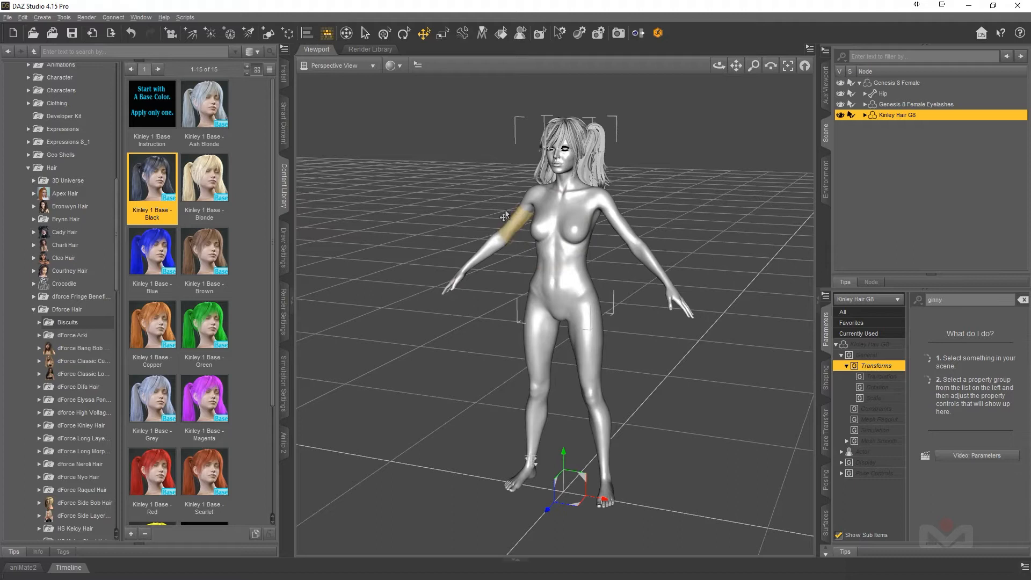
click(33, 310)
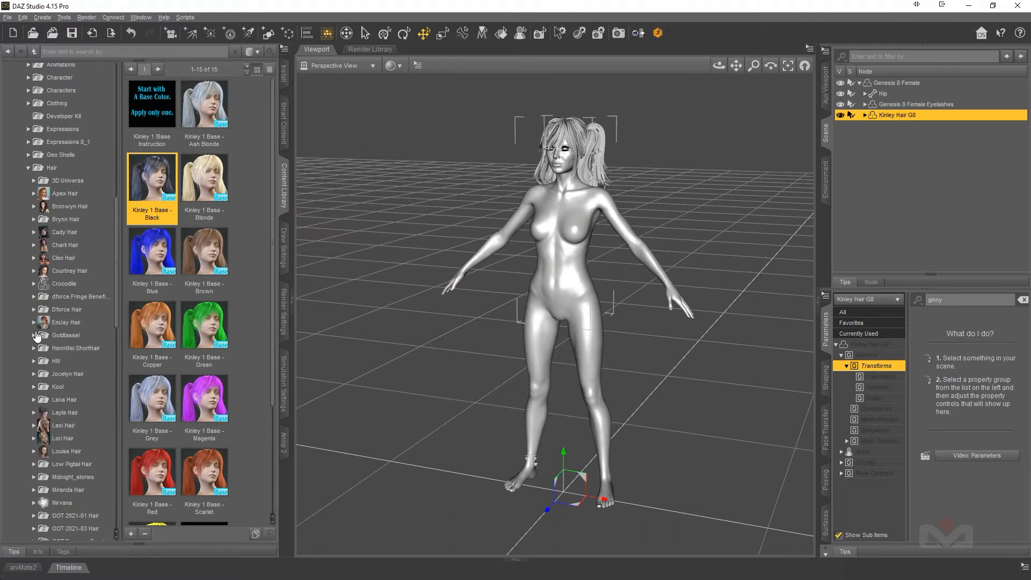
scroll(27, 290, down, 4)
scroll(27, 299, up, 5)
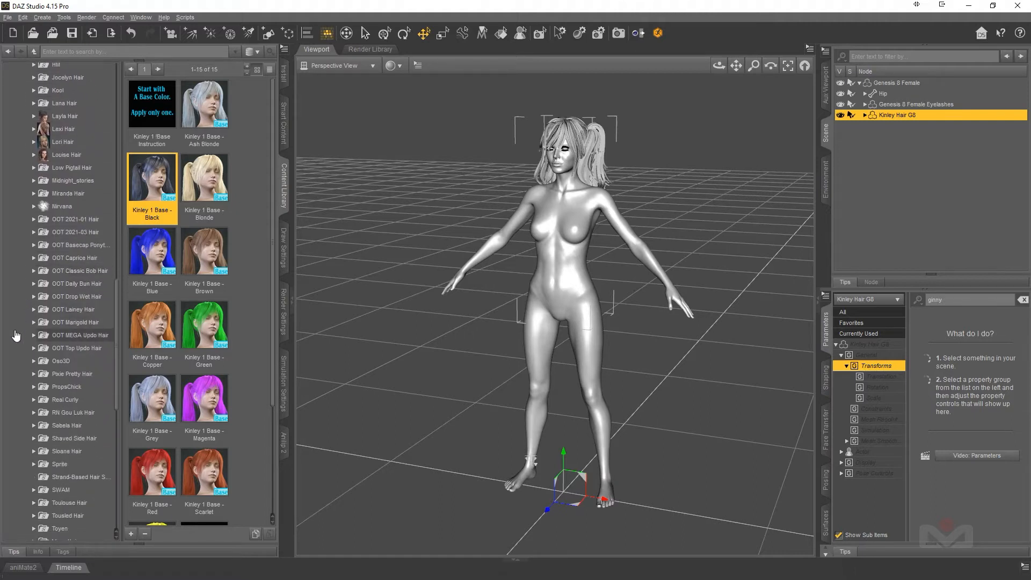
click(29, 131)
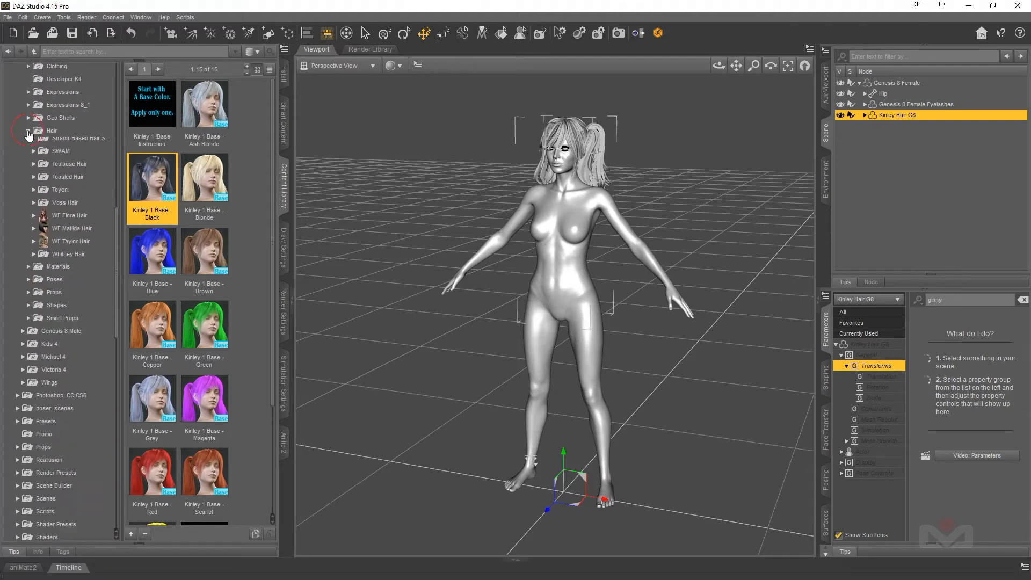
scroll(38, 172, up, 1)
click(29, 109)
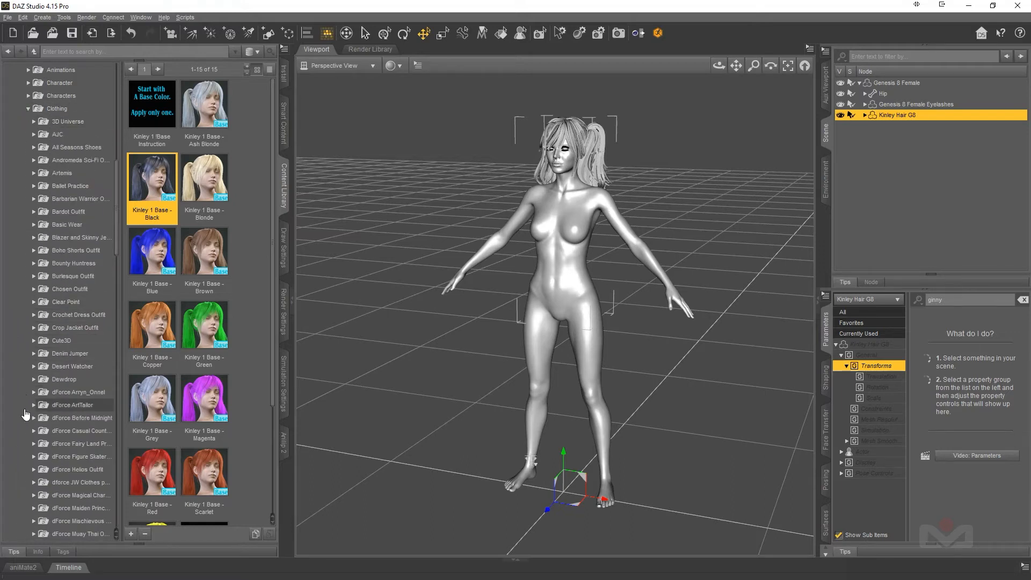
click(33, 392)
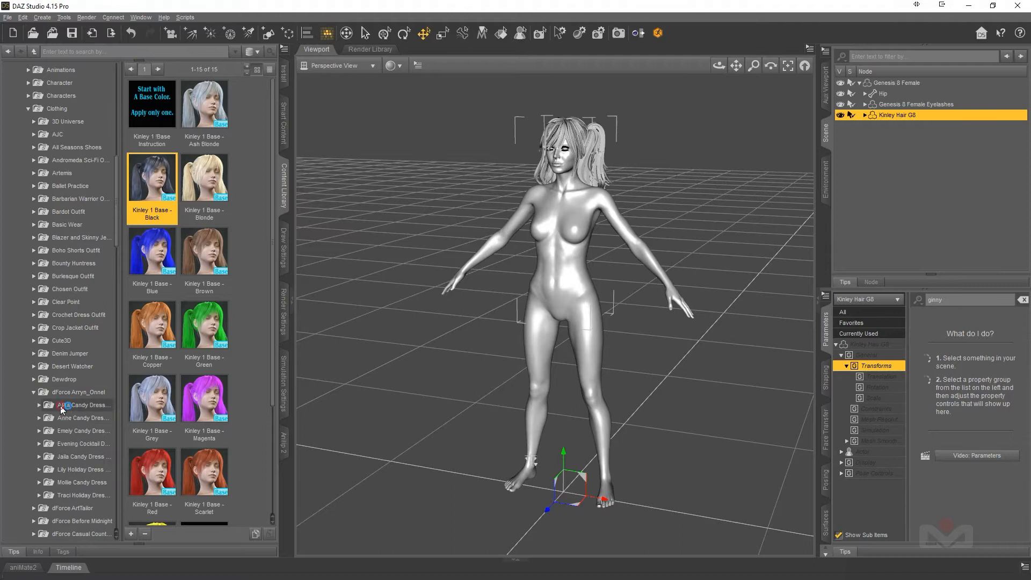
click(40, 407)
click(39, 406)
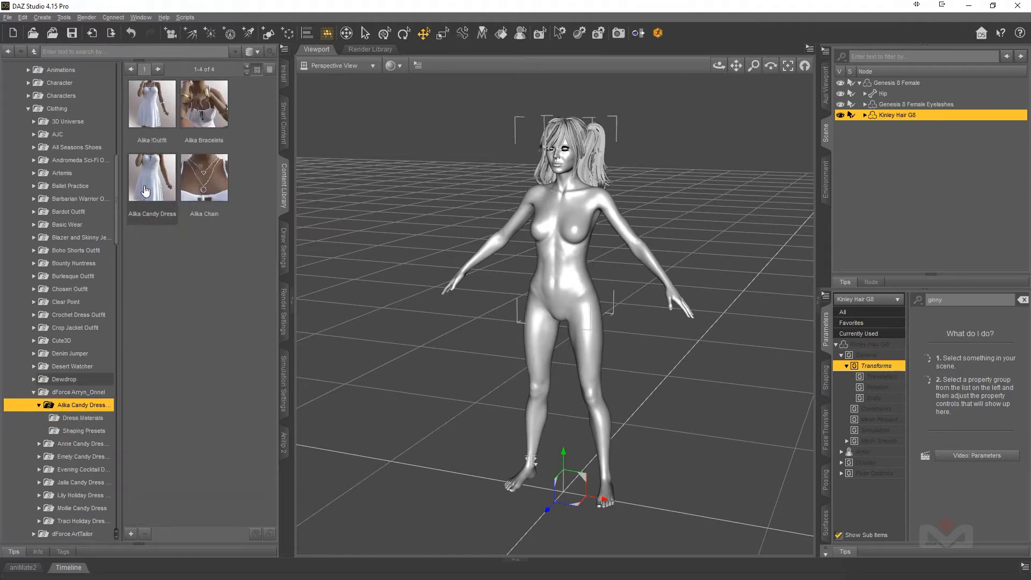
Step: Load the Alika Candy Dress onto the Genesis 8 Female figure and apply the Alika Color 02 dress material to it
click(898, 83)
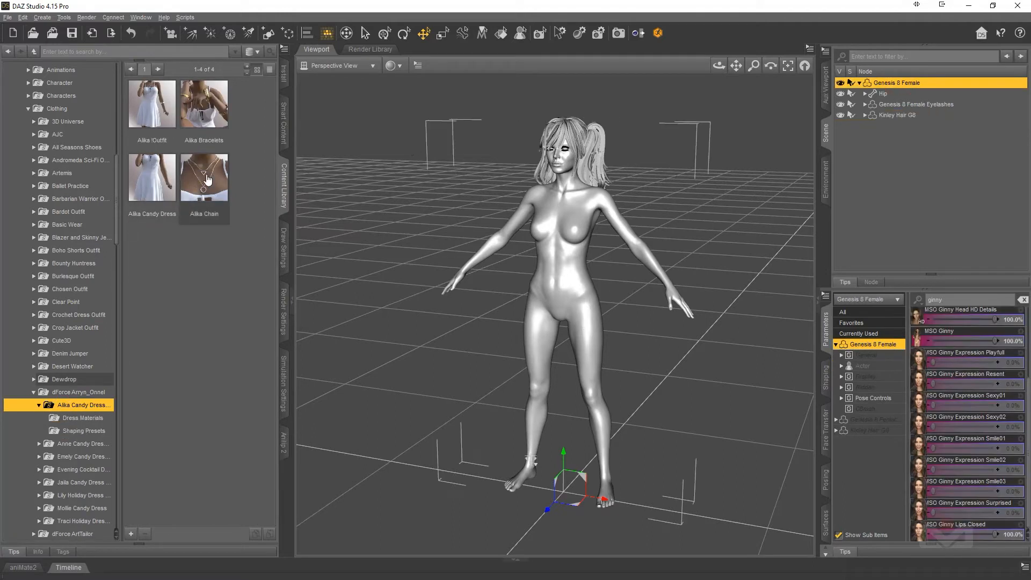
double_click(152, 180)
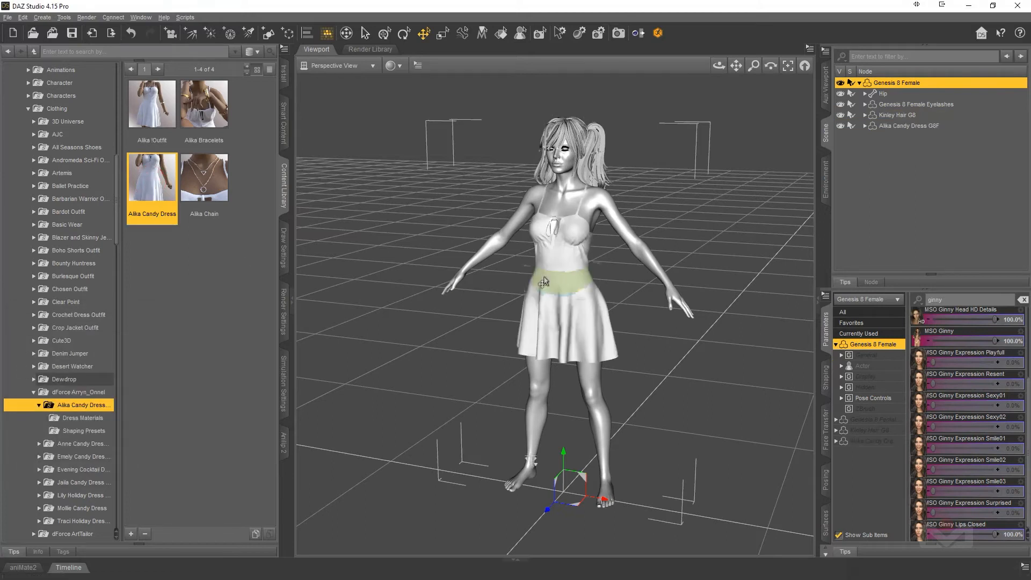
click(76, 418)
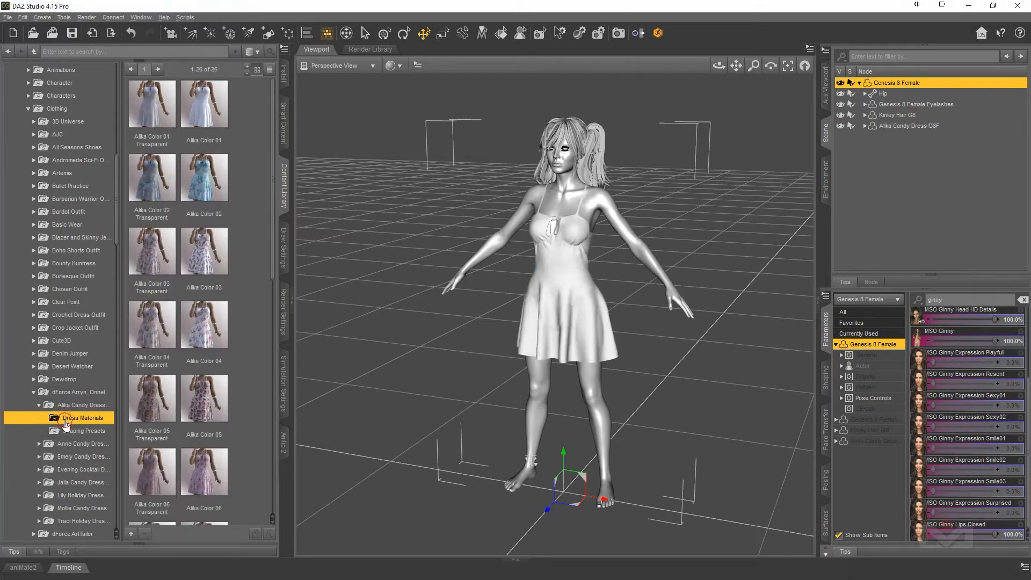
click(895, 125)
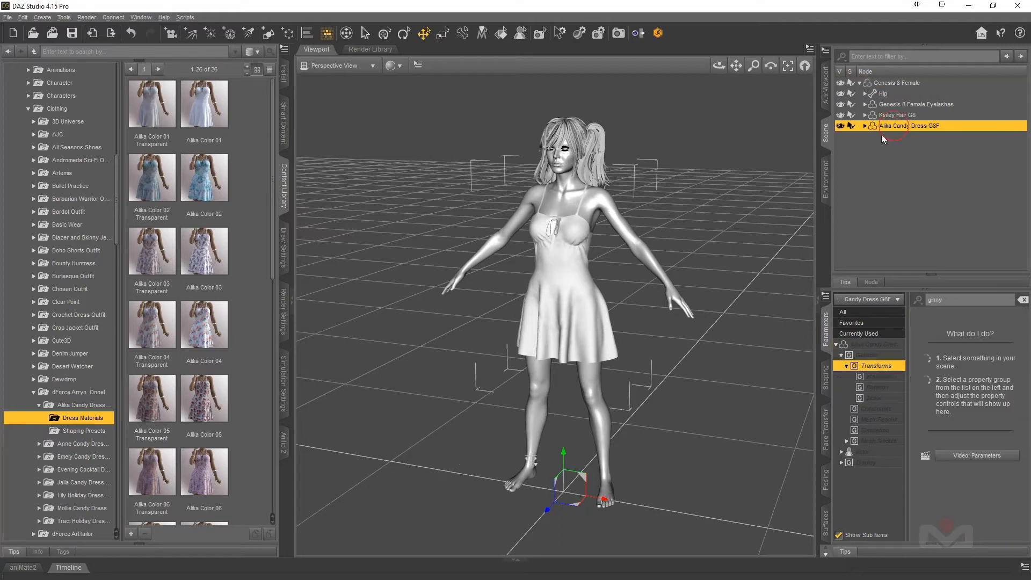
click(201, 175)
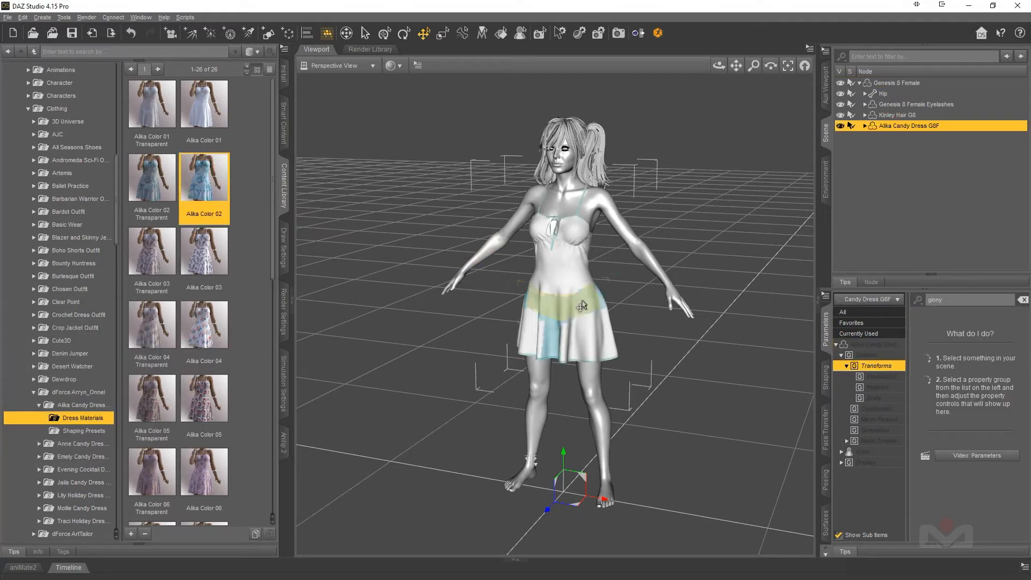
Step: Collapse the dForce Arryn_Onnel folder and expand the Summer Footwear Collection folder in the clothing library
click(33, 392)
scroll(67, 410, down, 1)
scroll(75, 430, down, 15)
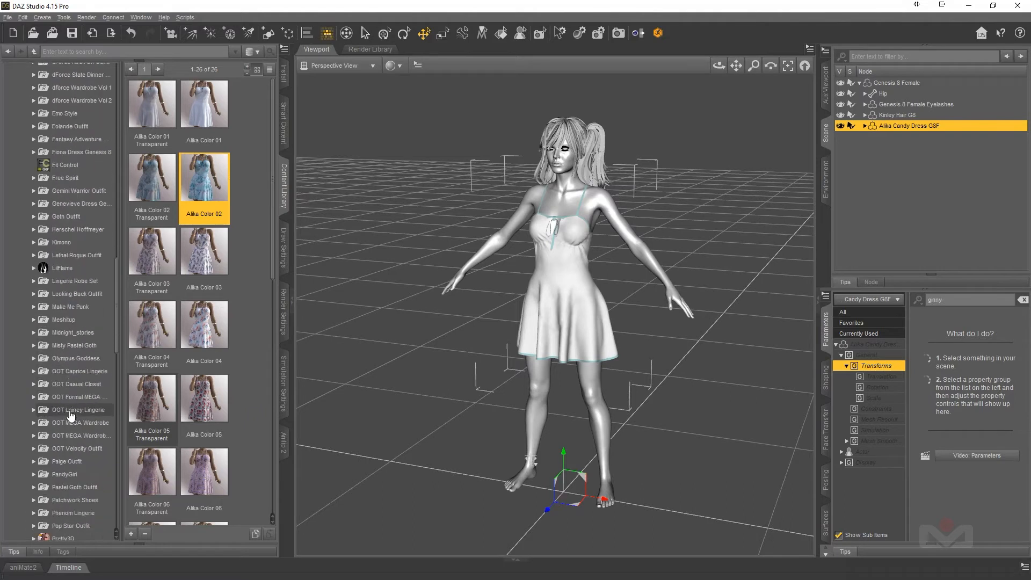
scroll(94, 475, down, 5)
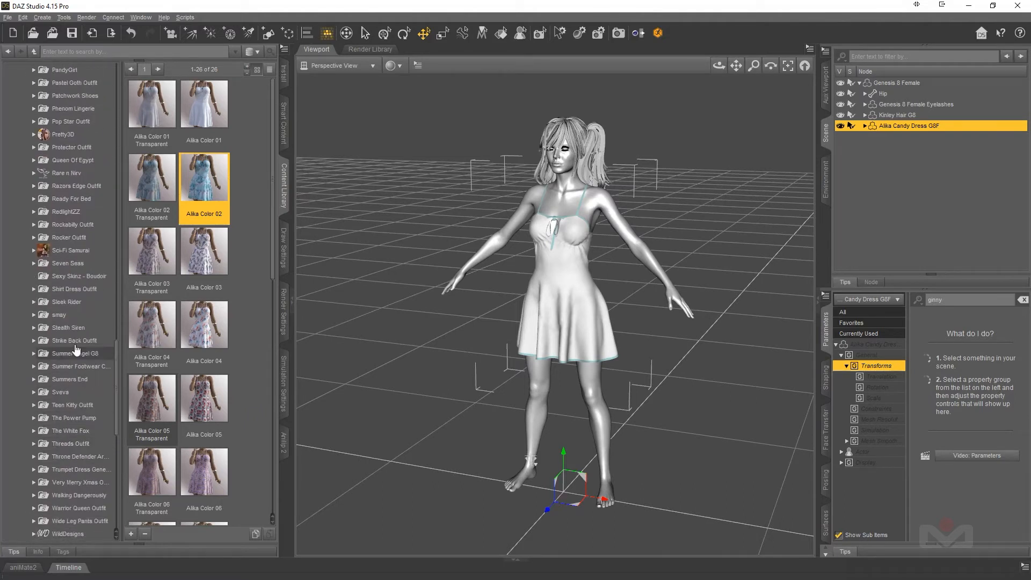
click(55, 366)
double_click(56, 369)
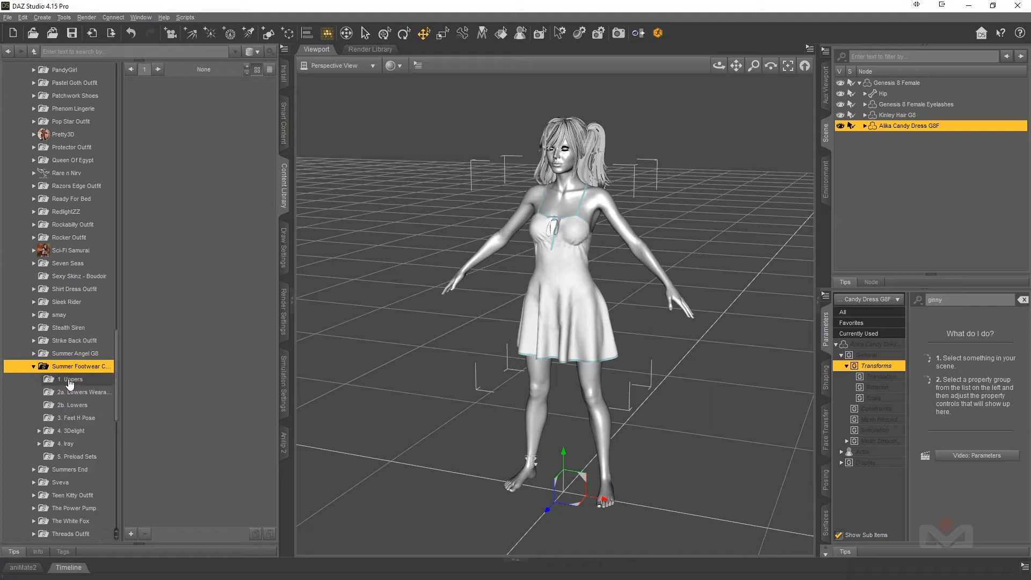
Step: Load SFC G8F 1 Sandal design 04 from the 1. Uppers folder onto the Genesis 8 Female figure
click(67, 379)
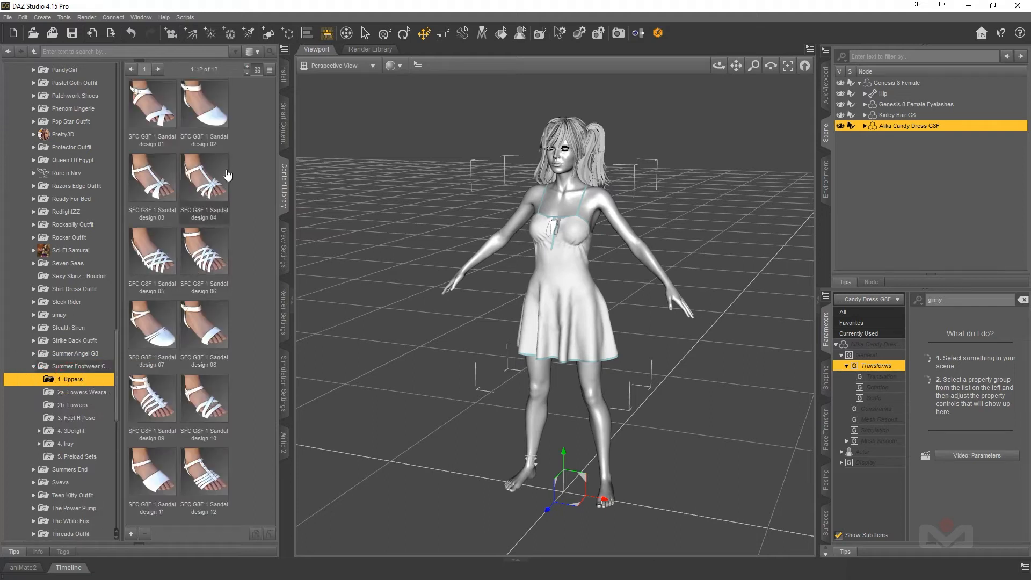
click(906, 85)
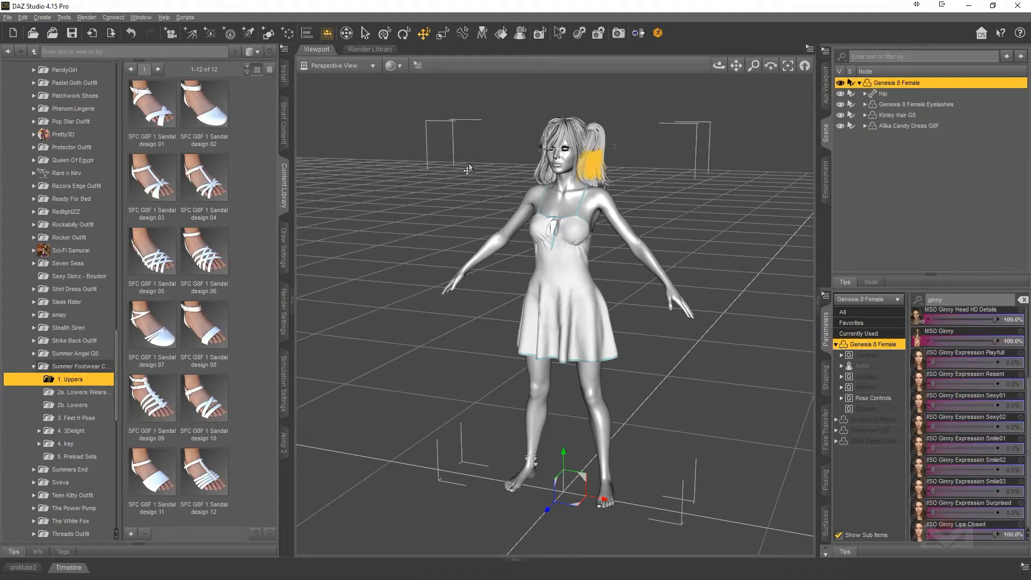
double_click(219, 192)
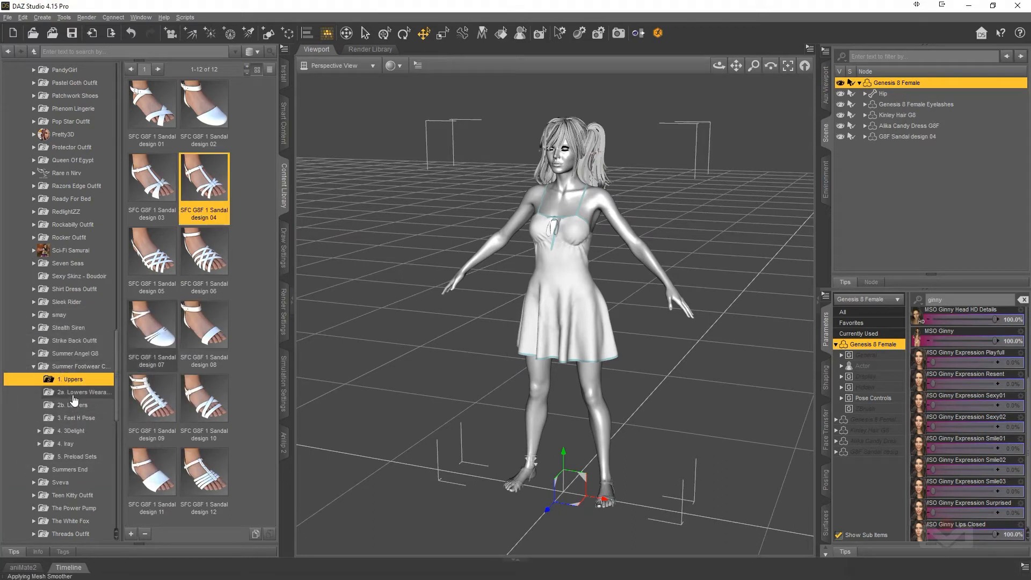
Step: Load the SFC G8F 2a Sole Flats Modern WP soles from the 2a Lowers folder onto the figure
click(73, 393)
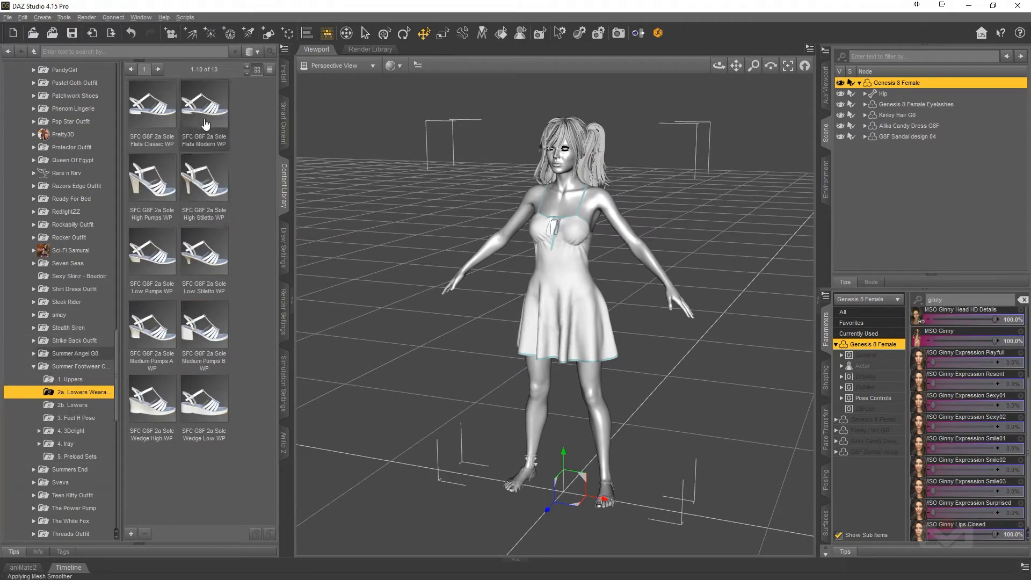
mouse_move(207, 119)
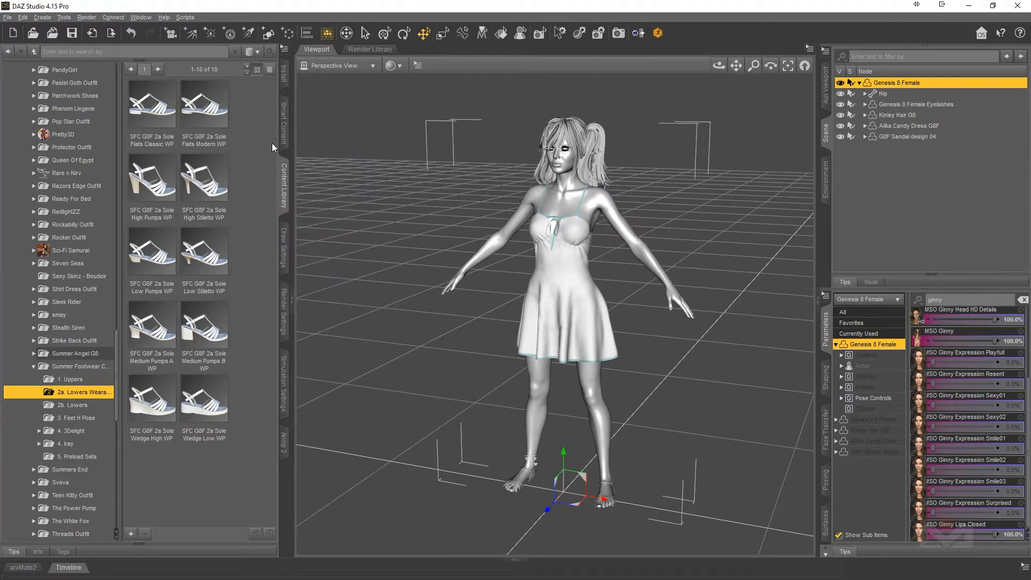
double_click(208, 113)
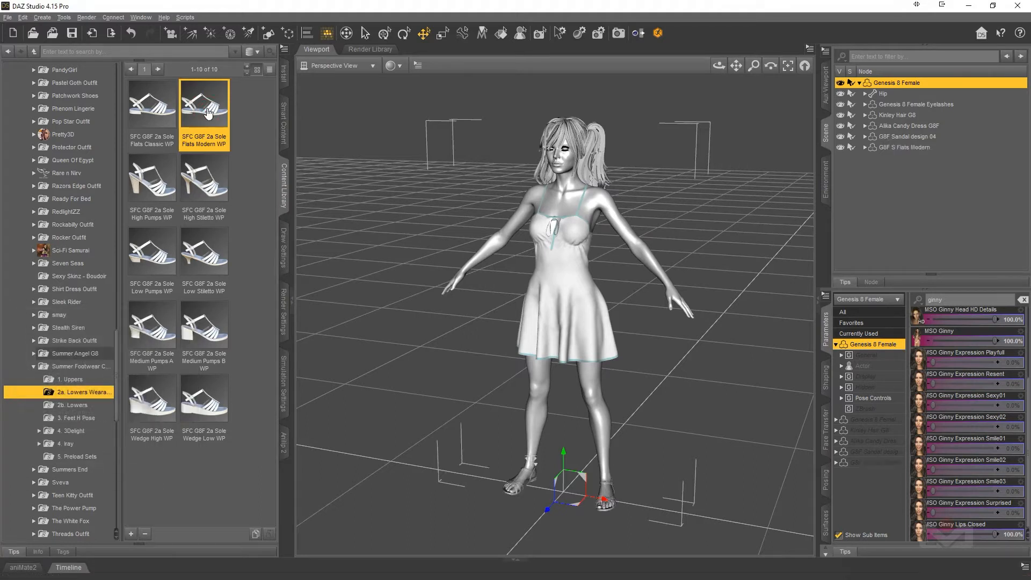
Step: Apply the SFC G8F 4 04 Black material from Iray > Strap Mats to G8F Sandal design 04
click(65, 445)
click(39, 445)
click(78, 457)
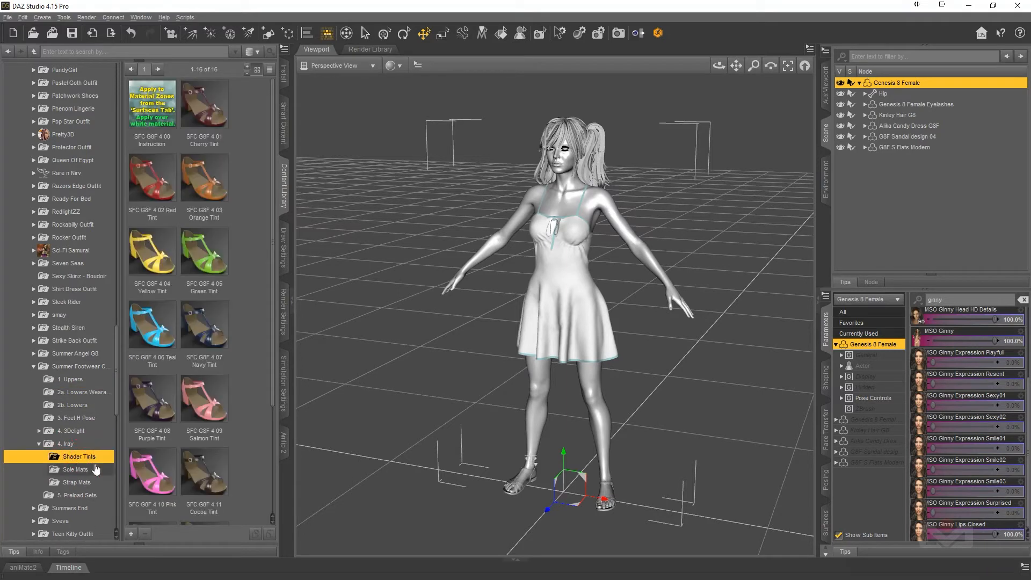
click(74, 470)
click(76, 482)
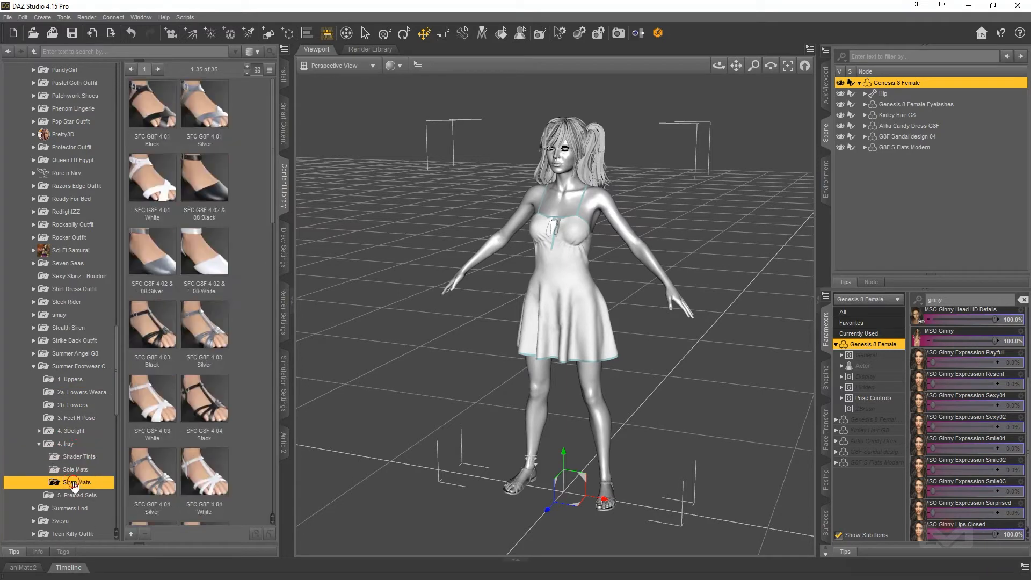
click(905, 149)
click(915, 137)
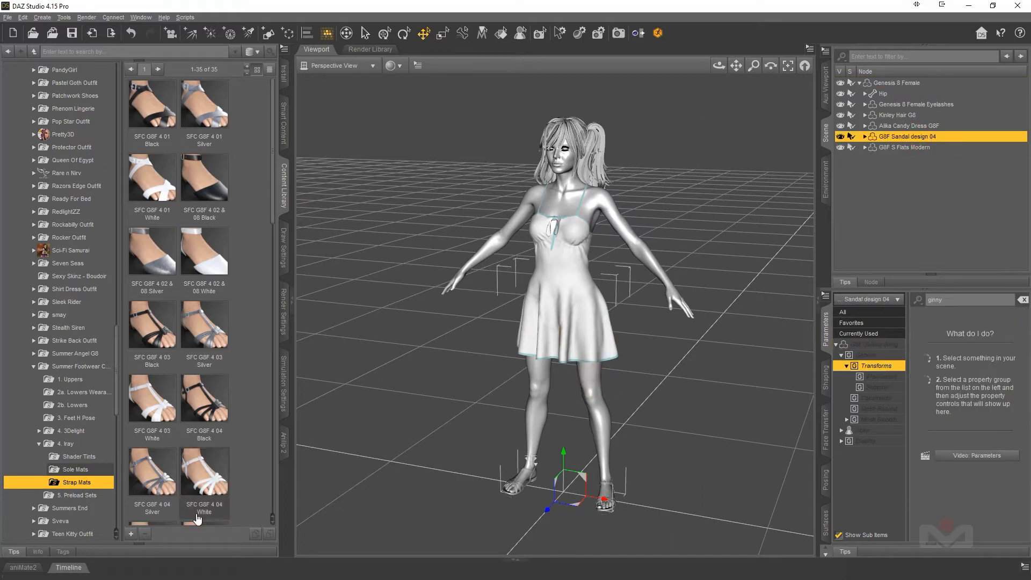
scroll(215, 468, down, 5)
scroll(216, 472, up, 5)
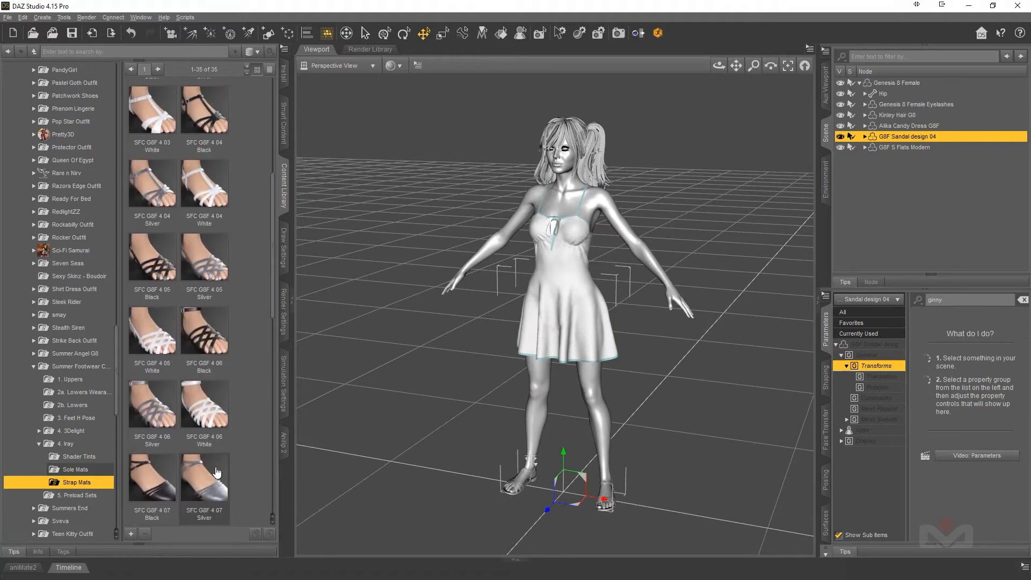
scroll(216, 472, up, 3)
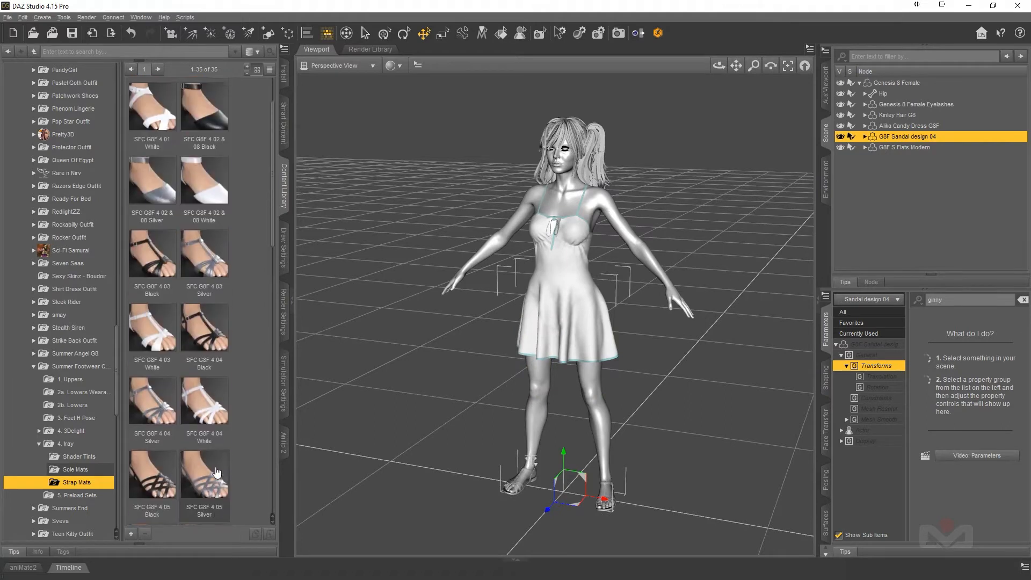
double_click(214, 345)
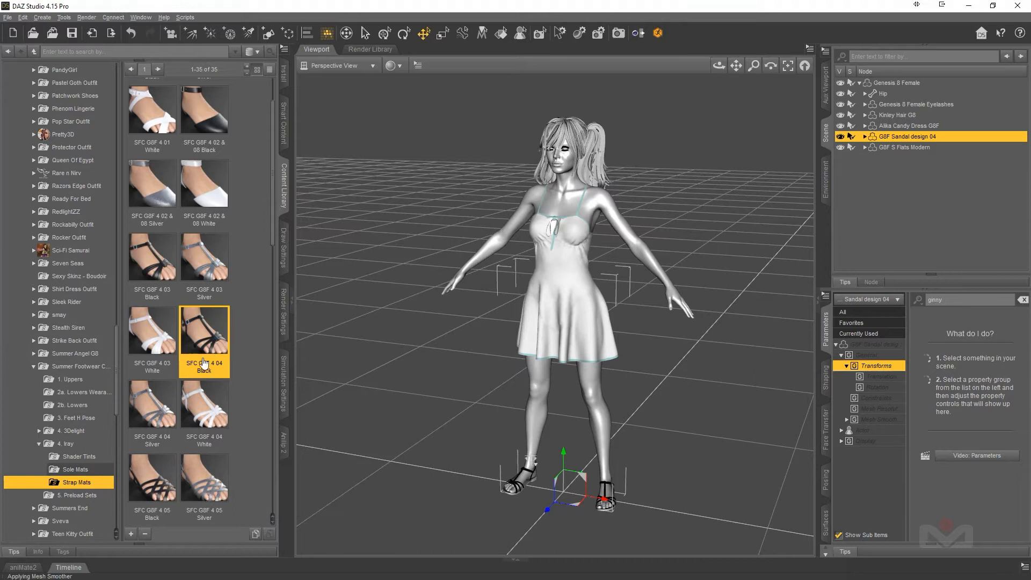
Step: Apply the SFC G8F 4 Flats Modern Black material from the Sole Mats folder to G8F S Flats Modern
click(71, 470)
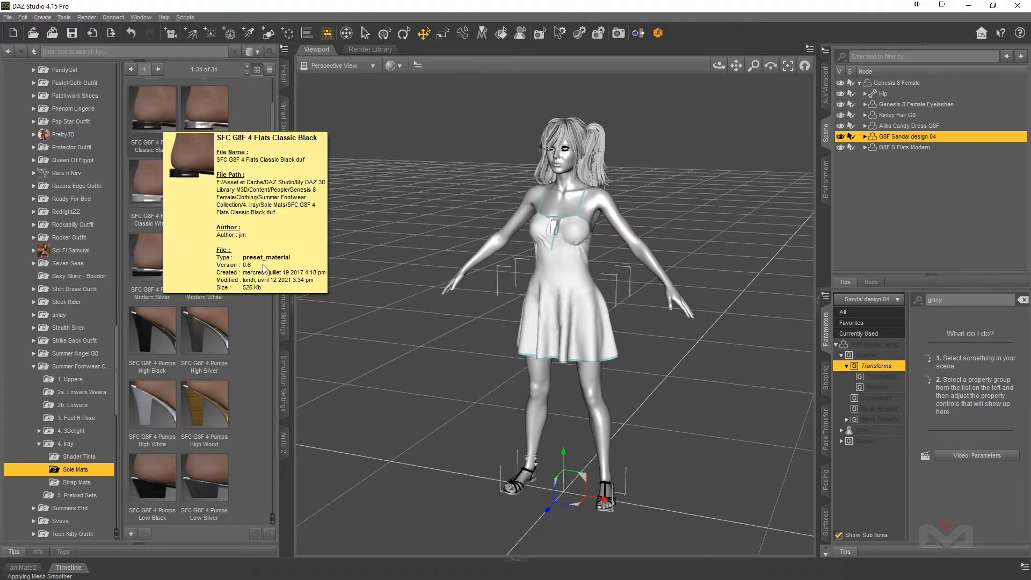
mouse_move(210, 199)
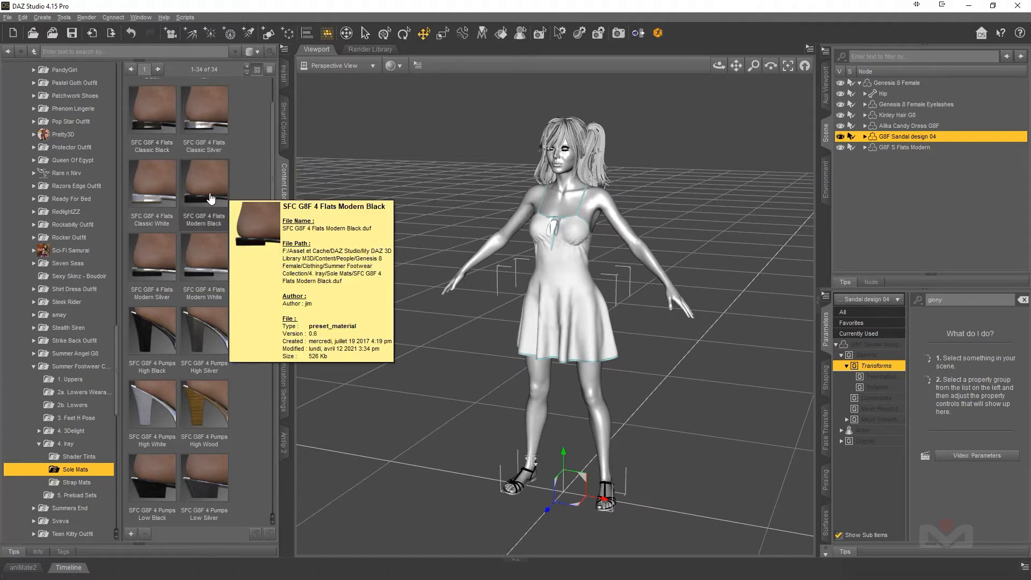
click(899, 148)
double_click(203, 190)
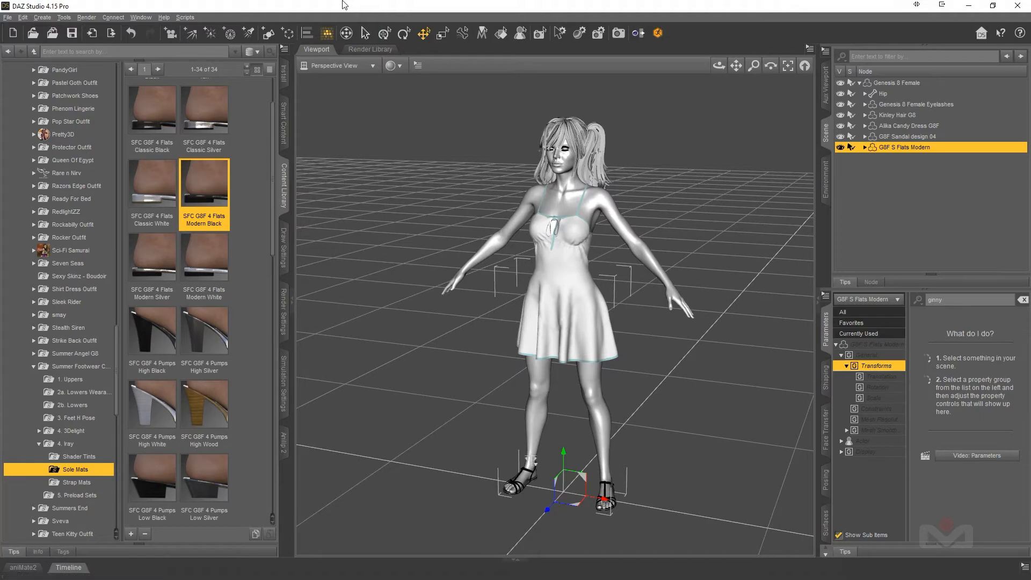
Step: Set the viewport's draw style to NVIDIA Iray to preview the dressed figure with its materials
click(401, 63)
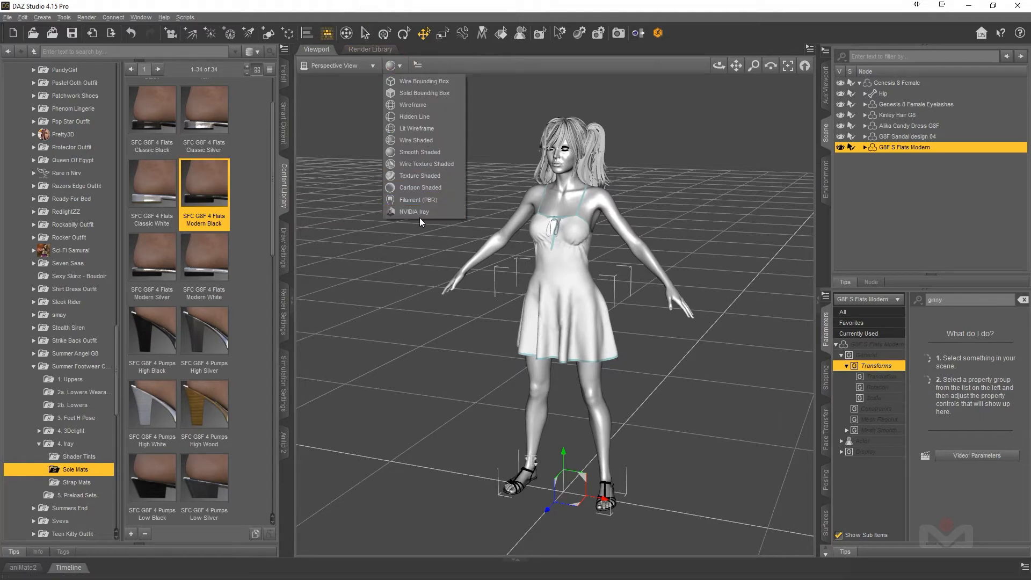
click(420, 217)
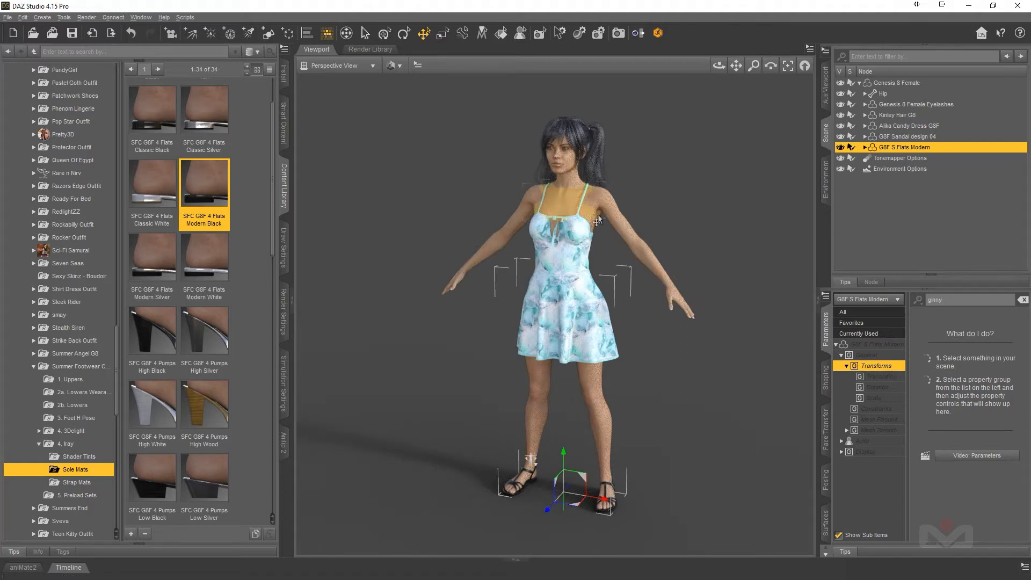
Step: Save the scene over the existing G8F.duf file in the tuto folder
click(73, 34)
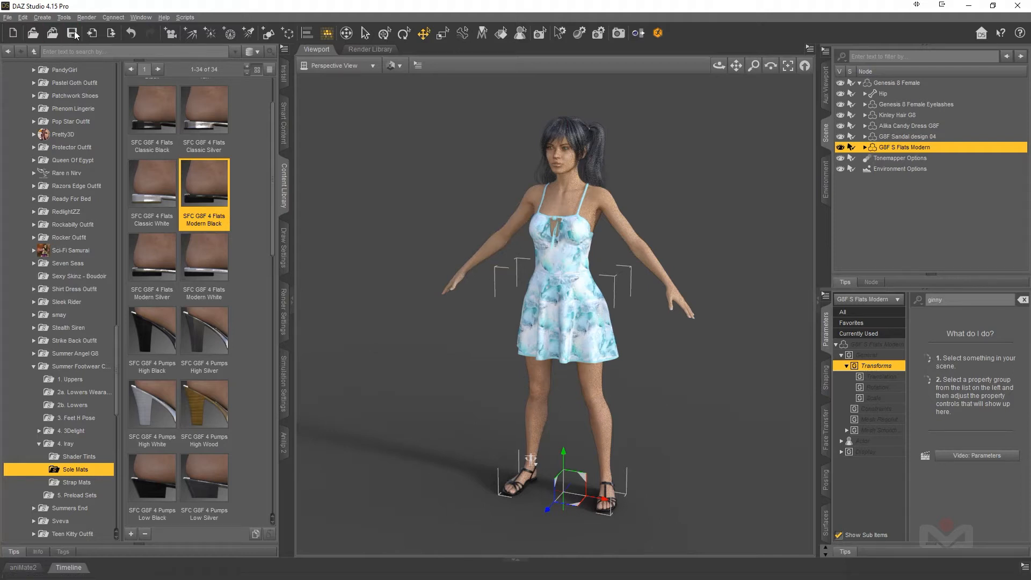
click(197, 128)
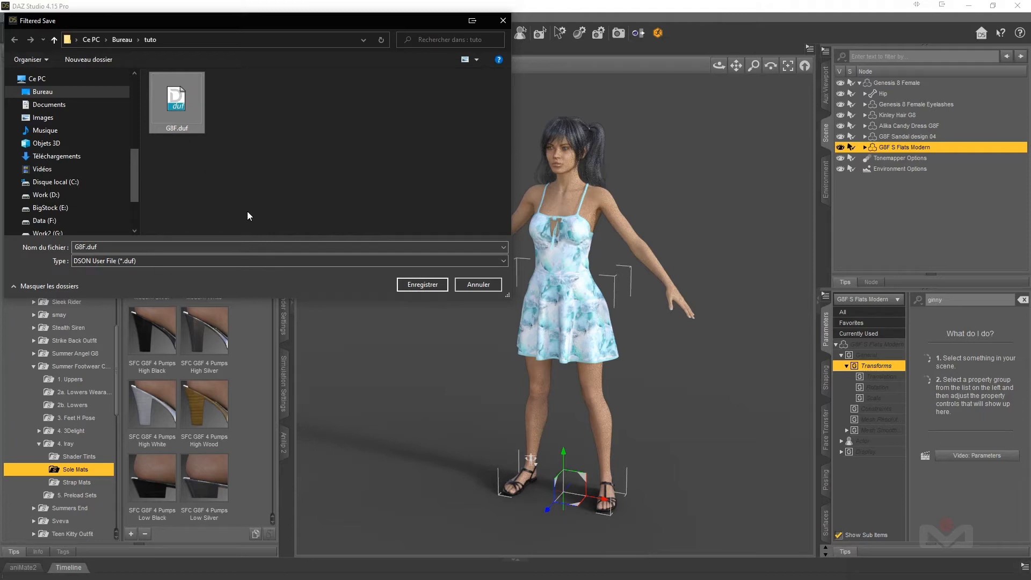
click(410, 286)
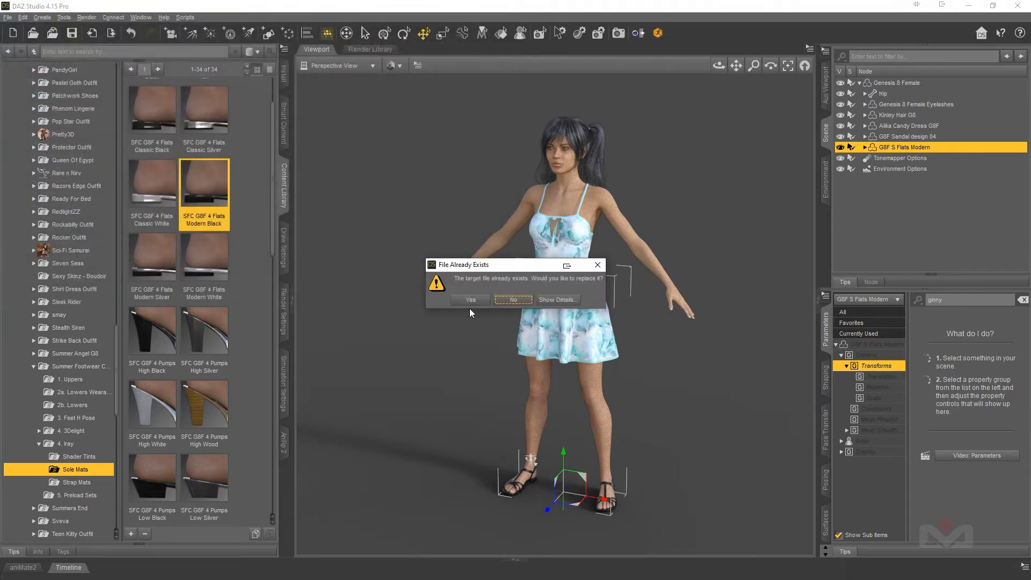
click(471, 301)
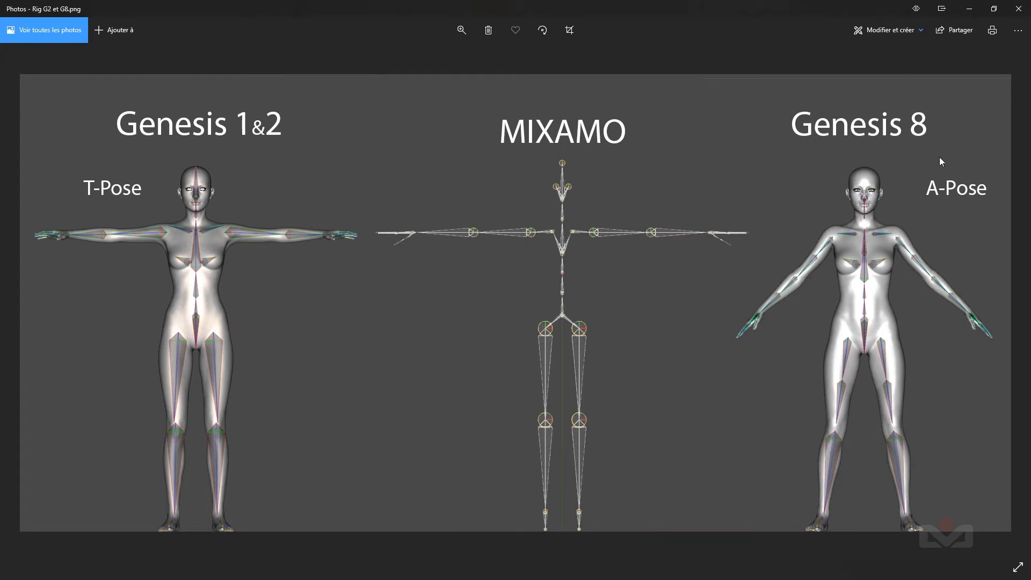
Step: Put away the rig comparison image and switch to the web browser with the DeviantArt pose converter pages
click(970, 10)
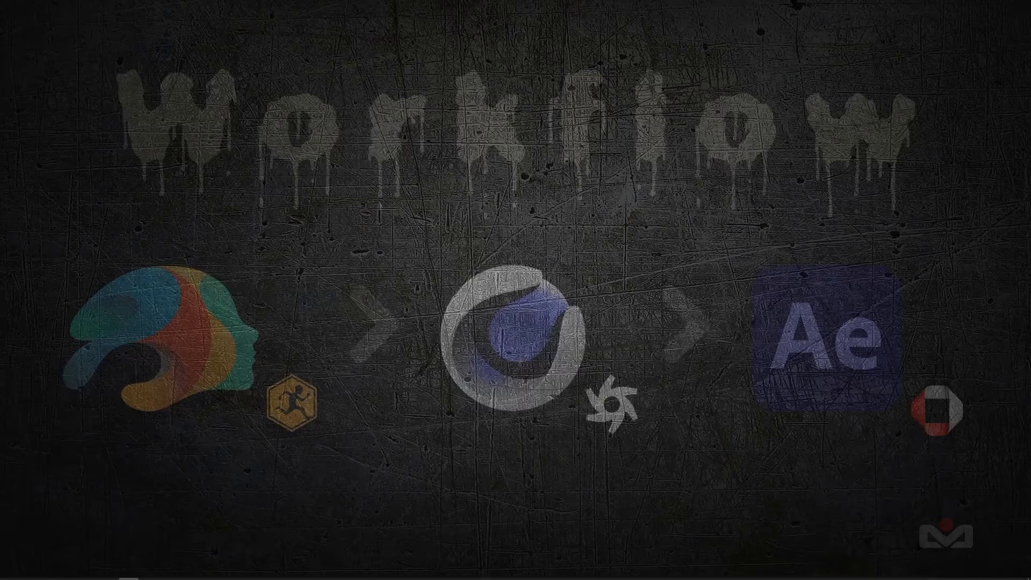
mouse_move(252, 577)
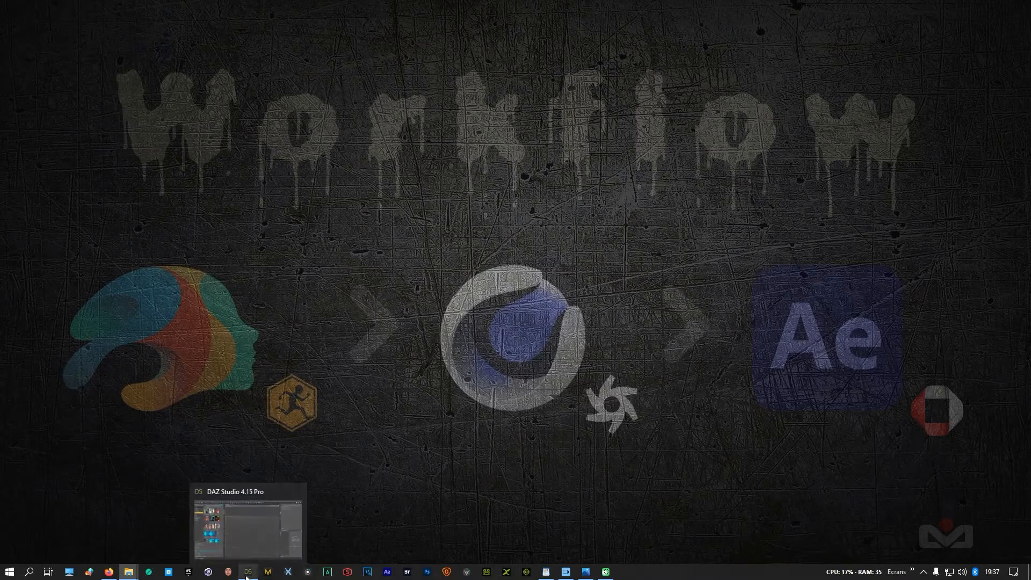
click(110, 572)
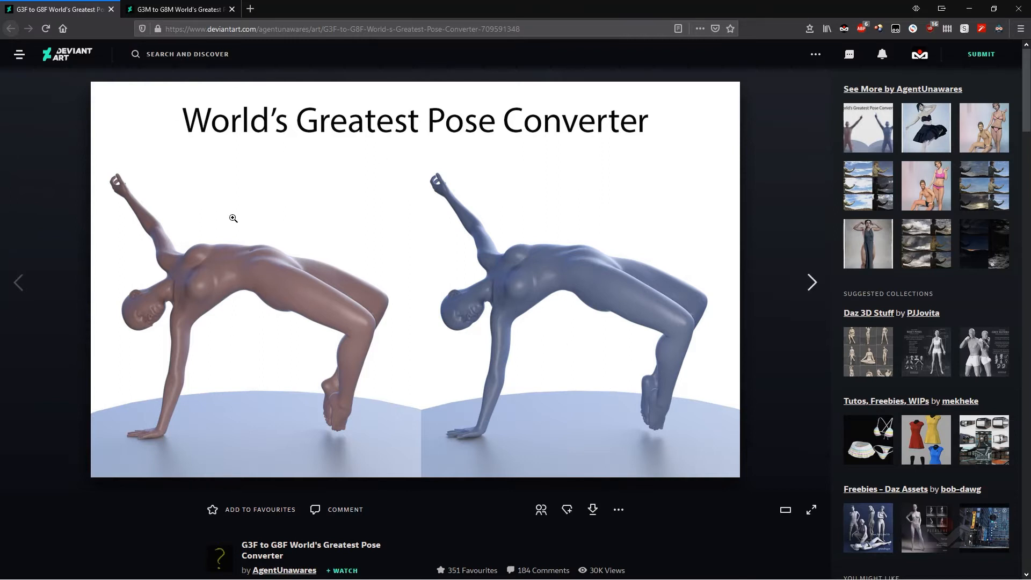
Step: Examine the installation paragraph in the description of the G3M to G8M World's Greatest Pose Converter page
click(175, 14)
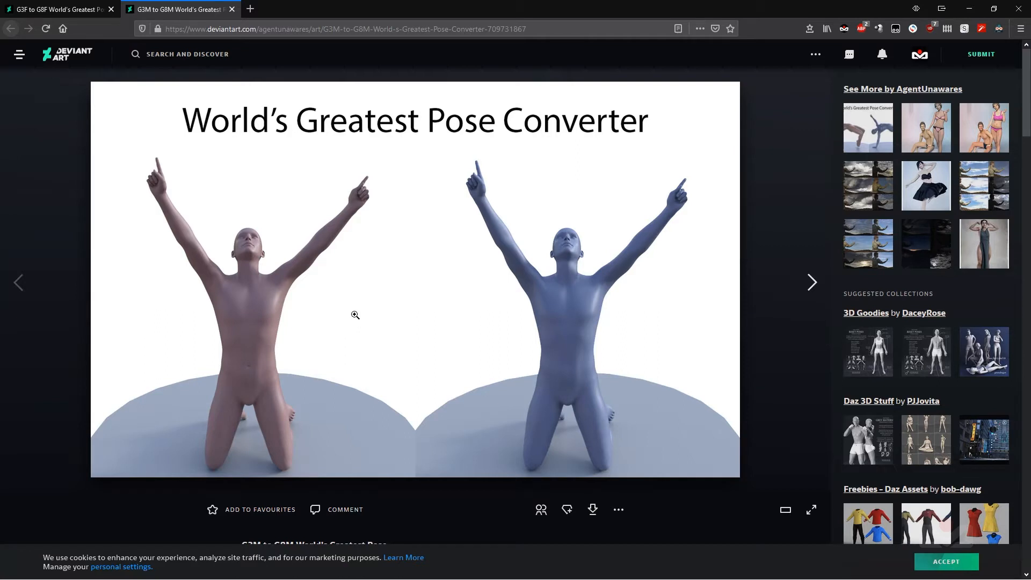
scroll(355, 315, down, 5)
scroll(217, 427, down, 2)
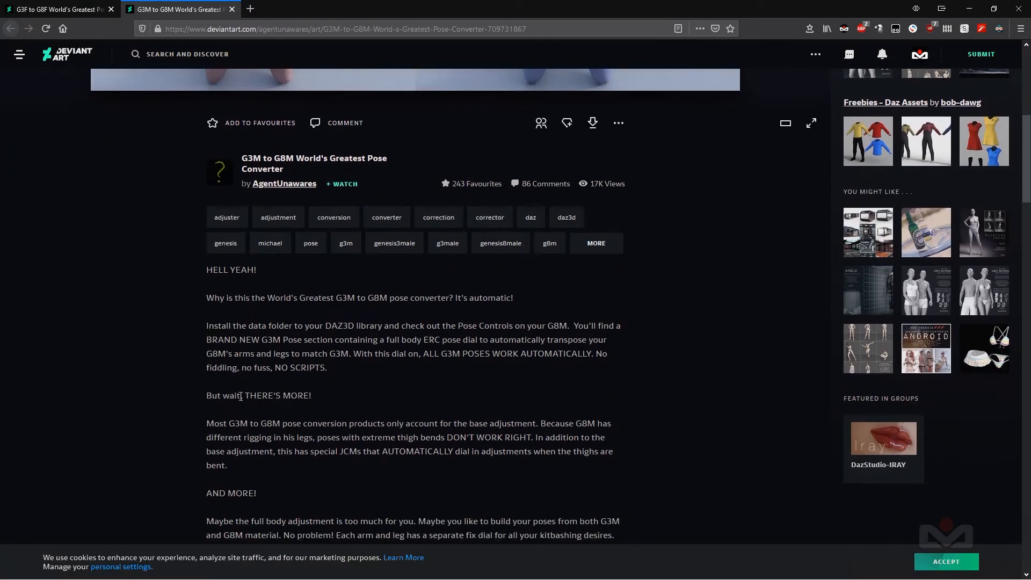
drag(209, 272, 310, 314)
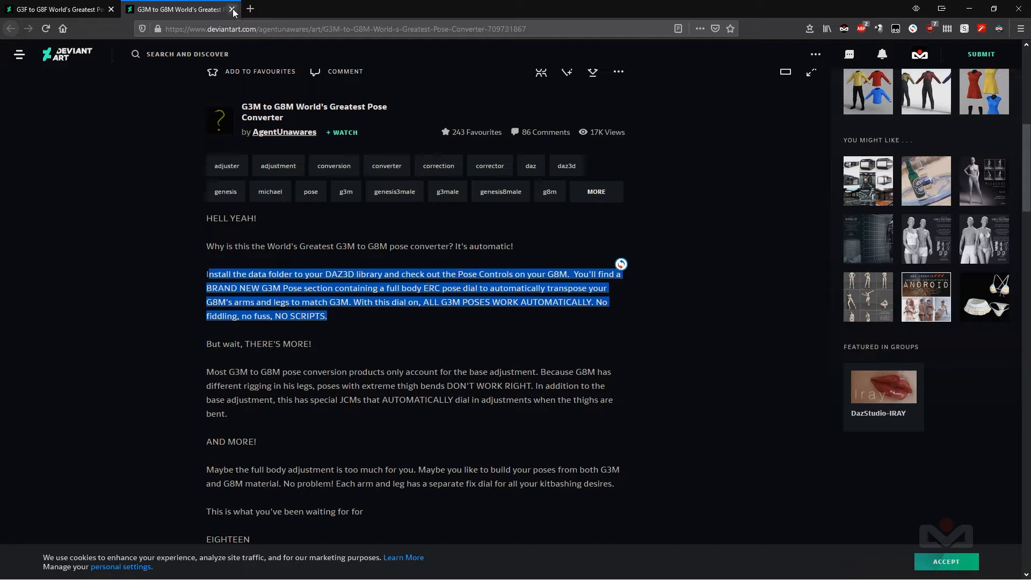
Step: Switch to DAZ Studio and delete the Tonemapper Options and Environment Options nodes from the scene
click(970, 8)
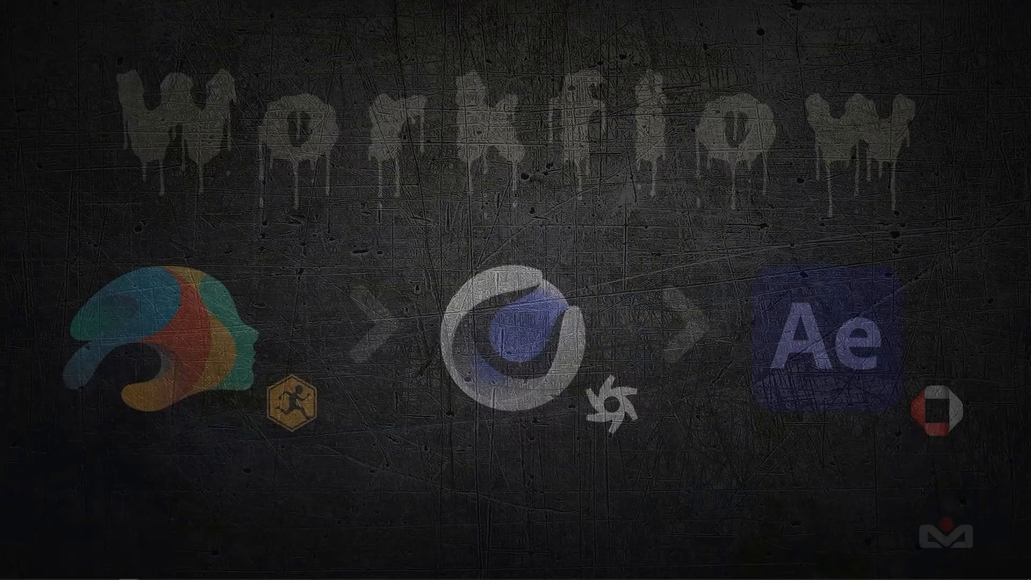
click(248, 573)
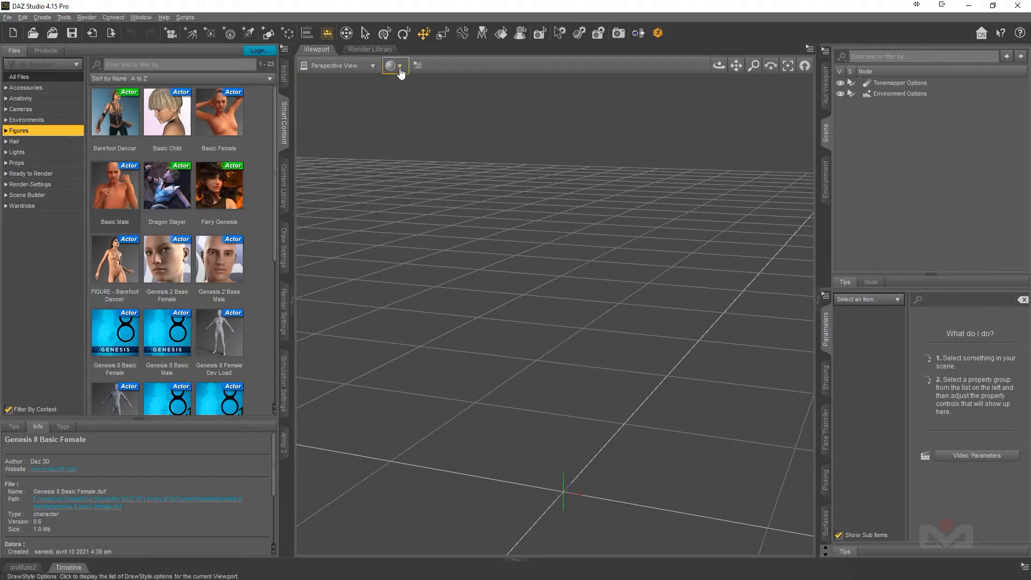
drag(876, 106, 900, 85)
key(Delete)
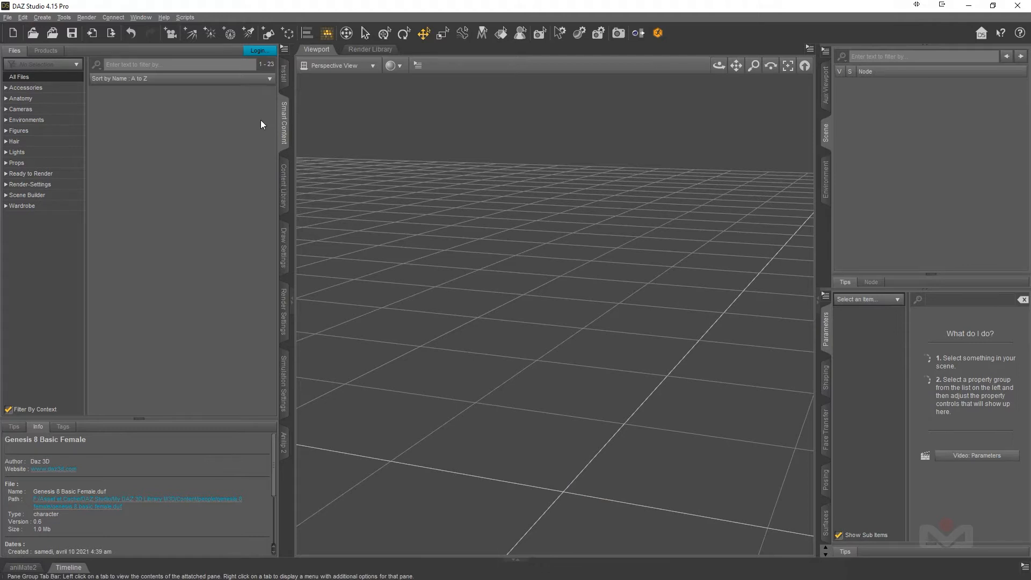
Step: Load the Basic Female Genesis figure from the Figures category into the empty scene
click(19, 132)
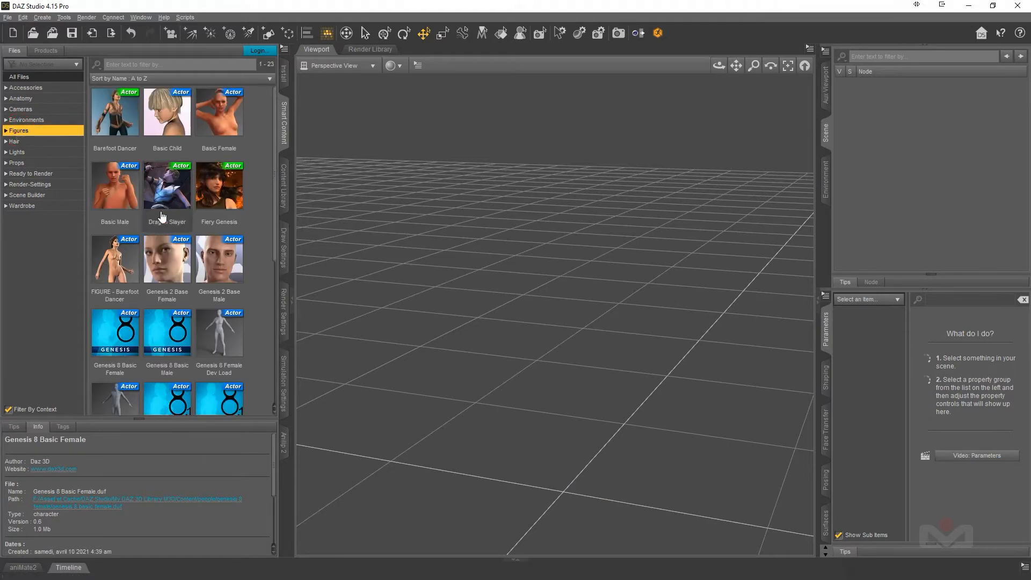
click(225, 123)
drag(225, 122, 427, 238)
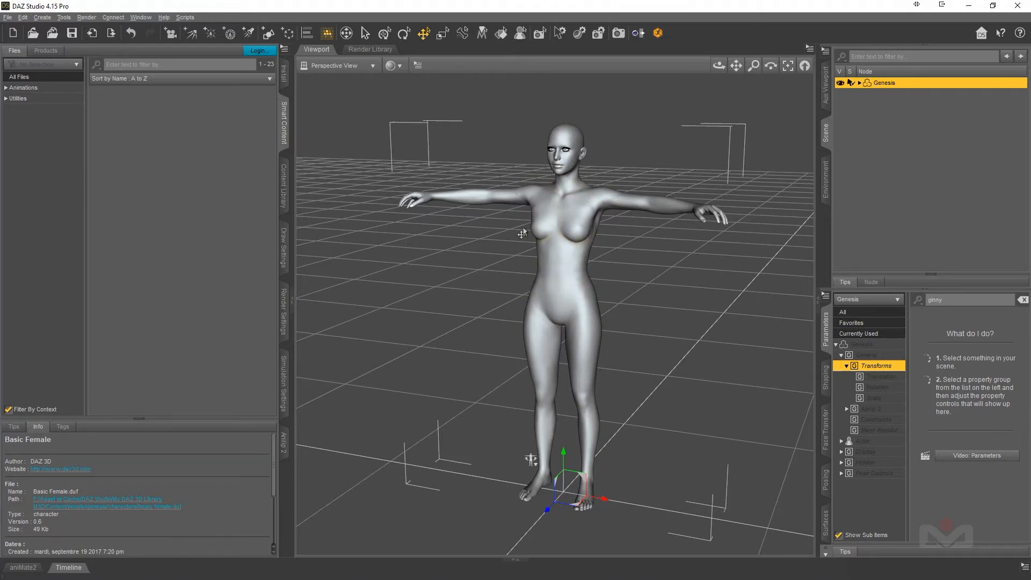
Step: Set up an Autodesk FBX export of the Genesis figure named g1 in the tuto folder
click(111, 34)
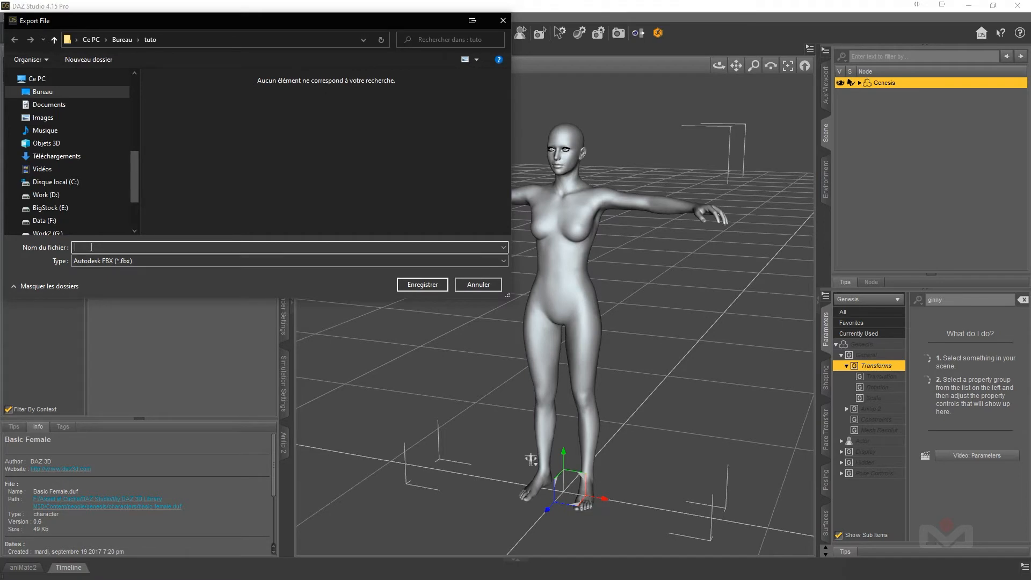
text(g1)
click(422, 285)
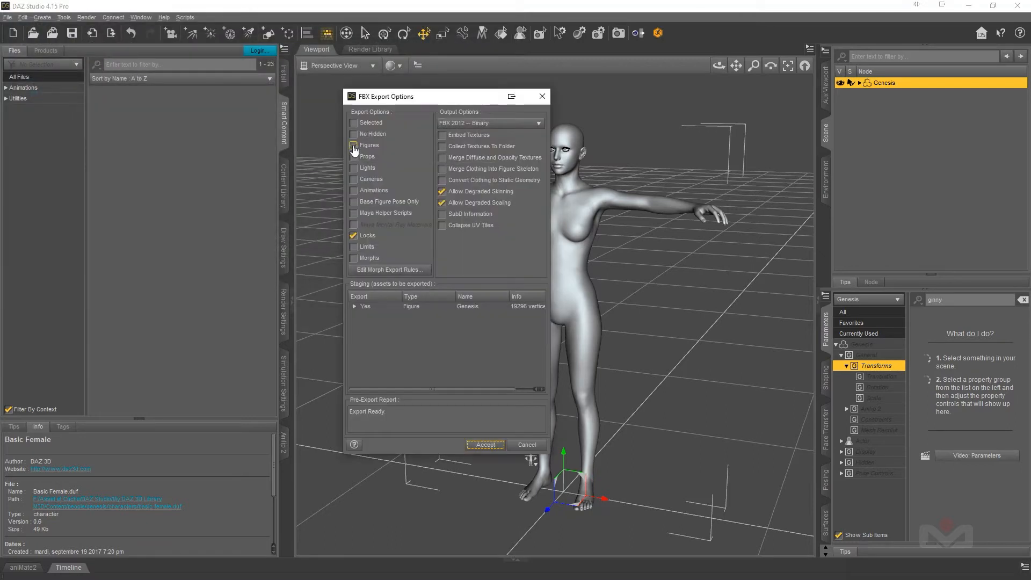
Step: Export the figure in FBX 2012 -- Binary format with Figures, Locks, Allow Degraded Skinning and Allow Degraded Scaling enabled
drag(430, 102, 407, 132)
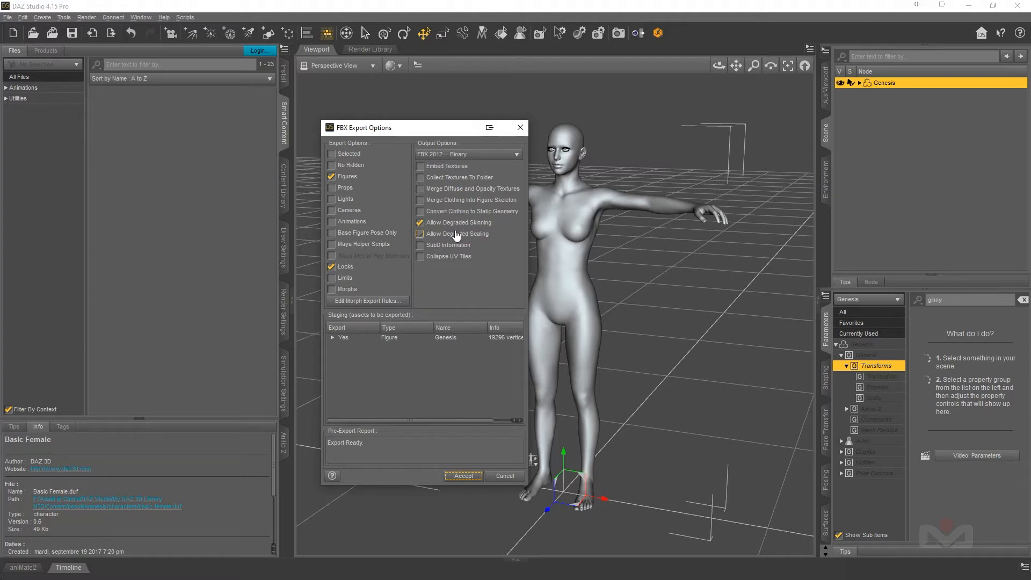
click(478, 235)
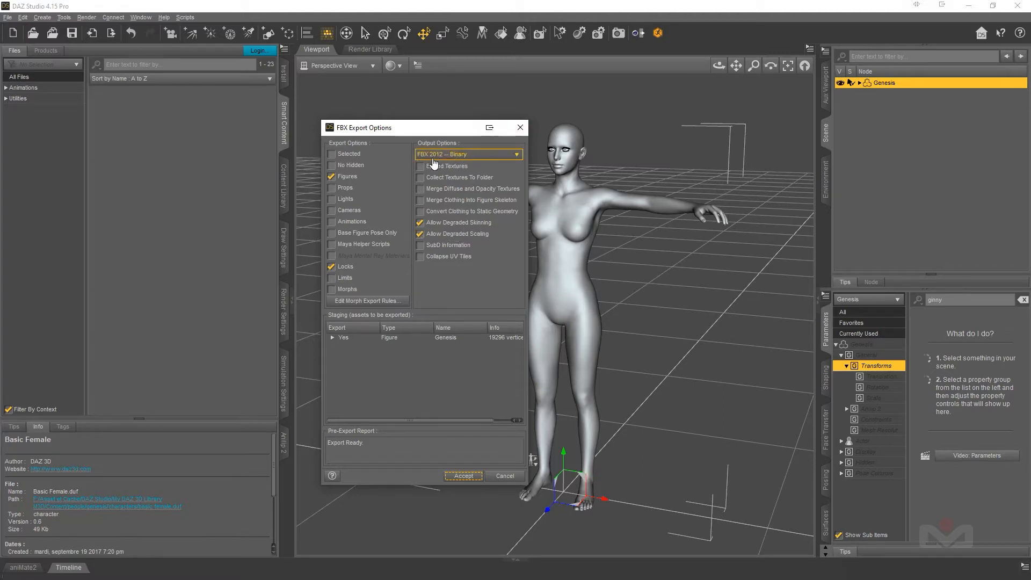
click(504, 157)
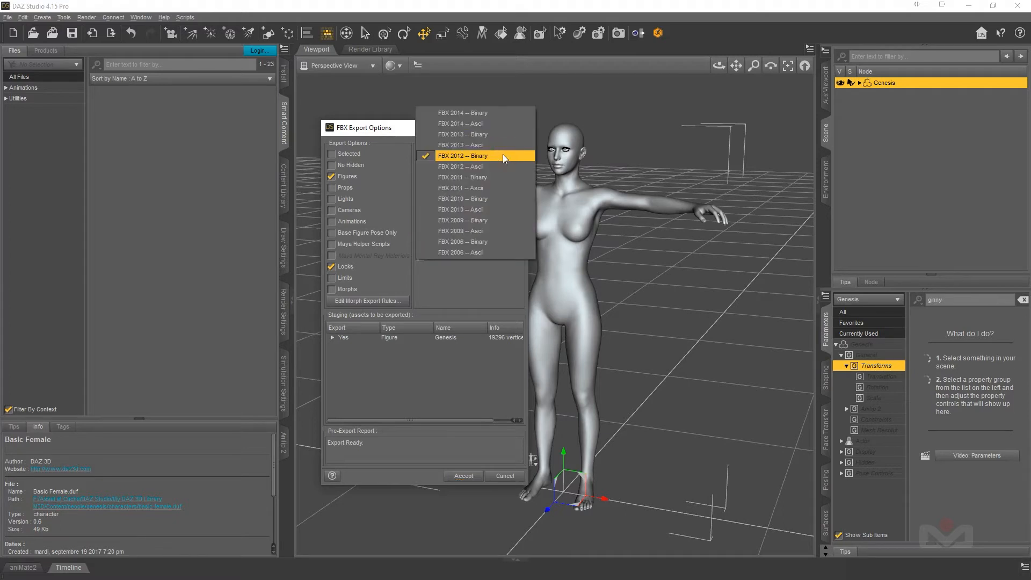
click(463, 155)
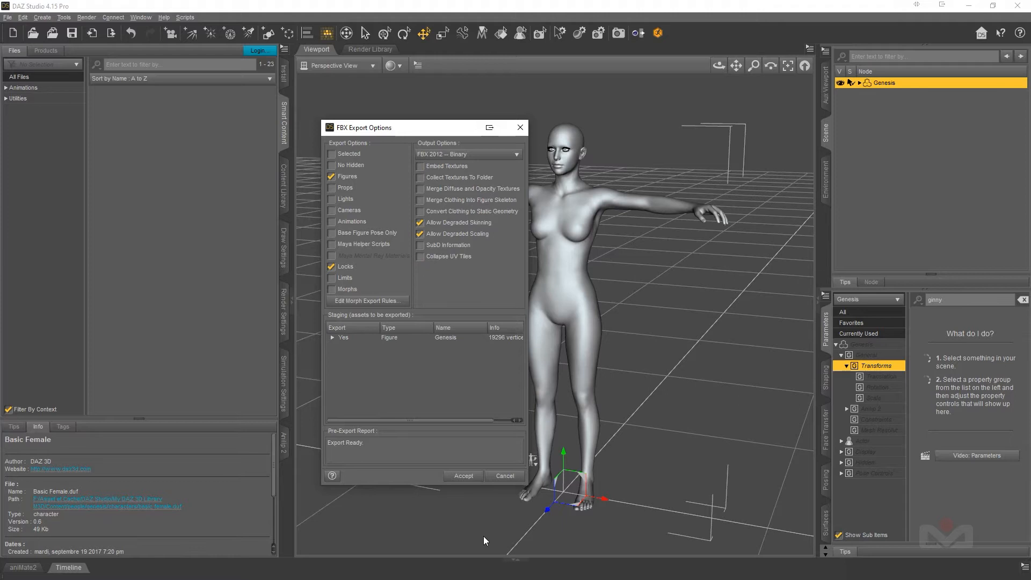
click(462, 476)
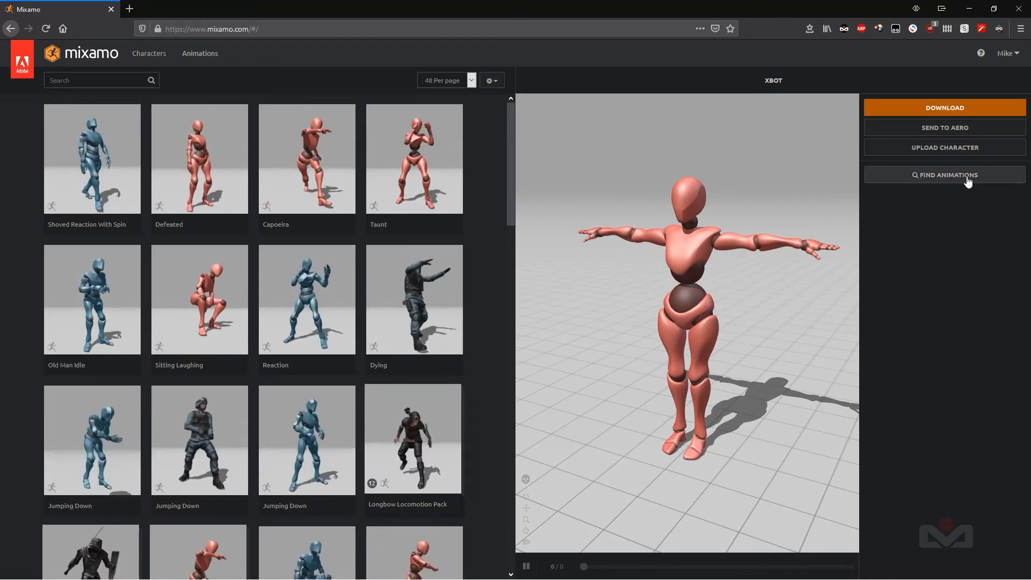
Step: In Mixamo in the web browser, upload g1.fbx from the tuto folder as the character and accept the auto-rigger review
click(960, 150)
click(482, 302)
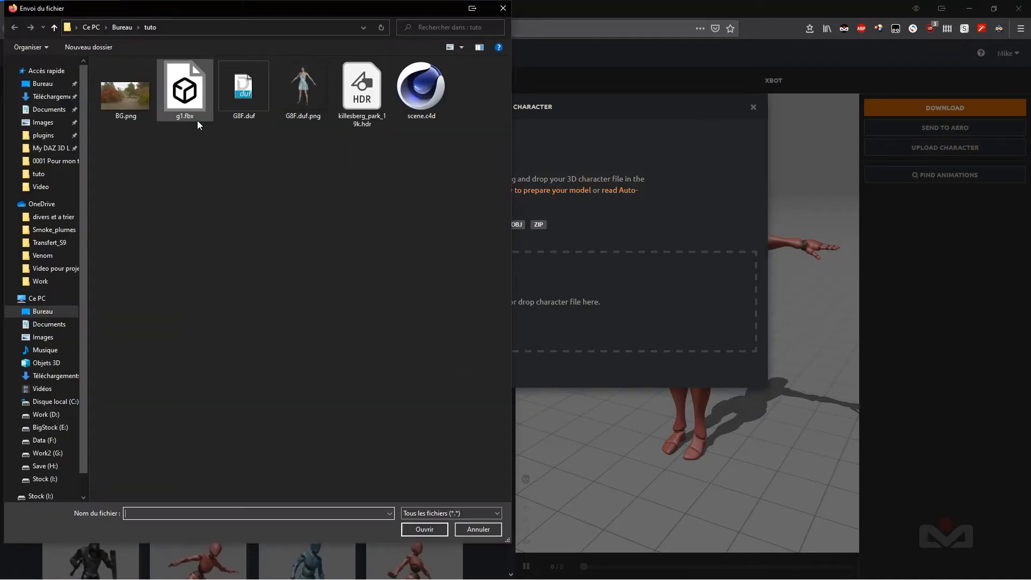
click(187, 92)
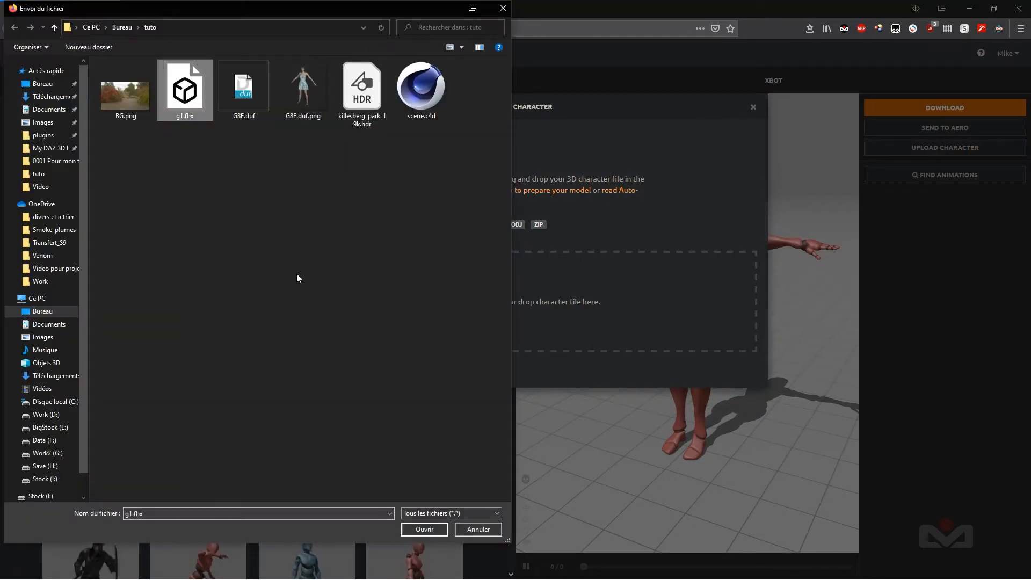
click(424, 530)
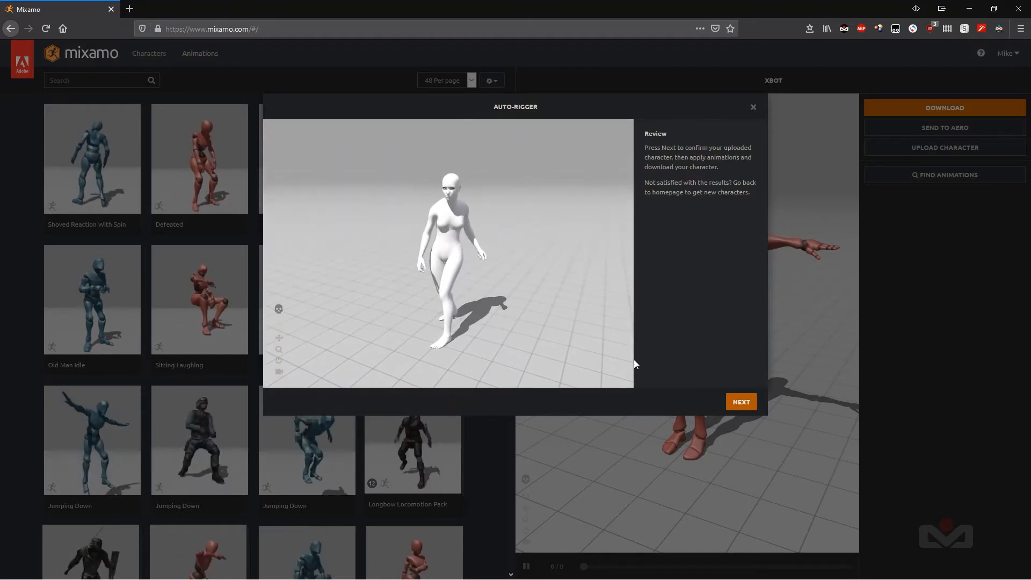
click(741, 402)
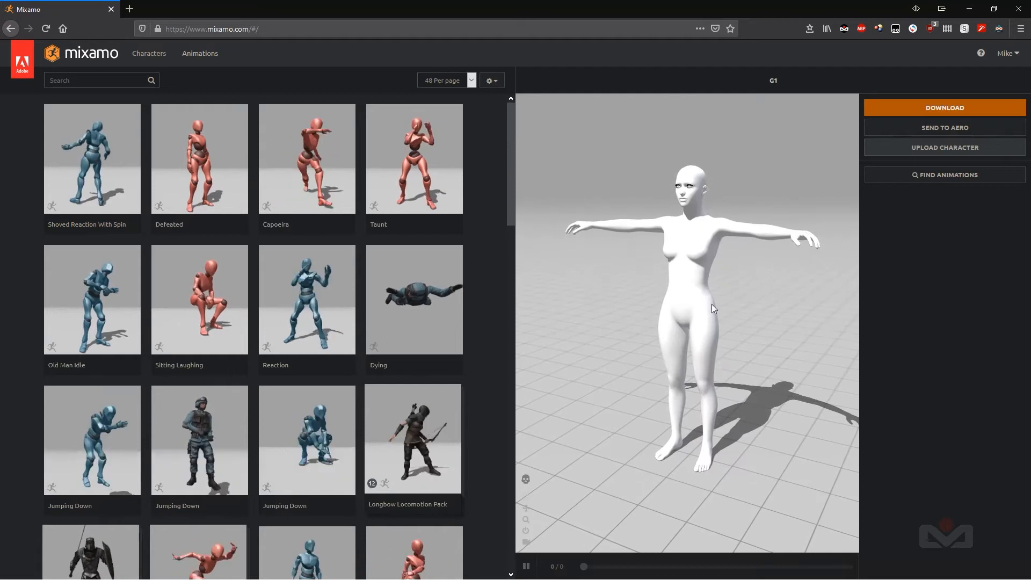
Step: Browse the animation library and apply the Rumba Dancing animation to the G1 character
scroll(157, 271, down, 4)
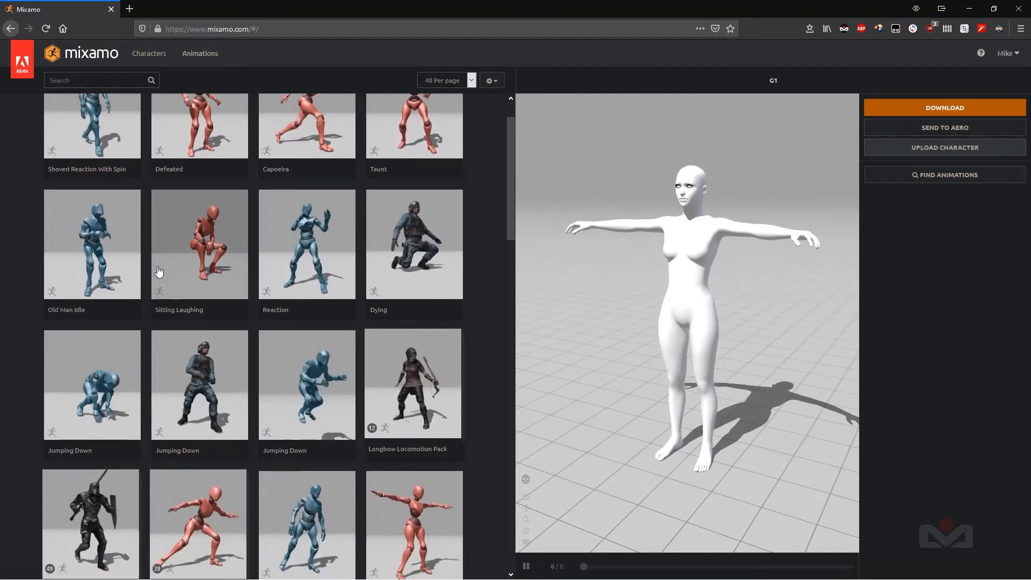
scroll(235, 340, down, 5)
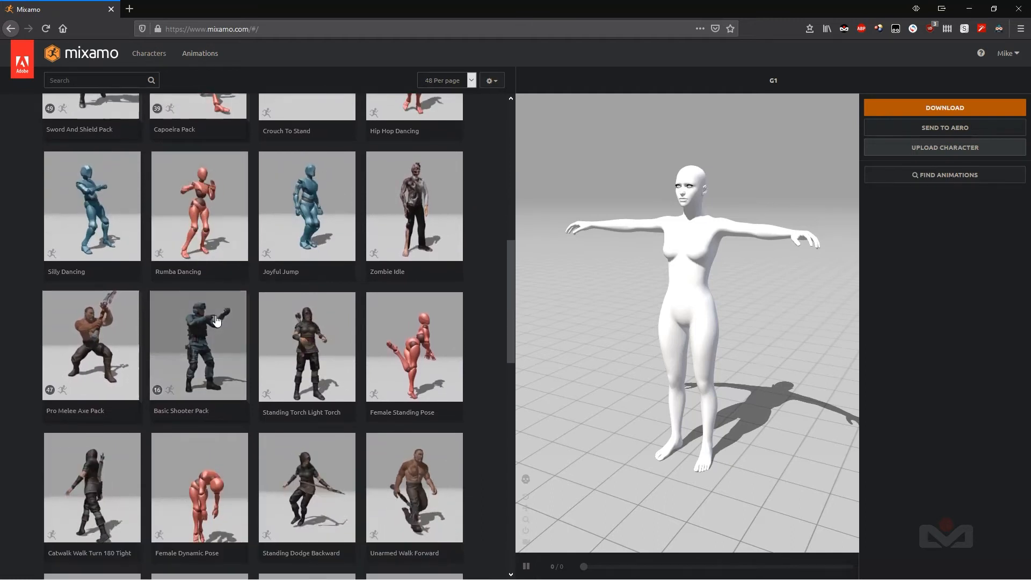
scroll(203, 365, down, 5)
scroll(204, 366, up, 5)
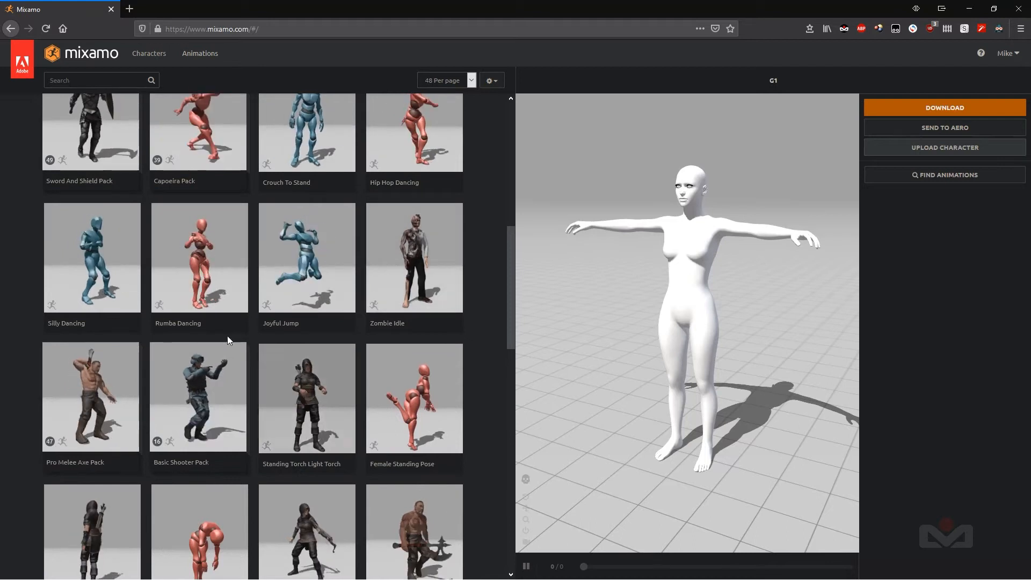
click(204, 263)
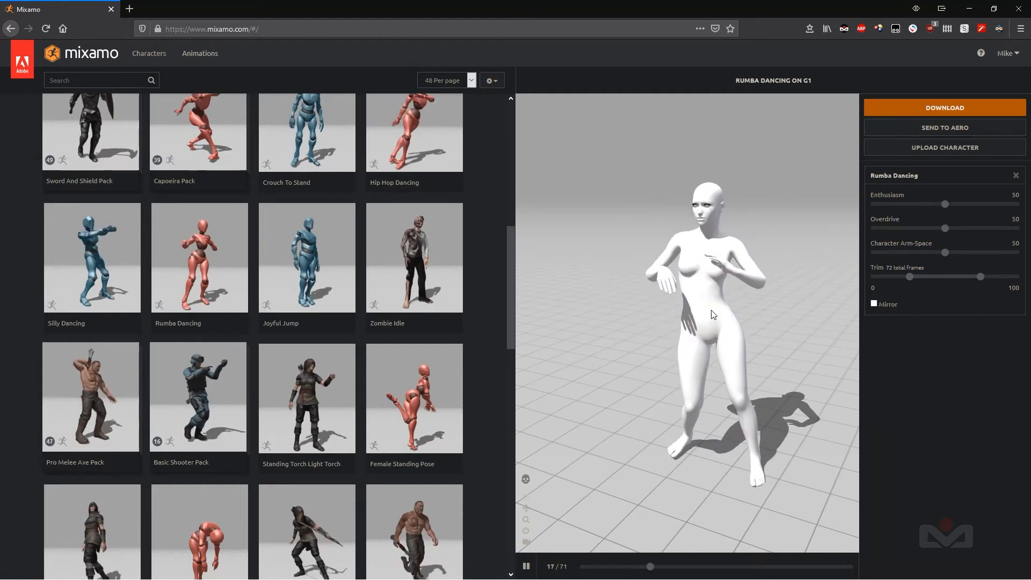
Step: Download the animated character with skin in FBX 6.1 format at 30 frames per second, saving Rumba Dancing.fbx in the tuto folder
click(947, 109)
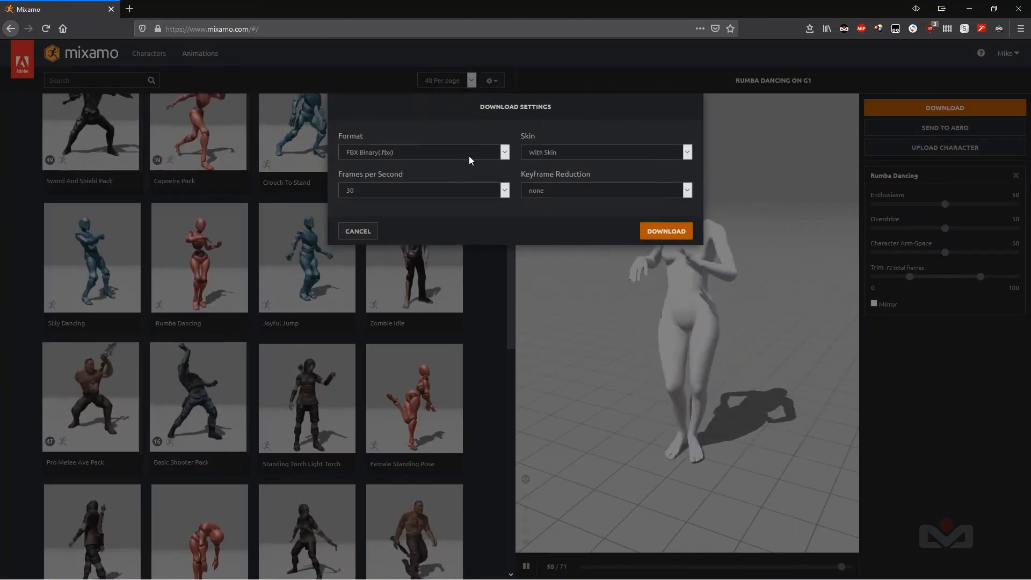
click(504, 152)
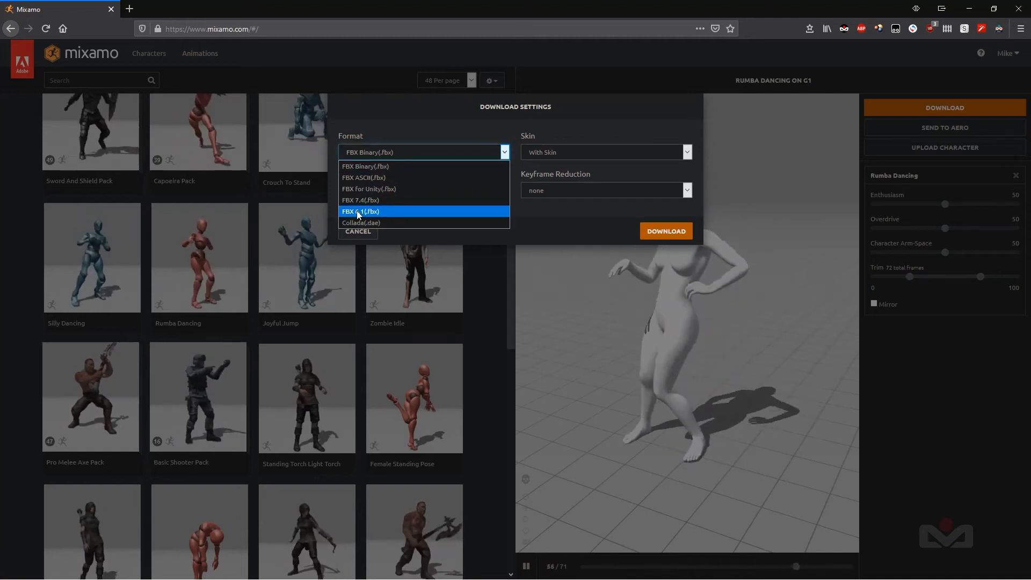
click(372, 212)
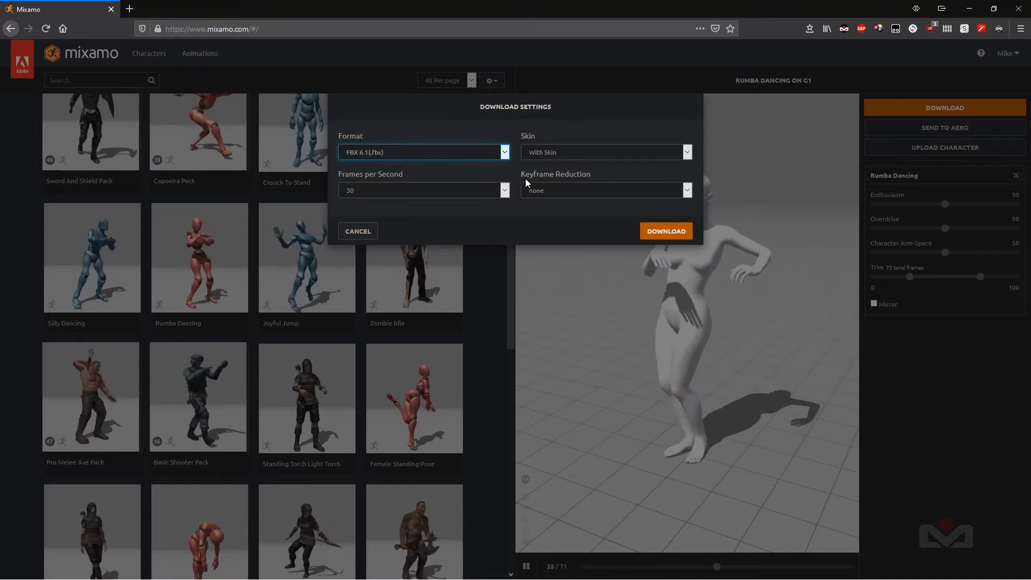
click(667, 233)
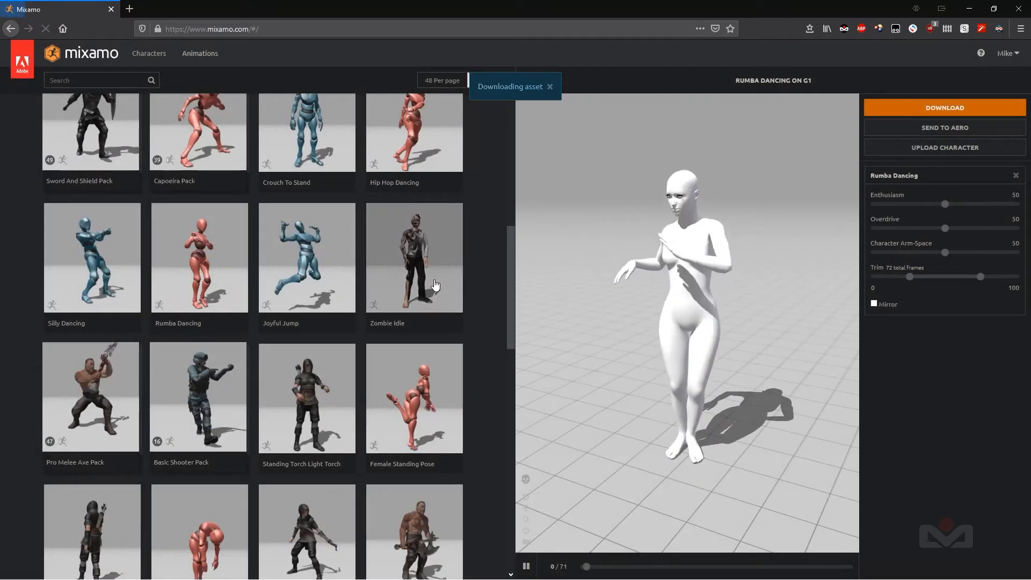
click(426, 320)
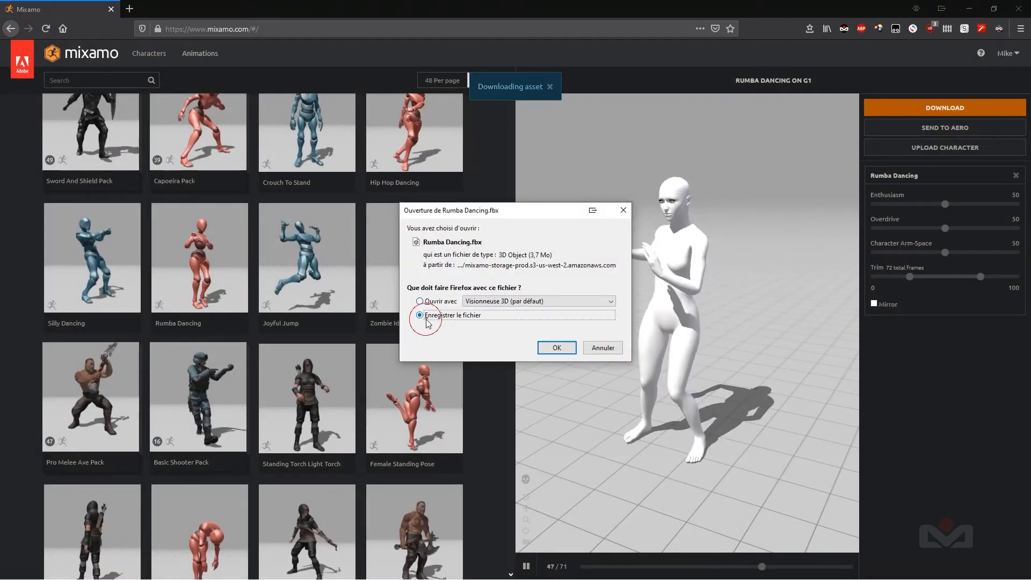
click(557, 348)
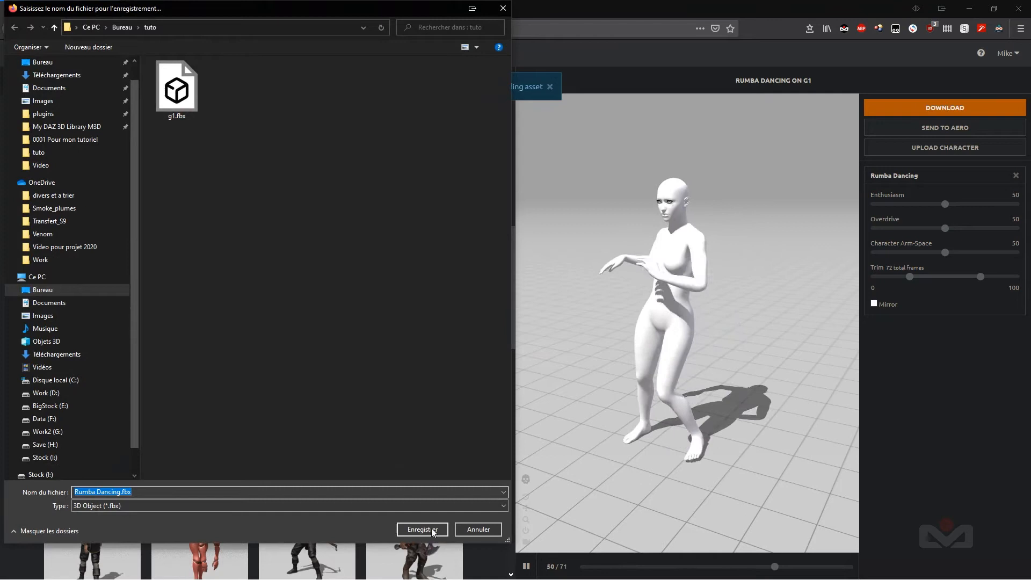
click(423, 529)
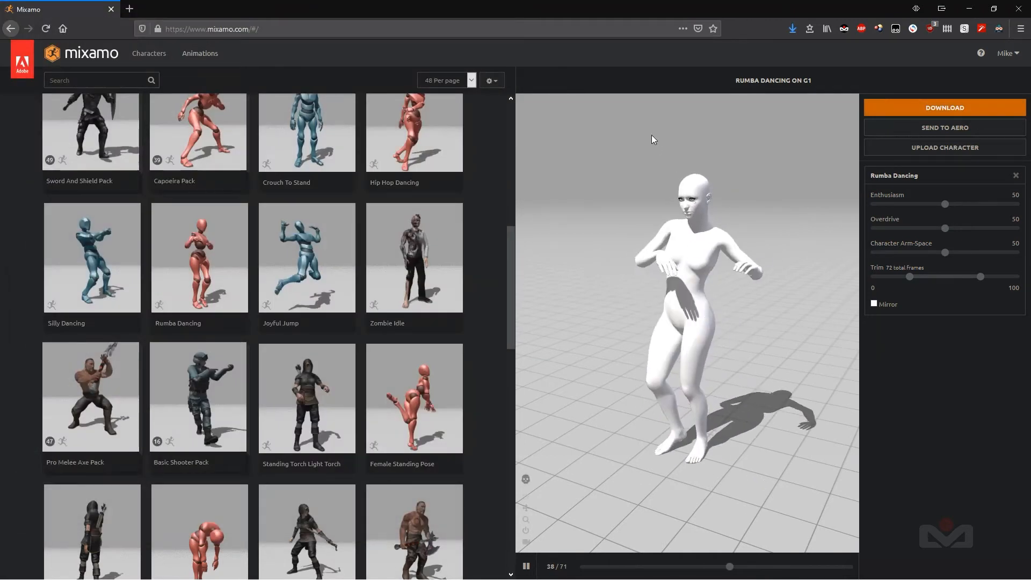
Step: Switch back to DAZ Studio and delete the Genesis figure from the scene
click(968, 9)
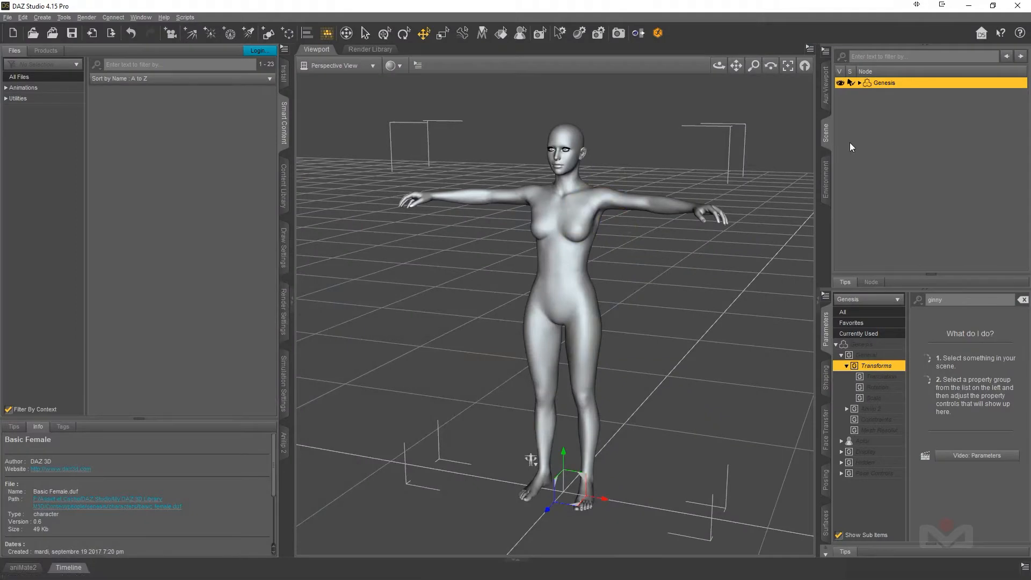
click(884, 144)
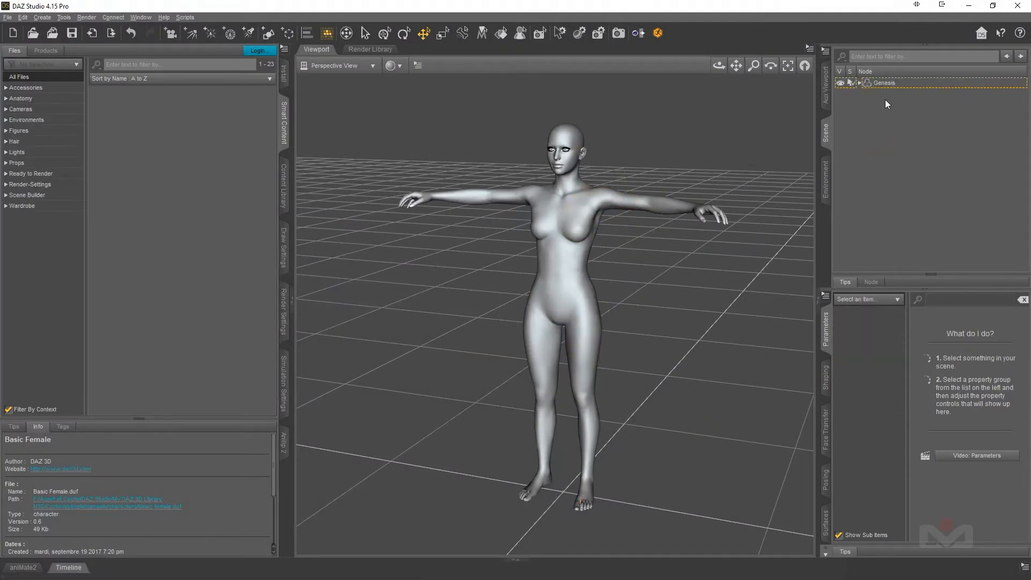
click(885, 85)
key(Delete)
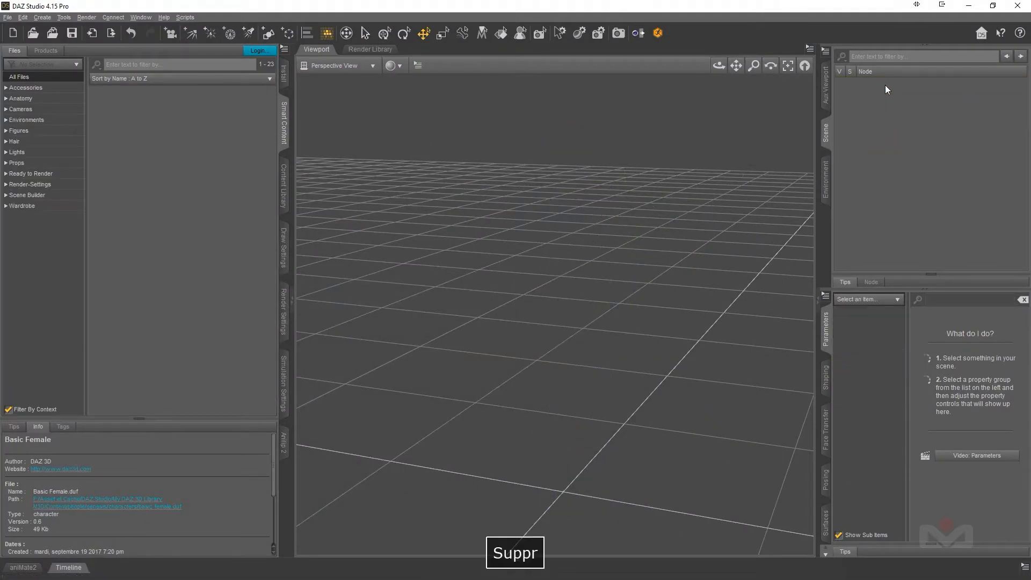
Step: Import Rumba Dancing.fbx from the tuto folder using the mixamo.com take
click(92, 33)
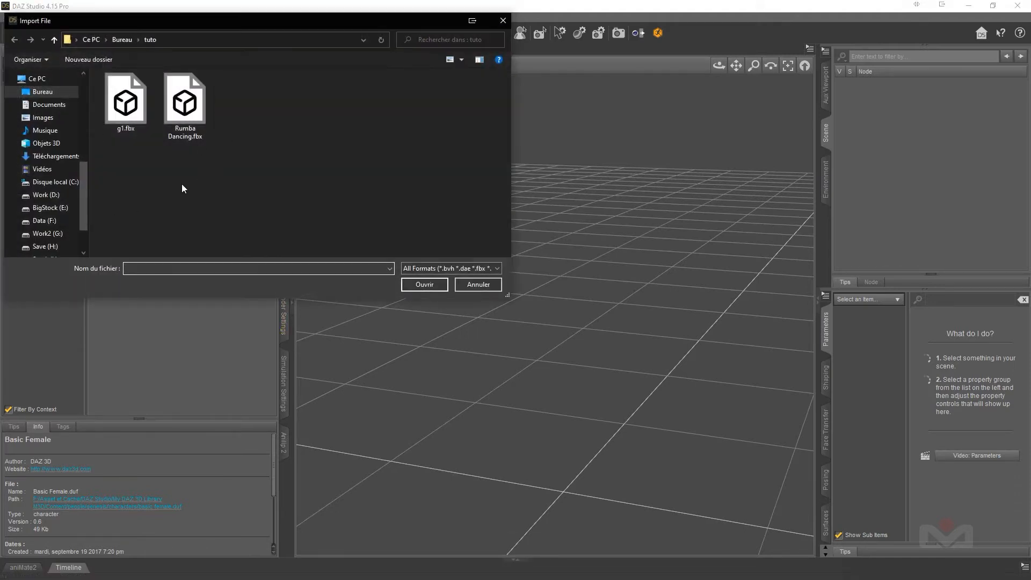
click(185, 105)
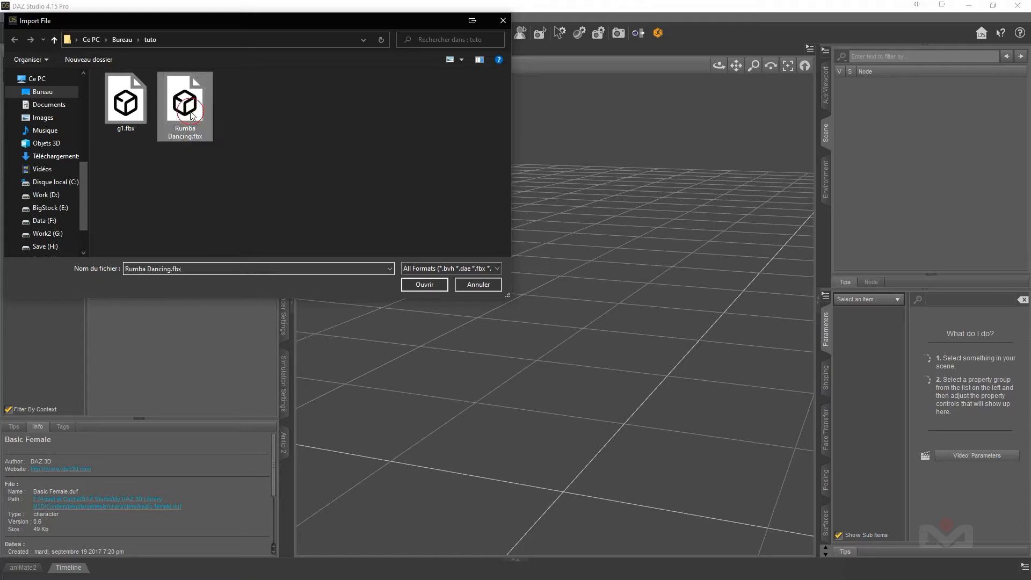
click(425, 285)
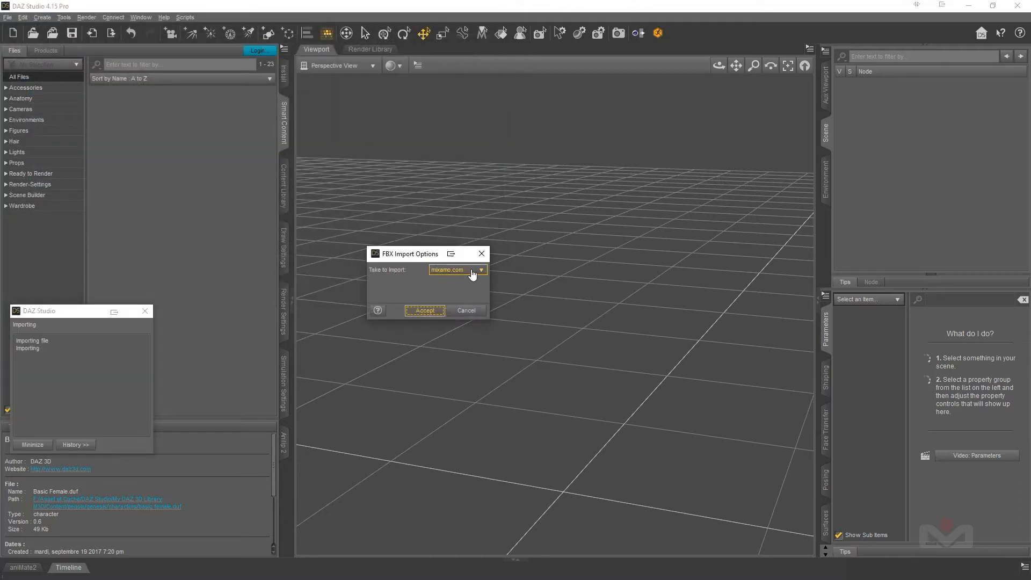
click(452, 272)
click(460, 260)
click(461, 270)
click(459, 282)
click(425, 310)
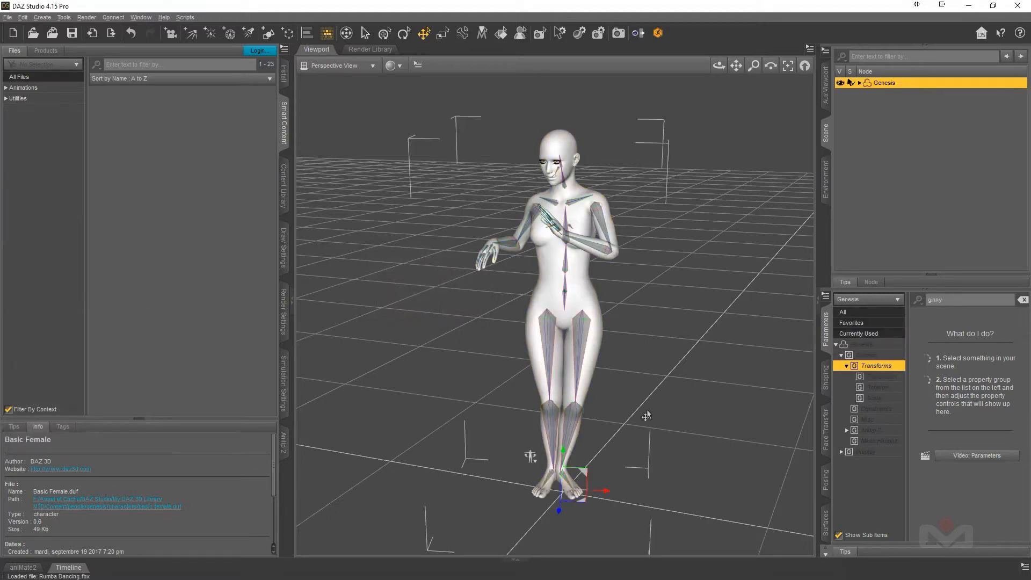
Step: Expand the timeline and play the imported dance animation on the Genesis figure
click(517, 559)
click(538, 566)
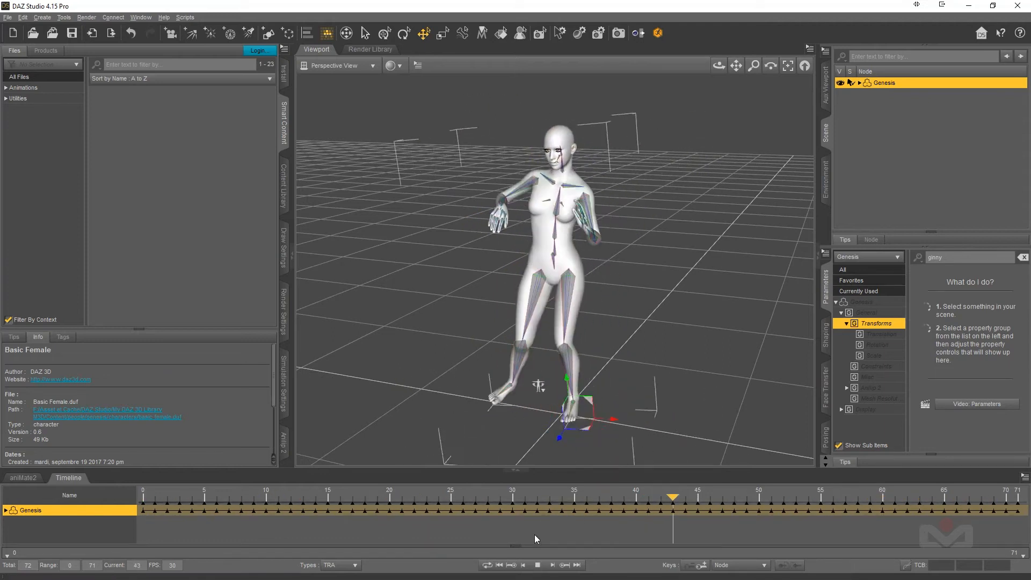
Step: Stop the dance playback, return to frame 0 and collapse the timeline
click(538, 565)
click(523, 567)
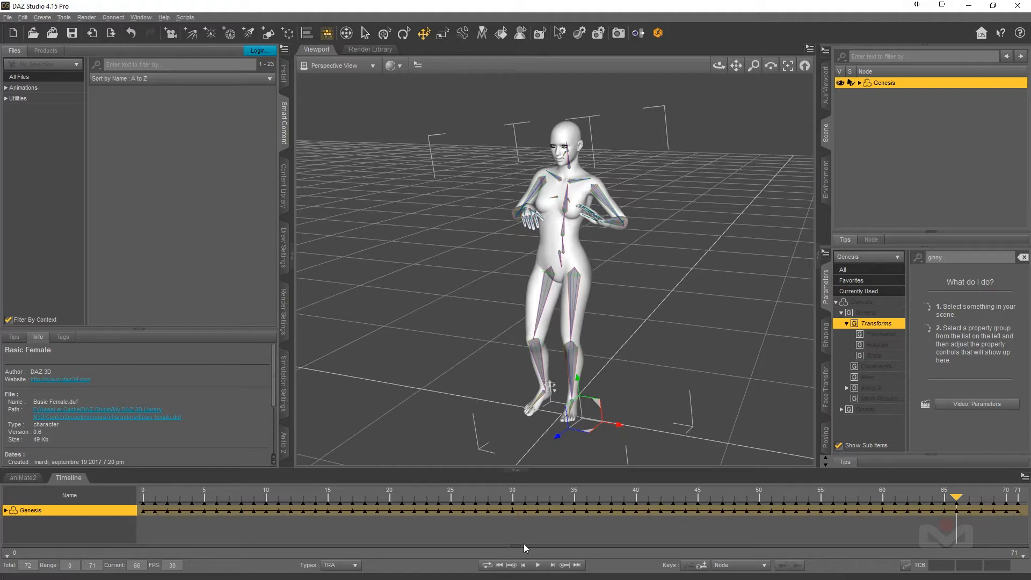
click(500, 565)
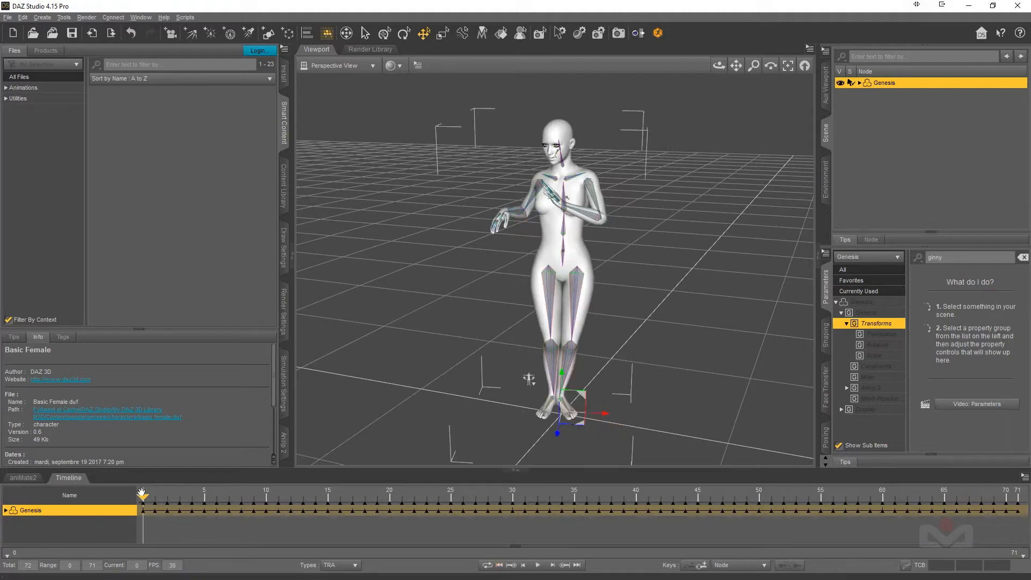
click(516, 472)
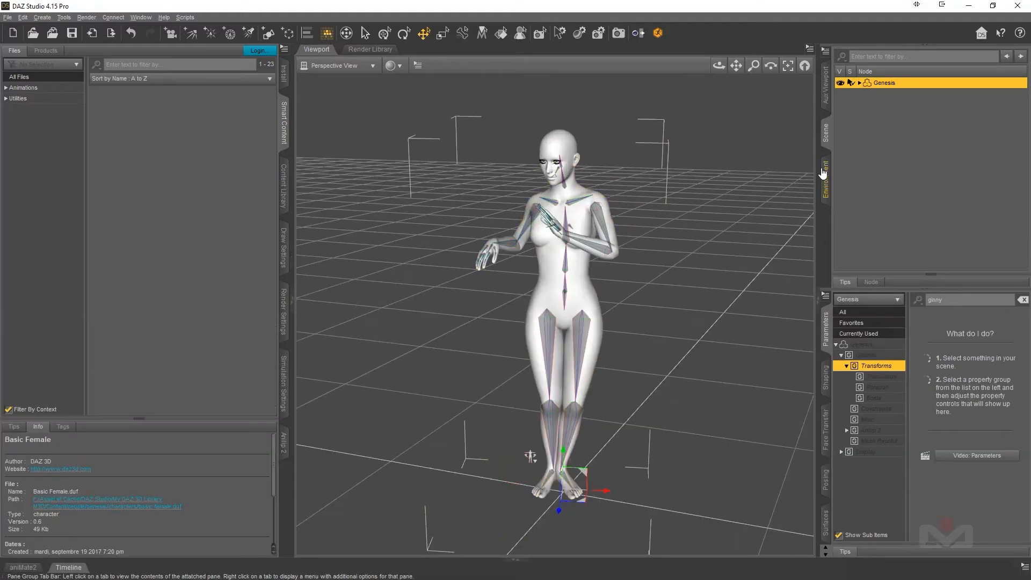
Step: Save the Genesis figure's dance as a pose preset named Anim in the tuto folder, covering the animated range 0 to 71
click(896, 143)
click(884, 83)
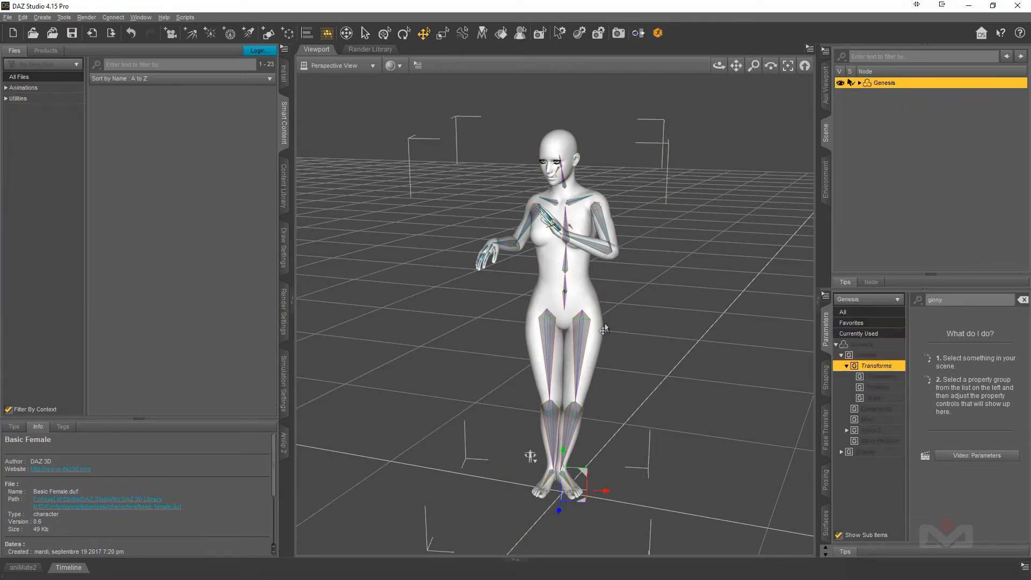
click(8, 19)
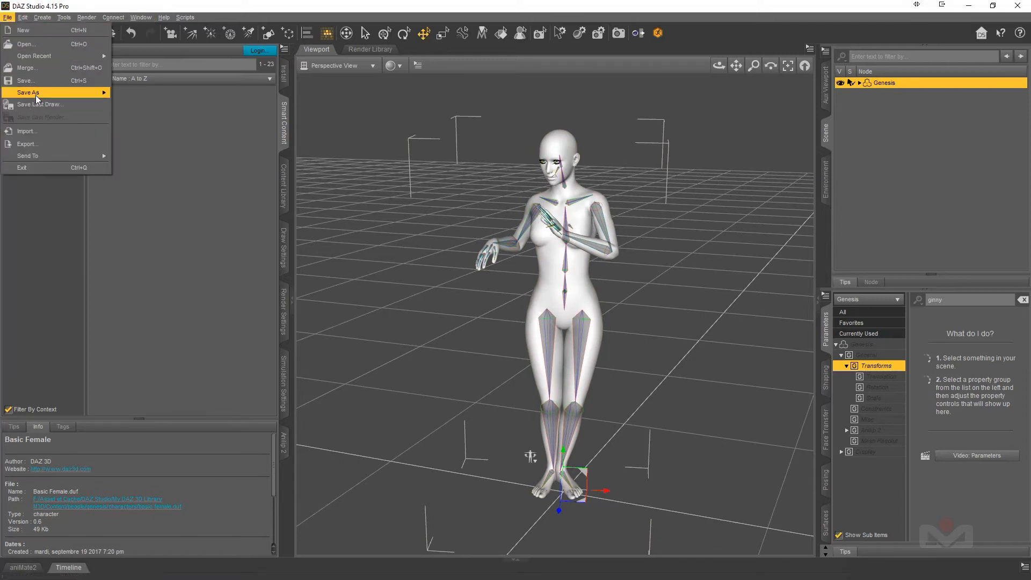
mouse_move(44, 93)
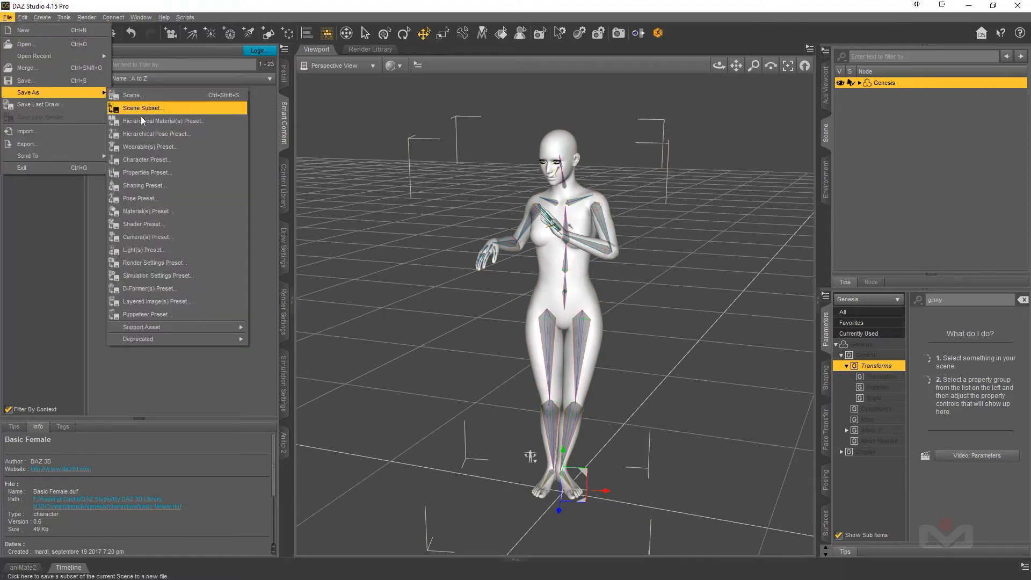
click(141, 199)
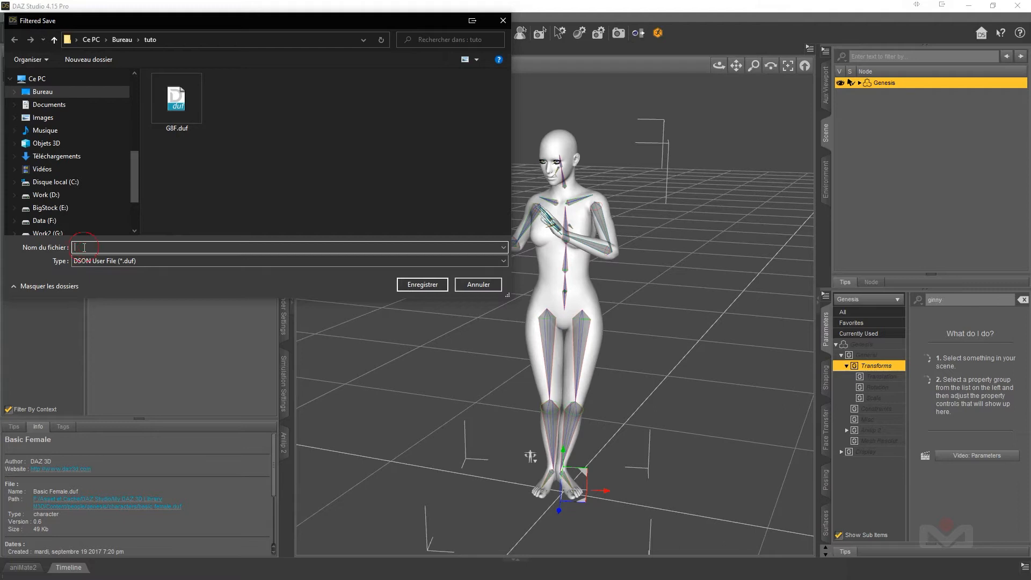
text(A)
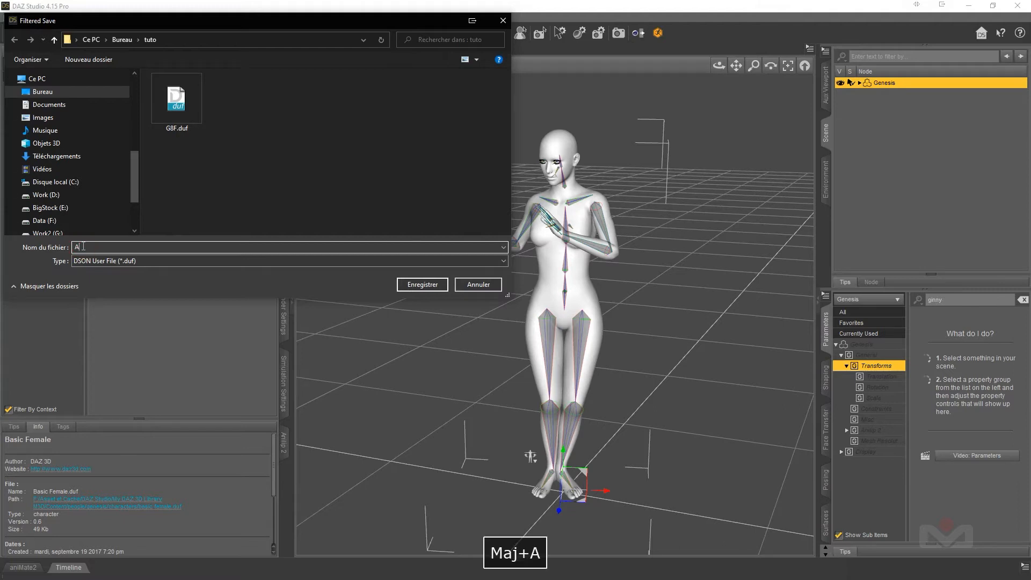
text(nim)
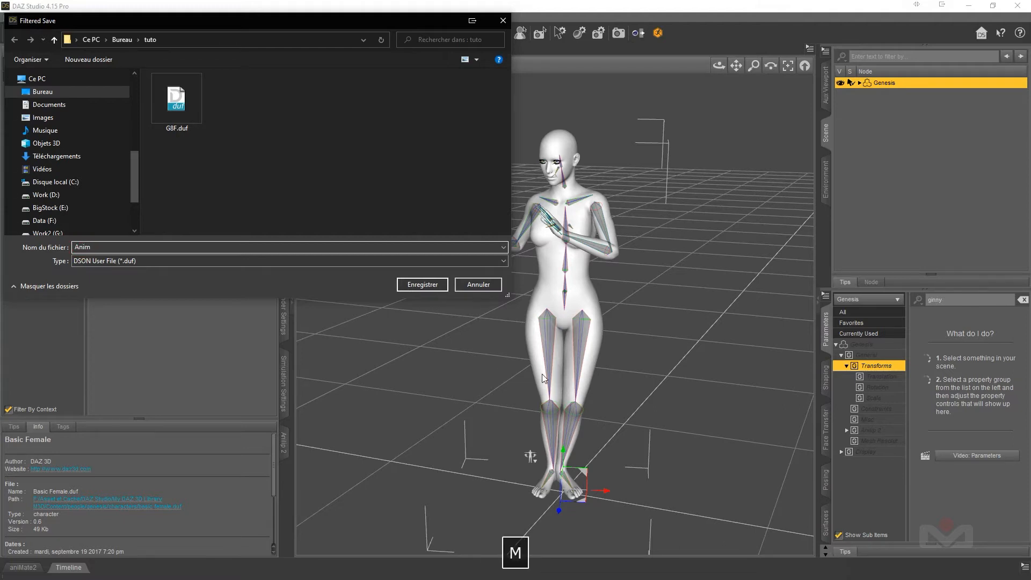
click(428, 285)
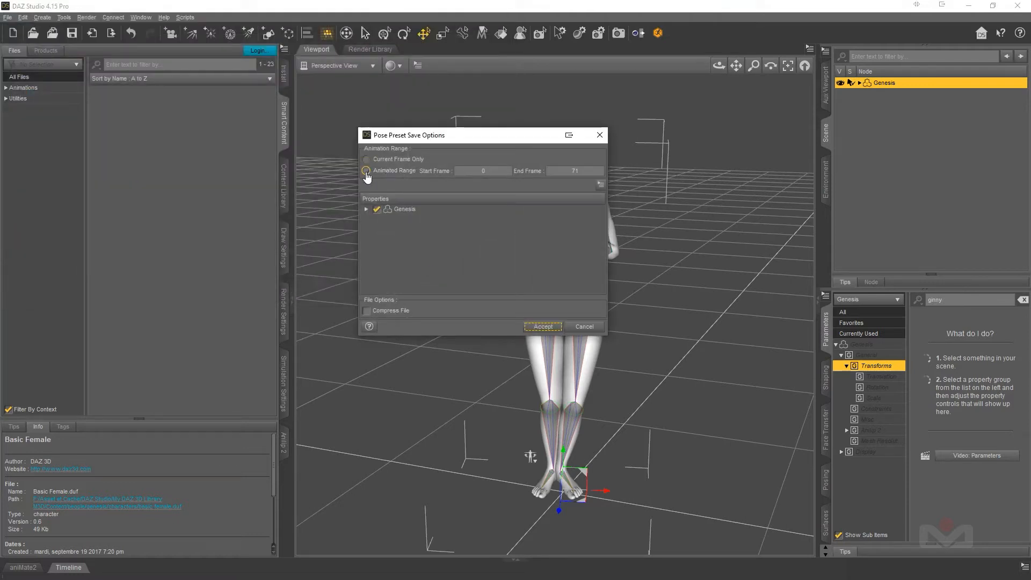
click(409, 174)
click(541, 329)
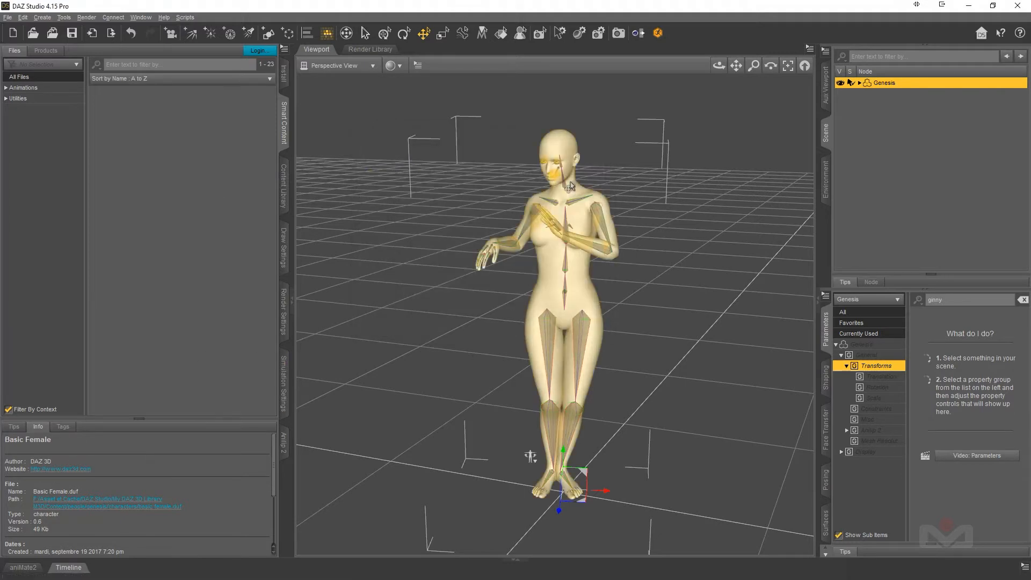
Step: Delete the animated Genesis figure from the scene
click(905, 125)
click(882, 84)
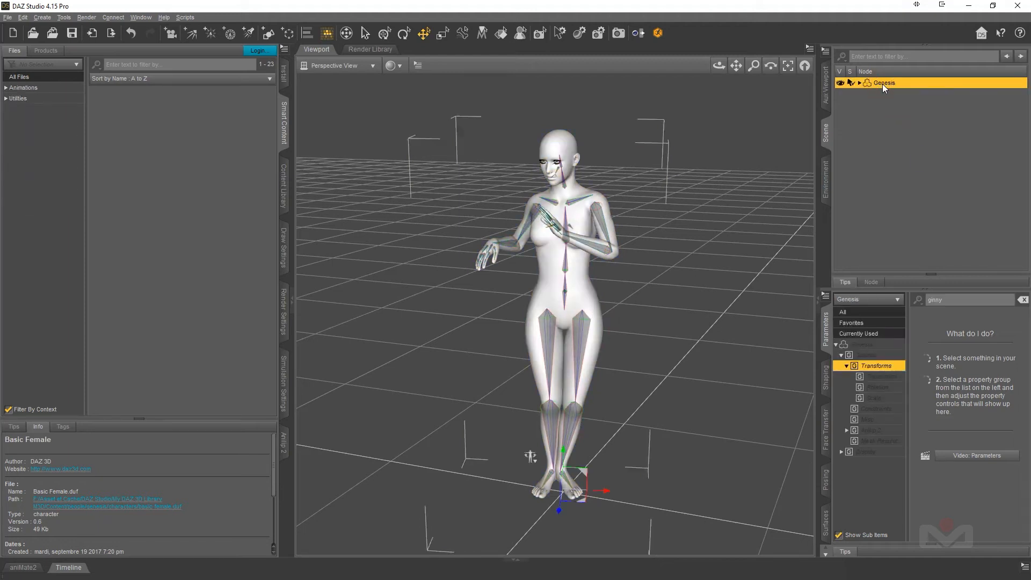
key(Delete)
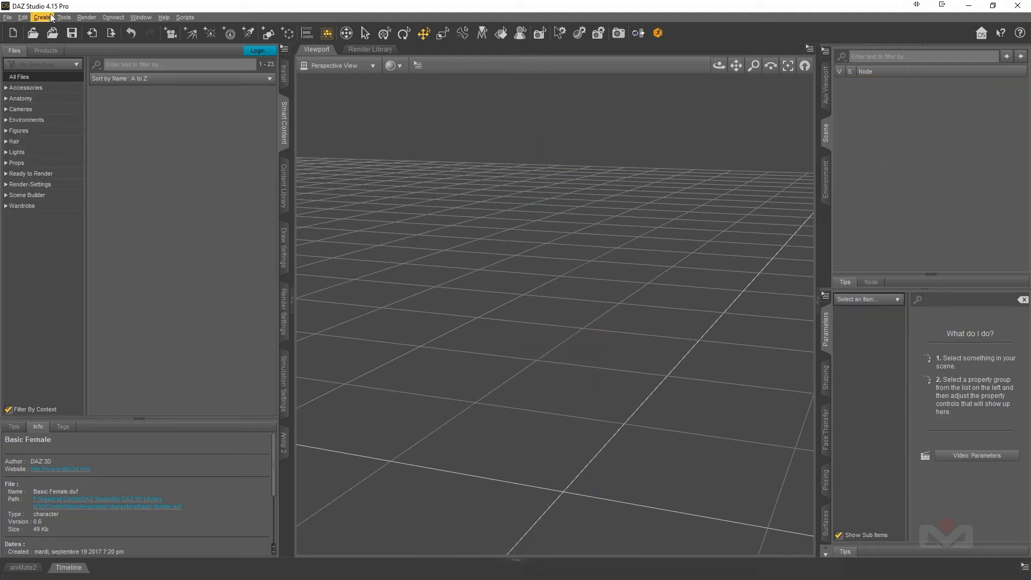
Step: Reopen the recent scene G8F.duf containing the dressed character
click(8, 17)
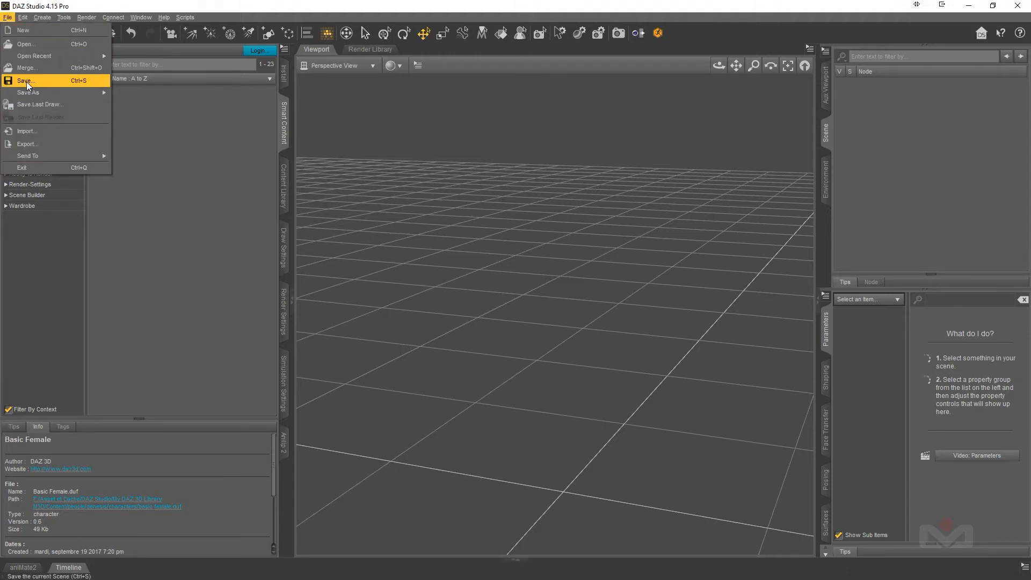
mouse_move(58, 57)
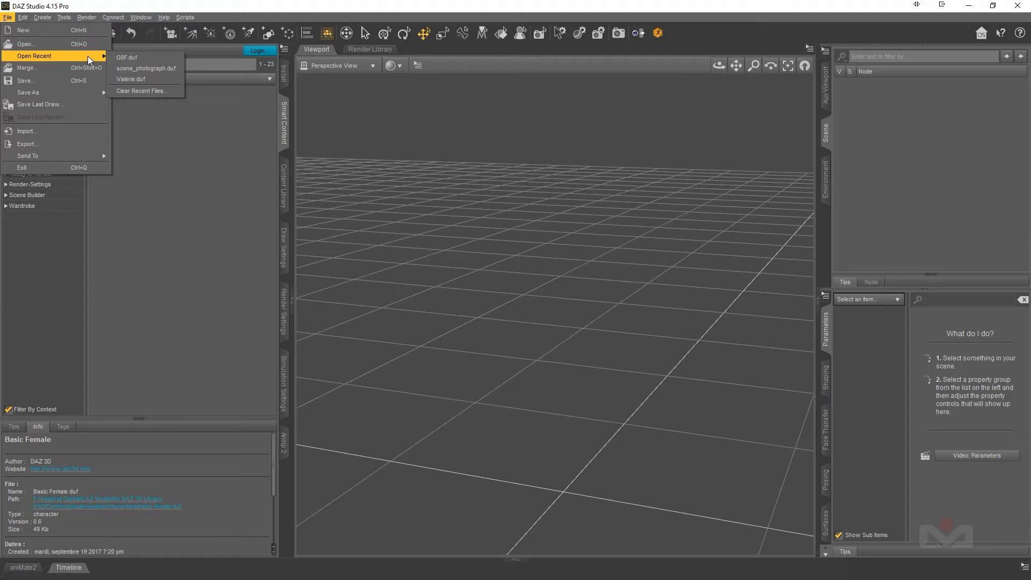
click(142, 57)
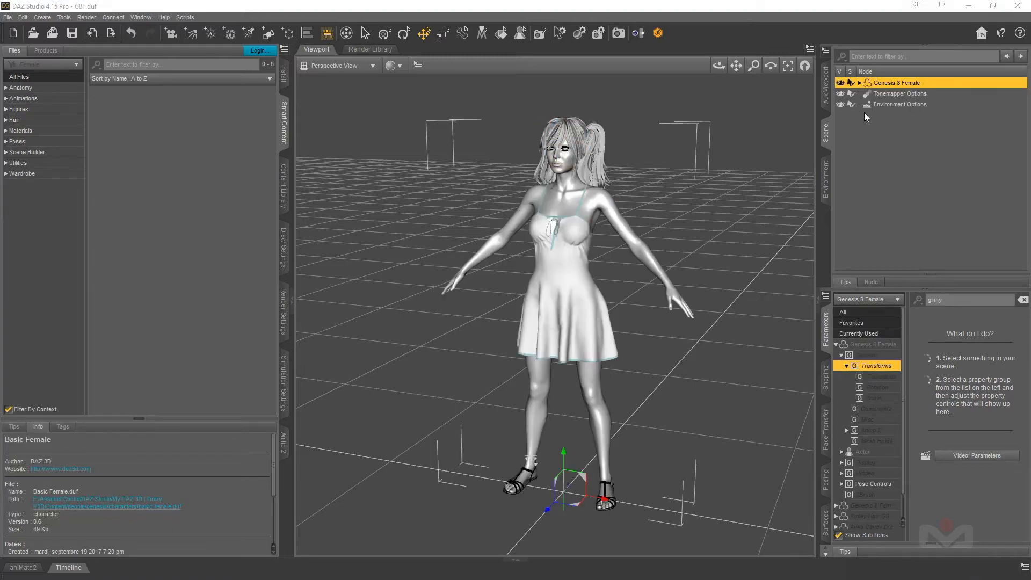
Step: Delete the Tonemapper Options and Environment Options nodes from the scene
click(881, 104)
ctrl+click(907, 93)
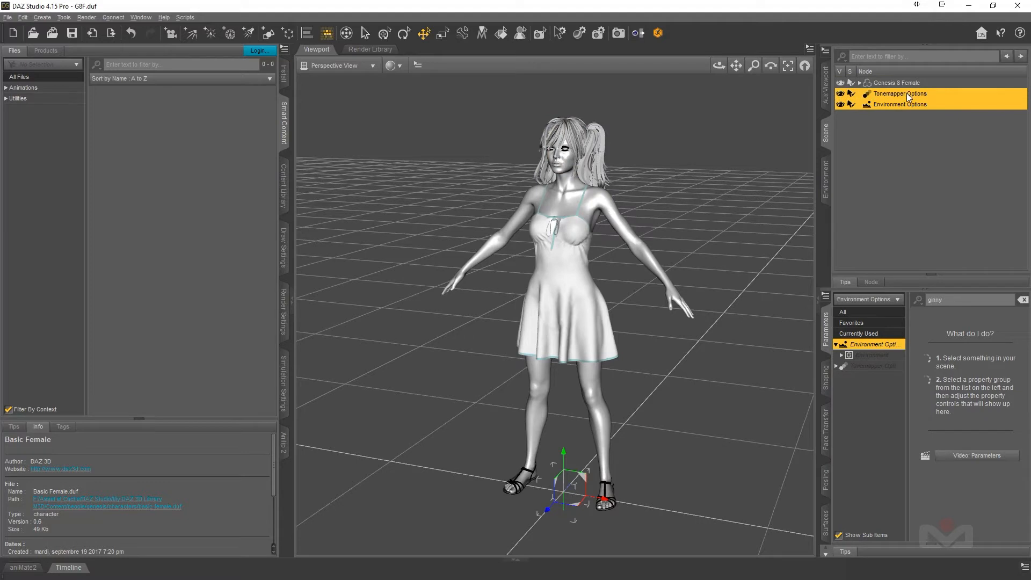
key(Delete)
Step: Select the Genesis 8 Female figure together with all of its children
click(881, 84)
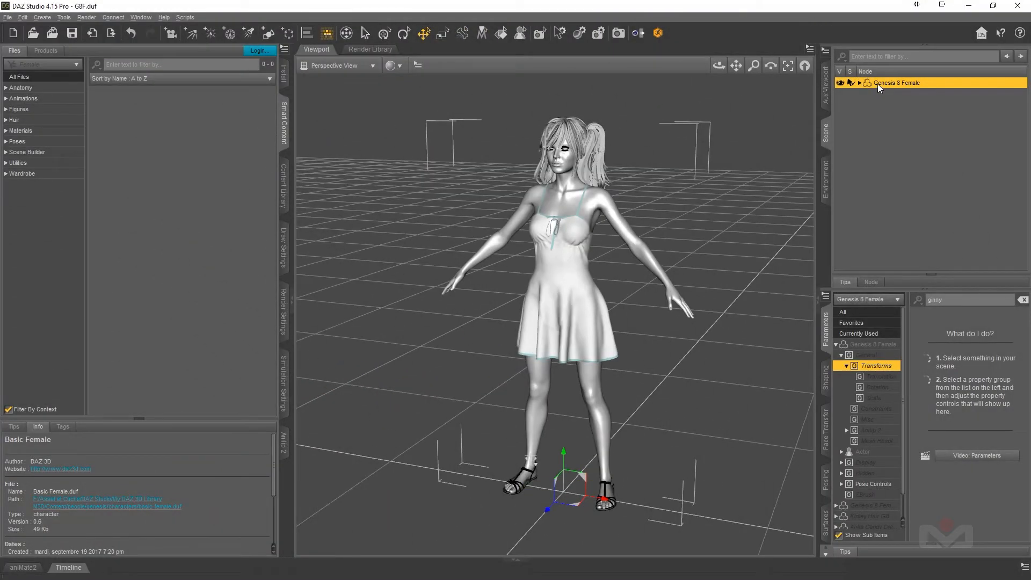
right_click(878, 84)
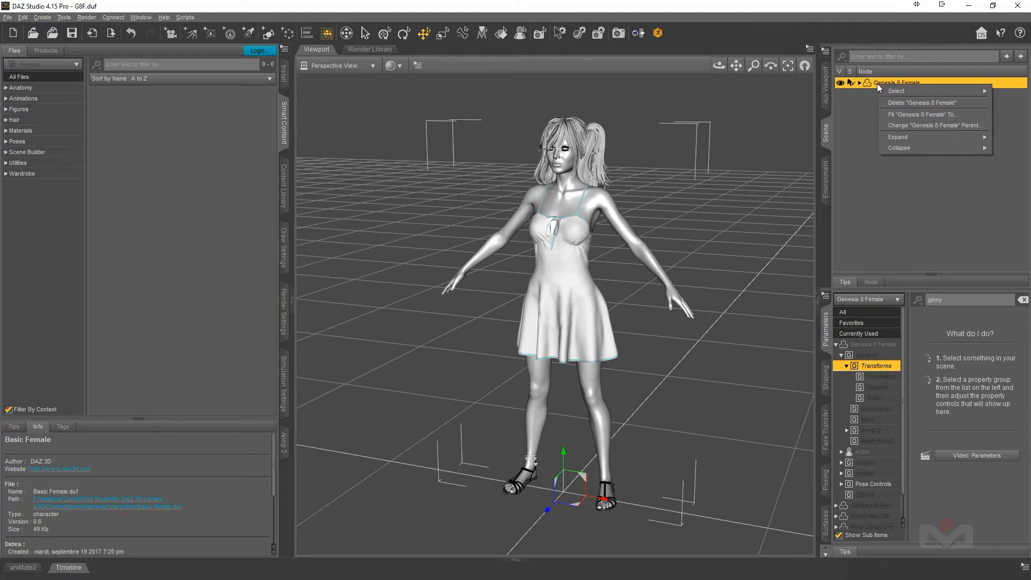
mouse_move(894, 91)
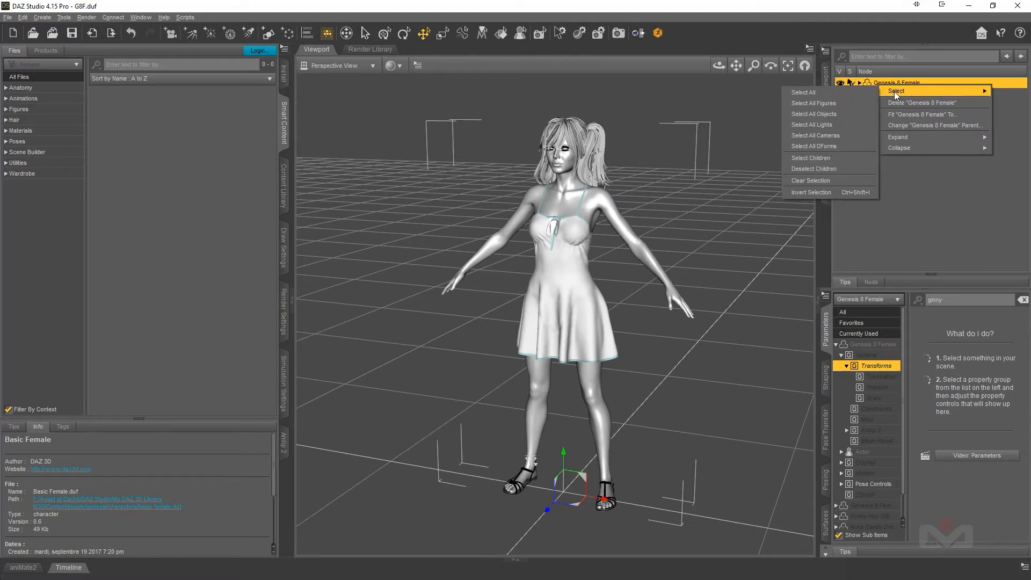
click(828, 158)
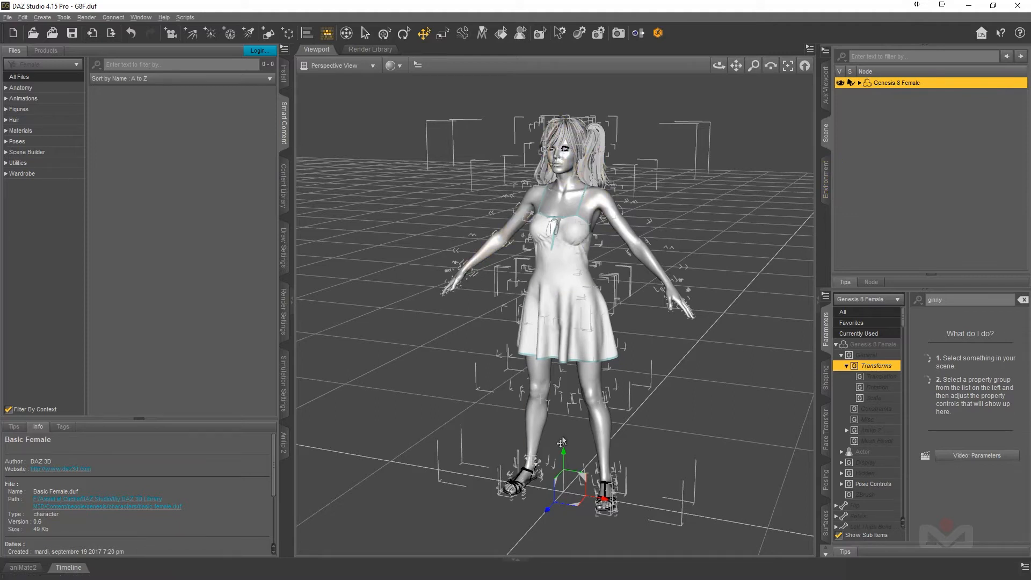
Step: Disable IK in the inverse kinematics settings for the selected Genesis 8 Female figure
click(23, 17)
mouse_move(51, 112)
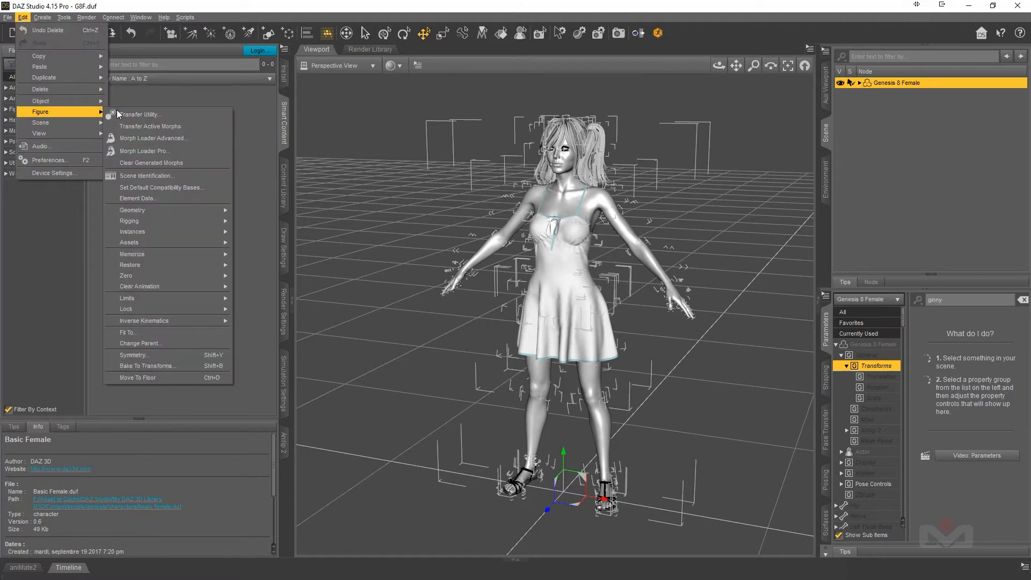
mouse_move(166, 320)
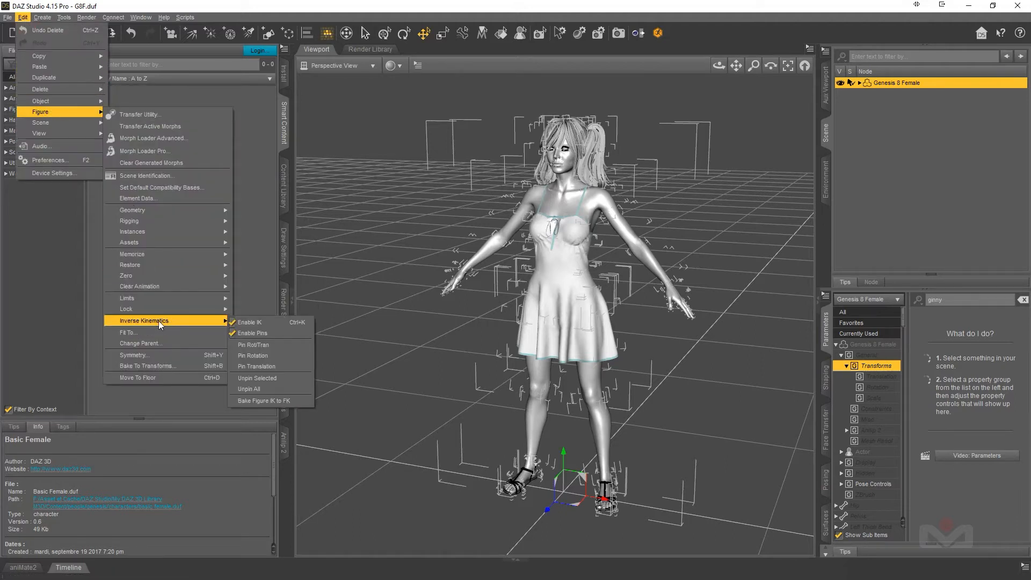
click(237, 324)
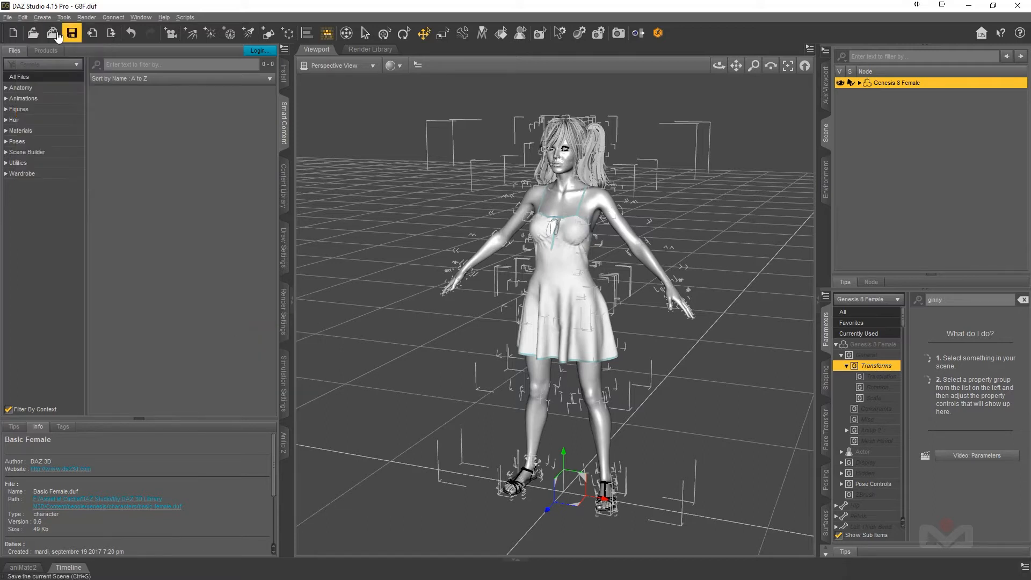
click(23, 17)
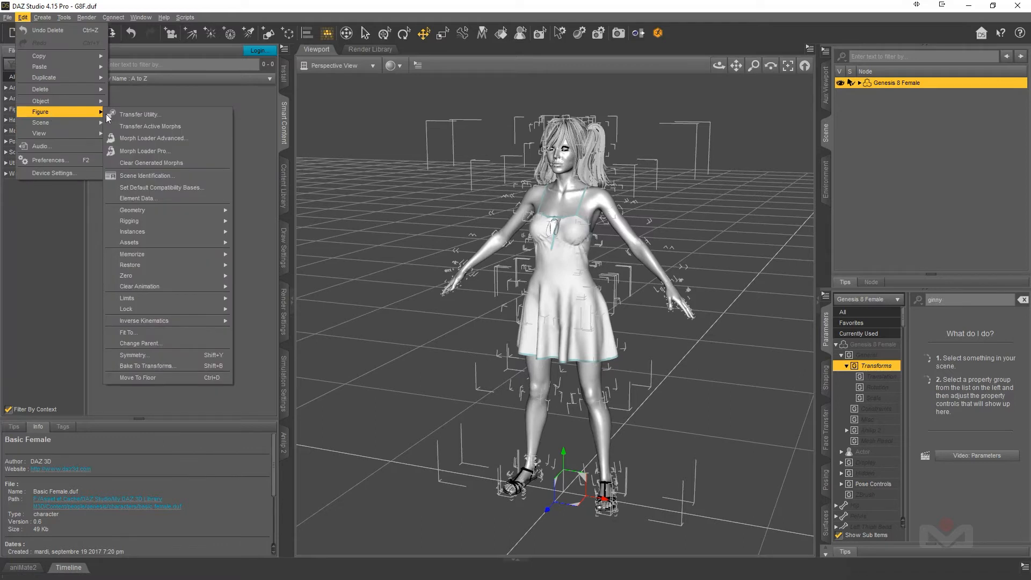
mouse_move(171, 322)
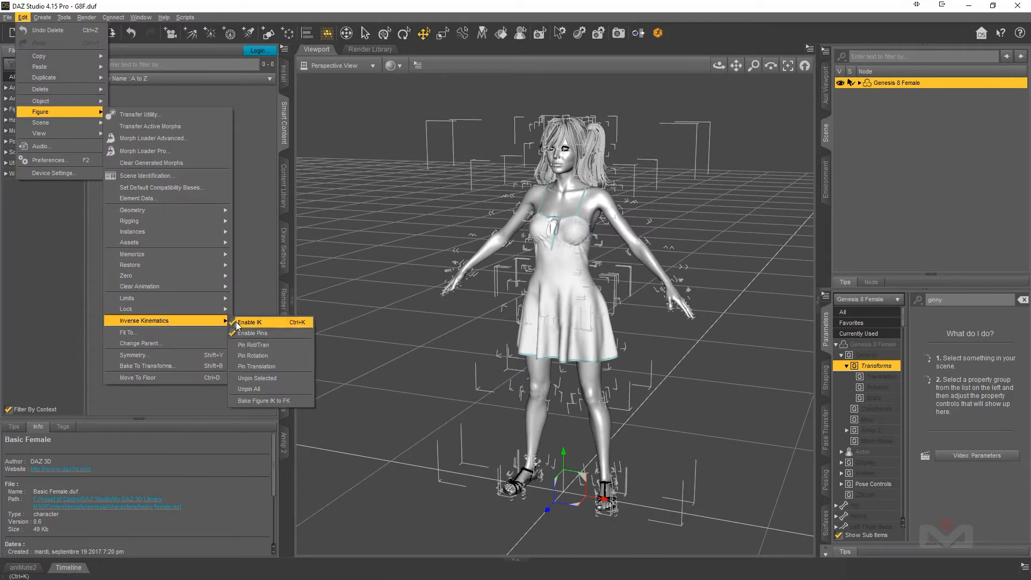
click(239, 324)
Step: Disable the inverse kinematics pins for the selected Genesis 8 Female figure
click(23, 18)
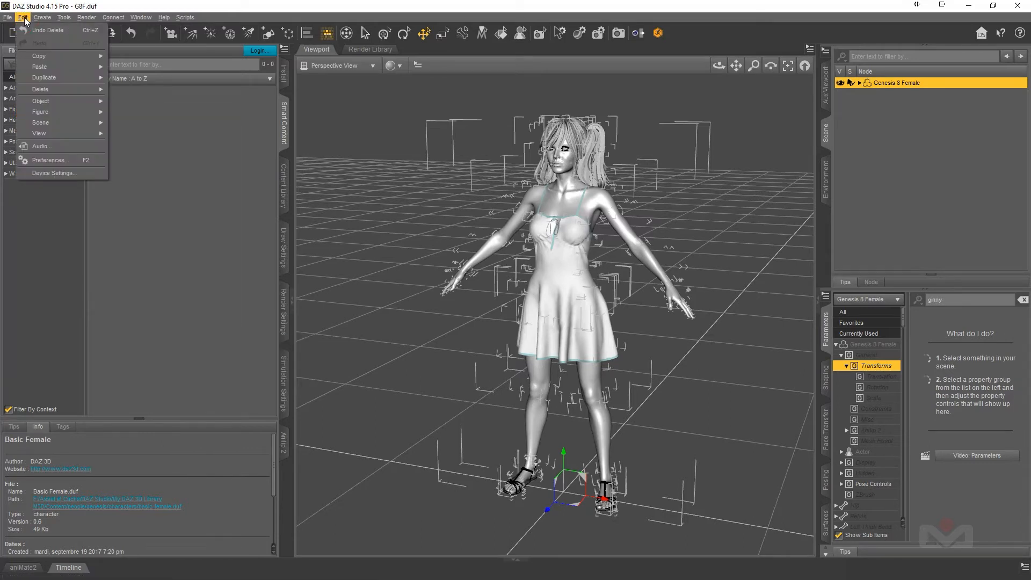
mouse_move(23, 17)
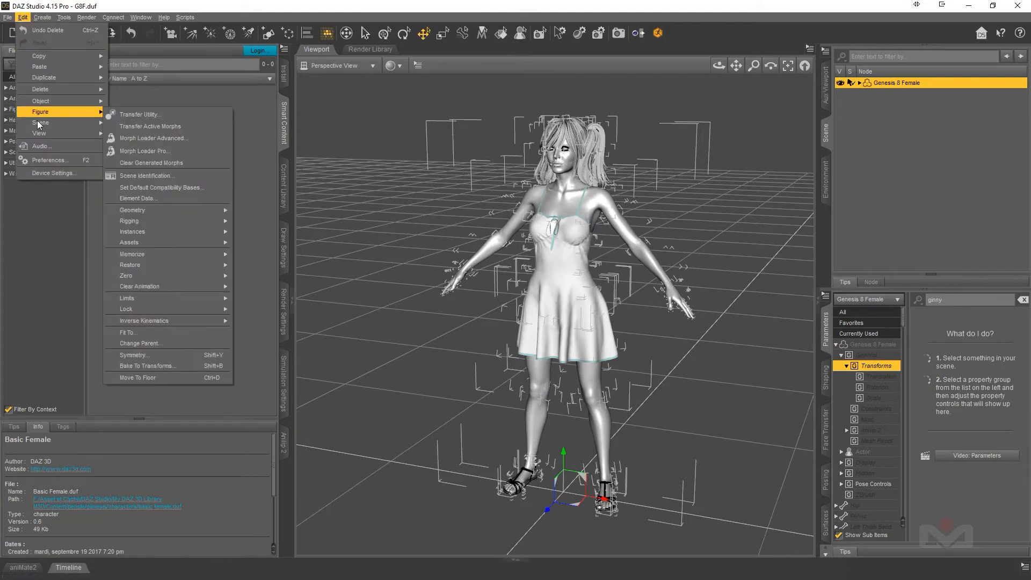
mouse_move(209, 320)
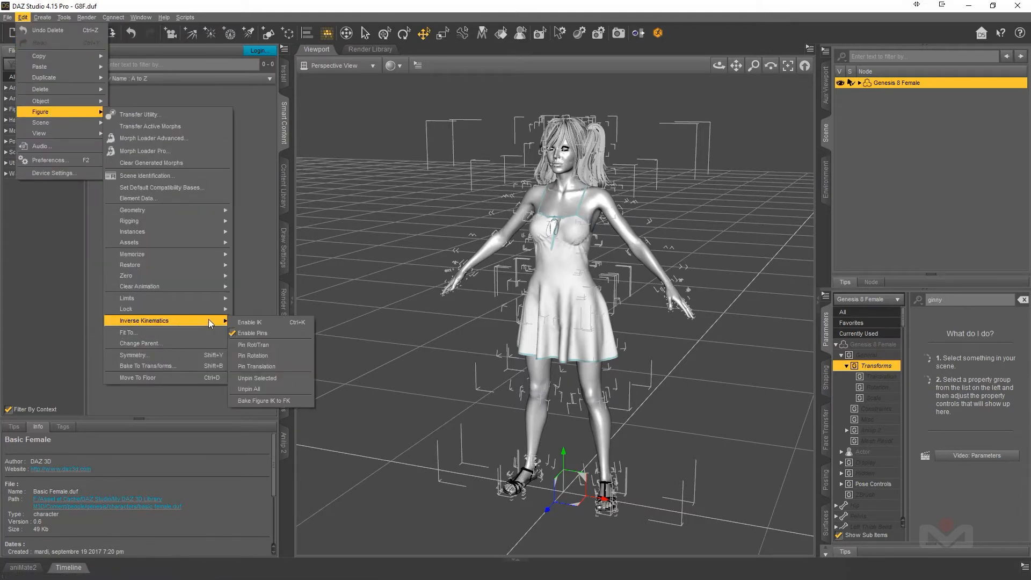
click(248, 333)
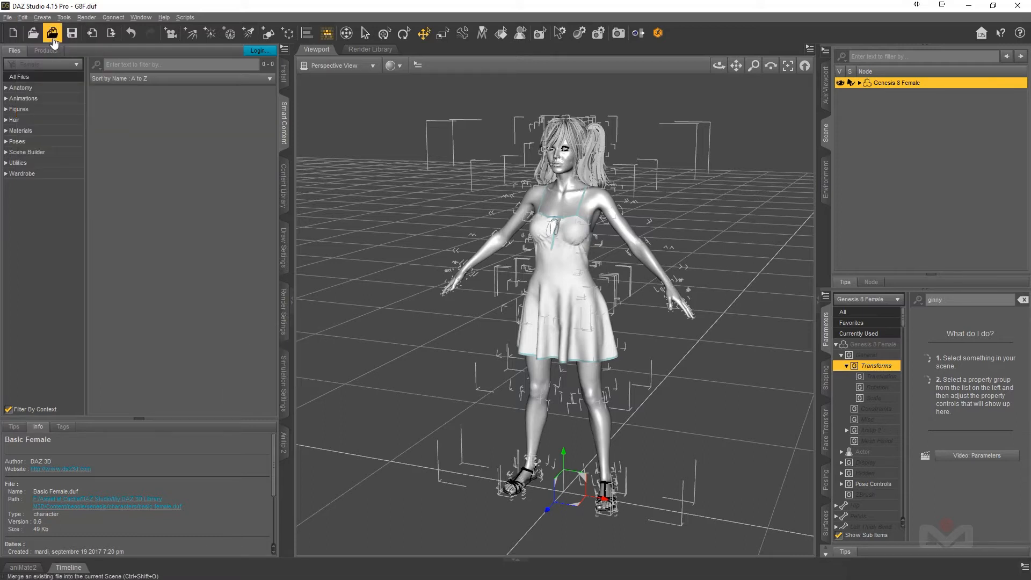
Step: Turn off the rotation limits on the selected Genesis 8 Female figure and its children
click(23, 17)
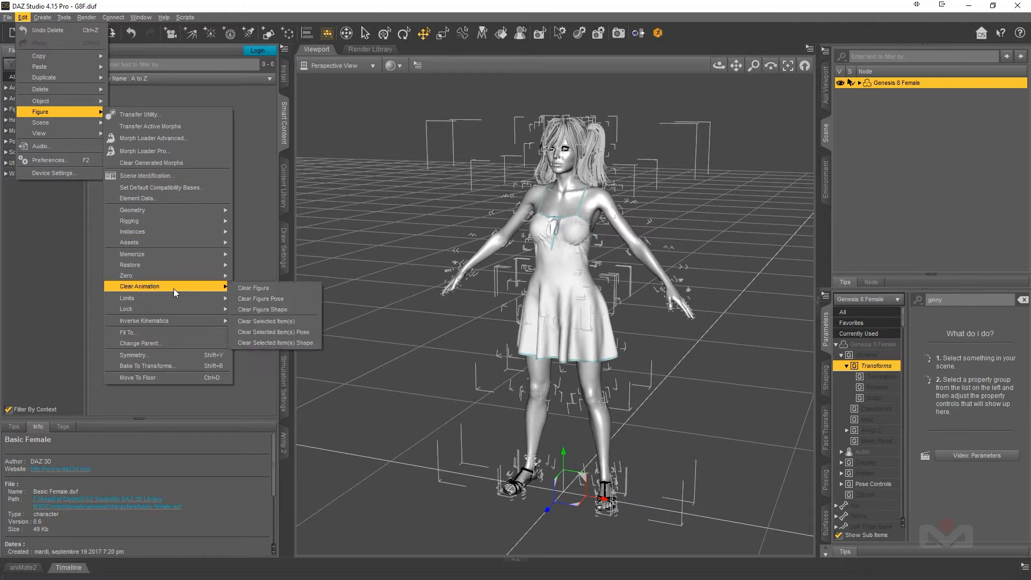
mouse_move(173, 301)
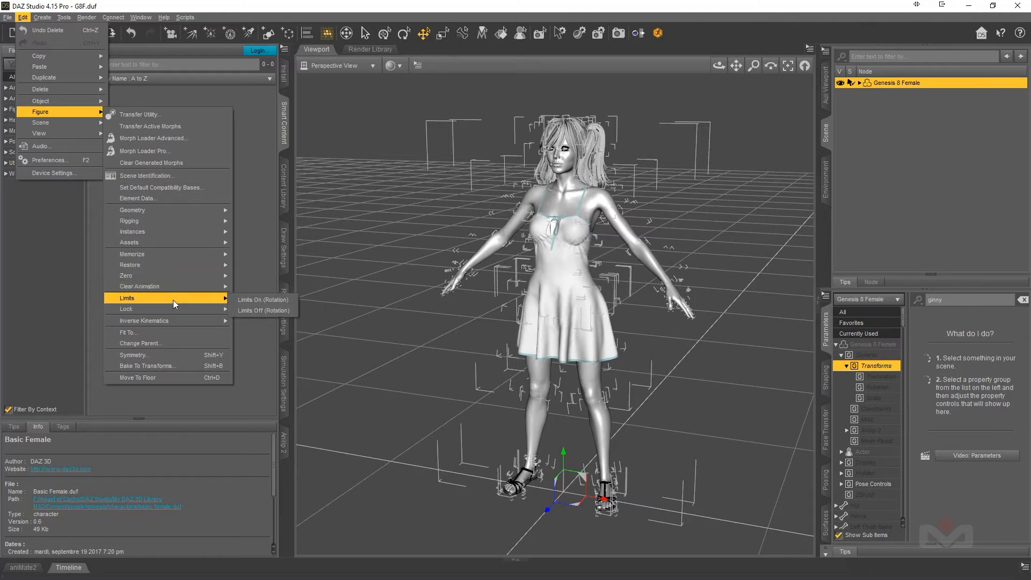
click(253, 311)
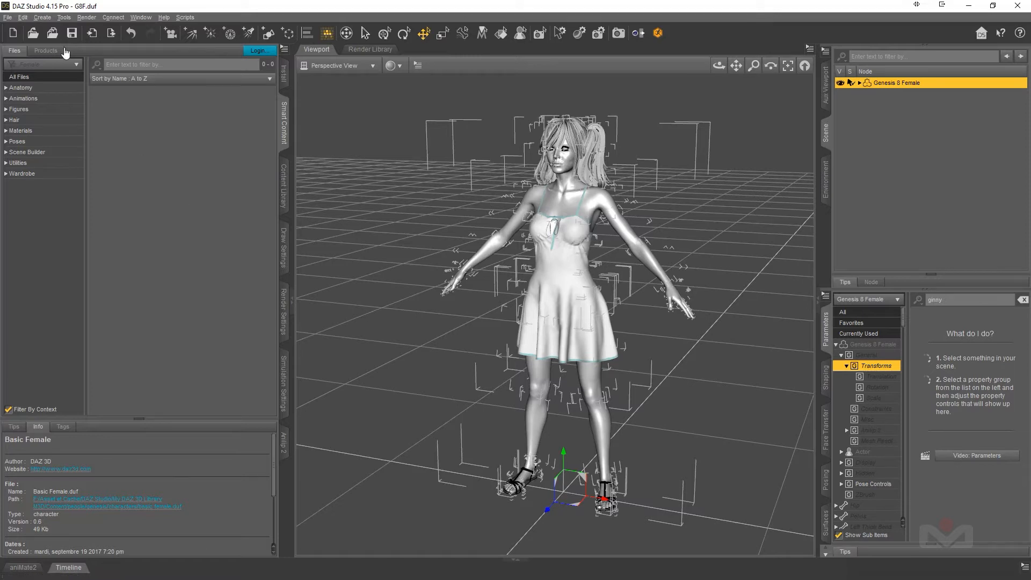
Step: Unlock the selected nodes of the Genesis 8 Female figure and its children
click(23, 17)
mouse_move(59, 112)
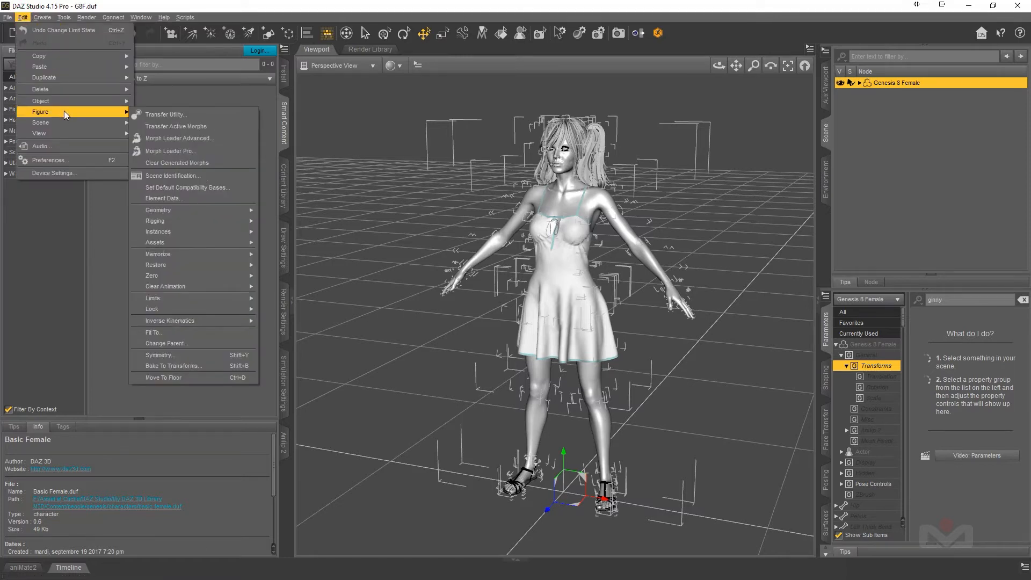
mouse_move(181, 321)
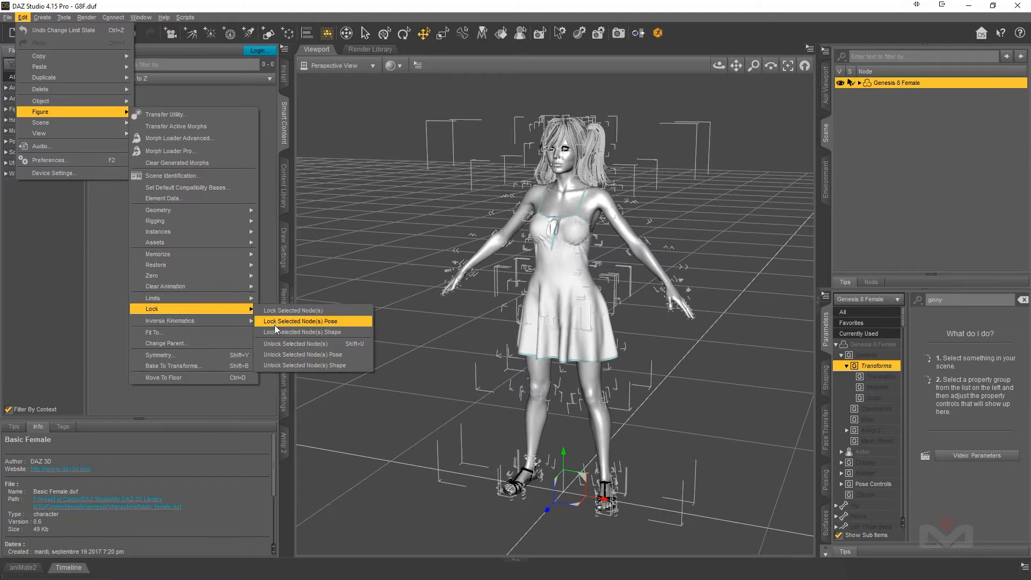
click(307, 344)
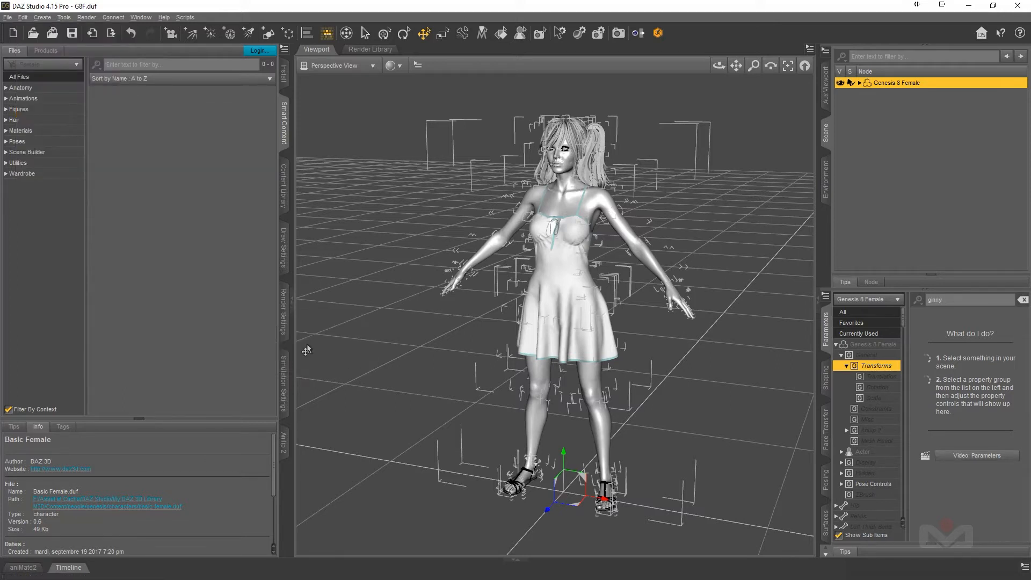
Step: Merge Anim.duf onto only the Genesis 8 Female root, adding the missing frames to the timeline, and reveal the Timeline
click(881, 130)
click(884, 82)
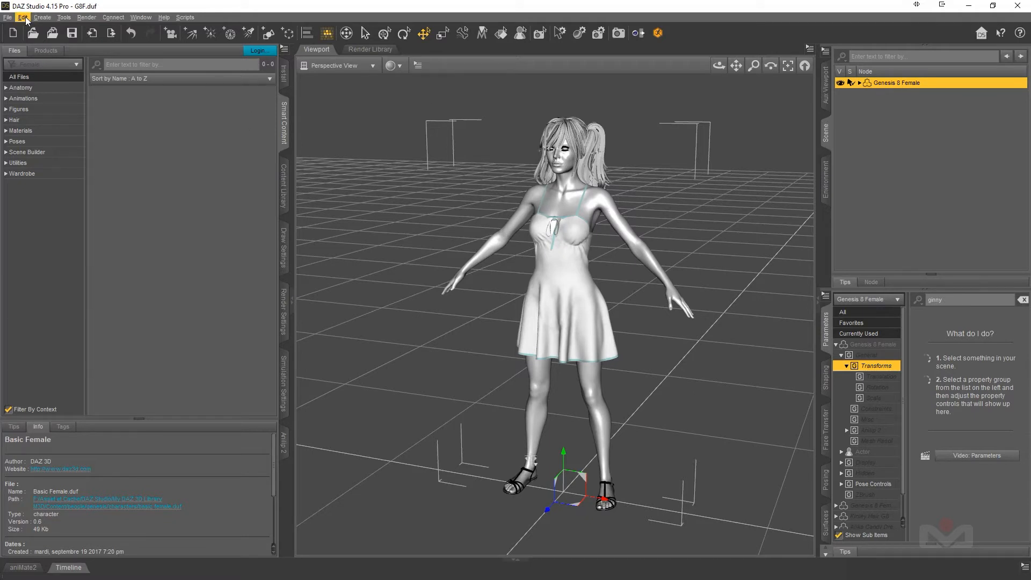
click(8, 17)
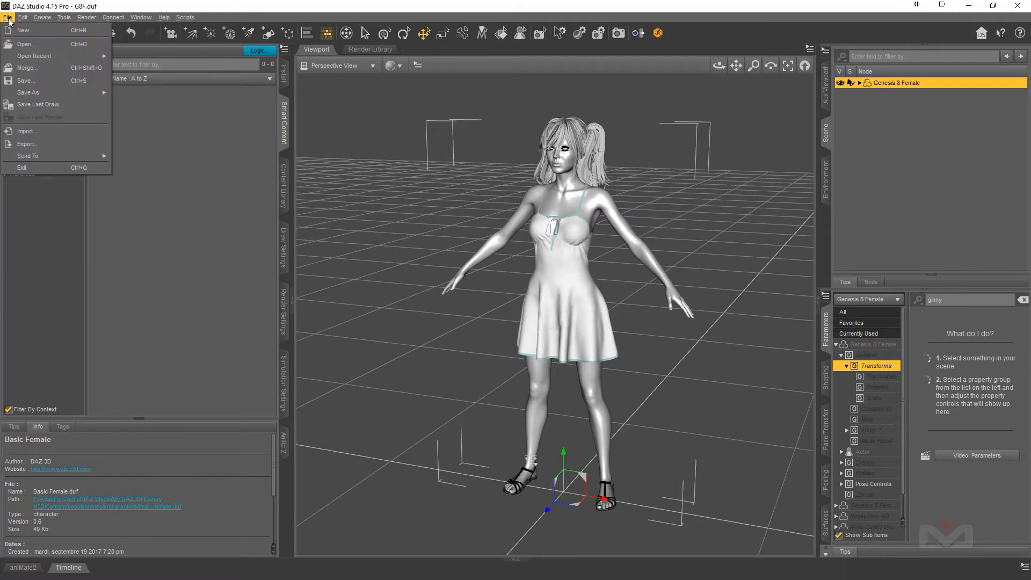
click(31, 69)
click(126, 102)
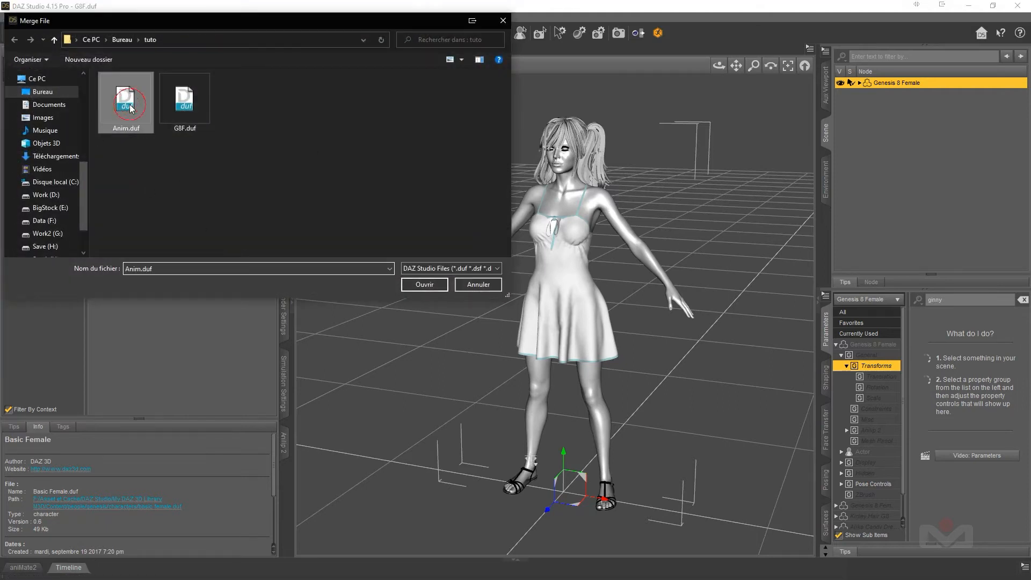
click(424, 285)
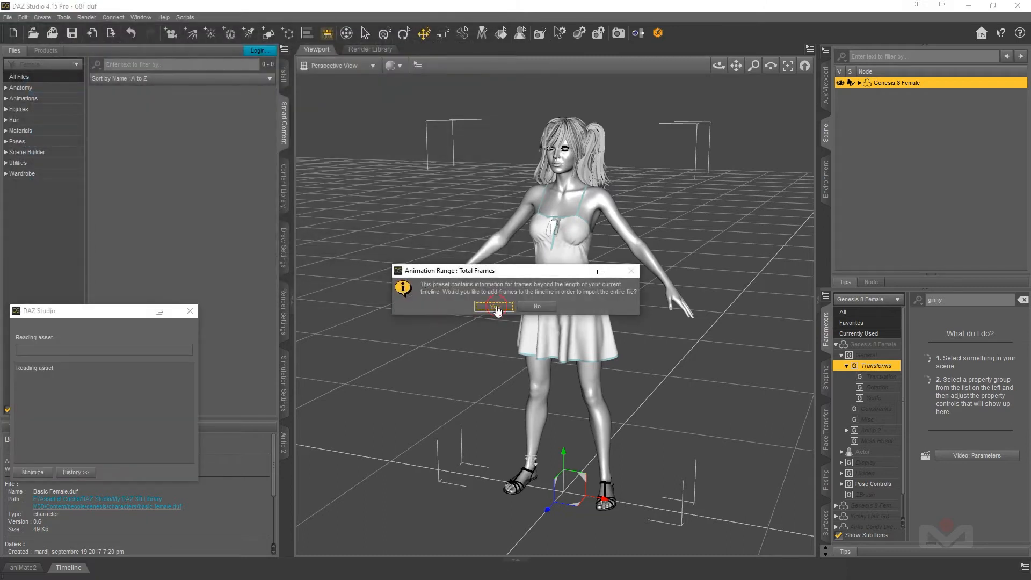
click(495, 307)
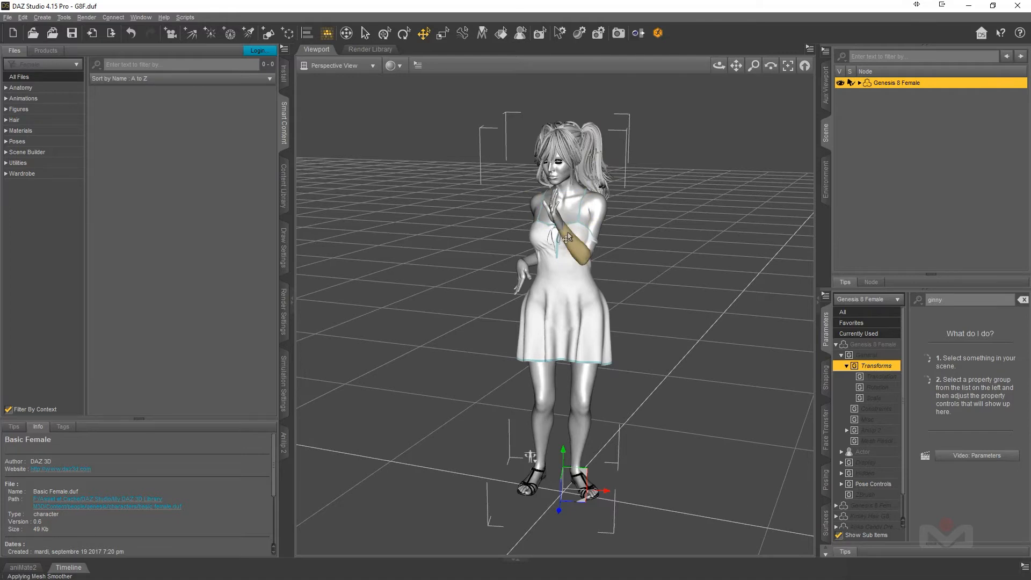
drag(718, 65, 714, 223)
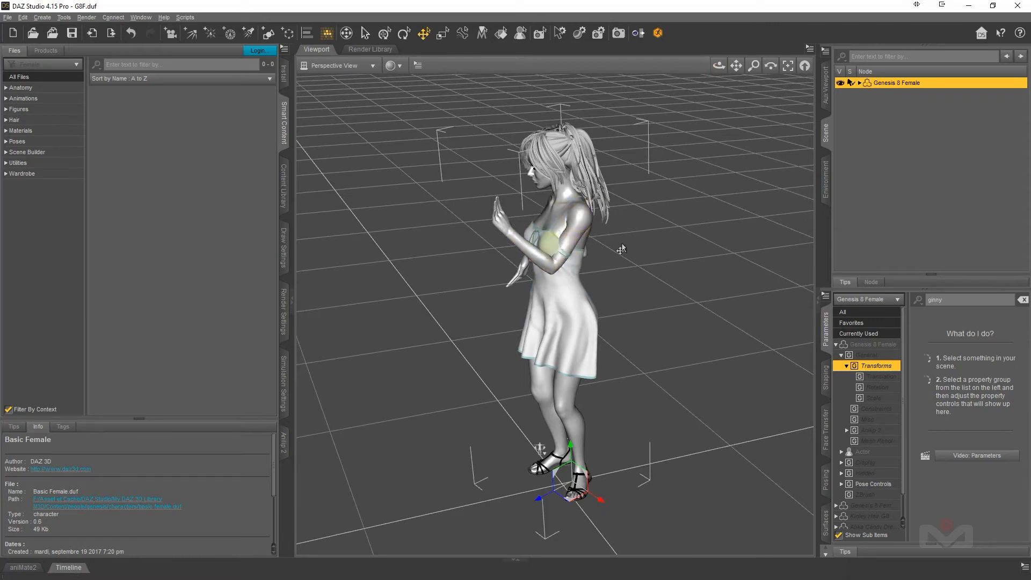
click(519, 560)
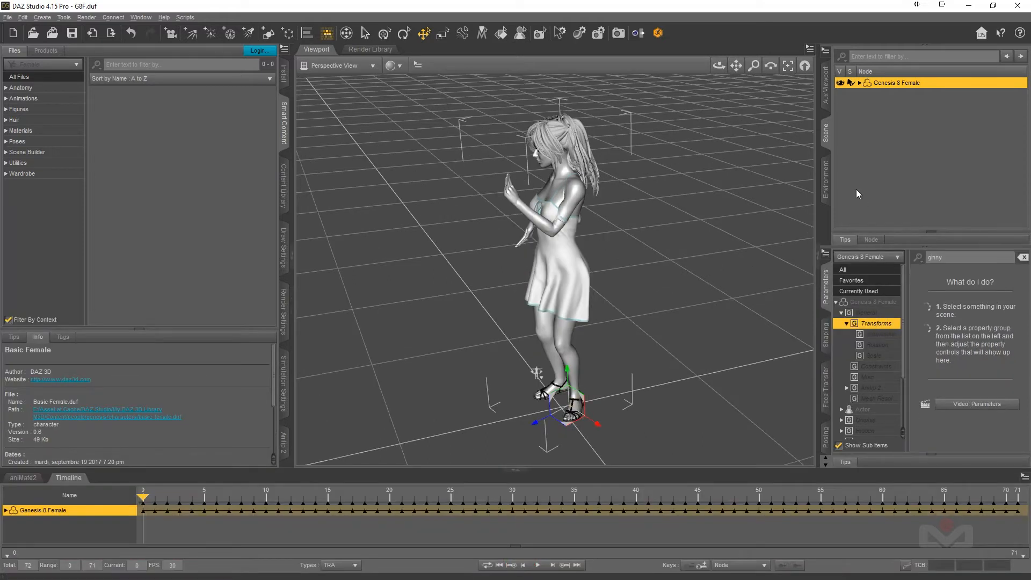
Step: Clear the parameter filter and set the G3F Full Body control in the Genesis 8 Female's G3F Pose group to 1.00
click(856, 303)
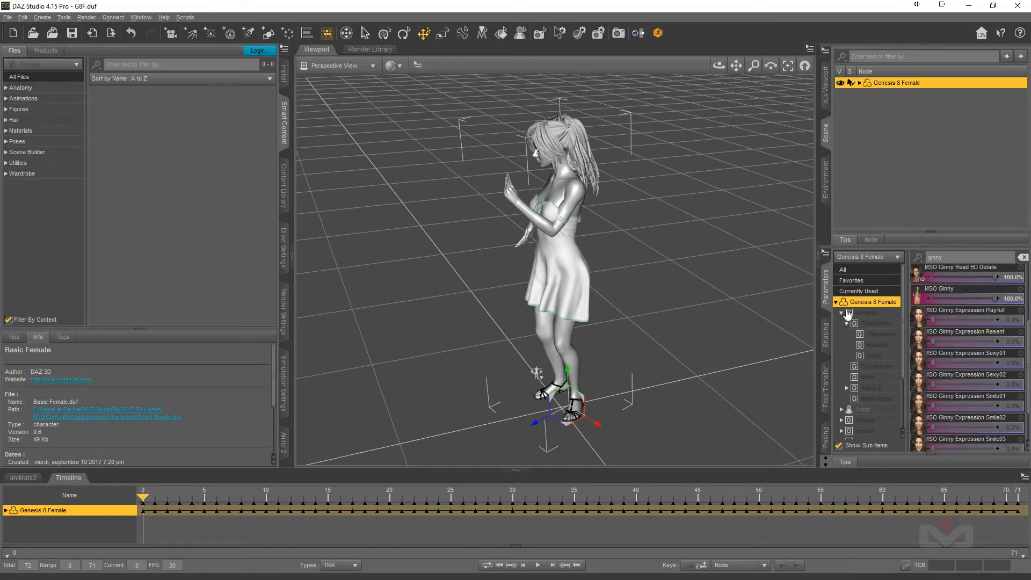
click(836, 303)
click(837, 303)
click(854, 356)
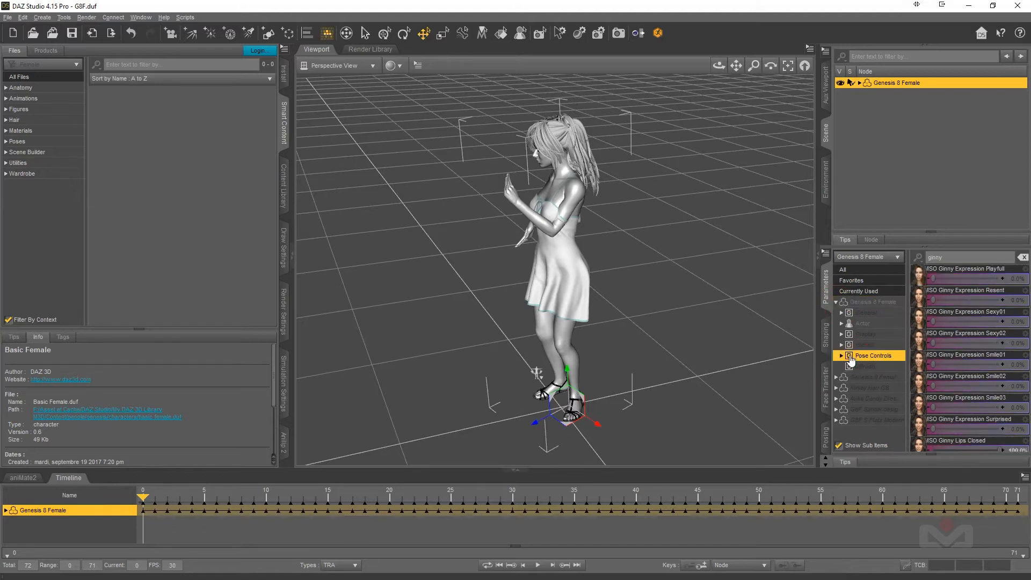
click(841, 356)
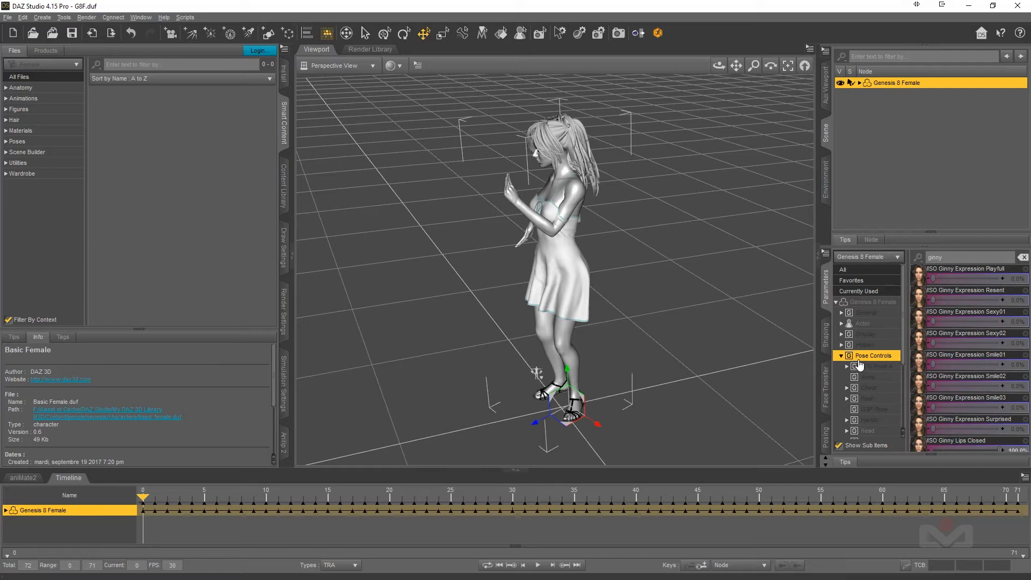
scroll(859, 364, down, 3)
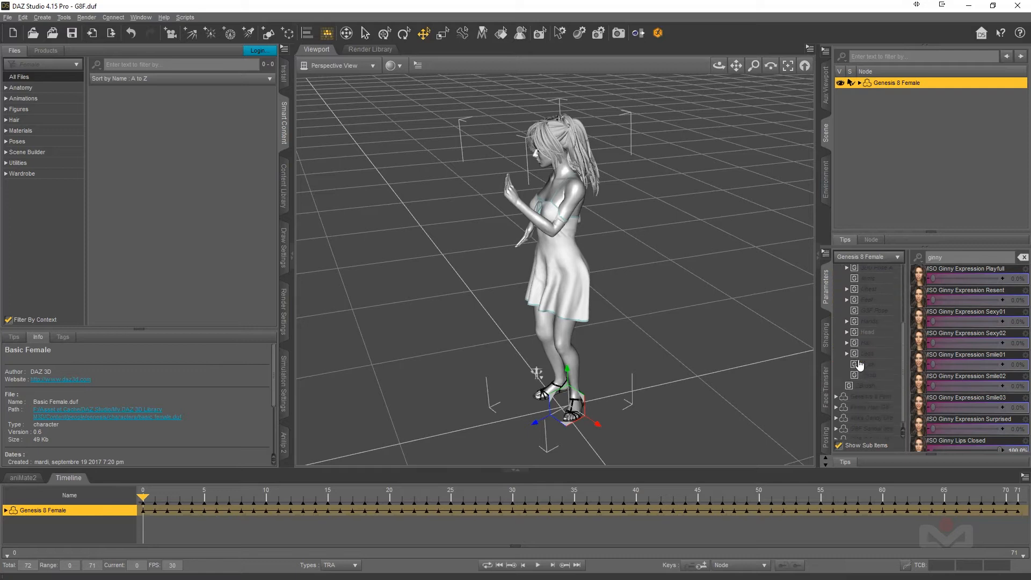
click(872, 306)
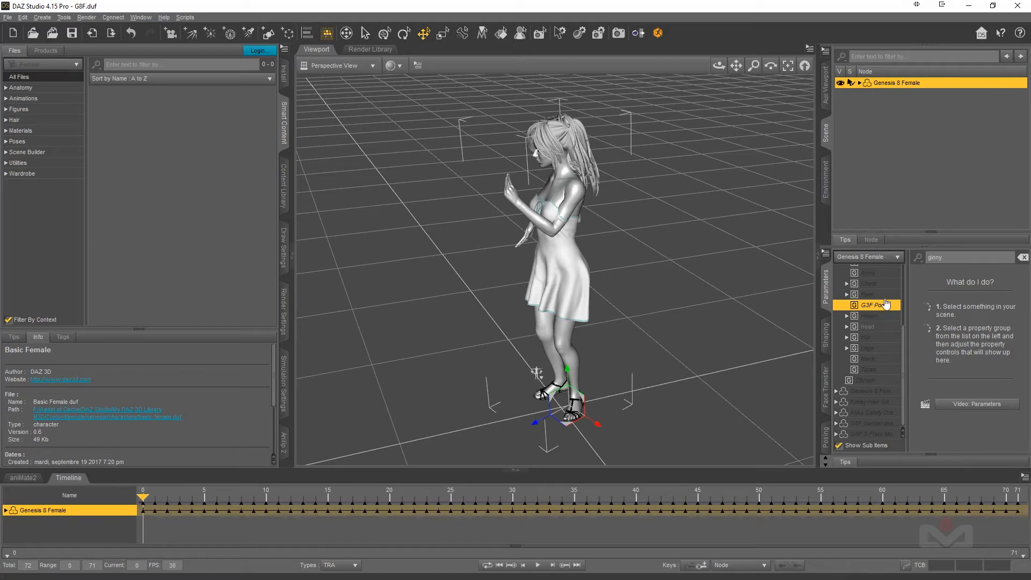
click(1023, 257)
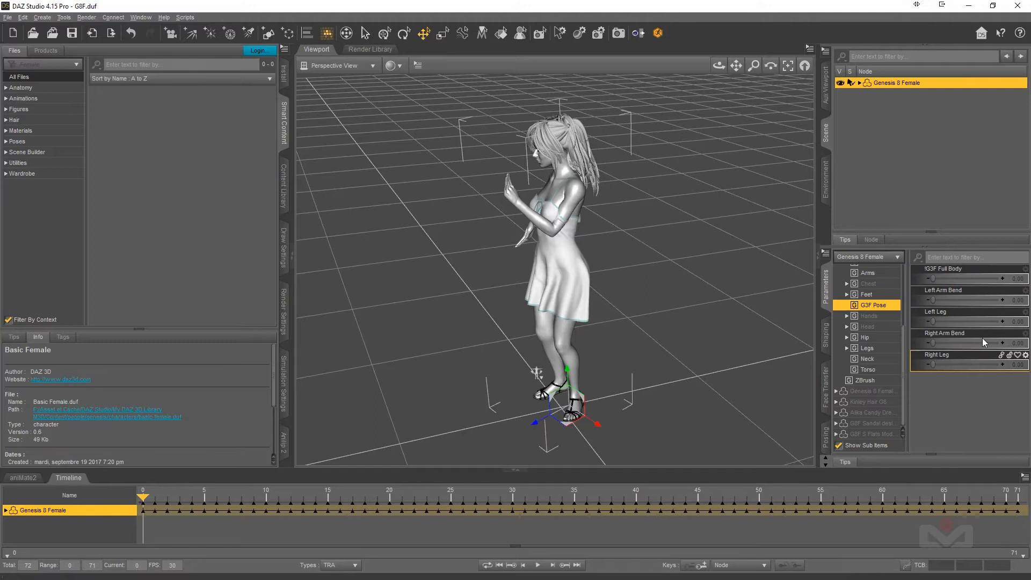
drag(935, 279, 1015, 279)
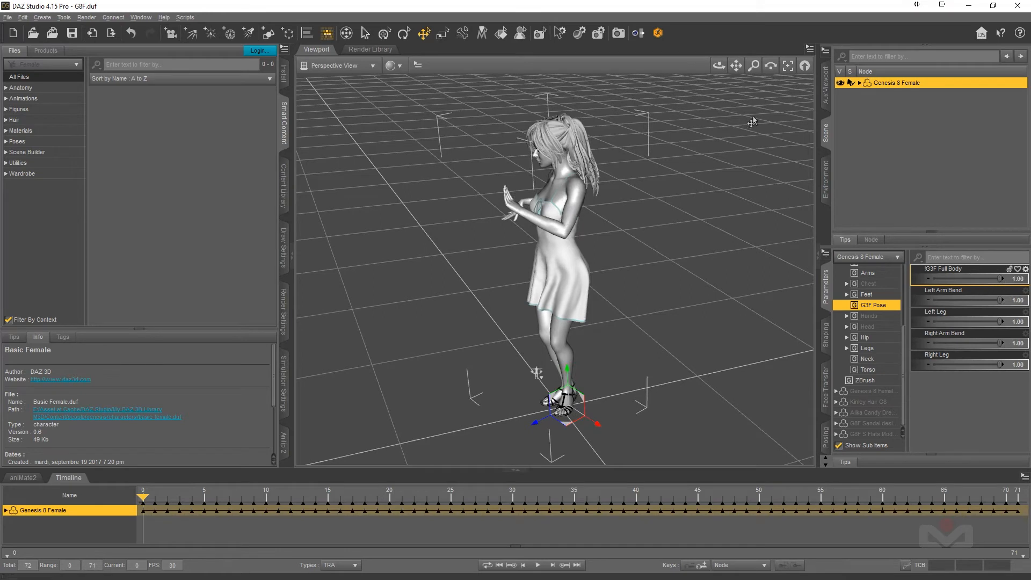
Step: Play the dance animation from the front, return to the first frame and save the G8F.duf scene
mouse_move(718, 65)
mouse_down()
mouse_move(744, 66)
mouse_move(719, 61)
mouse_up()
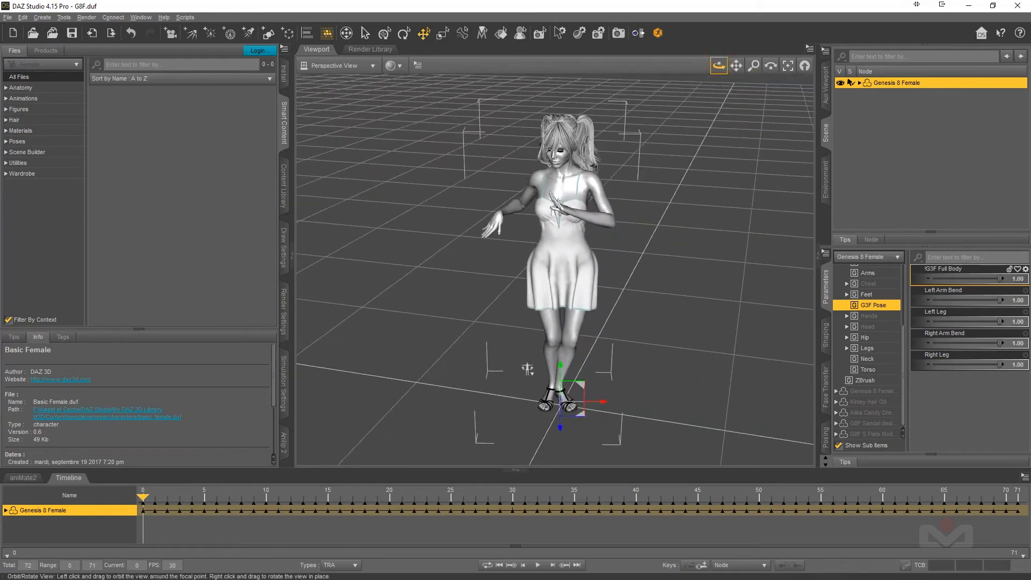
click(539, 565)
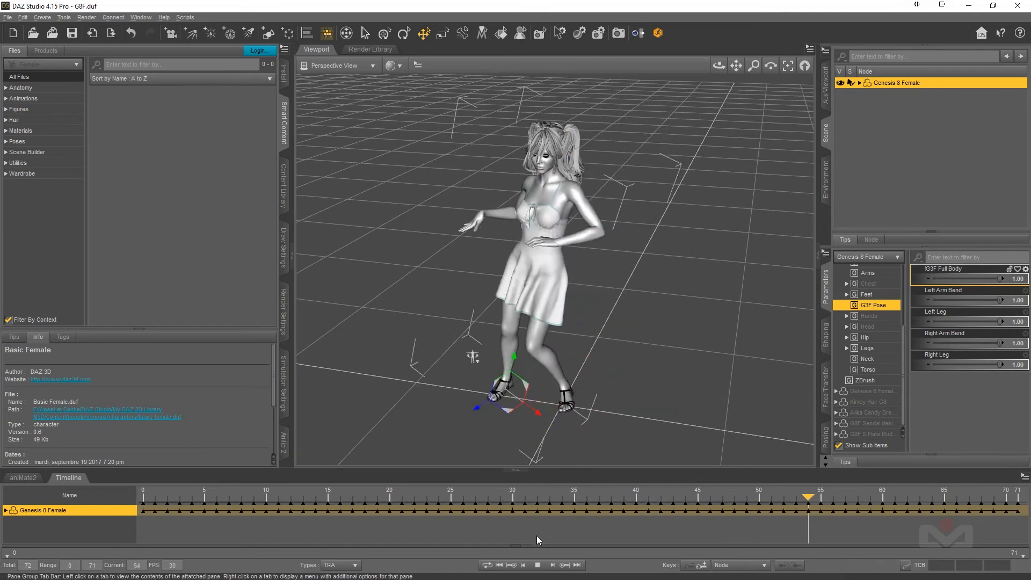
click(538, 565)
click(499, 565)
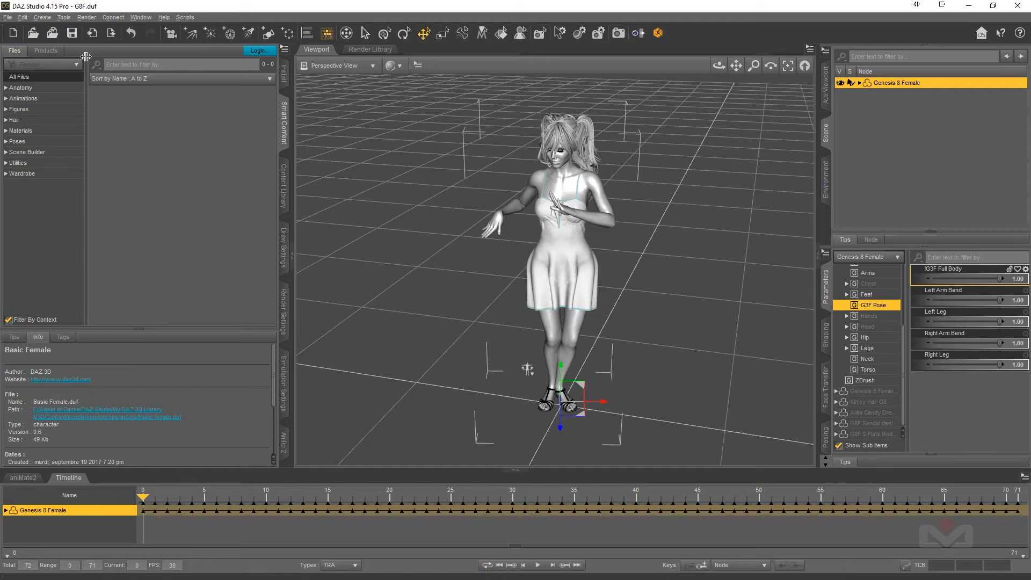
click(72, 34)
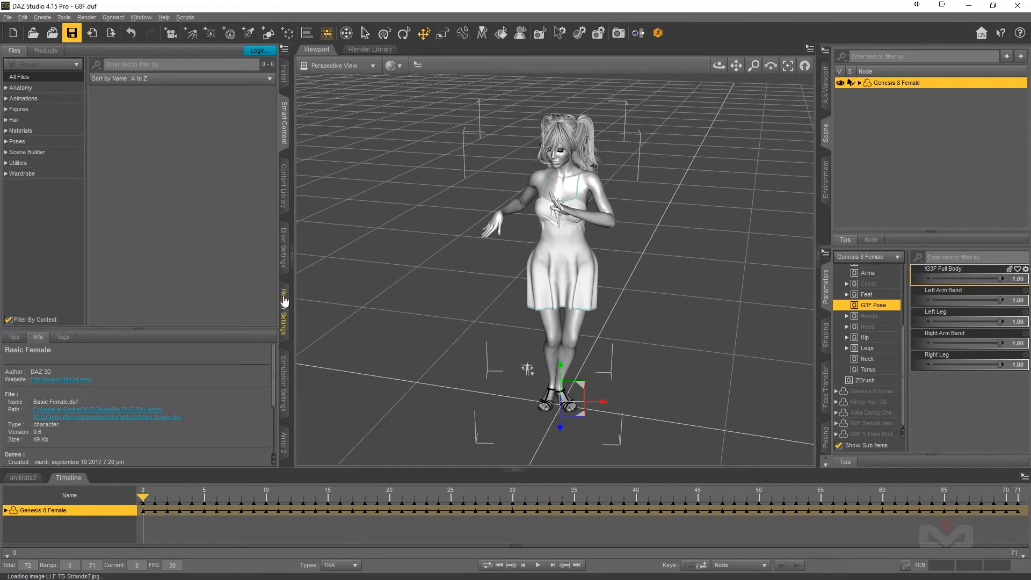
Step: Set the dForce Frames To Simulate option to Animated (Use Timeline Play Range) and run the simulation
click(285, 387)
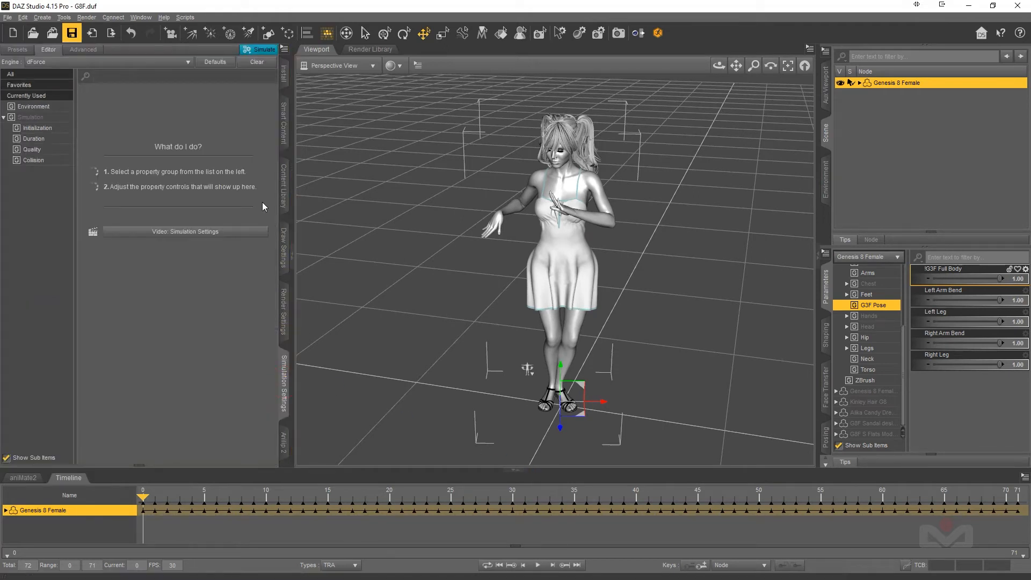
click(141, 18)
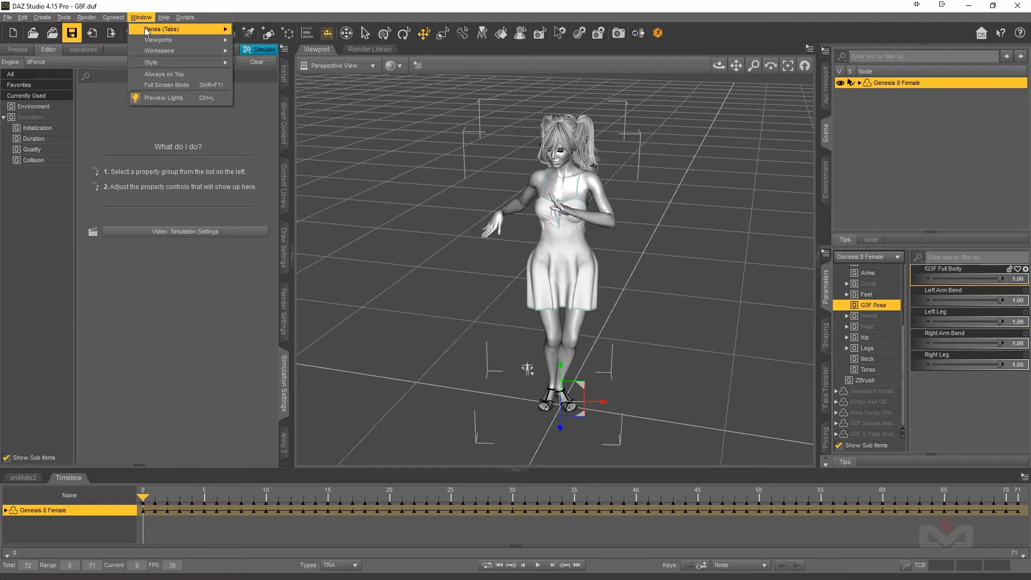
mouse_move(149, 30)
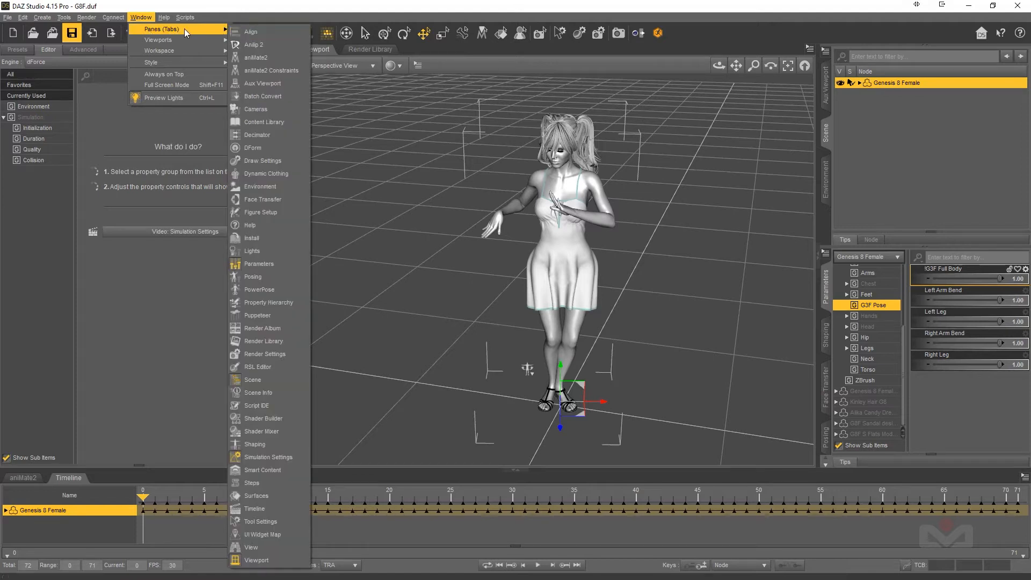
click(262, 458)
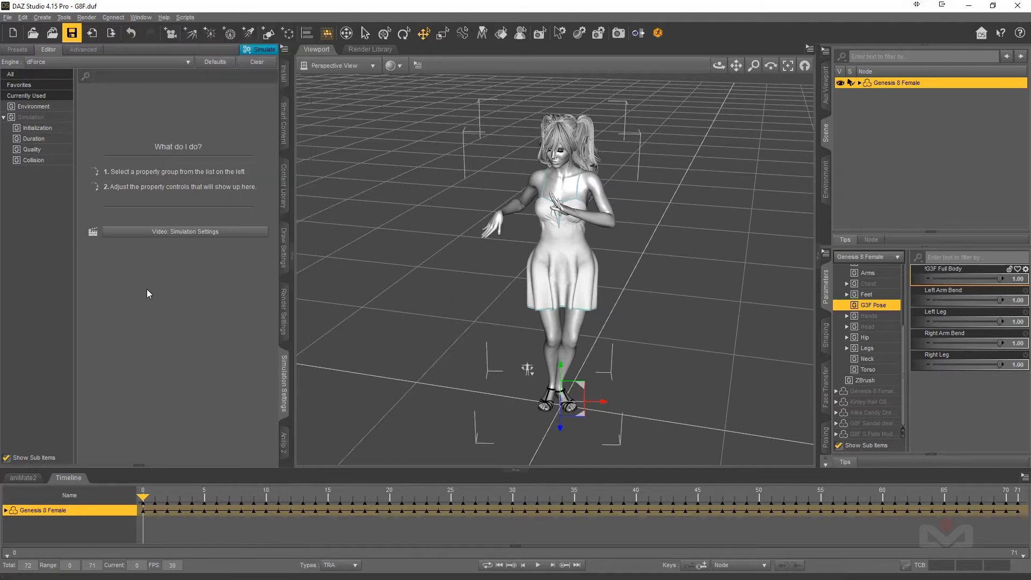
click(27, 117)
click(31, 107)
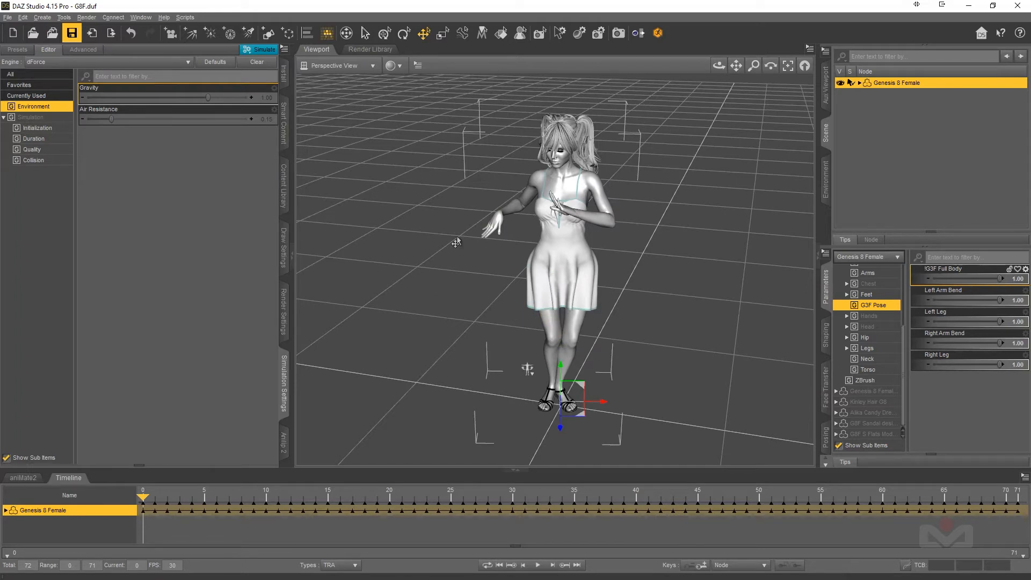
click(31, 117)
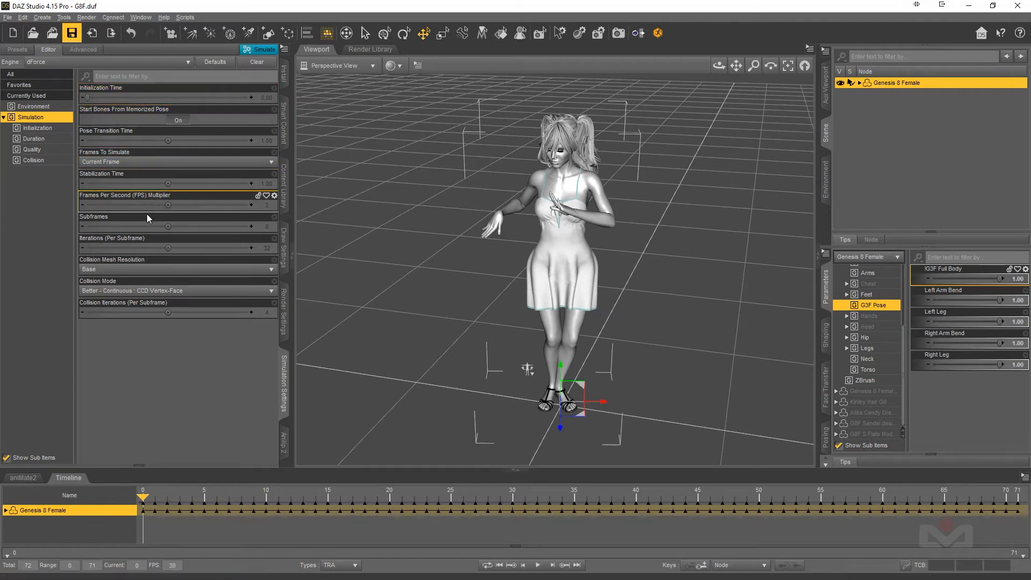
click(113, 163)
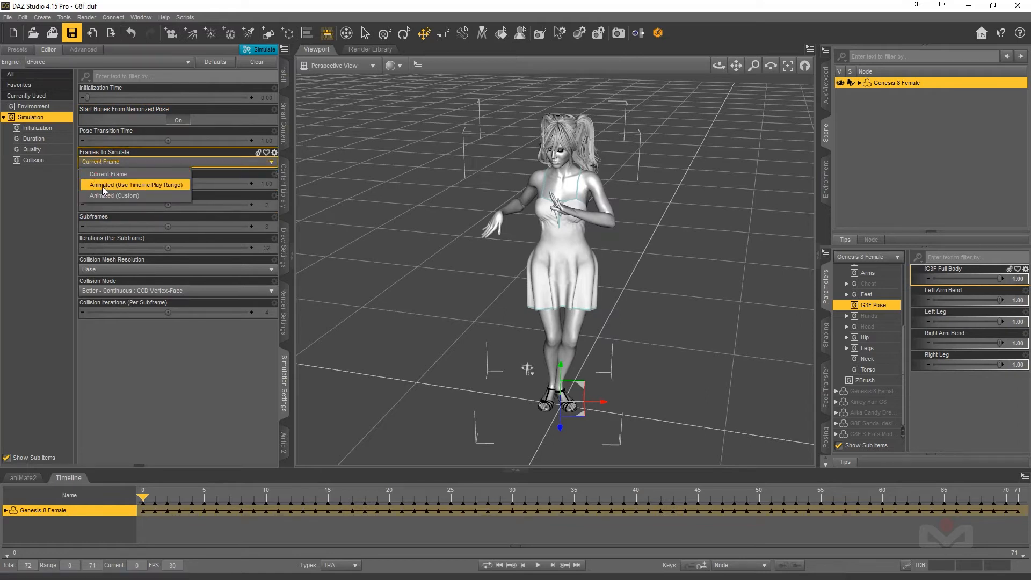
click(102, 186)
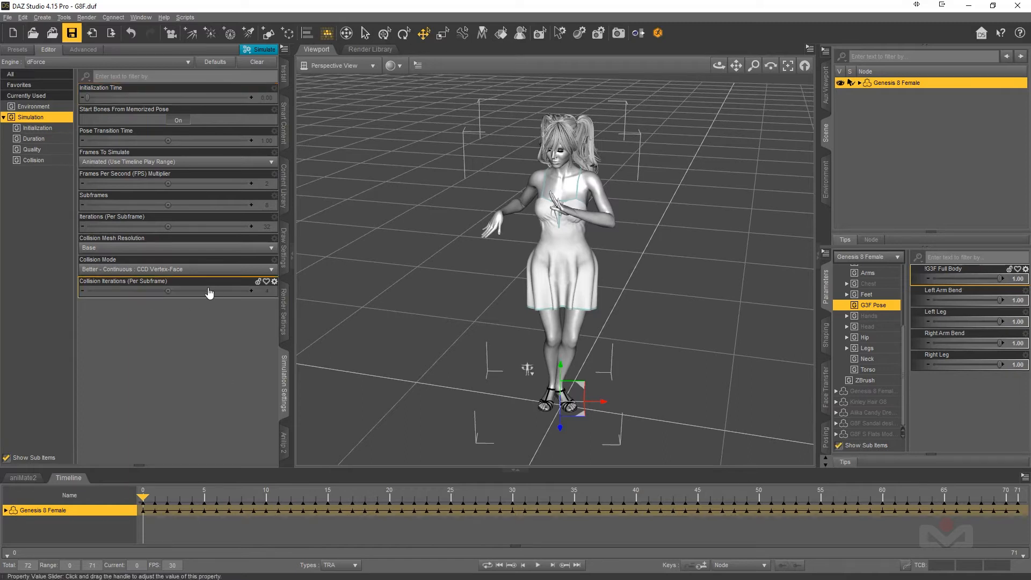
click(263, 51)
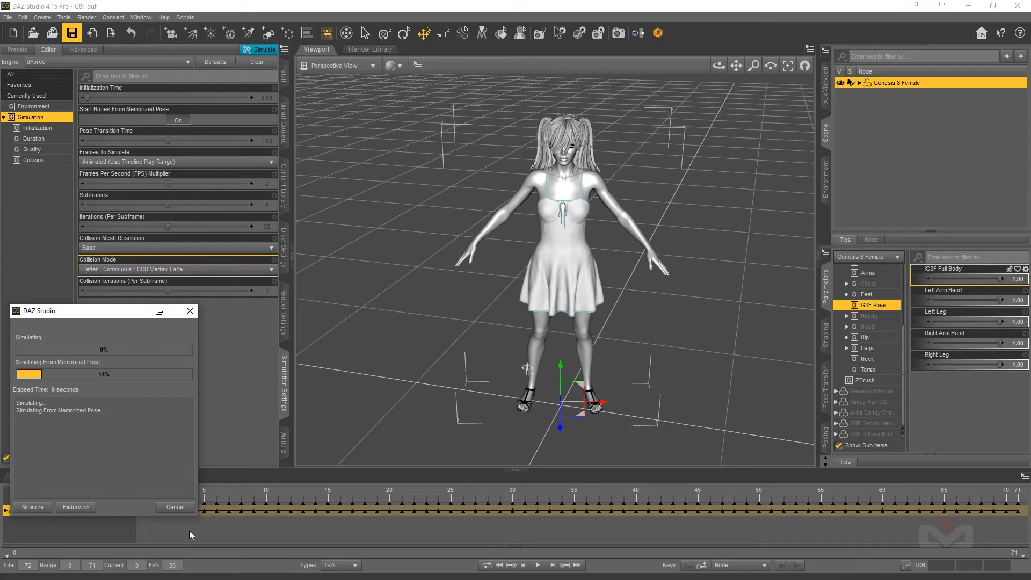
drag(107, 318, 108, 241)
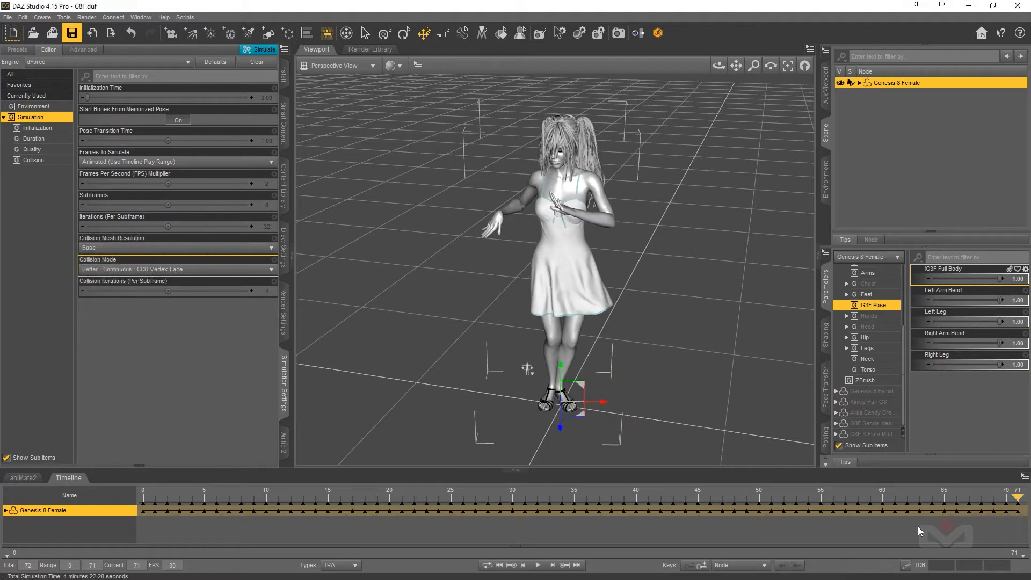
Step: Play back the simulated dress and hair from the first frame, rewind and save the scene again
click(500, 565)
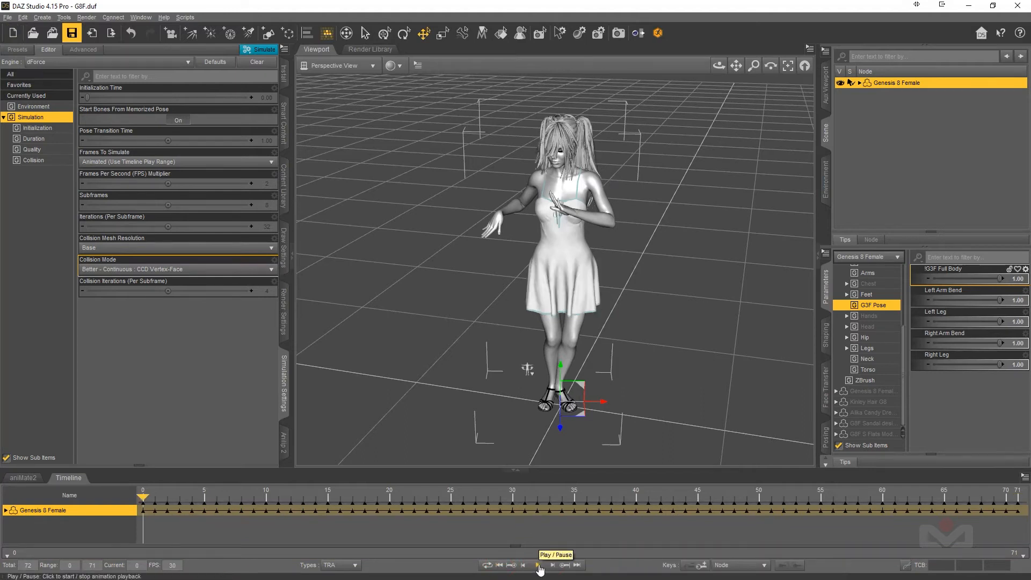
click(538, 566)
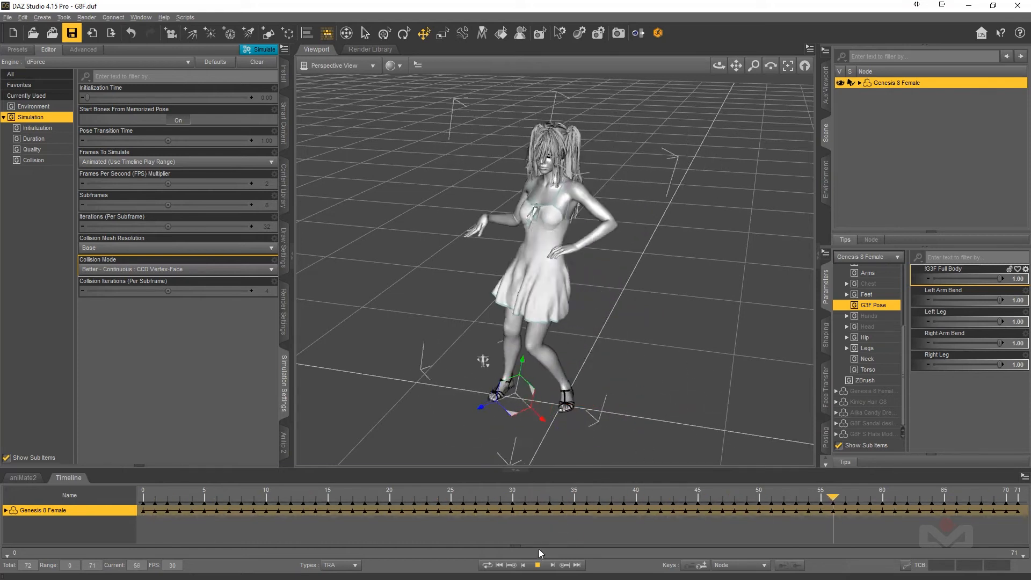
click(537, 565)
click(499, 565)
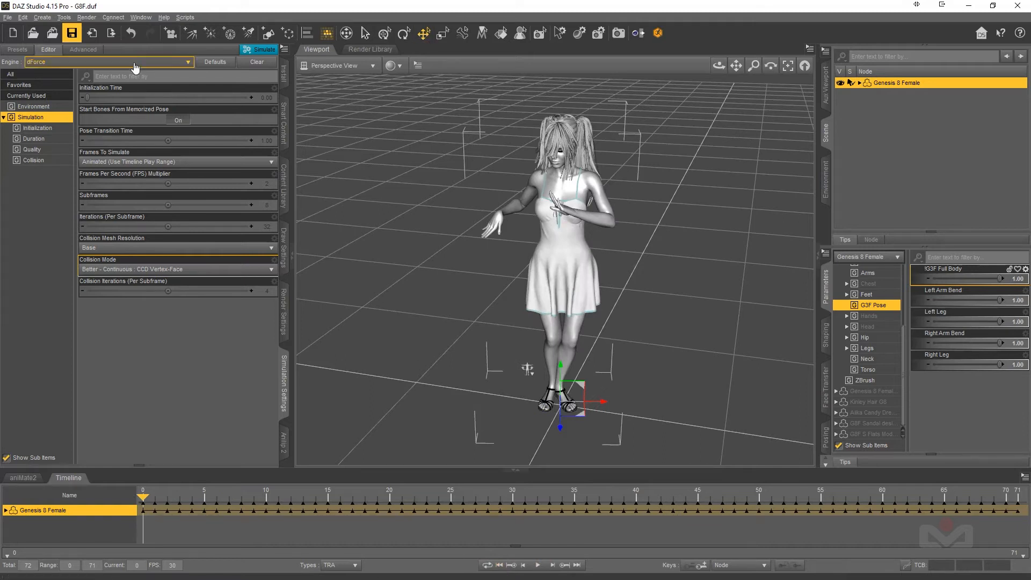
click(72, 34)
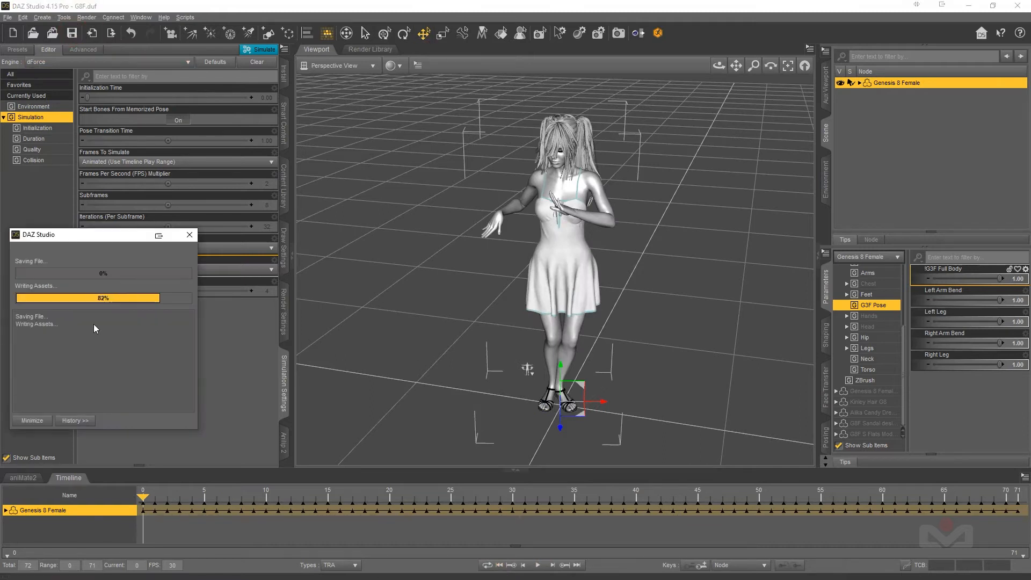
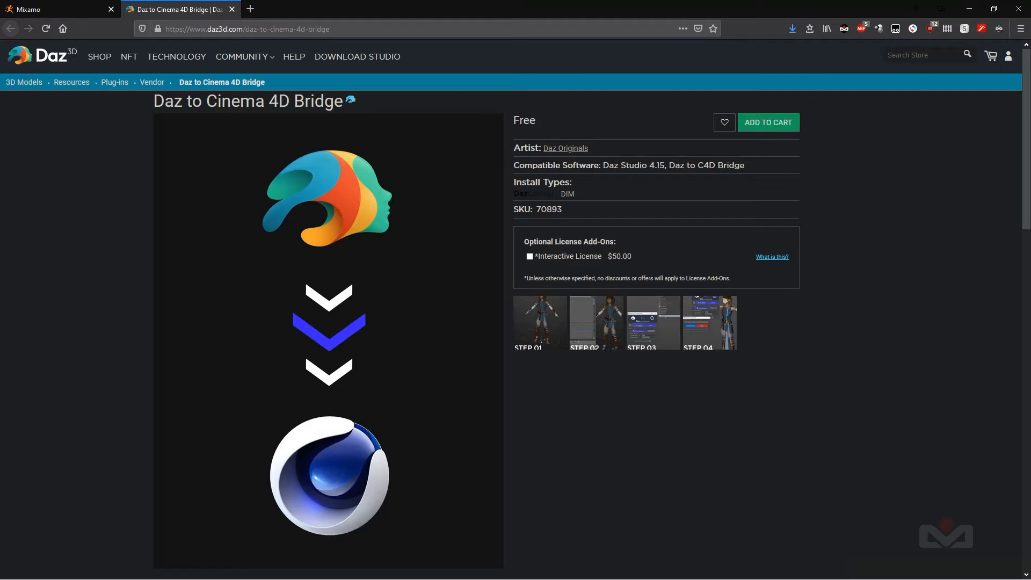
Step: Compare the store pages of the Daz to Cinema 4D Bridge and the Alembic Exporter, and return to DAZ Studio
key(alt+Tab)
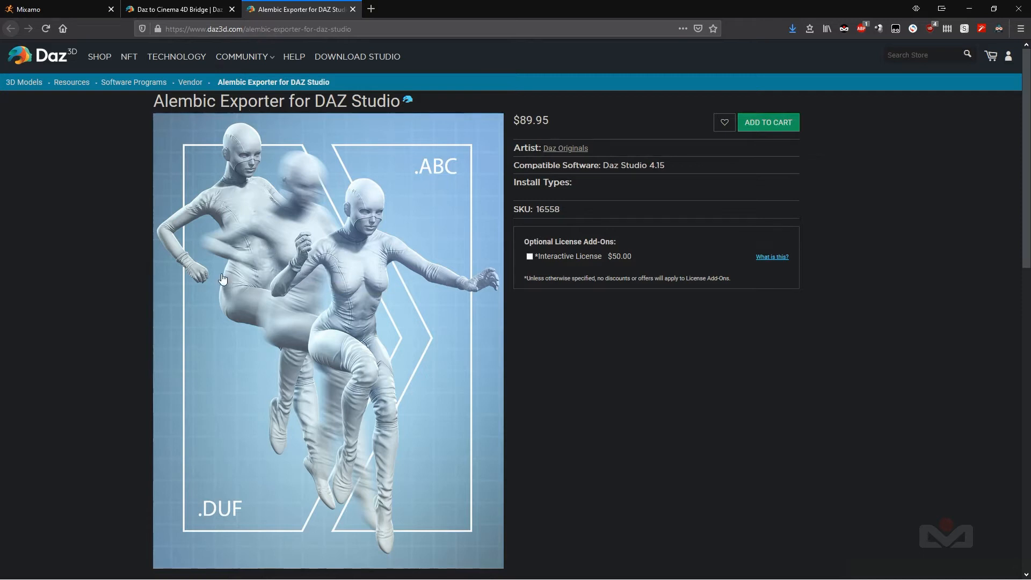
click(173, 10)
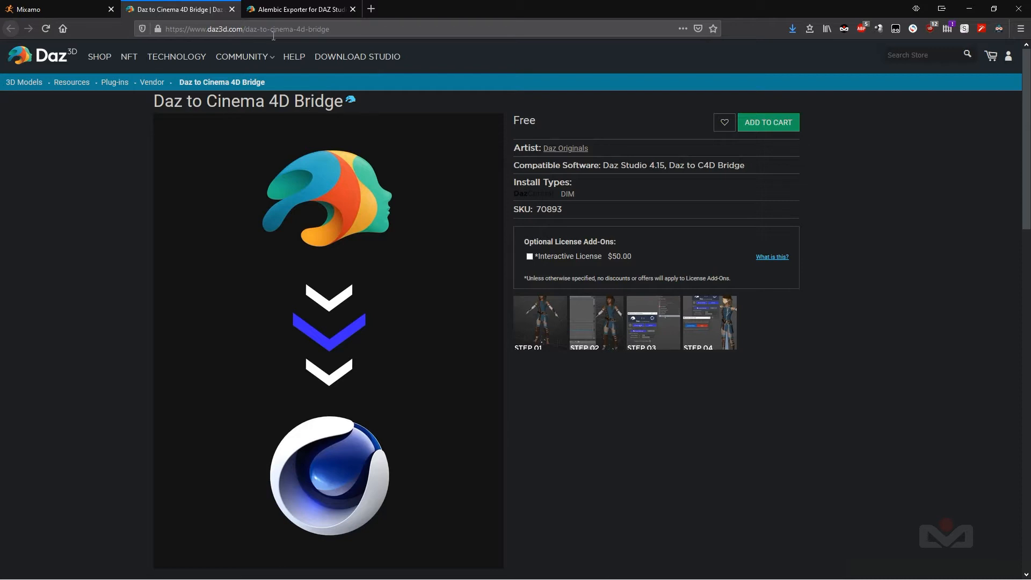
click(287, 9)
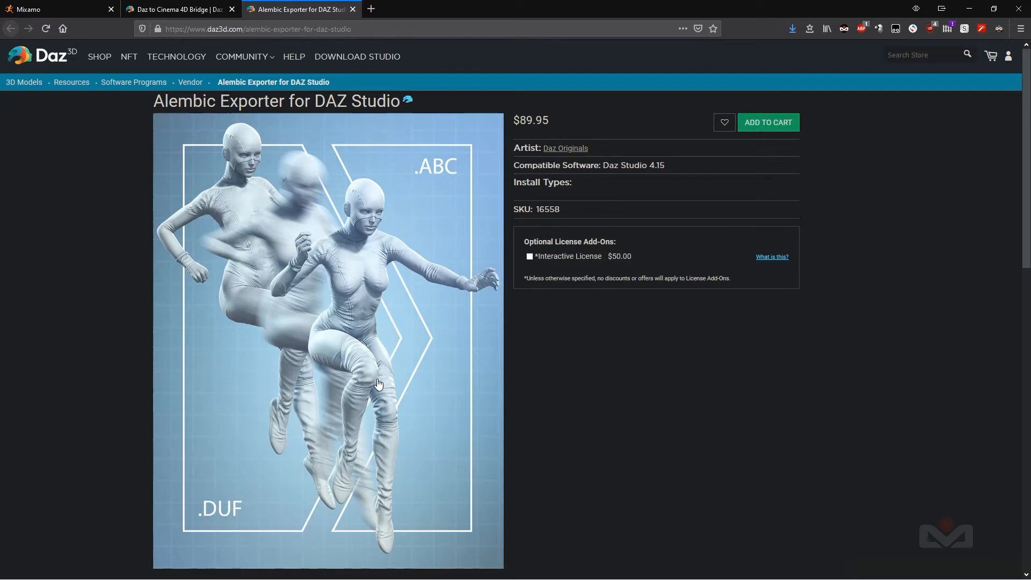
click(179, 10)
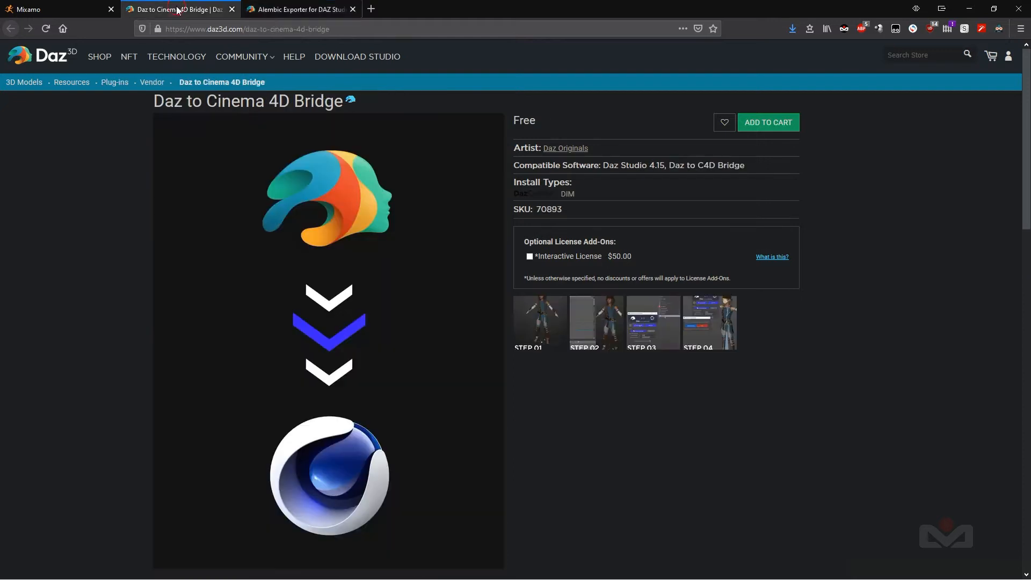
click(262, 11)
click(203, 10)
click(970, 9)
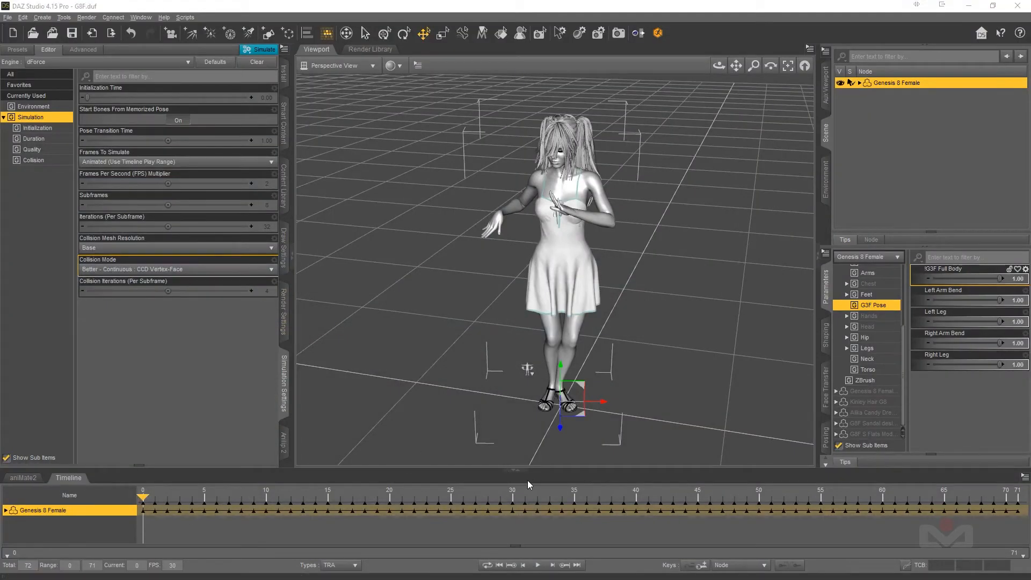
Step: Collapse the timeline and export the scene in Alembic (*.abc) format as G8F in the tuto folder, accepting the Alembic export options
click(515, 472)
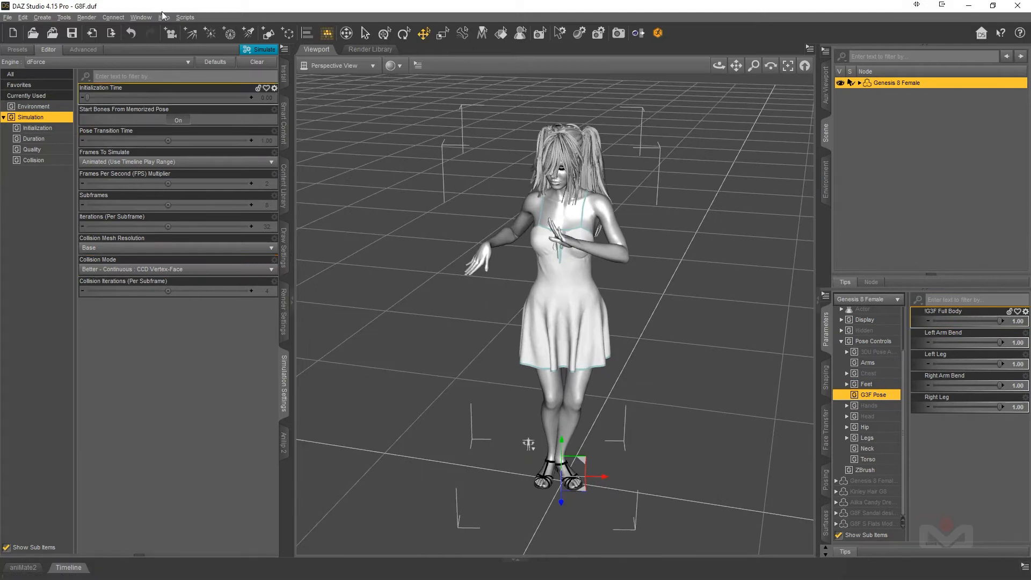
click(111, 33)
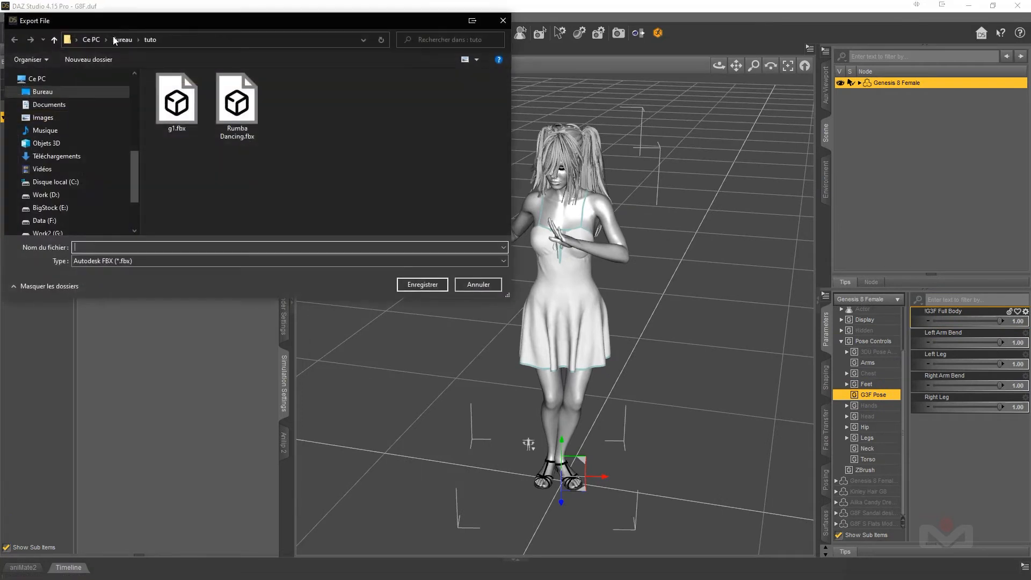
click(115, 261)
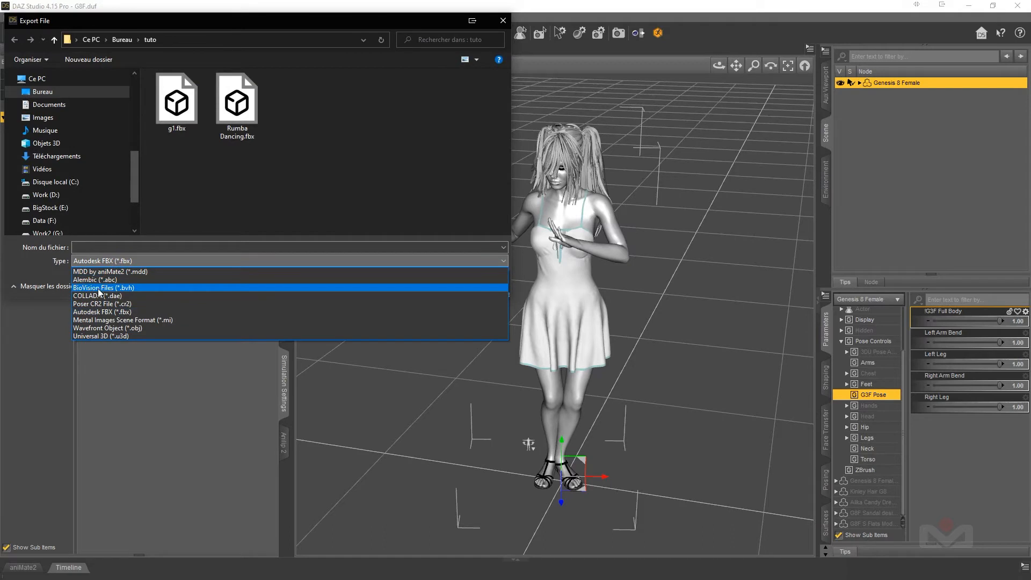
click(114, 279)
click(91, 248)
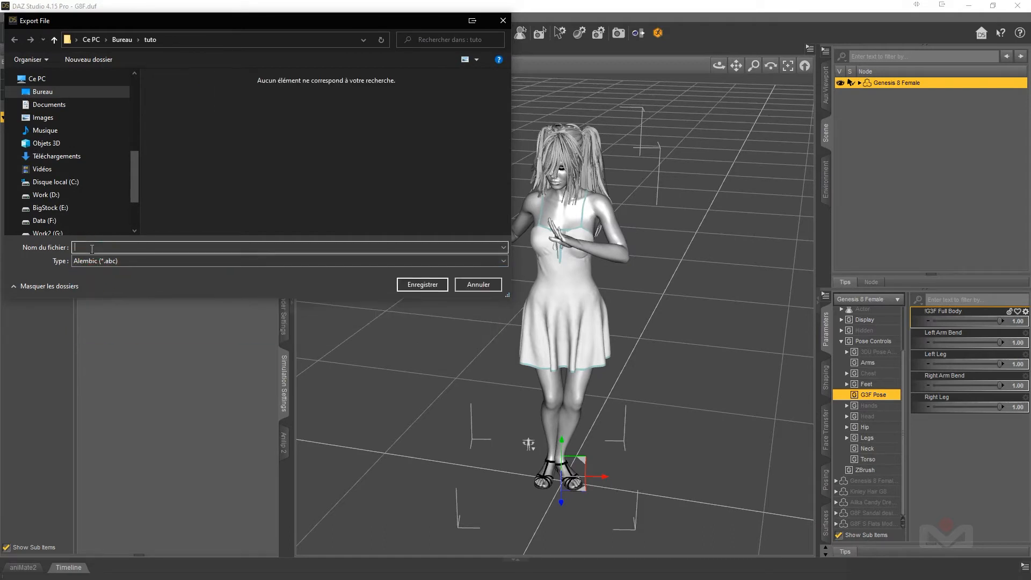
text(G8)
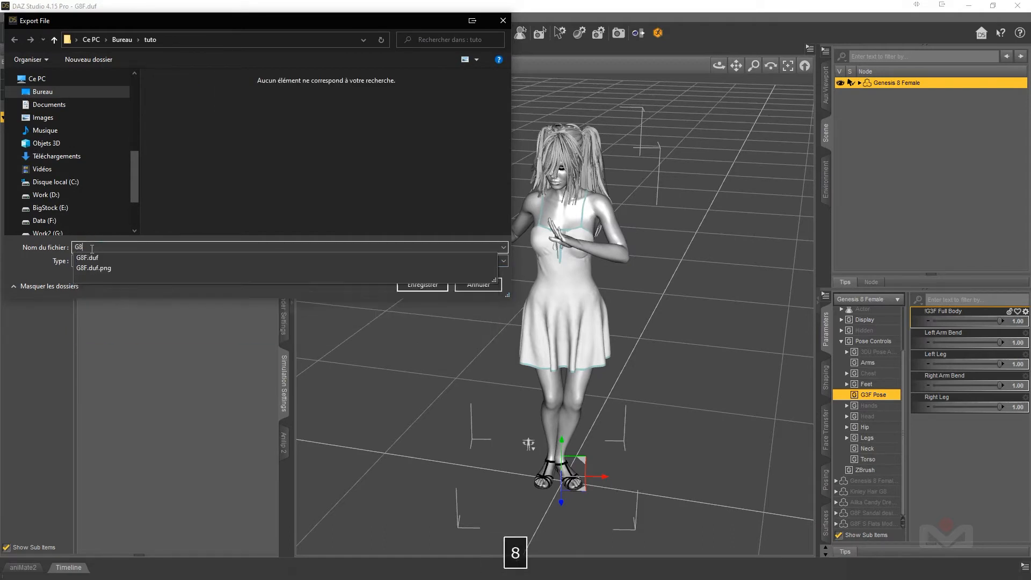
text(F)
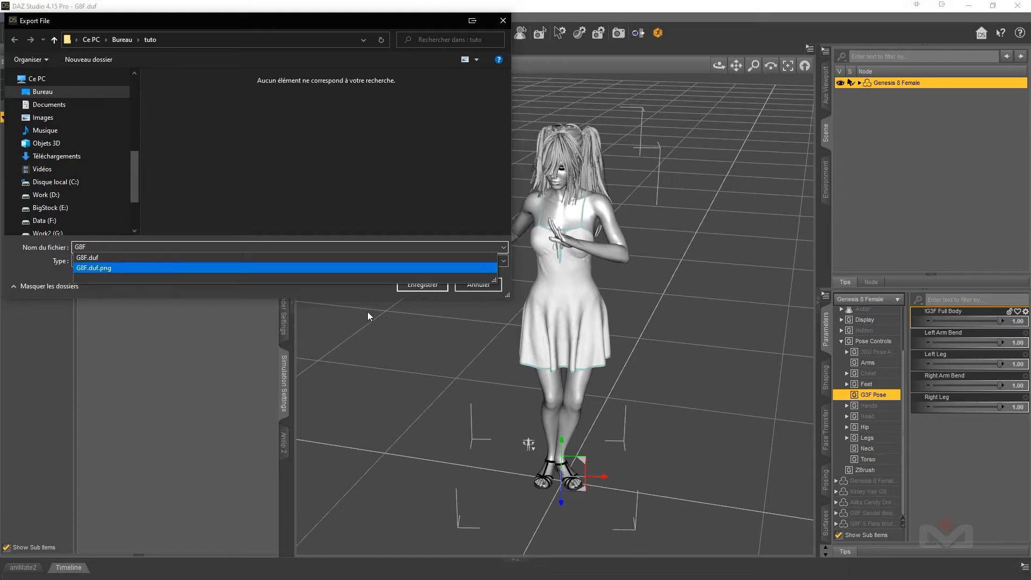
click(364, 293)
click(422, 283)
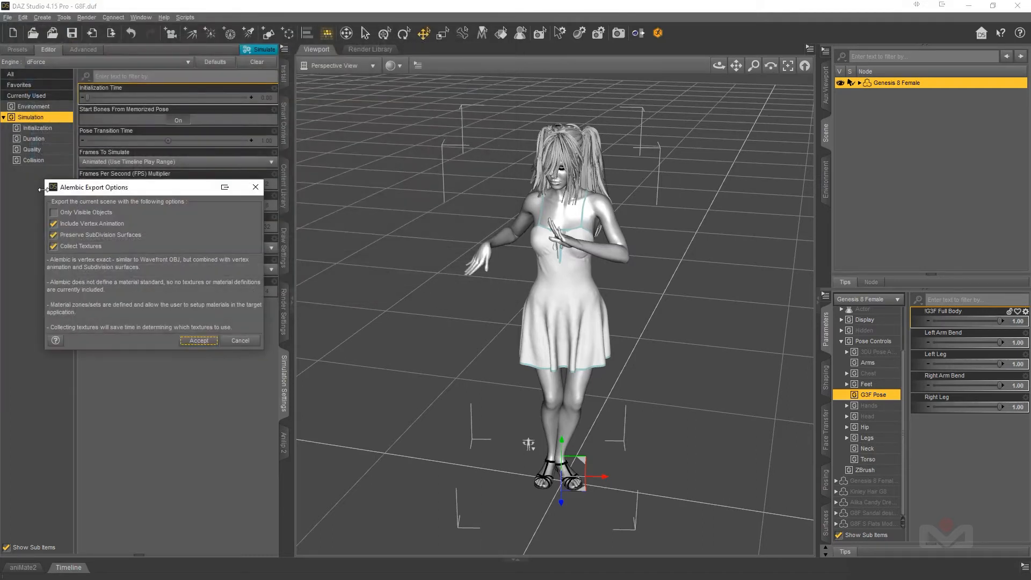
click(53, 223)
click(199, 342)
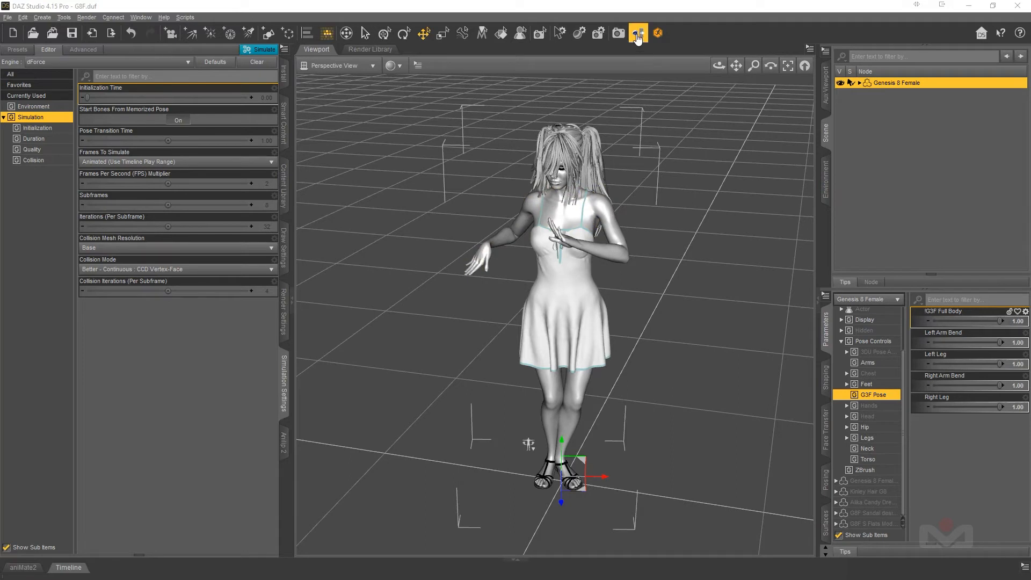
Step: Send the Genesis 8 Female character out with the Daz to Cinema 4D bridge script
click(186, 17)
mouse_move(200, 30)
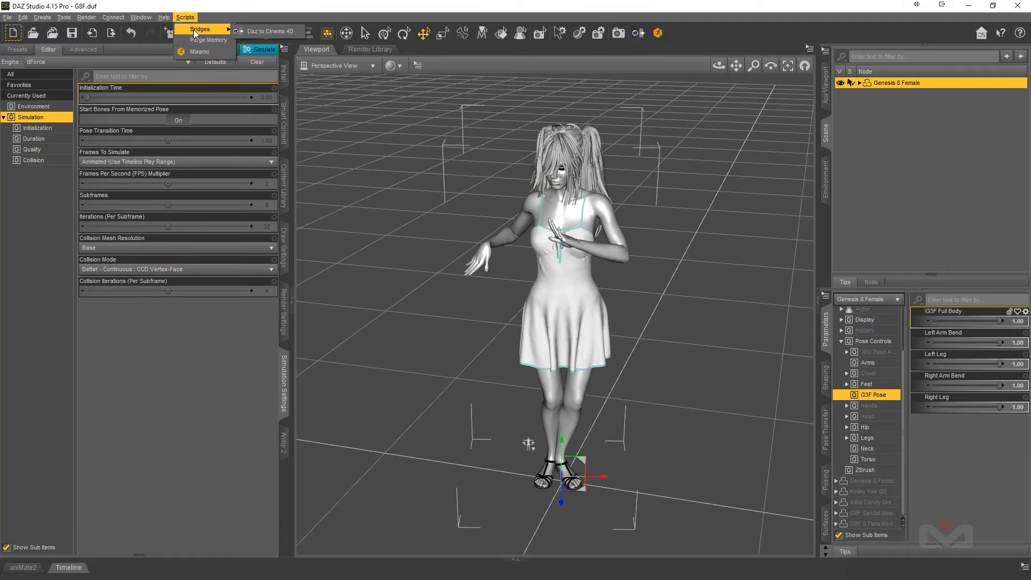
click(256, 31)
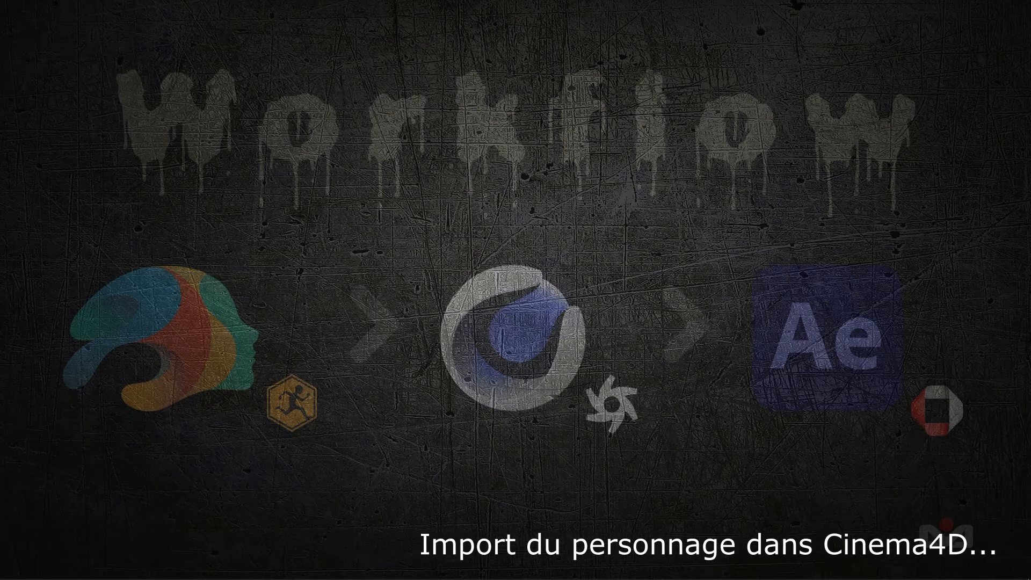
Step: Switch to CINEMA 4D, auto-import the character with the DazToC4D plugin and postpone saving the scene with textures
click(208, 572)
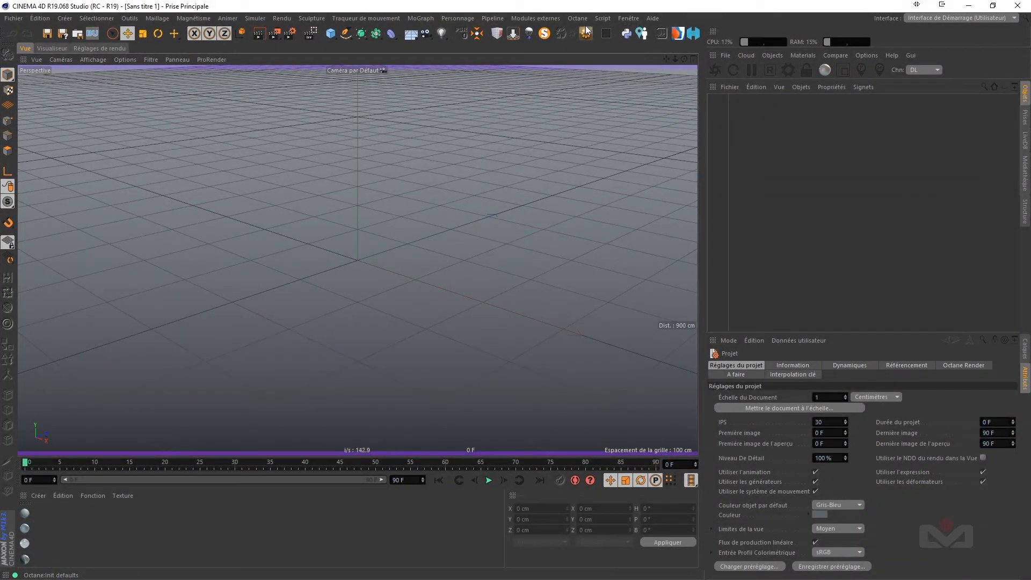
click(536, 18)
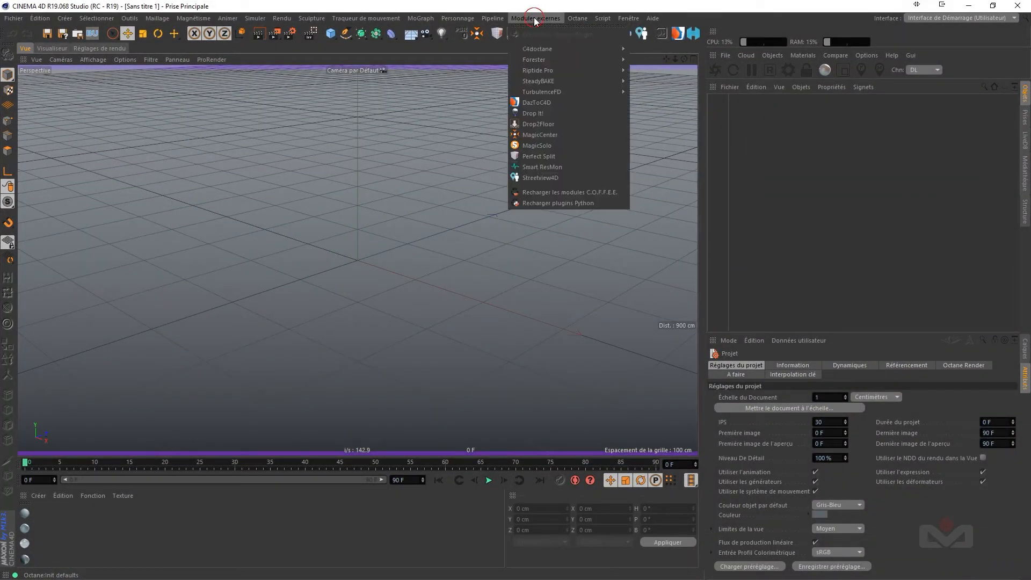
click(539, 104)
drag(480, 199, 273, 155)
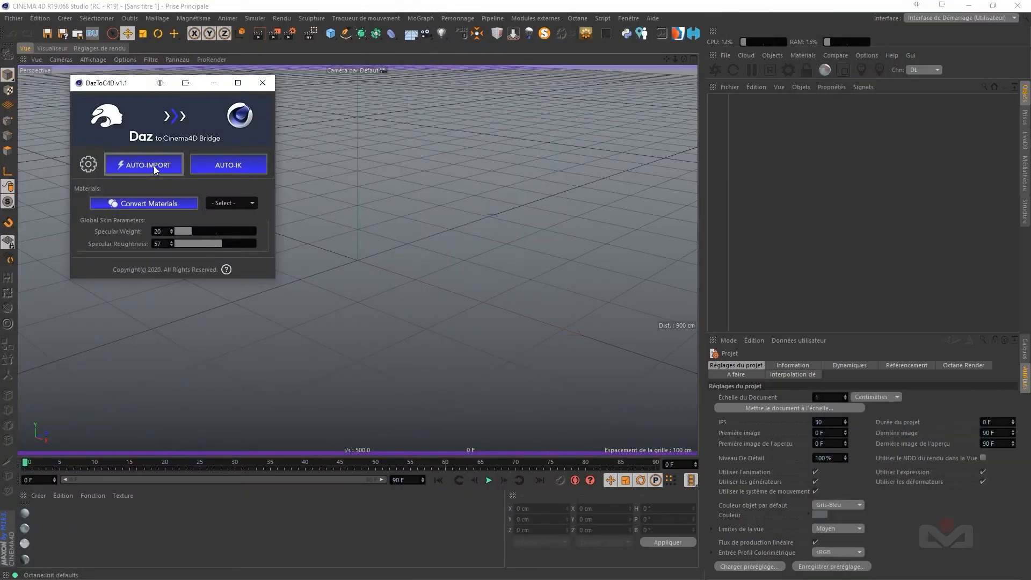
click(155, 167)
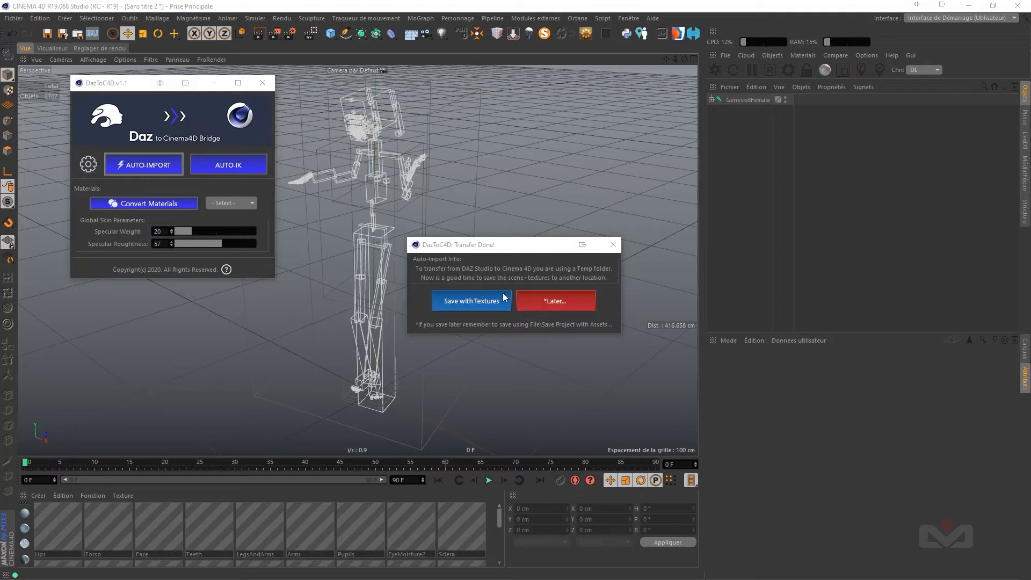
click(556, 301)
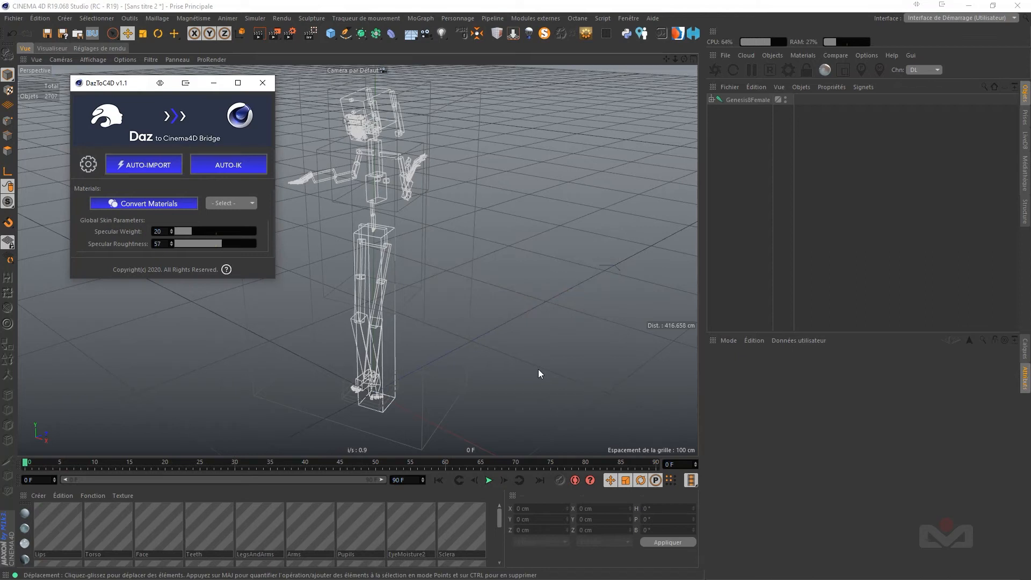
Step: Convert the character's materials to Octane with DazToC4D, confirm the conversion and close the plugin
click(144, 204)
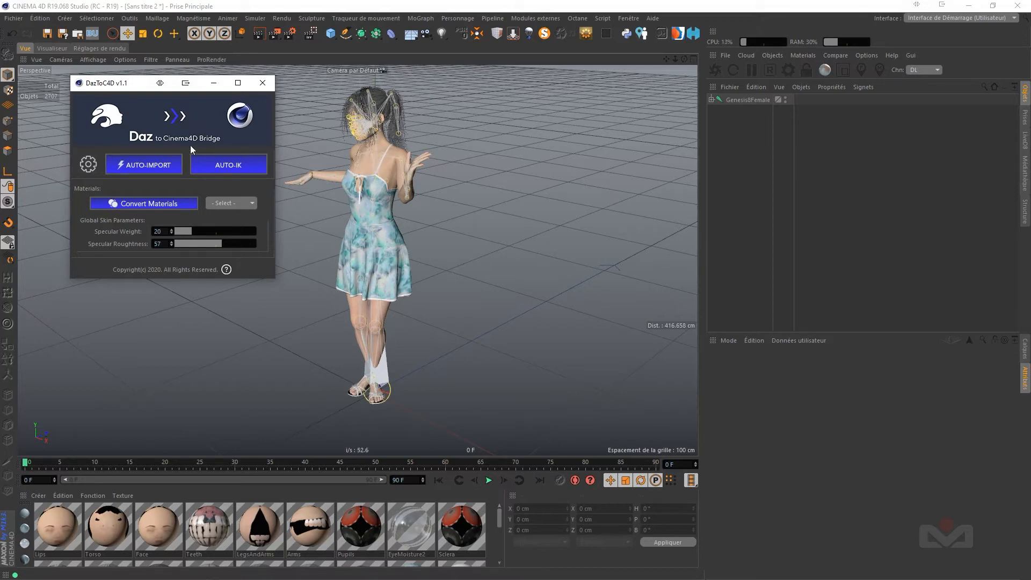
click(251, 204)
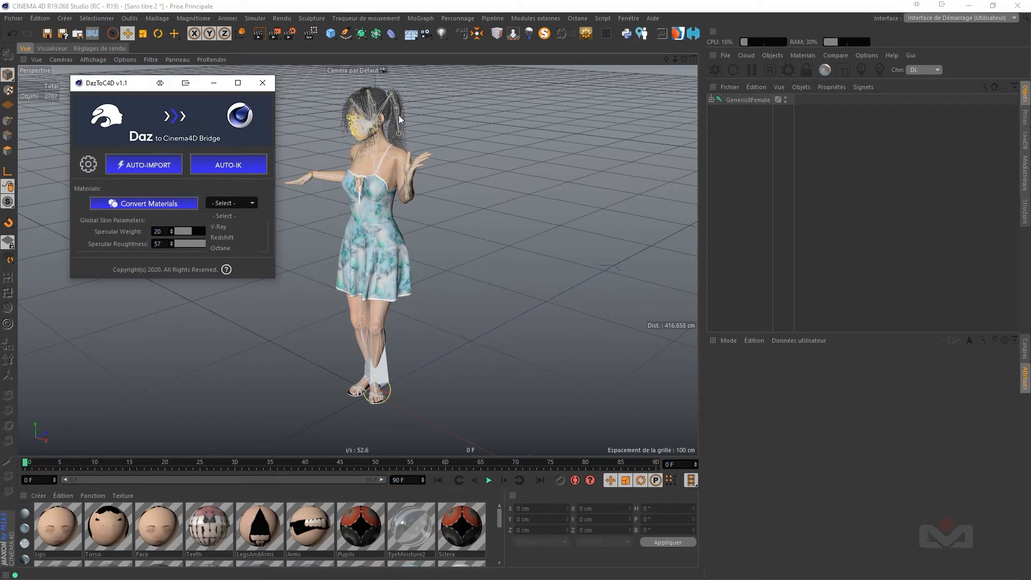
click(321, 253)
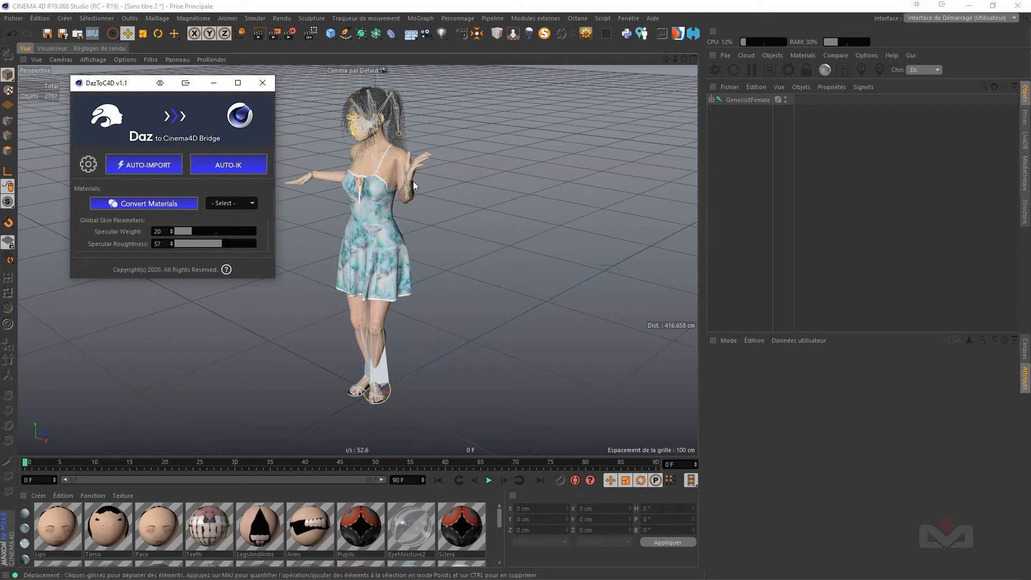
click(250, 203)
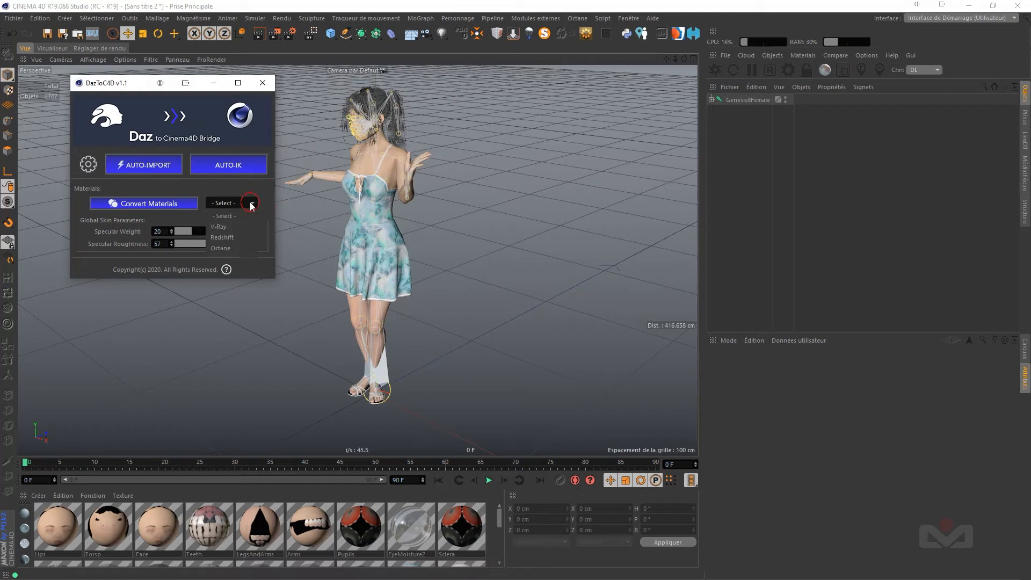
click(232, 248)
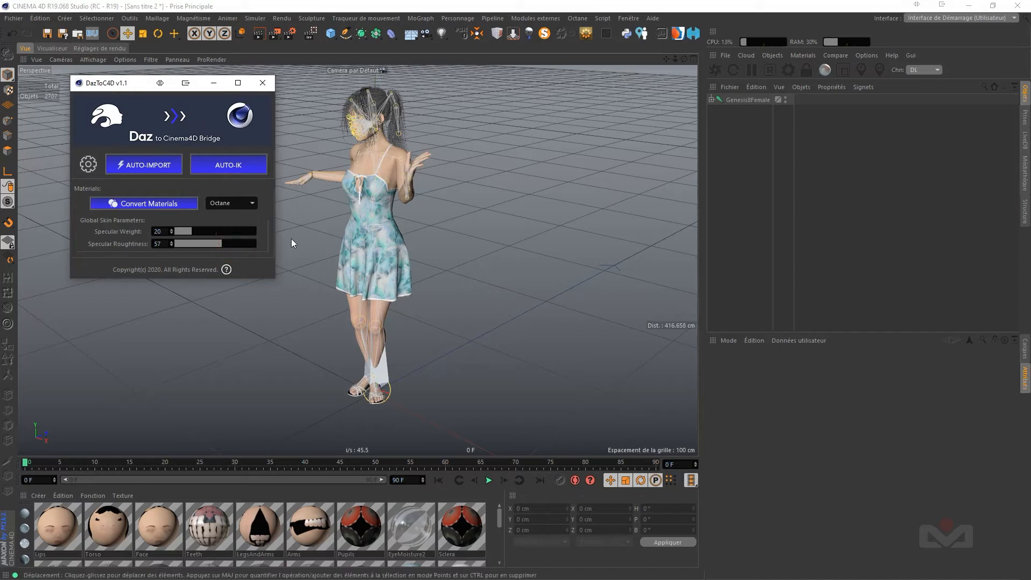
click(152, 203)
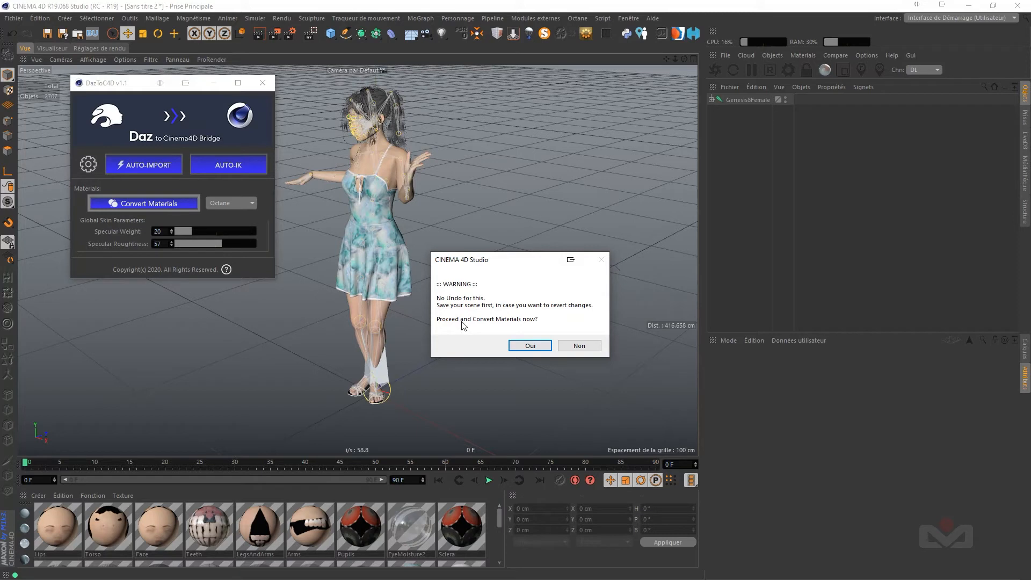
click(531, 345)
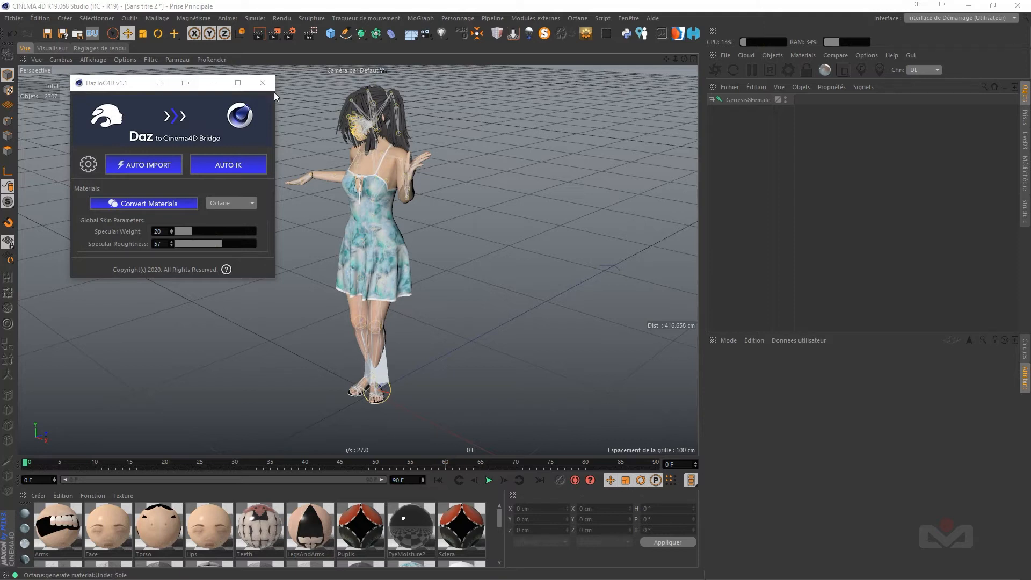
click(262, 83)
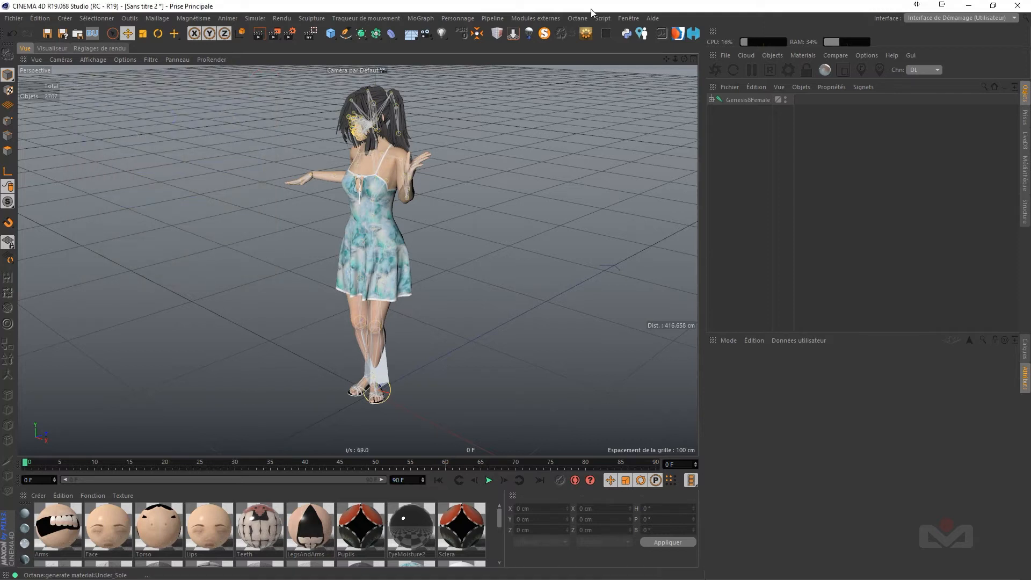
Step: Start the Octane Live Viewer render, dock it beside the perspective view and examine the character's eye up close
click(715, 70)
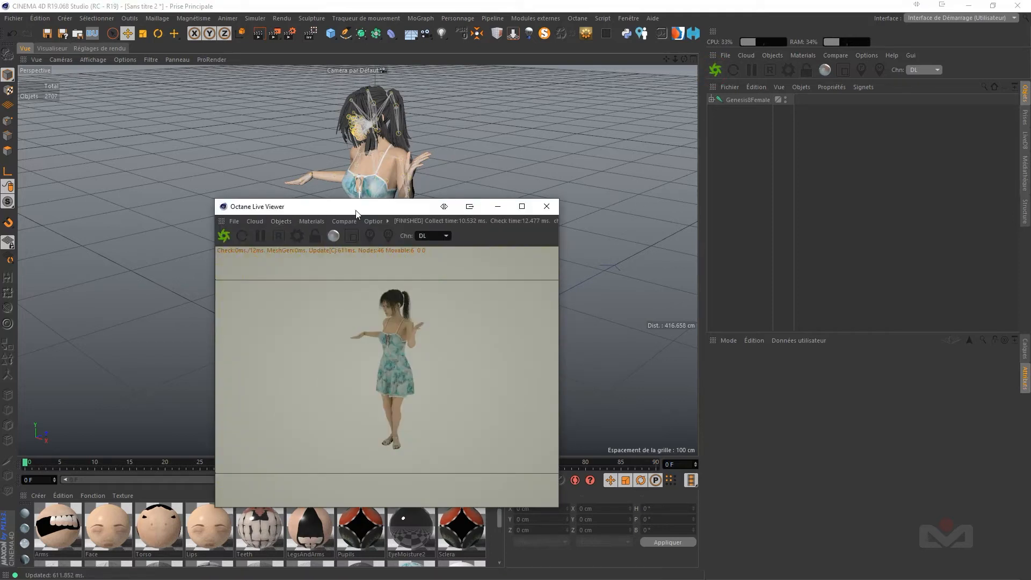
drag(221, 225, 692, 146)
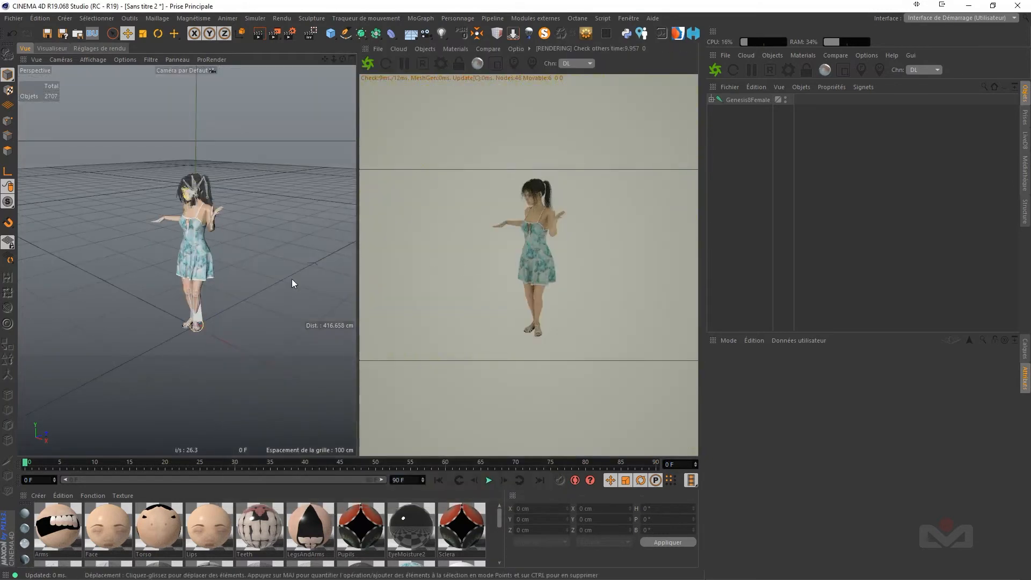
scroll(187, 181, up, 12)
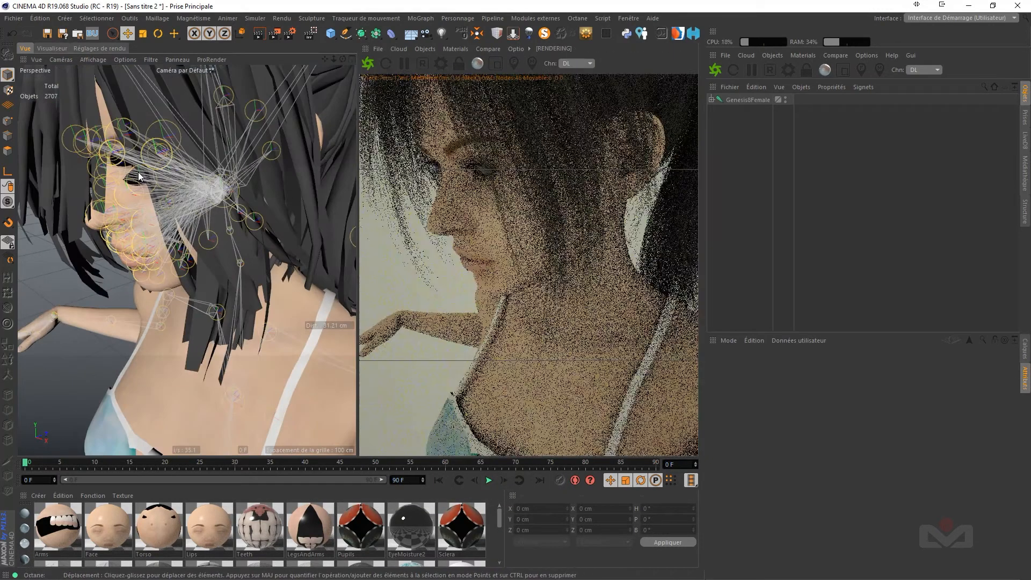
scroll(138, 176, up, 2)
scroll(186, 260, up, 6)
alt+drag(186, 260, 211, 275)
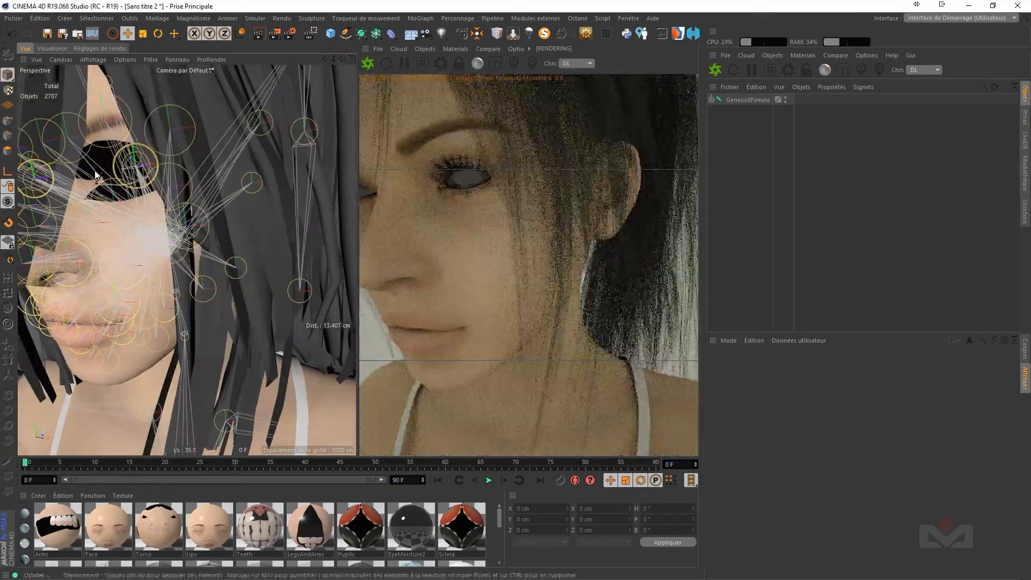
scroll(96, 174, up, 5)
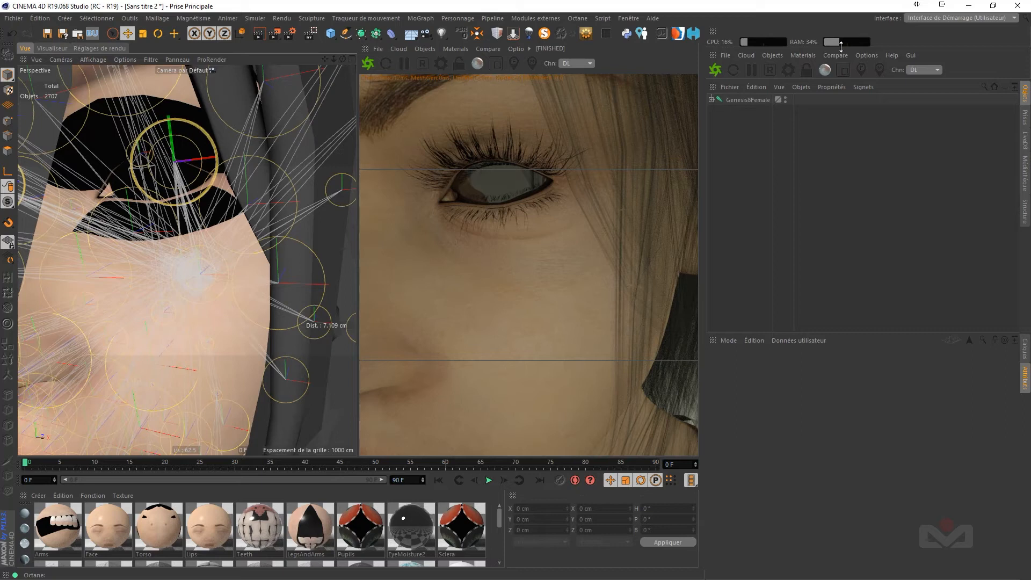
Step: Lower the ray epsilon to 0.00001 in the Octane kernel settings and close the settings
click(788, 70)
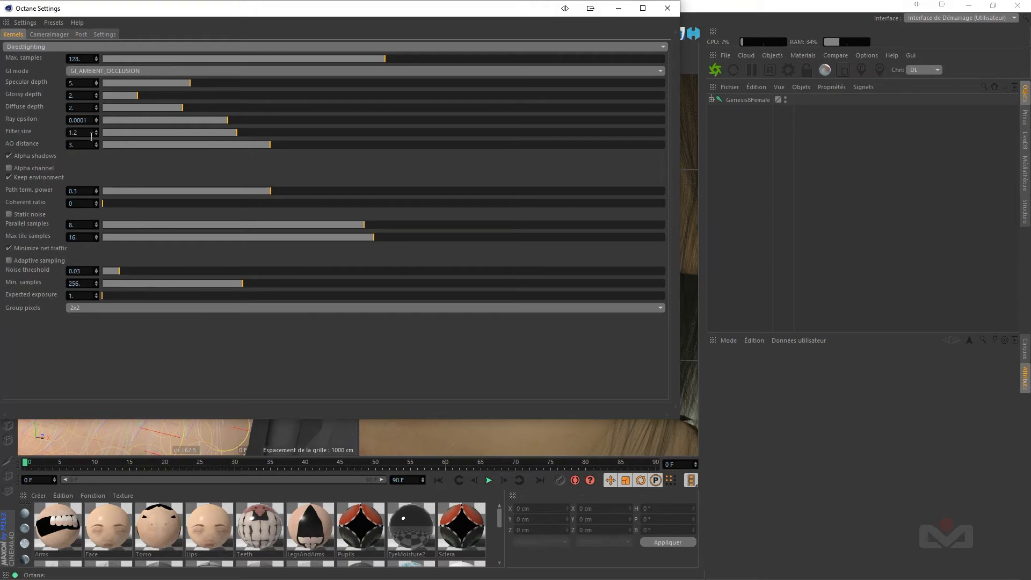
text(0)
key(Return)
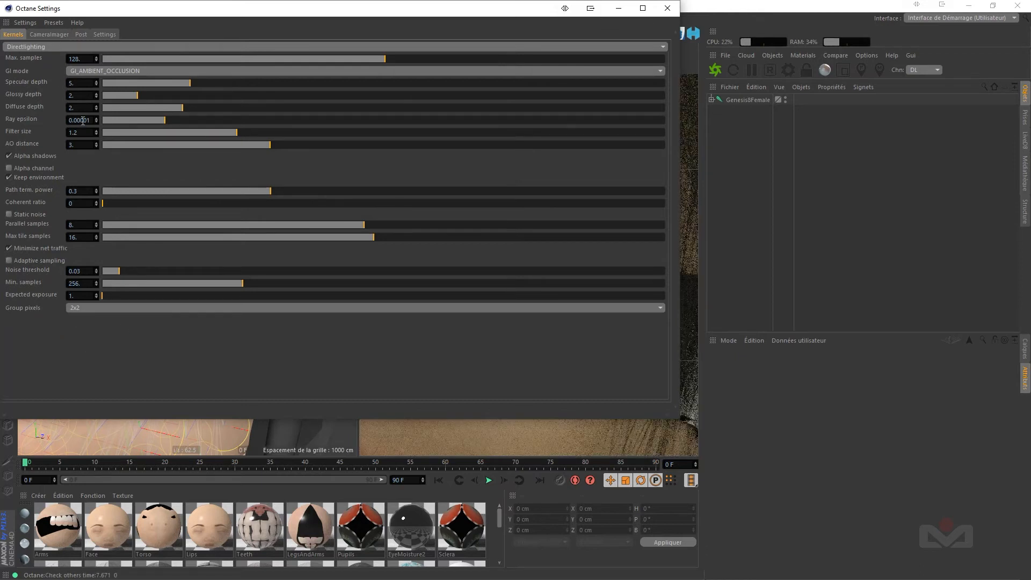
click(668, 8)
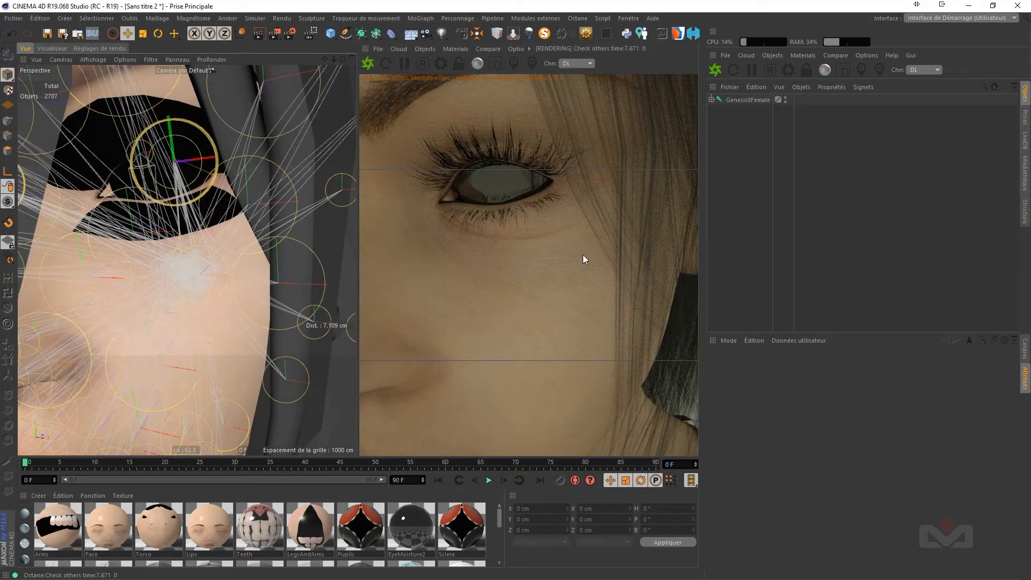
Step: Set the opacity float of the EyeMoisture2 material to 0
click(407, 531)
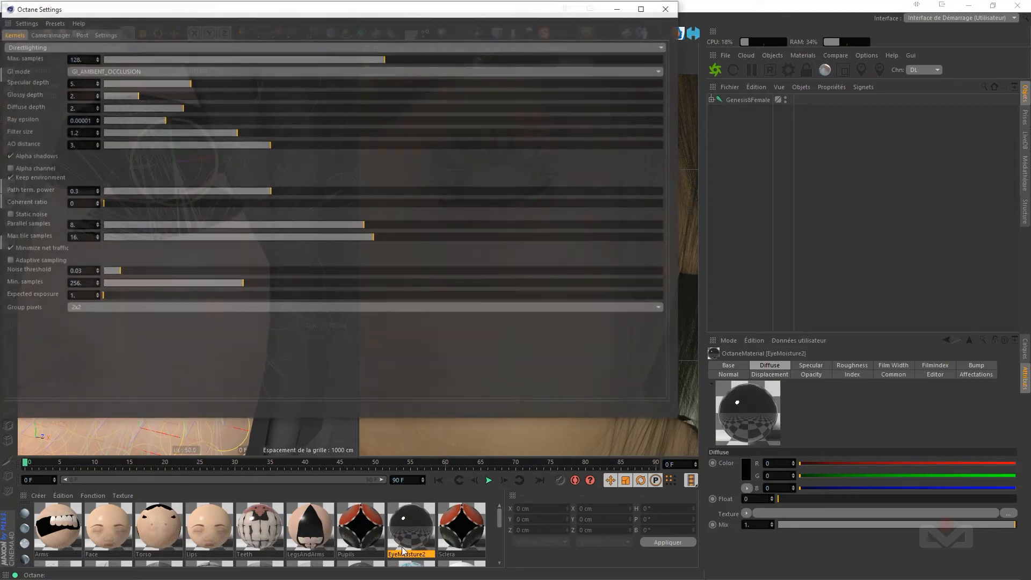
click(666, 8)
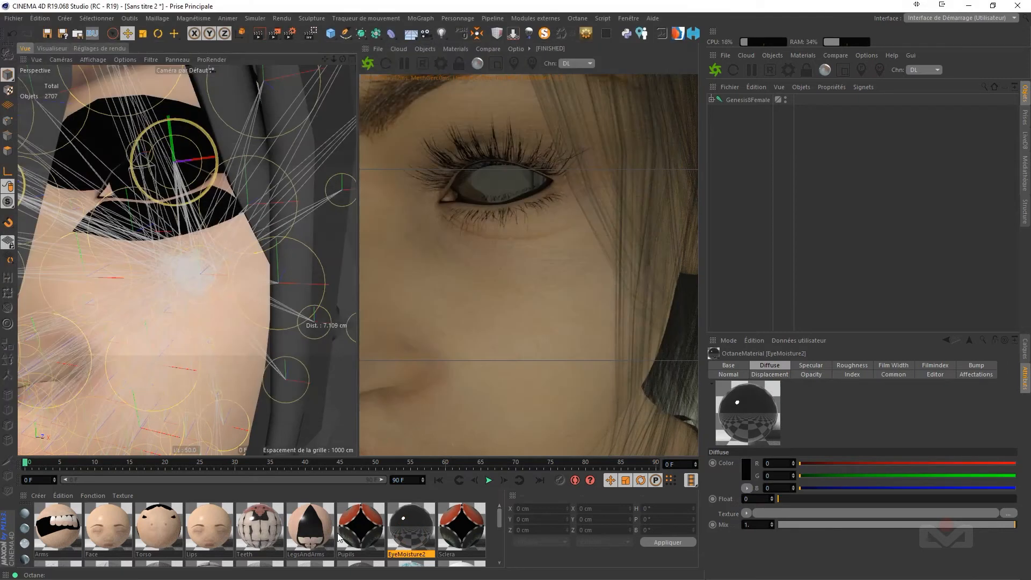
click(814, 376)
drag(1014, 504, 755, 503)
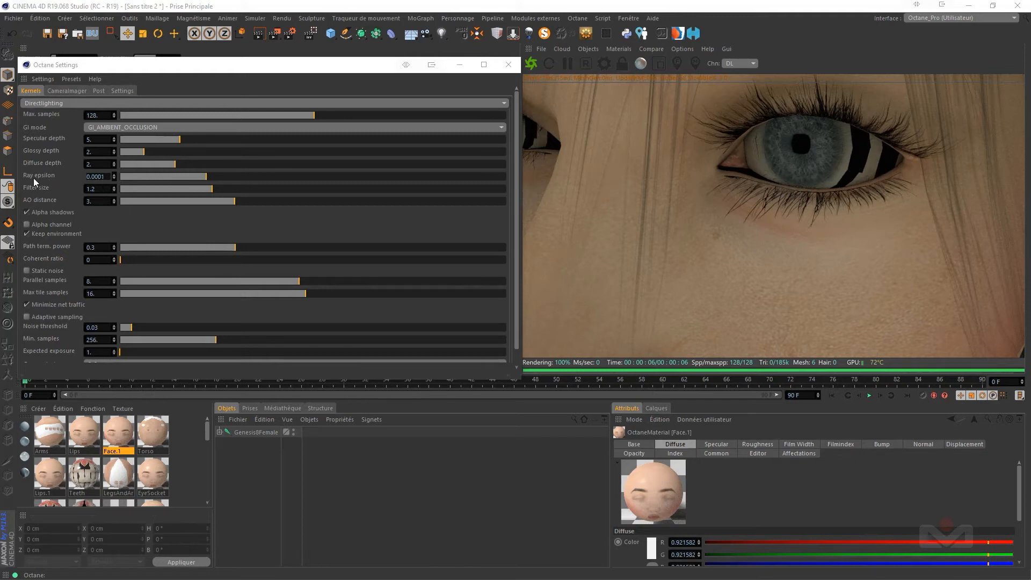
Step: Reduce the ray epsilon for the close-up render of the blue eye by adding another zero after the decimal point
click(98, 178)
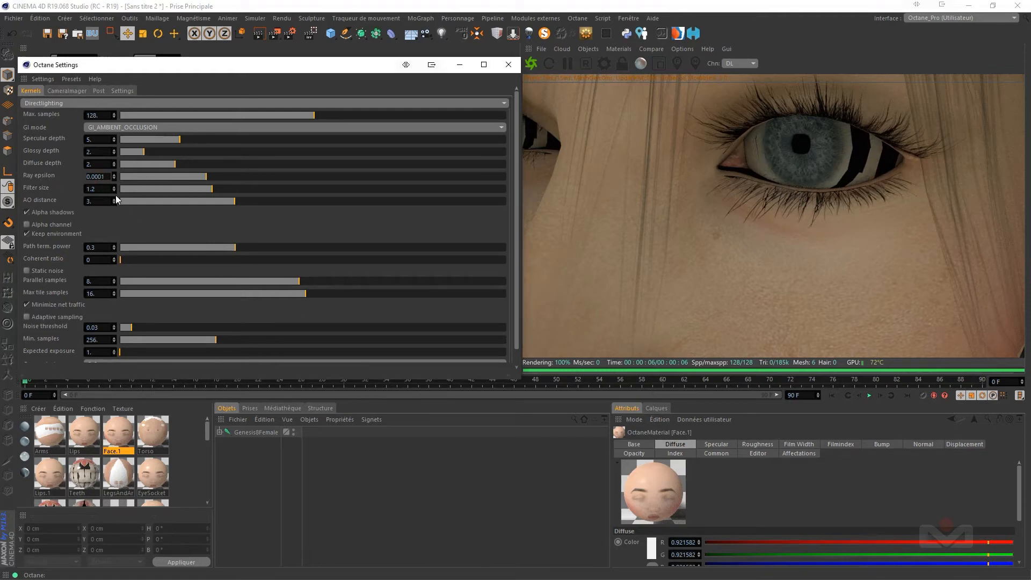
text(0)
key(Return)
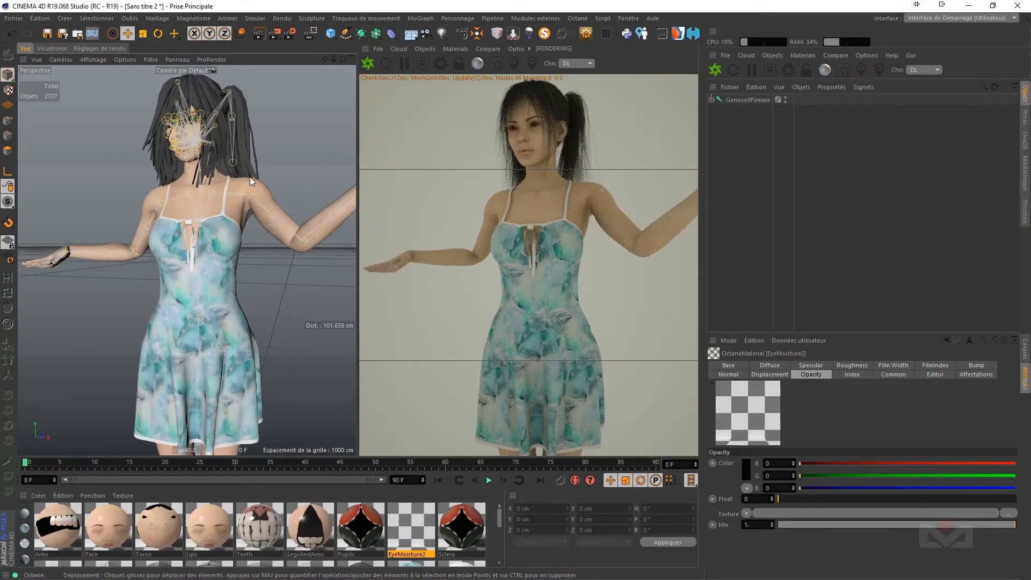
Step: Open the material editor, place the LegsAndArms material before Teeth and select the five skin materials from Arms to LegsAndArms
double_click(111, 528)
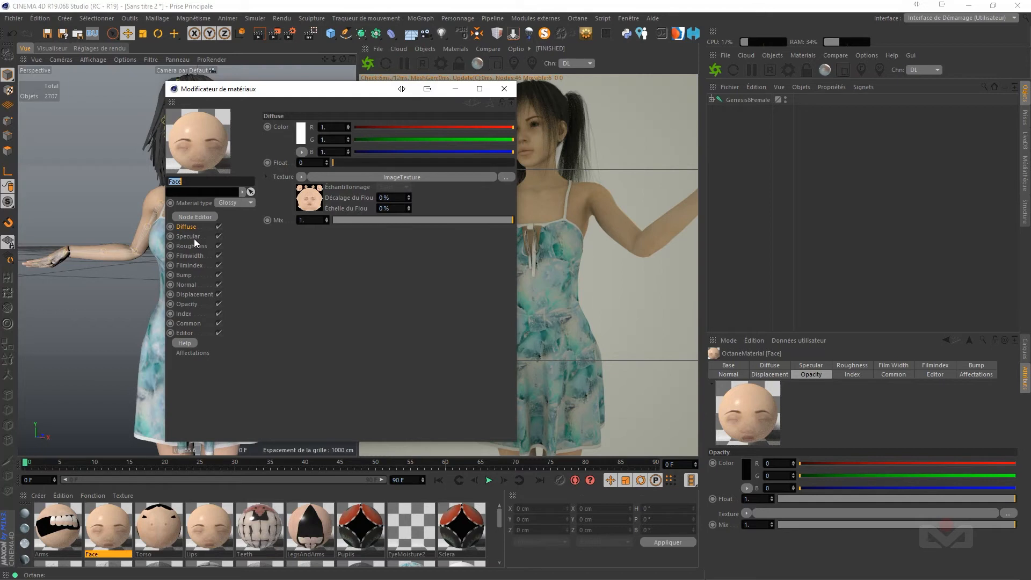
click(305, 527)
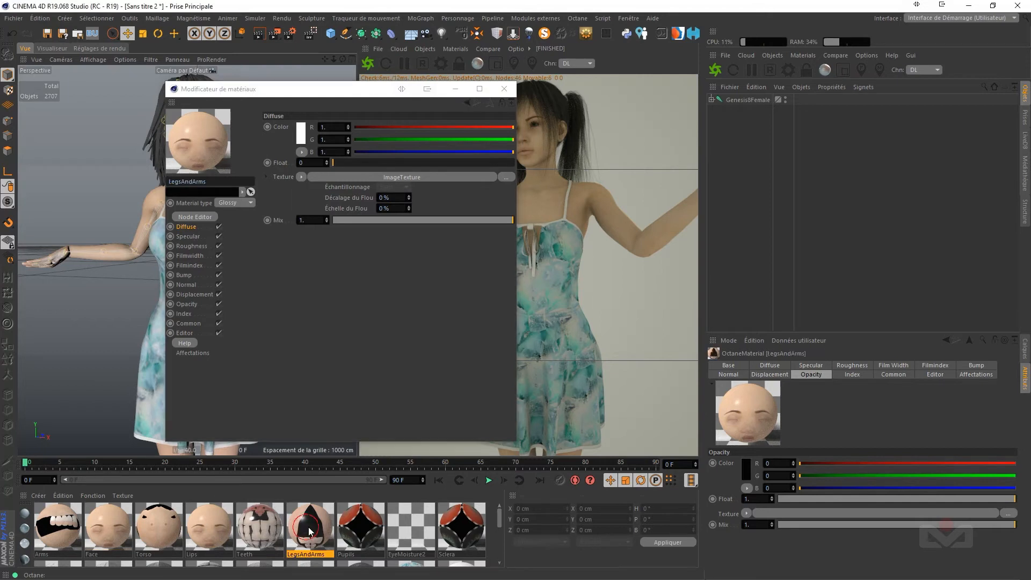
drag(305, 527, 239, 547)
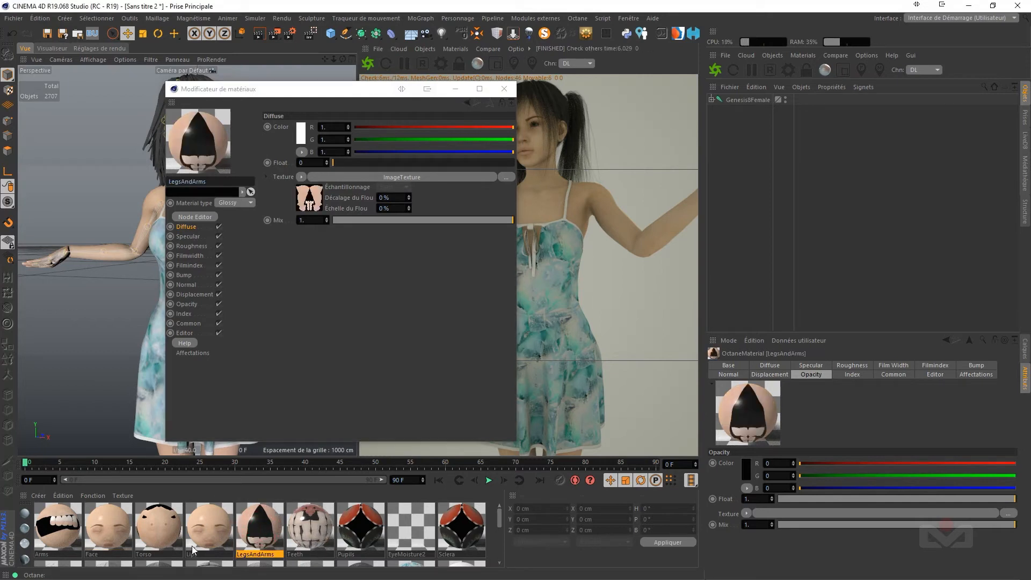
click(54, 537)
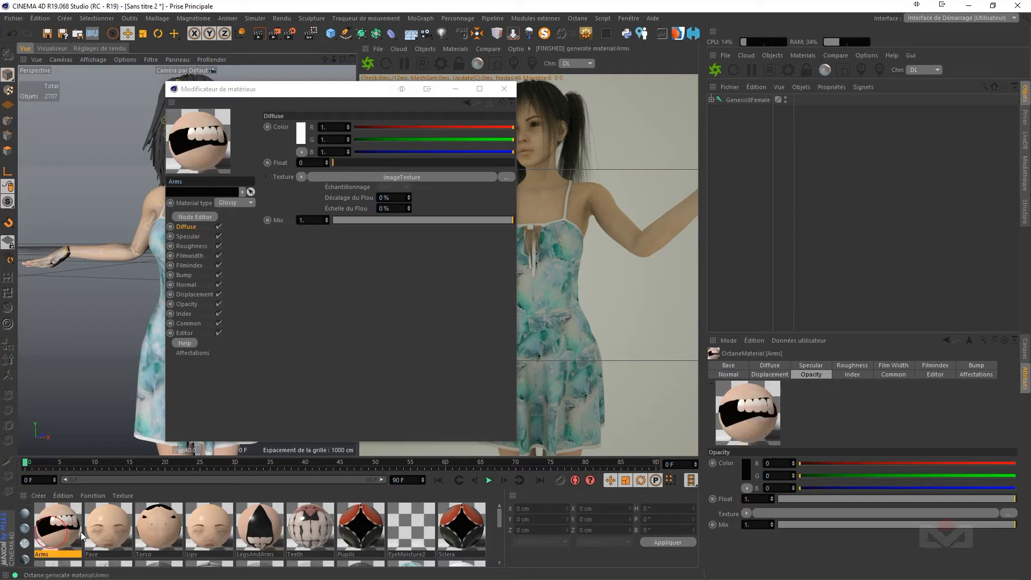
shift+click(263, 535)
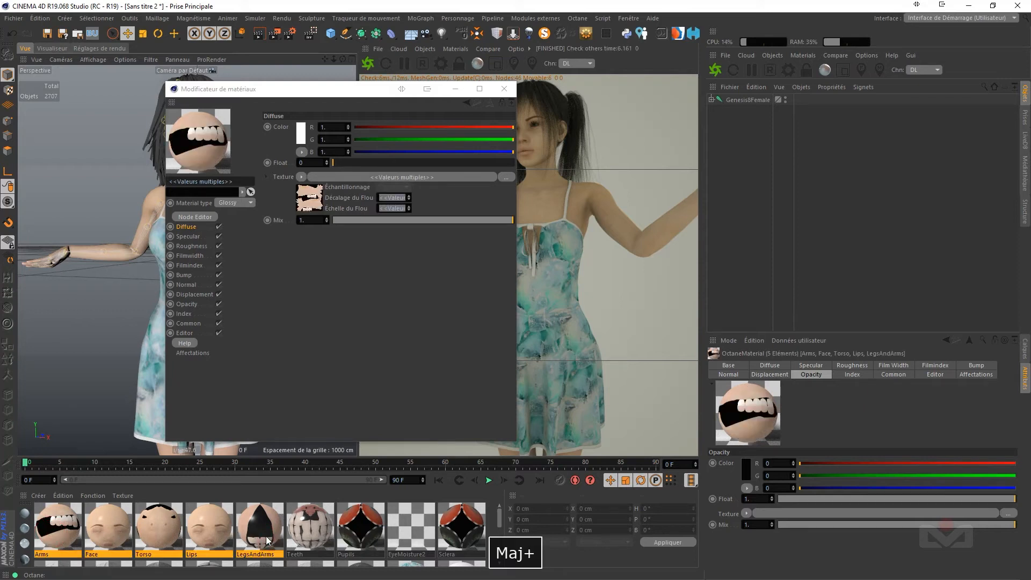
Step: Set the specular float of the five selected skin materials to 0.3
click(194, 236)
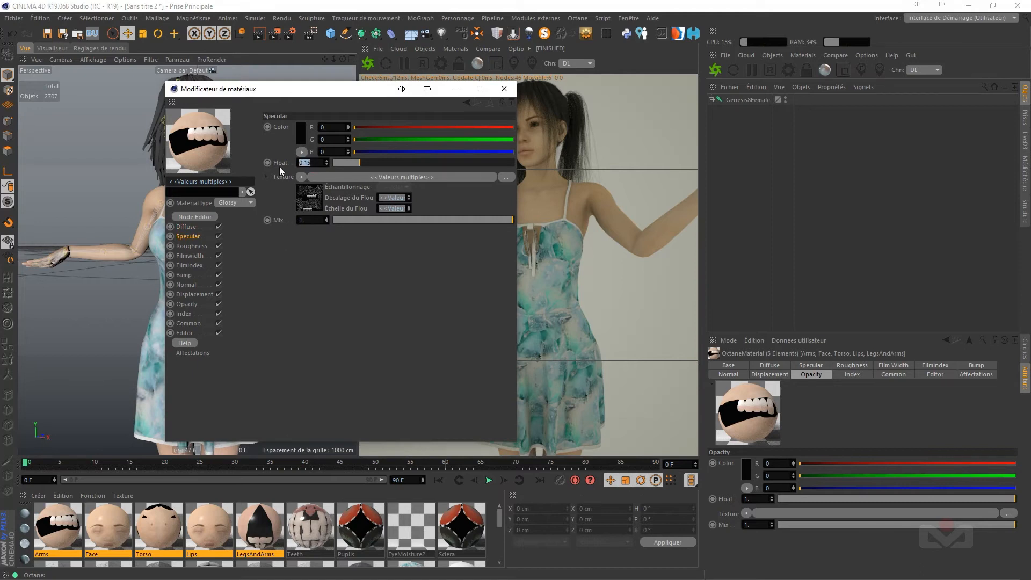
text(0.3)
key(Return)
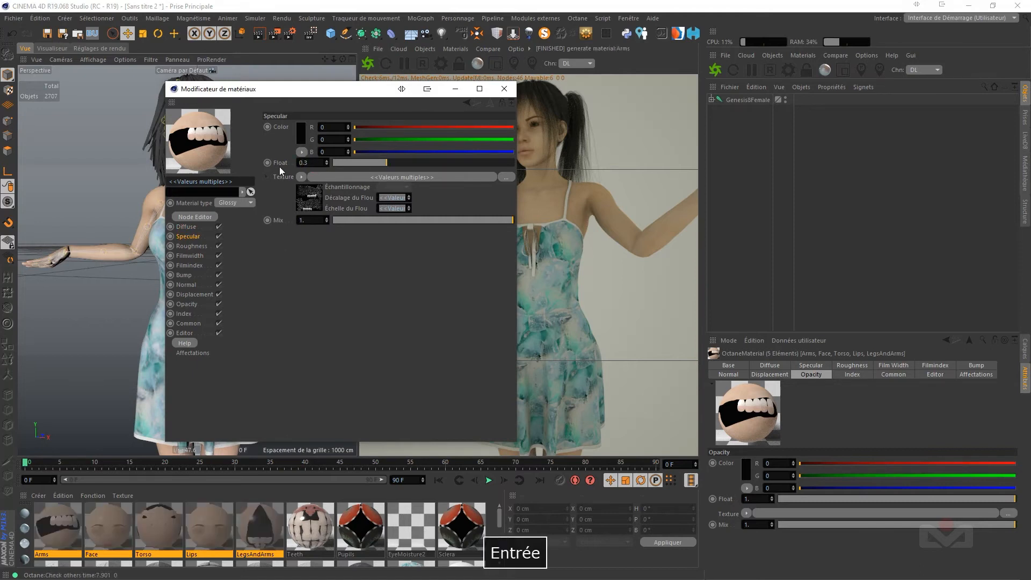
Step: Set the roughness float of the five selected skin materials to 0.4
click(192, 247)
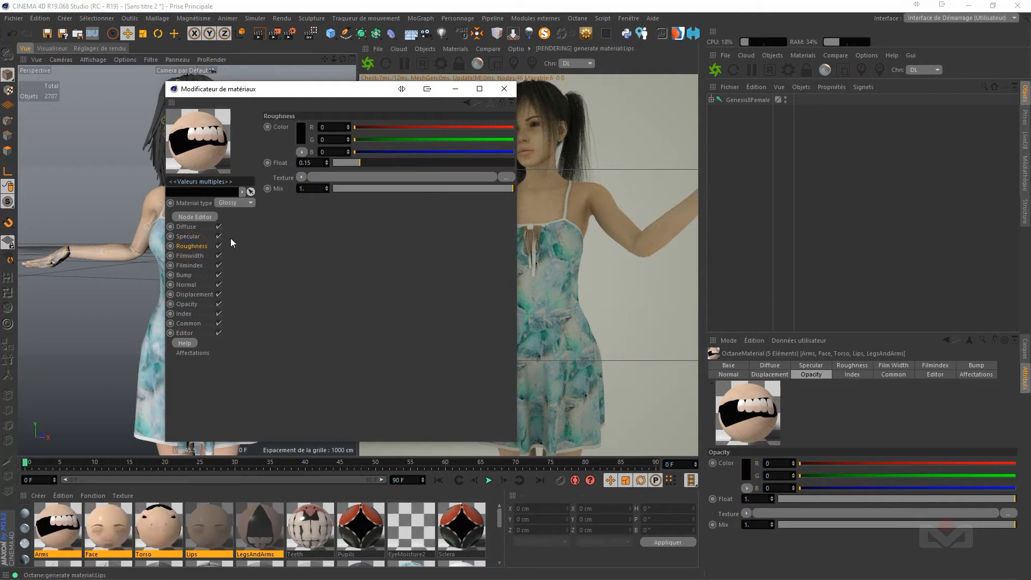
click(314, 162)
drag(314, 163, 258, 172)
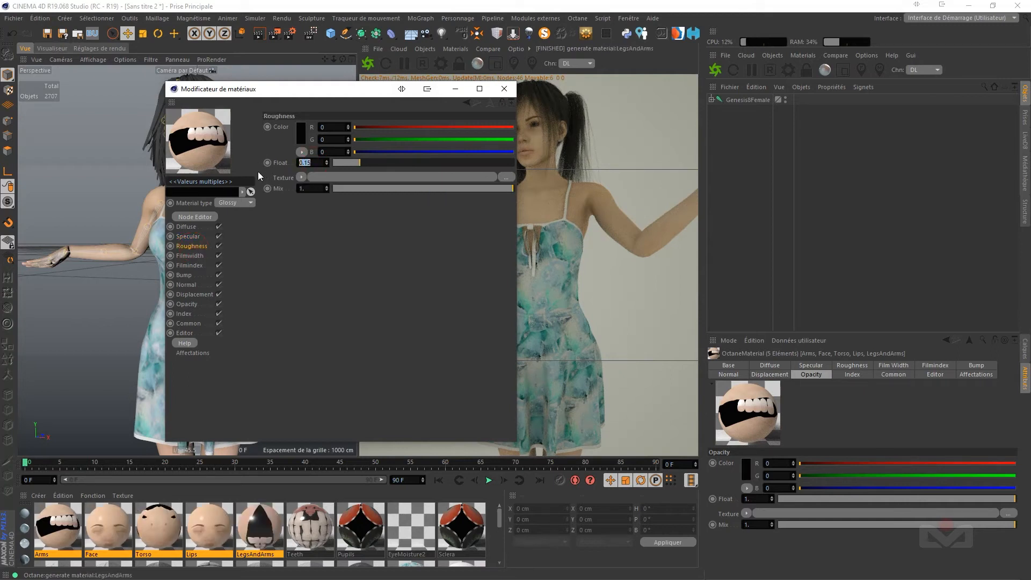
text(0.4)
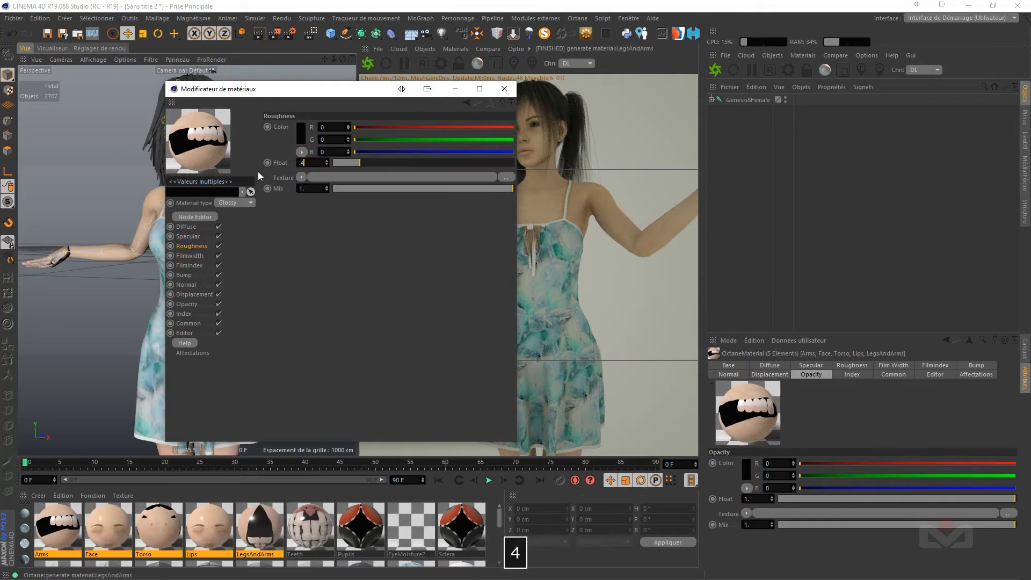
key(Return)
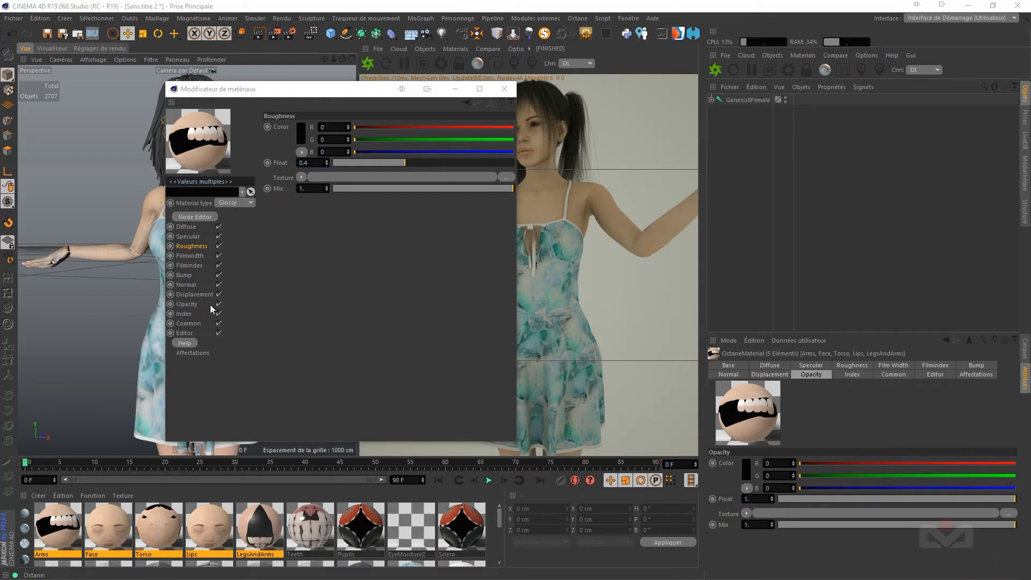
Step: Open the Octane Node Editor and set the gamma of the LegsAndArms diffuse image texture to 3
click(195, 216)
drag(397, 234, 448, 111)
click(371, 230)
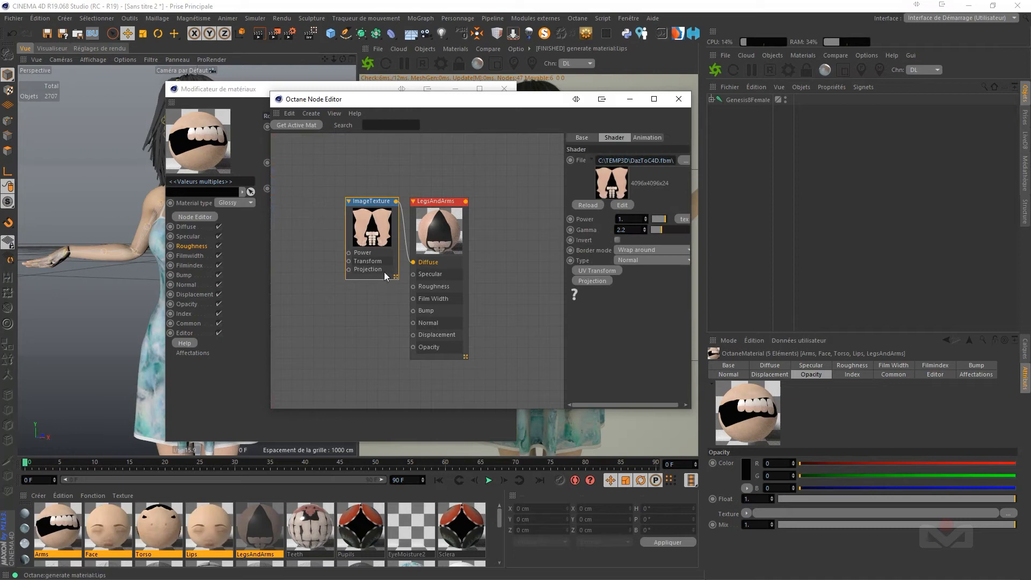
click(633, 228)
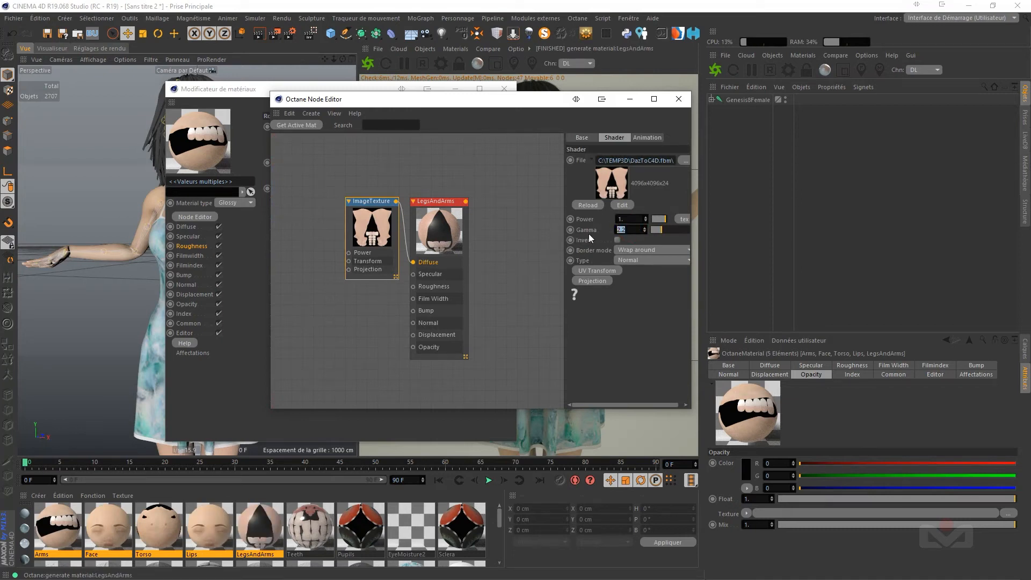
text(3)
key(Return)
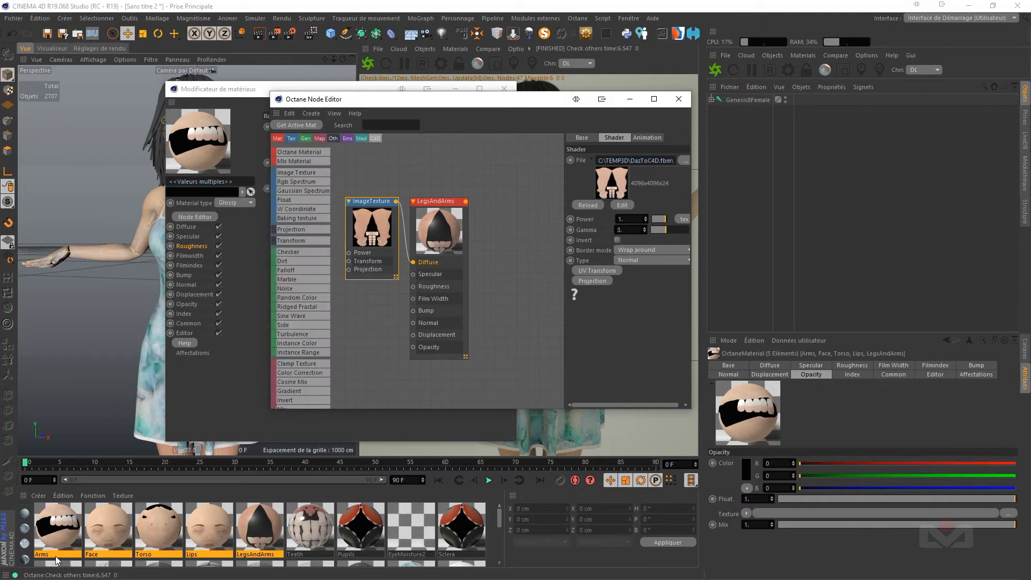
Step: Set the diffuse image texture gamma to 3 for the Arms, Face, Torso and Lips materials as well, and close the editors
click(56, 529)
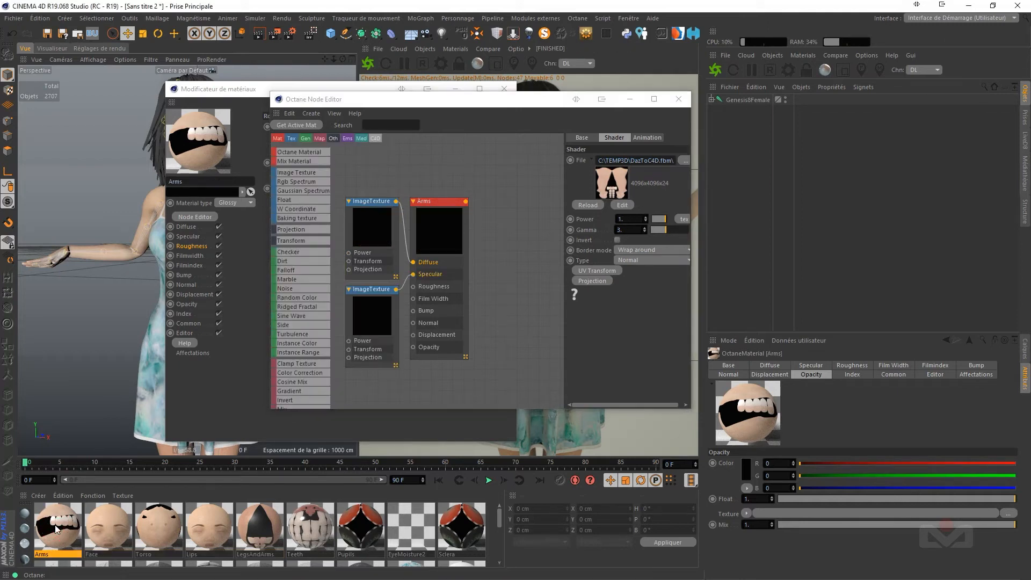
click(634, 229)
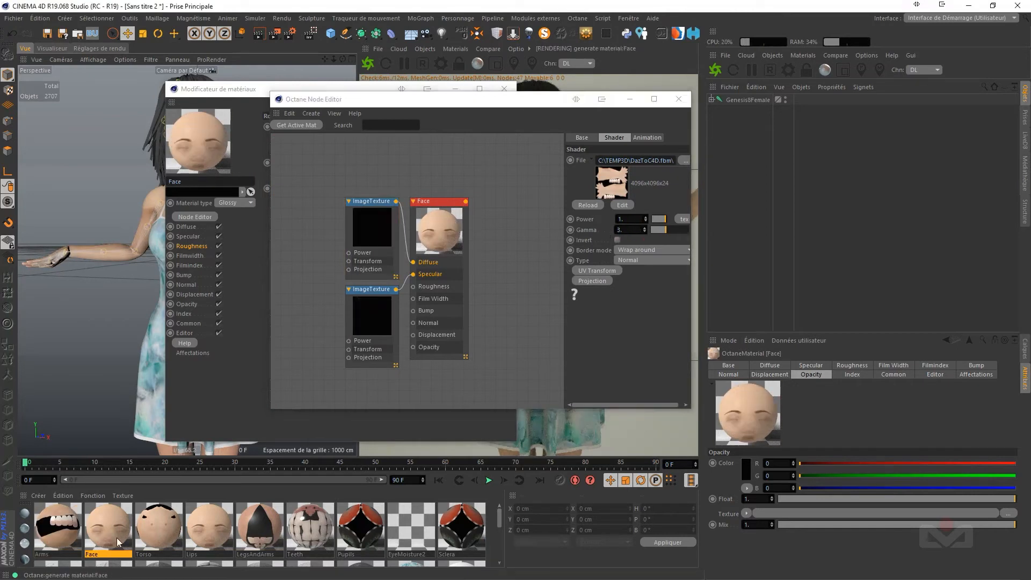
text(3.)
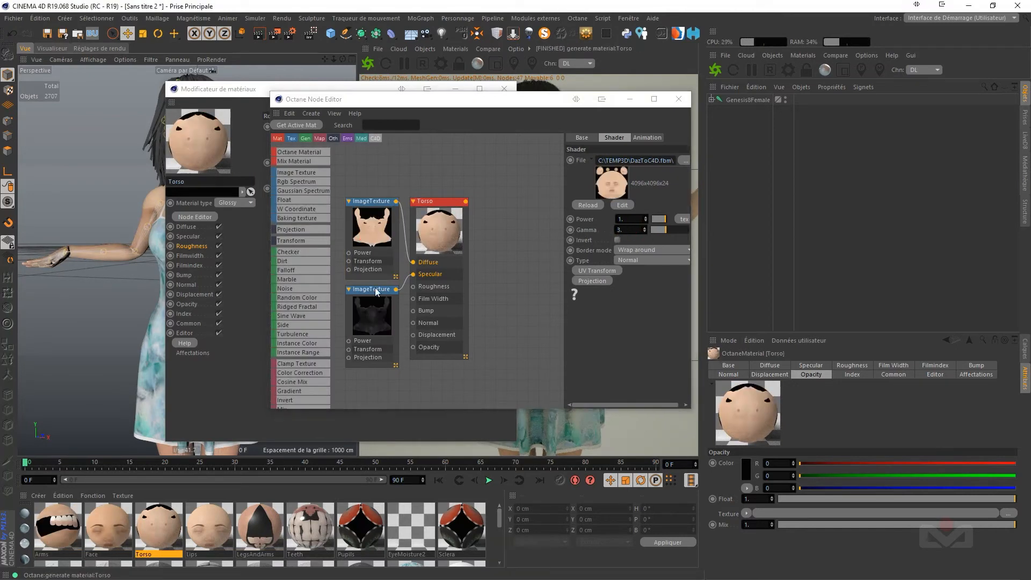
key(Return)
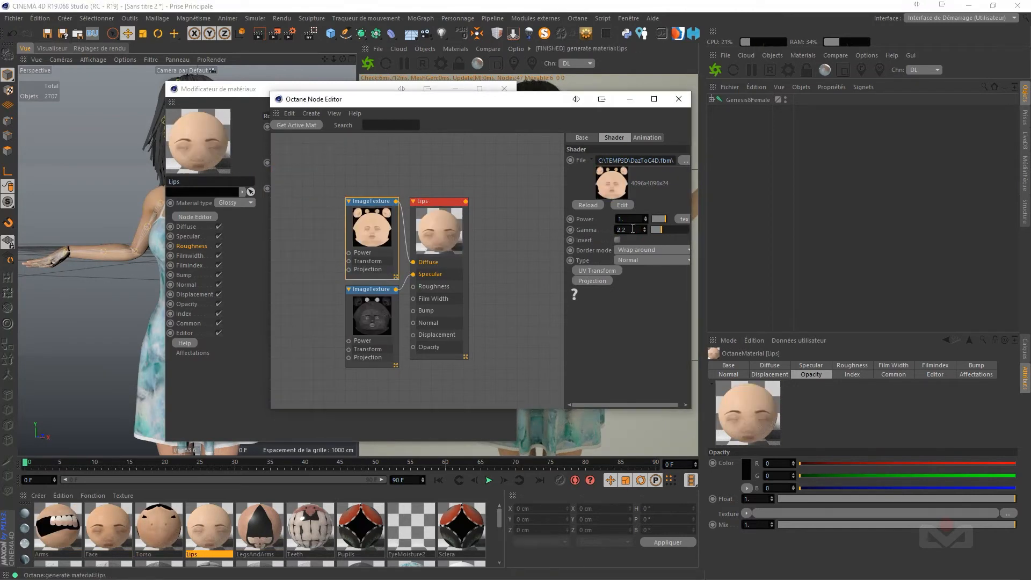
click(260, 529)
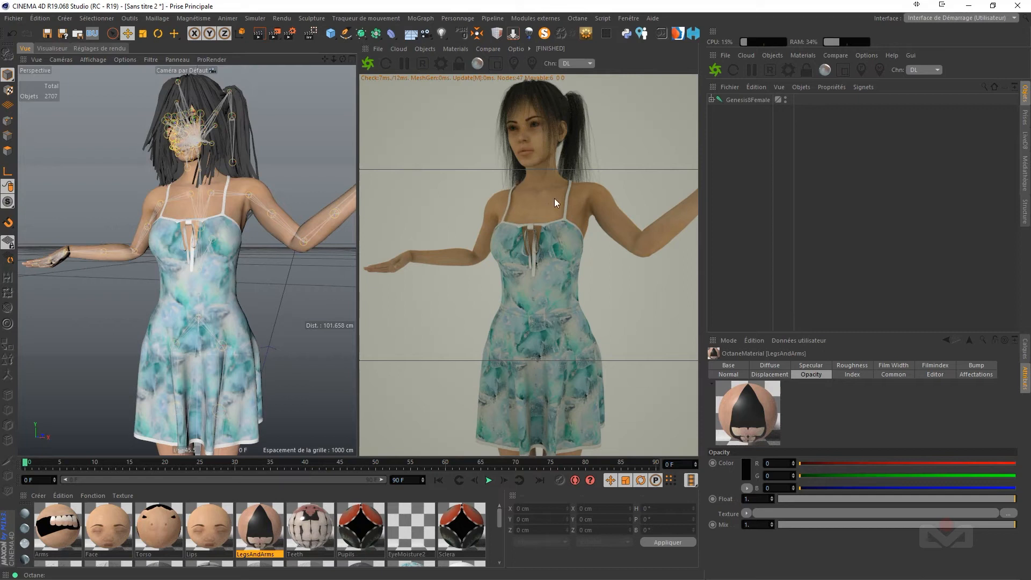
Step: Play the timeline with the whole character in view to check for animation, stop it and return to frame 0
click(974, 573)
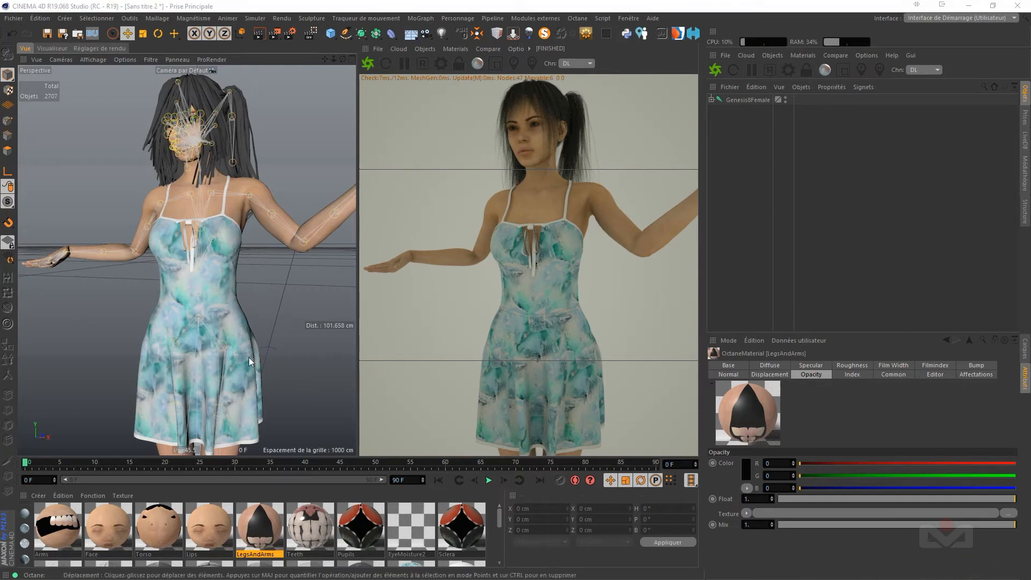
scroll(248, 253, down, 5)
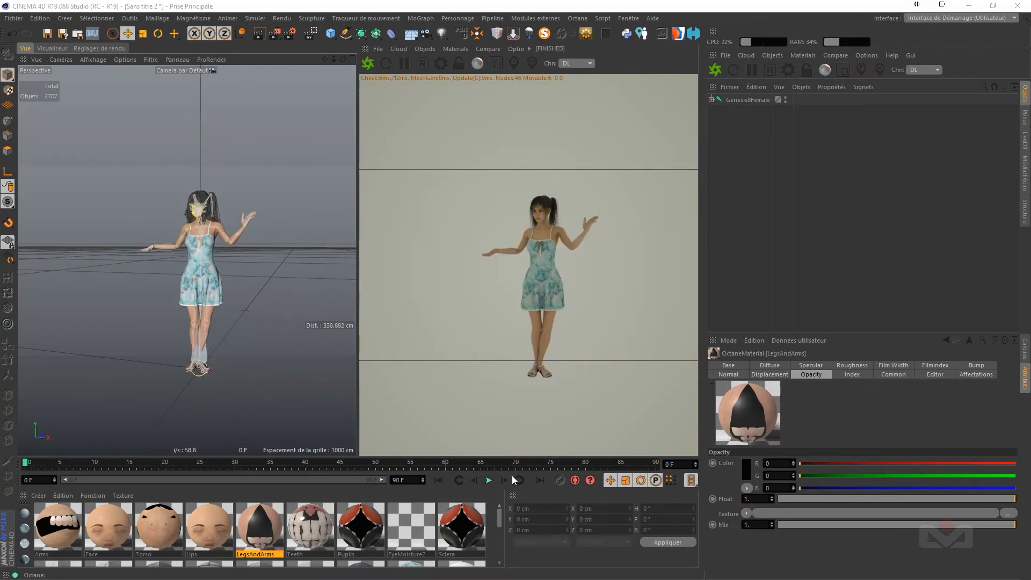
click(488, 480)
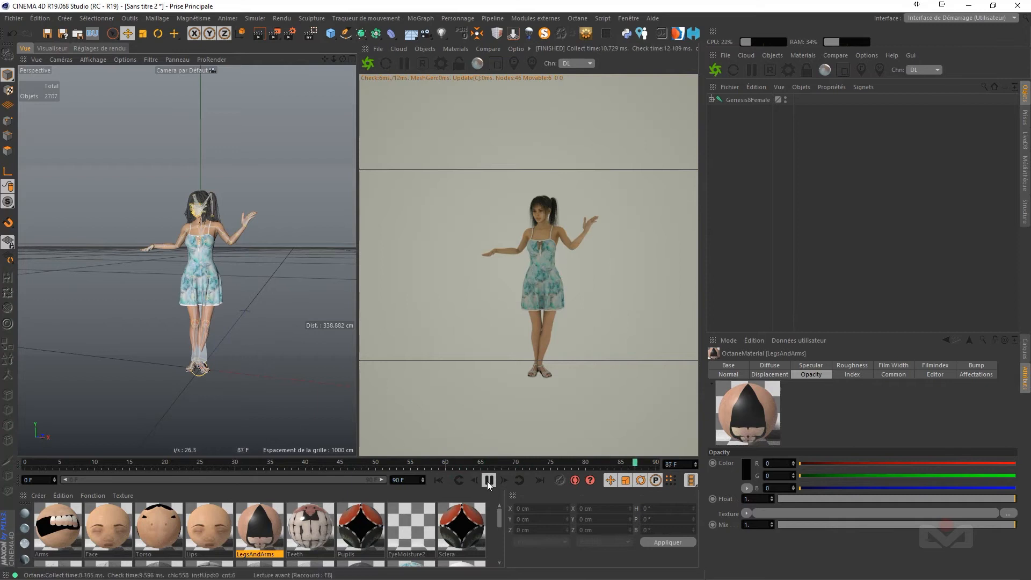
click(489, 481)
click(438, 480)
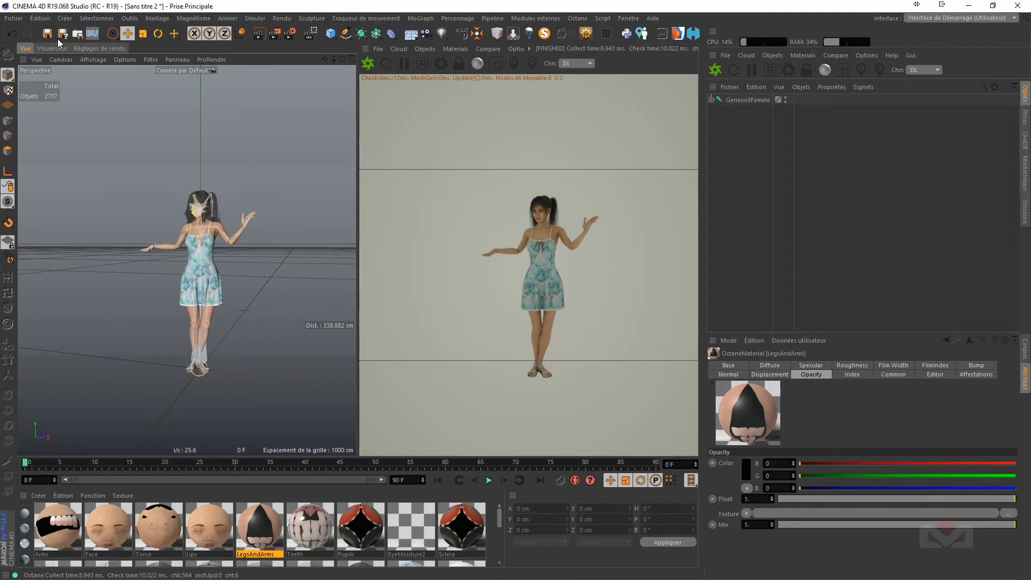
Step: Move the meshes and dForce node out of the Genesis8Female hierarchy to the top level and delete the Genesis8Female joint root
click(712, 100)
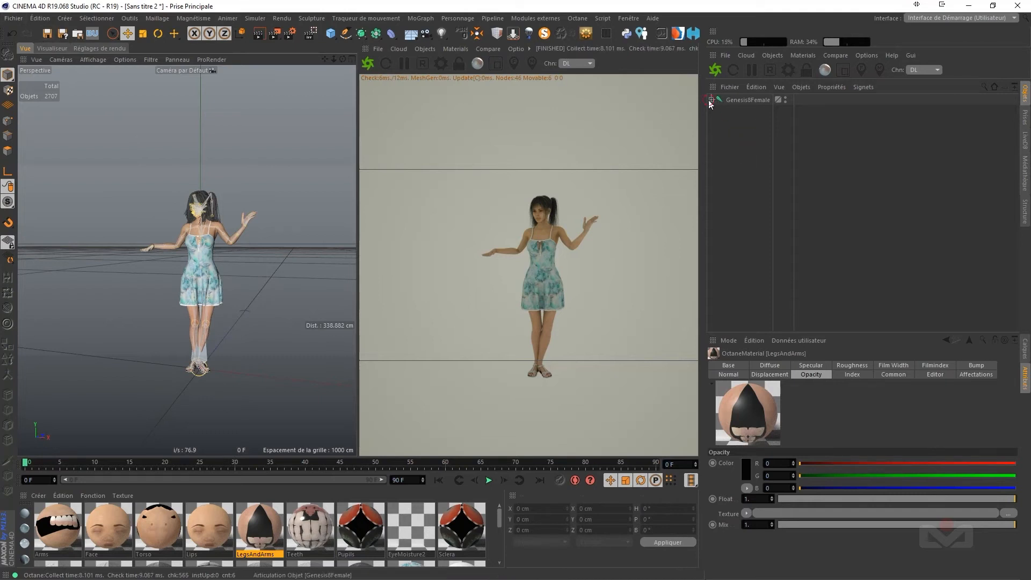
drag(728, 196, 714, 111)
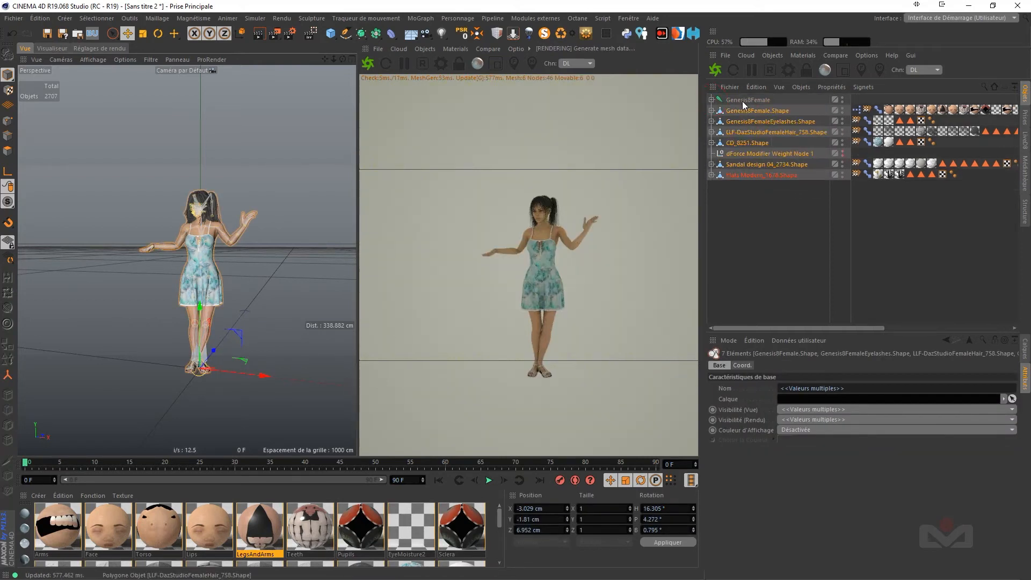
click(744, 101)
key(Delete)
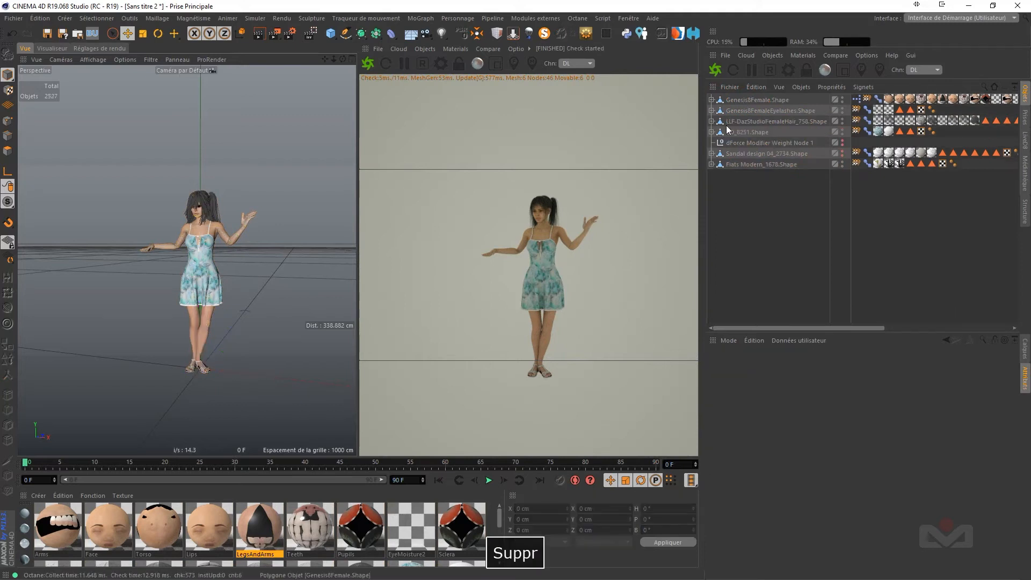
Step: Delete the dForce Modifier Weight Node and hide all the remaining original .Shape meshes
click(738, 143)
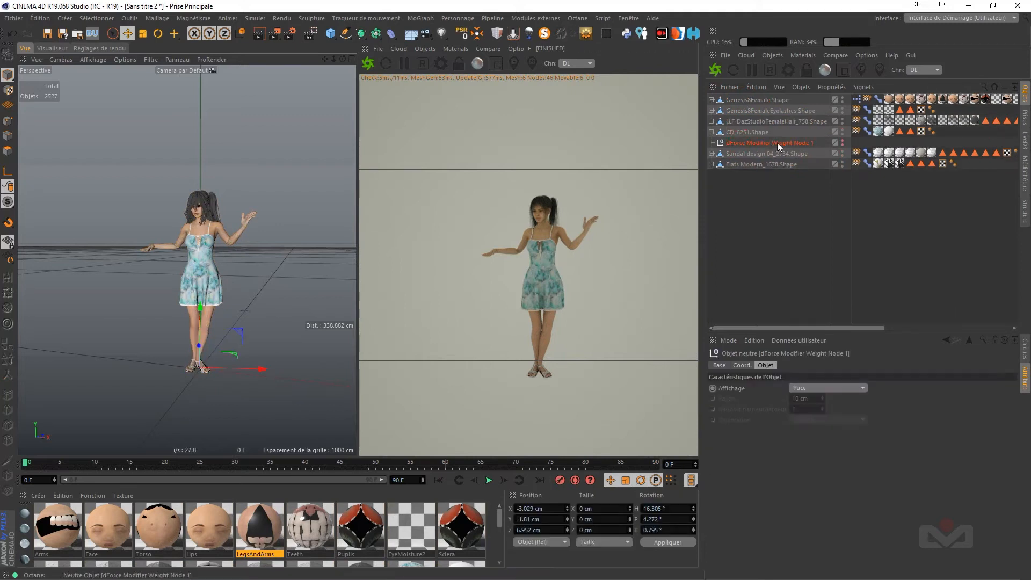
key(Delete)
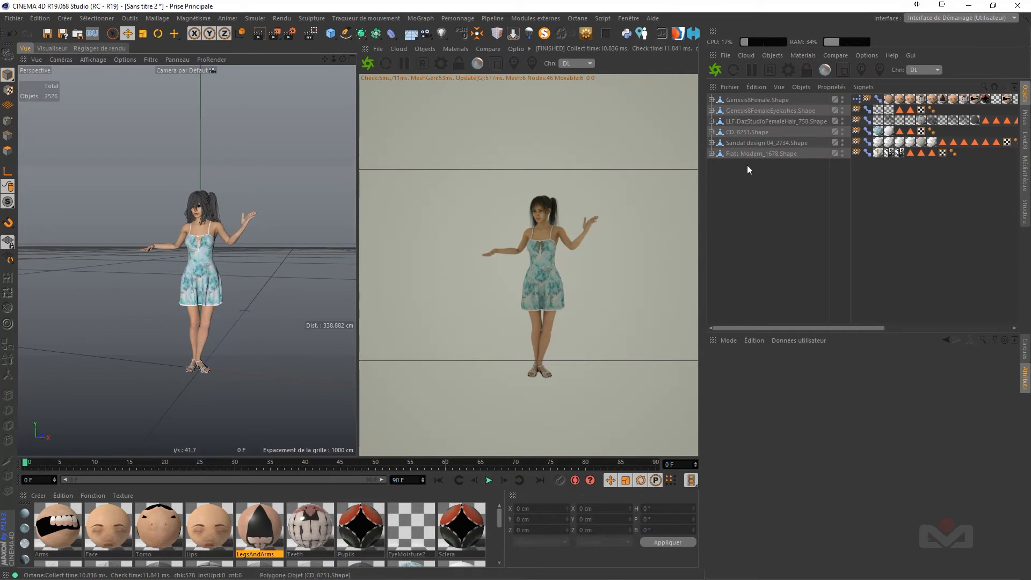
click(843, 99)
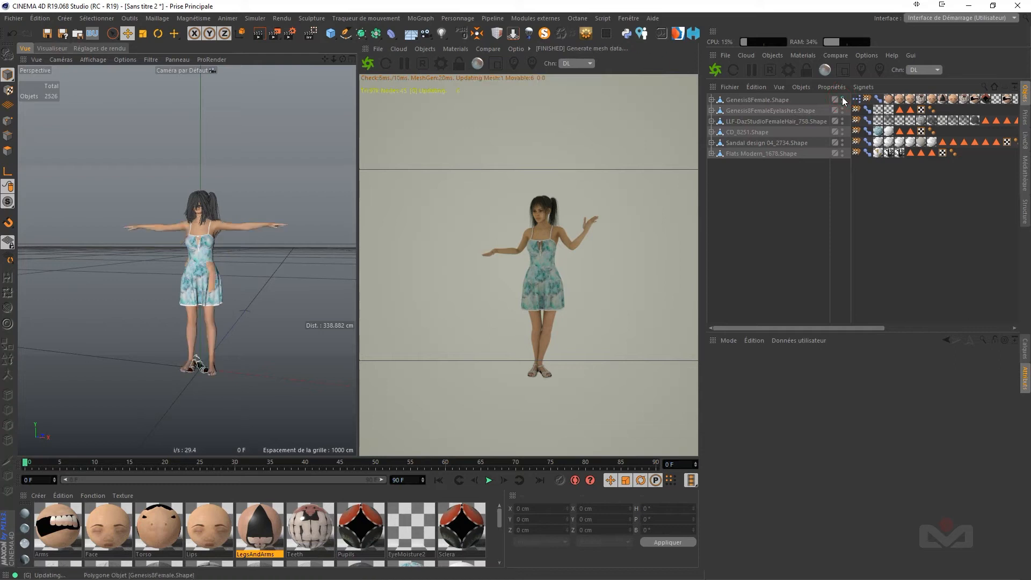
click(843, 103)
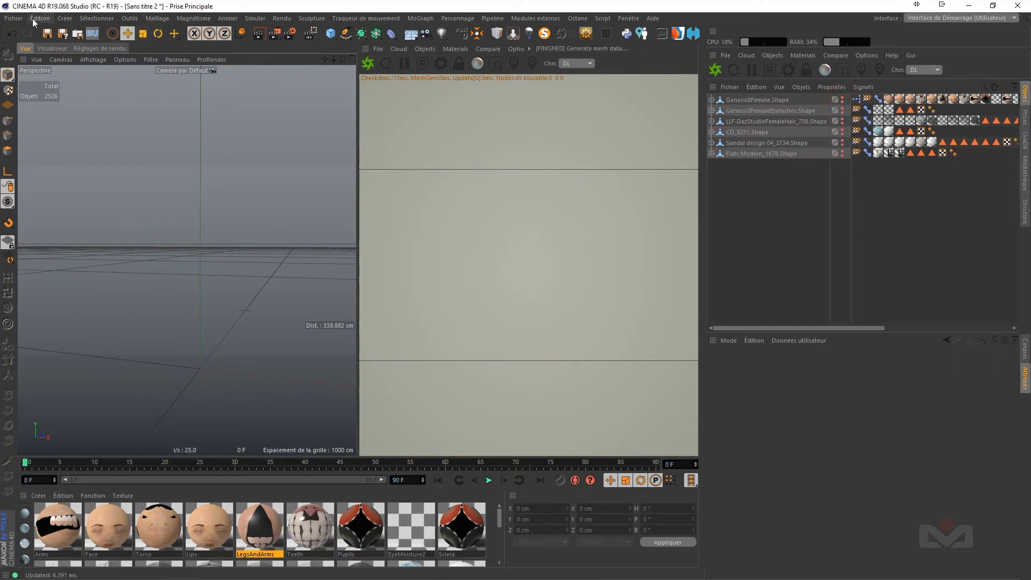
Step: Import the Alembic file G8F.abc from the tuto folder at a scale of 1 centimetre
click(15, 19)
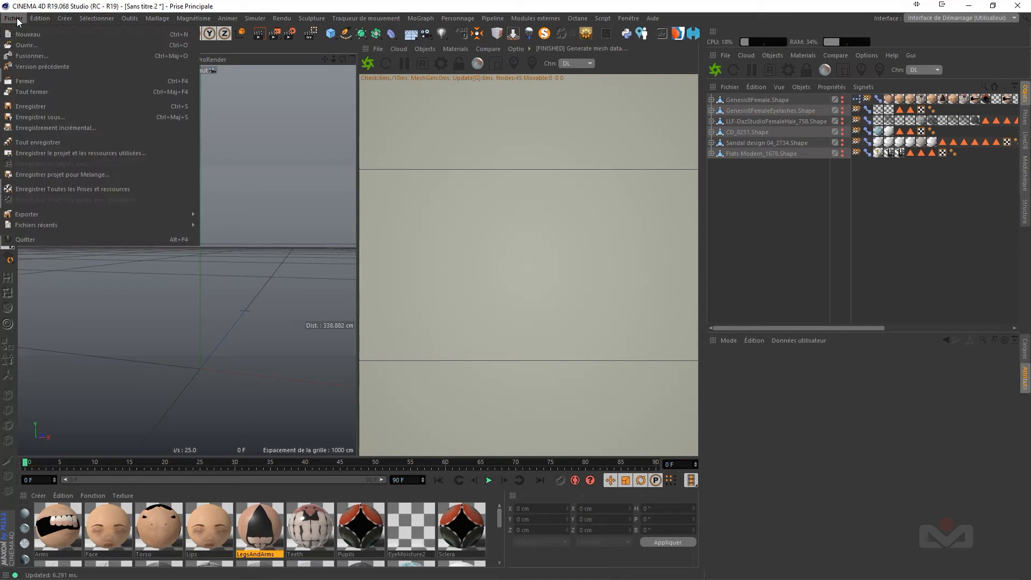
click(31, 55)
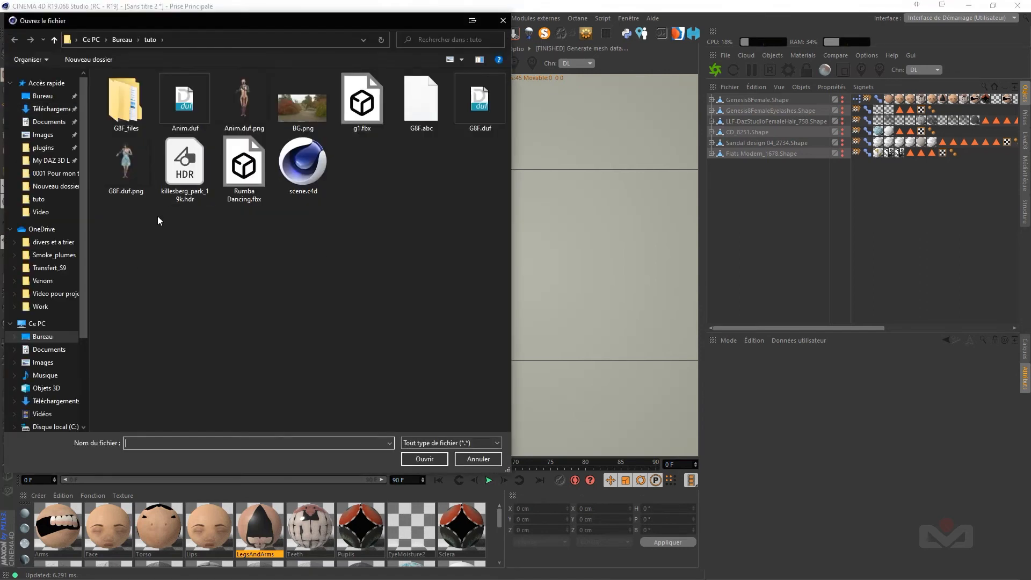
click(421, 102)
click(423, 459)
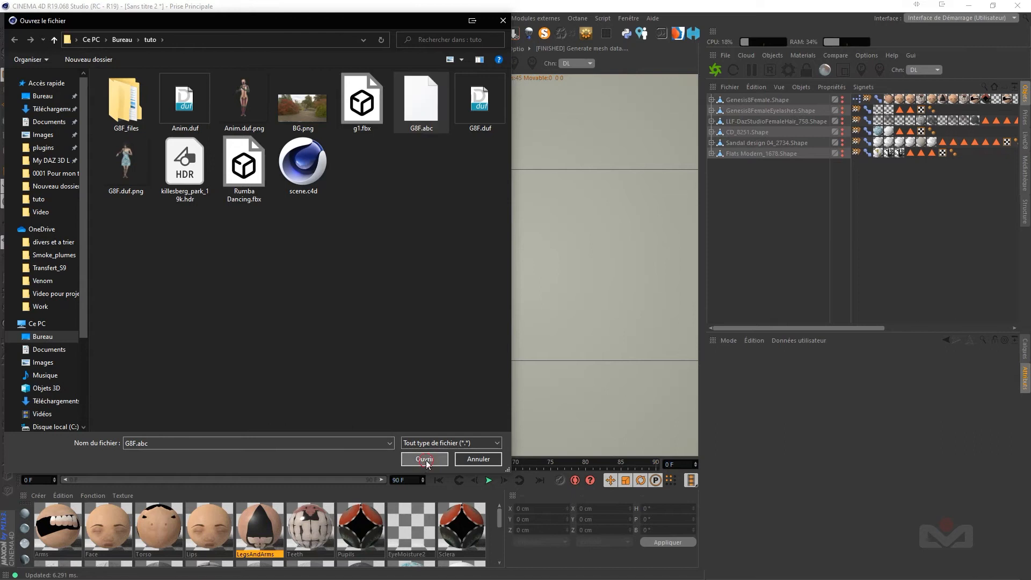
drag(444, 335, 395, 130)
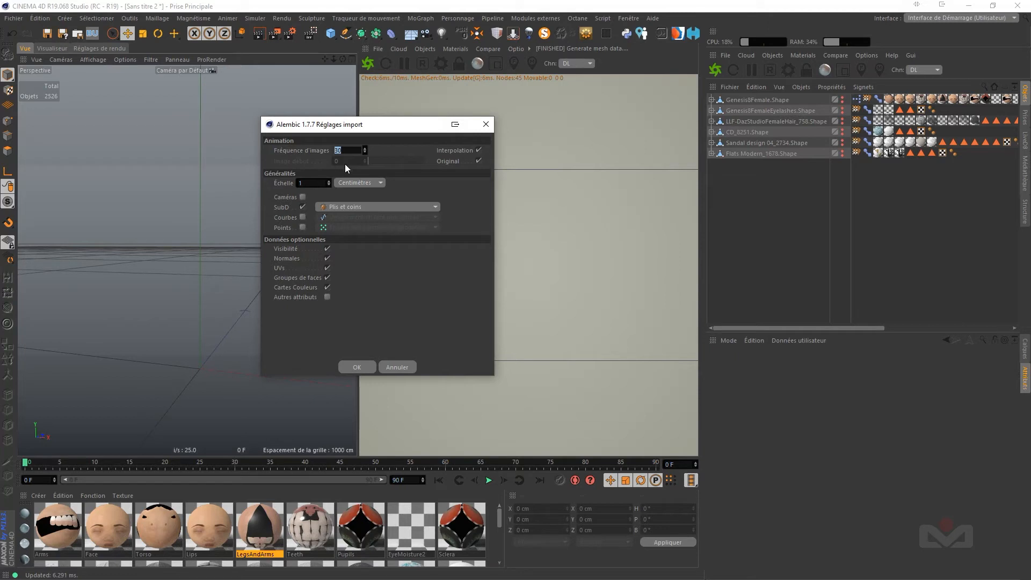
click(362, 370)
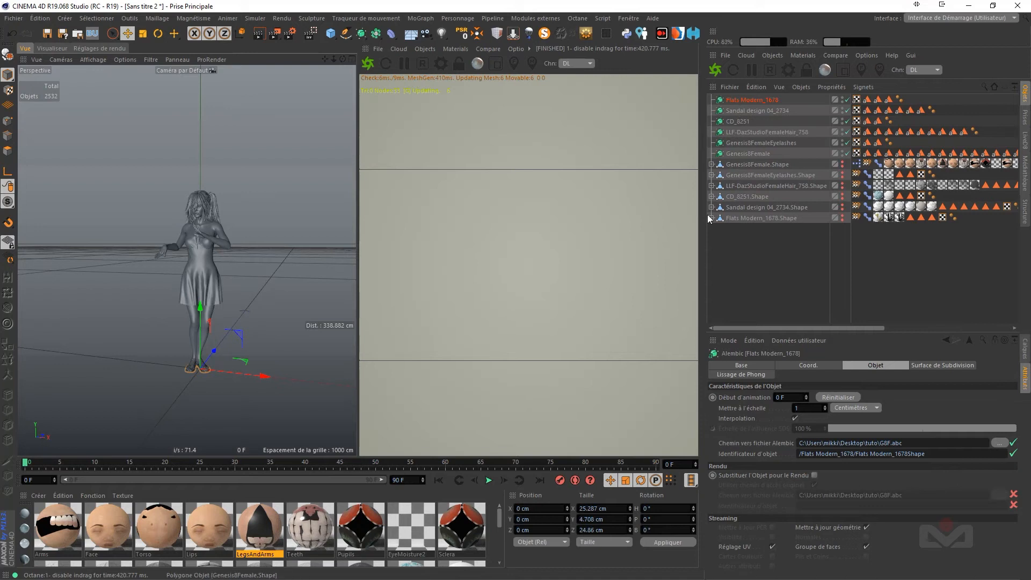
Step: Inspect the imported character up close and the first polygon selection of the Flats Modern_1678 Alembic object
scroll(197, 237, up, 5)
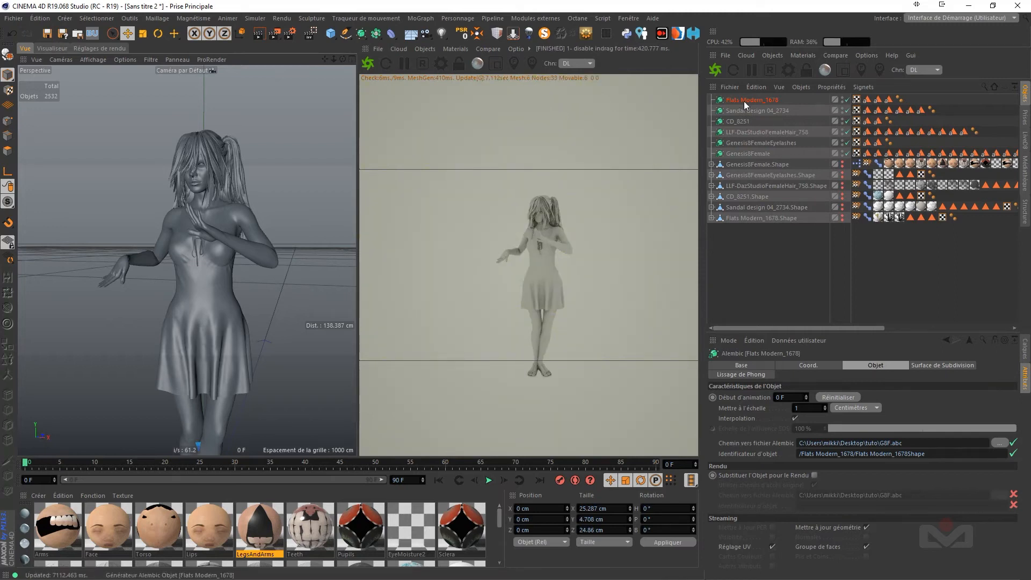
click(868, 100)
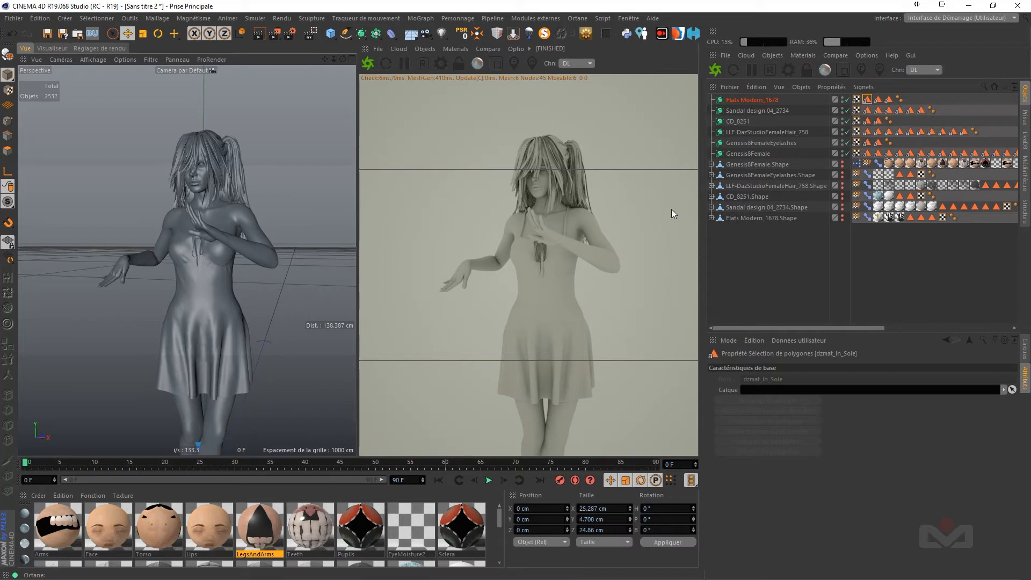
click(739, 251)
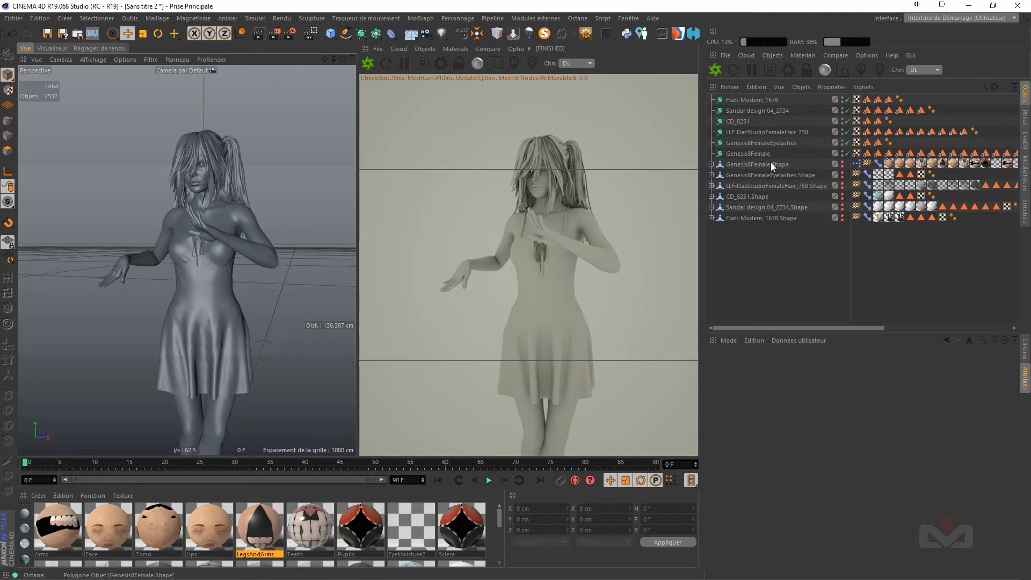
Step: Reorder the Alembic objects below the original meshes in matching order, from Genesis8Female down to Flats Modern_1678
click(738, 154)
drag(747, 218, 733, 225)
drag(752, 144, 744, 231)
drag(739, 134, 737, 250)
click(739, 111)
drag(738, 113, 740, 239)
click(754, 102)
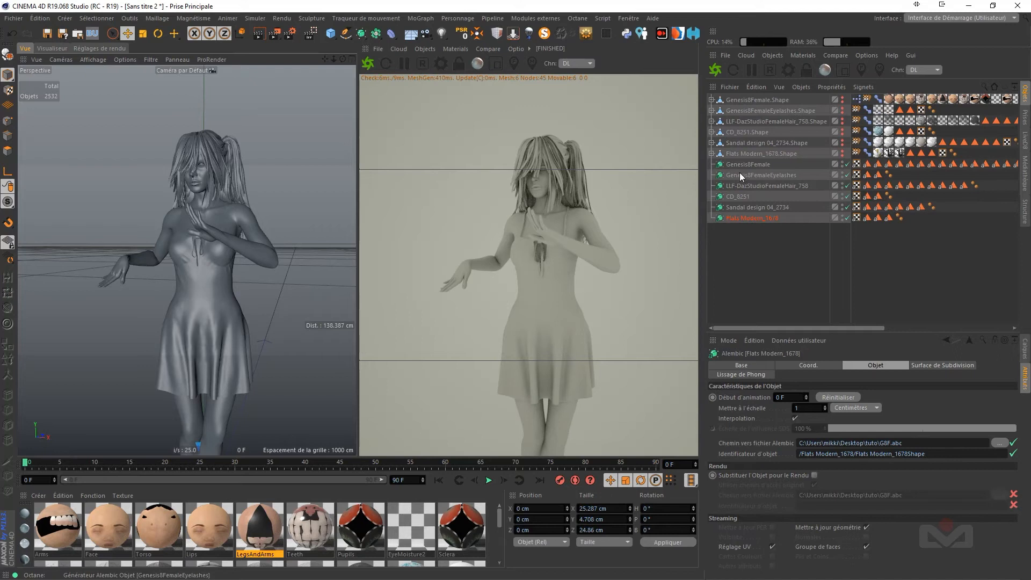
click(746, 228)
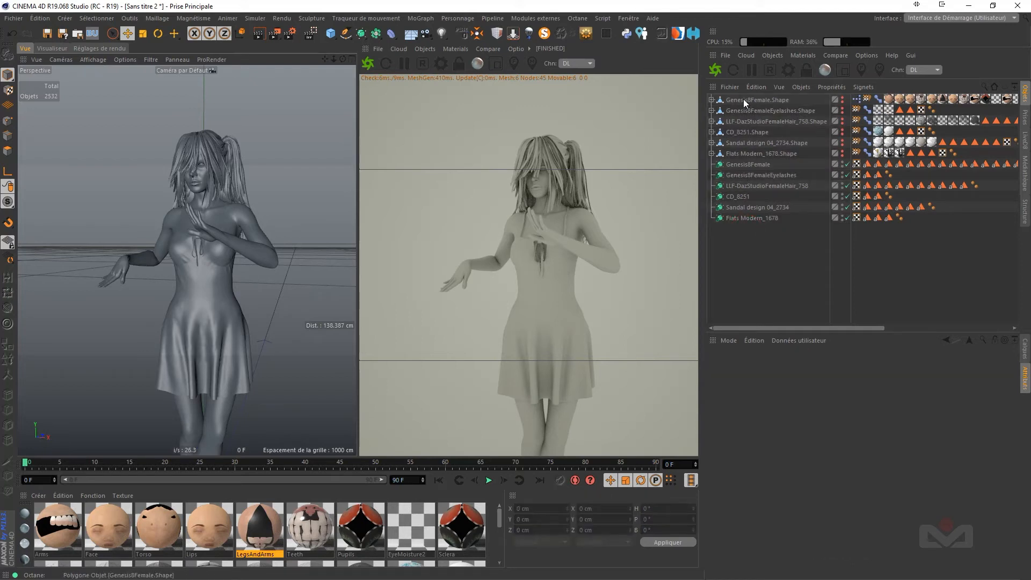
Step: Compare the original meshes with their Alembic counterparts, checking Genesis8Female and LLF-DazStudioFemaleHair_758
click(756, 100)
click(746, 165)
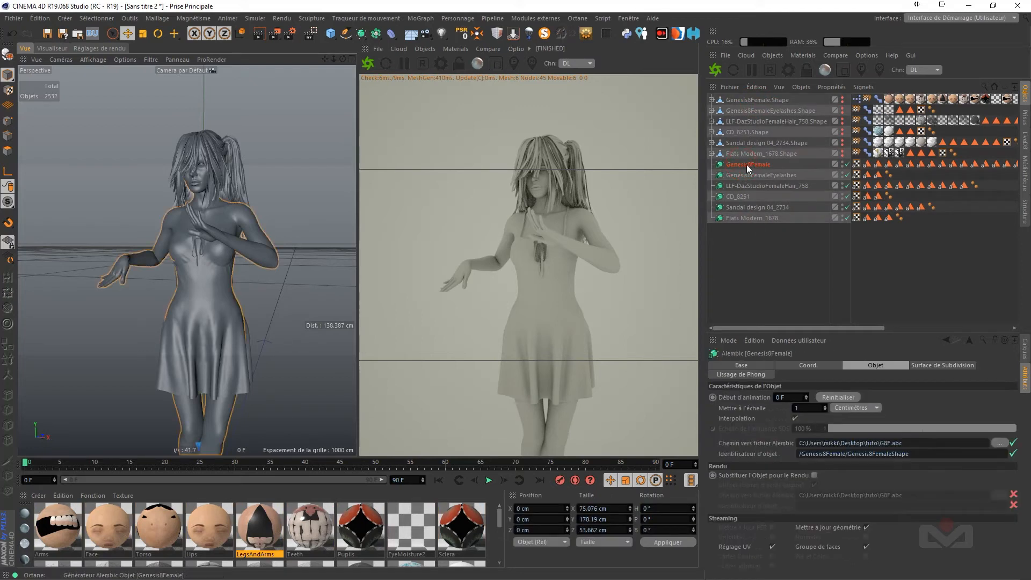
click(741, 185)
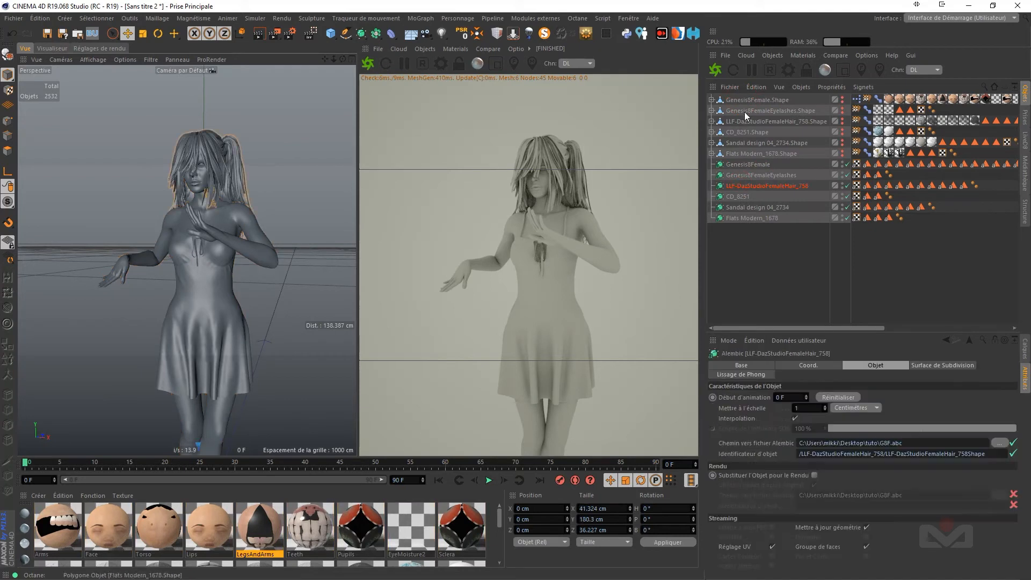
click(731, 263)
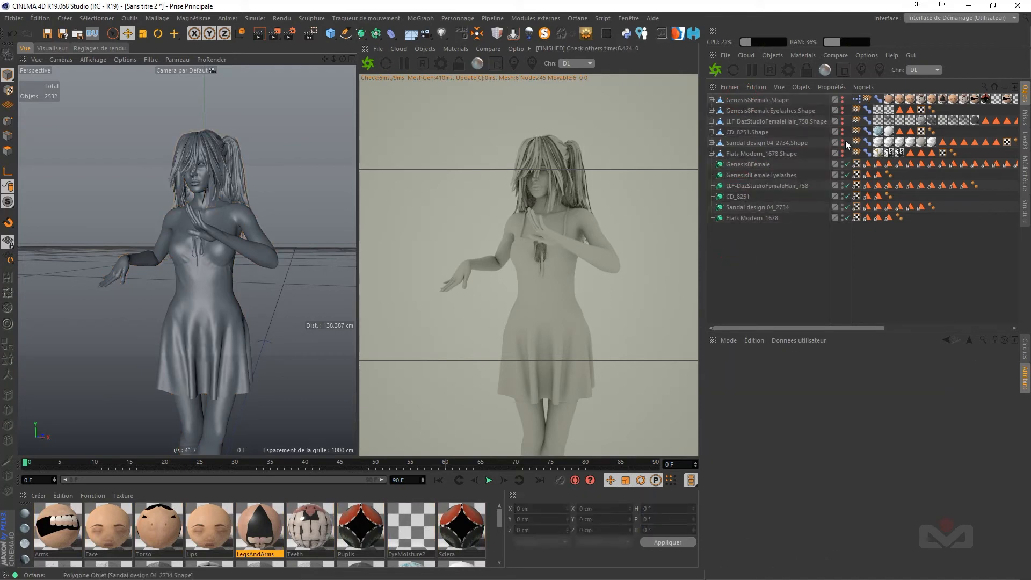
Step: Widen the object list to show all tags of Genesis8Female.Shape, with its Torso texture tag selected
click(889, 100)
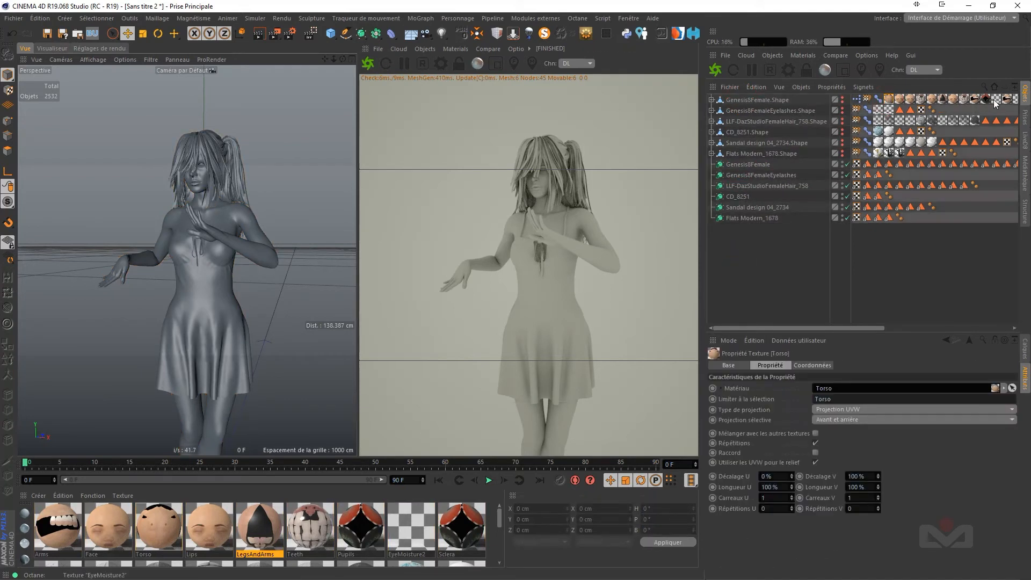
drag(705, 283, 573, 302)
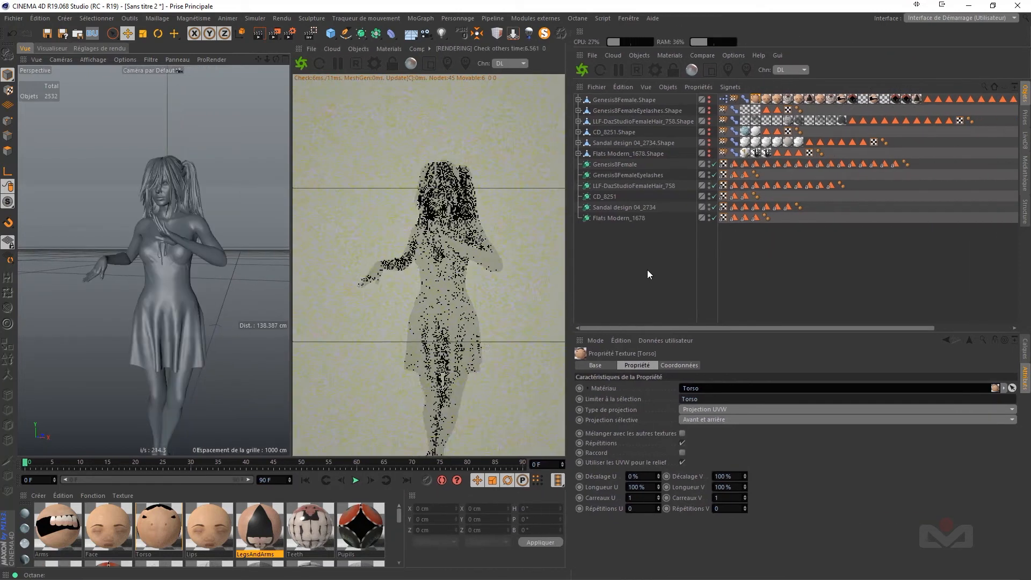
scroll(163, 217, up, 4)
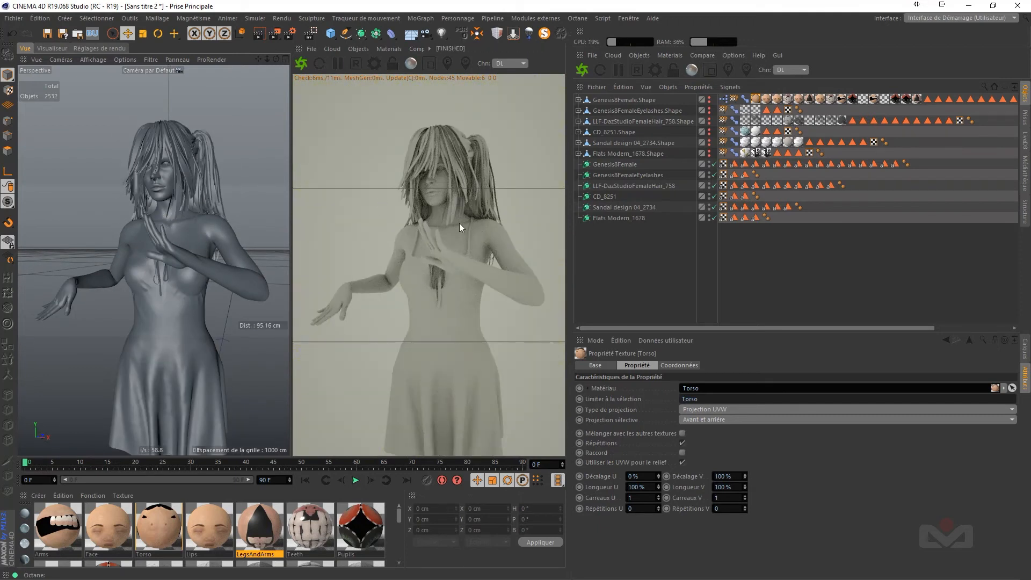
Step: Copy all the texture tags from Genesis8Female.Shape, Torso through Toenails, onto the Genesis8Female Alembic object
click(916, 100)
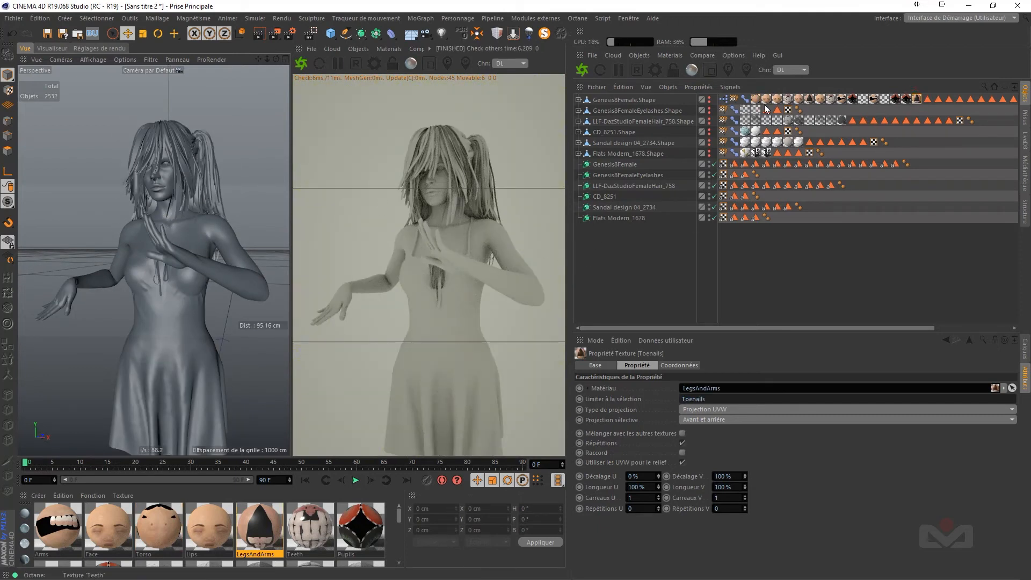
shift+click(756, 100)
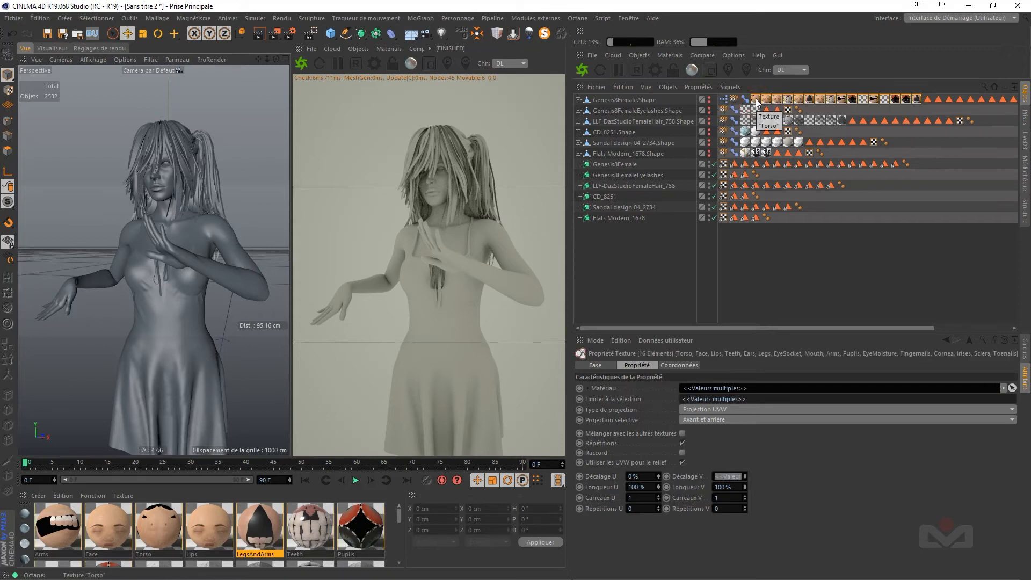
ctrl+drag(757, 102, 756, 123)
ctrl+drag(723, 173, 627, 165)
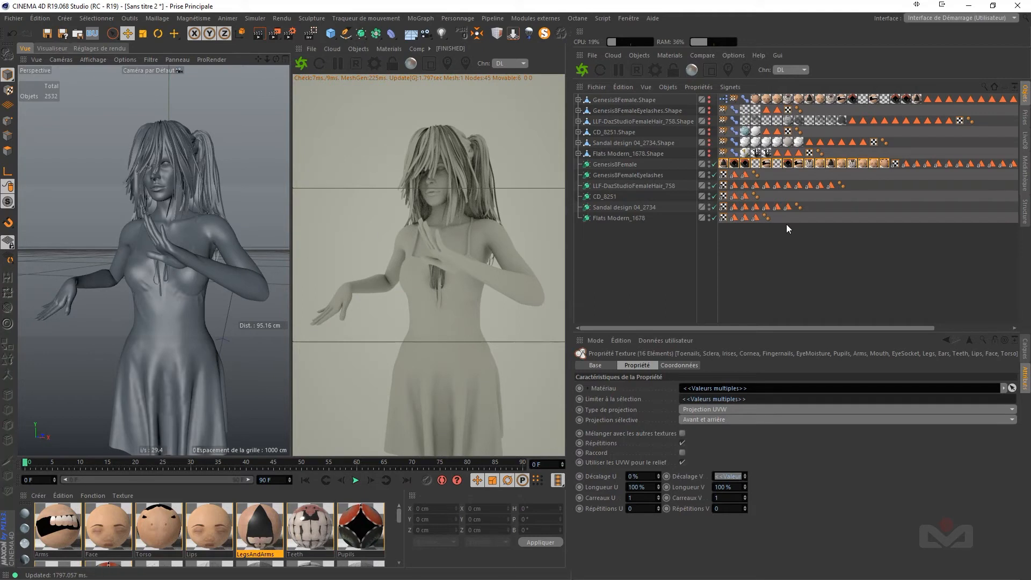
click(656, 276)
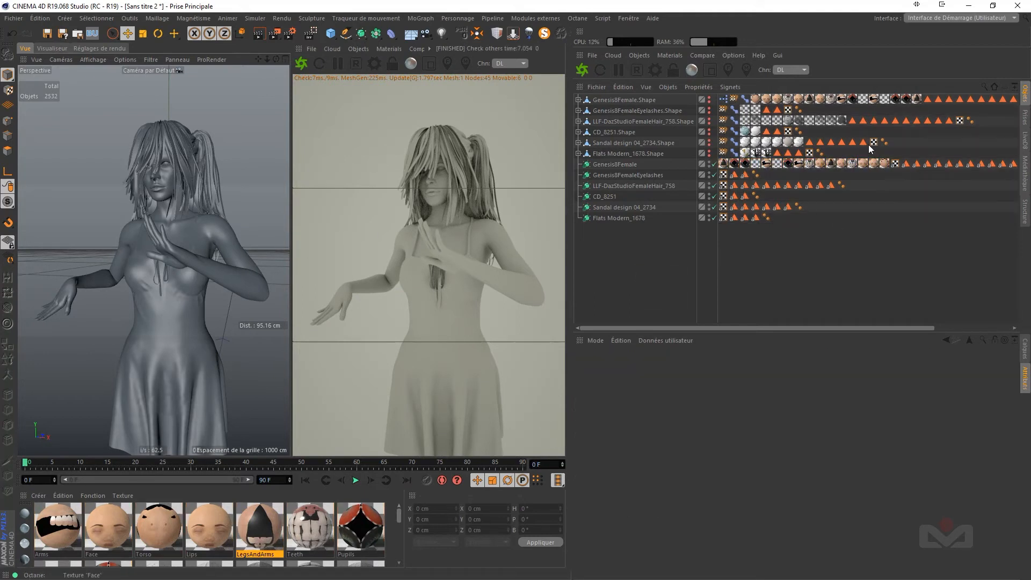
Step: Check how the Alembic polygon selections are named and restrict the Genesis8Female Torso texture to dzmat_Torso
click(927, 99)
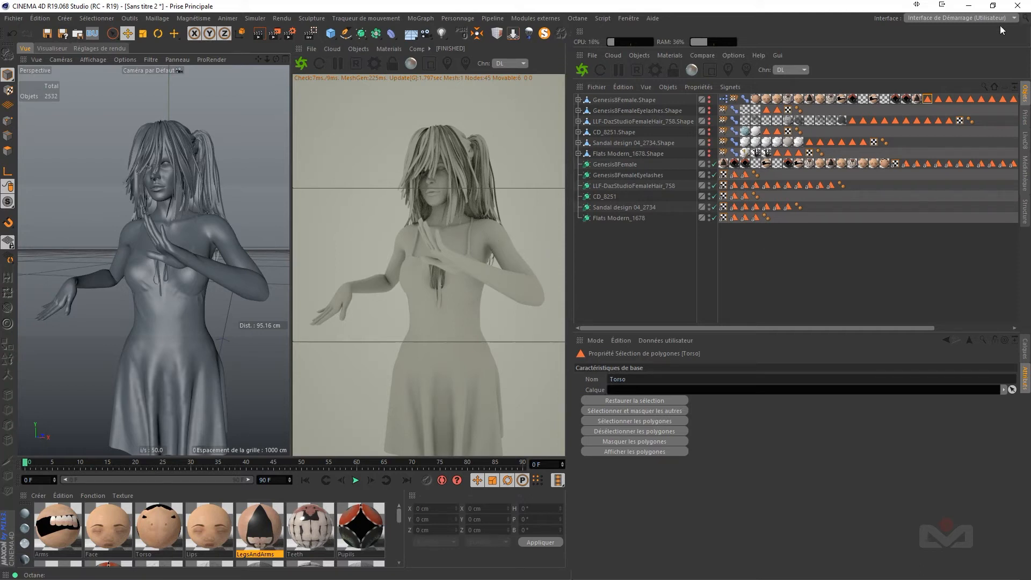
click(907, 165)
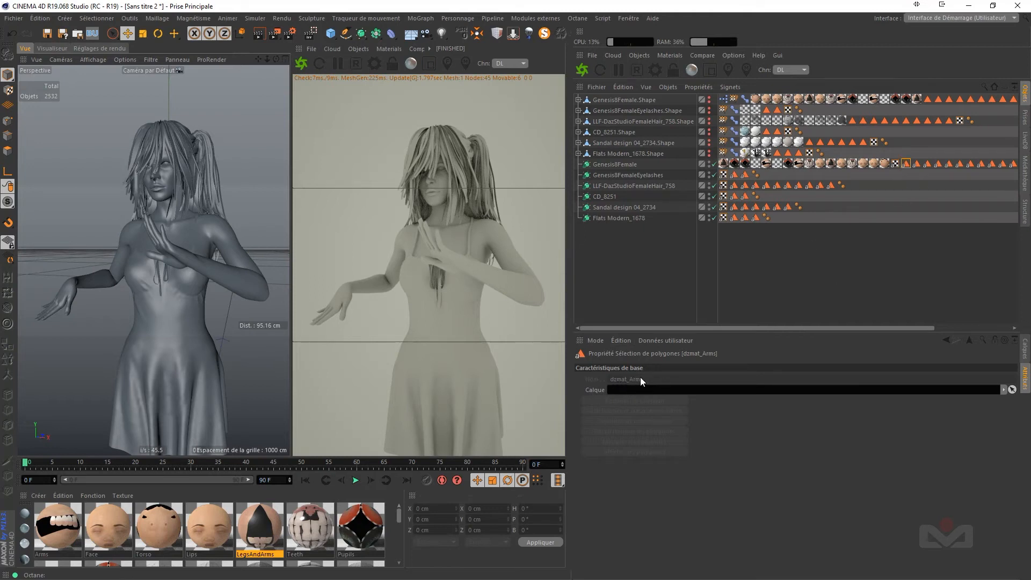
click(885, 163)
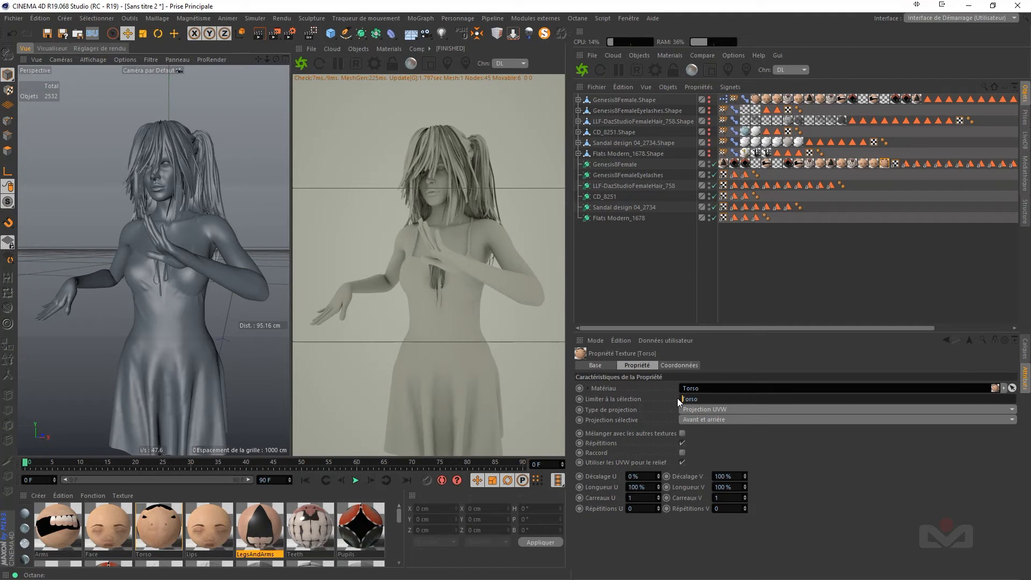
text(dzmat_)
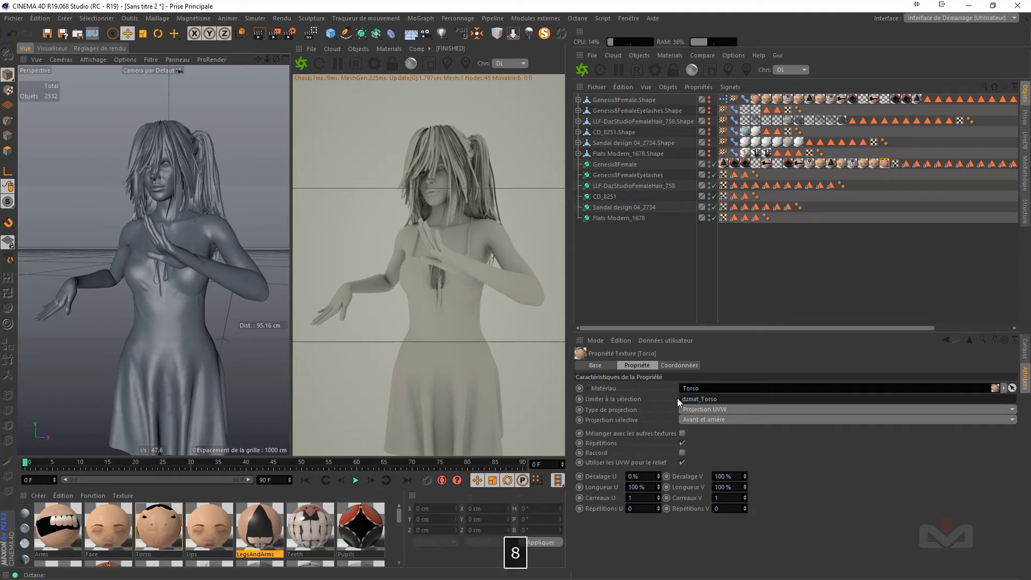
key(Return)
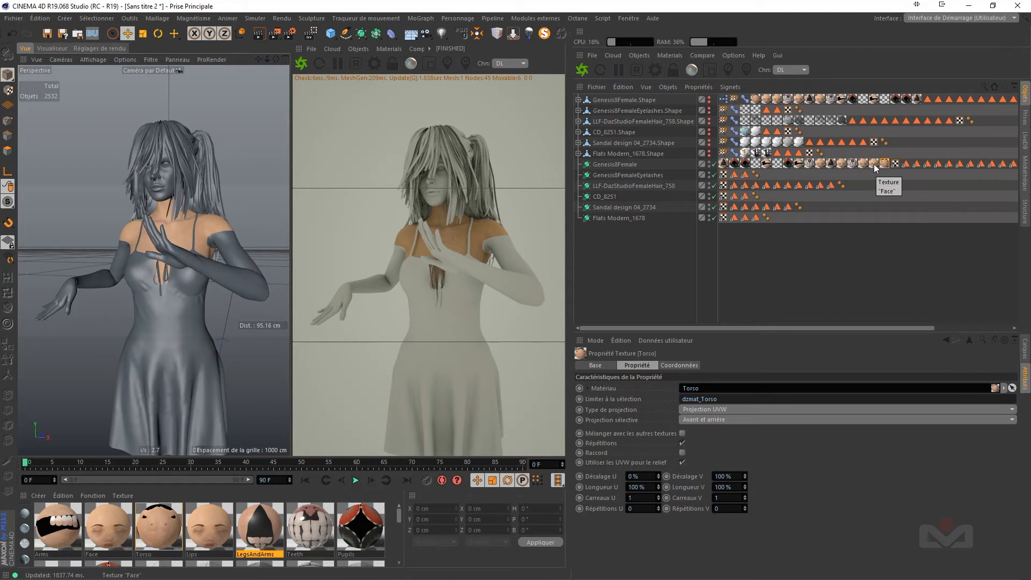
Step: Copy the dzmat_ prefix and add it to the selection restrictions of the Genesis8Female textures from Face through EyeMoisture
drag(682, 399, 702, 399)
right_click(693, 399)
click(716, 421)
key(ctrl+v)
click(683, 399)
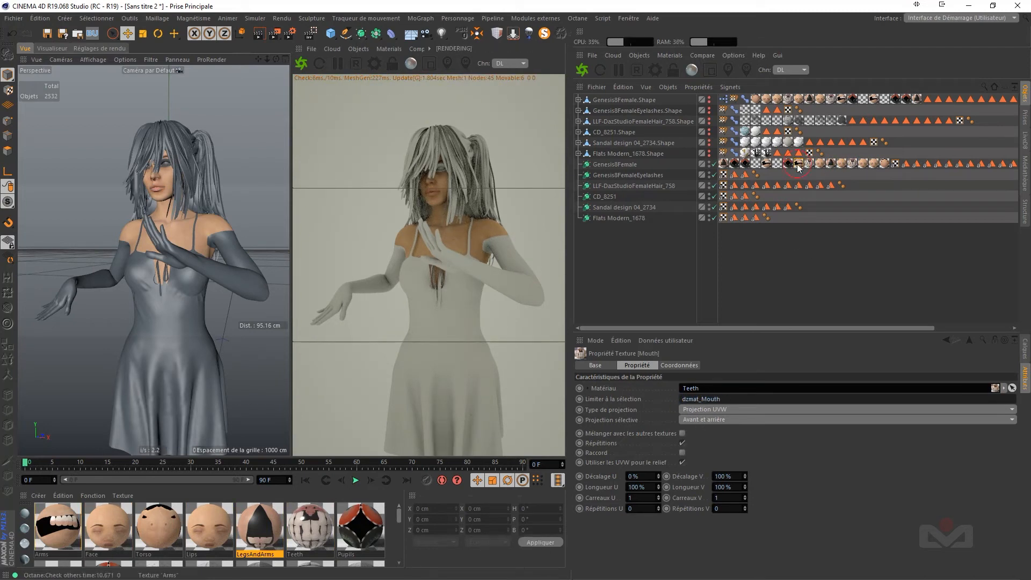
key(ctrl+v)
click(683, 399)
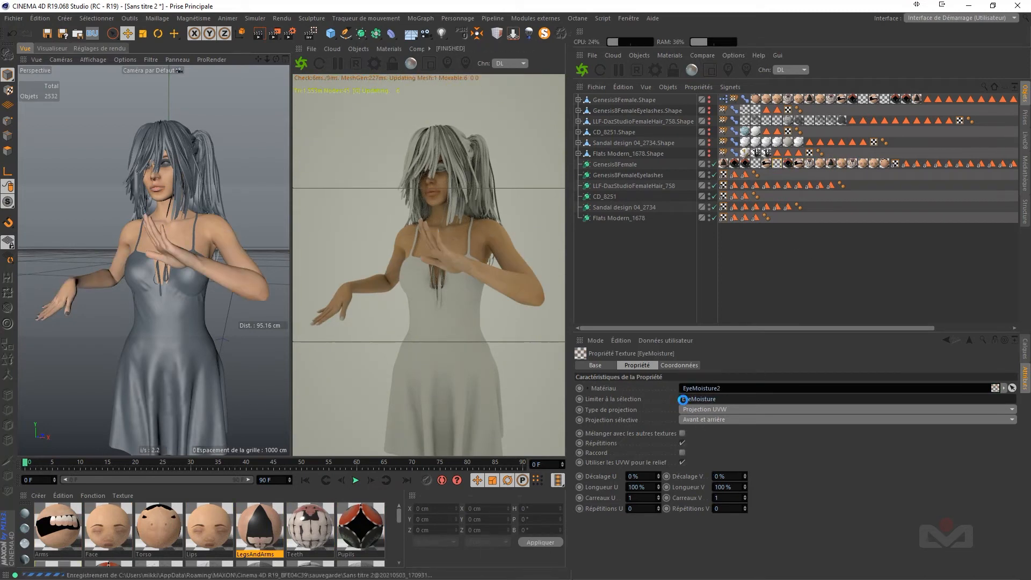
Step: Add the dzmat_ prefix to the selection restrictions of the Cornea, Irises, Sclera and Toenails textures on Genesis8Female
click(756, 163)
click(745, 164)
click(683, 399)
key(ctrl+v)
click(734, 163)
click(684, 399)
key(ctrl+v)
click(724, 163)
key(ctrl+v)
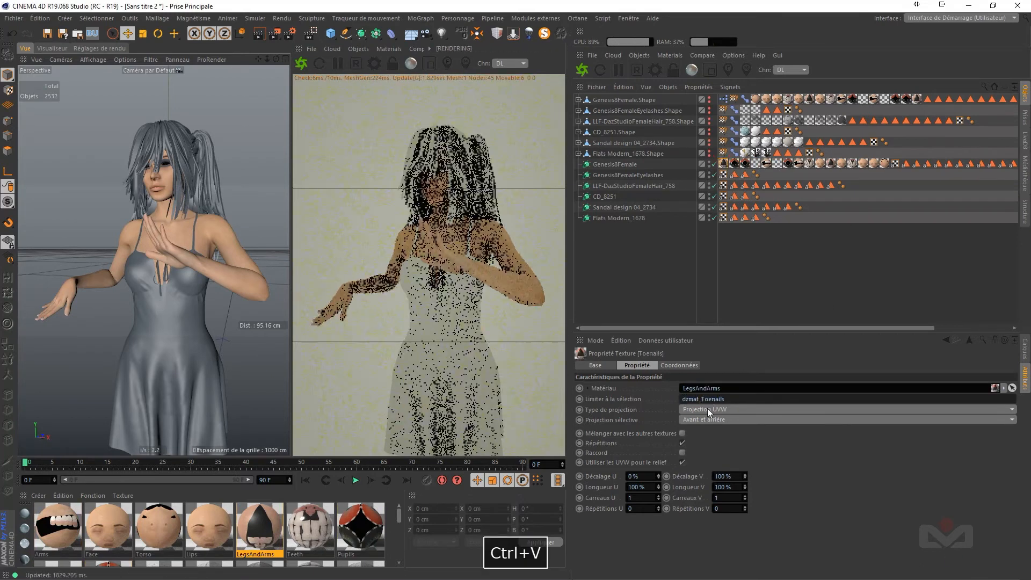
click(762, 279)
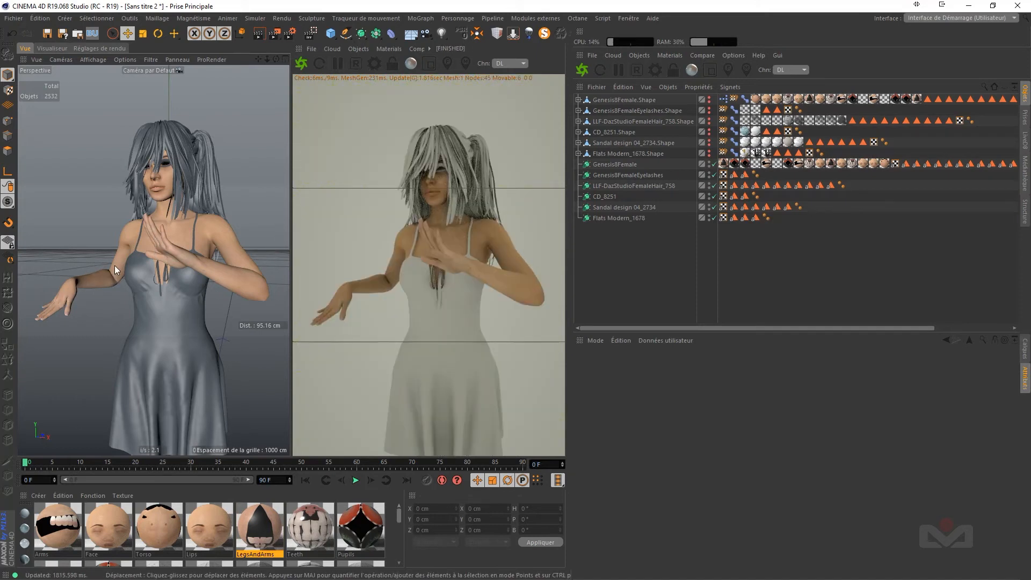
Step: Copy both texture tags from Genesis8FemaleEyelashes.Shape onto Genesis8FemaleEyelashes and prefix their selection restrictions with dzmat_
scroll(172, 253, down, 7)
scroll(171, 315, up, 5)
scroll(153, 339, down, 3)
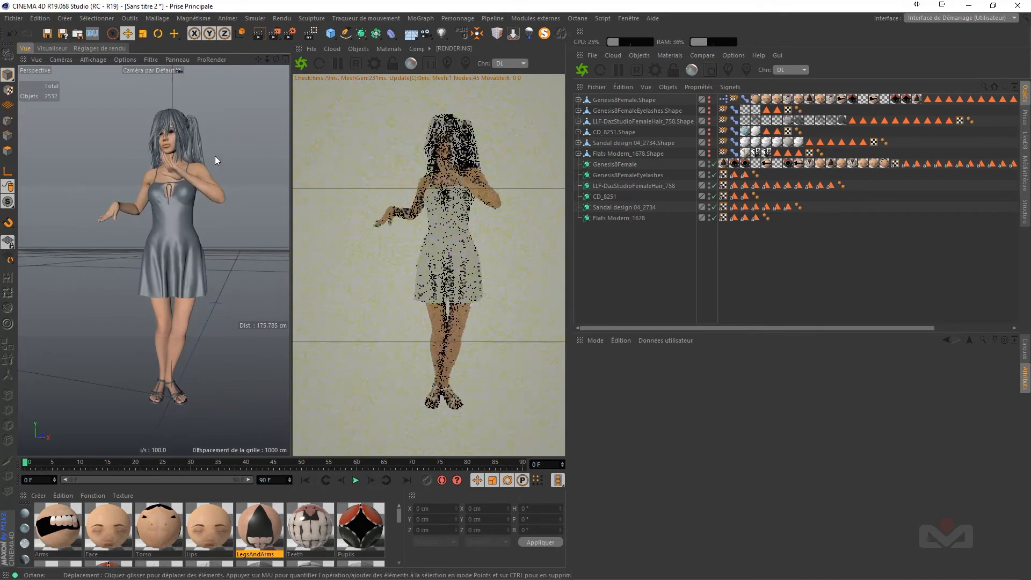
scroll(217, 151, up, 2)
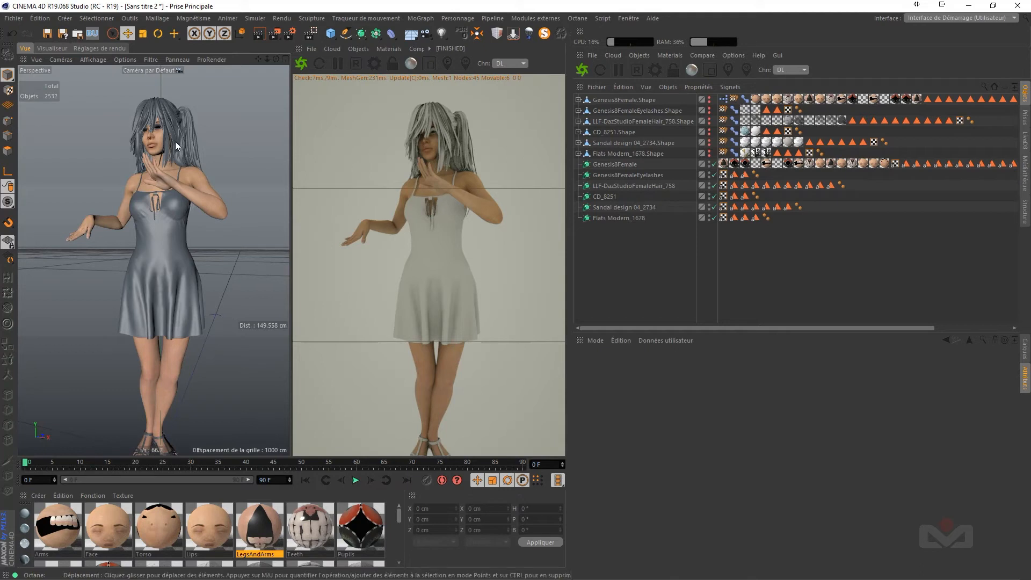
click(745, 110)
ctrl+click(756, 110)
ctrl+drag(755, 110, 715, 175)
key(ctrl+v)
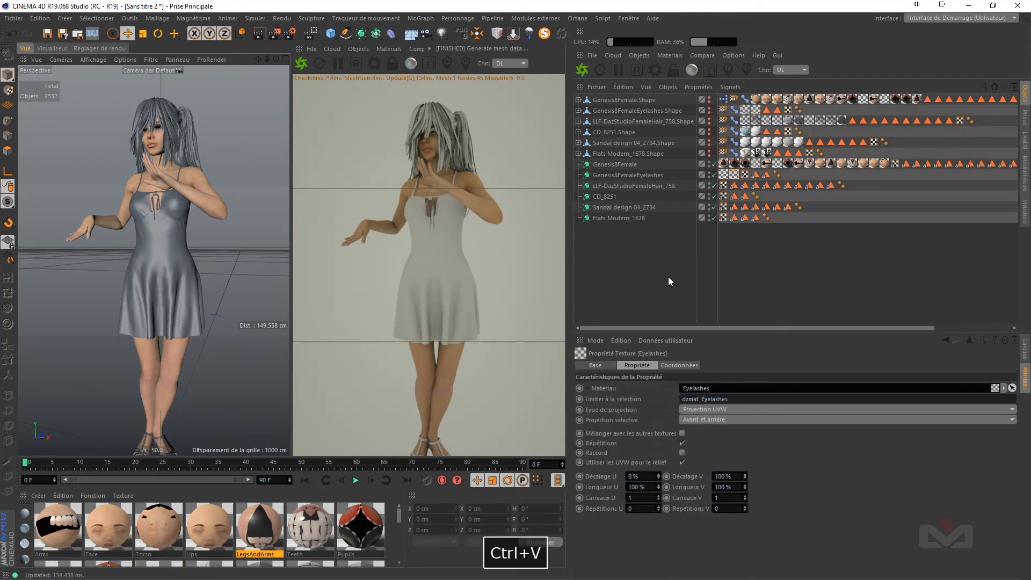
Step: Copy the hair texture tags from LLF-DazStudioFemaleHair_758.Shape onto its Alembic counterpart and restrict the Scalp texture to dzmat_Scalp
click(745, 121)
shift+click(842, 121)
ctrl+drag(842, 121, 623, 187)
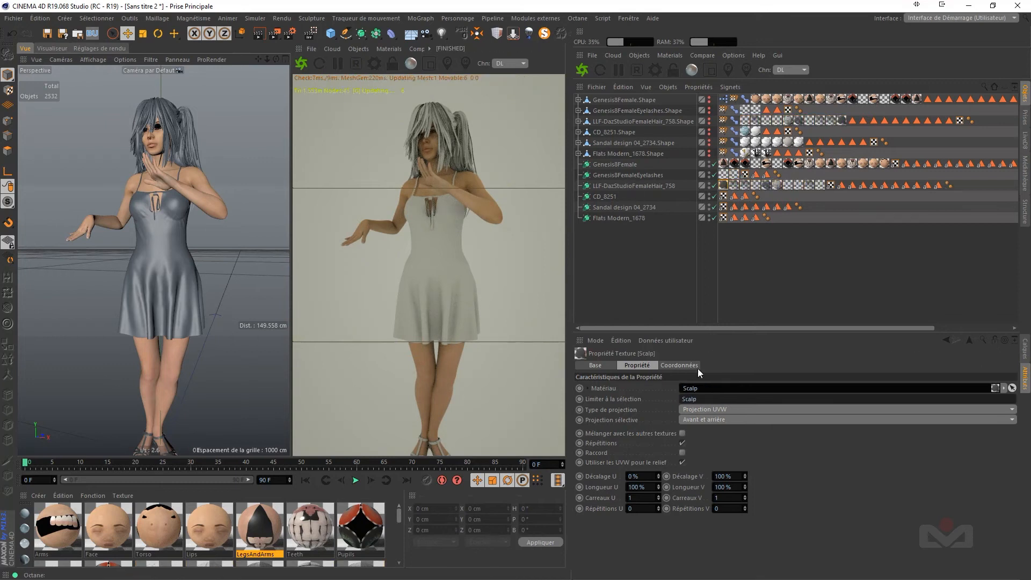
click(683, 399)
key(ctrl+v)
Step: Add the dzmat_ prefix to the selection restrictions of the remaining textures on the LLF-DazStudioFemaleHair_758 Alembic object
click(766, 186)
click(684, 399)
key(ctrl+v)
click(777, 186)
click(799, 185)
click(684, 398)
key(ctrl+v)
click(810, 185)
click(684, 399)
key(ctrl+v)
click(821, 185)
click(684, 400)
key(ctrl+v)
Step: Copy the Cloth and Cloth Edges textures from CD_8251.Shape onto the CD_8251 Alembic object and prefix their selection restrictions with dzmat_
ctrl+drag(756, 132, 614, 198)
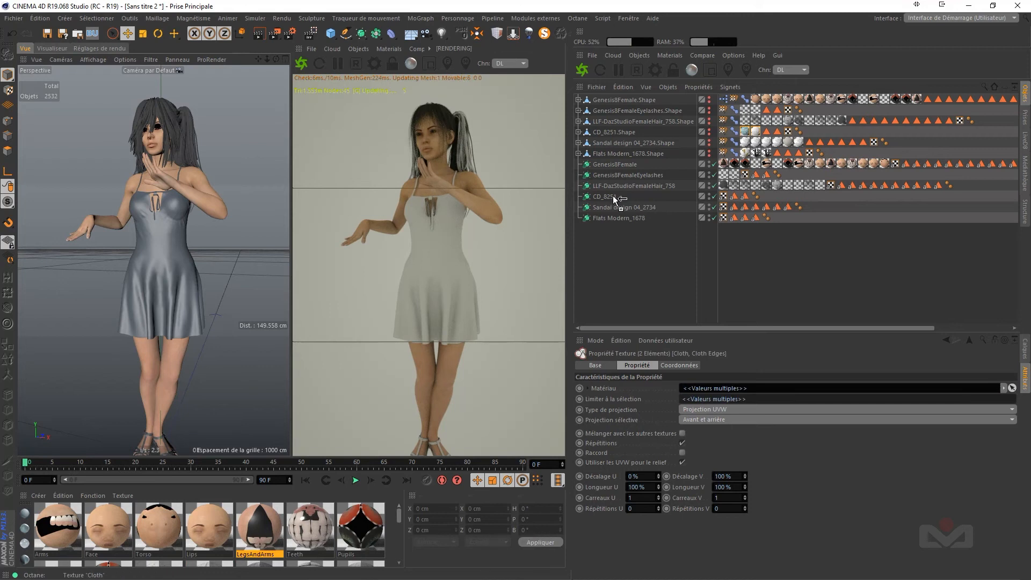
click(734, 196)
click(684, 399)
key(ctrl+v)
Step: Copy the texture tags from Sandal design 04_2734.Shape onto its Alembic counterpart and prefix their selection restrictions with dzmat_
shift+click(799, 142)
ctrl+drag(799, 143, 633, 208)
click(723, 206)
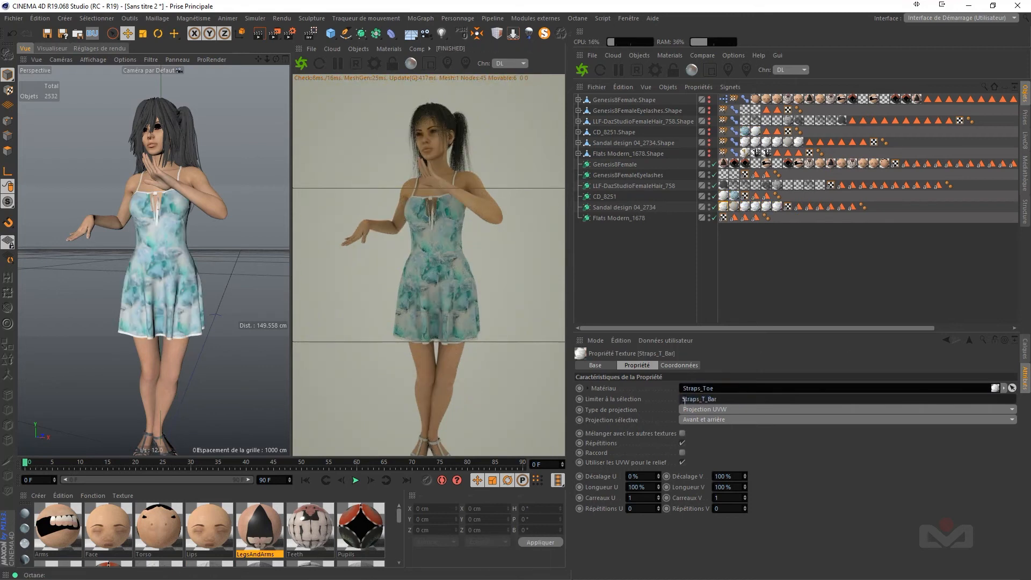
click(683, 399)
key(ctrl+v)
click(735, 207)
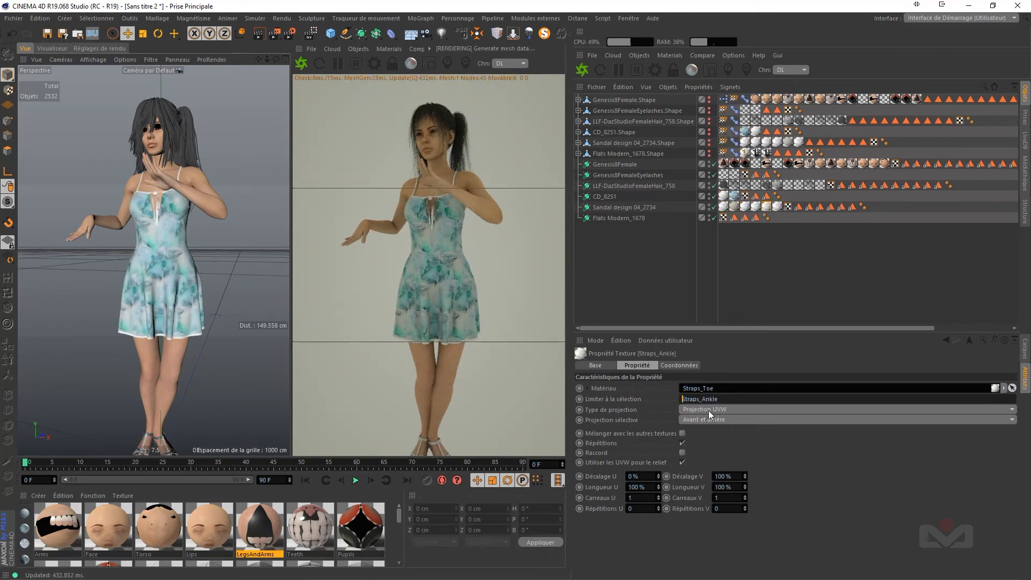
click(684, 399)
text(dzmat_)
Step: Copy the three Flats Modern_1678.Shape textures onto the Flats Modern_1678 Alembic object and prefix their selection restrictions with dzmat_
click(745, 153)
shift+click(767, 154)
ctrl+drag(767, 153, 619, 217)
click(745, 218)
click(684, 399)
text(dzmat_)
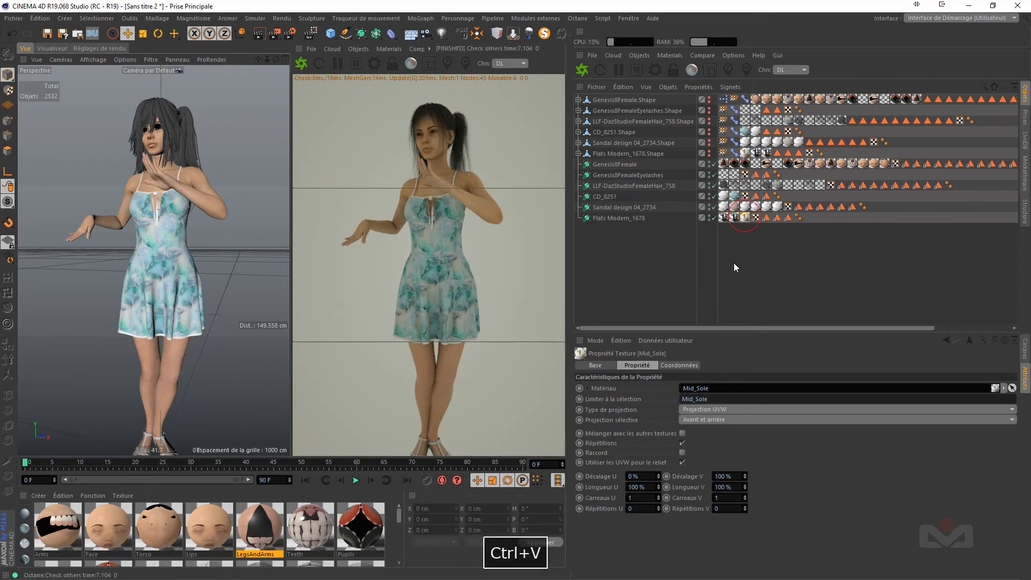
click(675, 279)
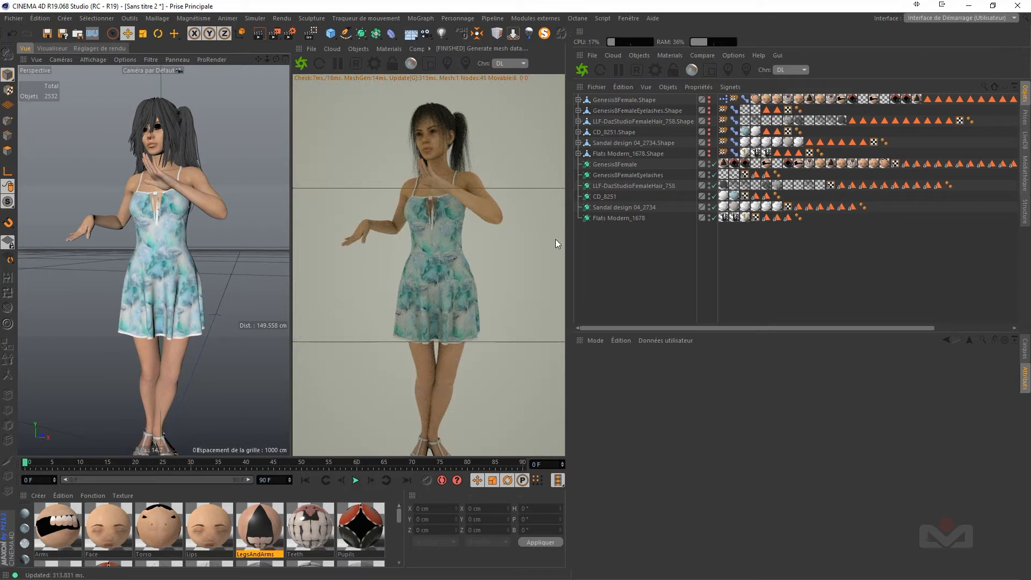
Step: Delete the six original .Shape objects, from Genesis8Female.Shape through Flats Modern_1678.Shape
click(613, 100)
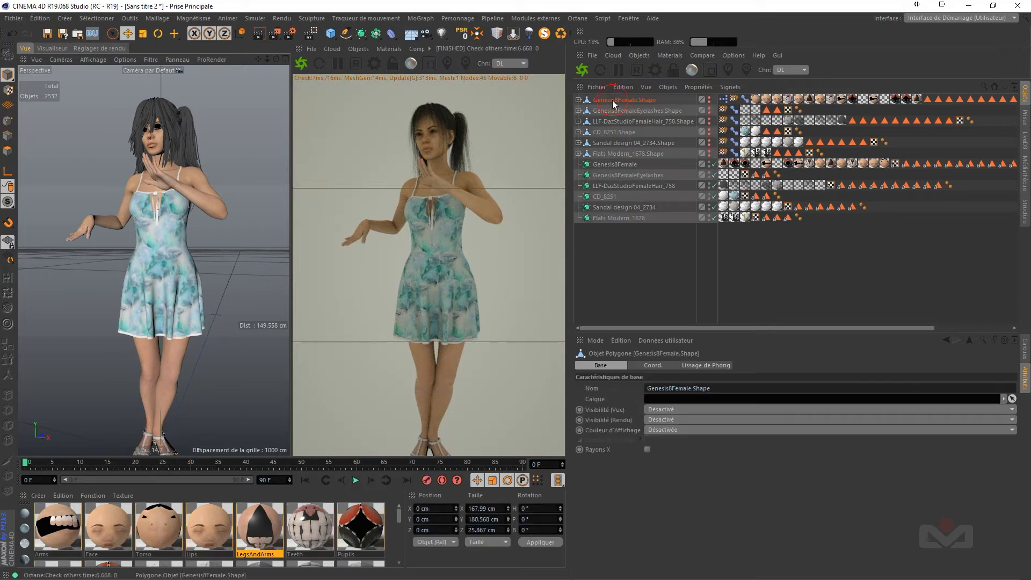
shift+click(616, 153)
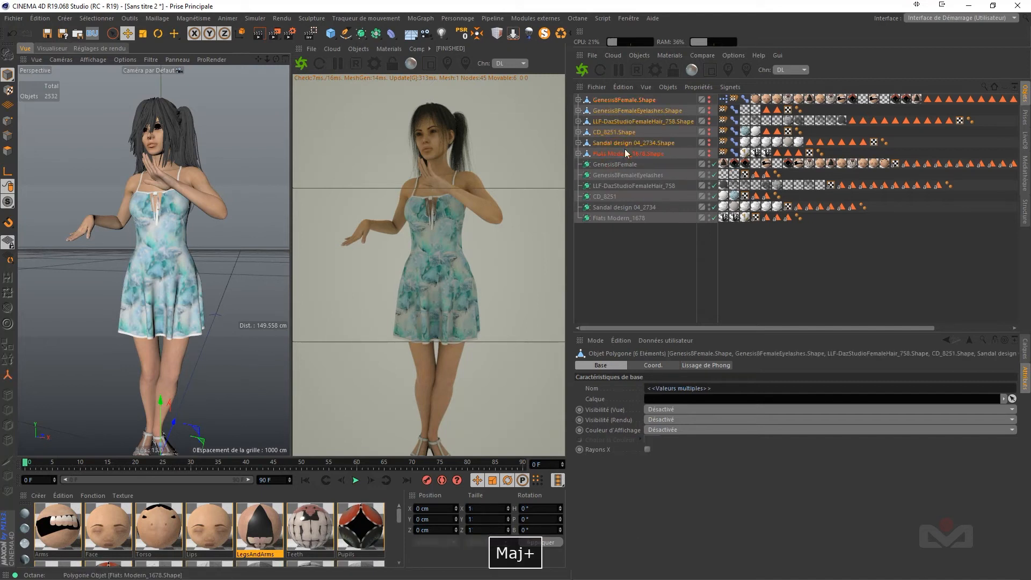
key(Delete)
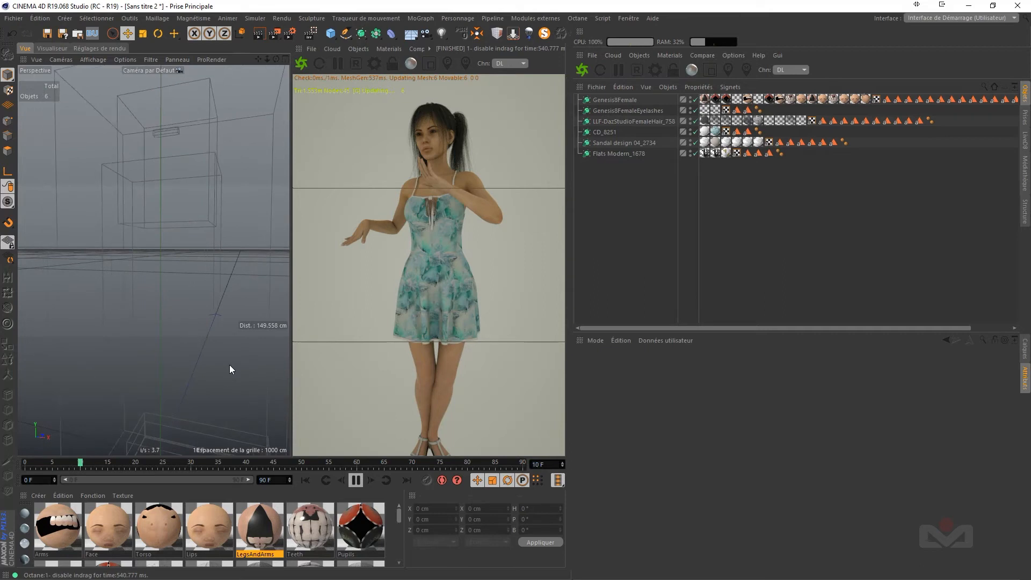
Step: Play the animation to check the textured Alembic character in motion, stopping at frame 42
click(356, 481)
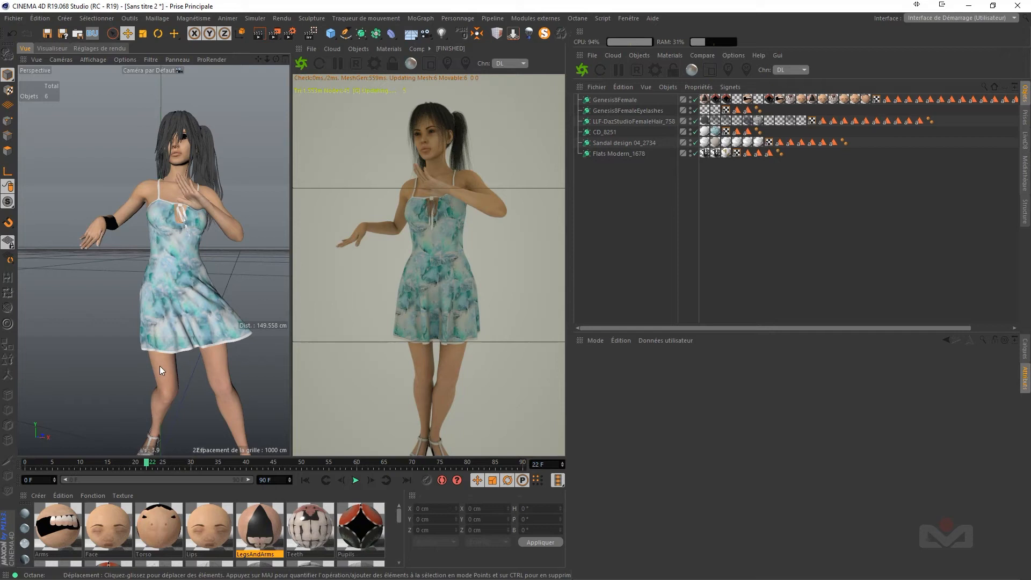
click(355, 480)
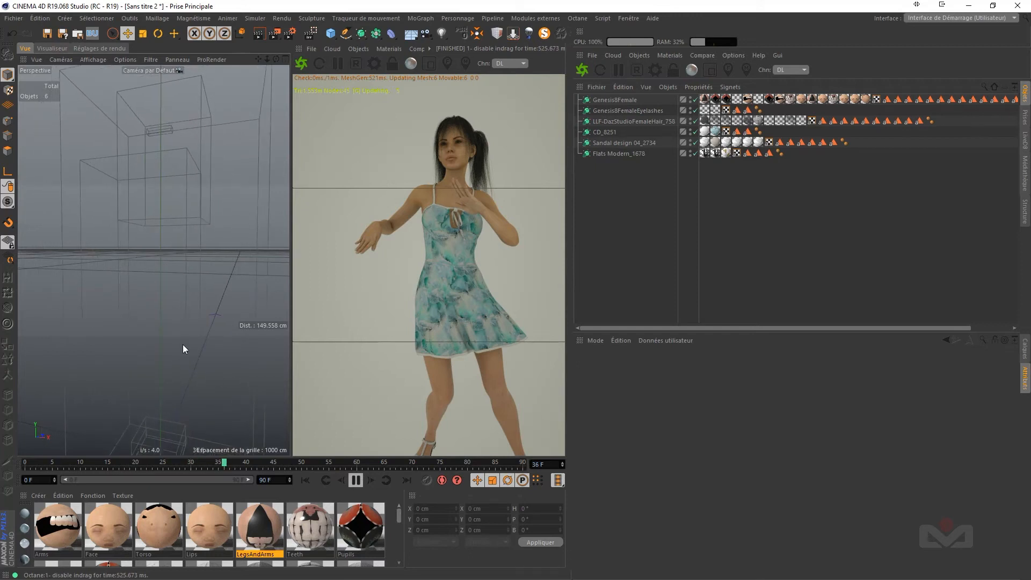
click(356, 481)
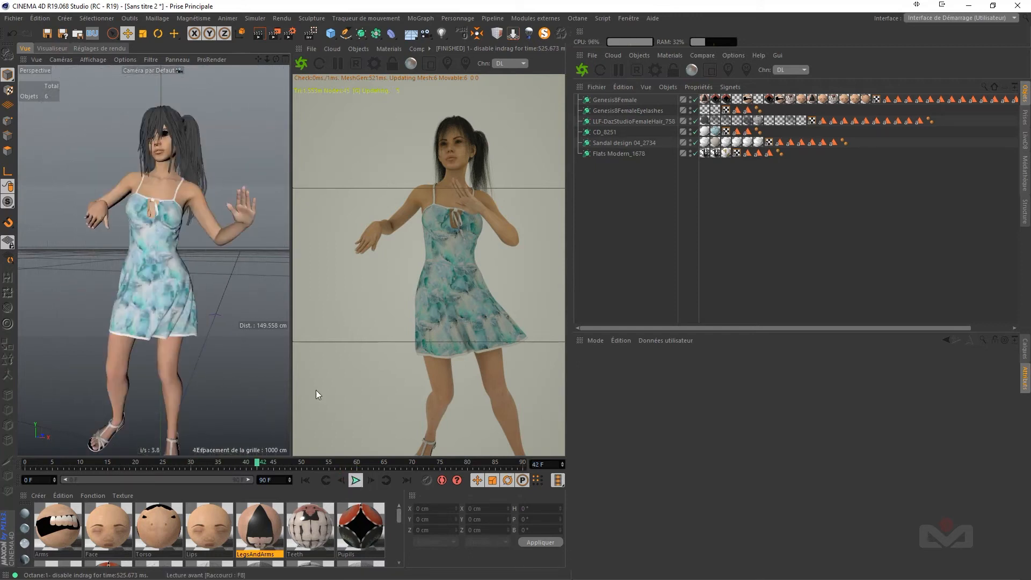
Step: Examine the character's mesh density up close using Gouraud shading with lines, and restore plain Gouraud shading
click(67, 62)
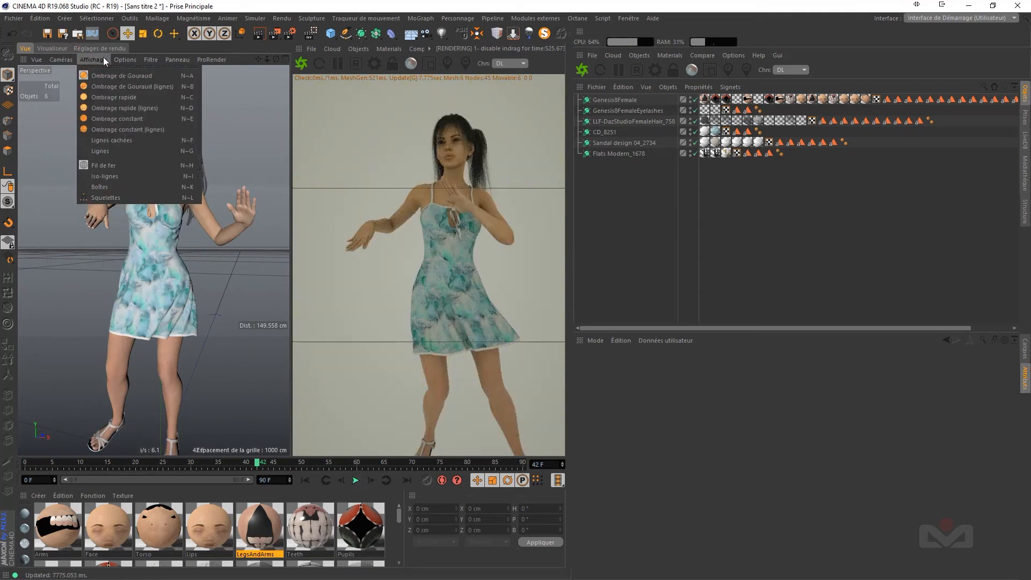
click(107, 86)
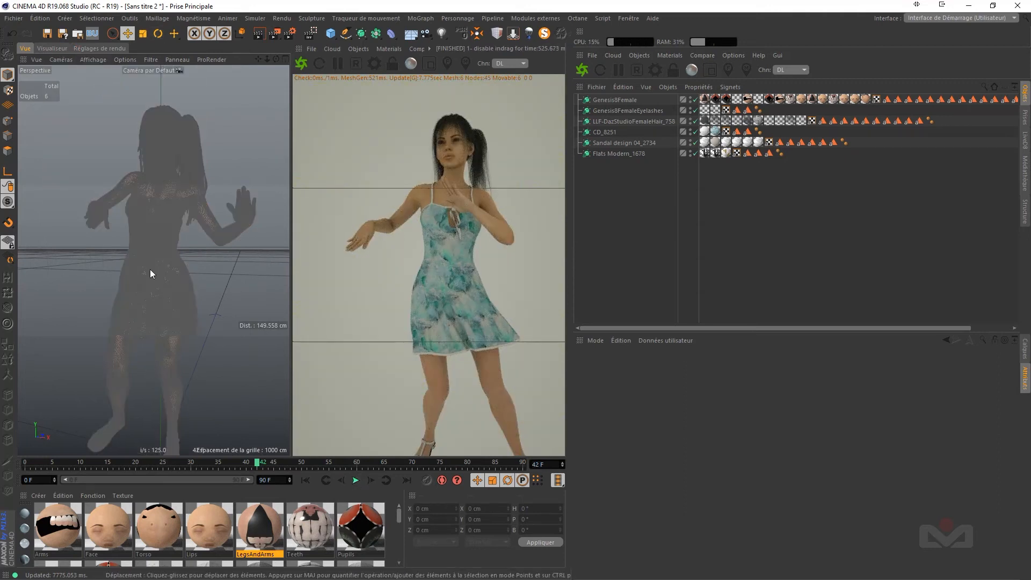
scroll(162, 200, up, 10)
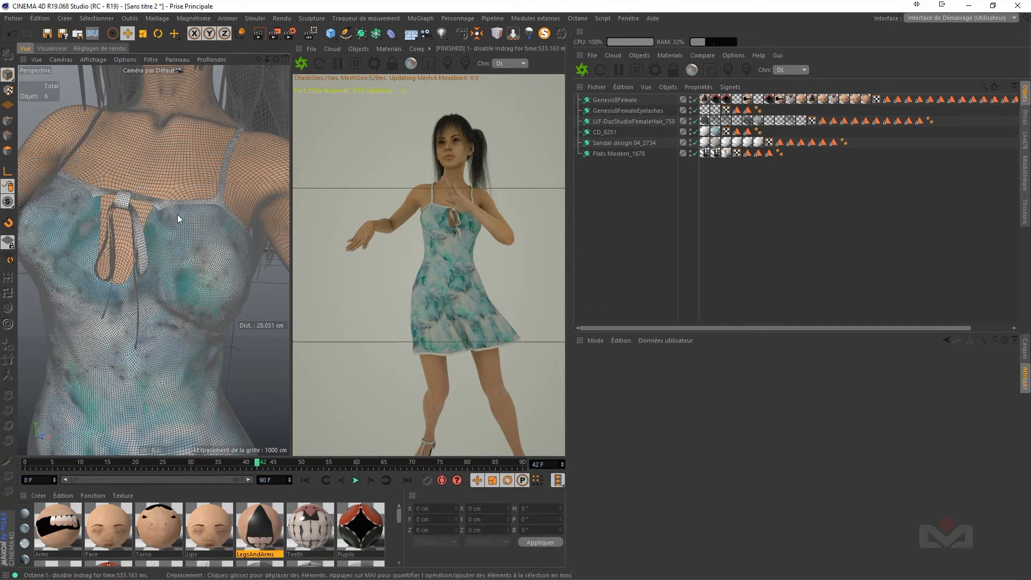
scroll(163, 215, down, 5)
scroll(151, 192, down, 3)
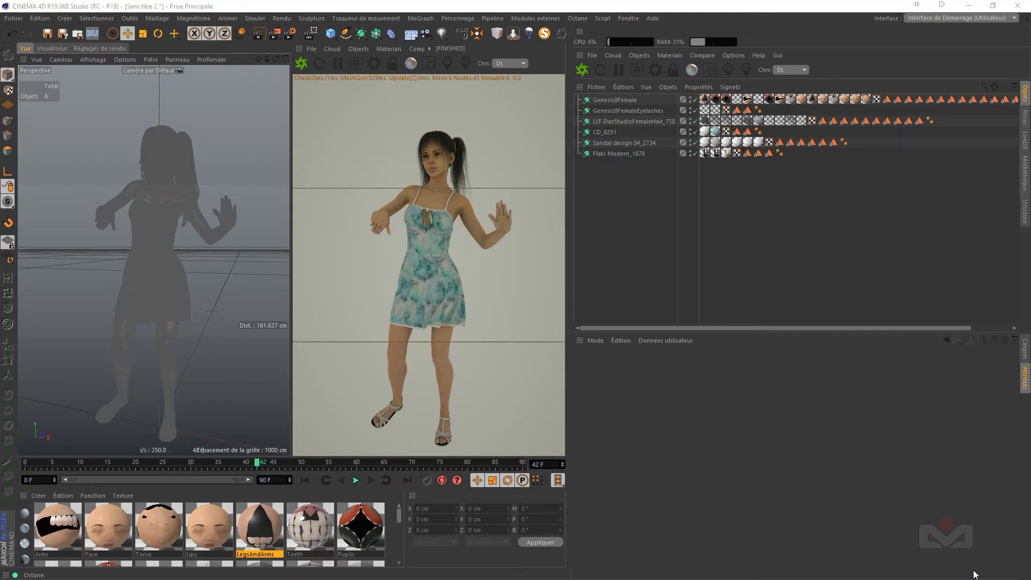
click(89, 59)
click(97, 76)
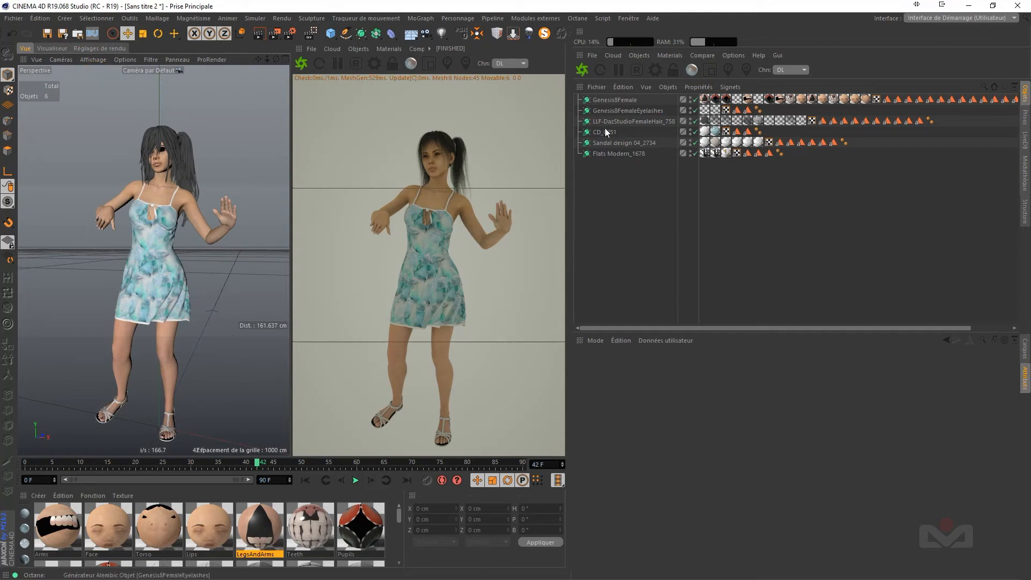
Step: Make all six Alembic objects editable, from Genesis8Female through Flats Modern_1678
drag(596, 172, 626, 111)
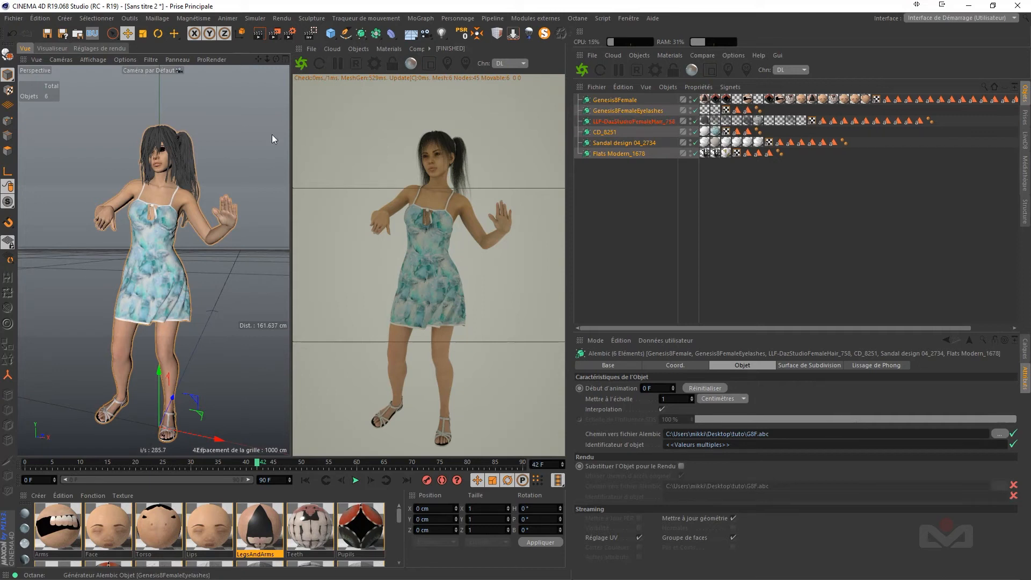
click(7, 56)
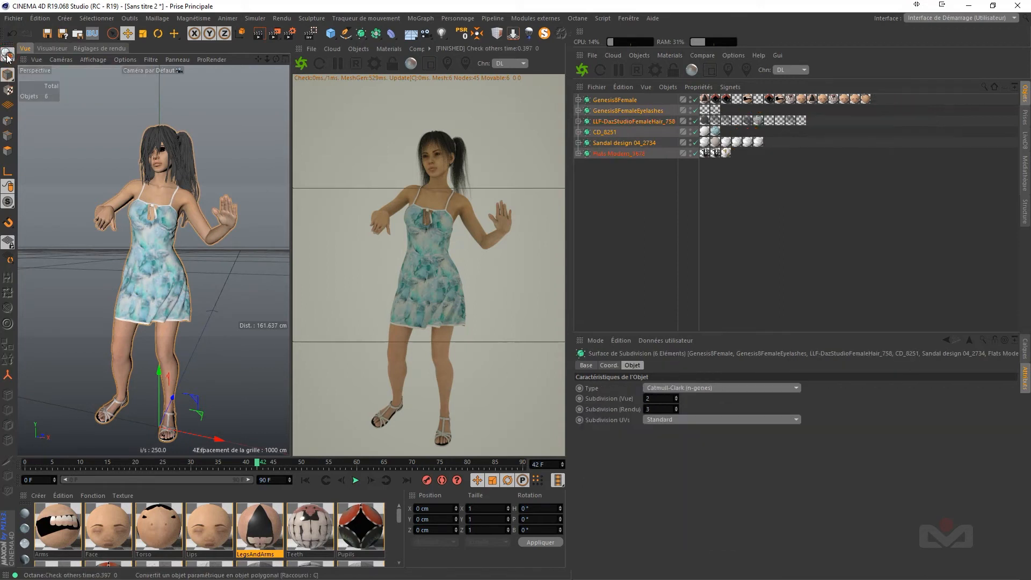
Step: Take the six Polygone meshes out of their subdivision surface parents, placing them at the root of the object hierarchy
click(579, 100)
click(579, 122)
click(578, 143)
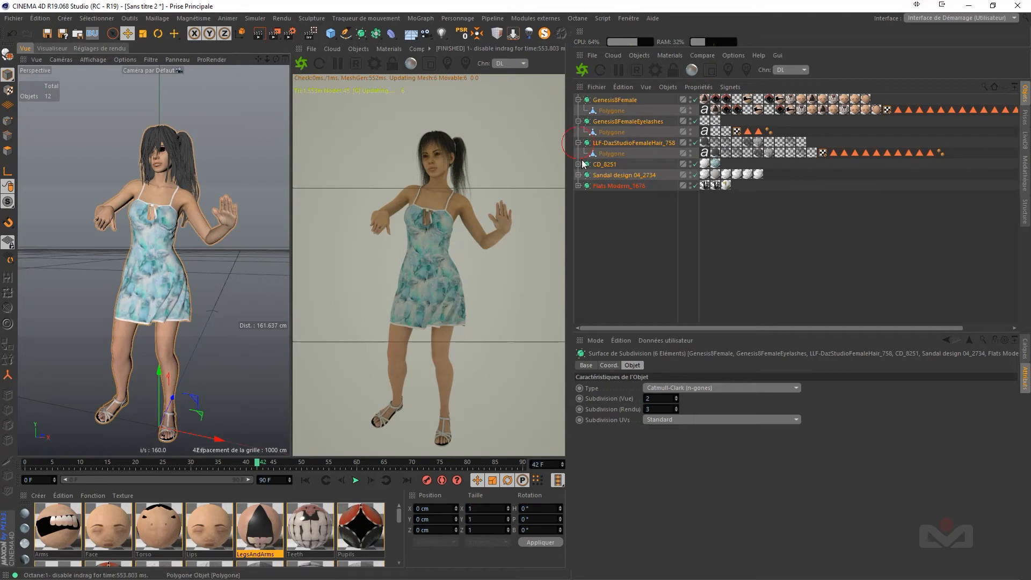
click(578, 165)
click(578, 186)
click(579, 208)
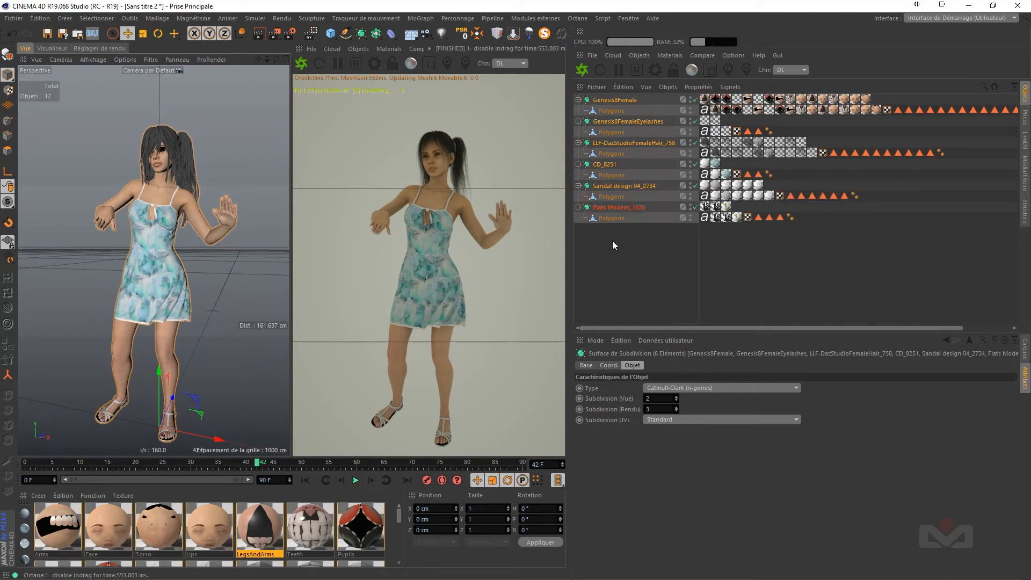
drag(612, 111, 607, 271)
drag(612, 122, 603, 248)
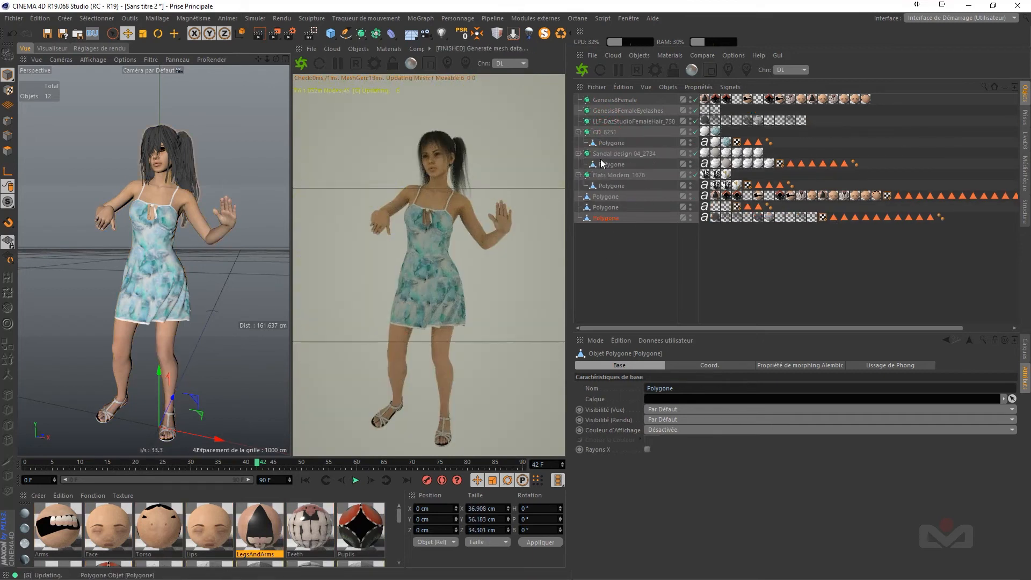
drag(608, 143, 600, 258)
drag(607, 165, 598, 259)
Step: Delete the six emptied subdivision surface objects, from Genesis8Female through Flats Modern_1678
click(606, 101)
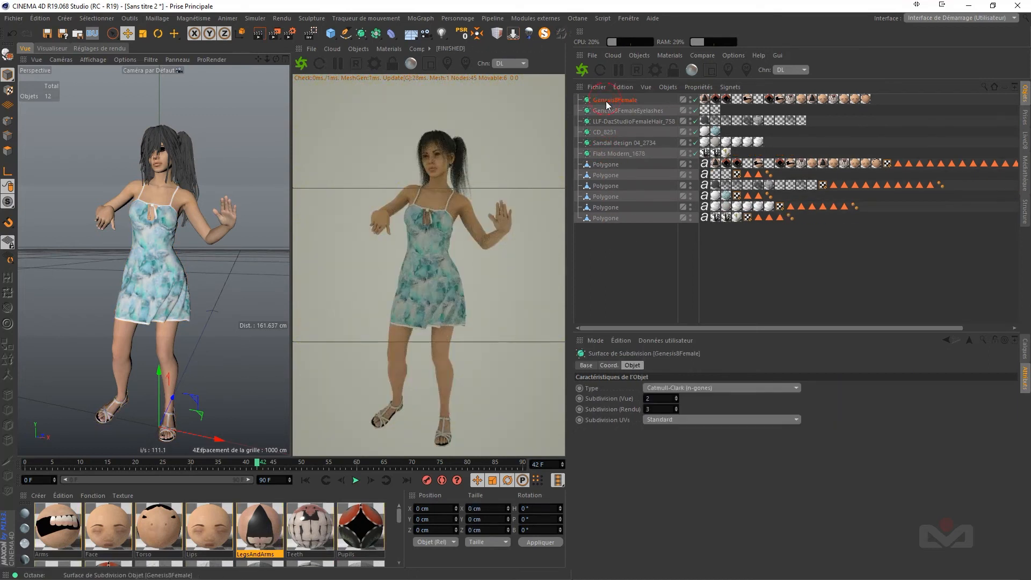
shift+click(608, 156)
key(Delete)
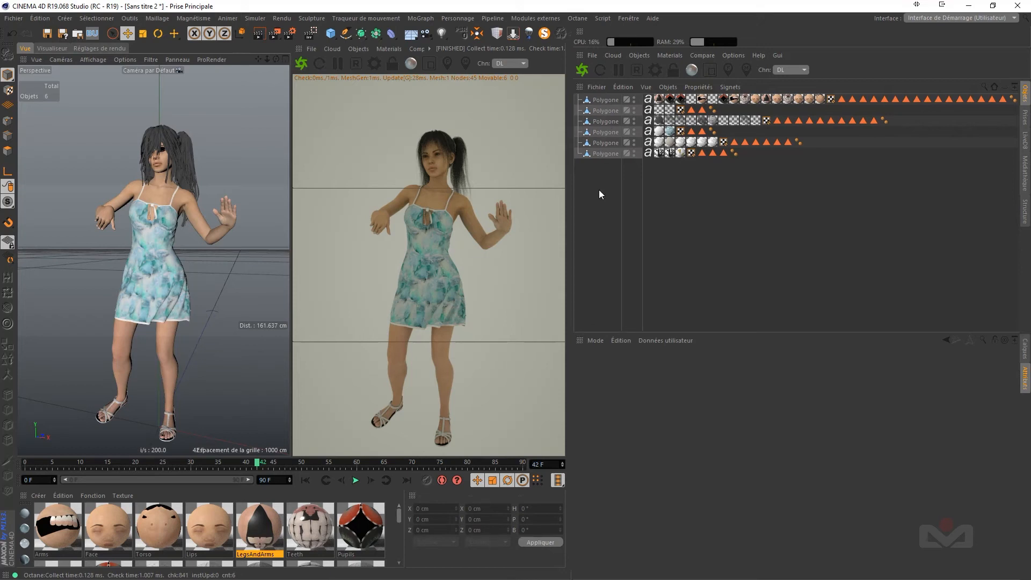
Step: Play the animation from frame 0 to check the six Polygone meshes in motion, and return to frame 0
click(309, 480)
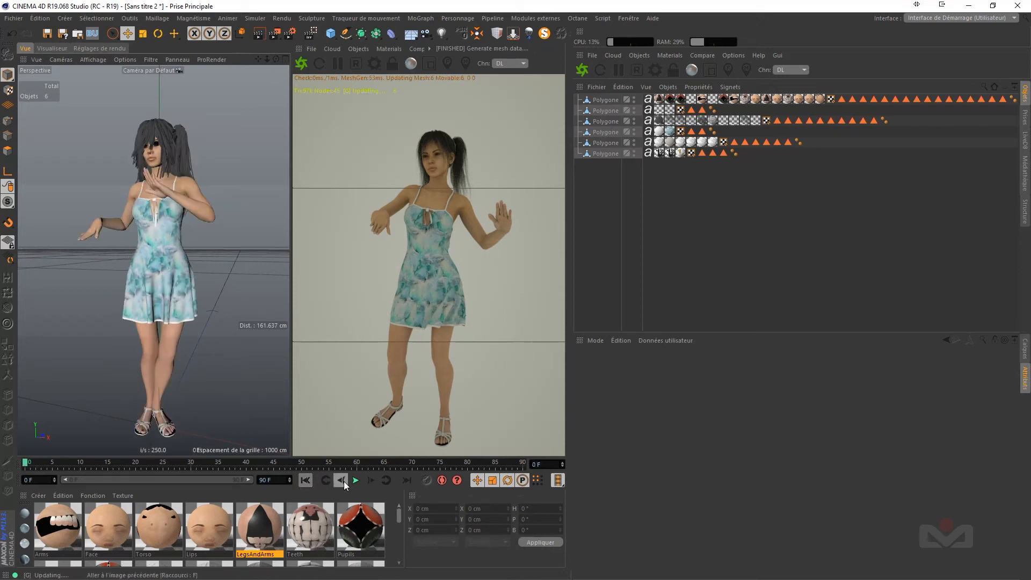
click(355, 480)
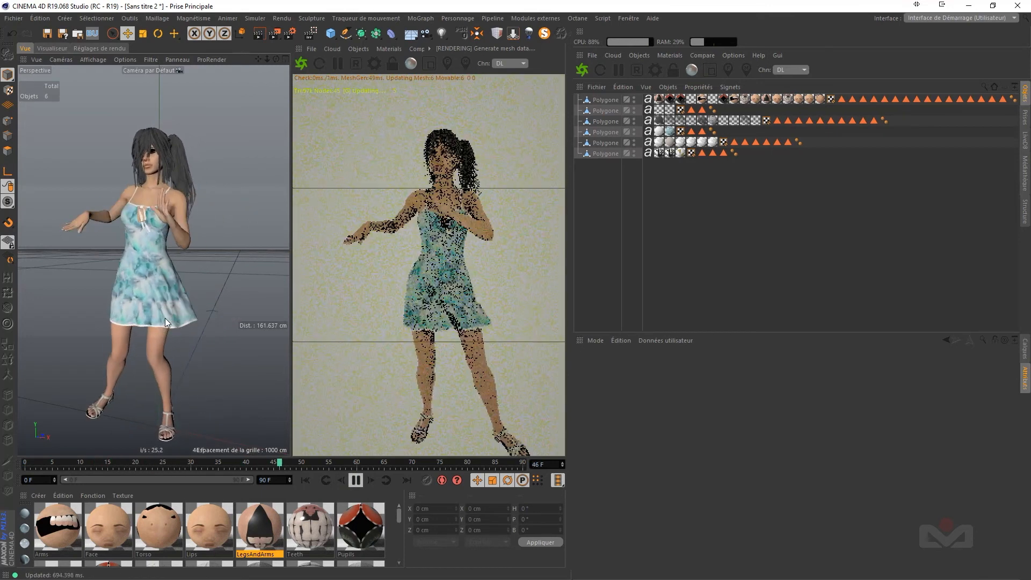
click(356, 481)
click(306, 479)
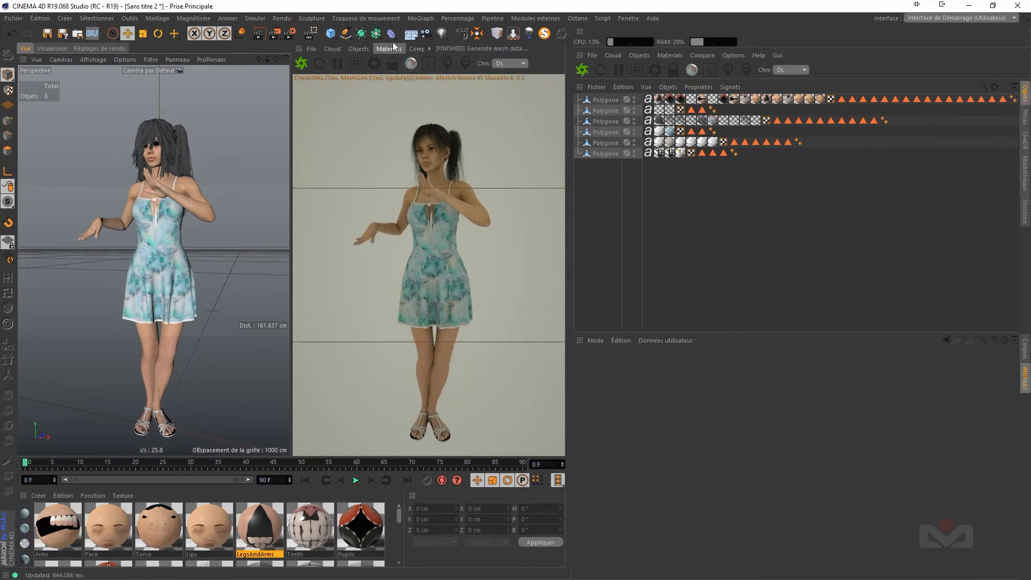
Step: Add a Connecter object with Souder disabled and nest all six Polygone meshes inside it
click(362, 34)
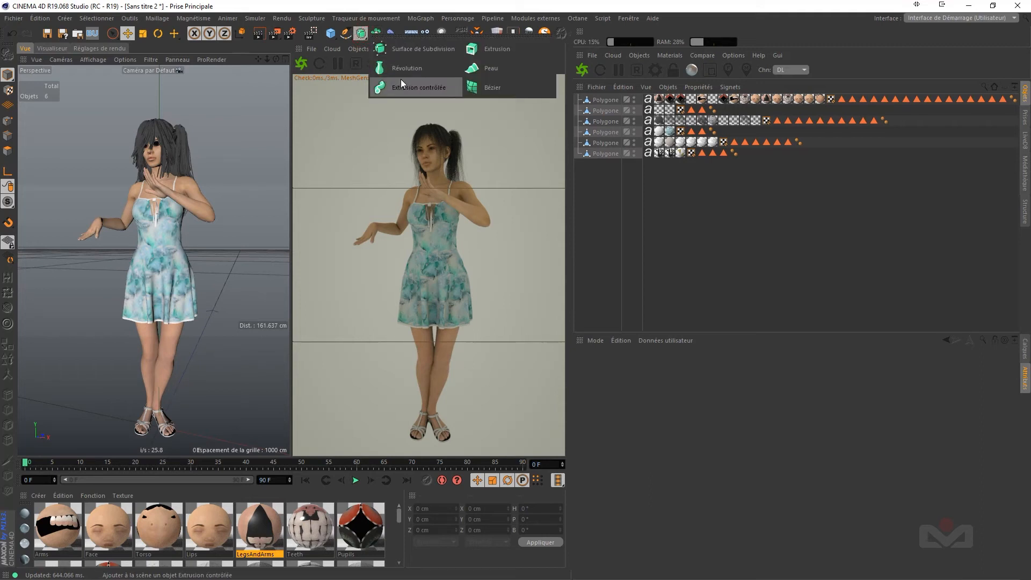
click(376, 33)
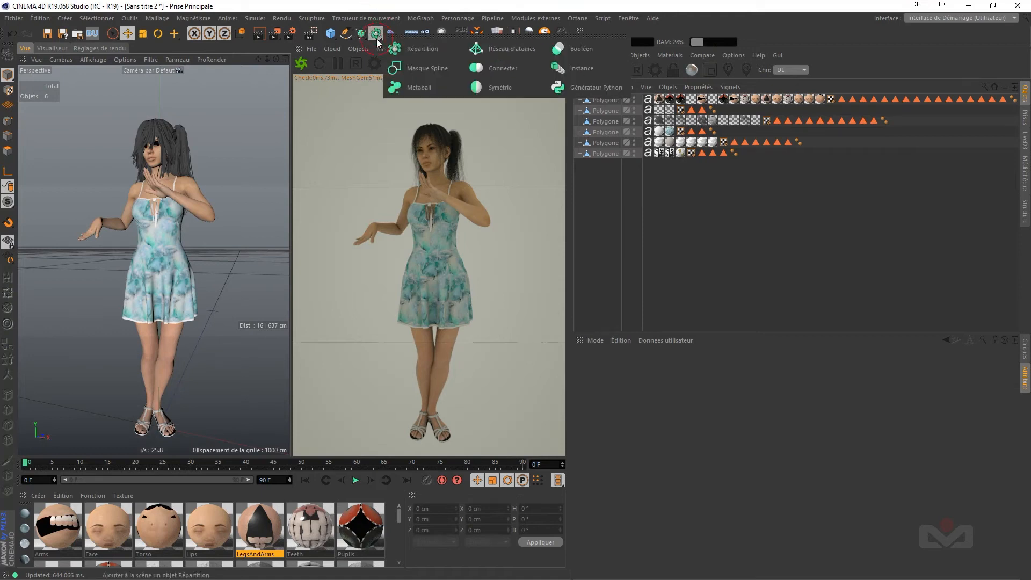
click(500, 70)
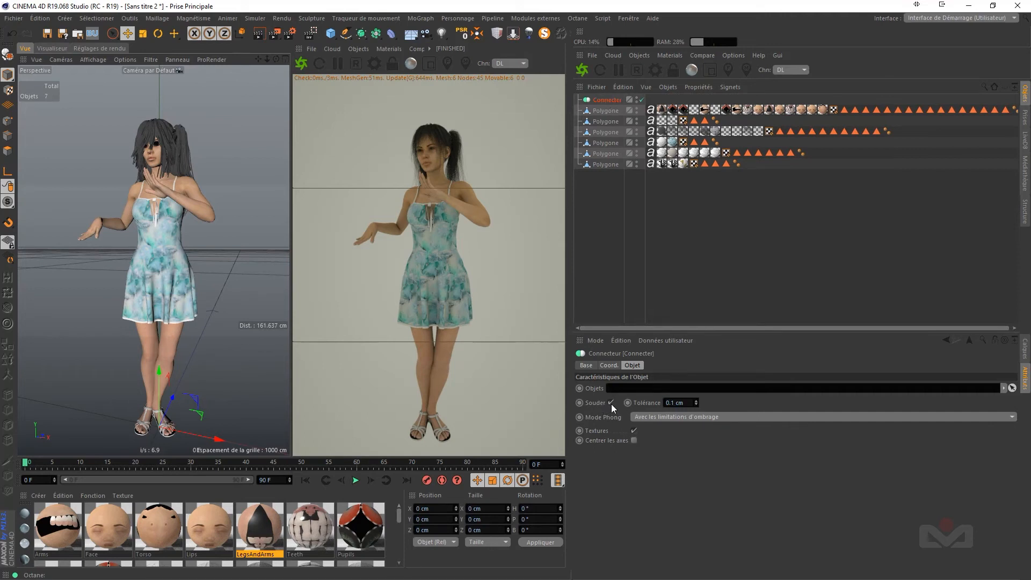
drag(590, 195, 604, 100)
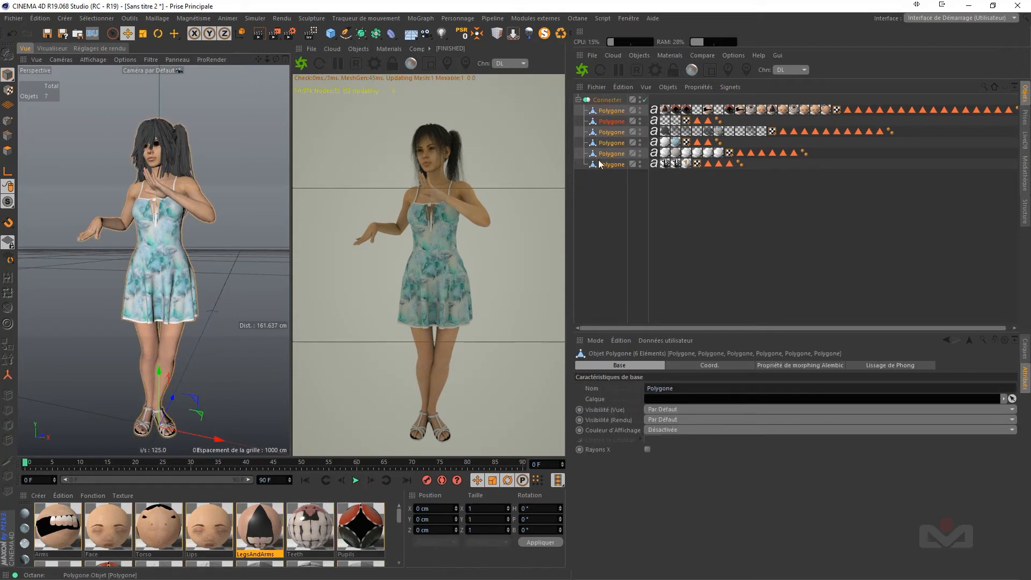
click(594, 197)
click(579, 100)
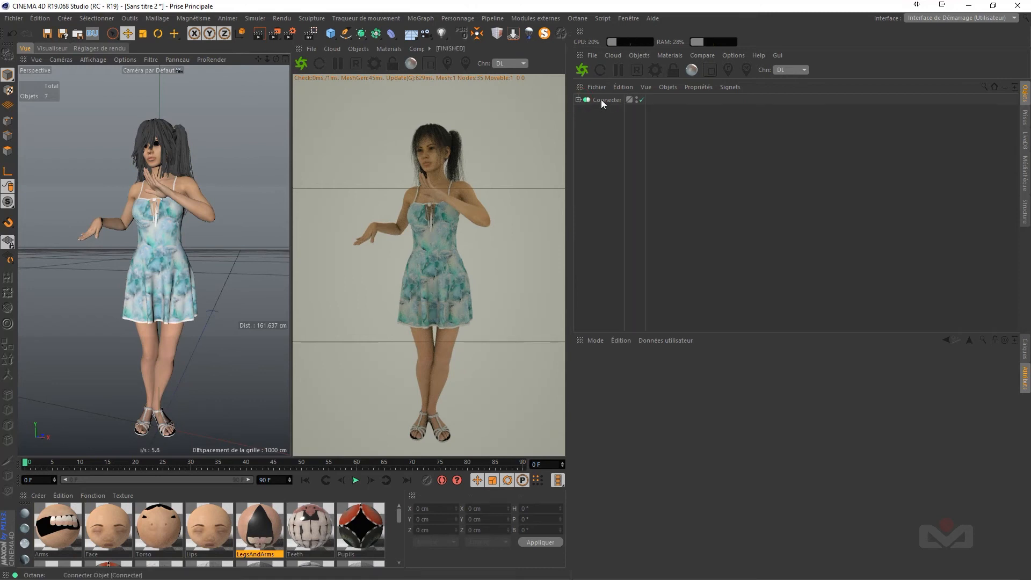
Step: Convert the Connecter object's current state into a separate mesh object and rename the resulting null G8F
right_click(601, 100)
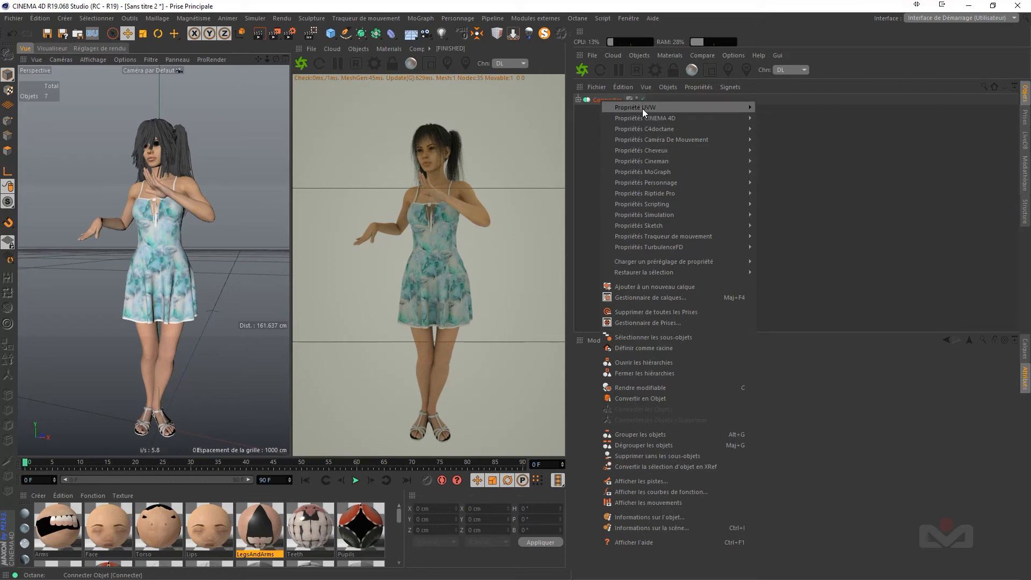
click(645, 400)
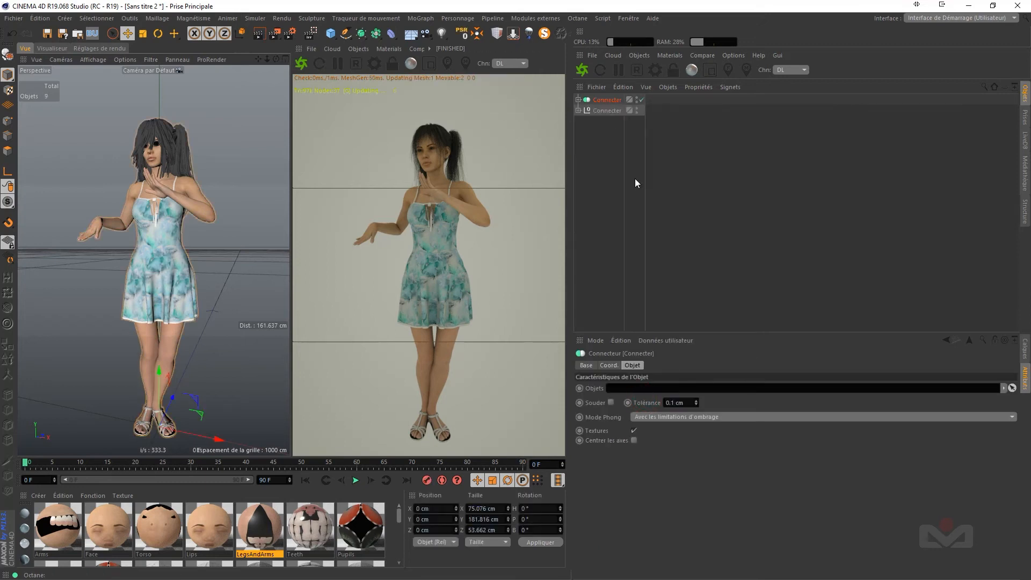
click(612, 110)
double_click(616, 112)
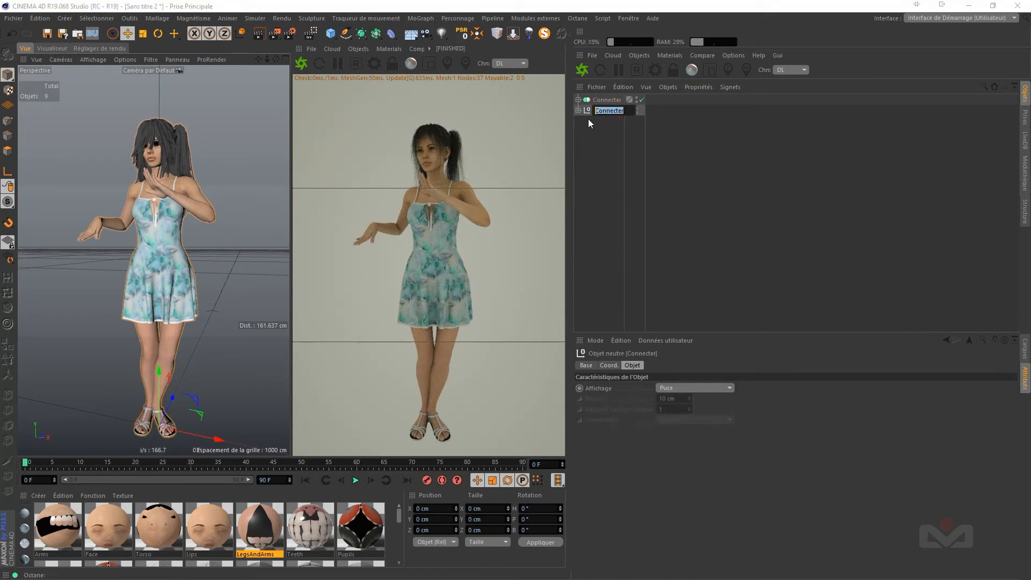
text(G8)
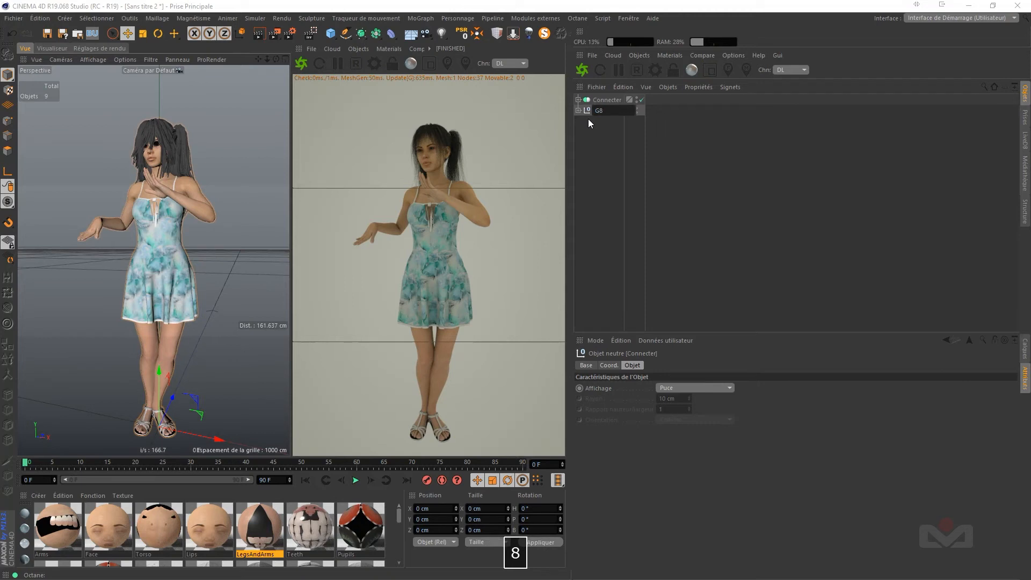
text(F)
click(589, 125)
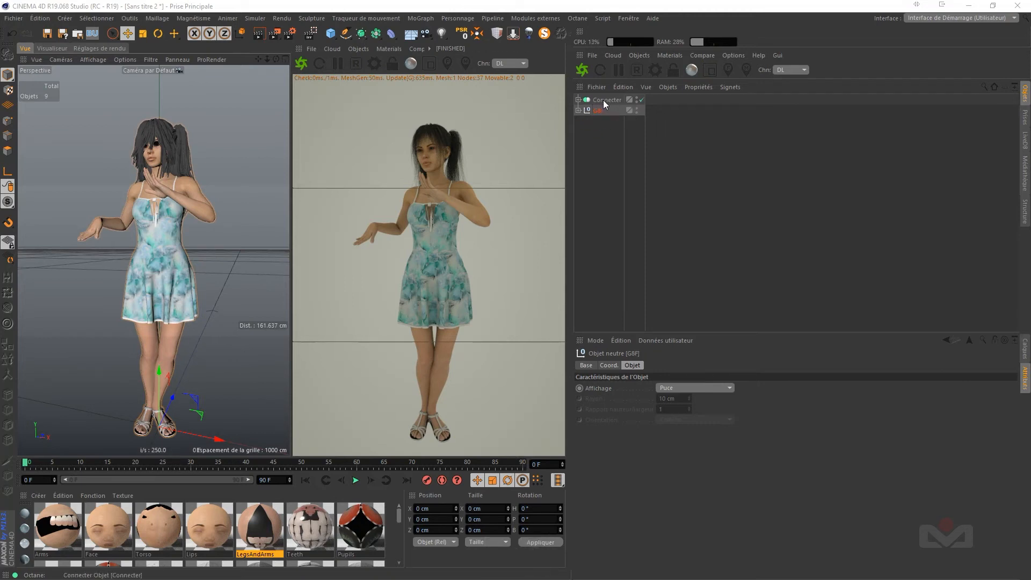
Step: Check the material and selection tags on the merged mesh, and hide the G8F null in the viewport and render
click(579, 110)
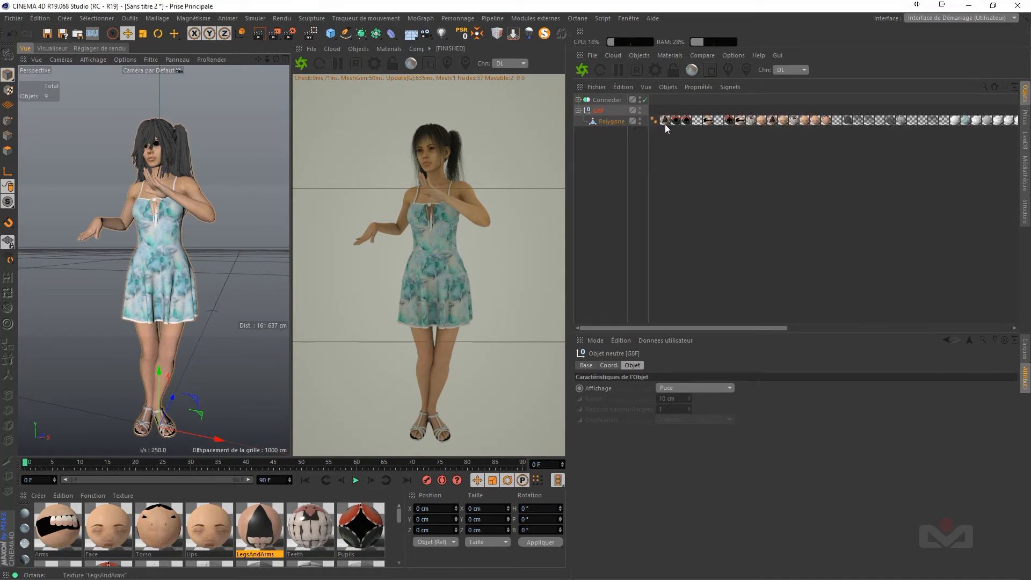
drag(764, 328, 951, 309)
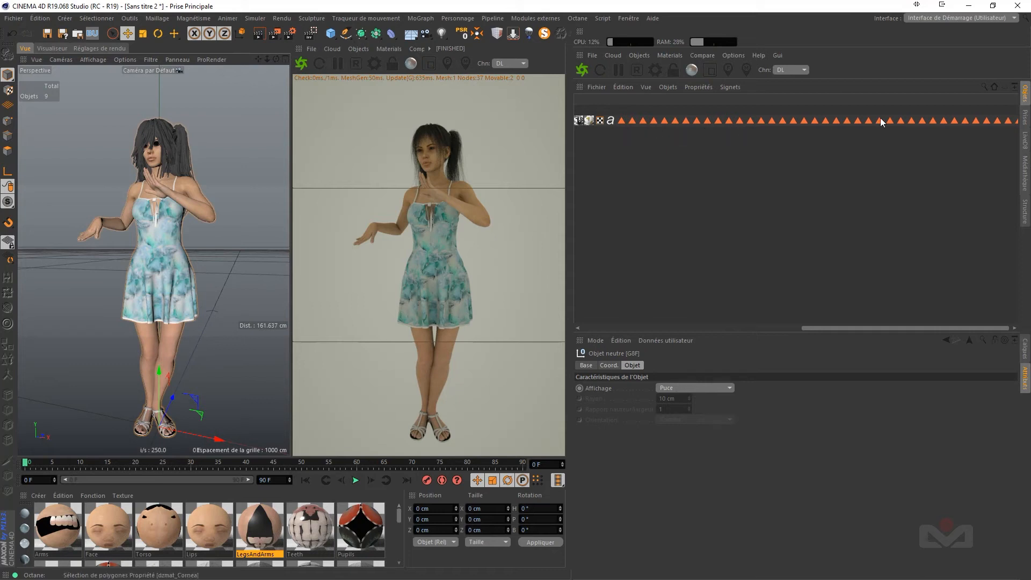
drag(841, 328, 618, 328)
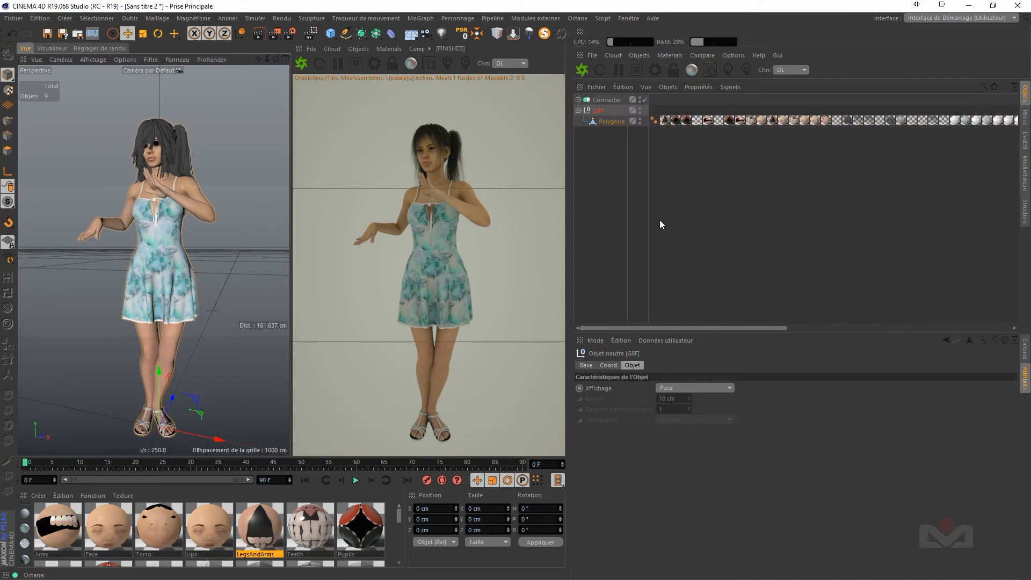
click(640, 108)
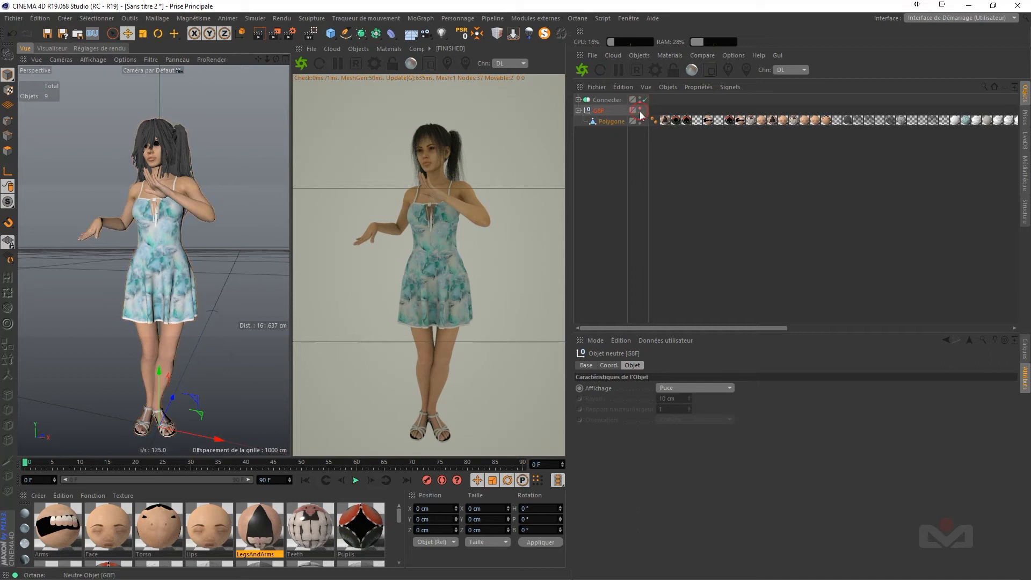
click(595, 147)
click(579, 110)
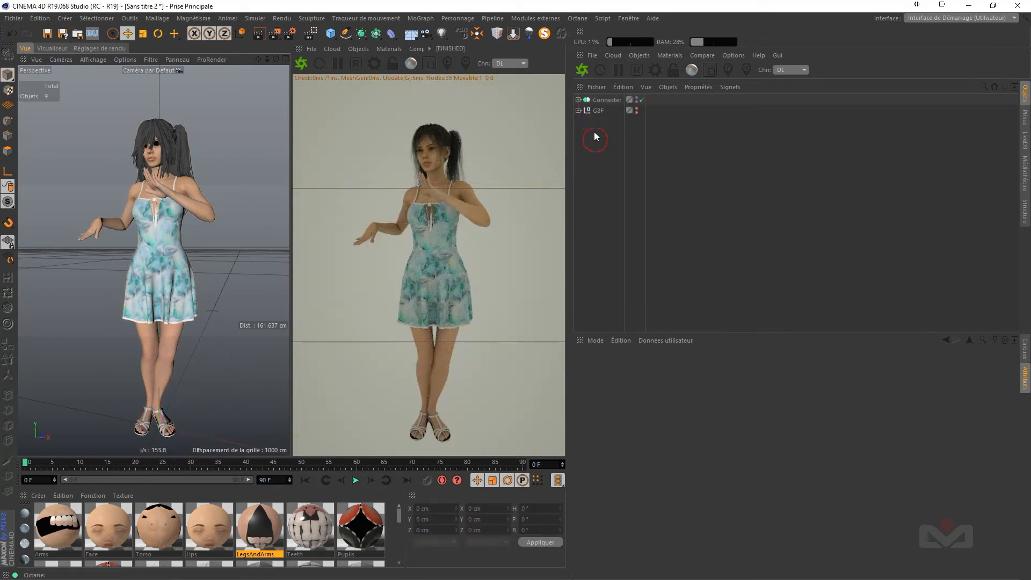
Step: Add a Correction deformer and group it together with the Connecter object under a new null
click(602, 101)
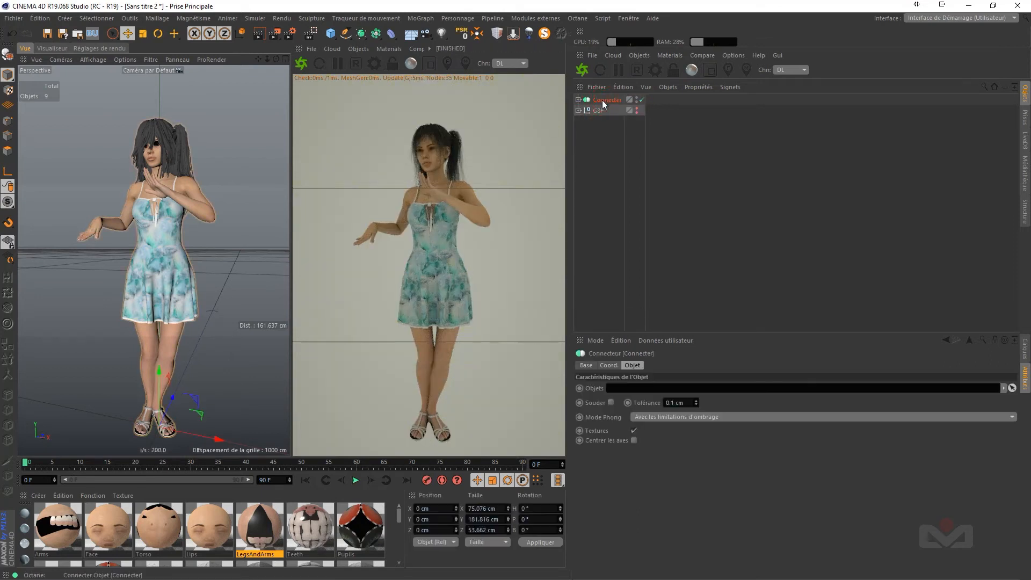
click(394, 41)
click(429, 111)
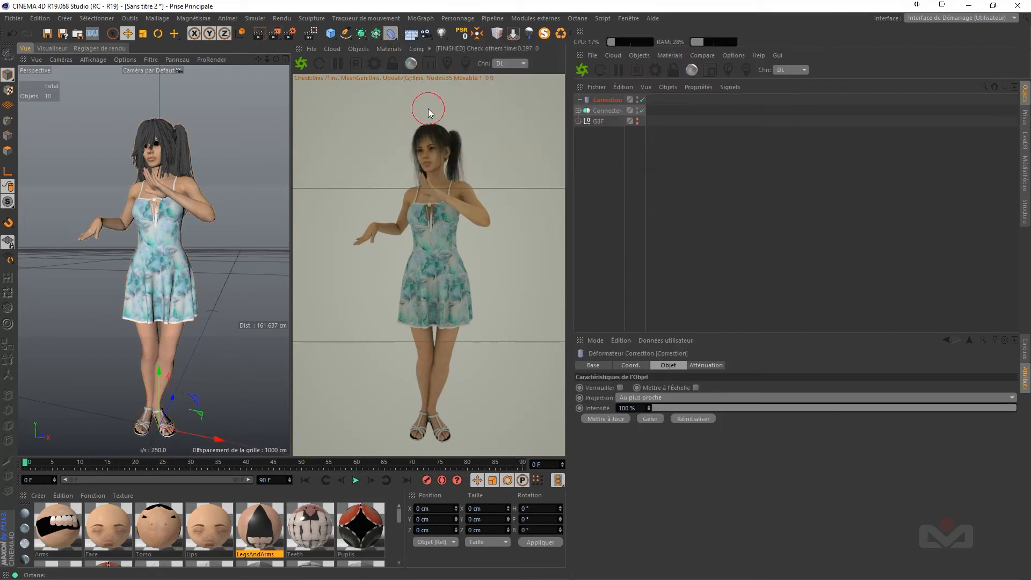
click(607, 112)
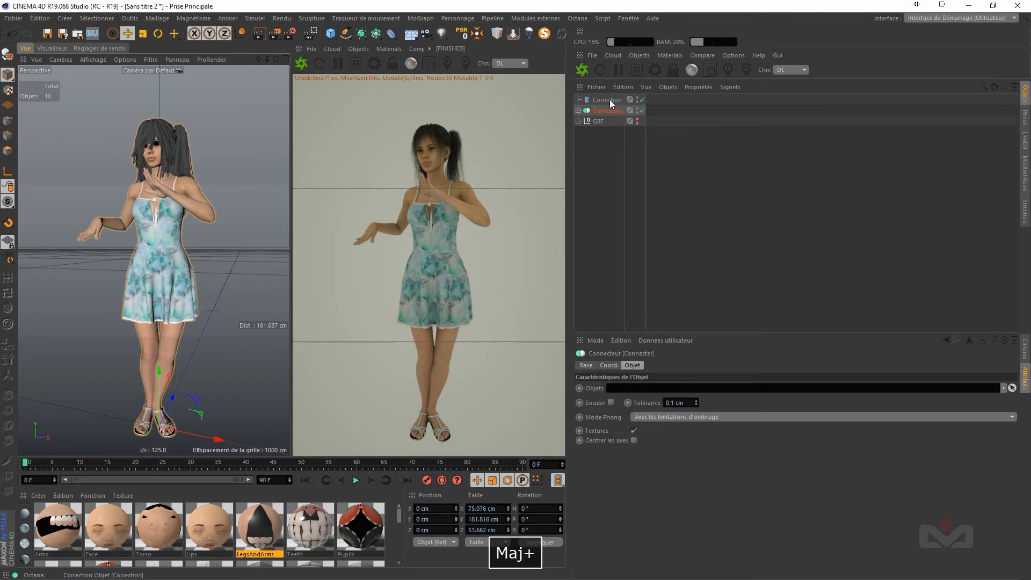
ctrl+click(611, 100)
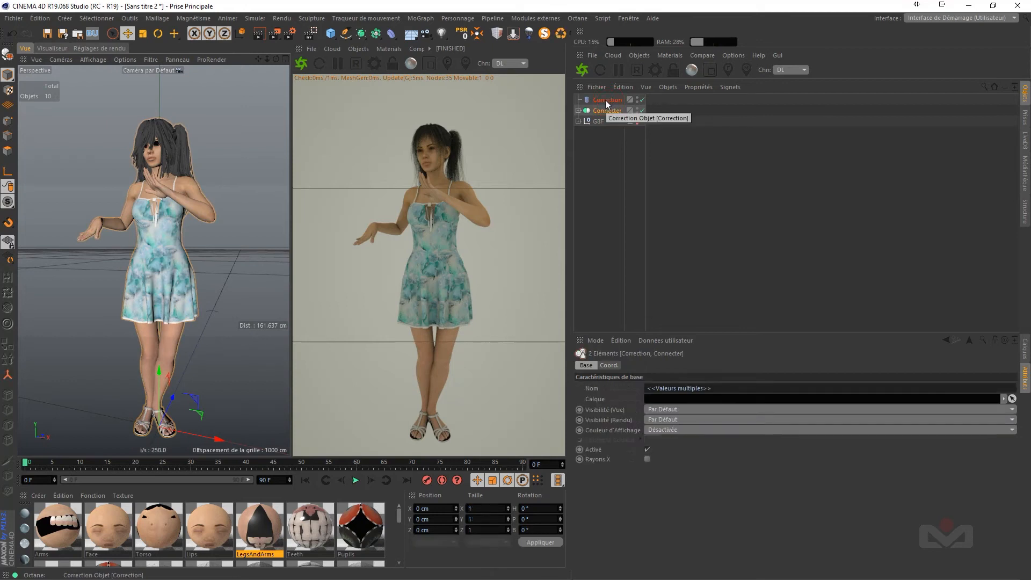
key(alt+g)
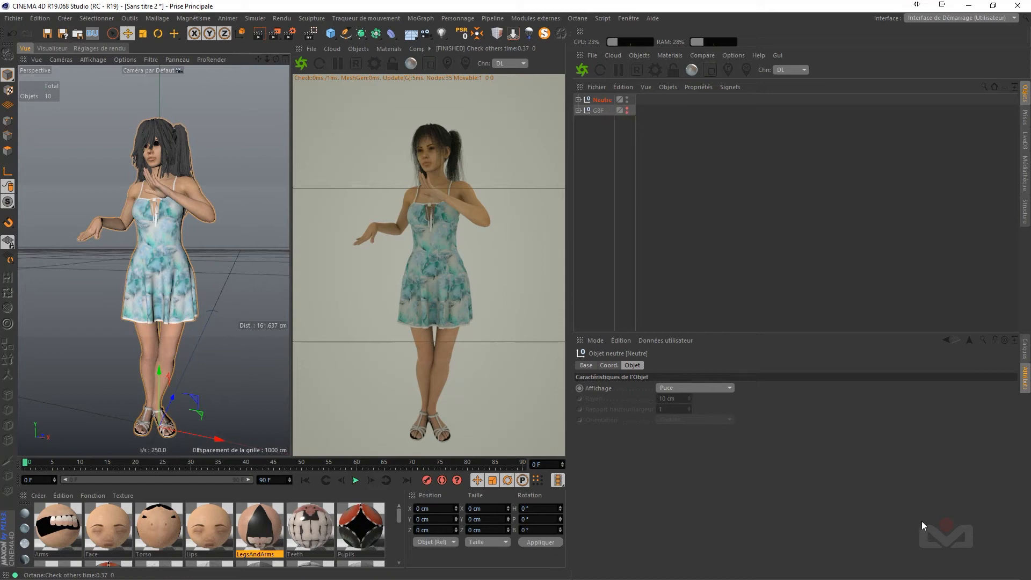
Step: Add a Cache de points tag to the Correction deformer, store its state and calculate the cache
click(578, 100)
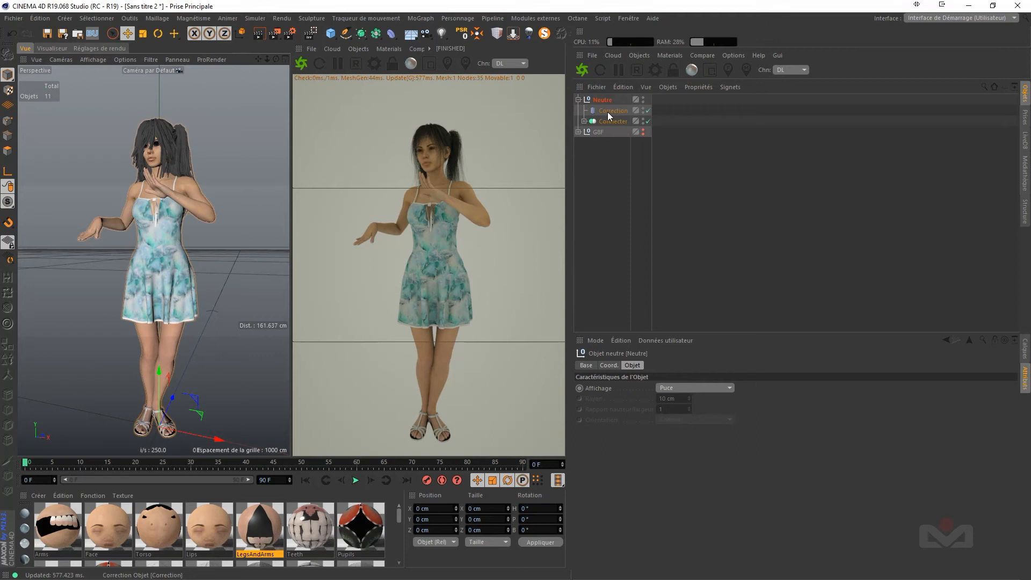
click(607, 111)
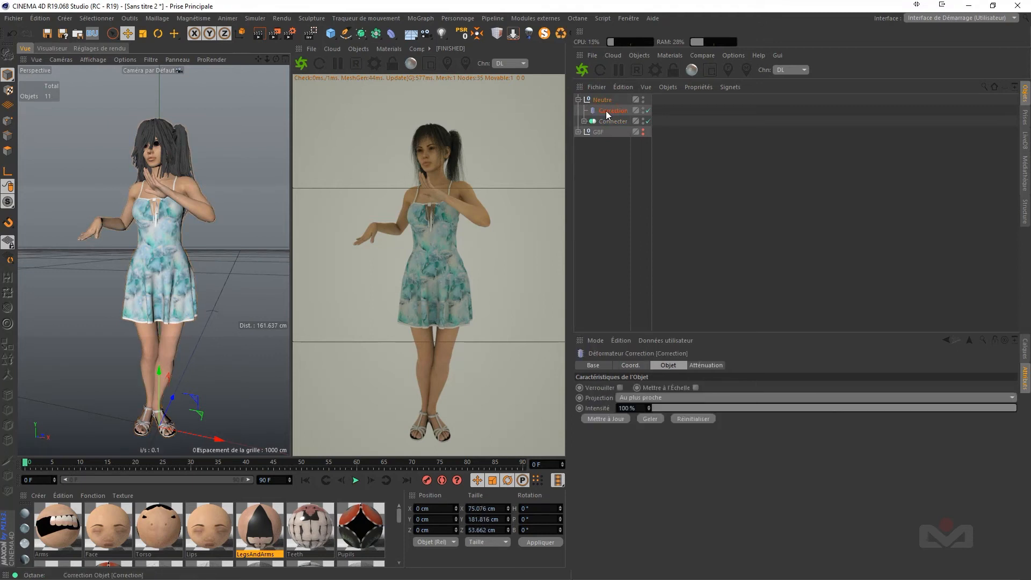
right_click(621, 111)
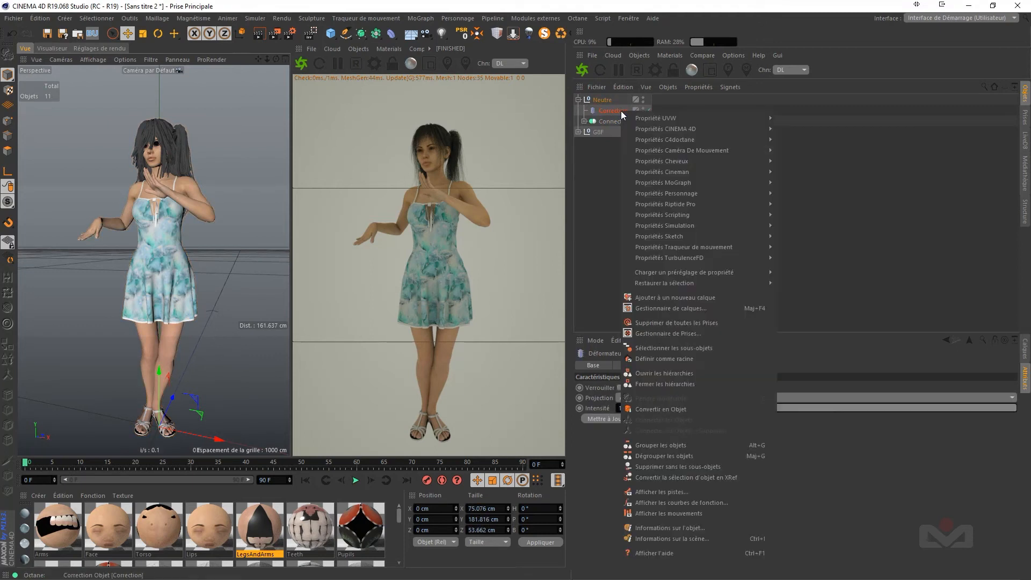
mouse_move(680, 195)
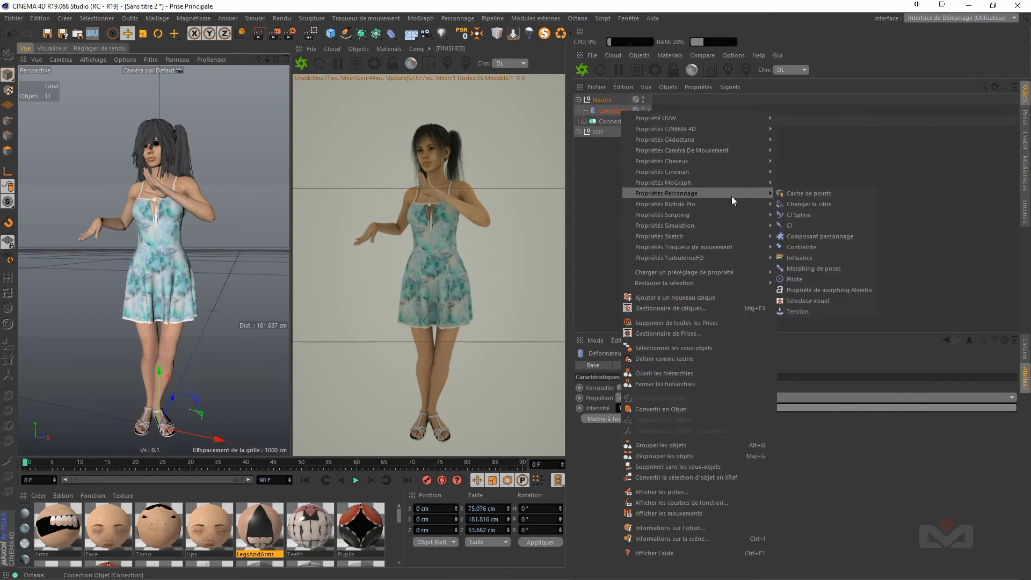
click(802, 194)
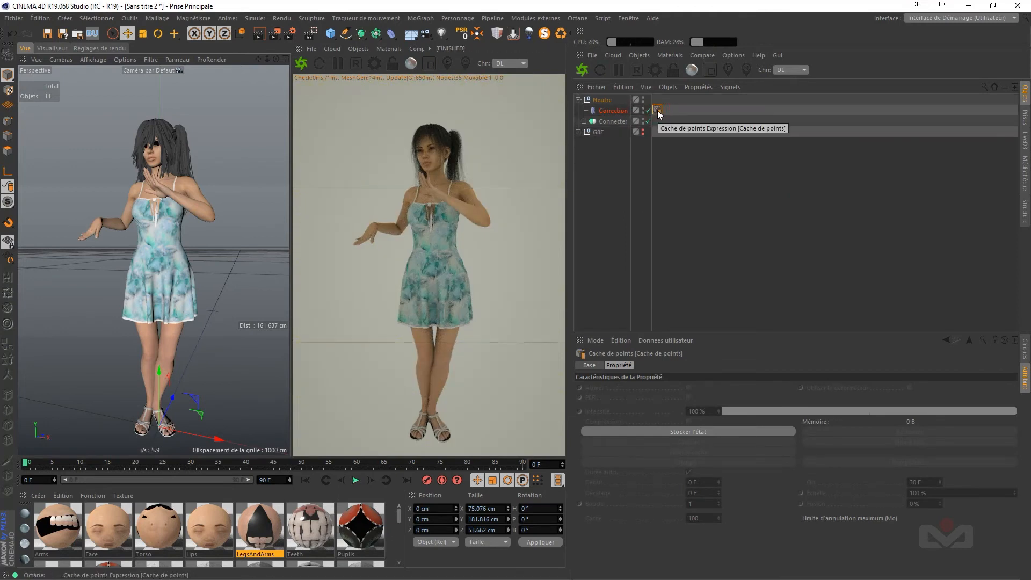
click(695, 432)
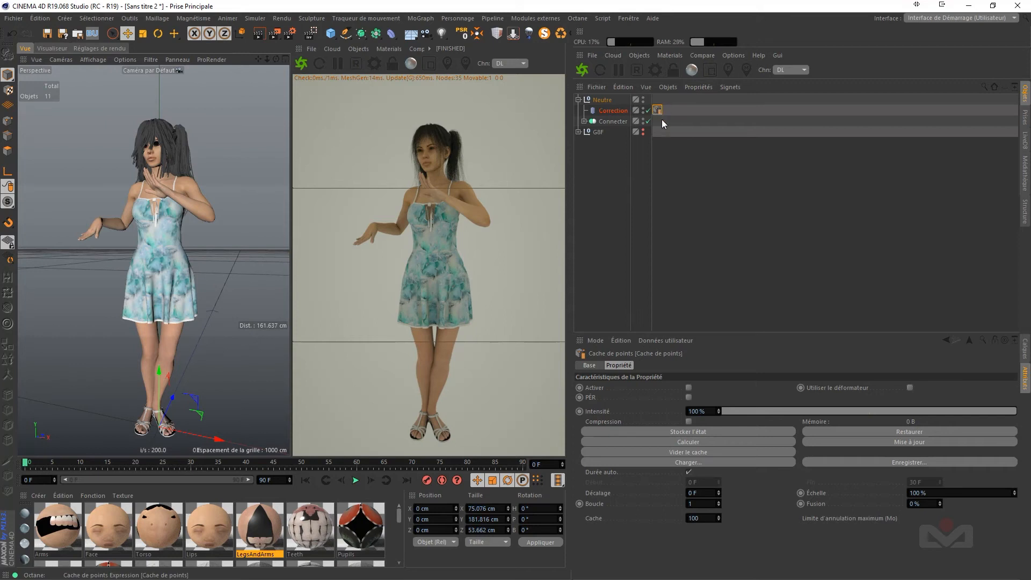
click(691, 443)
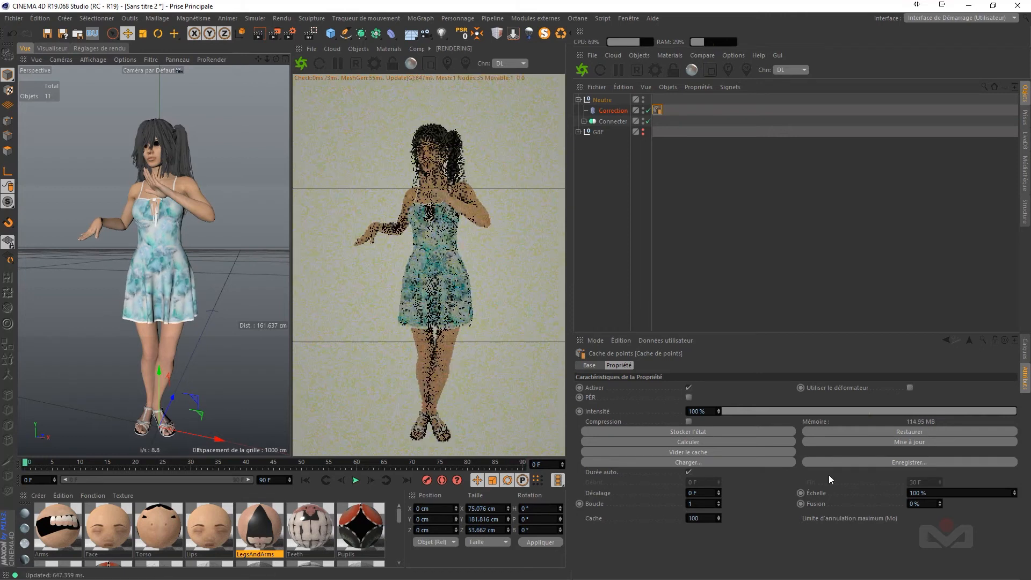
Step: Move the Cache de points tag from the Correction deformer to the Polygone mesh inside G8F
click(579, 133)
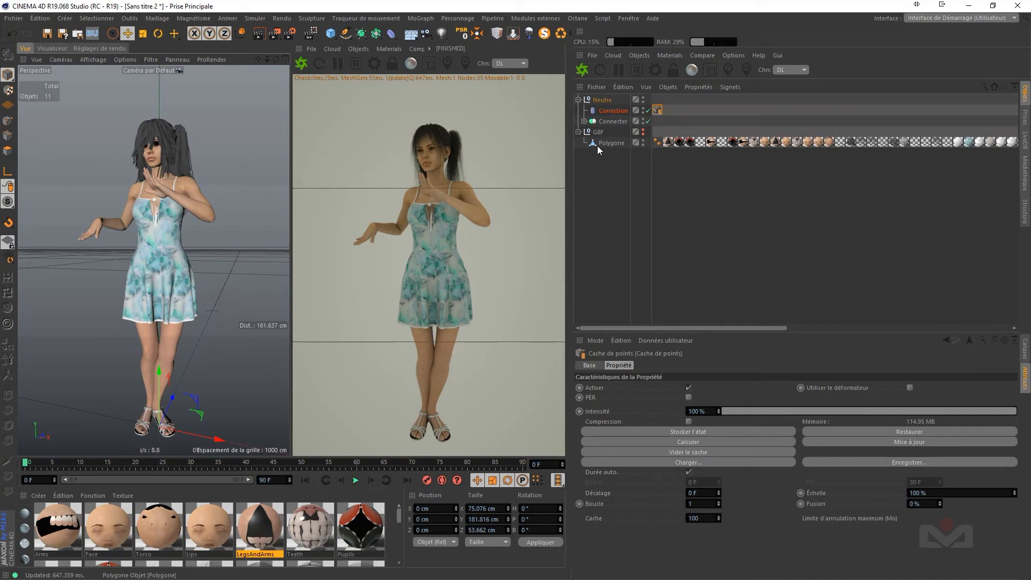
click(658, 111)
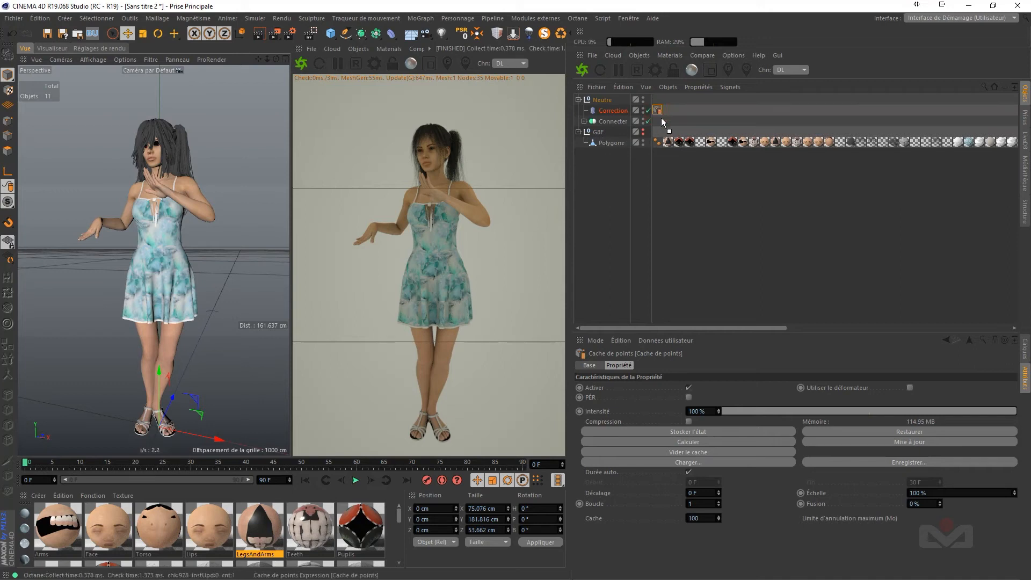
click(644, 134)
drag(608, 143, 608, 144)
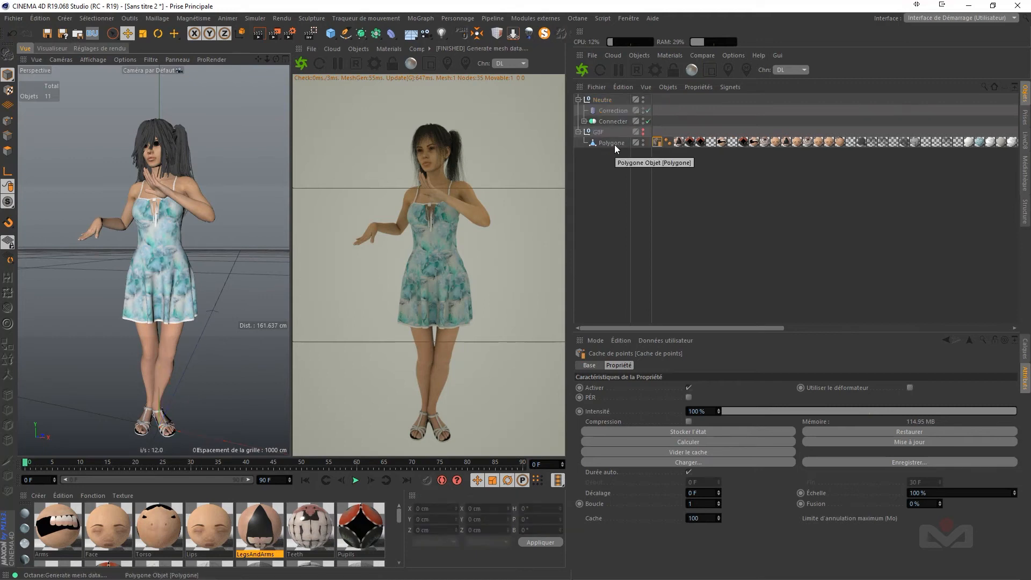
Step: Delete the Neutre group with its contents, make G8F visible again and select its Polygone mesh
click(579, 100)
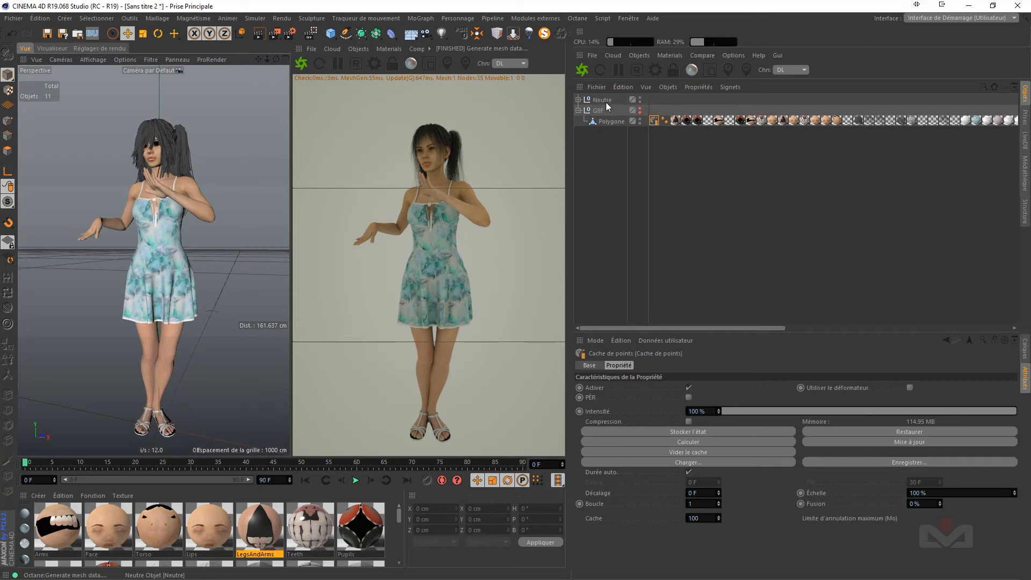
click(604, 100)
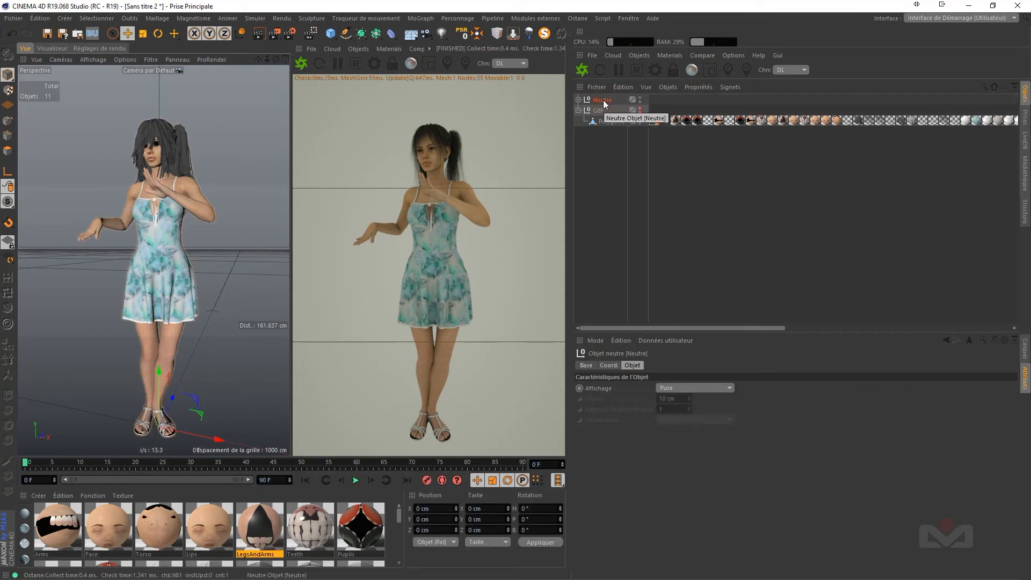
key(Delete)
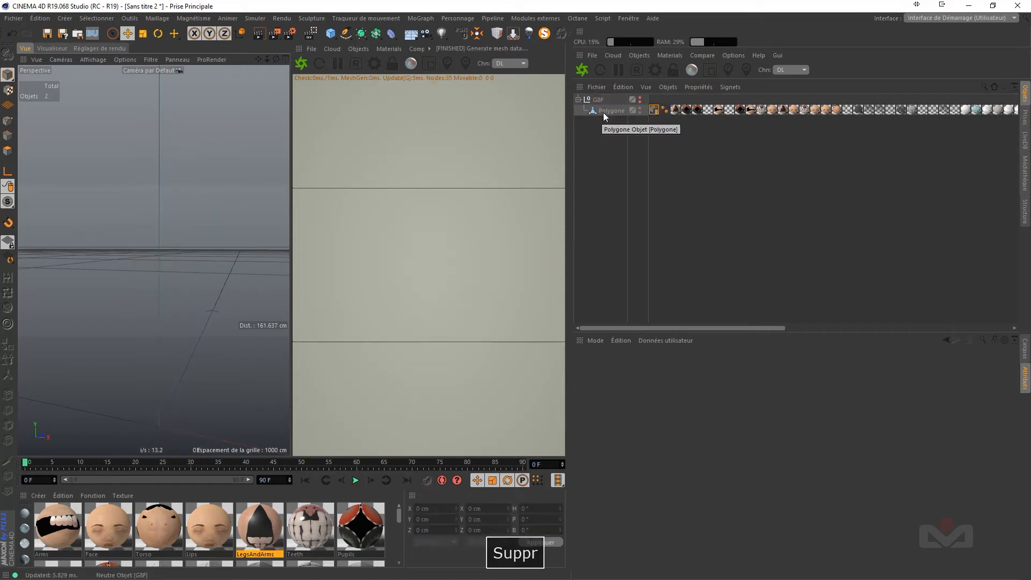
click(640, 98)
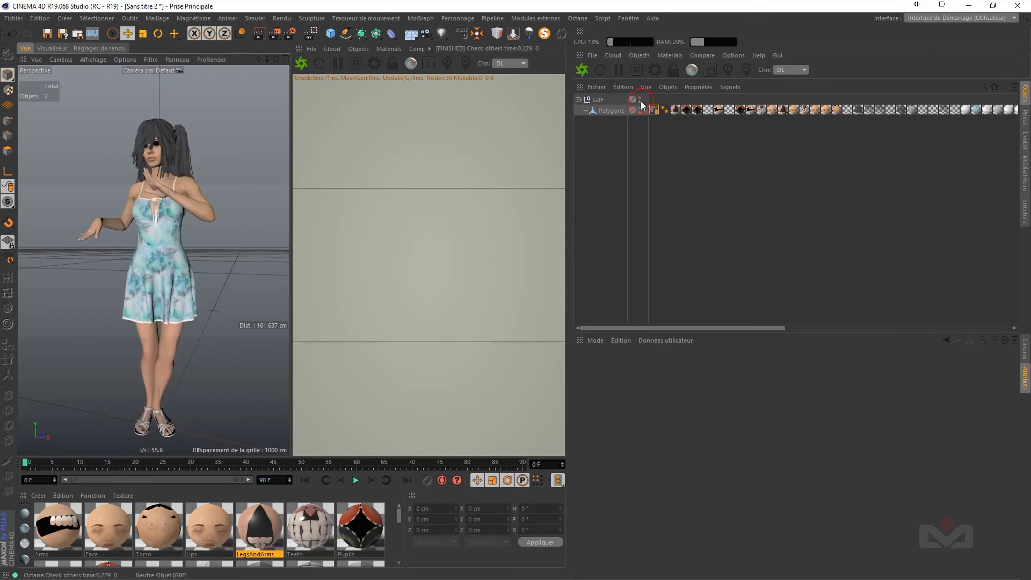
click(611, 110)
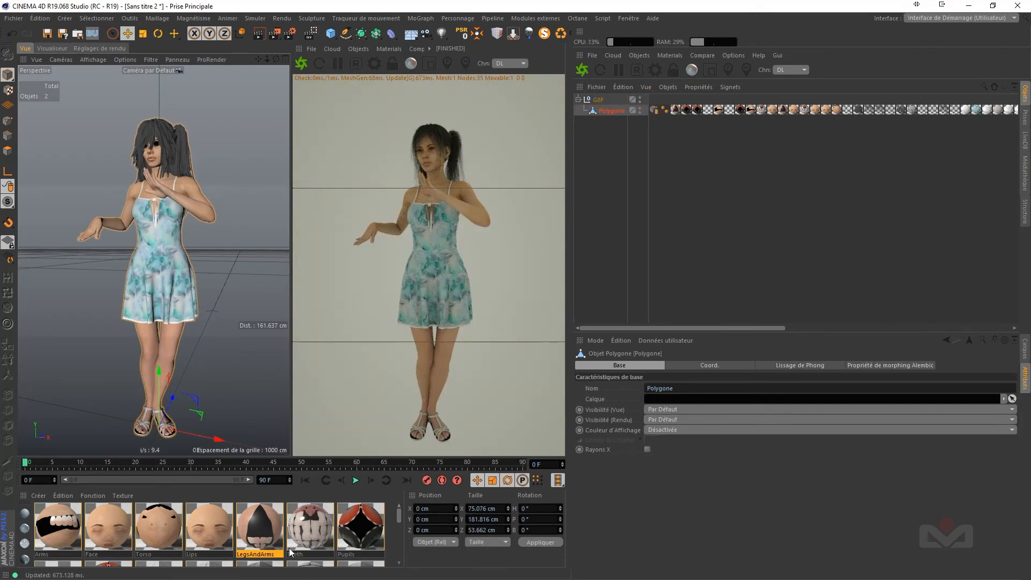
Step: Play the cached animation on the Polygone mesh to check it and return to the first frame
click(355, 481)
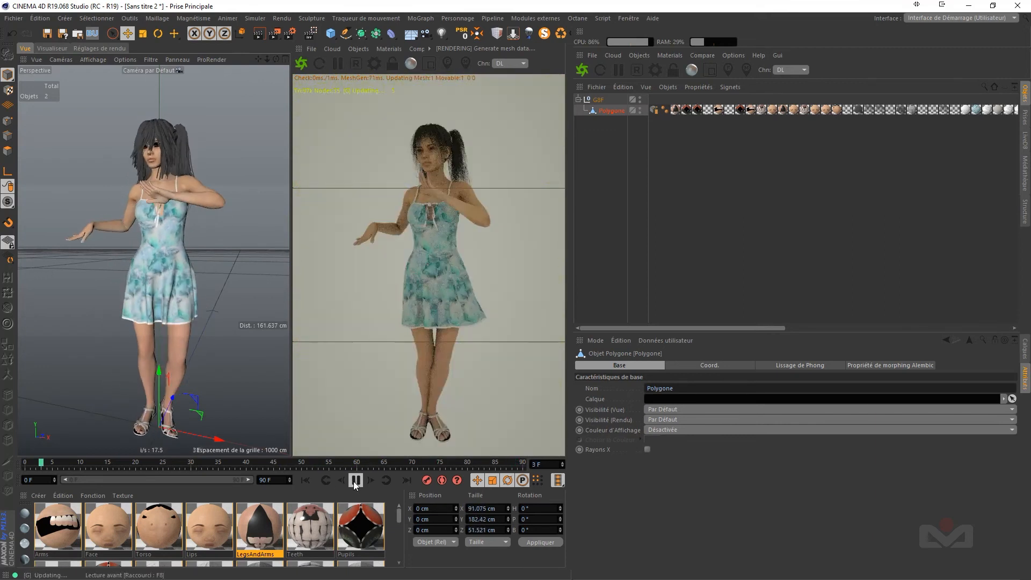
click(325, 480)
click(305, 480)
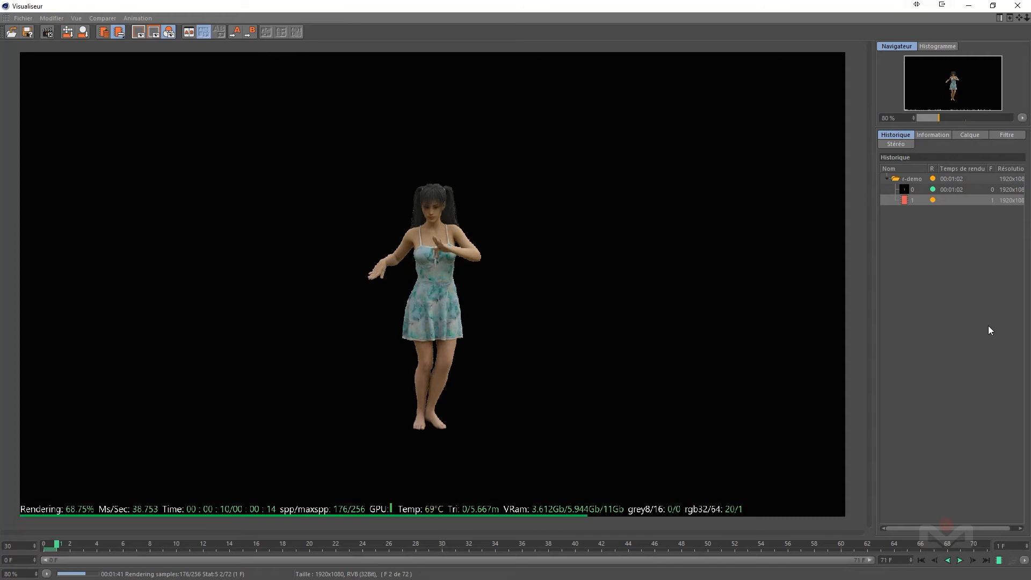
click(994, 569)
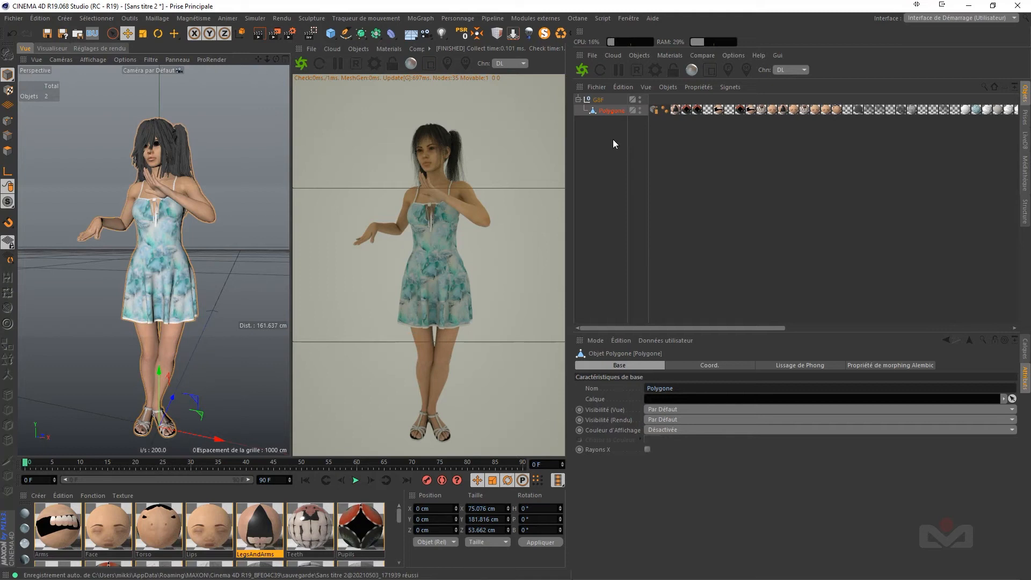
Step: Collapse the G8F hierarchy, set the timeline's end frame to 71 F and pause the Octane live render
click(578, 99)
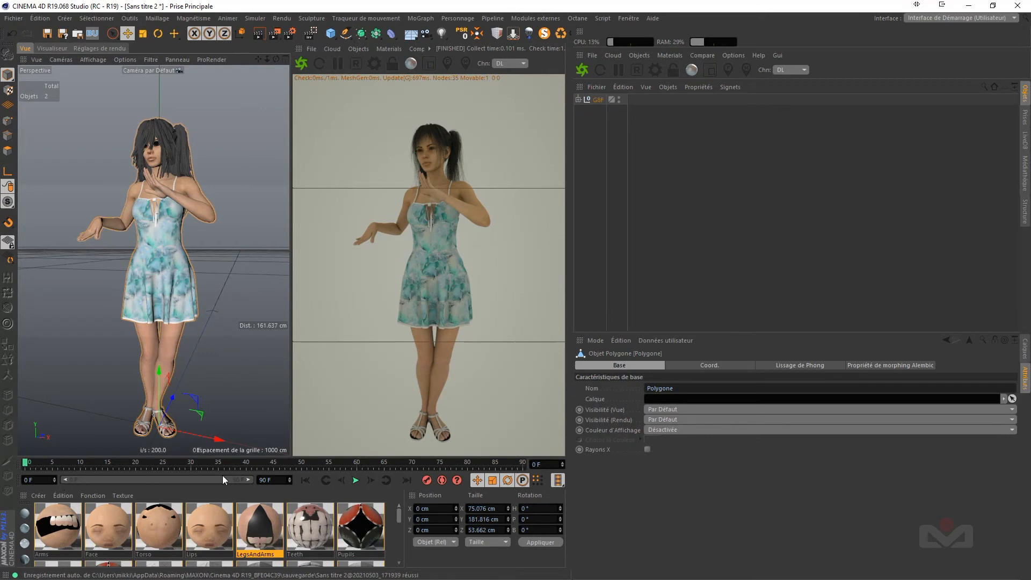
drag(271, 480, 233, 484)
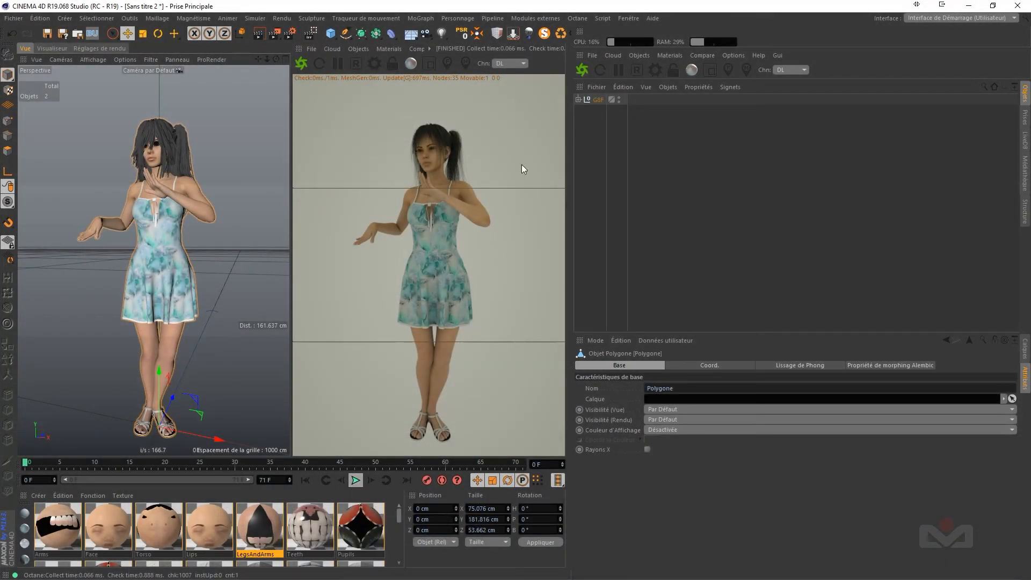
click(619, 71)
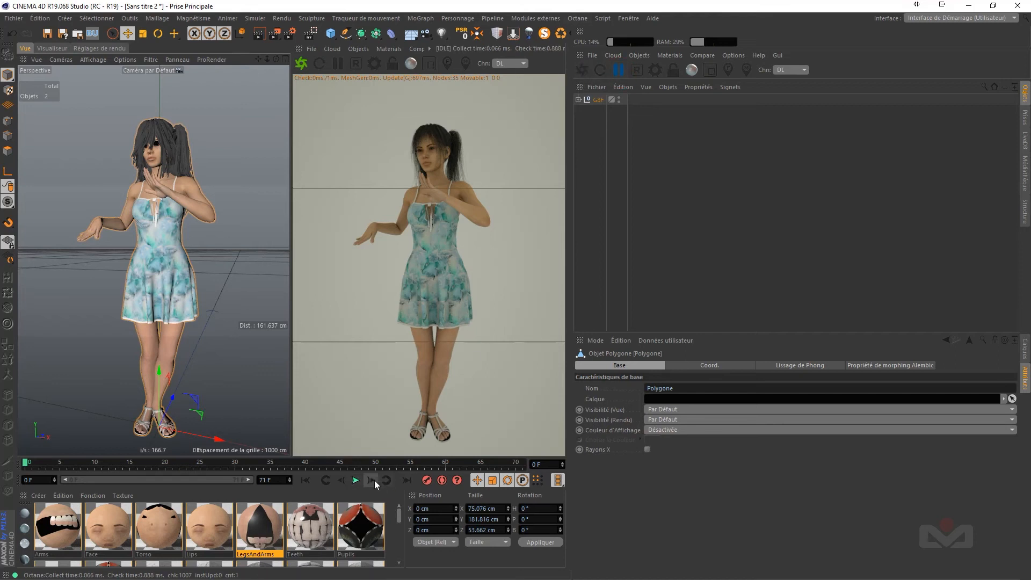
Step: Play the shortened animation in the viewport, stop it and return to frame 0
click(357, 480)
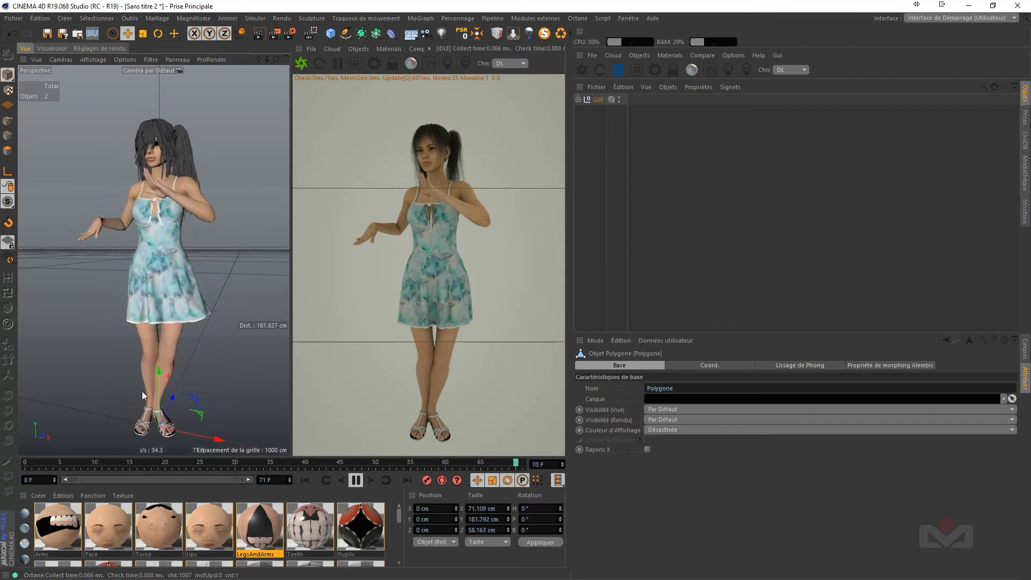
click(356, 480)
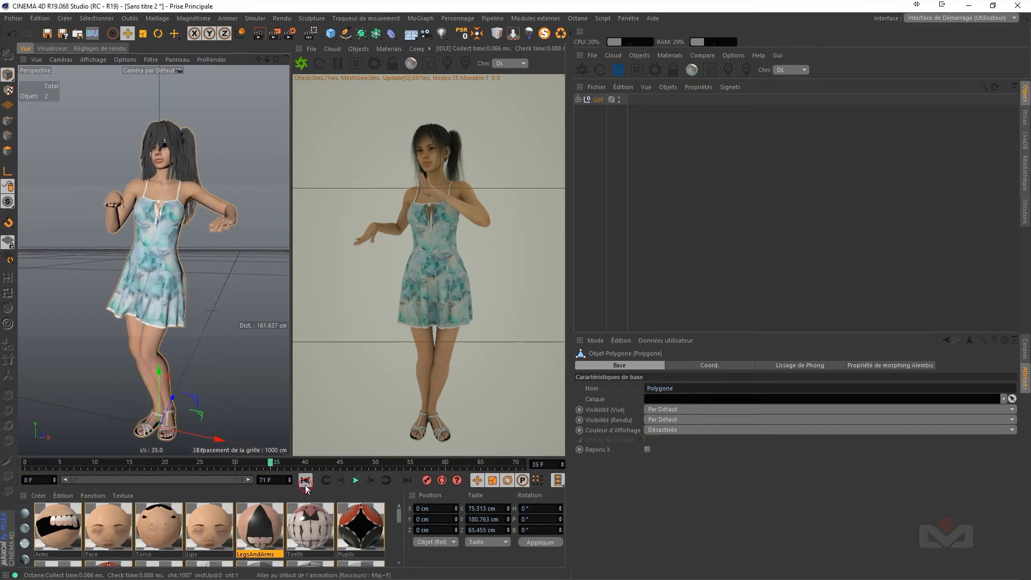
click(306, 485)
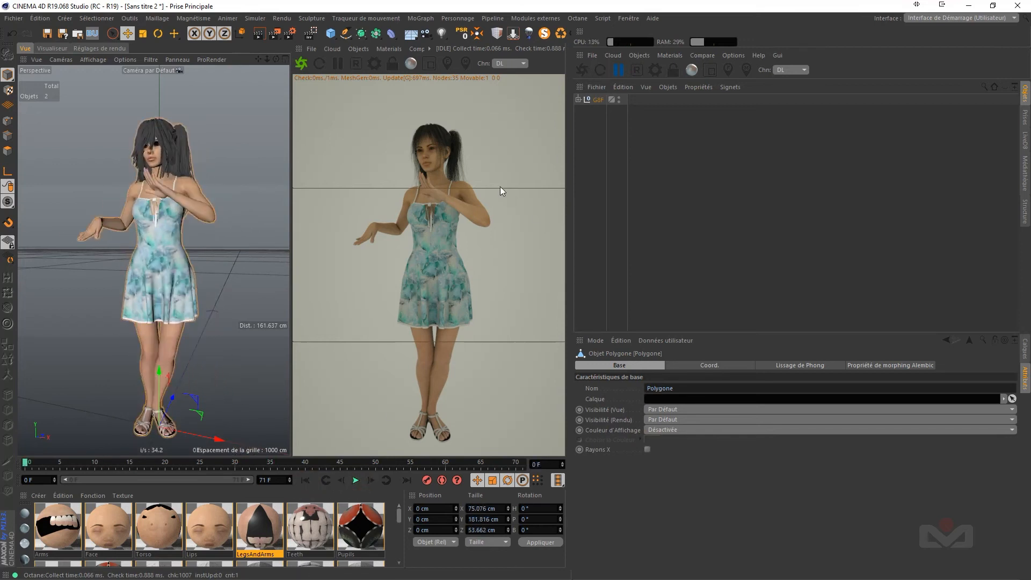
Step: Add a 400 × 400 cm Plan primitive as the floor beneath the G8F character
click(600, 100)
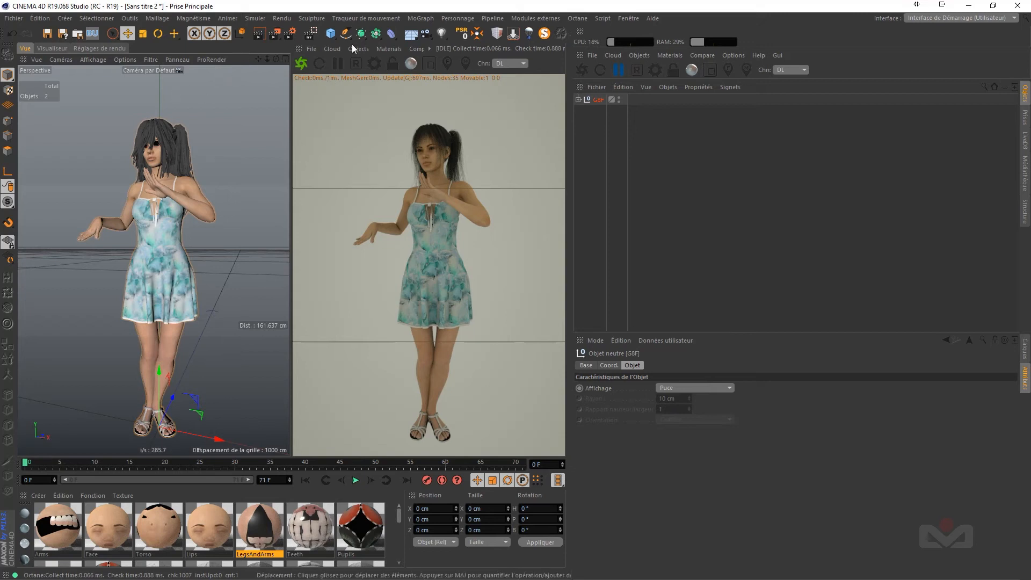
drag(333, 38, 435, 69)
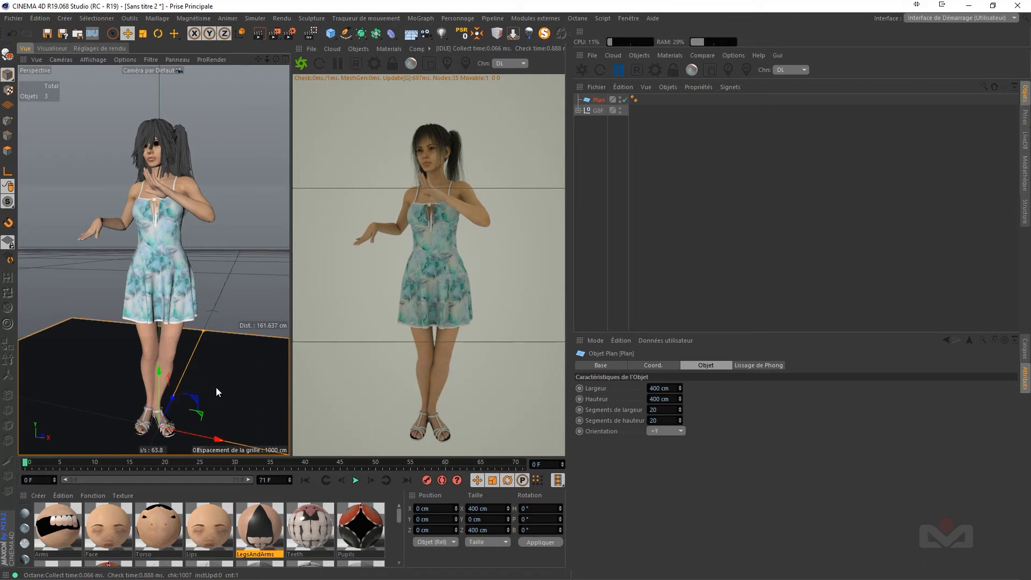
Step: Raise the G8F null along Y in the right side view until the sandal soles rest on the floor plane
click(283, 59)
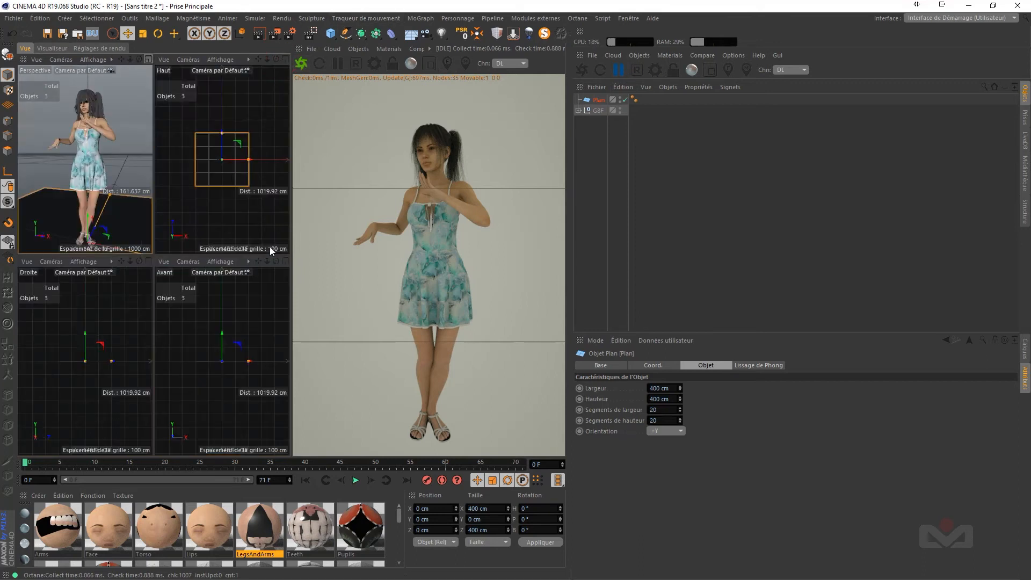
click(149, 262)
click(598, 110)
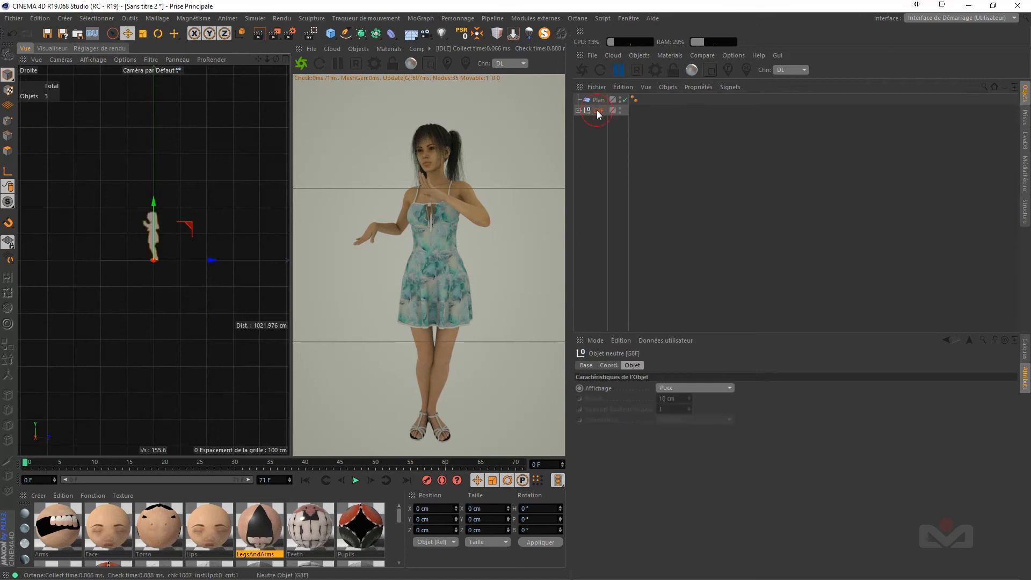
scroll(150, 260, up, 12)
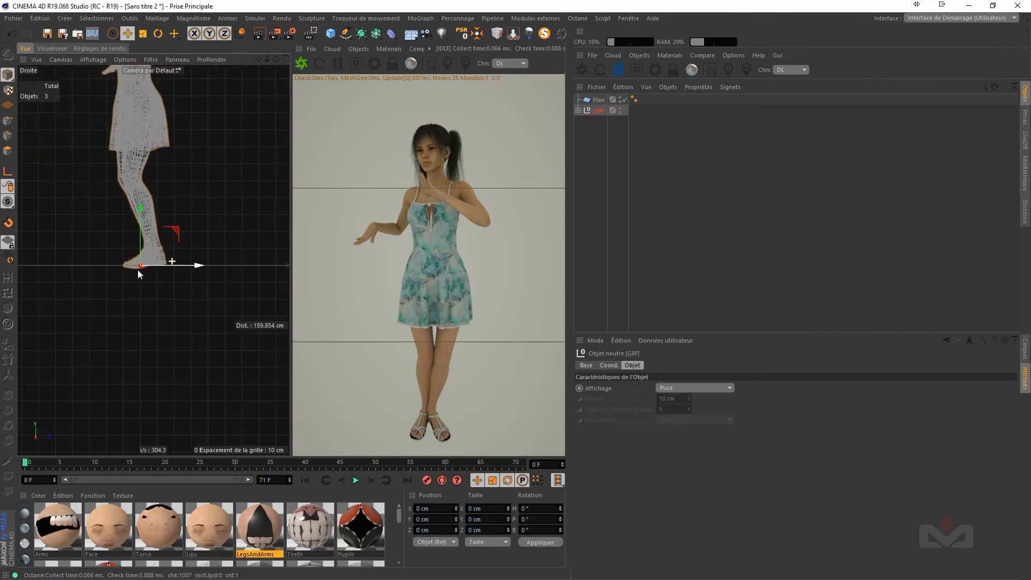
scroll(177, 288, up, 4)
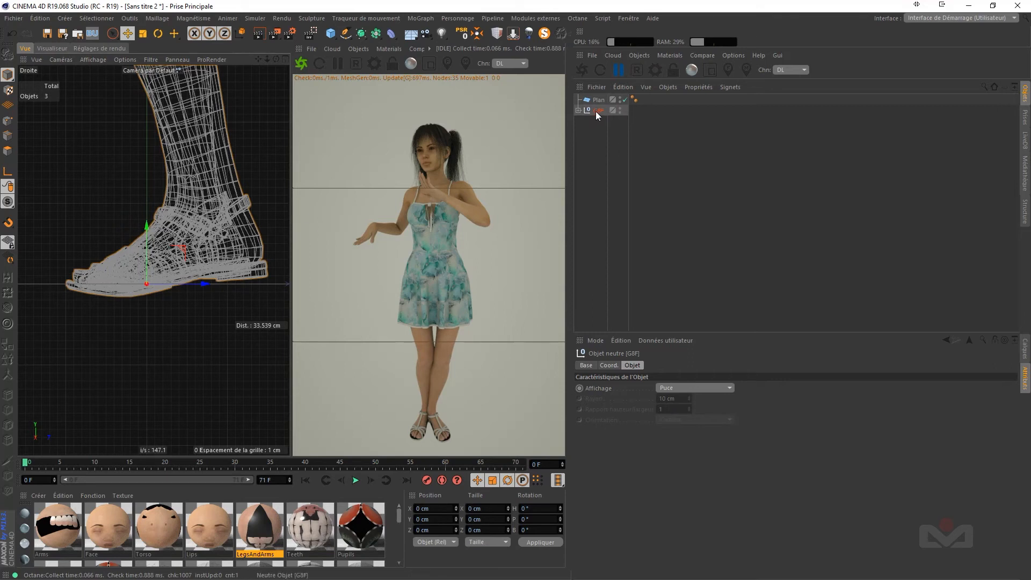
drag(147, 227, 147, 212)
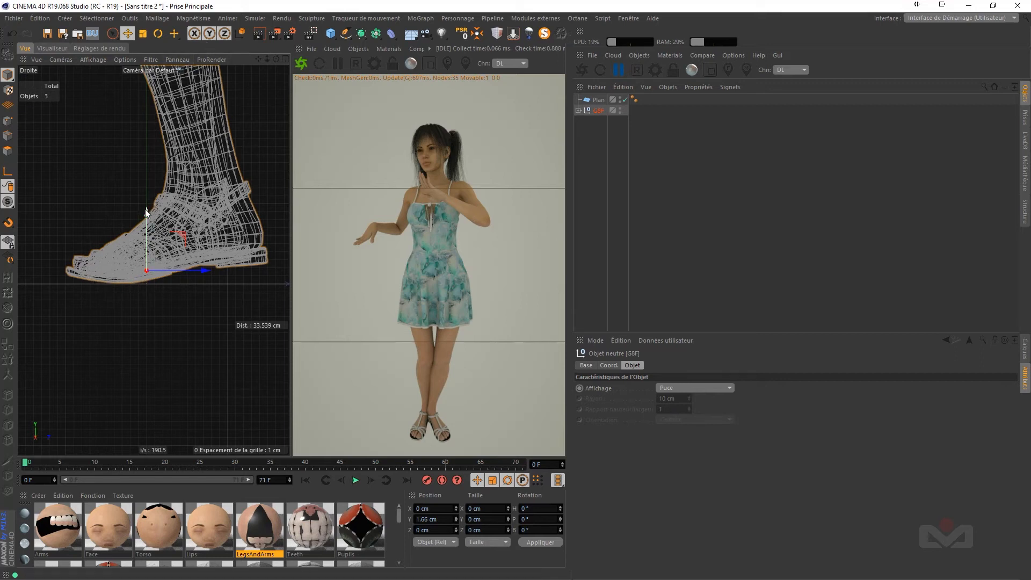
drag(147, 214, 148, 217)
click(585, 141)
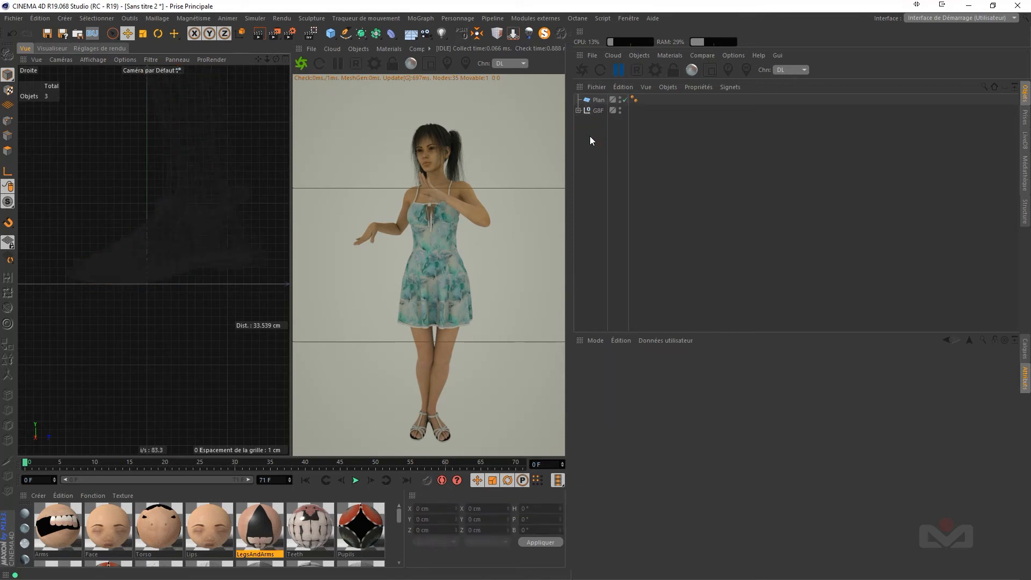
Step: Return to the full perspective view and resume the Octane live render with the character on the plane
click(286, 59)
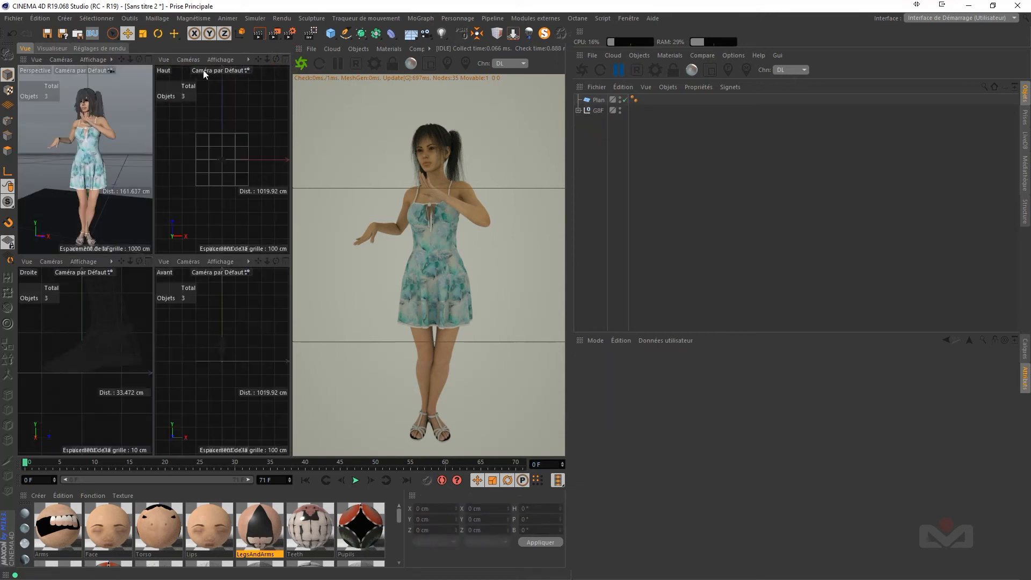
click(148, 59)
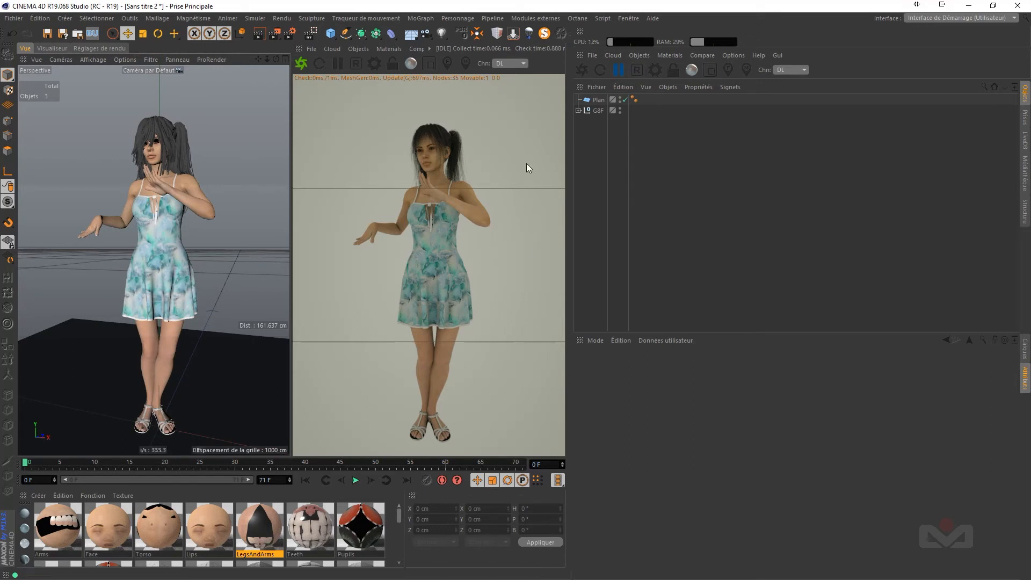
click(582, 70)
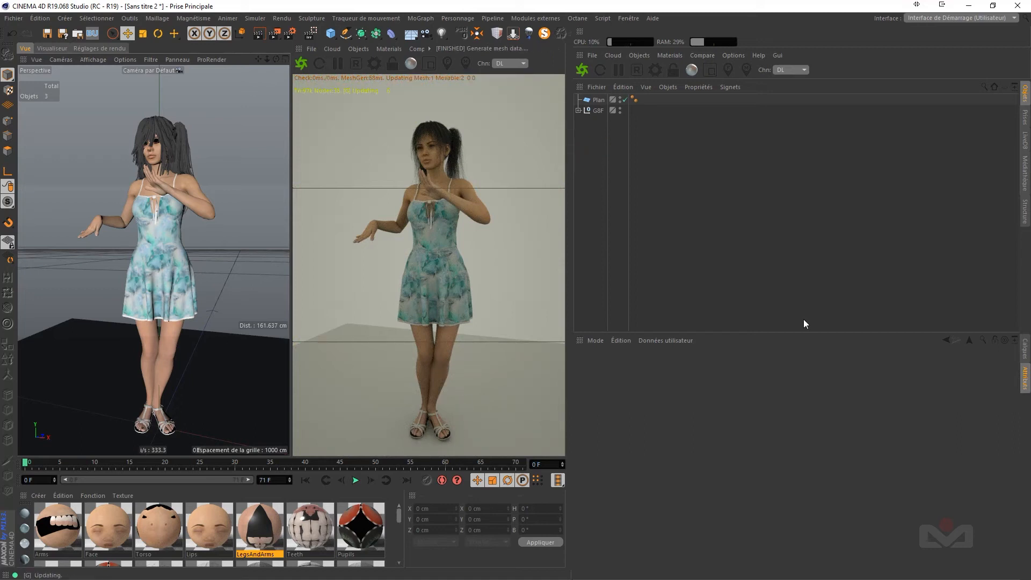
click(974, 572)
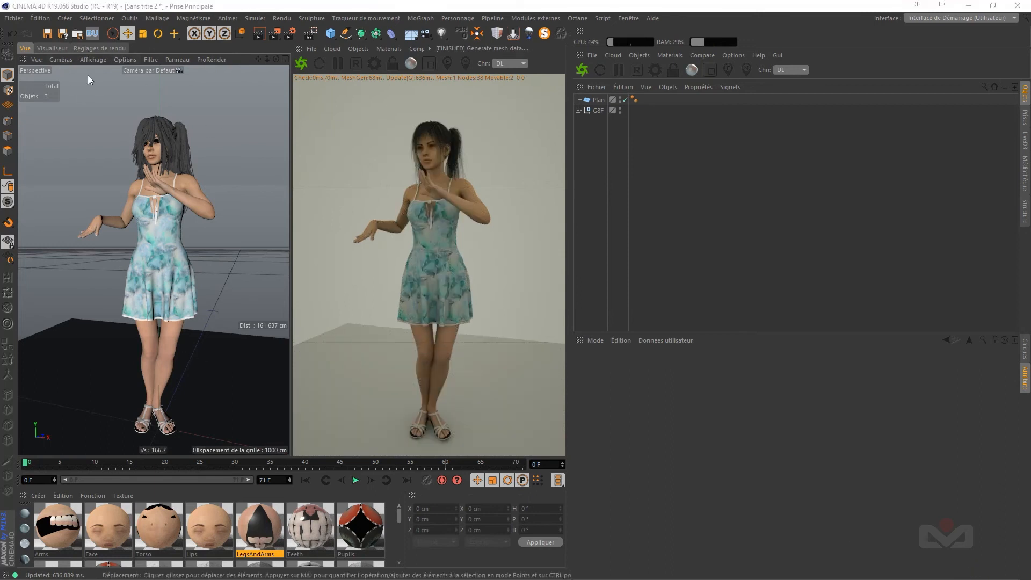
Step: Save the project as G8F in the tuto folder
click(47, 35)
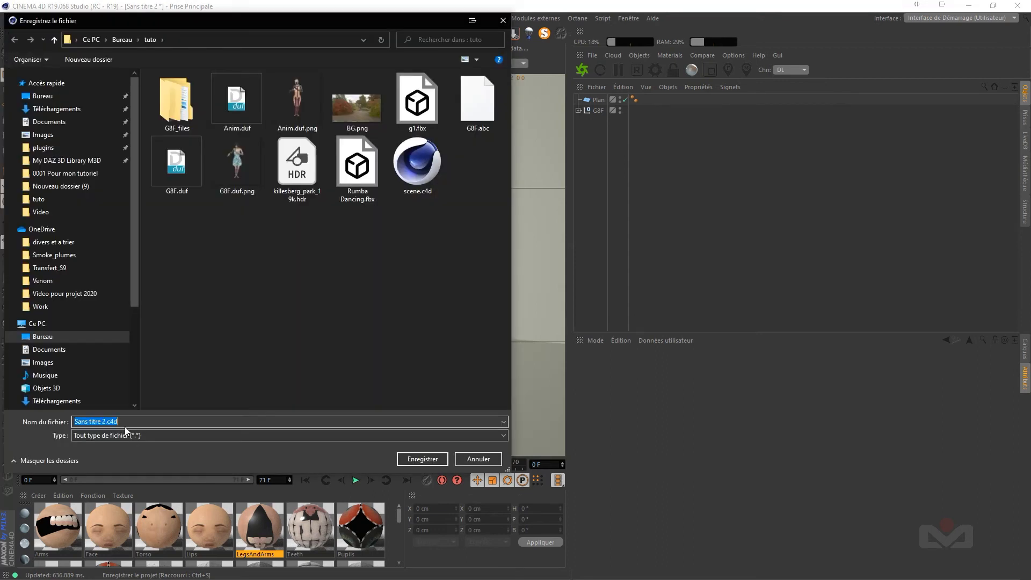
text(G8F)
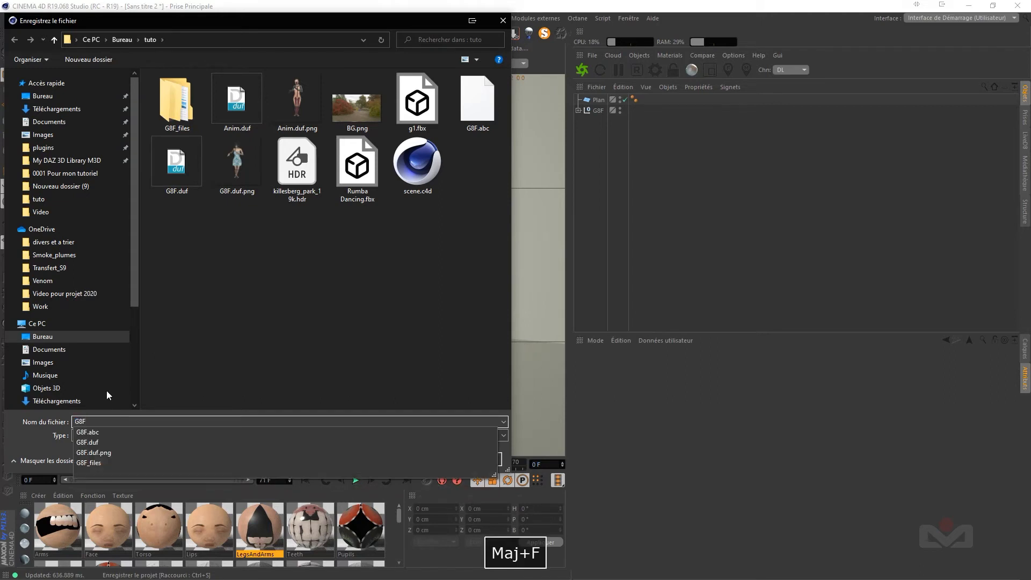
click(34, 449)
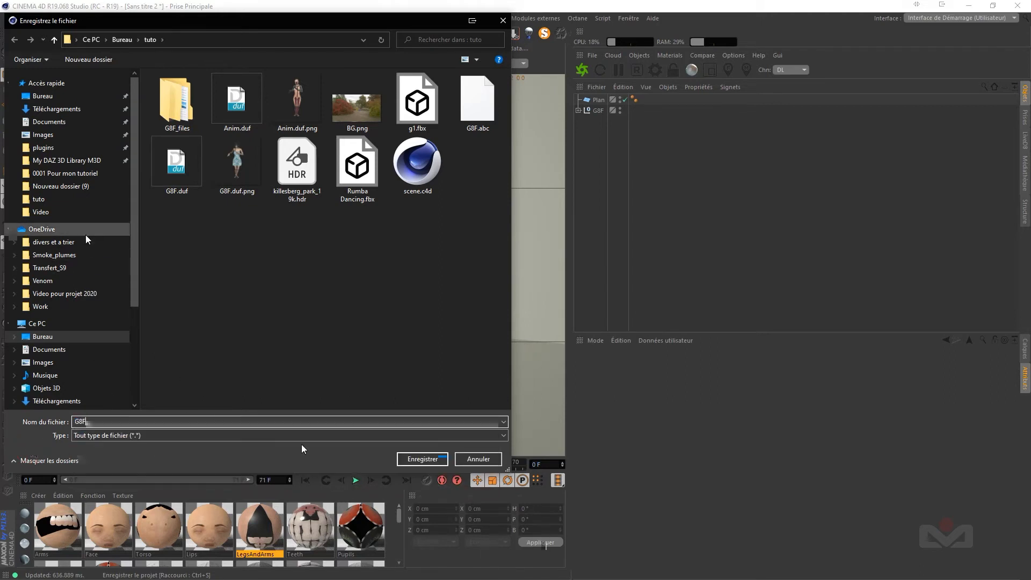
key(Return)
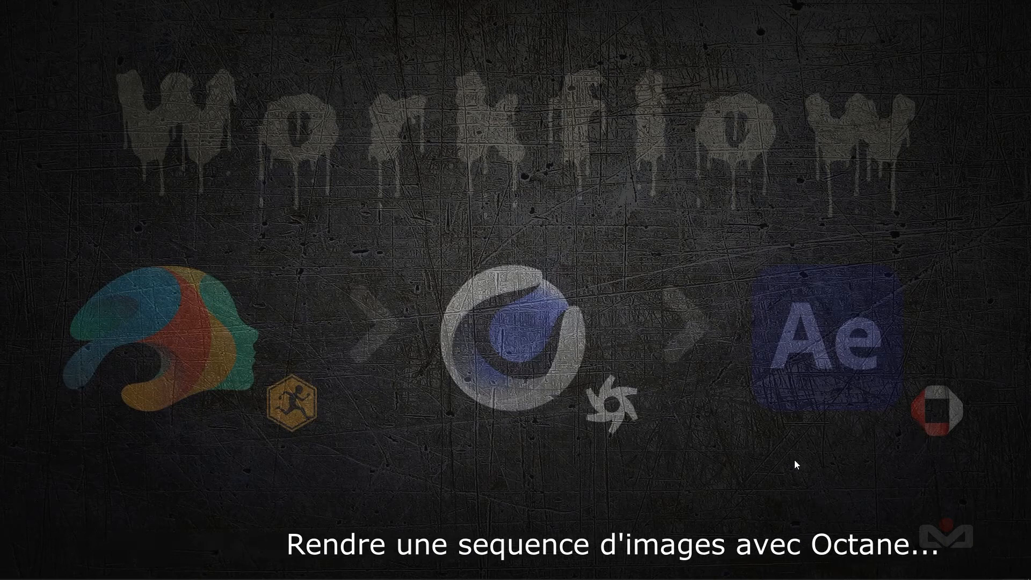
Step: Switch from the desktop to Cinema 4D with its empty scene
mouse_move(208, 576)
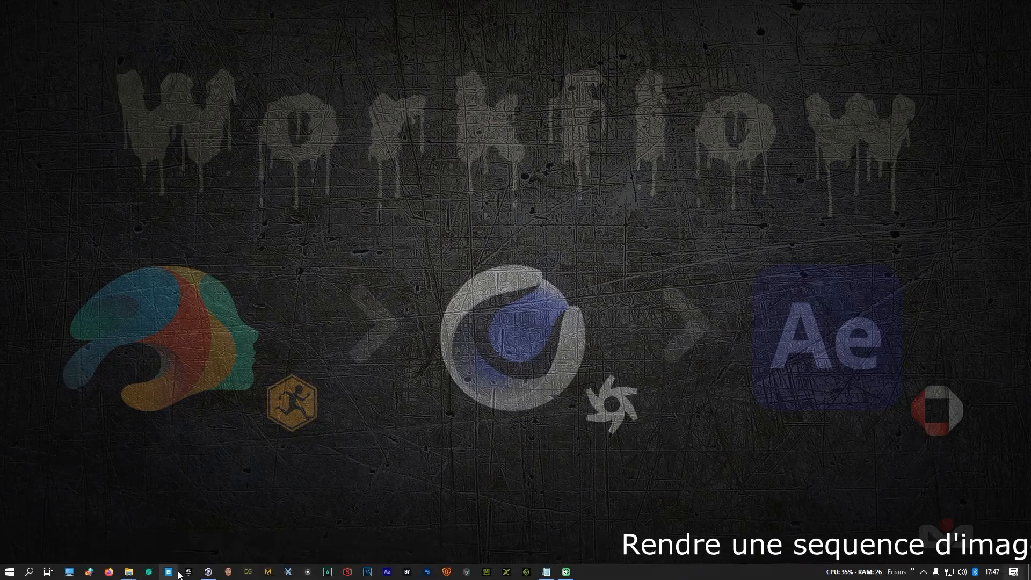
click(209, 573)
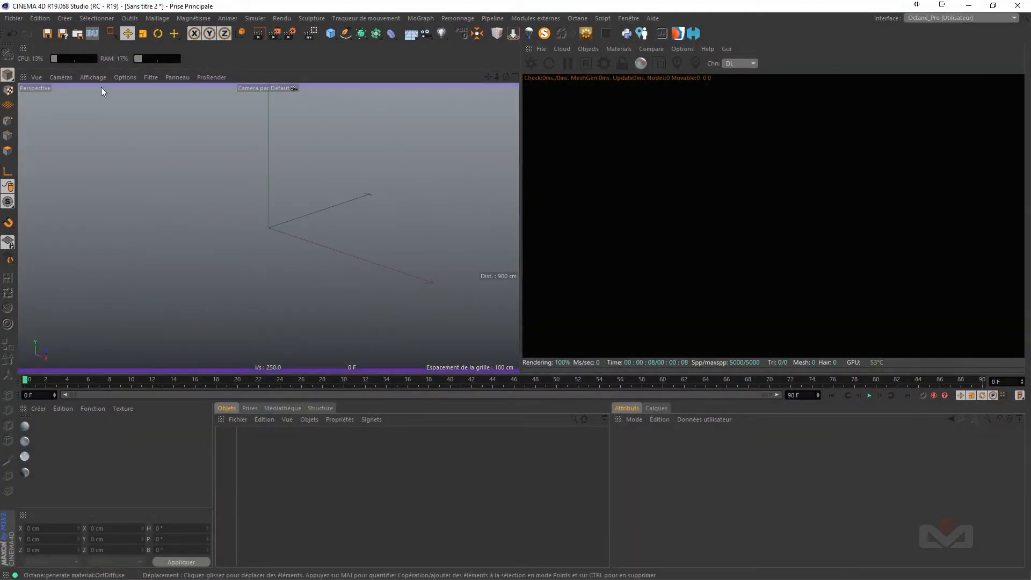
Step: Open the scene.c4d project from the tuto folder
click(13, 17)
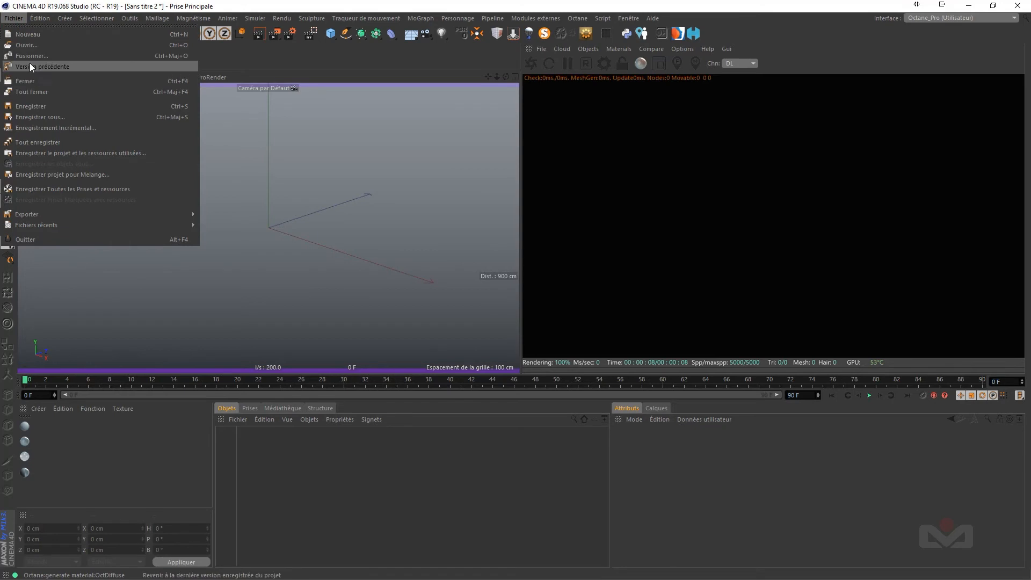
click(31, 45)
click(367, 172)
click(425, 459)
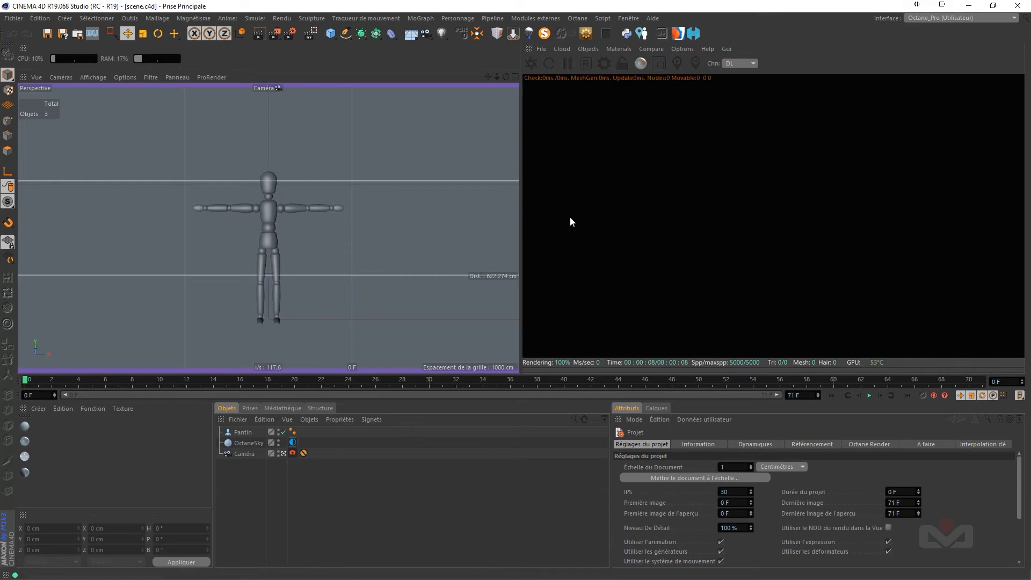
Step: Start the Octane live render, and in its kernel settings enable Keep environment and disable Alpha channel
click(531, 64)
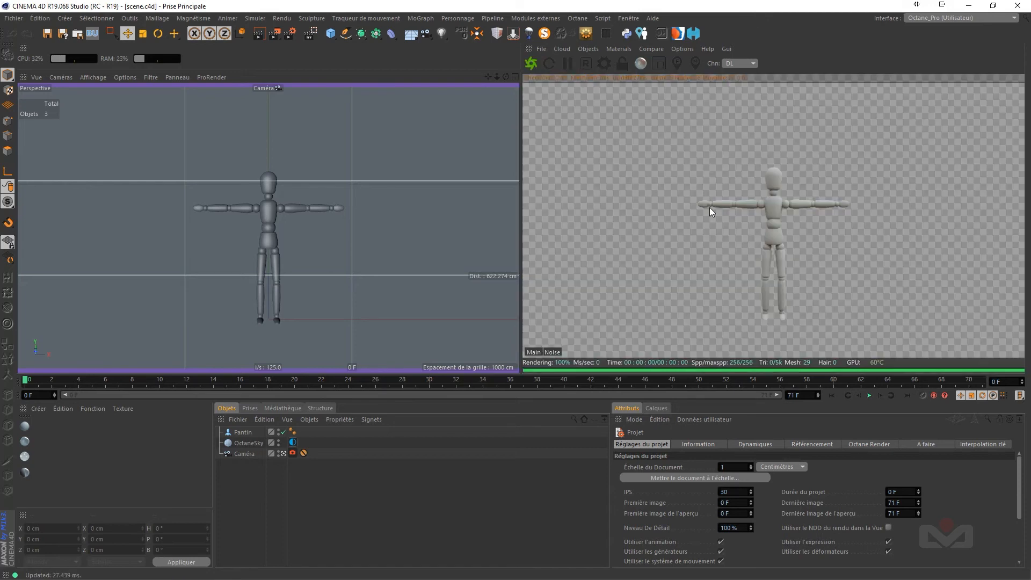
click(604, 64)
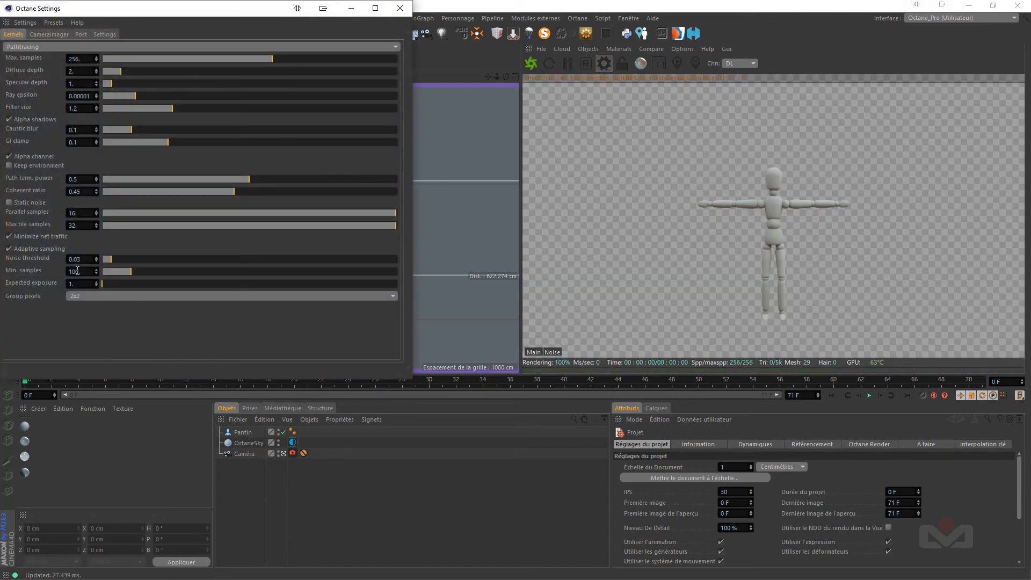
click(8, 165)
click(9, 156)
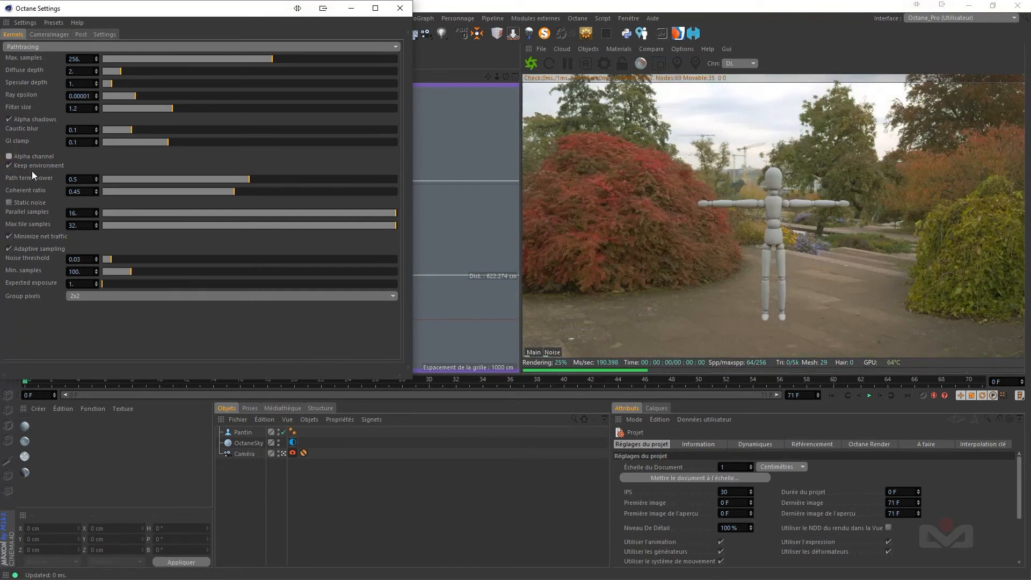
click(400, 8)
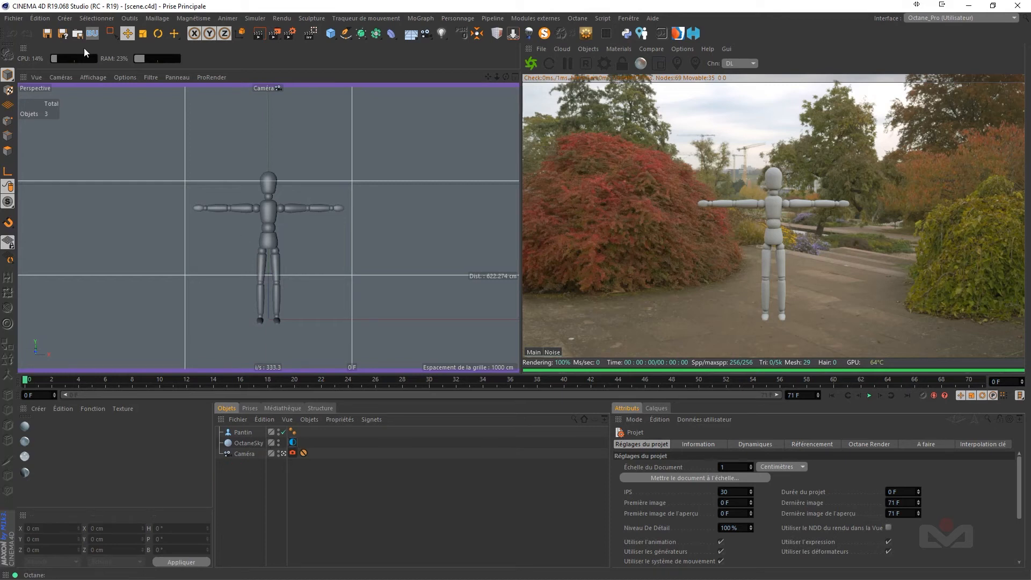
Step: Merge G8F.c4d from the tuto folder into the scene and move the plane below the G8F null in the object hierarchy
click(13, 18)
click(35, 56)
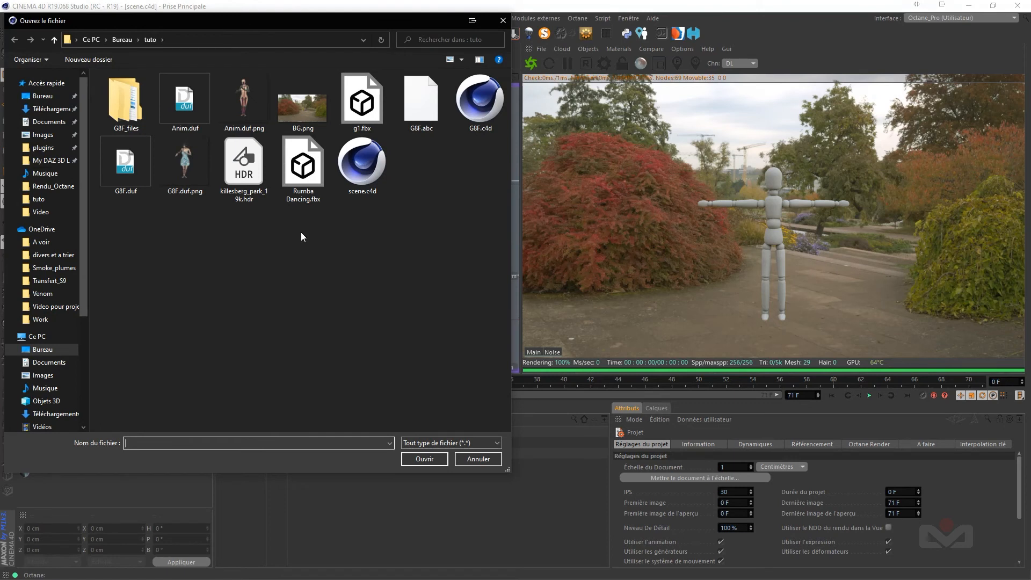
click(487, 104)
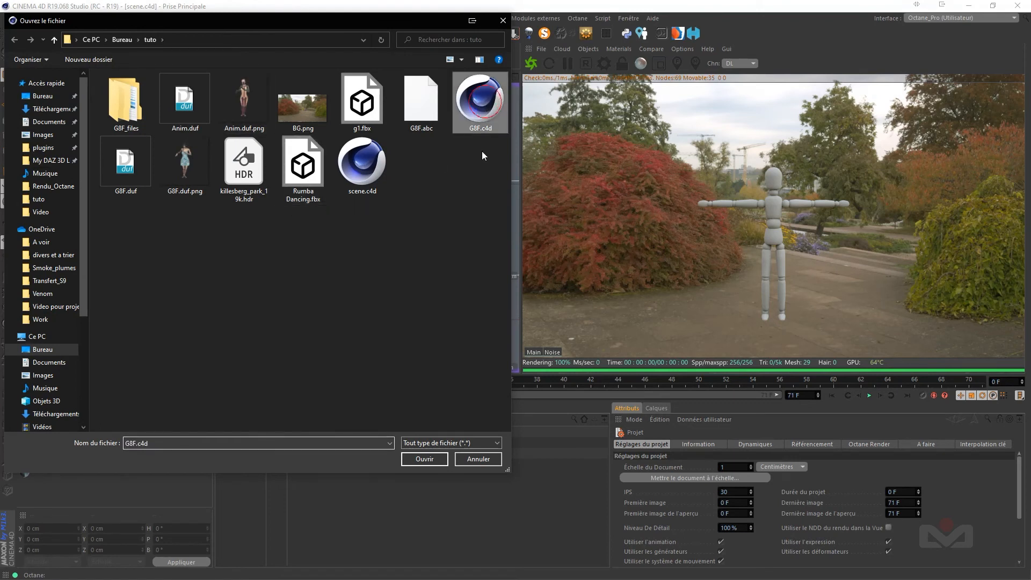
click(427, 460)
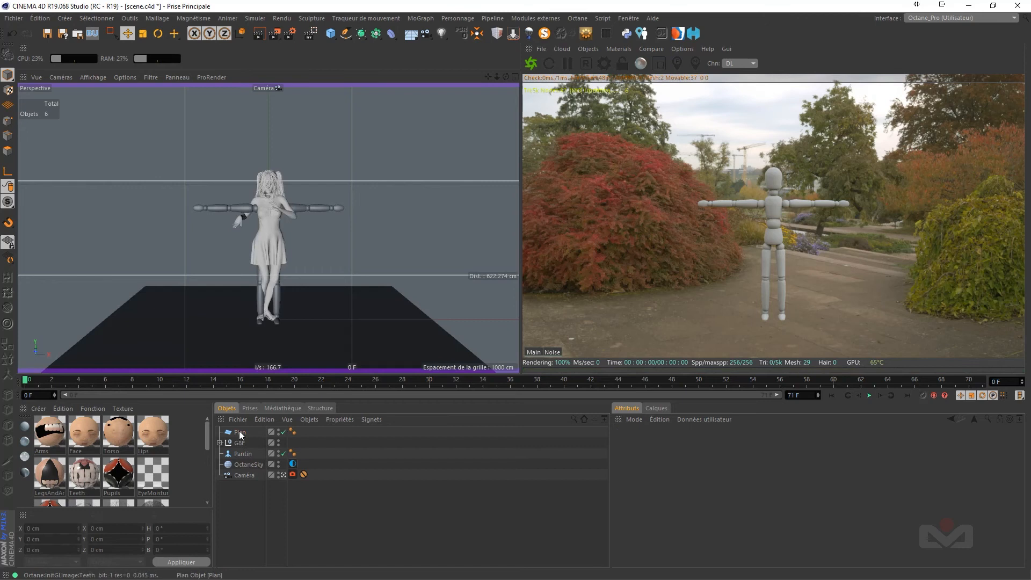
drag(239, 433, 245, 451)
click(252, 502)
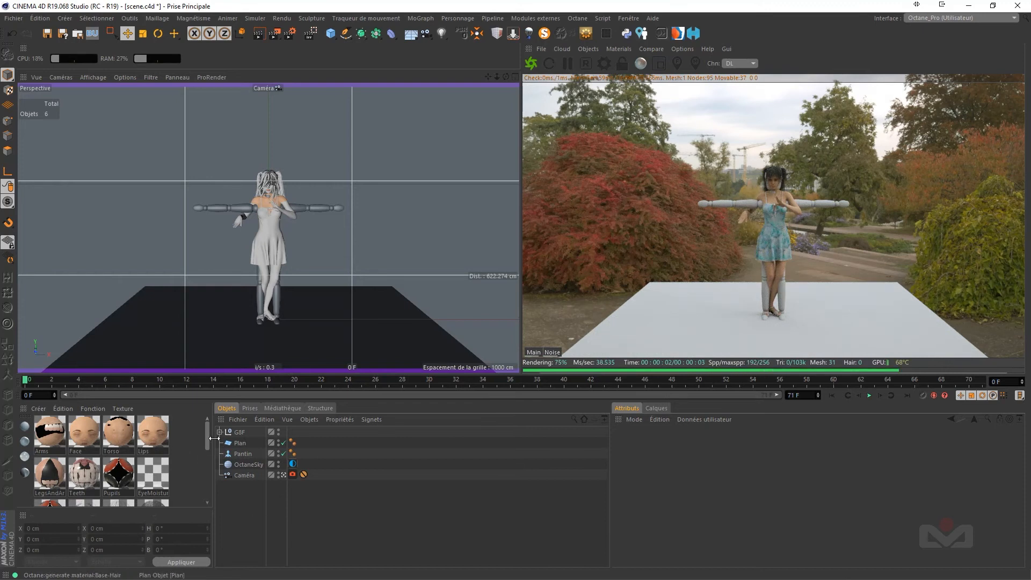
Step: Create an Octane diffuse material and assign it to the plane
click(26, 426)
drag(50, 436, 243, 444)
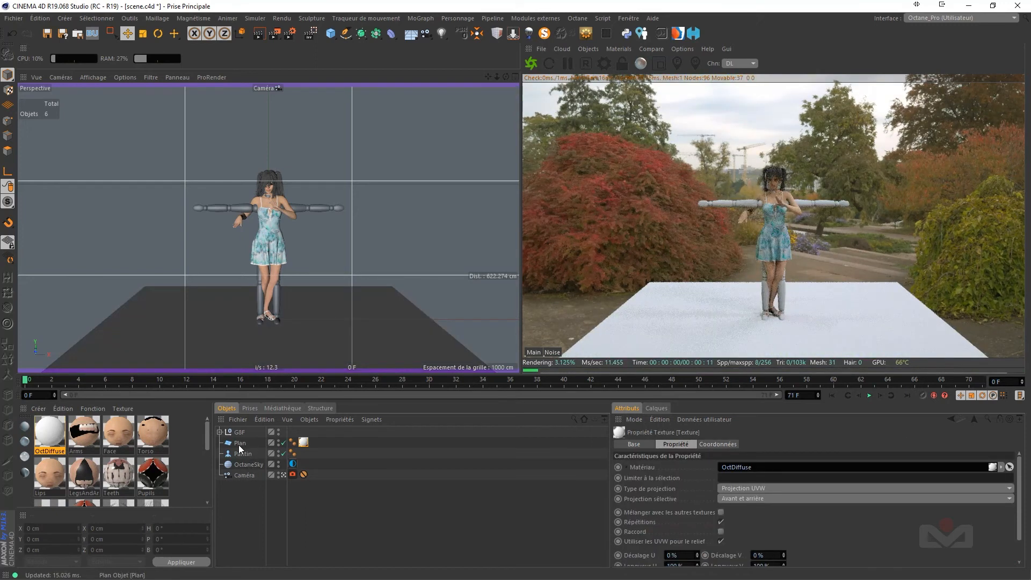
Step: Set the plane to 600 cm wide and 600 cm high with 1 segment in each direction, and make it editable
click(240, 444)
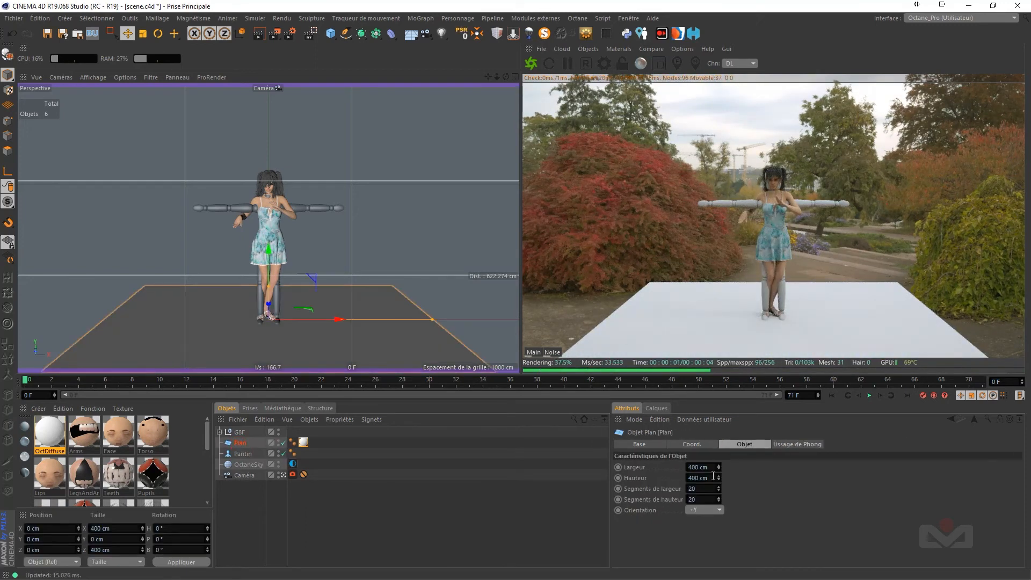
click(698, 467)
text(600)
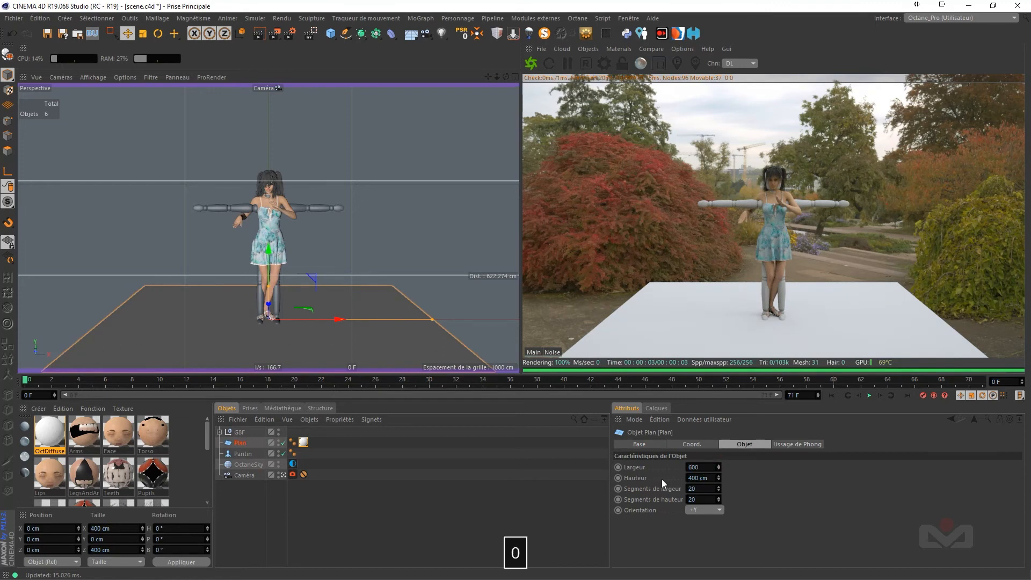
key(Tab)
text(600)
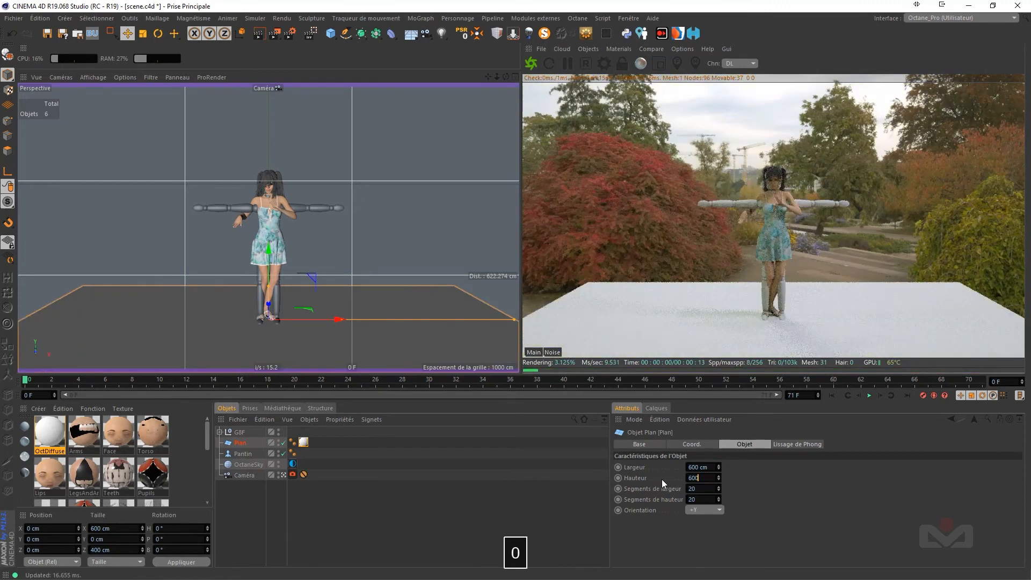
key(Tab)
text(1)
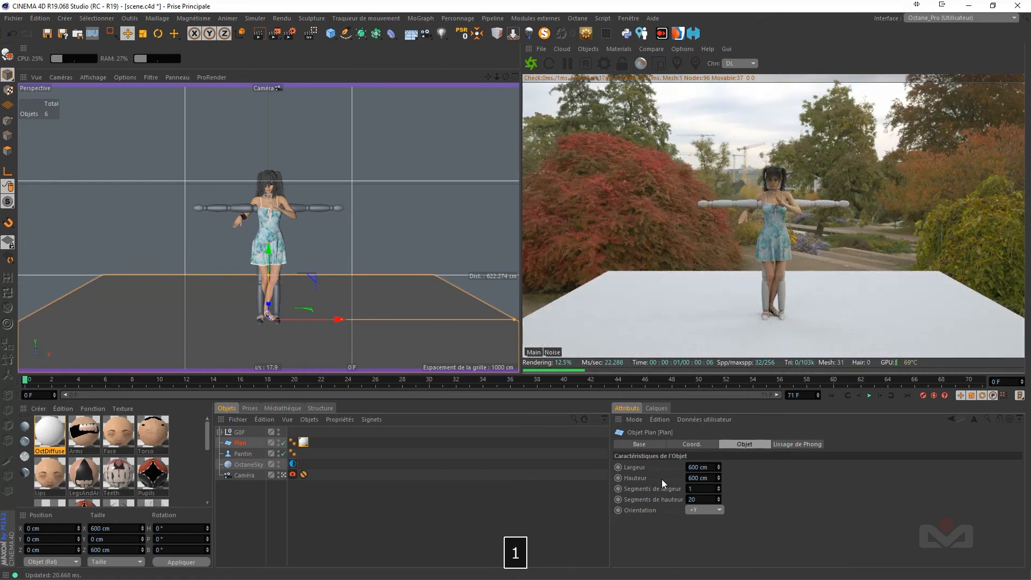
key(Tab)
text(1)
key(Tab)
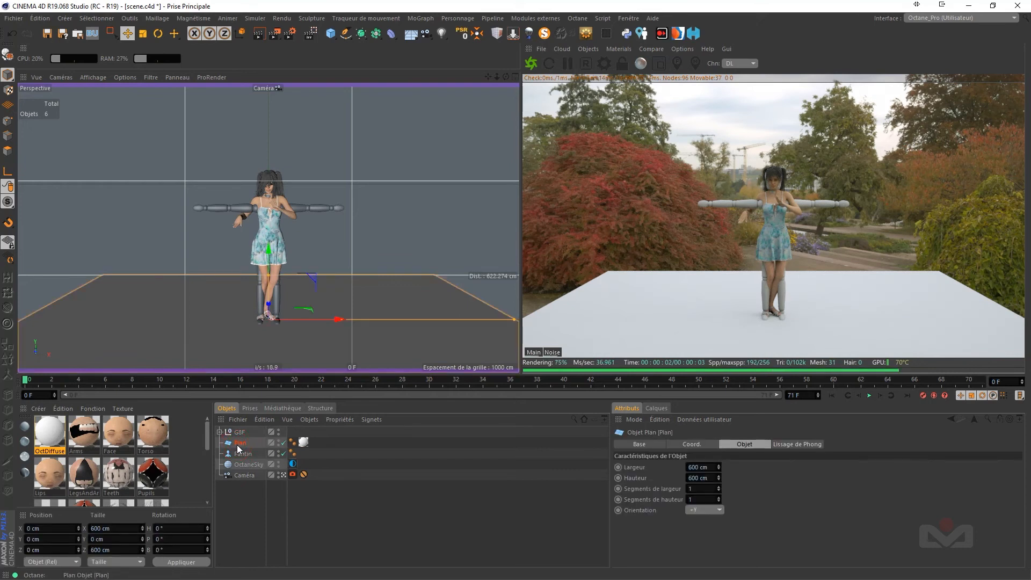
key(c)
click(242, 505)
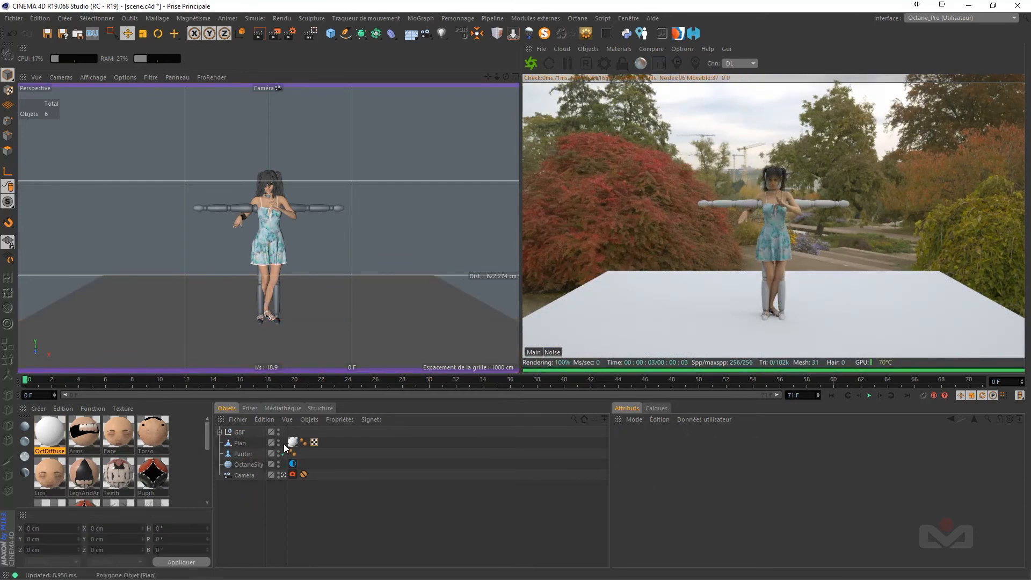
Step: Enable the Matte option in the Common settings of the plane's OctDiffuse material
double_click(50, 433)
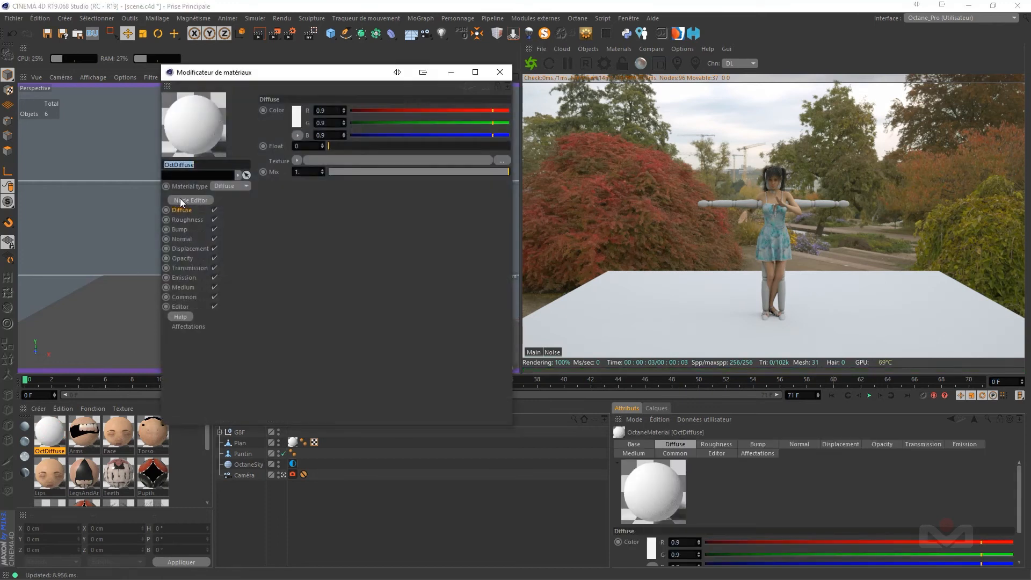
click(184, 298)
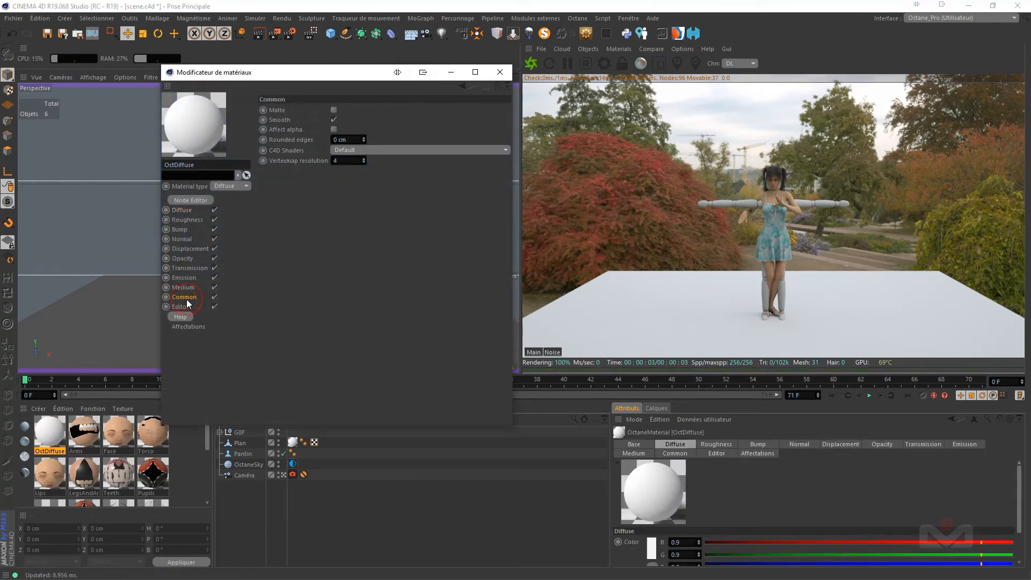
click(334, 109)
click(500, 72)
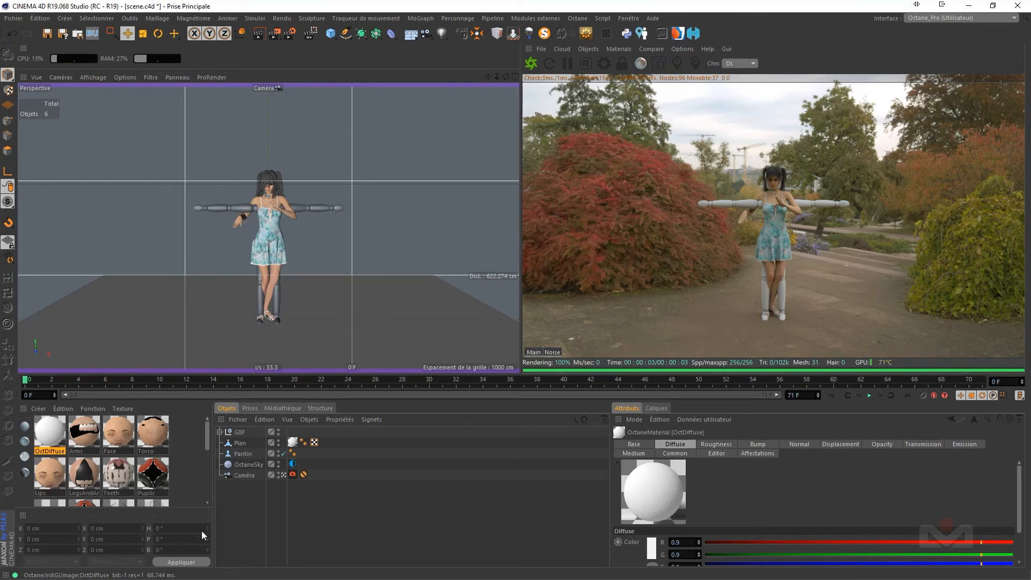
Step: Delete the Pantin mannequin from the scene
click(244, 453)
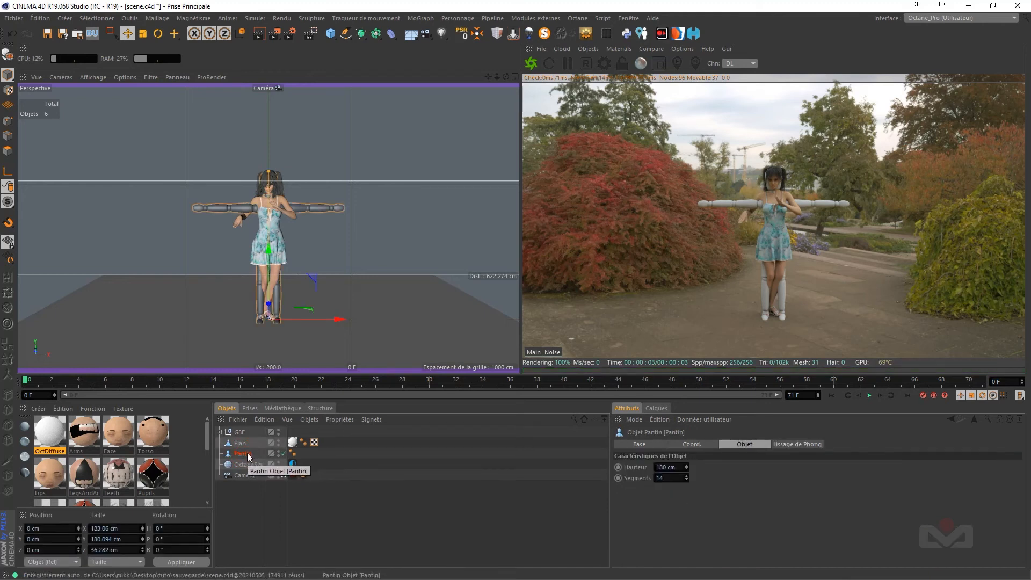
key(Delete)
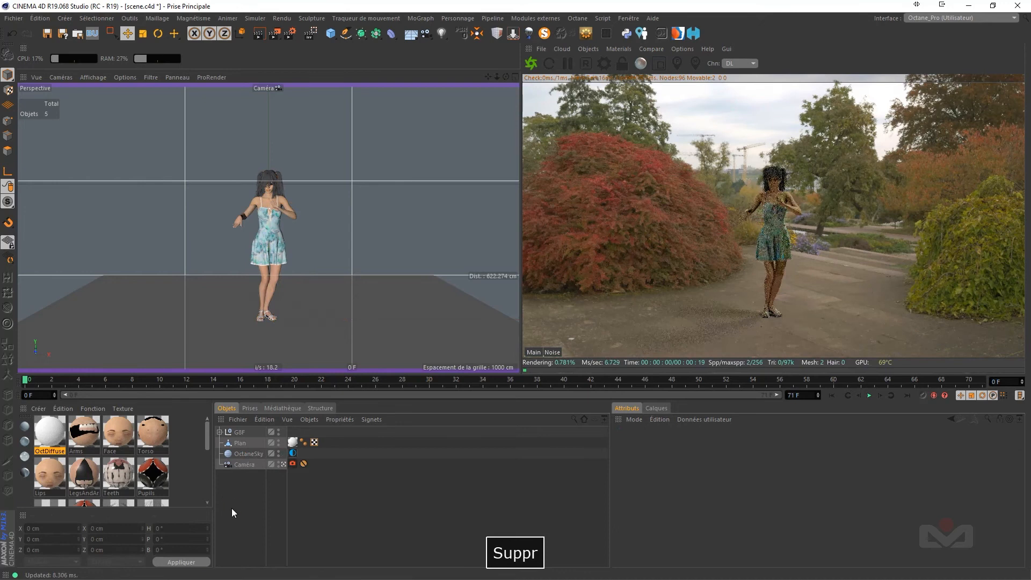
Step: Examine the contact between the character's sandal sole and the plane in the right side view, and return to the perspective view
click(240, 432)
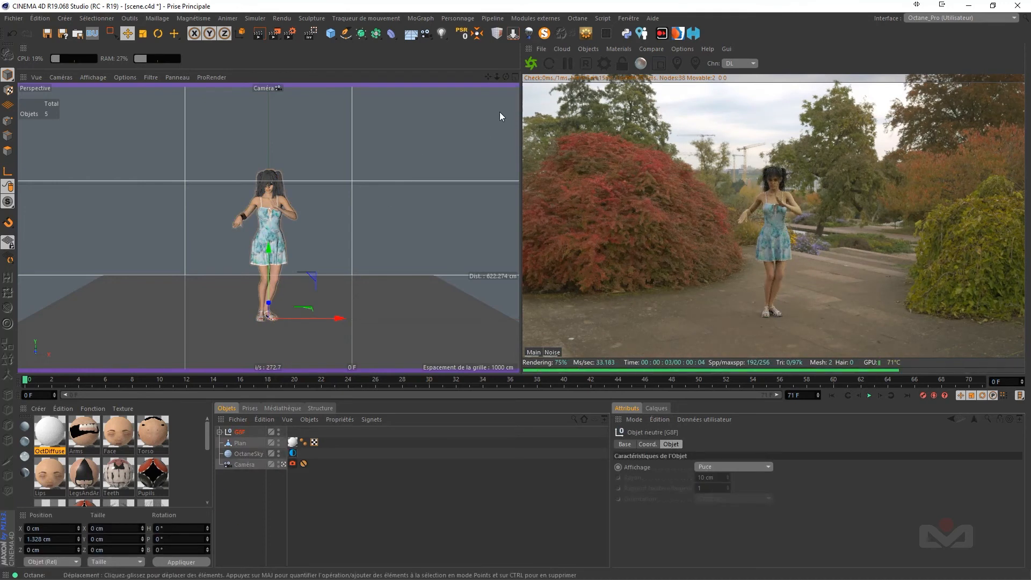
click(515, 77)
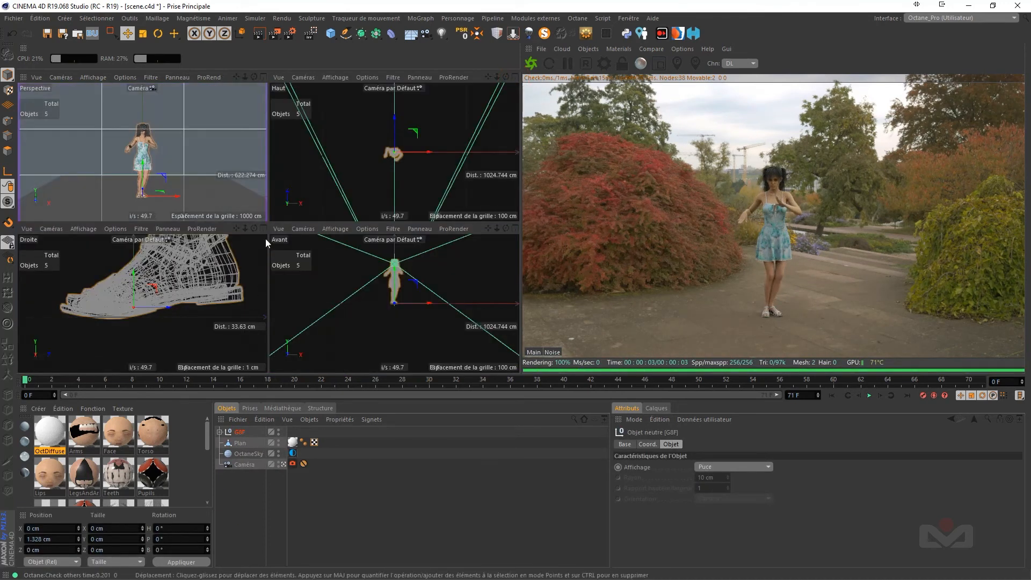
click(263, 228)
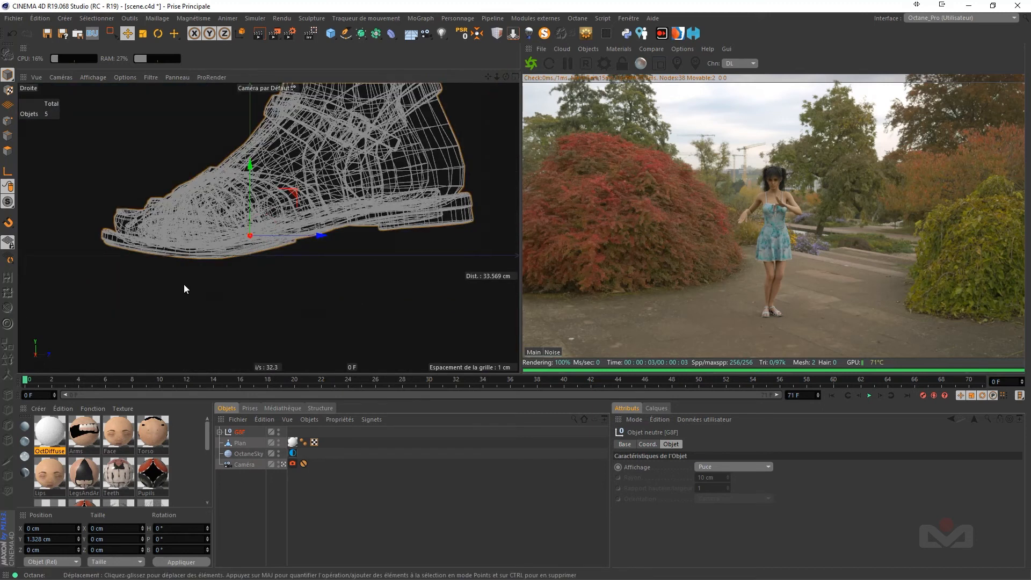
click(236, 492)
click(240, 444)
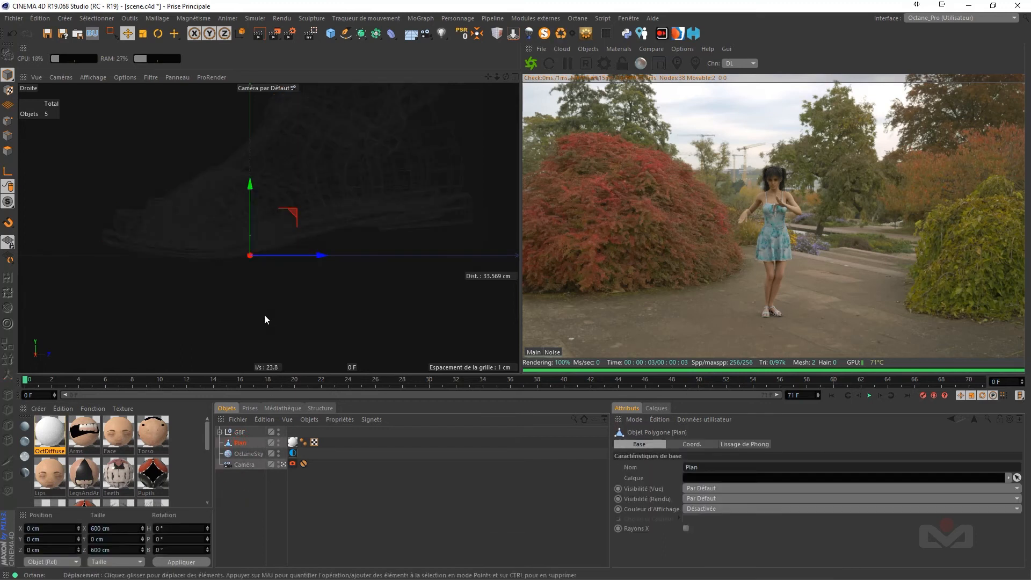
click(240, 432)
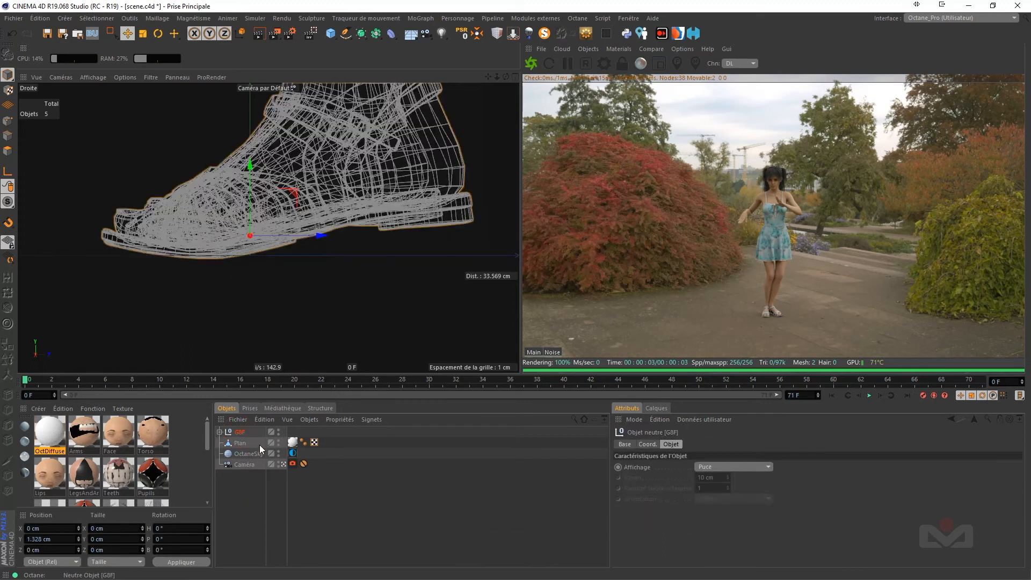
scroll(193, 253, up, 3)
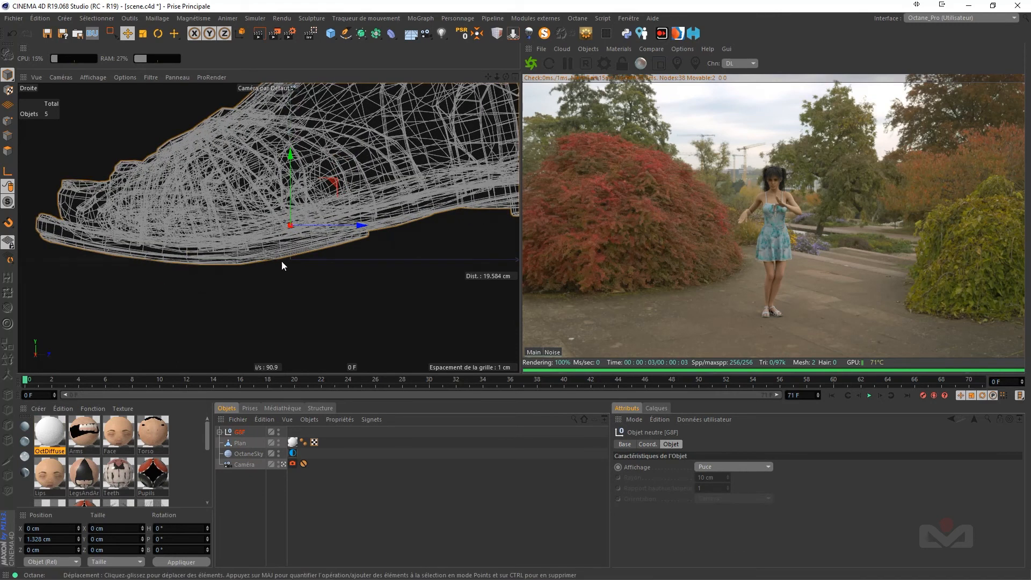
scroll(196, 270, down, 3)
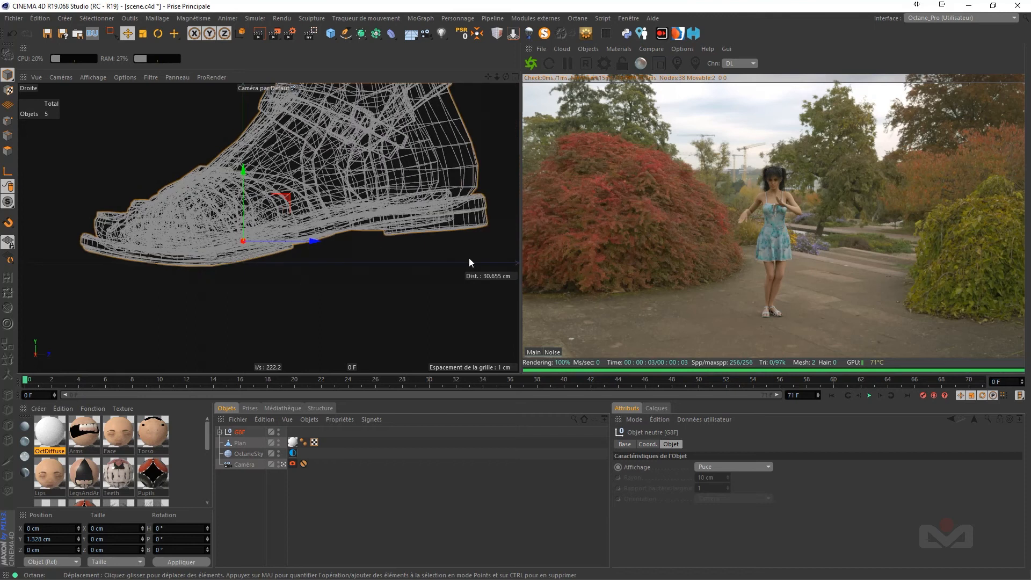
click(515, 77)
click(262, 79)
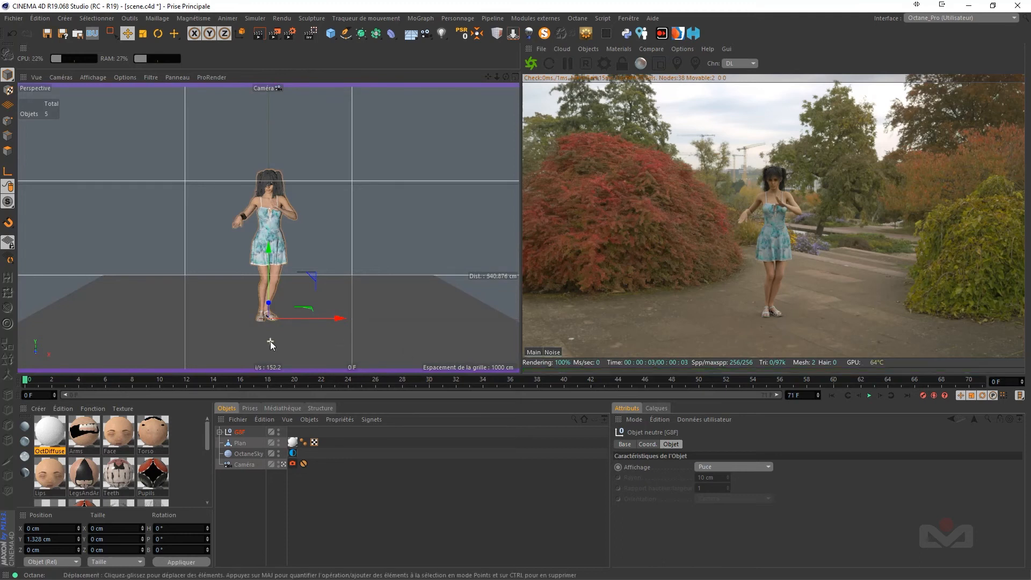
Step: Leave the scene camera to inspect the shadow under the sandals up close in the live render, and return to the camera view
click(283, 464)
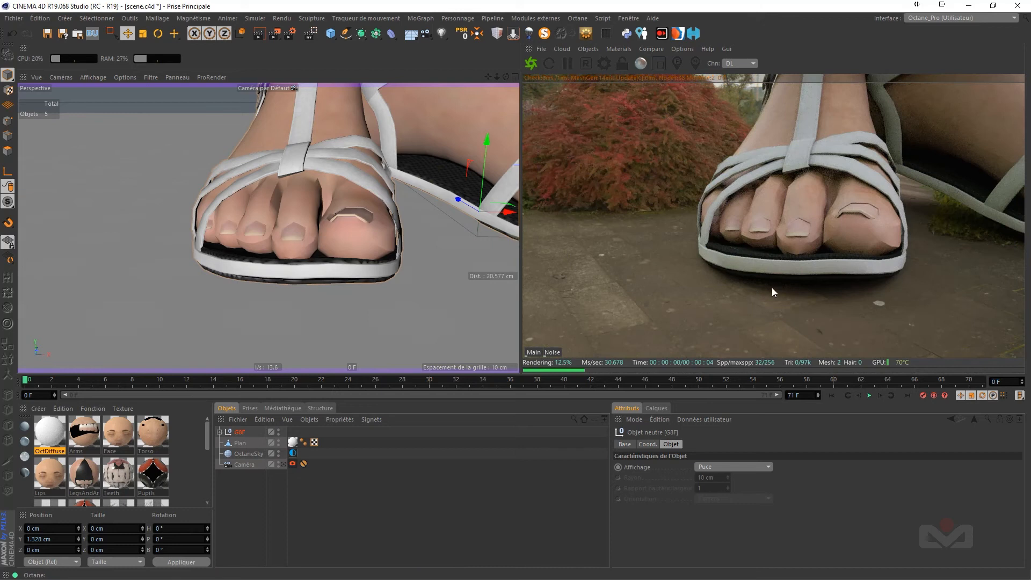
click(283, 464)
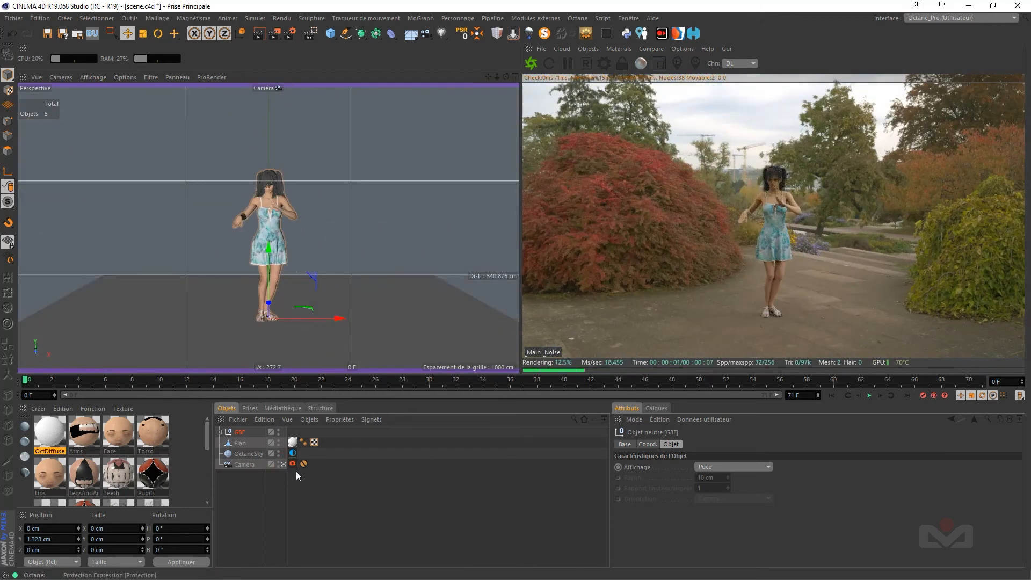
click(231, 490)
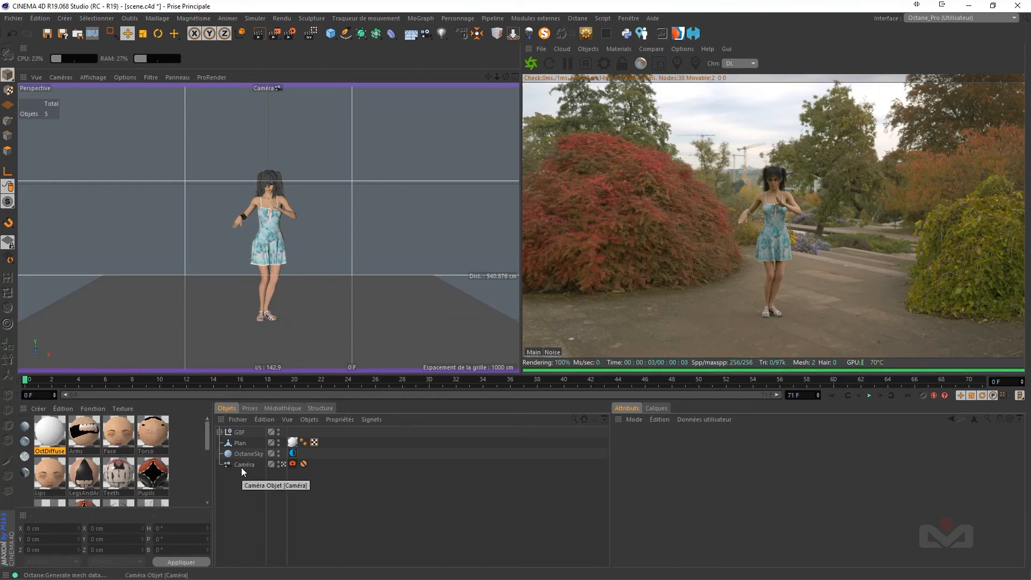
Step: Switch the Octane render kernel to Pathtracing and limit the maximum samples to 256
click(604, 65)
drag(200, 18, 223, 112)
click(99, 148)
click(109, 138)
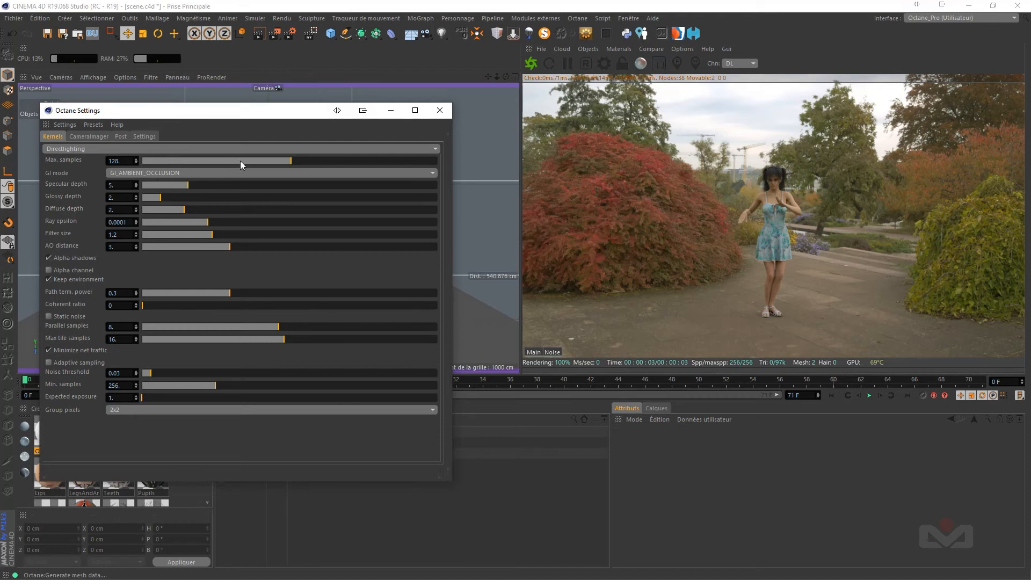
click(93, 151)
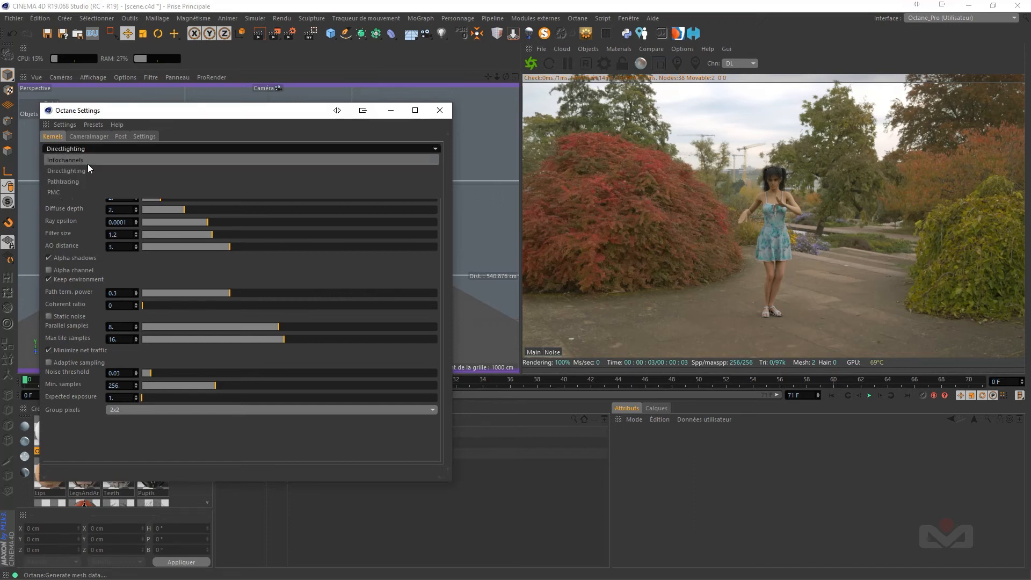
click(77, 182)
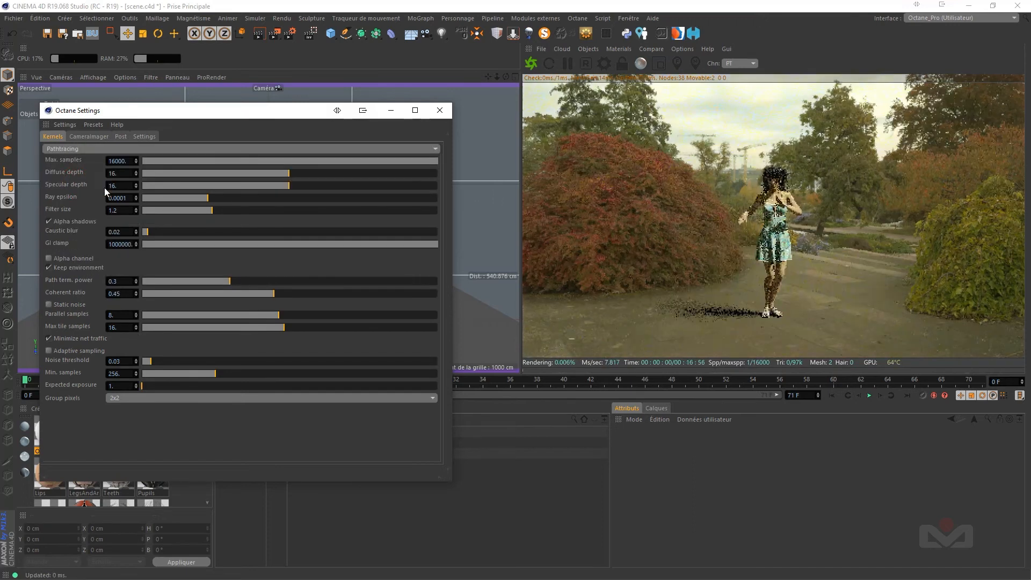
click(114, 161)
text(256)
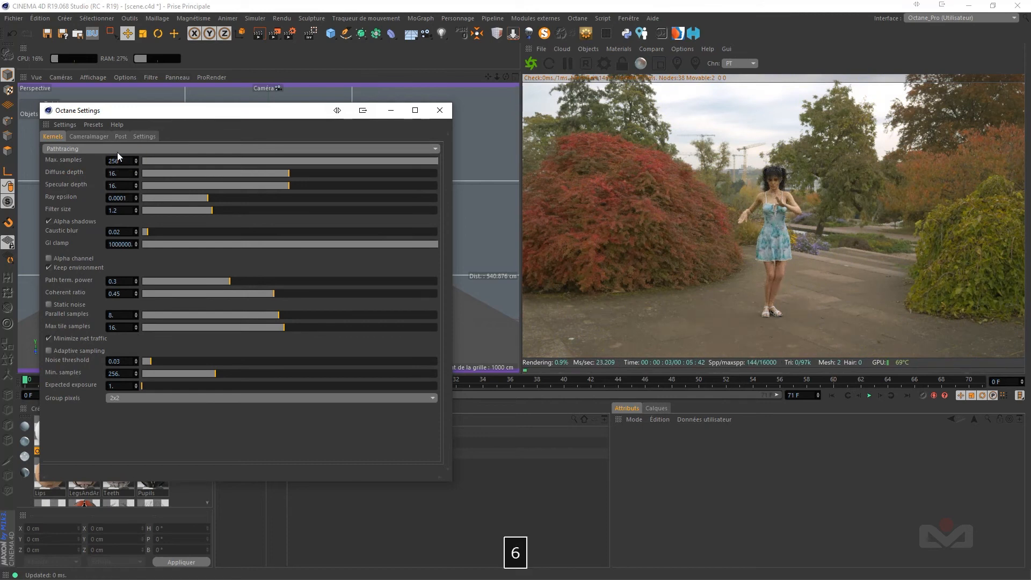
key(Return)
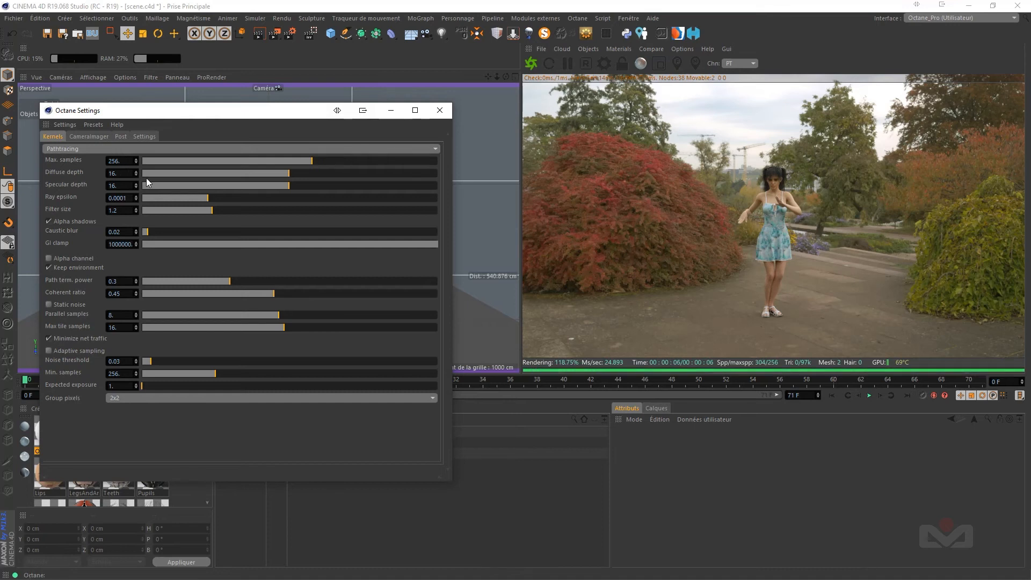
Step: Lower the diffuse and specular depths to 0 and try diffuse depths of 1 and 2 in the live render
drag(169, 173, 108, 188)
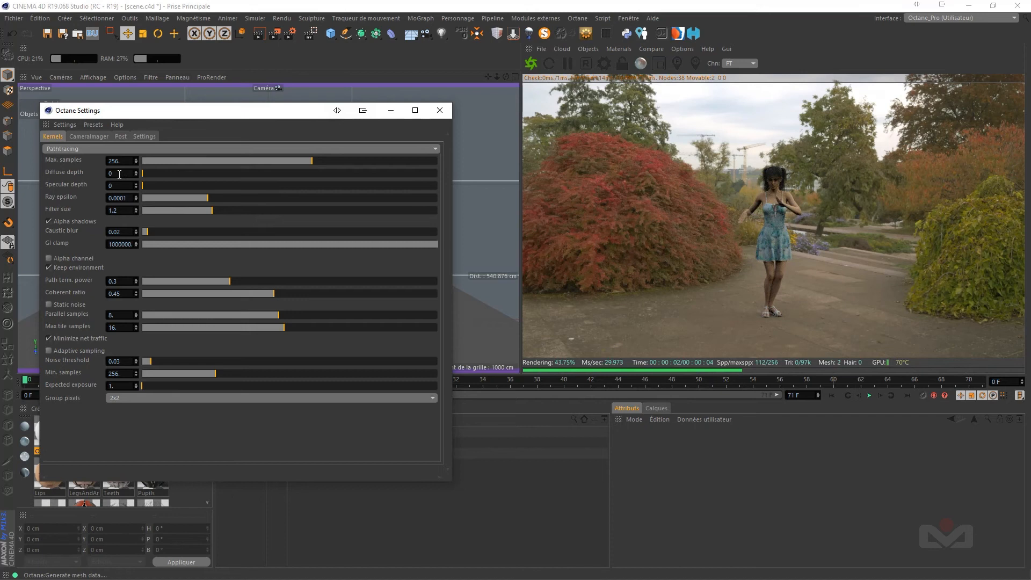
double_click(116, 173)
text(1)
key(Return)
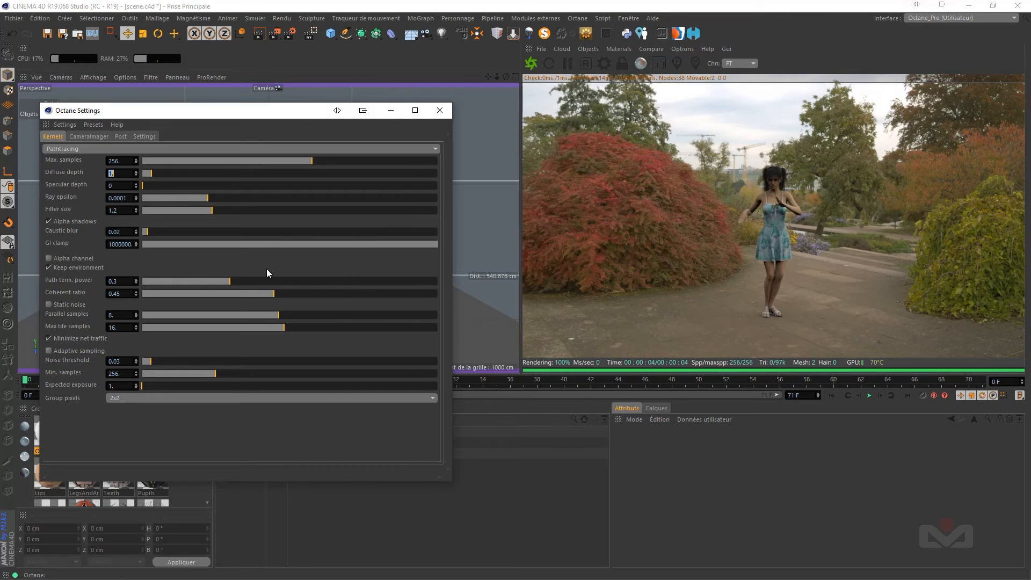
text(2)
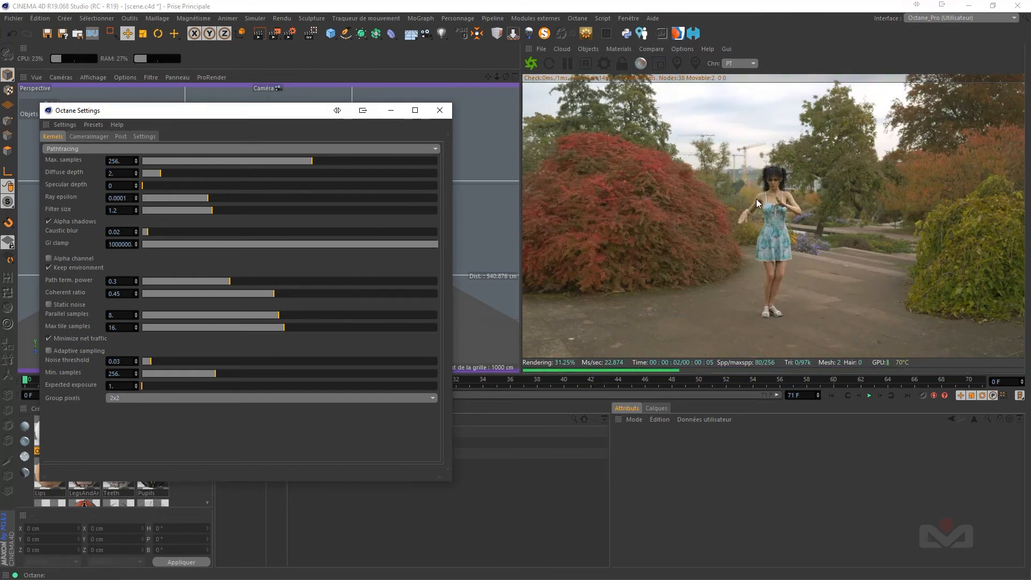
Step: Compare the live render with the diffuse depth alternating between 3 and 2
click(121, 173)
text(3)
click(119, 173)
text(2)
key(Return)
text(3)
key(Return)
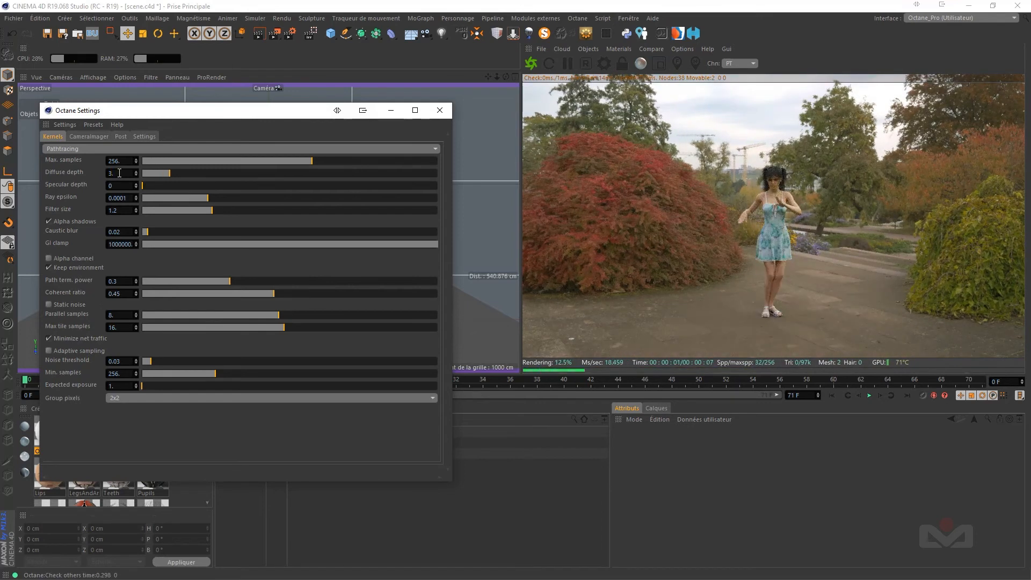
key(Return)
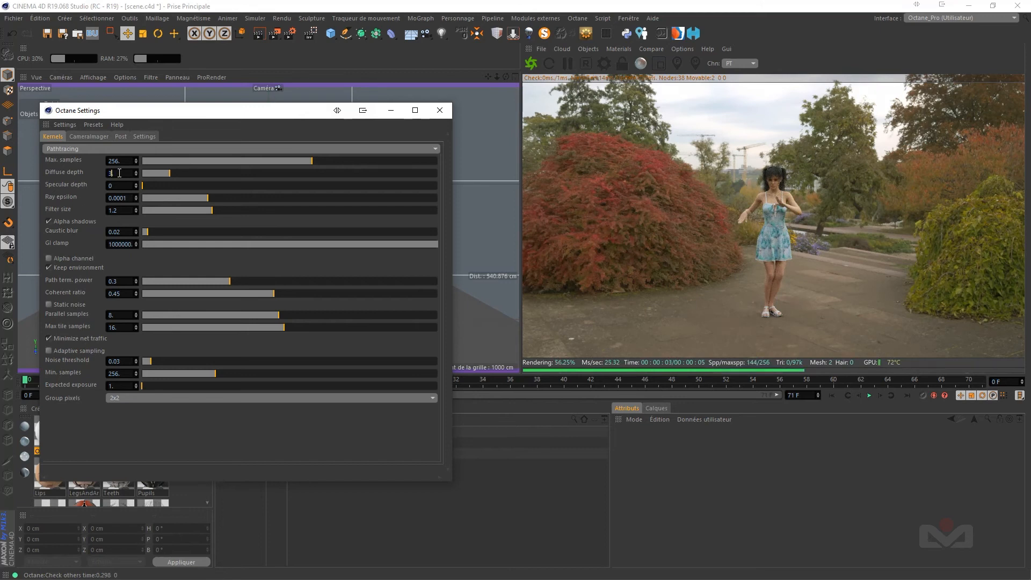
text(2)
key(Return)
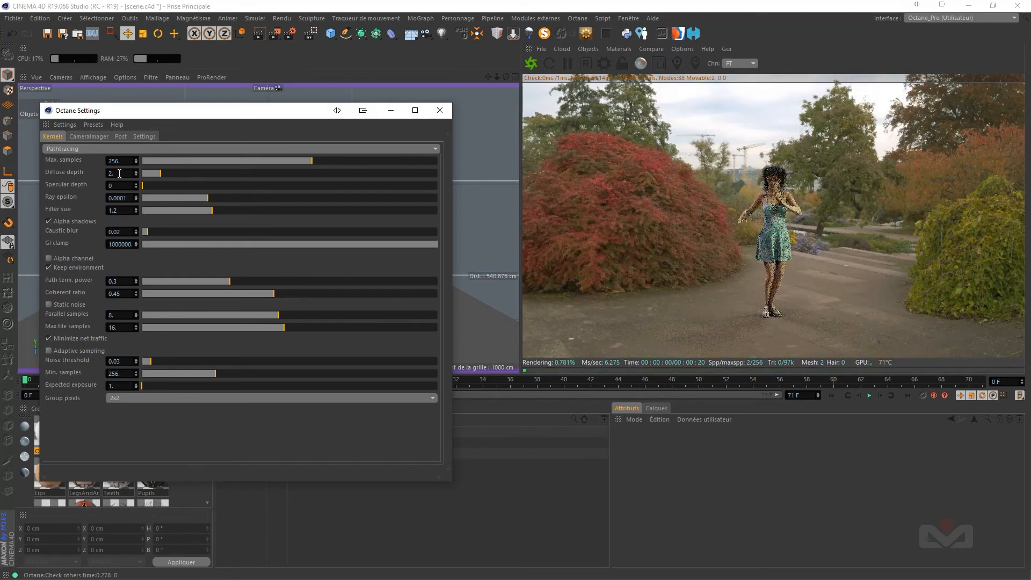
Step: Set the pathtracing kernel's diffuse depth to 3 and specular depth to 1
double_click(119, 173)
text(3)
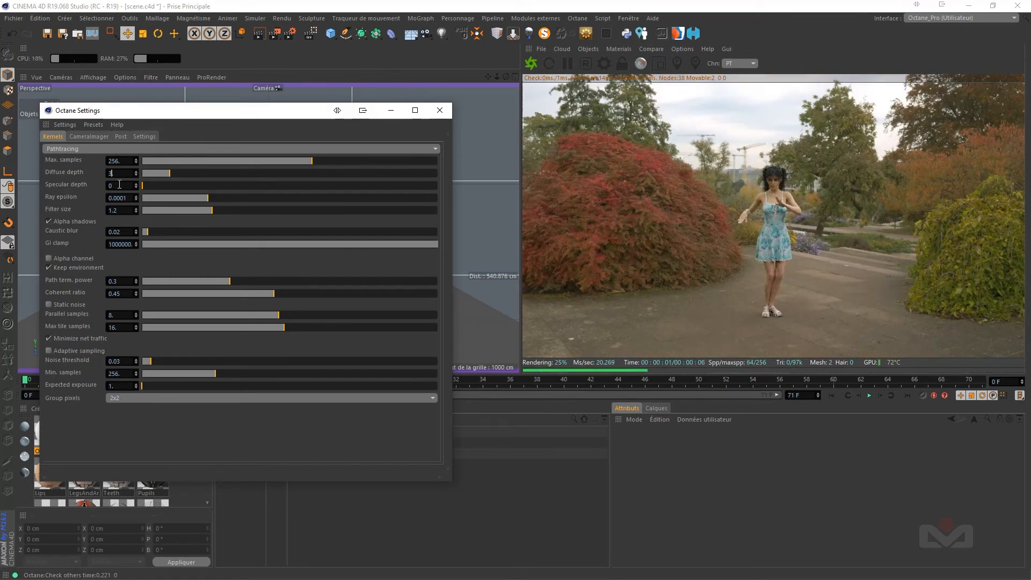
double_click(119, 186)
text(1)
text(0)
key(Return)
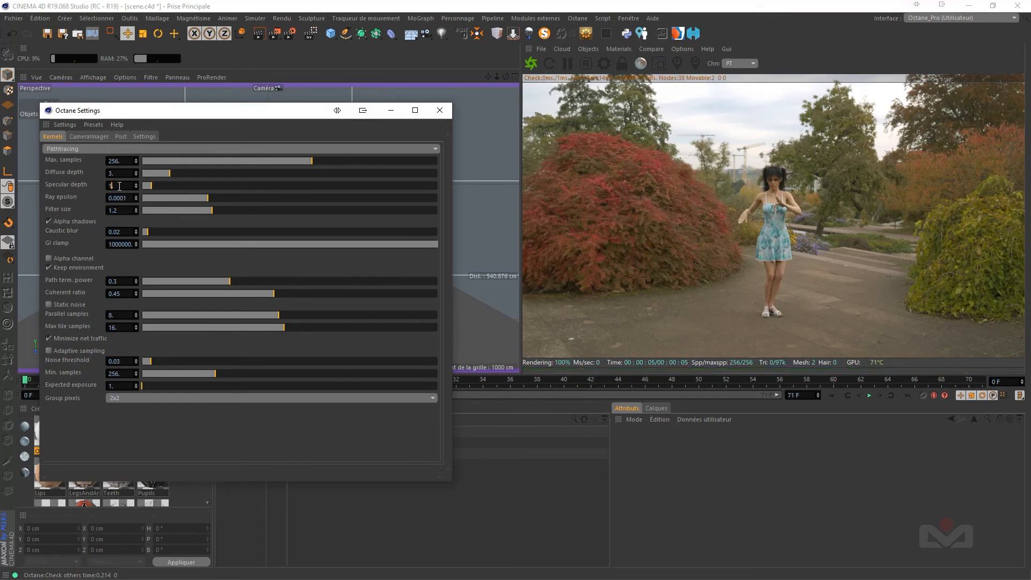
click(128, 186)
Step: Set the ray epsilon to 0.00001 and try a filter size of 0.1
click(119, 198)
text(0)
double_click(121, 211)
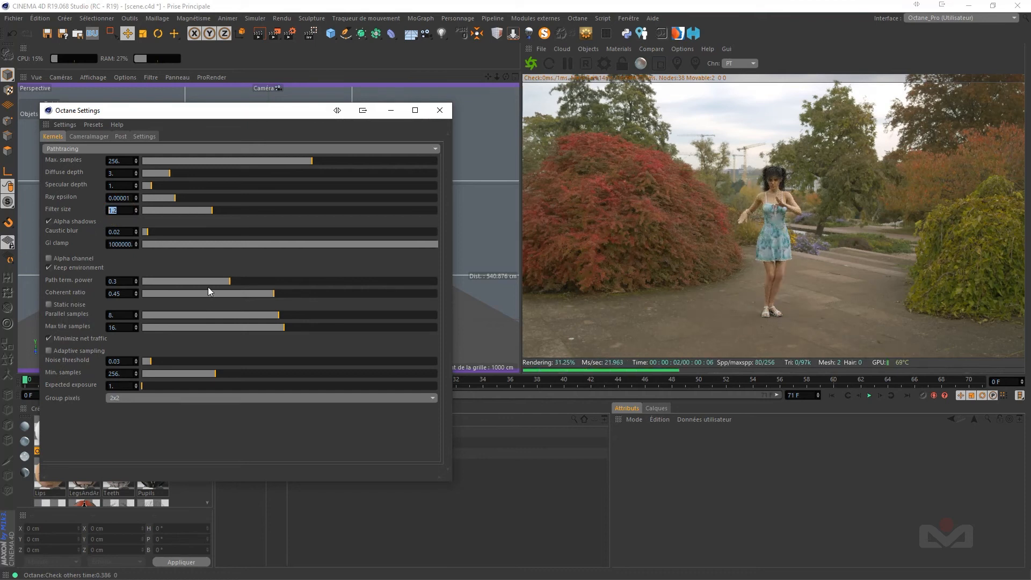
text(.1)
key(Return)
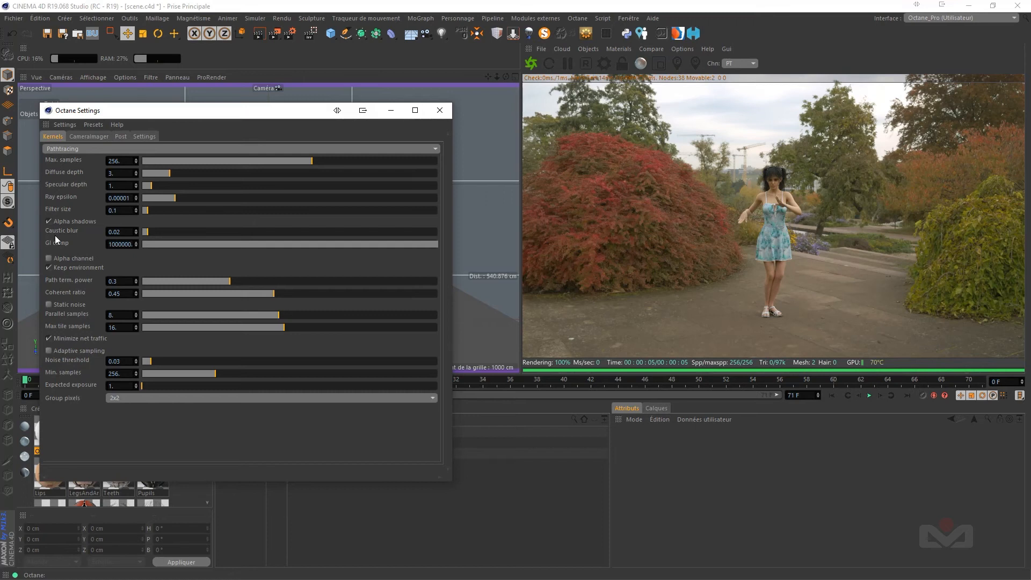
Step: Restore the filter size to 1.2 and set the caustic blur to 0.1
click(124, 210)
text(1.2)
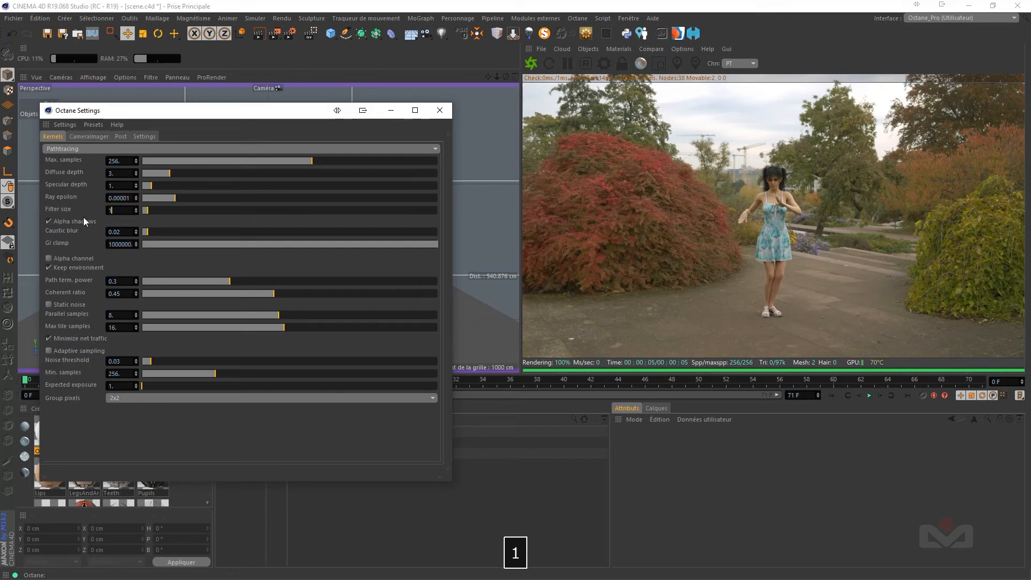
key(Return)
click(121, 232)
text(0.1)
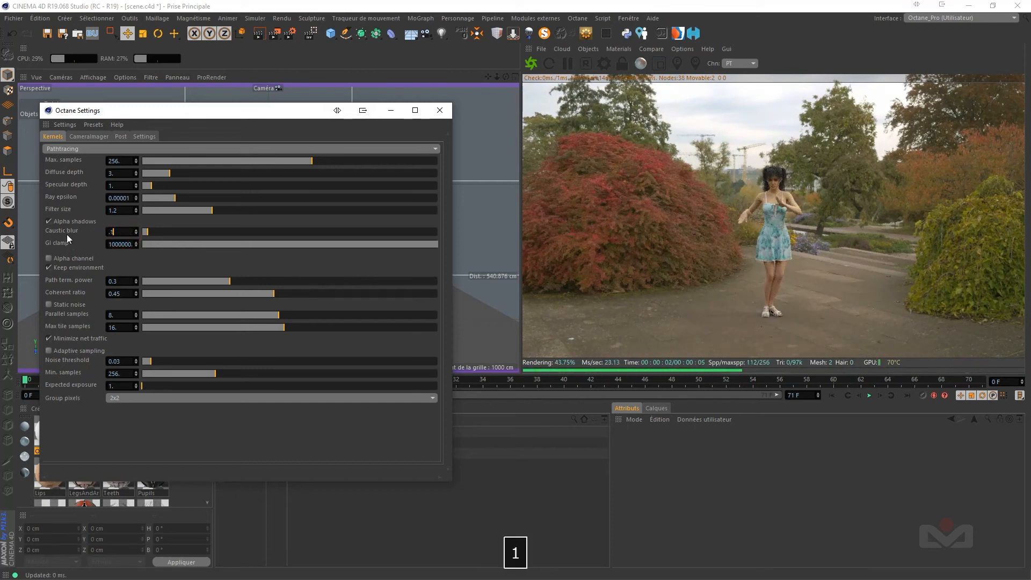
key(Return)
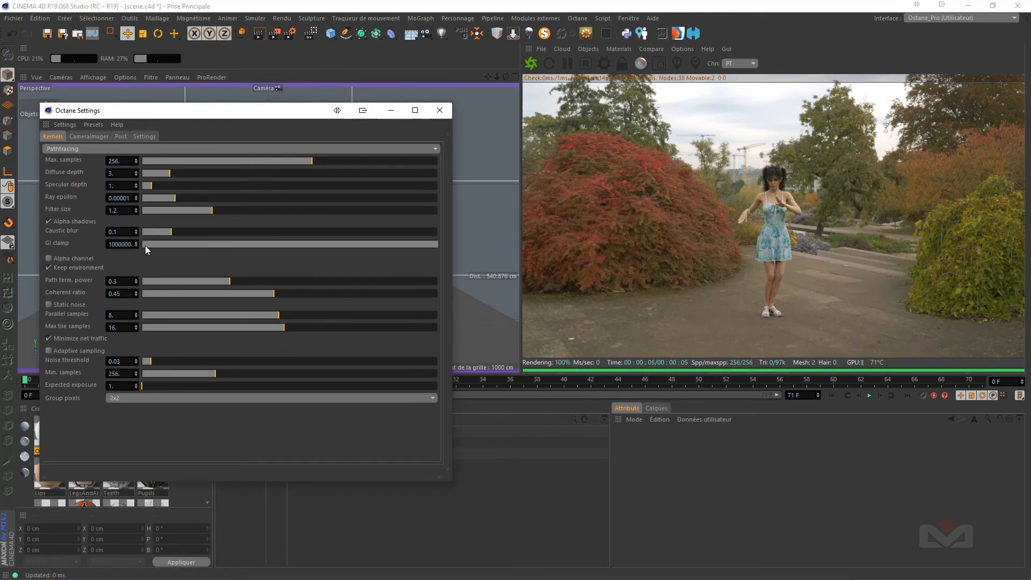
Step: Try a GI clamp of 0.001 and raise it gradually past 0.1 to compare the live render
double_click(118, 245)
text(0.001)
key(Return)
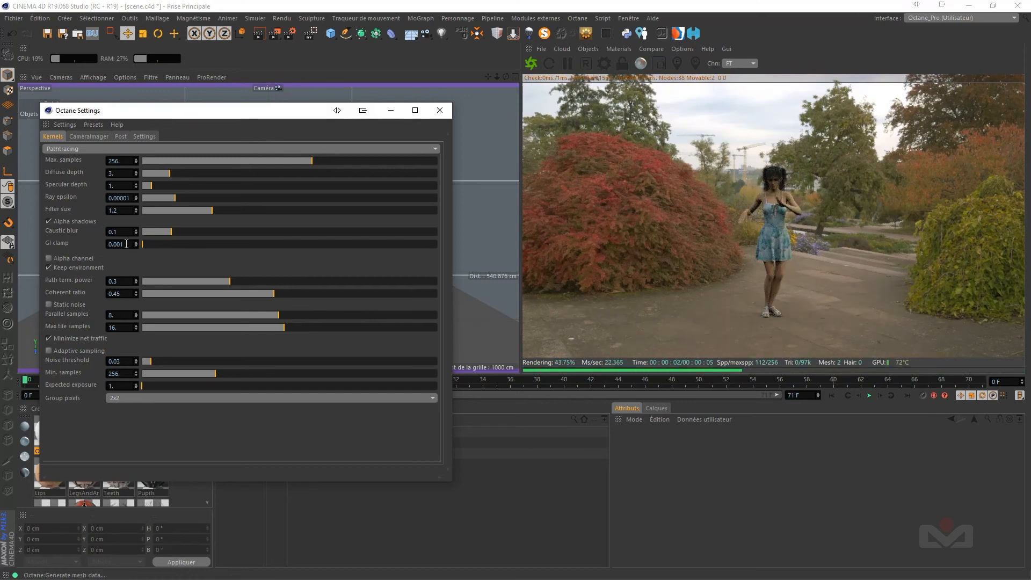
scroll(126, 243, up, 3)
scroll(127, 244, up, 2)
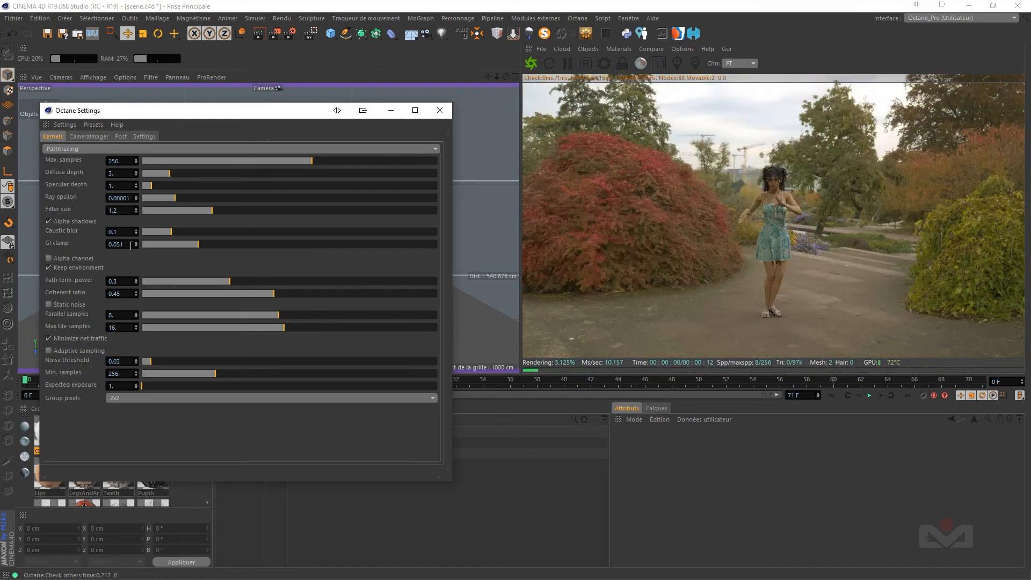
scroll(131, 246, up, 5)
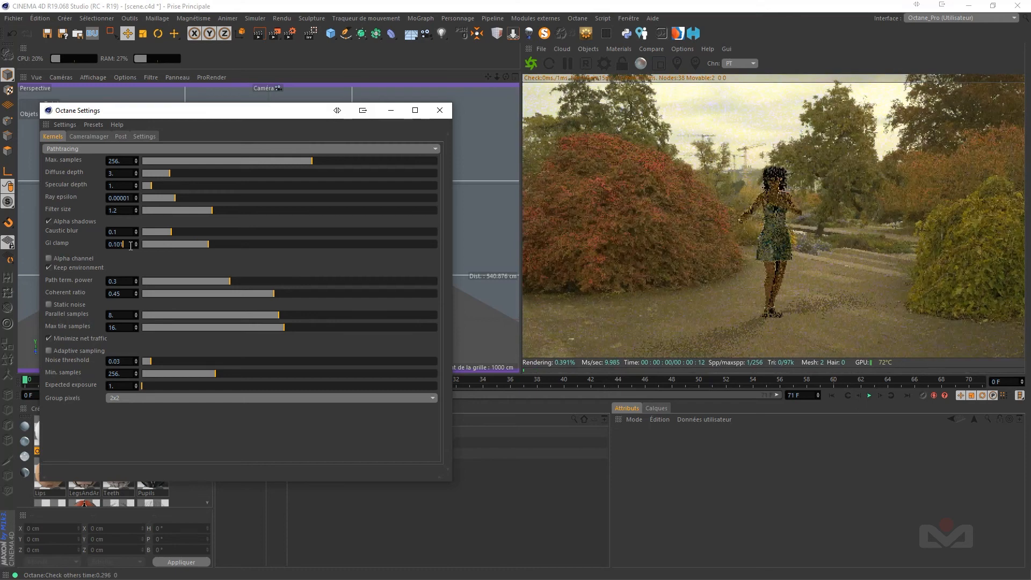
scroll(131, 245, up, 4)
Step: Set the GI clamp to 0.3, compare it with 0.2, and settle on 0.3
double_click(131, 245)
text(.3)
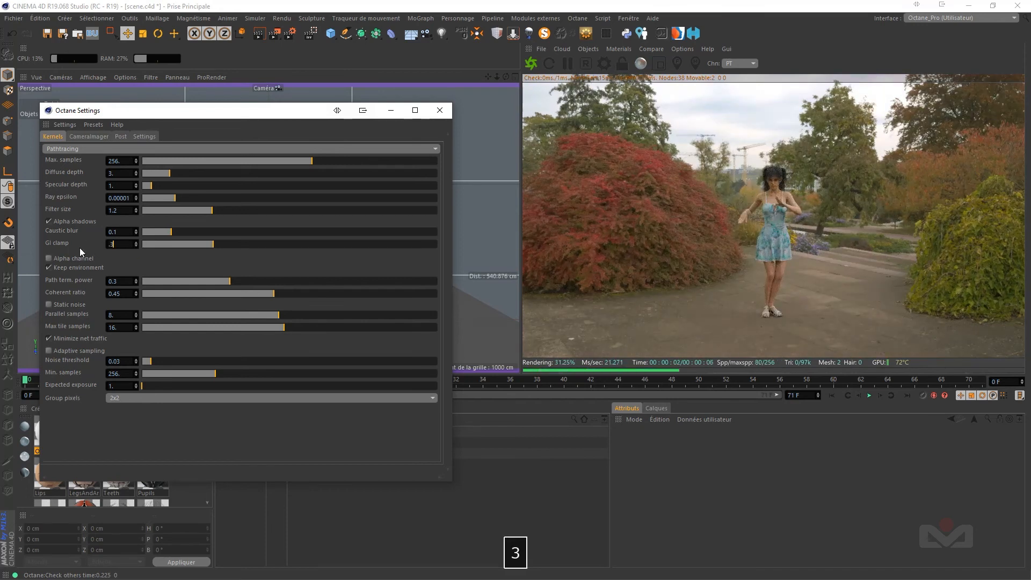
key(Return)
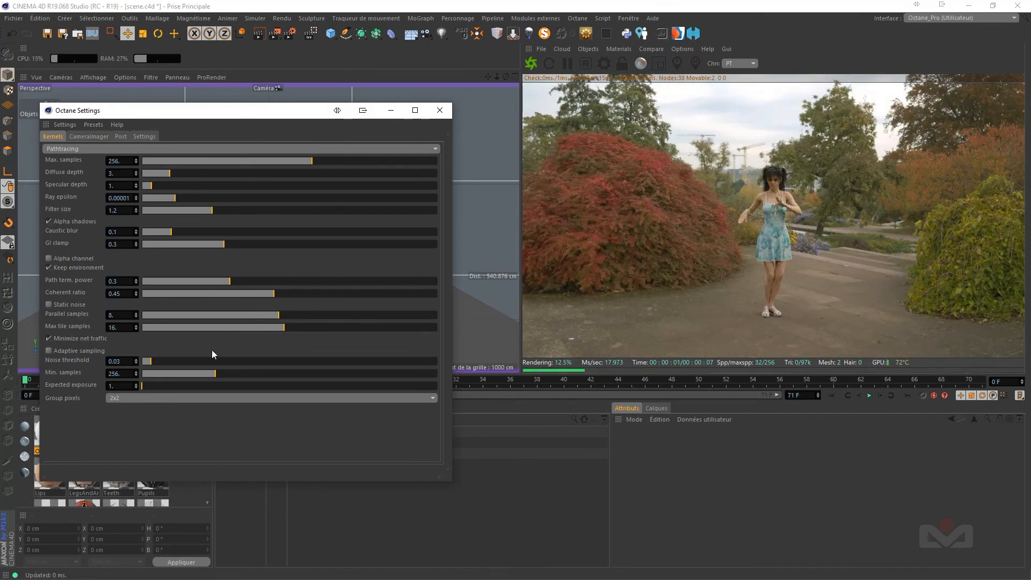
double_click(118, 245)
text(.2)
key(Return)
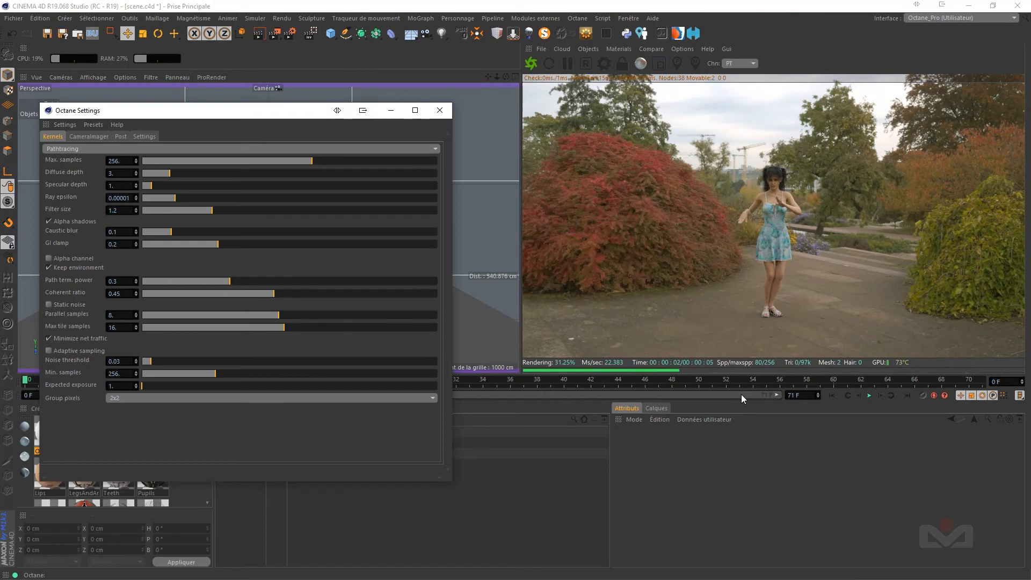
drag(125, 244, 56, 246)
text(0.3)
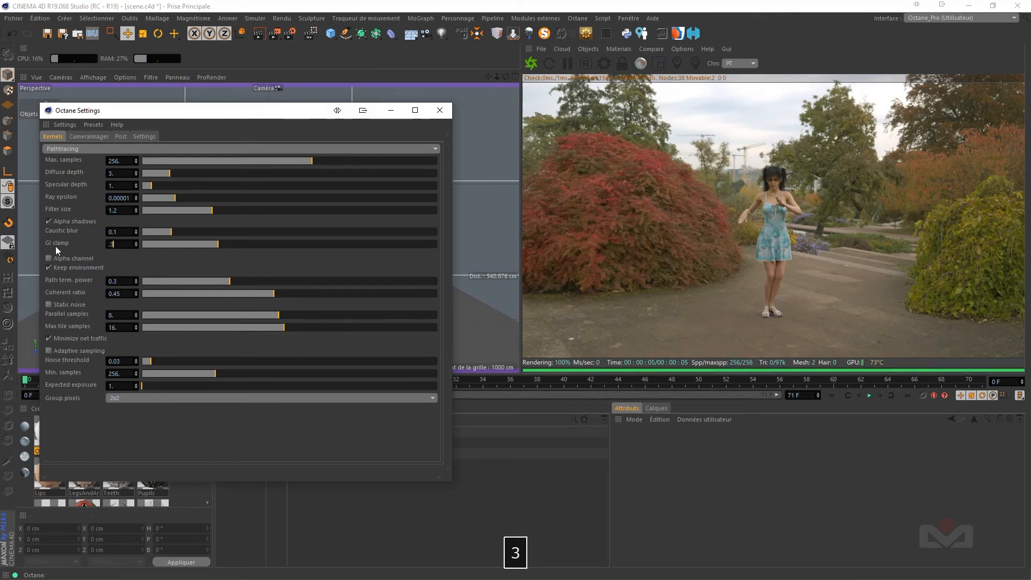
key(Return)
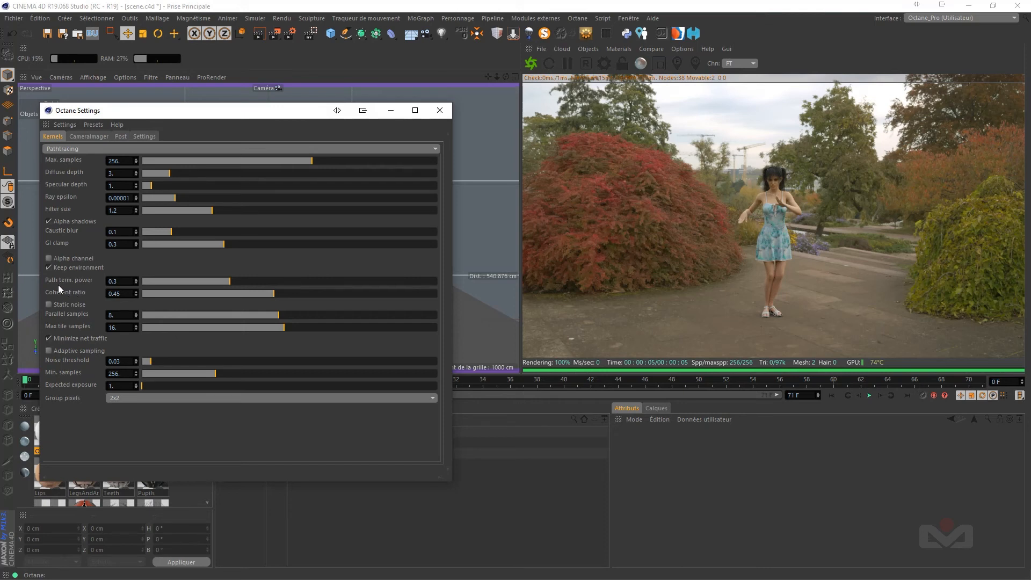
Step: Set the kernel's path termination power to 1
drag(122, 281, 73, 289)
text(1)
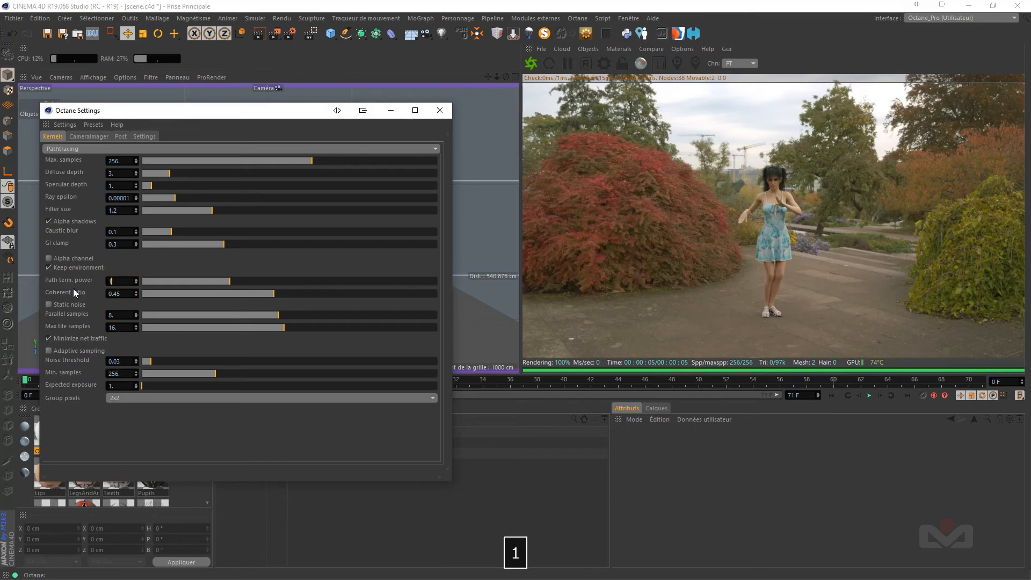
key(Return)
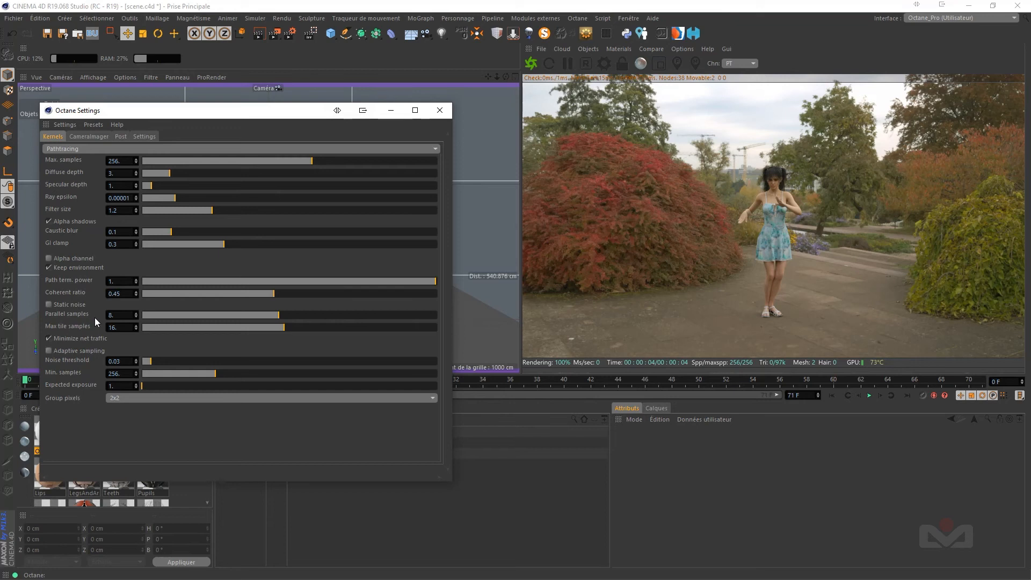
Step: Raise the parallel samples to 16 and the maximum tile samples to 32
drag(279, 315, 486, 315)
click(286, 327)
drag(305, 333, 449, 362)
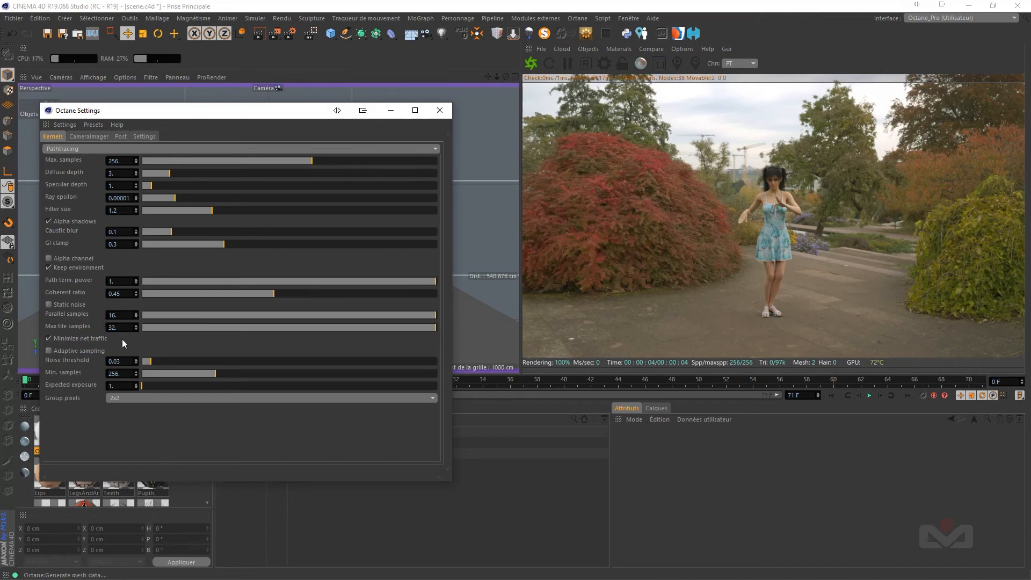
Step: Enable adaptive sampling with a noise threshold of 0.5 and a minimum of 100 samples, and close the Octane settings
click(48, 350)
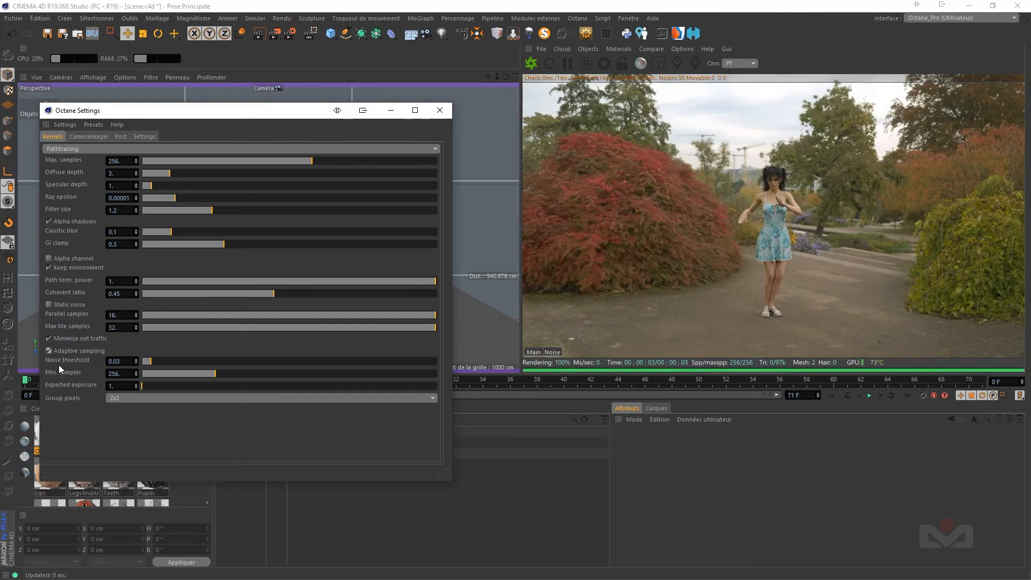
double_click(124, 361)
text(.5)
key(Return)
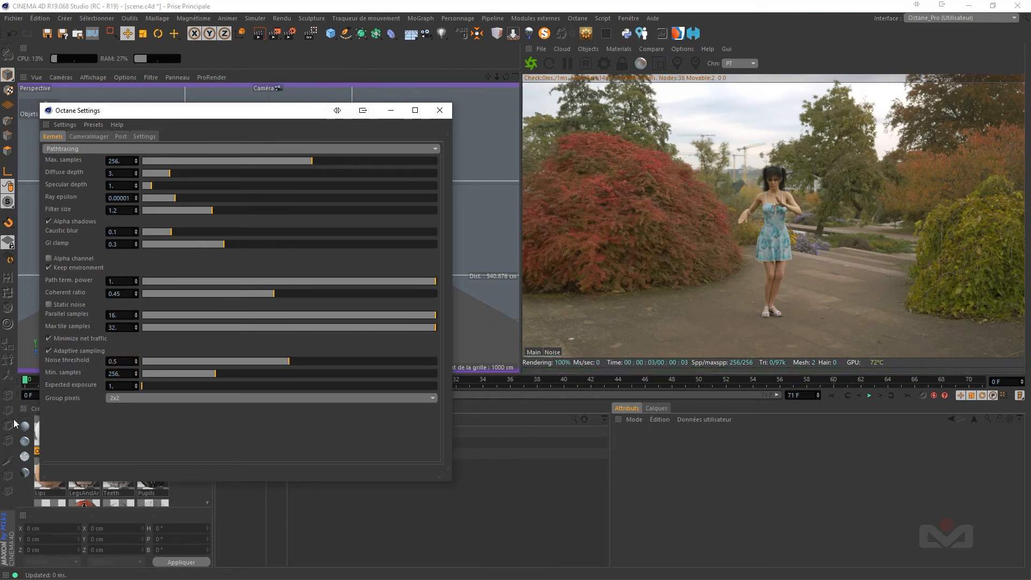
double_click(126, 375)
text(100)
key(Return)
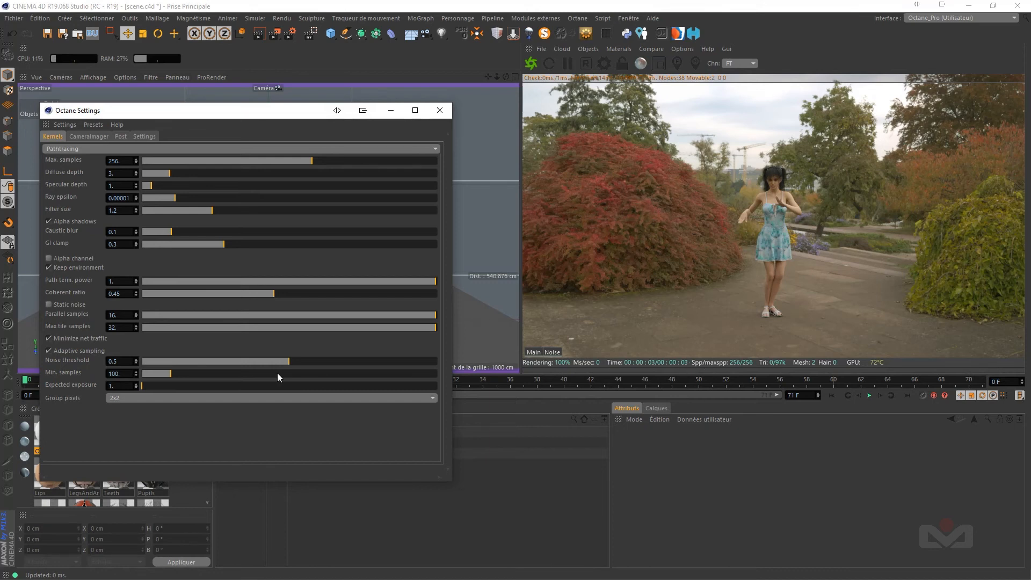
click(440, 111)
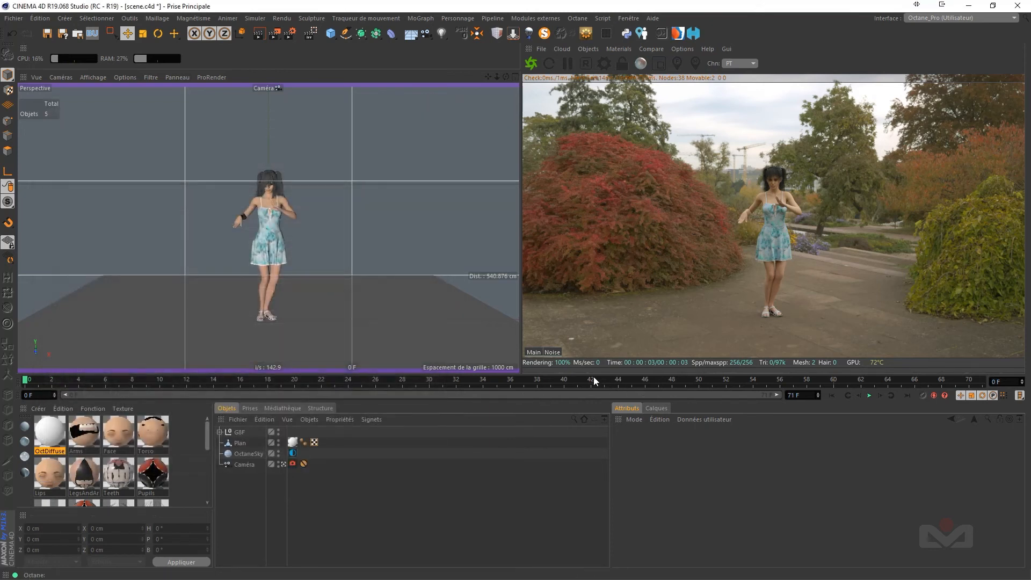
Step: Examine the Noise pass in the live render and return to the Main pass
click(553, 352)
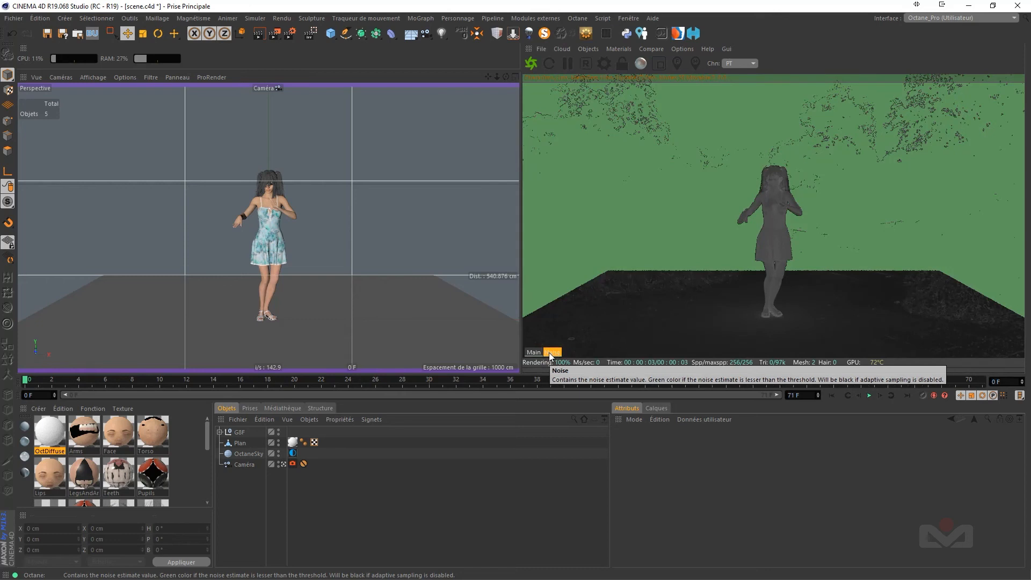
click(533, 353)
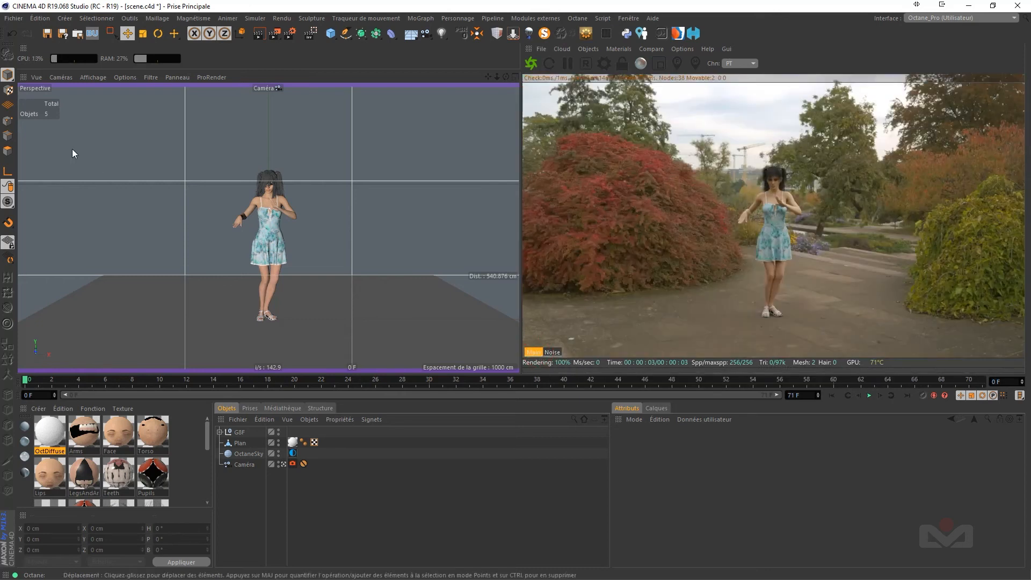
Step: Set the output frame range in the render settings to the current frame only (Image courante)
click(289, 34)
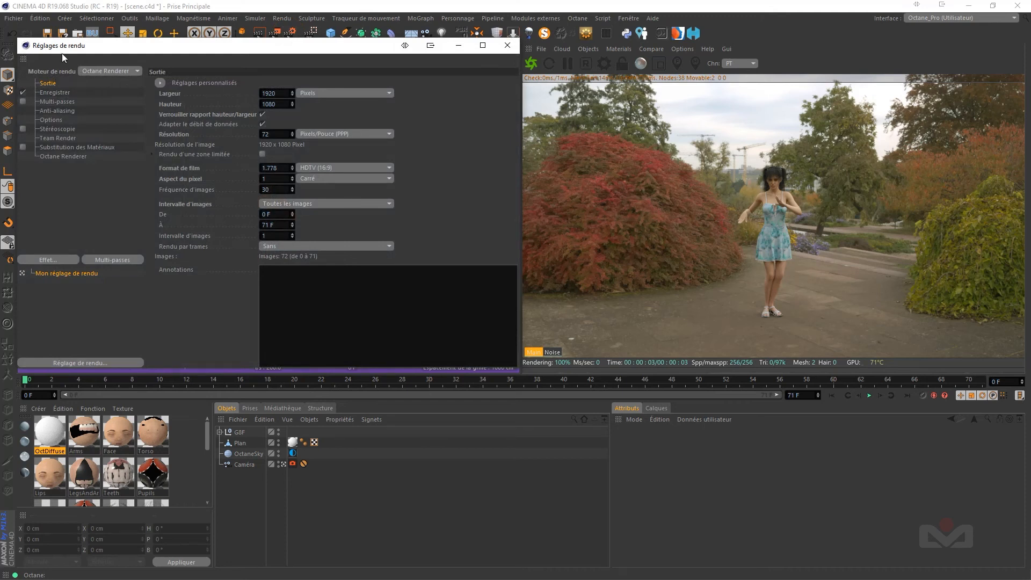
click(296, 205)
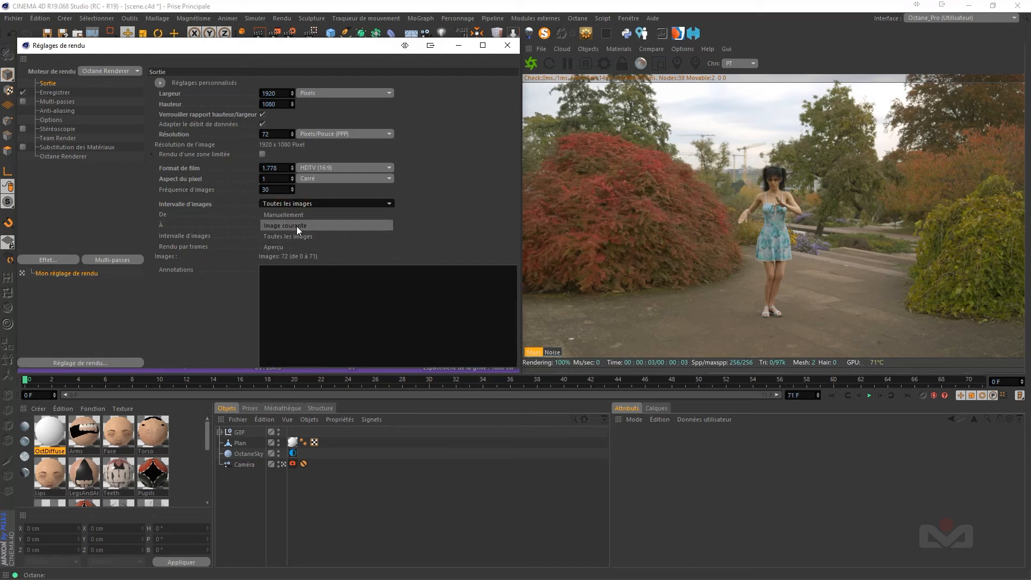
click(297, 226)
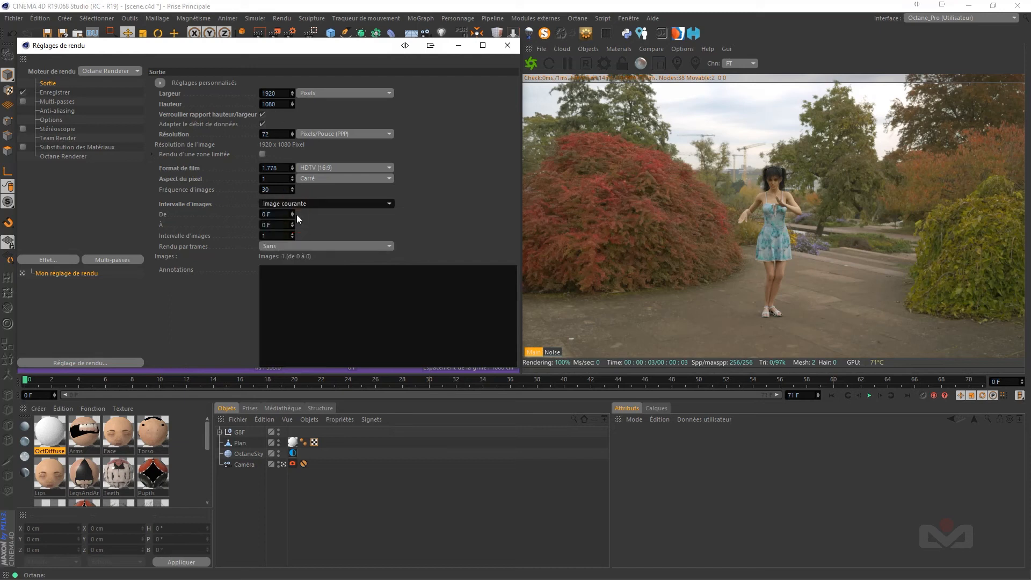
Step: Create a folder named Rendu_Octane in the tuto folder and set it as the render save location with file name R
click(53, 92)
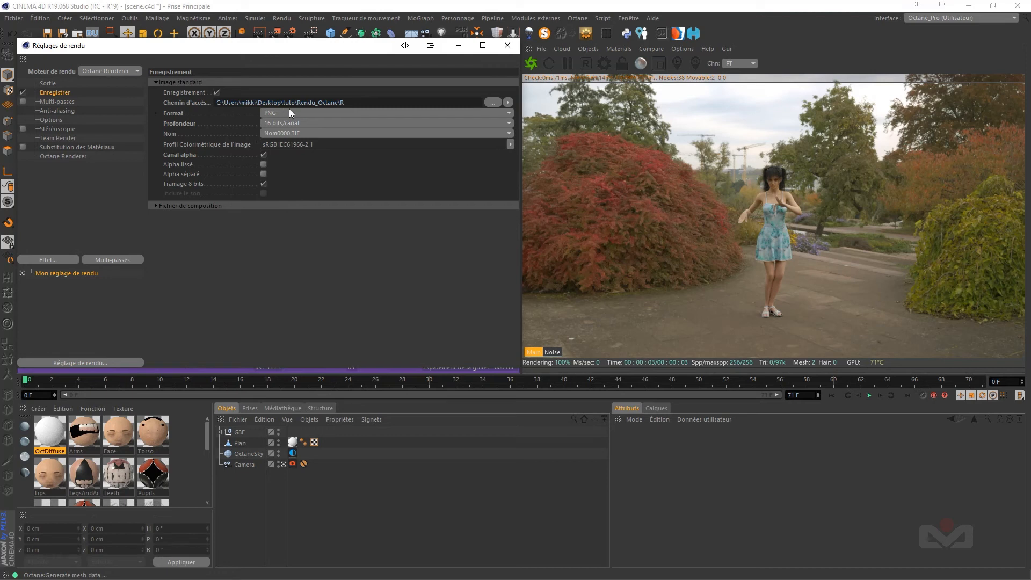
click(494, 102)
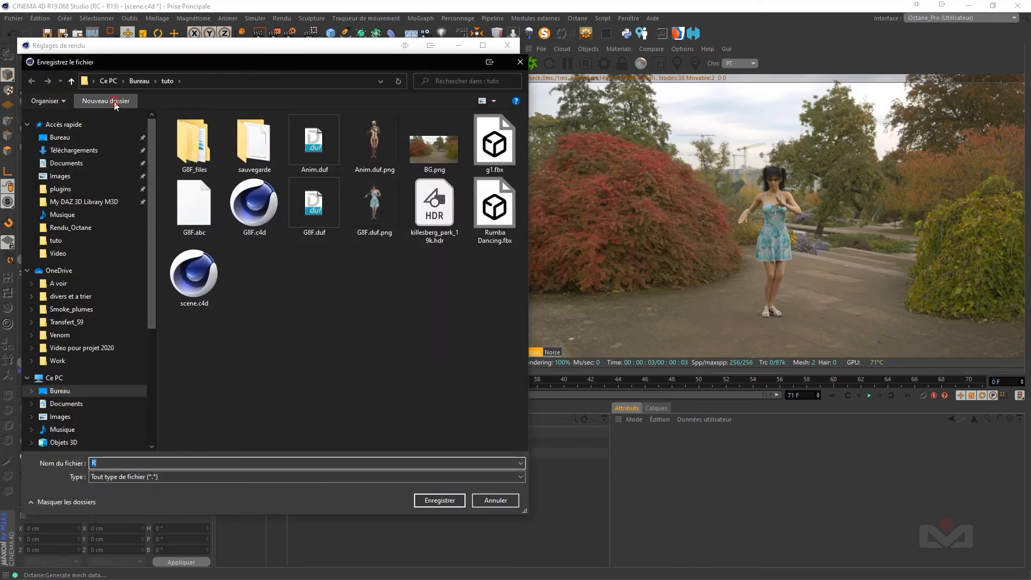
click(106, 100)
text(Rendu)
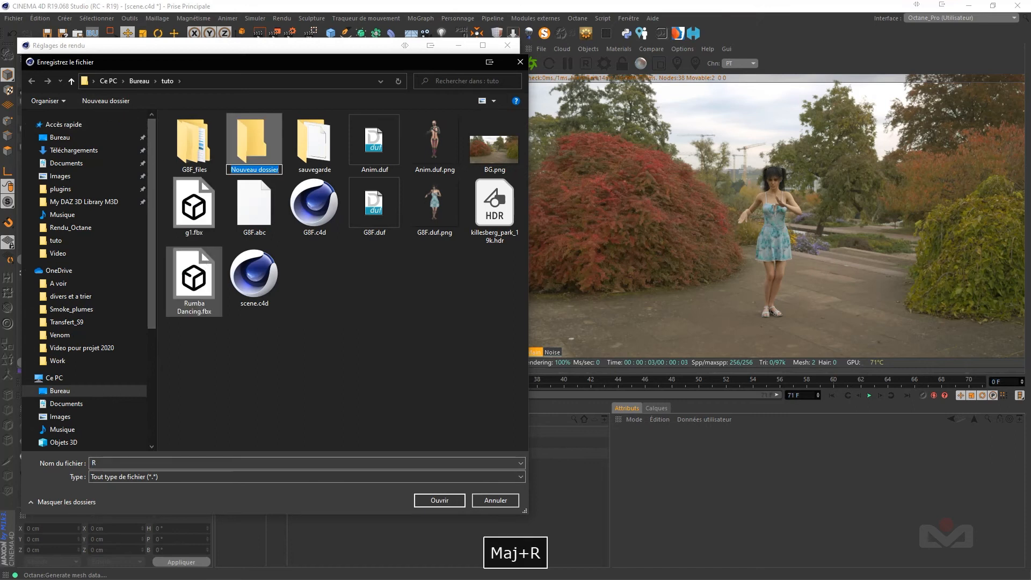
text(_Octane)
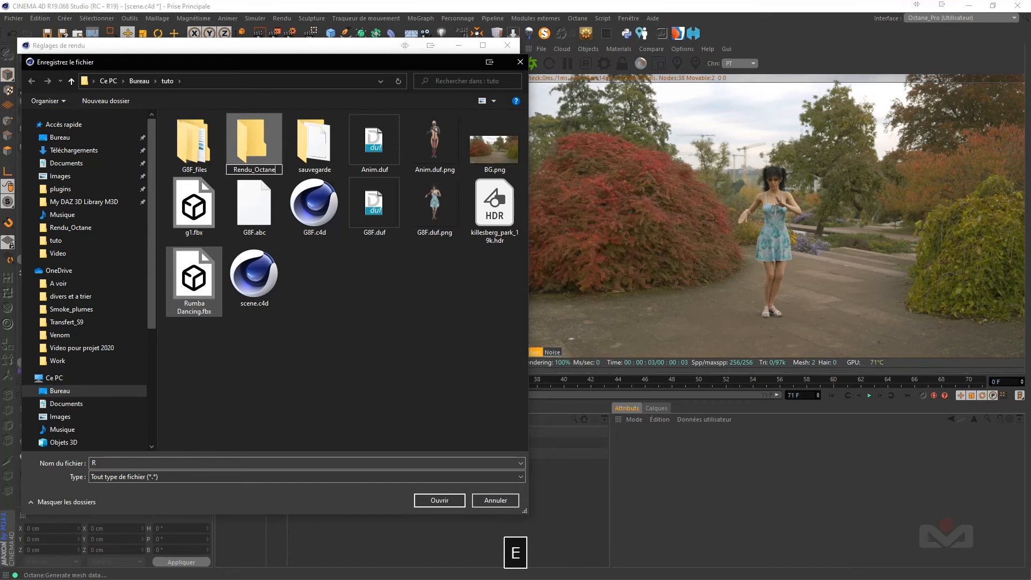
click(351, 317)
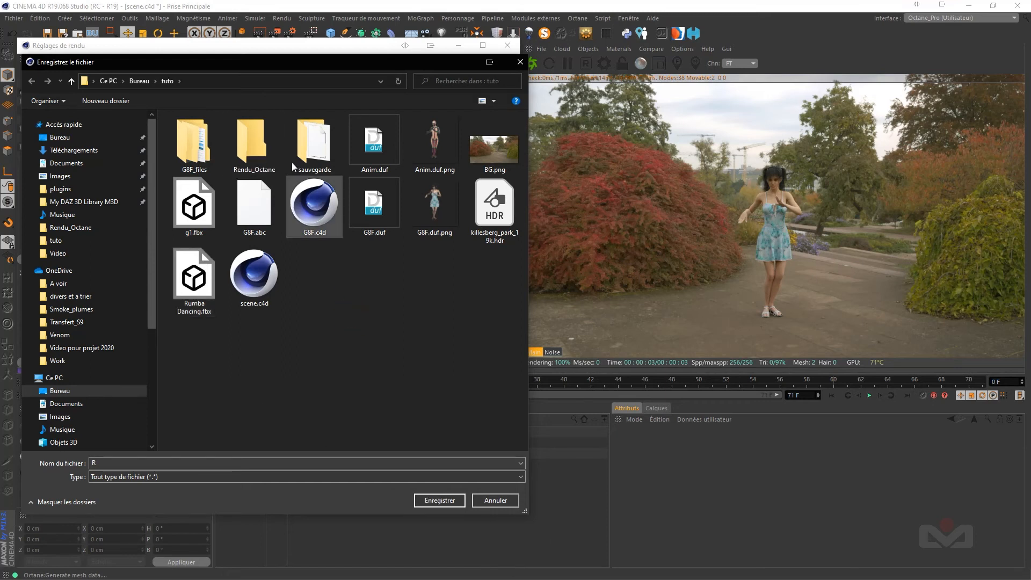
double_click(244, 140)
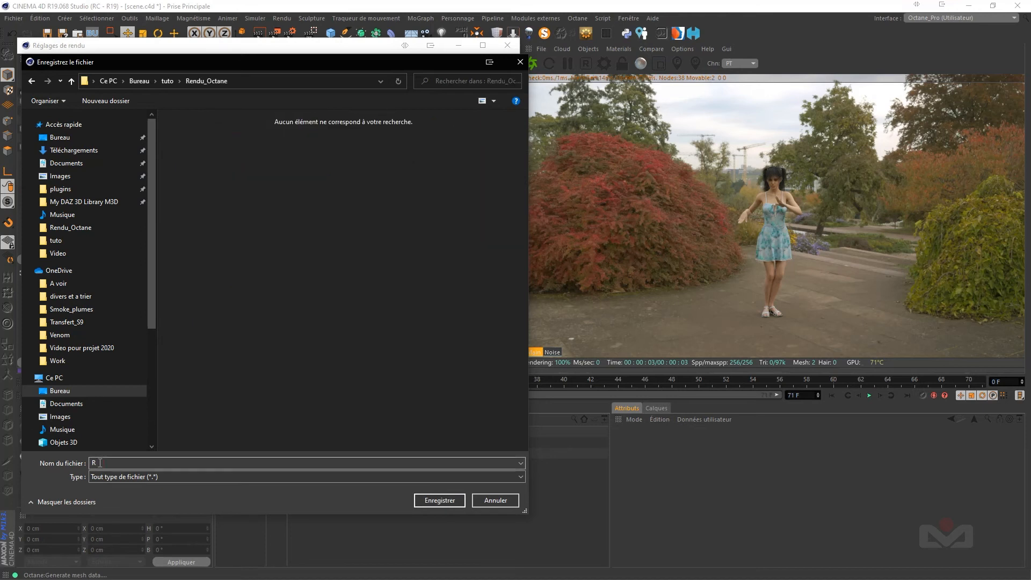
click(439, 501)
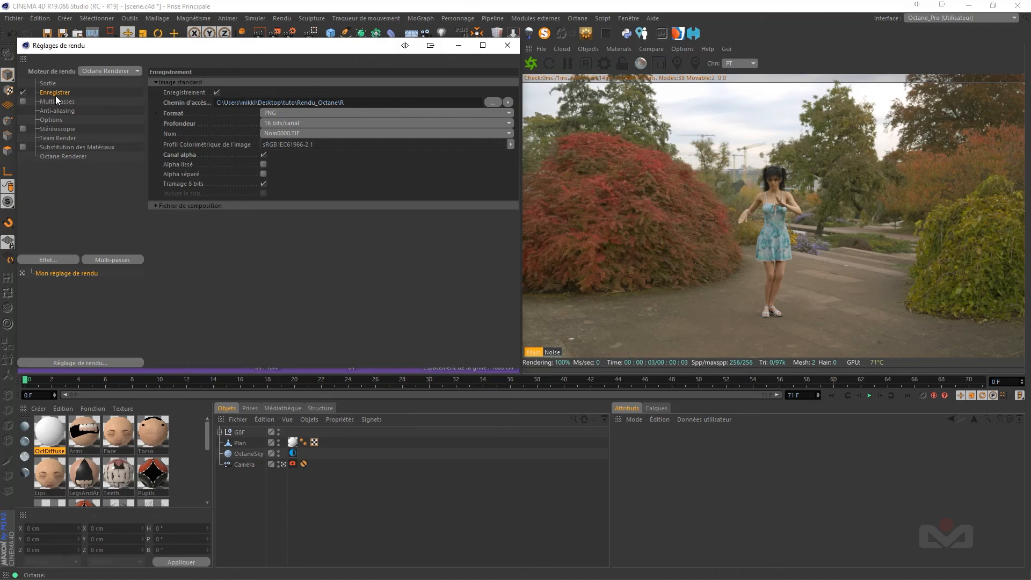
Step: Check the Octane Renderer options, close the render settings and save the scene project
click(57, 155)
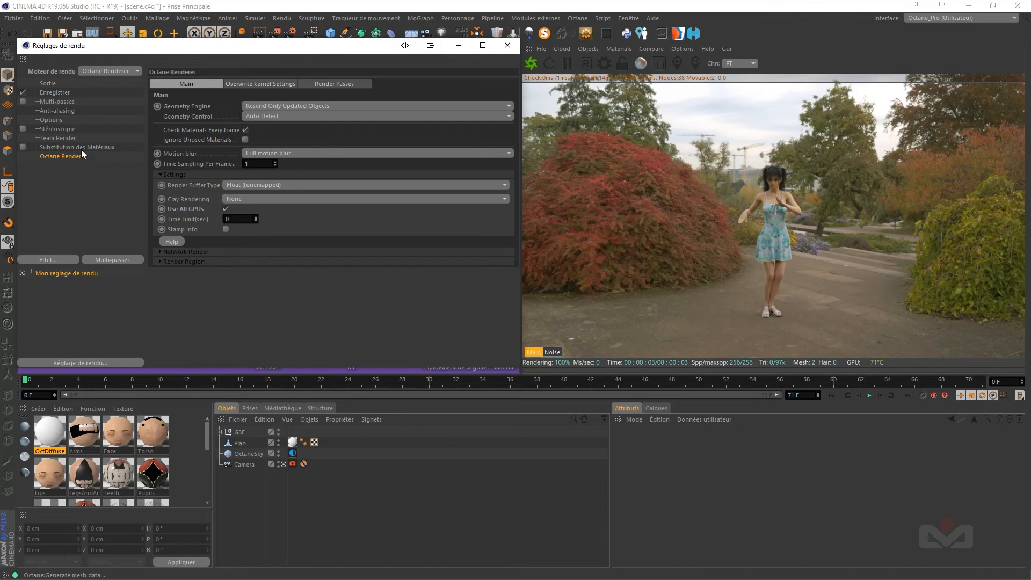
click(508, 46)
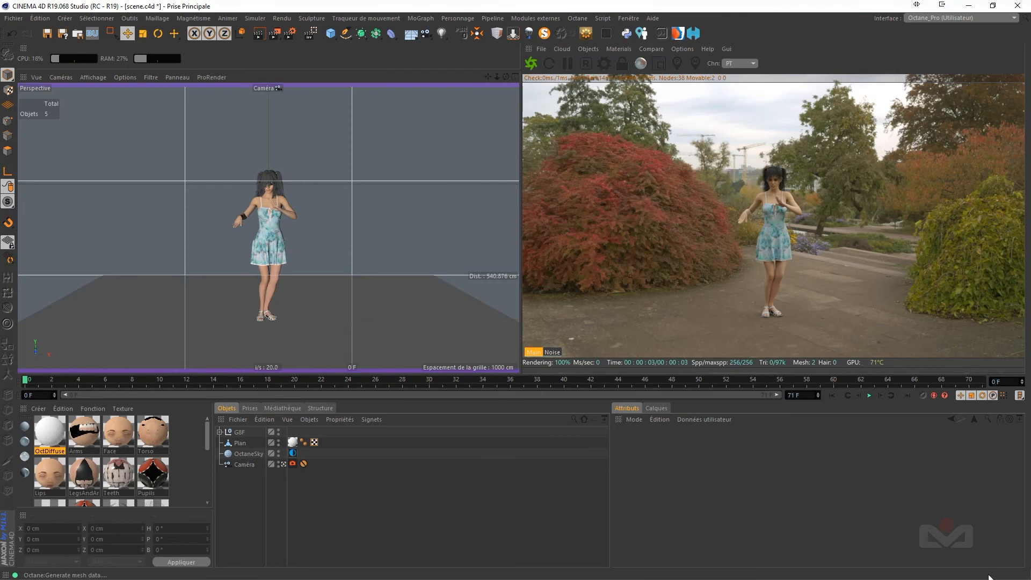
click(47, 34)
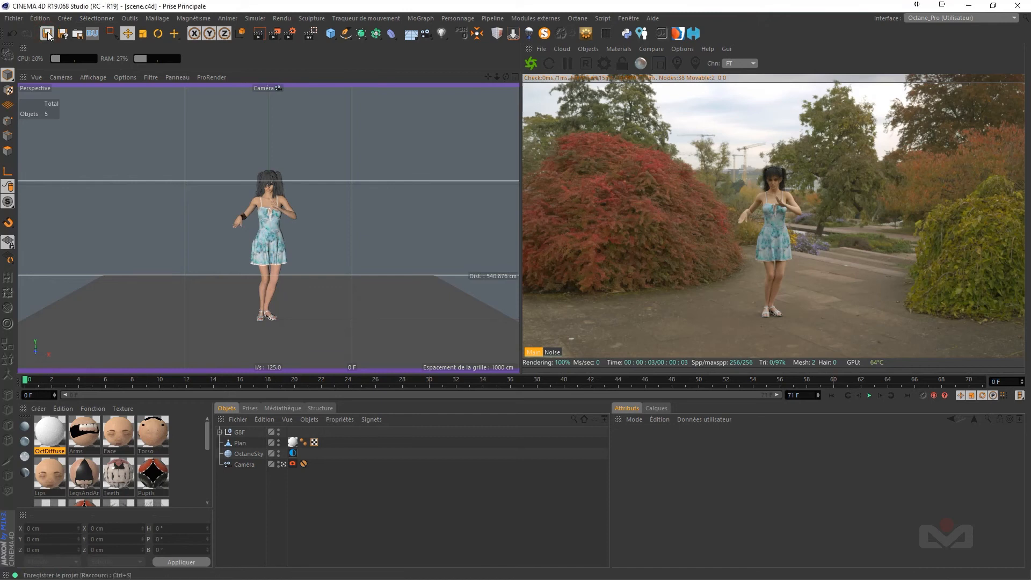
Step: Test-render the current frame in an enlarged picture viewer, stop the render, delete the image from the history and close the viewer
click(275, 36)
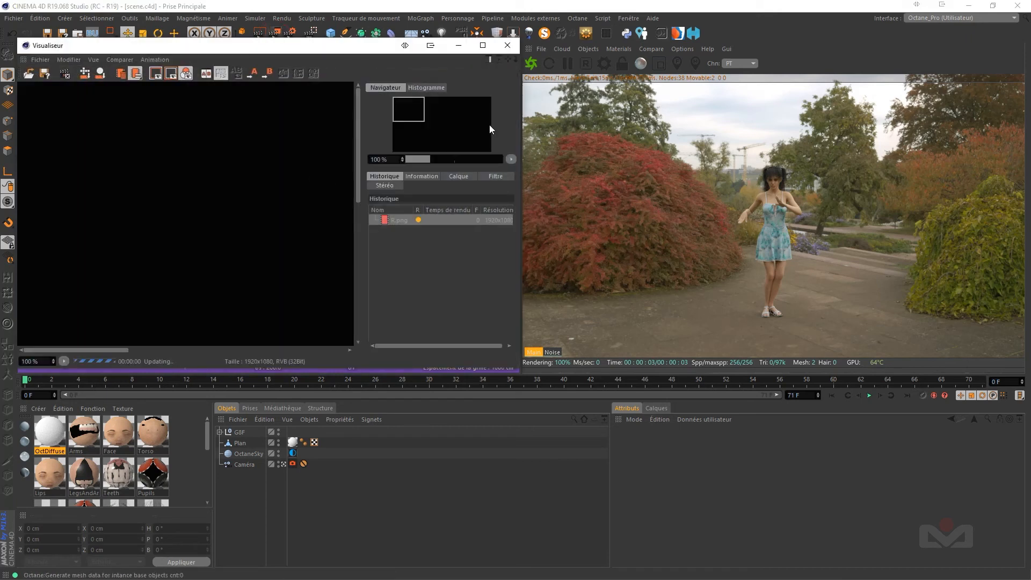
click(482, 46)
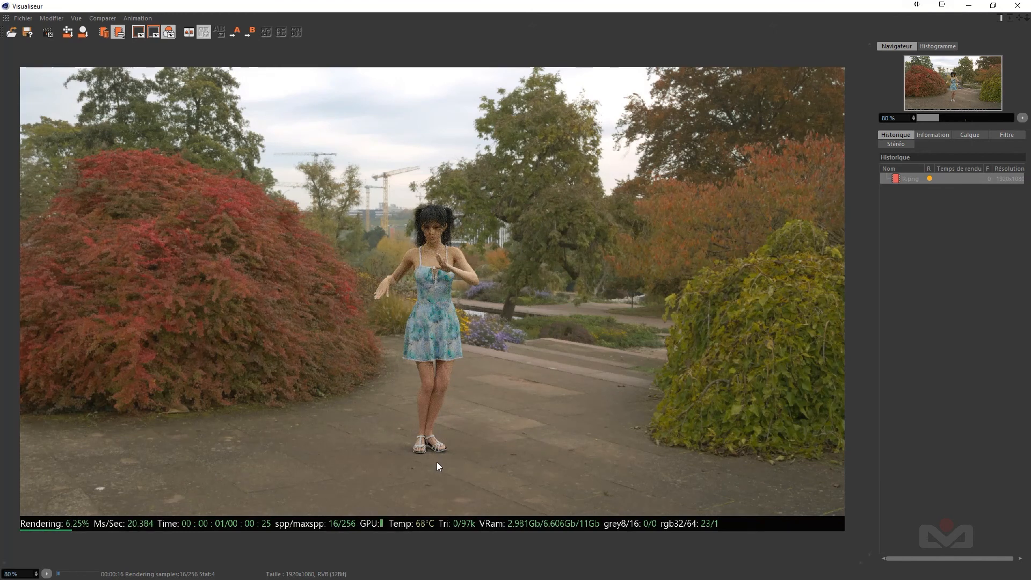
click(46, 33)
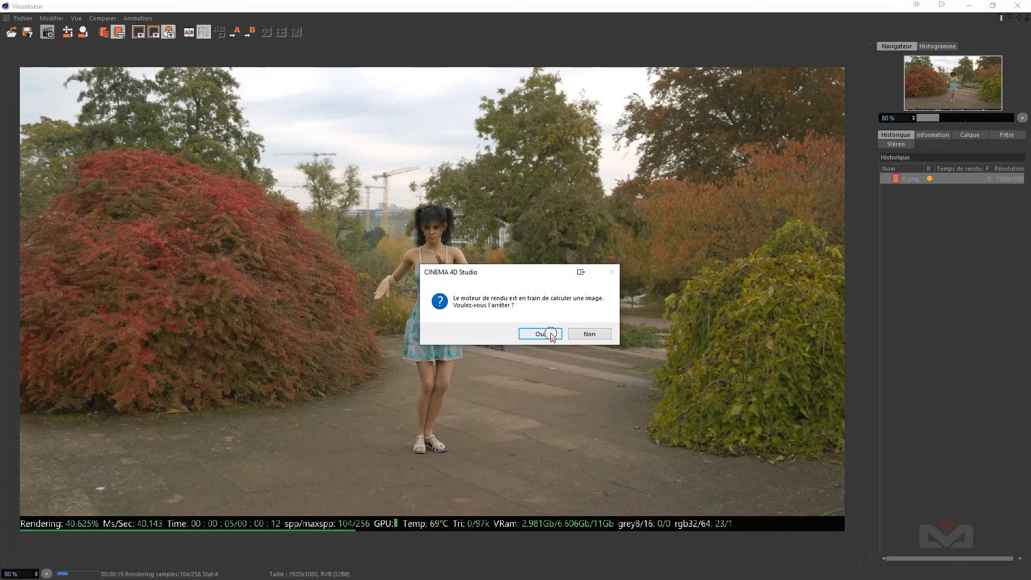
click(523, 333)
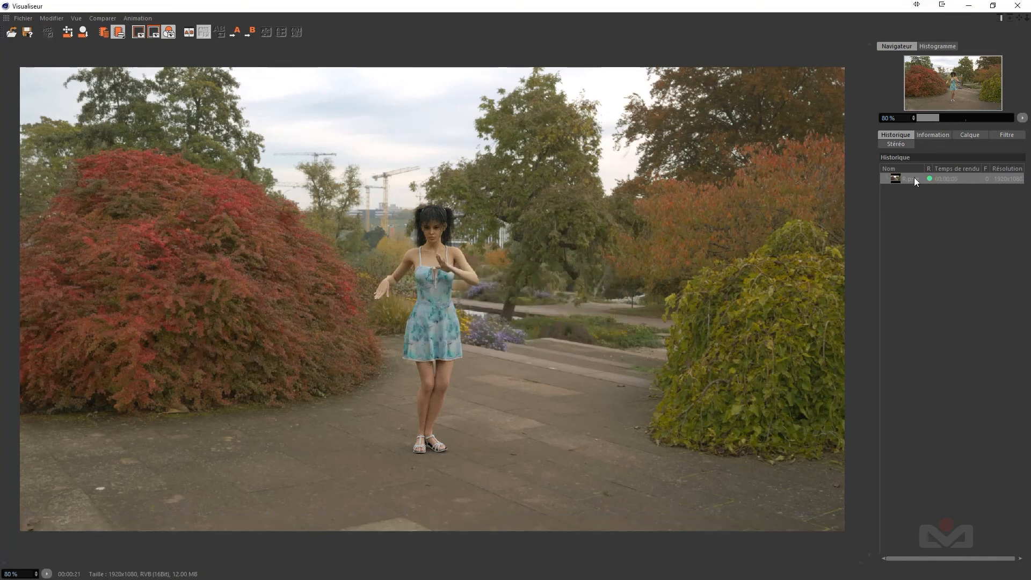
key(Delete)
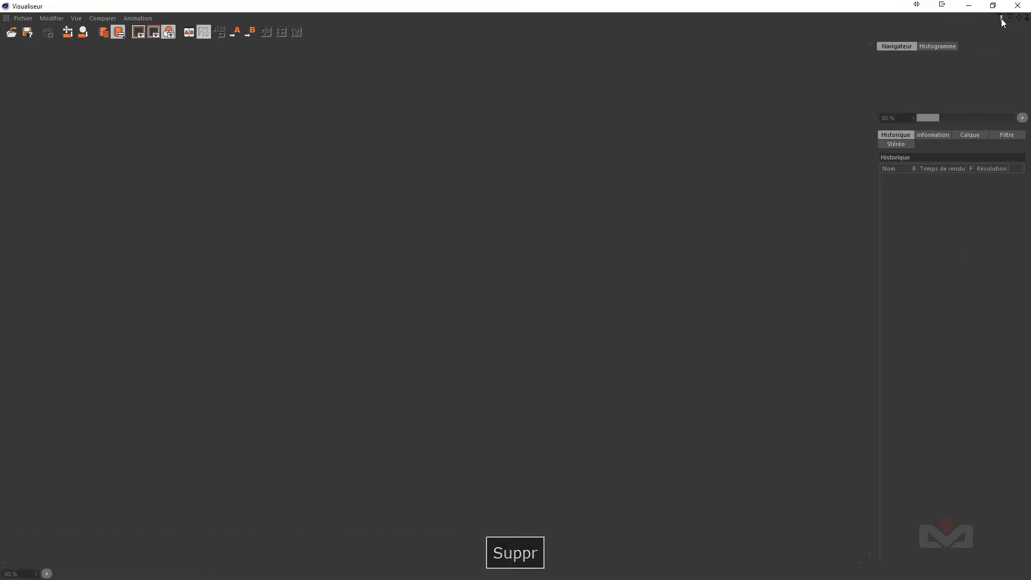
click(1018, 6)
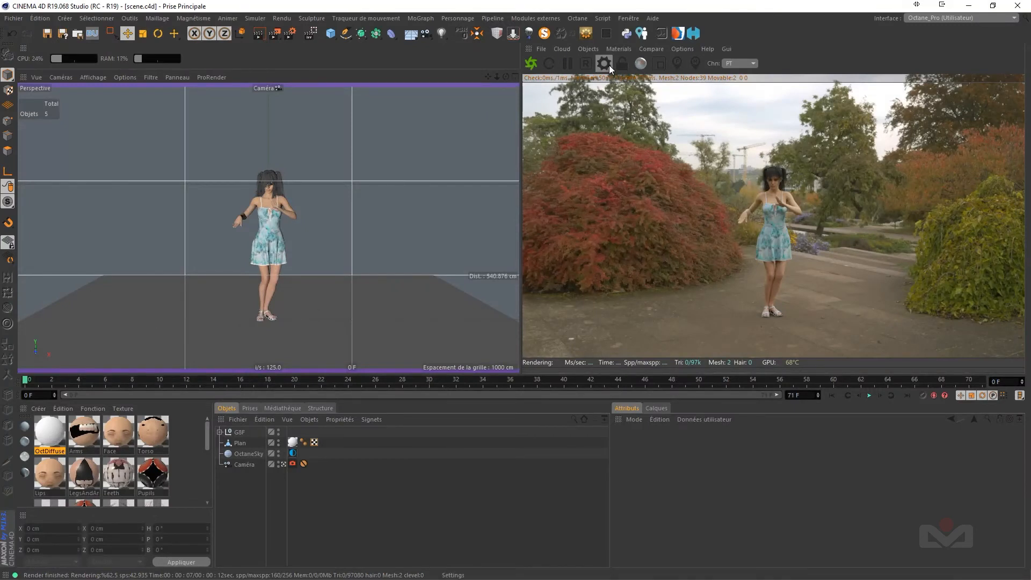
Step: Enable the alpha channel and disable Keep environment in the Pathtracing kernel, restart the live render and test-render the current frame
click(605, 63)
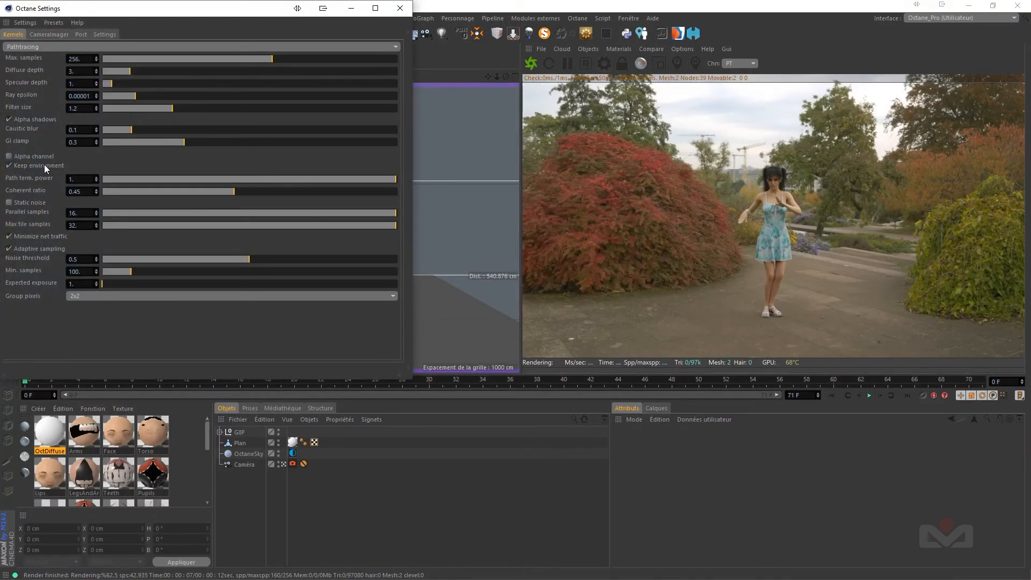
click(9, 156)
click(8, 165)
click(548, 63)
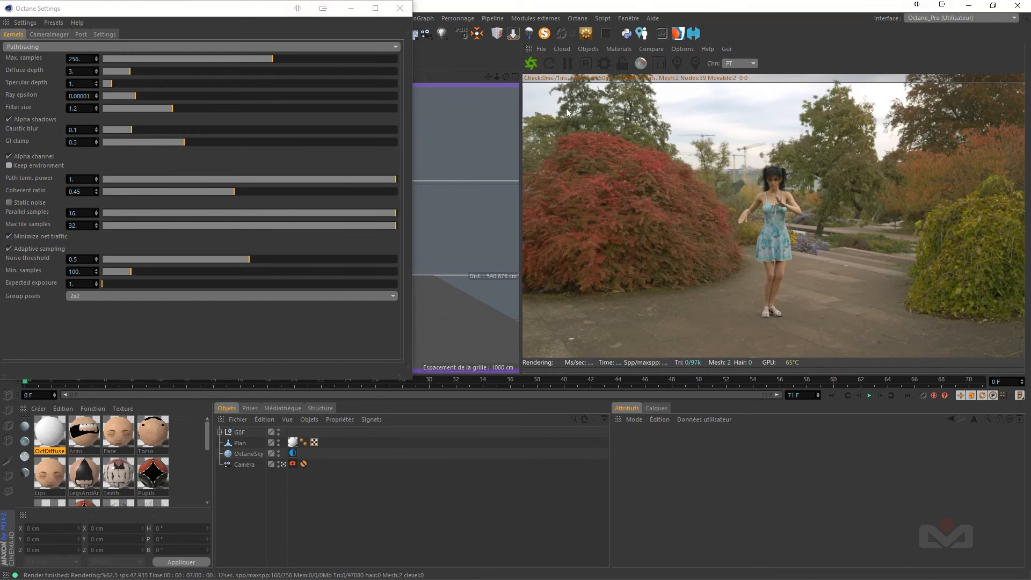
click(531, 64)
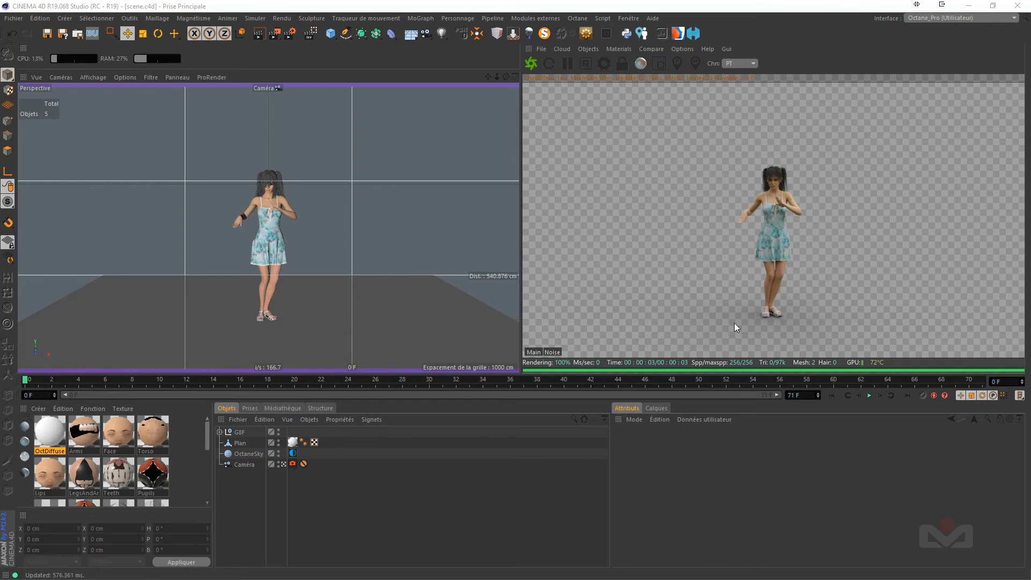
click(274, 33)
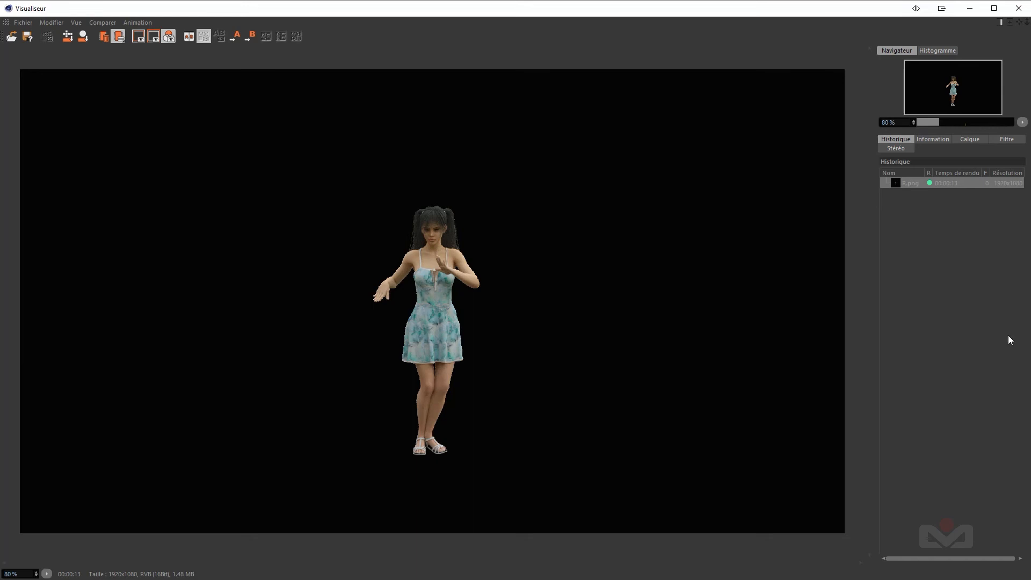
click(1019, 9)
Step: Set the output frame range to all frames (Toutes les images) and render the complete image sequence
click(291, 33)
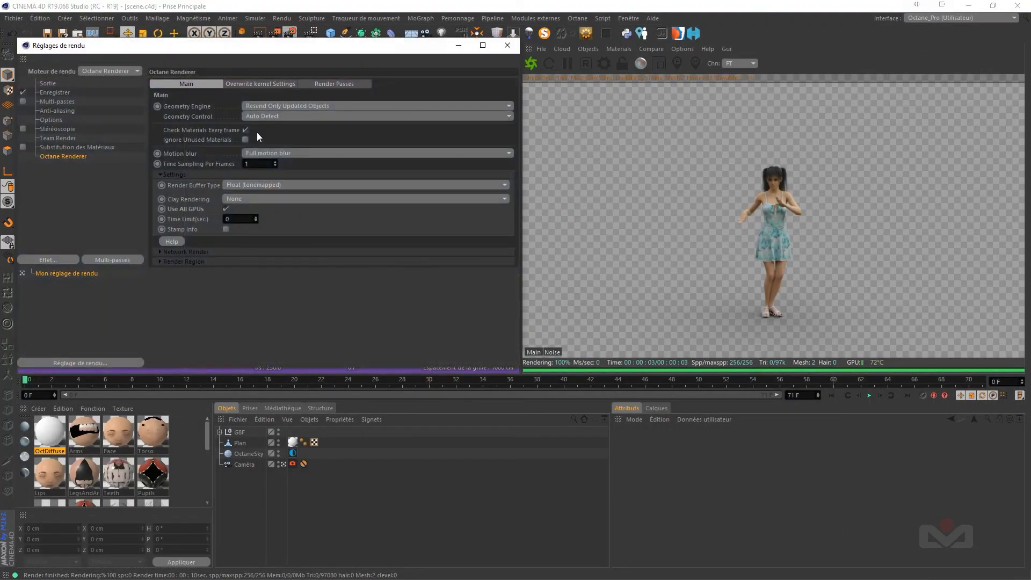
click(59, 94)
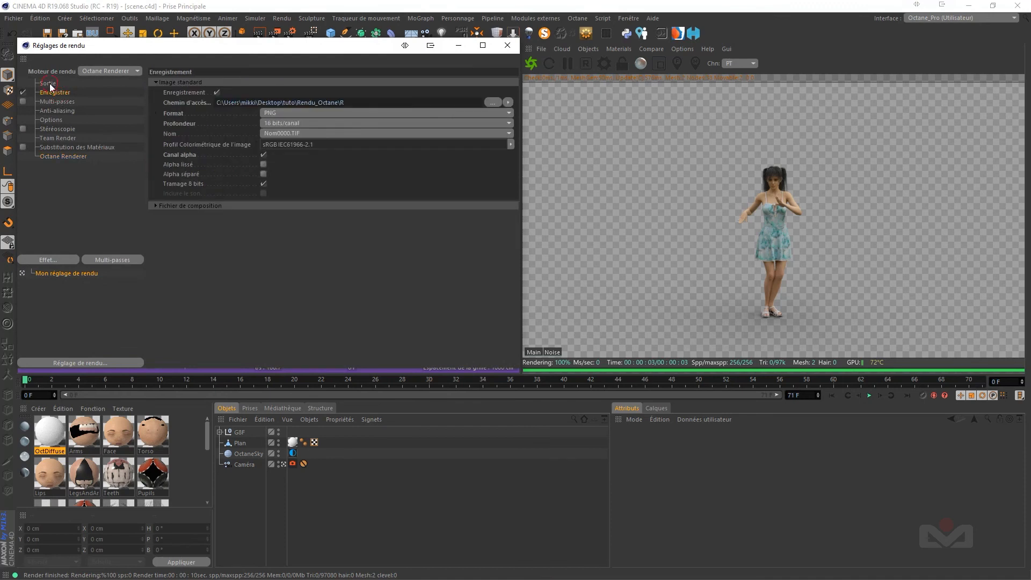
click(49, 84)
click(299, 204)
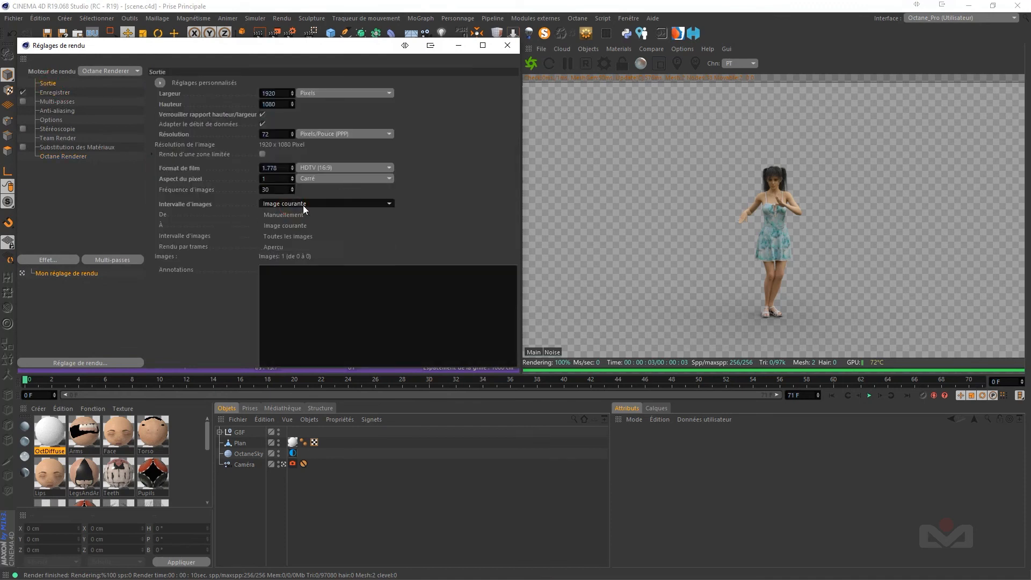
click(301, 238)
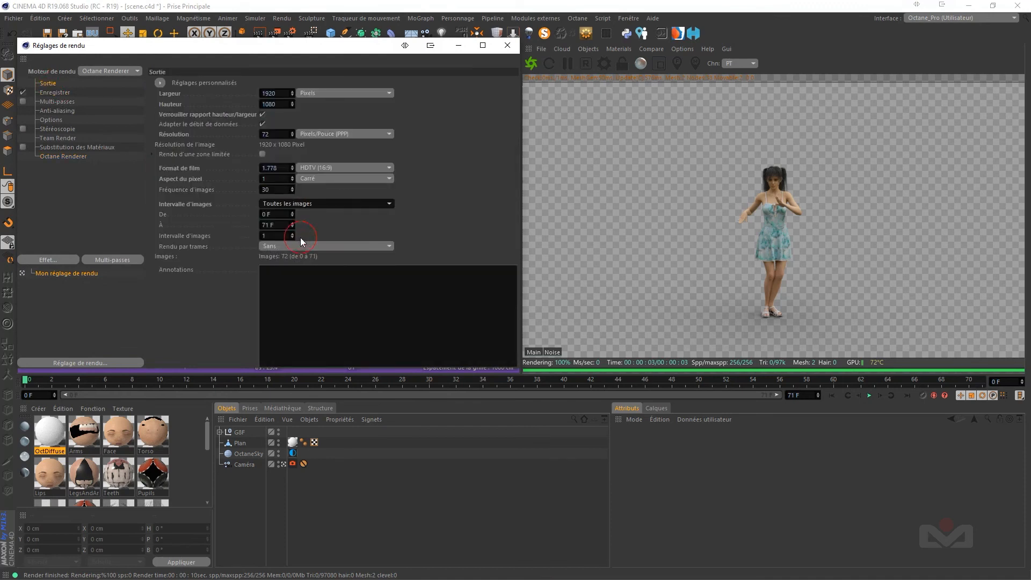
click(506, 46)
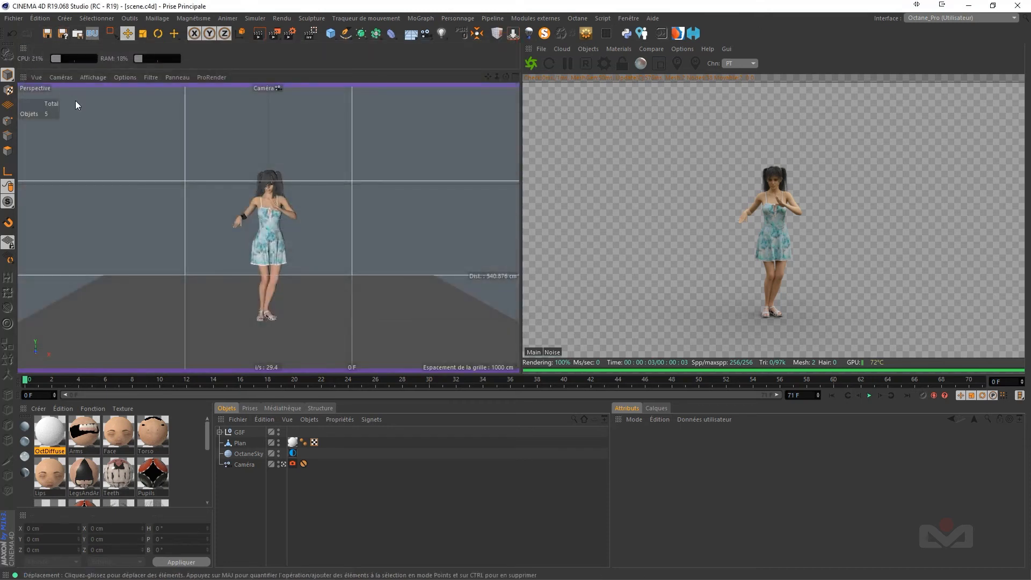
click(276, 37)
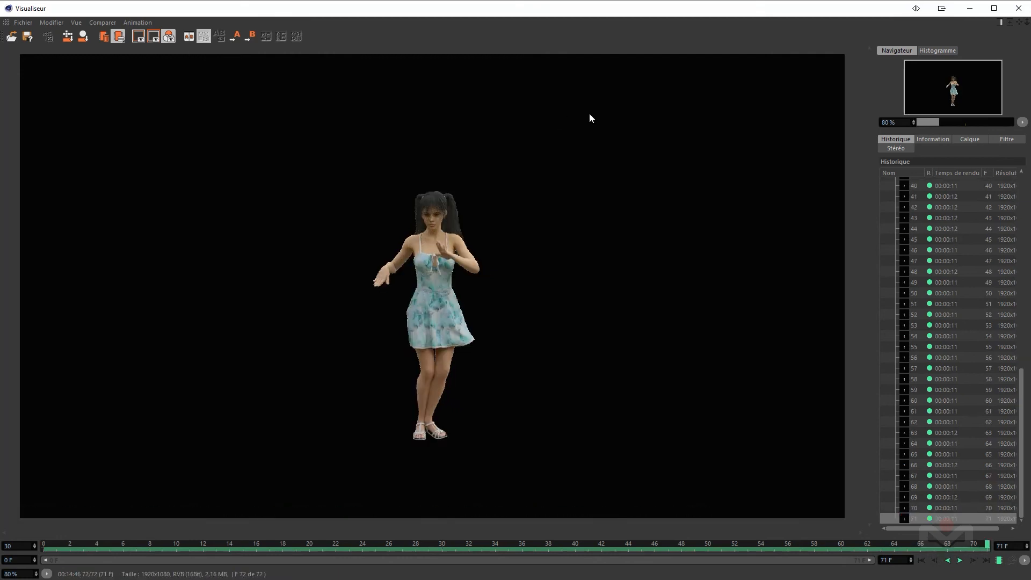
click(1019, 8)
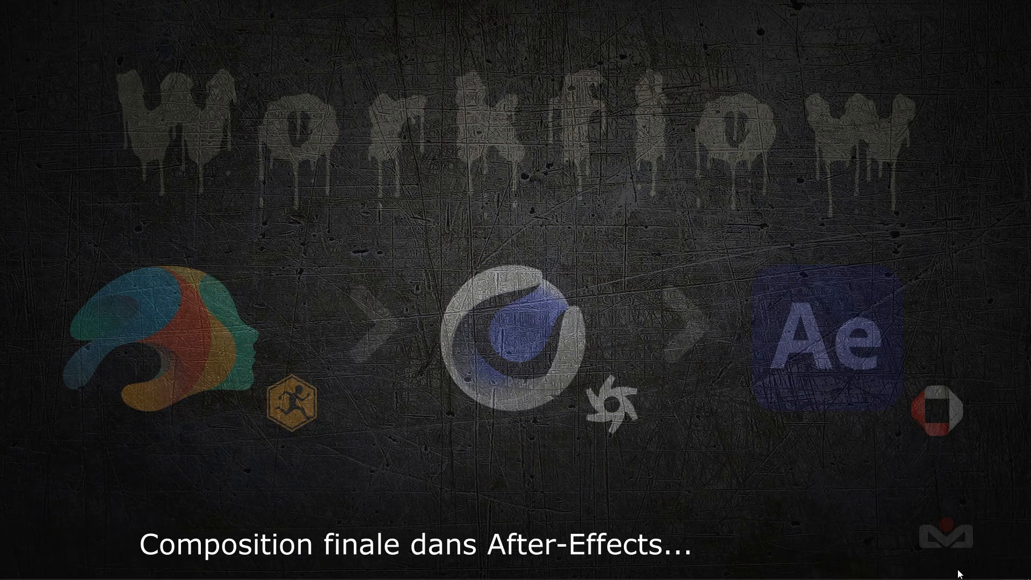
Step: Switch to After Effects and import the background image BG.png from the tuto folder into the project
mouse_move(420, 573)
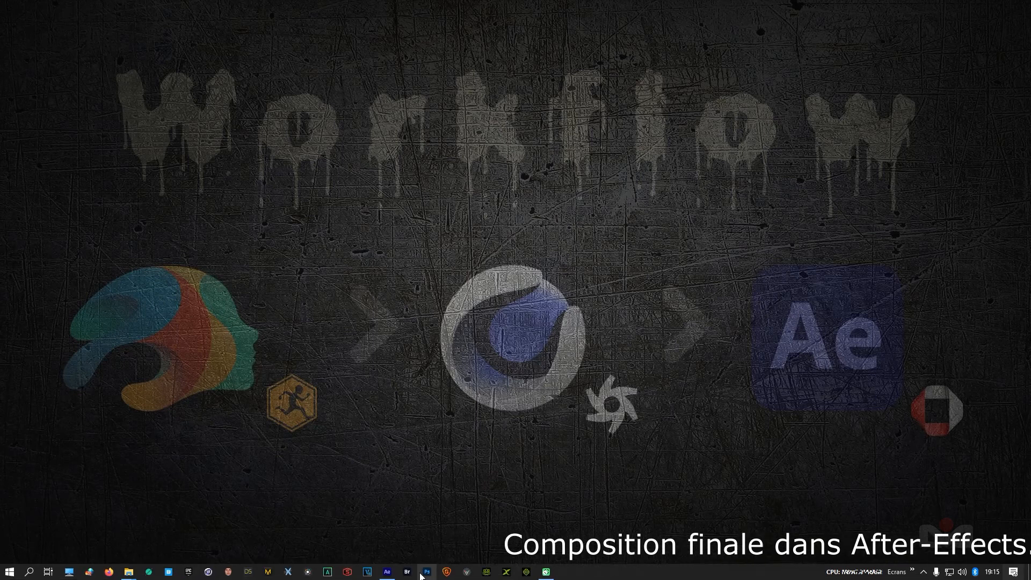
click(387, 573)
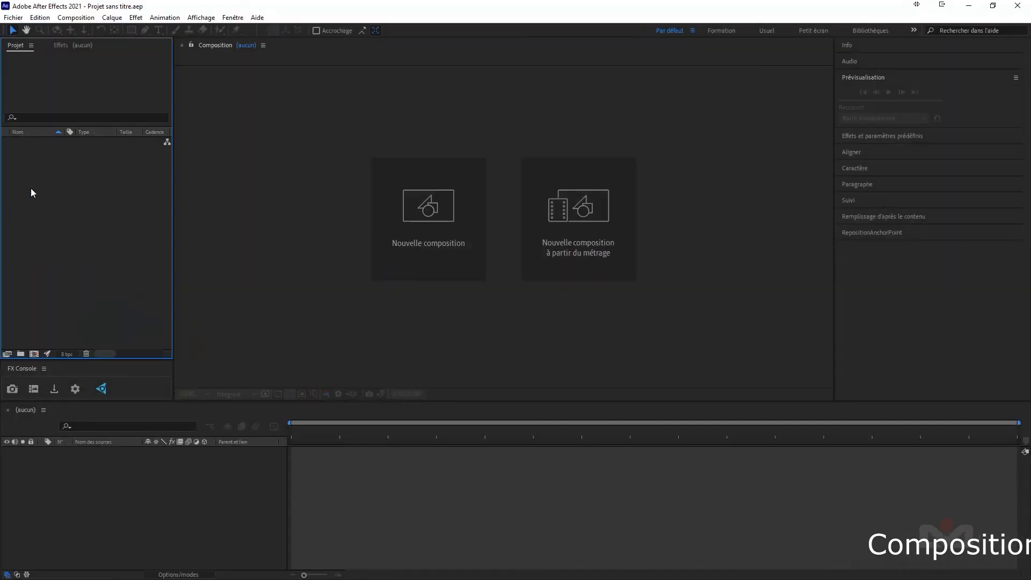
right_click(48, 173)
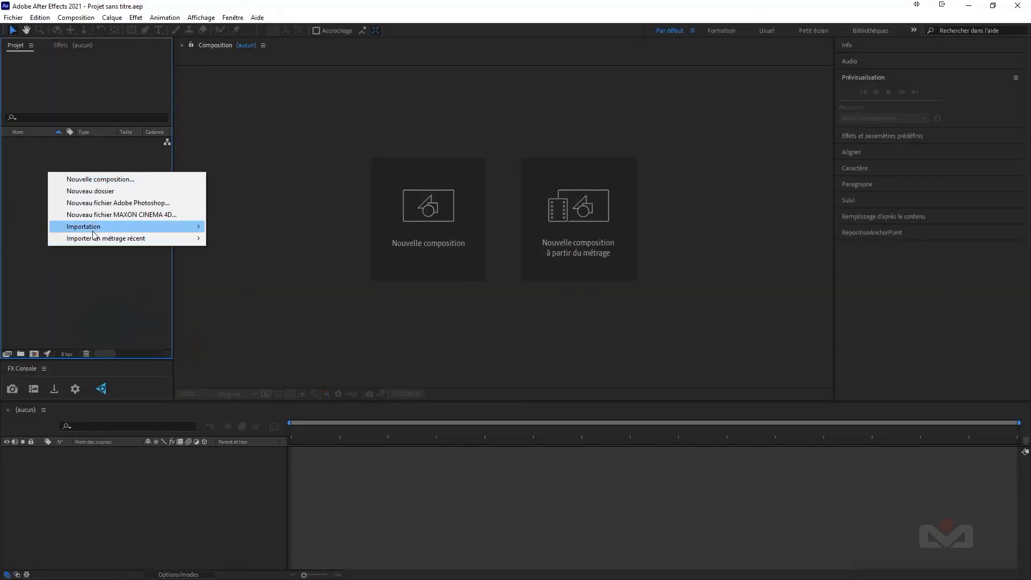
mouse_move(188, 226)
click(231, 228)
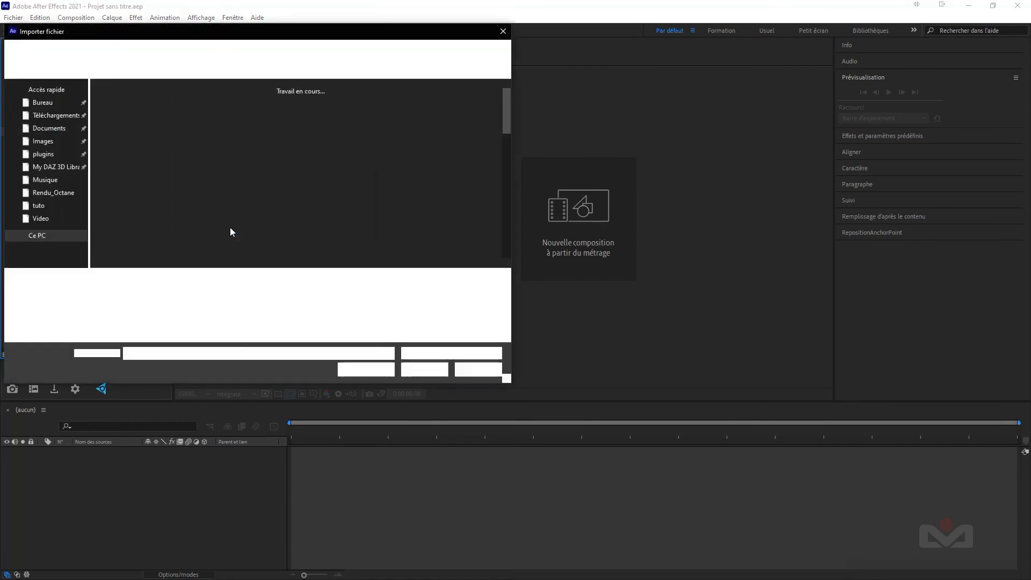
click(148, 49)
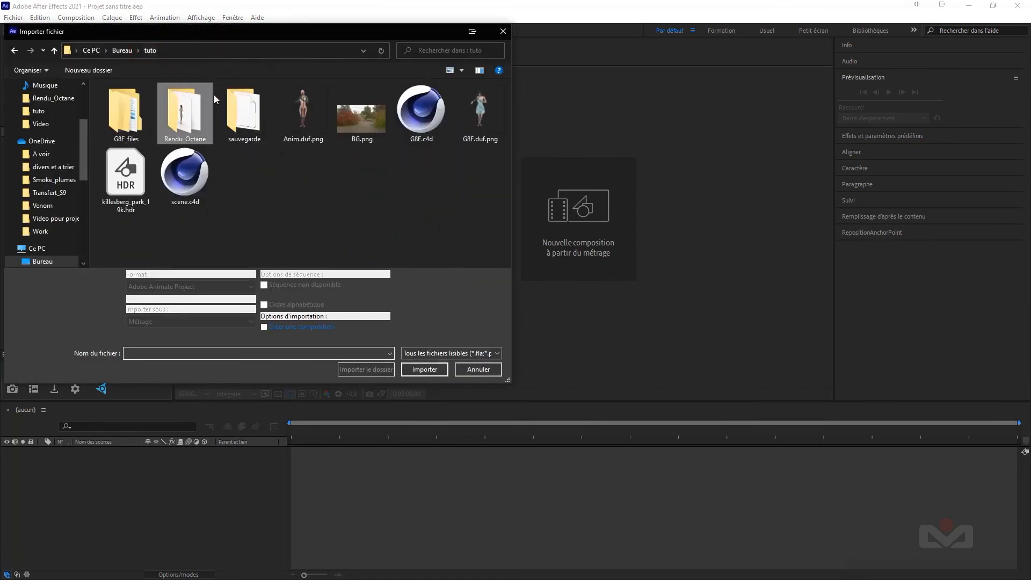
click(361, 121)
click(424, 369)
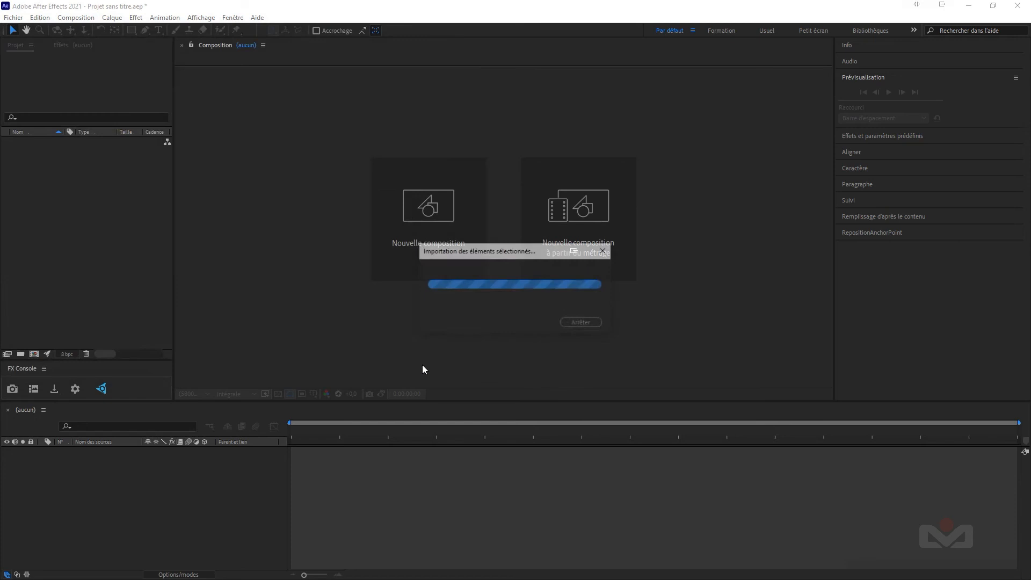
Step: Import the rendered frames from the Rendu_Octane folder as a PNG sequence starting at R0000.png
right_click(34, 177)
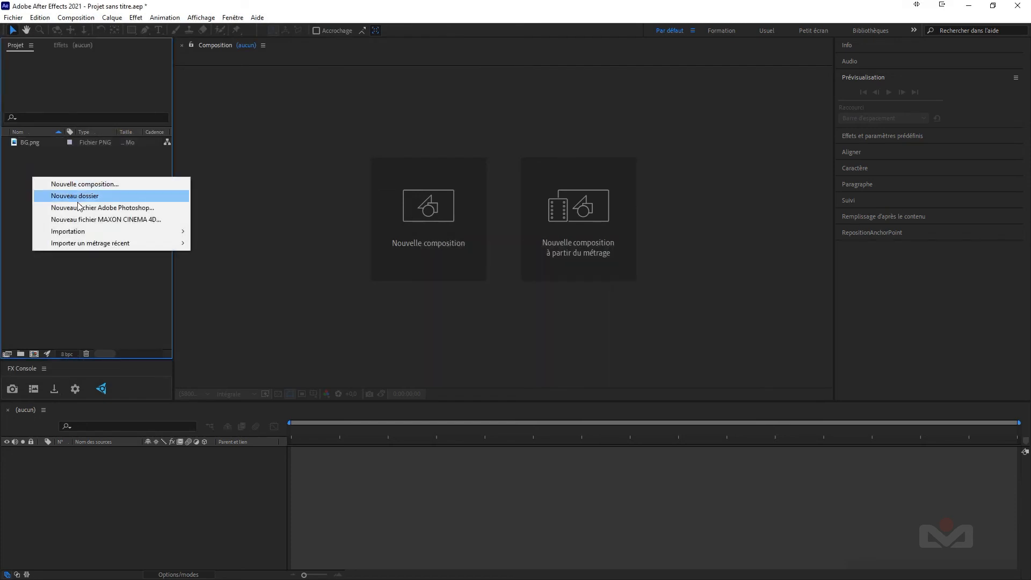
mouse_move(172, 230)
click(223, 232)
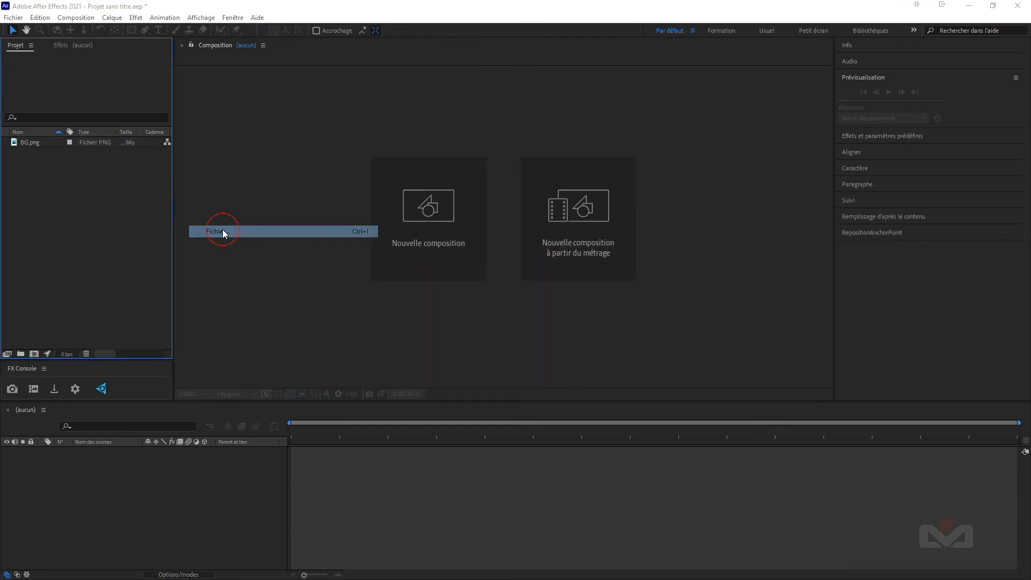
double_click(193, 114)
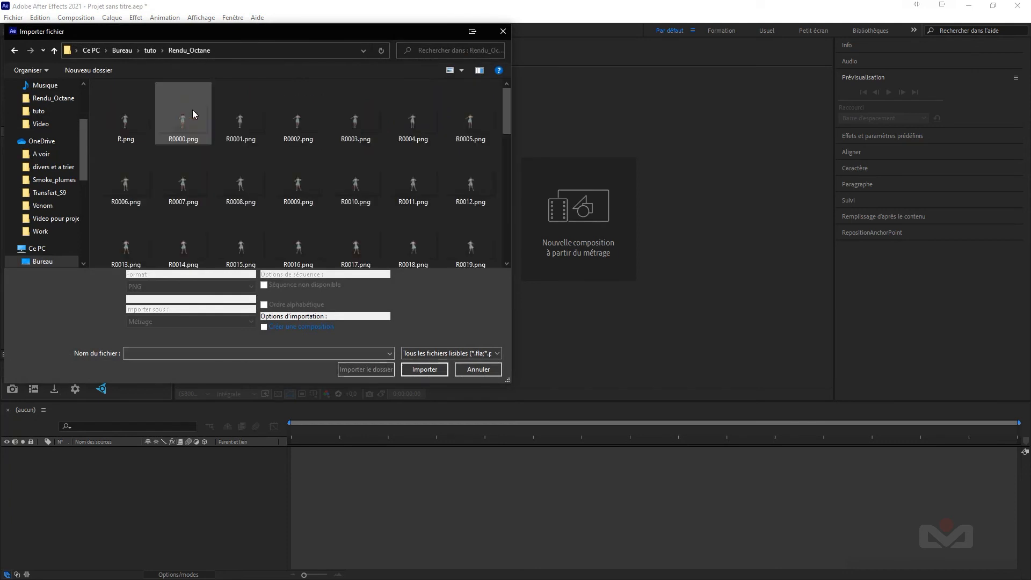
click(189, 123)
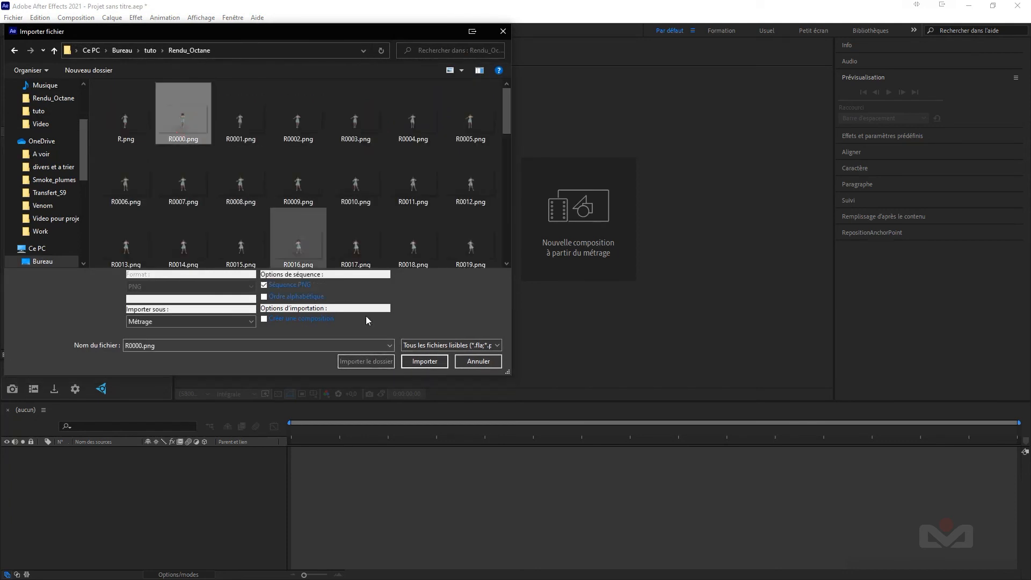
click(424, 361)
Step: Create a composition from the imported R[0000-0071].png sequence and check its background against the transparency grid
drag(34, 154, 46, 178)
drag(38, 337, 34, 357)
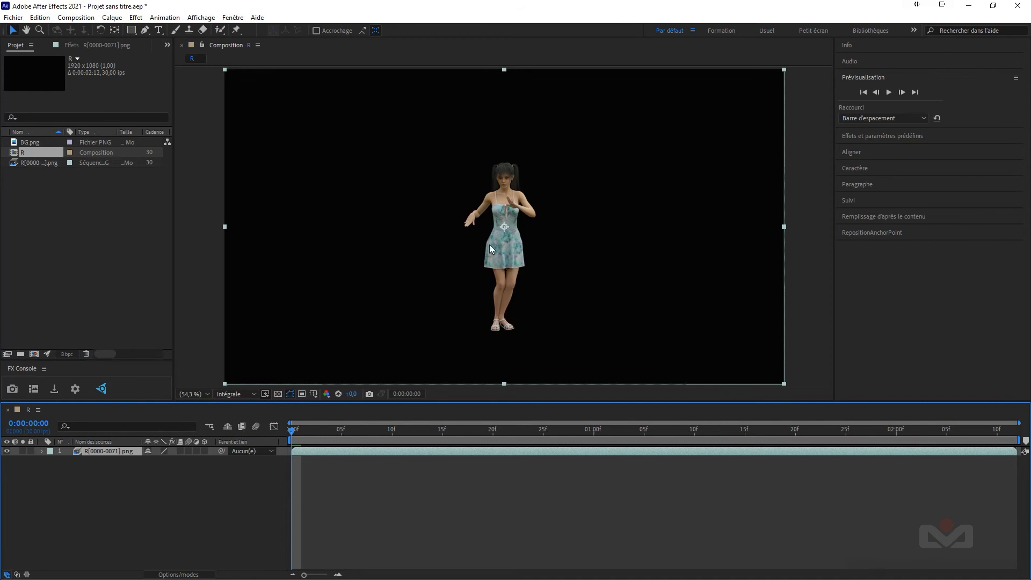
click(278, 394)
click(278, 394)
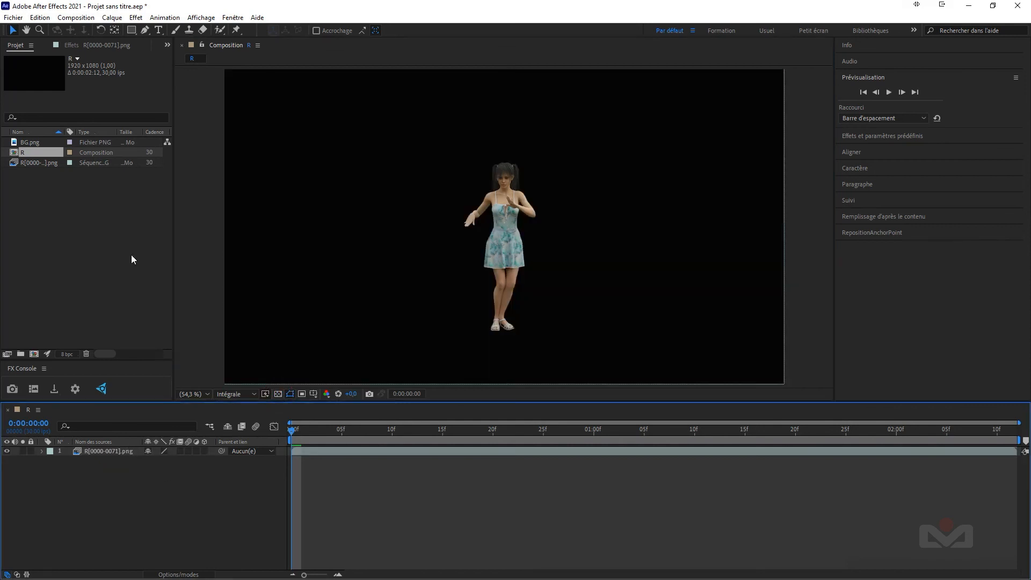
Step: Place BG.png beneath the character sequence in the composition and fit it to the composition size
click(24, 201)
drag(28, 144, 58, 478)
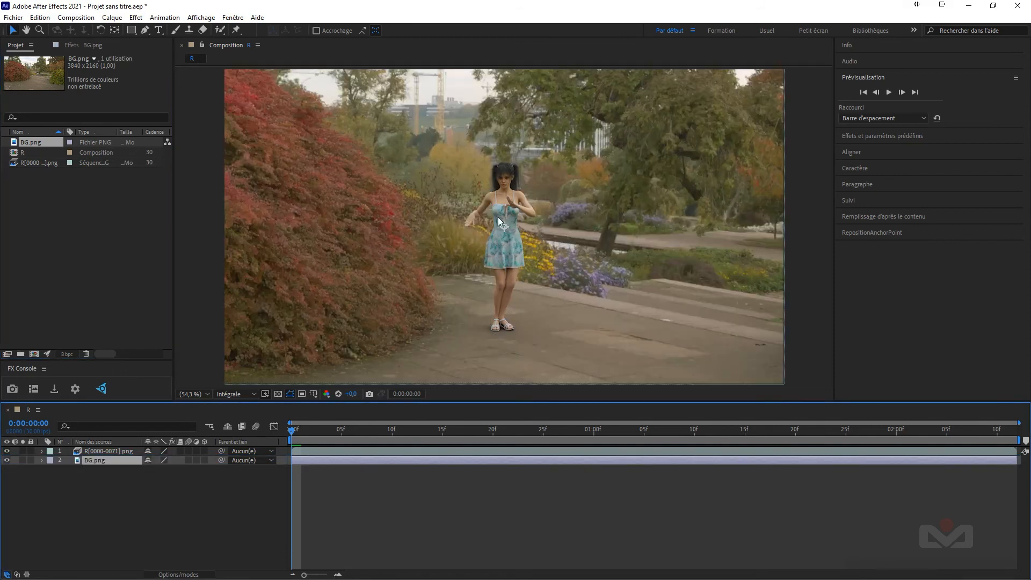
scroll(495, 218, down, 5)
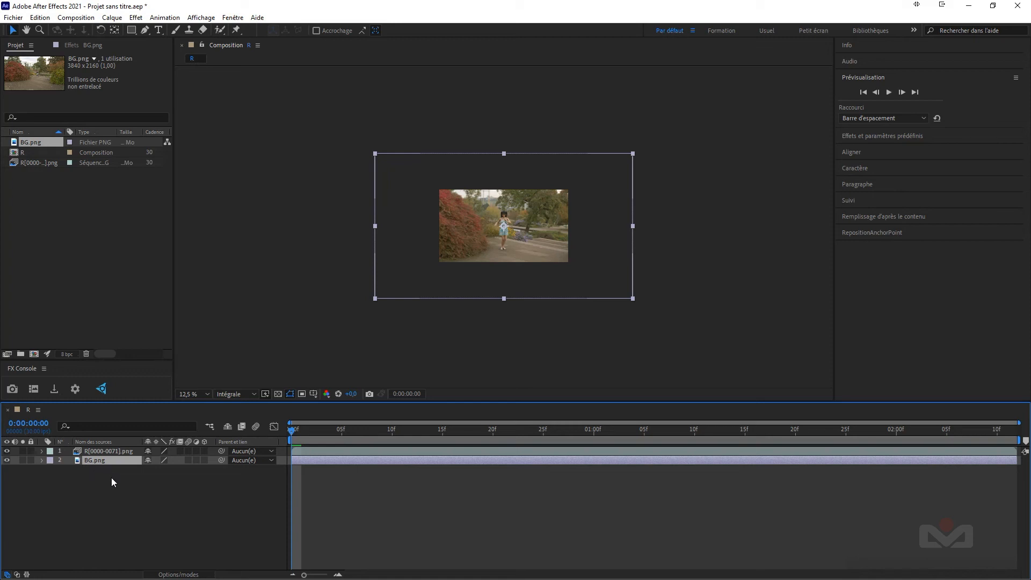
key(ctrl+alt+f)
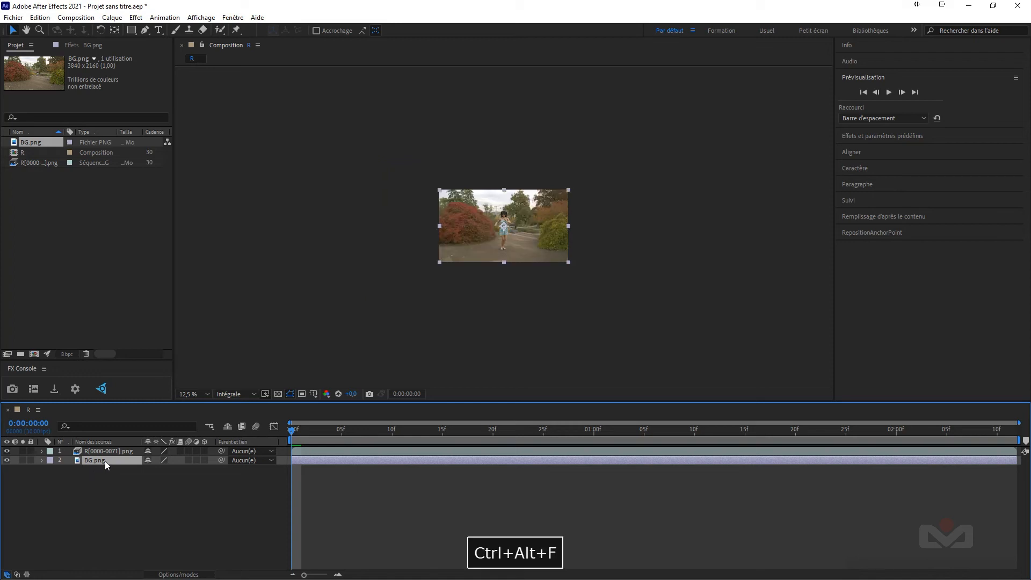
scroll(505, 237, up, 2)
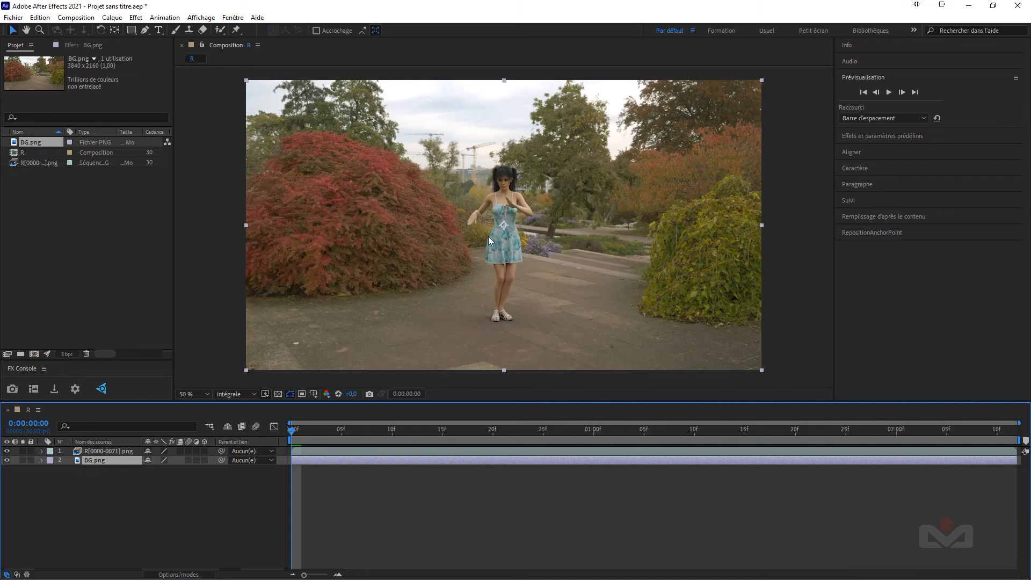
Step: Apply the RE:Vision RSMB Pro motion blur effect to the R[0000-0071].png layer
click(97, 451)
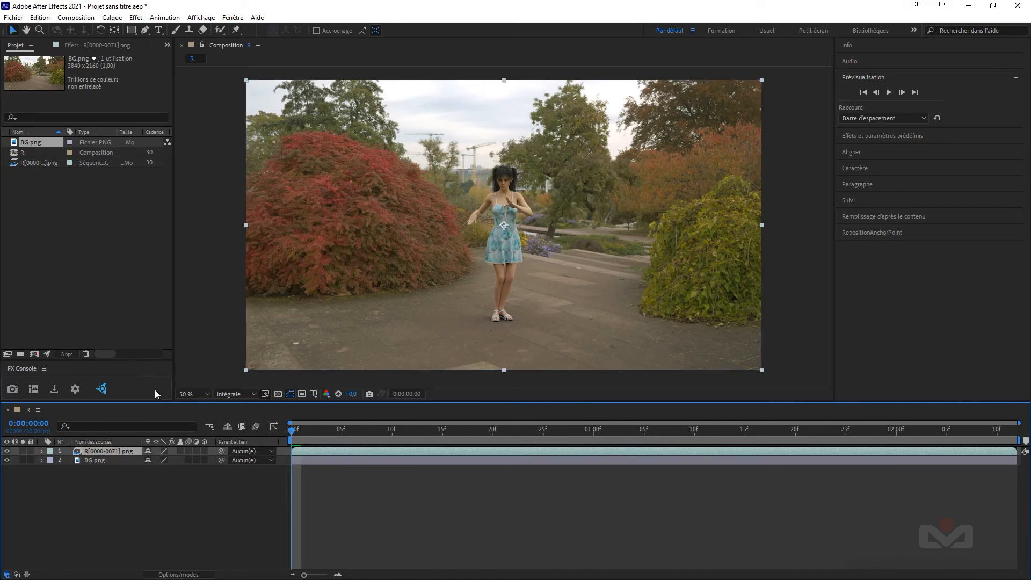
right_click(113, 453)
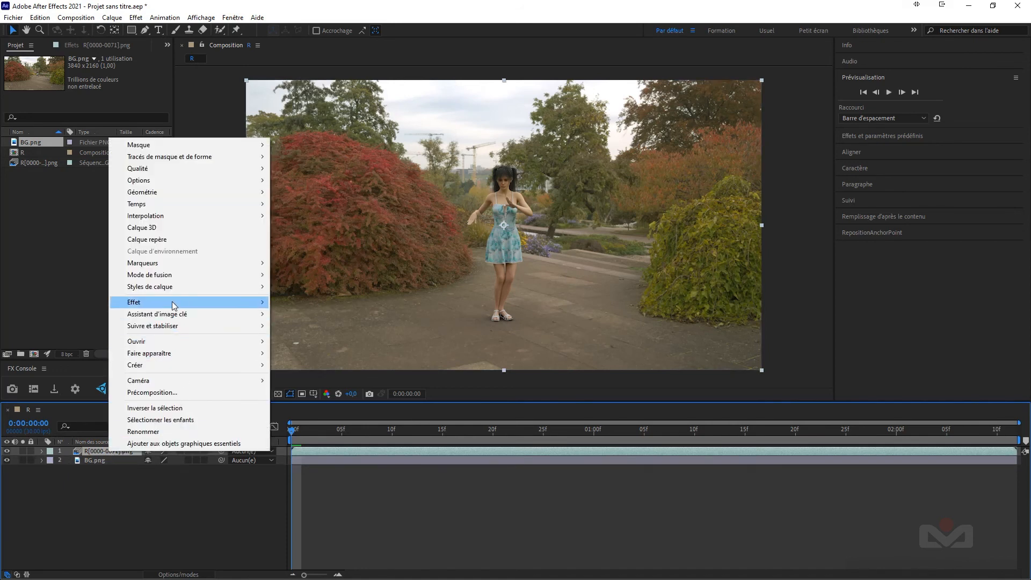
mouse_move(173, 304)
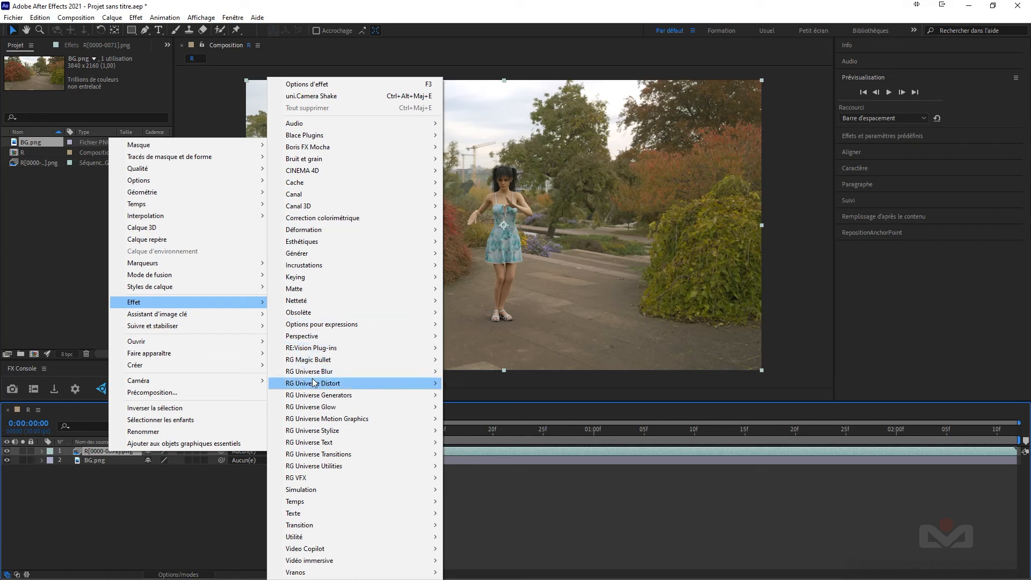
mouse_move(325, 350)
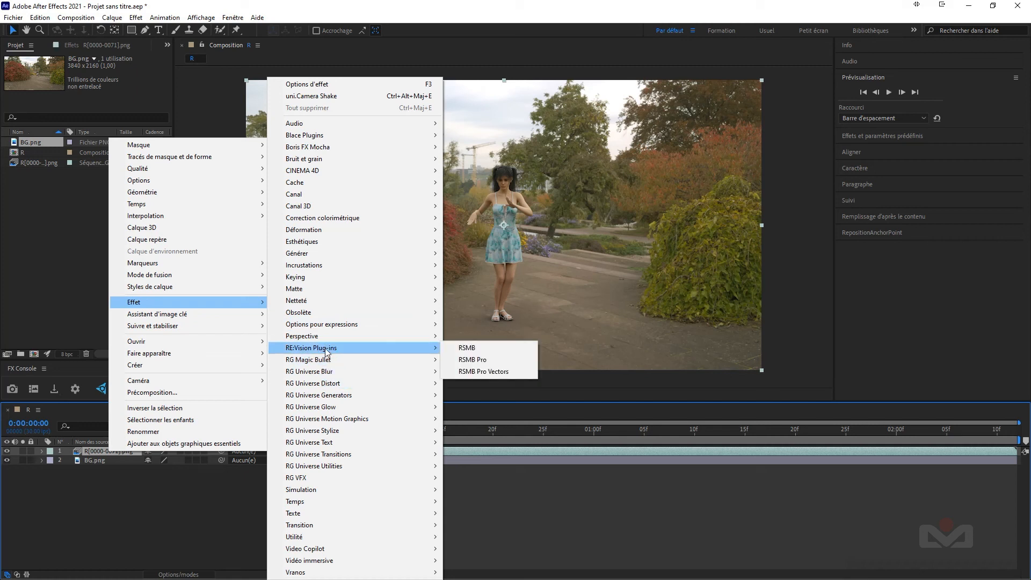
click(473, 359)
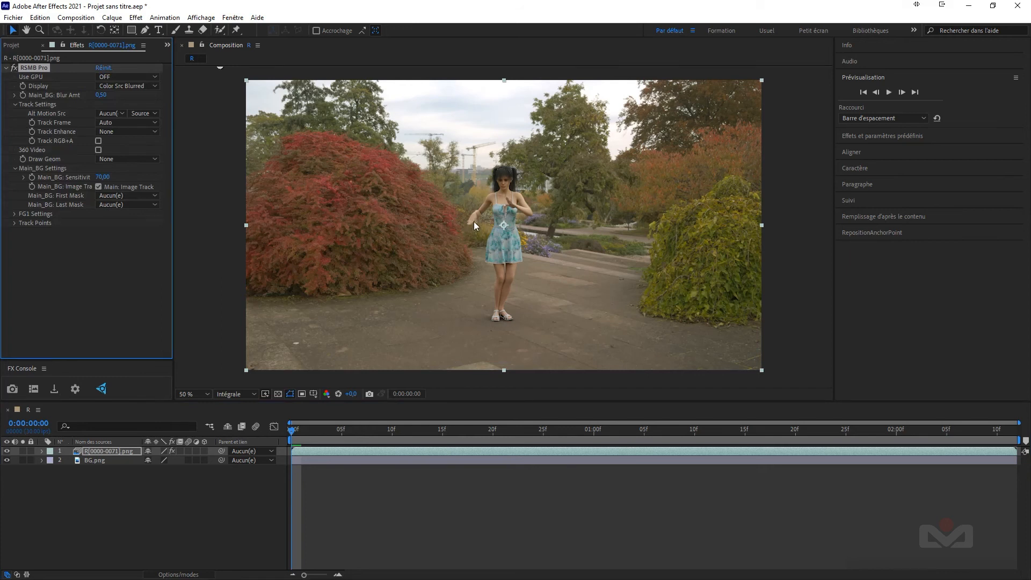
Step: Compare the character with RSMB Pro off and on, set Use GPU to ON and collapse the effect's settings
click(13, 68)
click(13, 68)
click(127, 77)
click(130, 100)
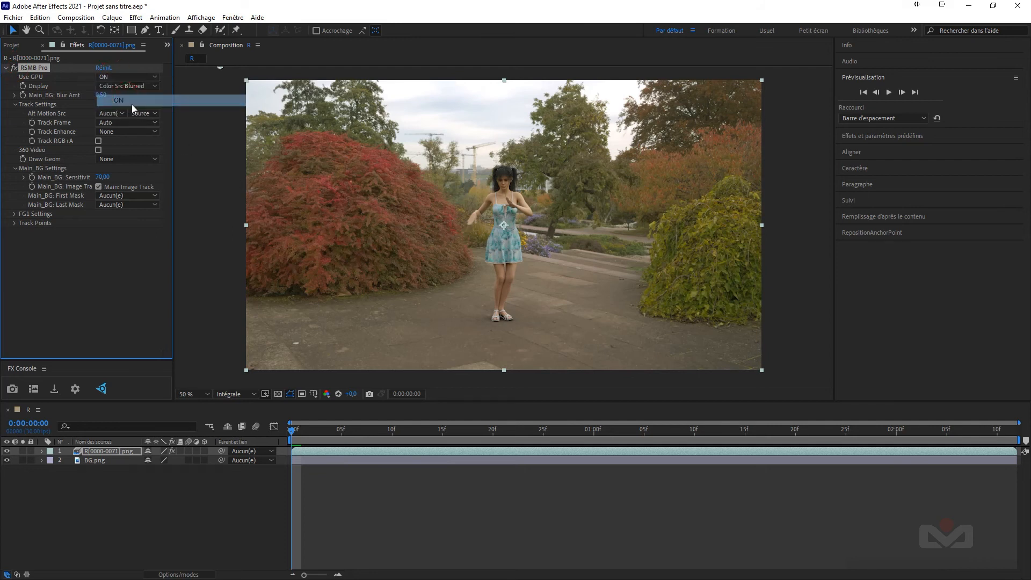
click(6, 68)
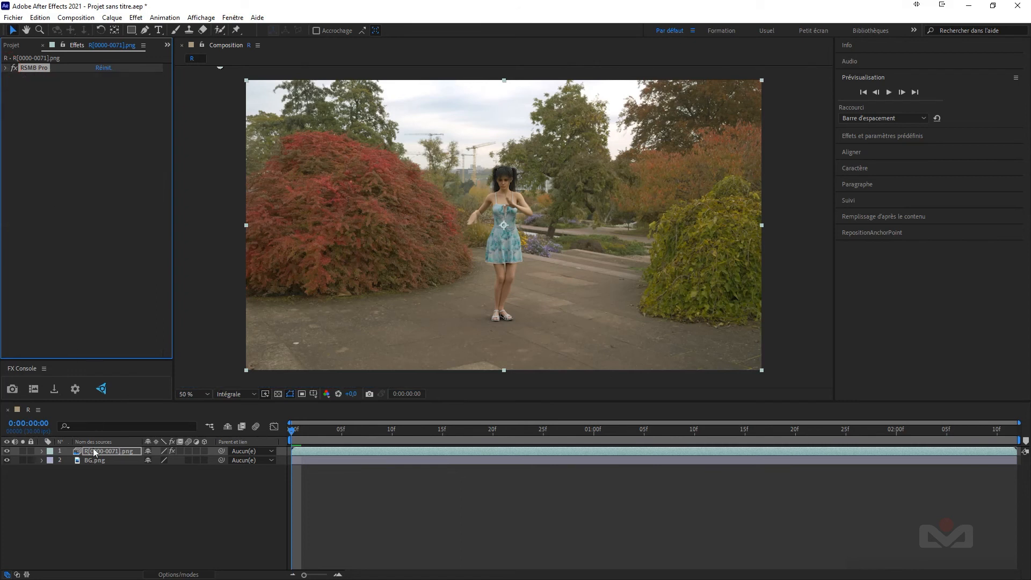
Step: Add the Correspondance du grain effect from Bruit et grain to the R[0000-0071].png layer
click(80, 509)
right_click(30, 115)
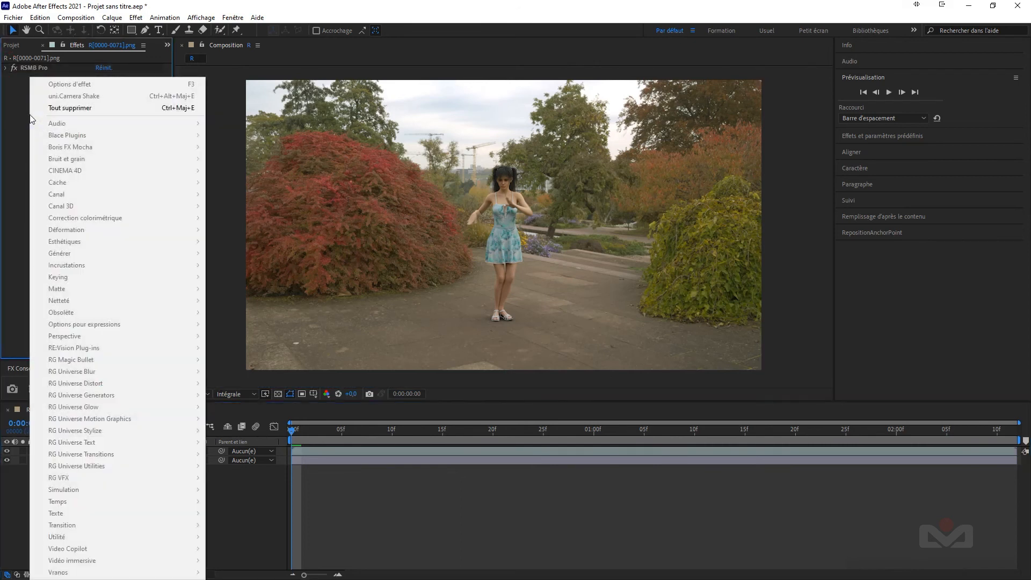
click(261, 552)
click(91, 460)
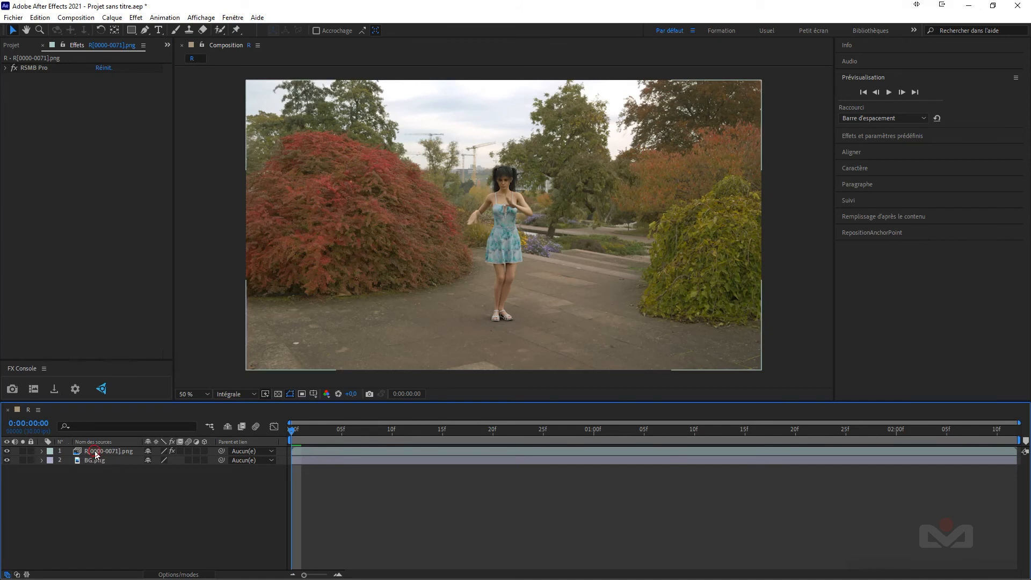
right_click(30, 115)
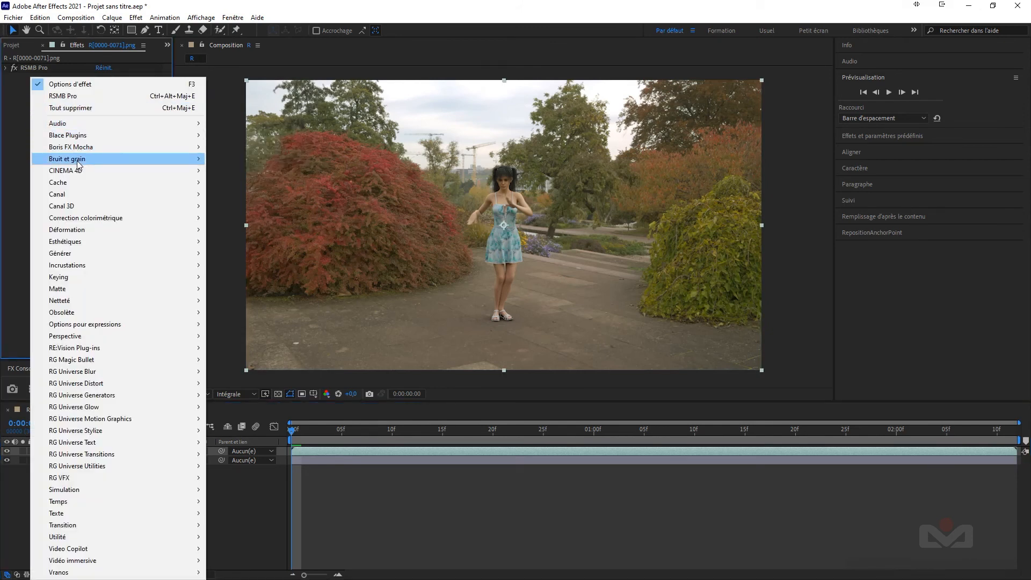
mouse_move(77, 160)
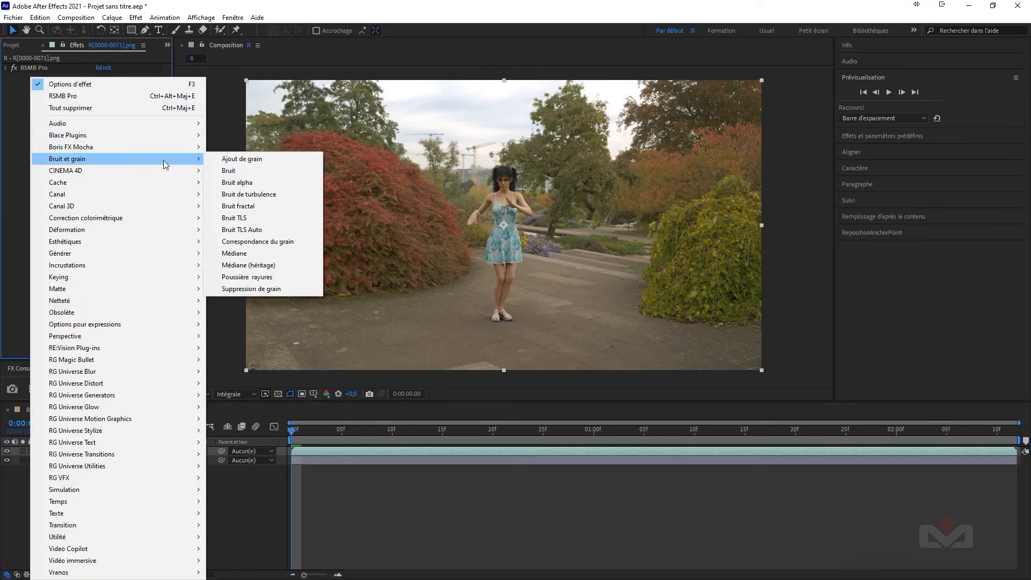
click(285, 242)
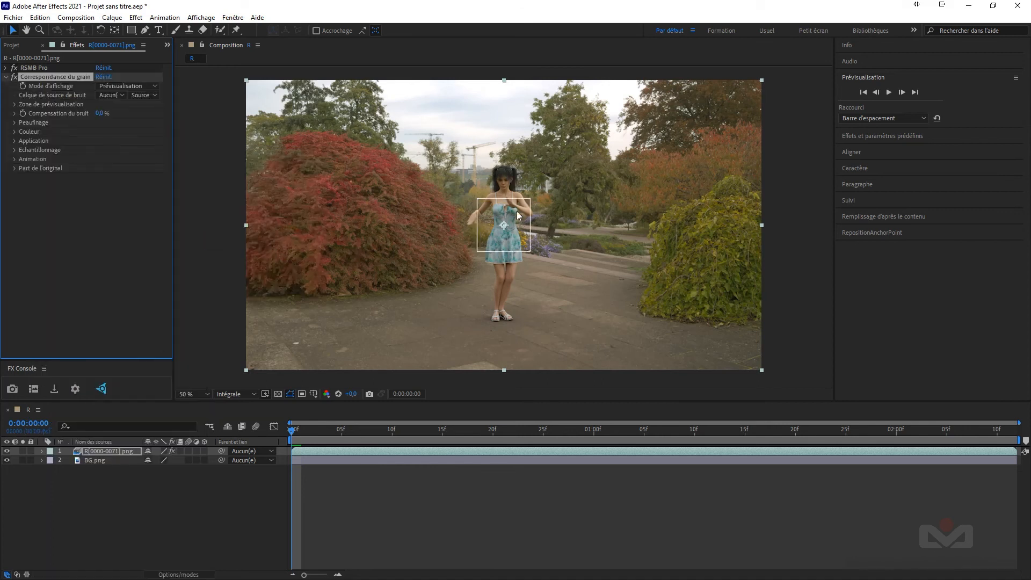
Step: In Correspondance du grain, choose BG.png as the noise source layer, set the display mode to Résultat final and collapse the effect
scroll(508, 207, up, 3)
scroll(508, 208, down, 1)
scroll(514, 140, up, 2)
scroll(513, 140, down, 2)
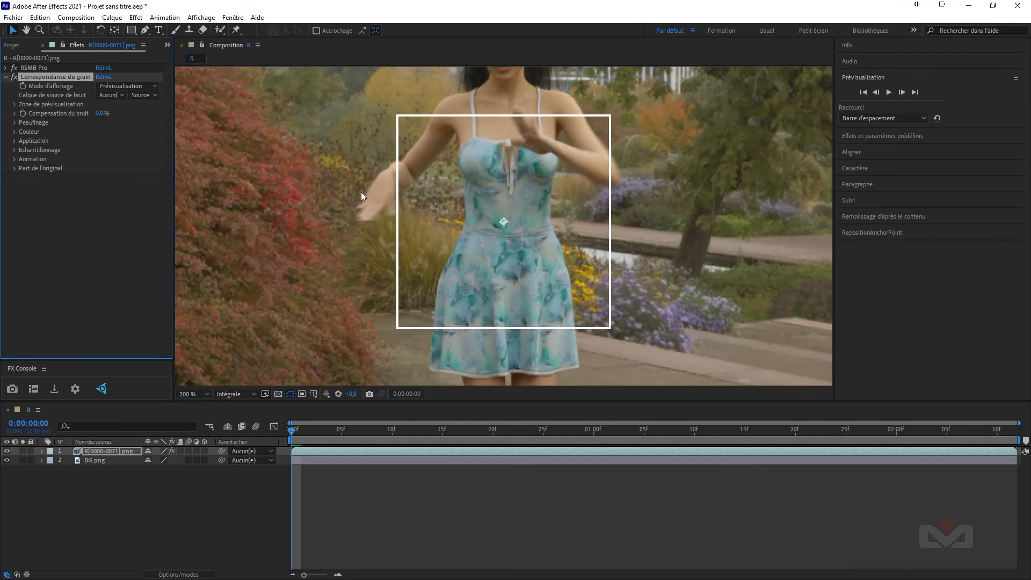
click(115, 94)
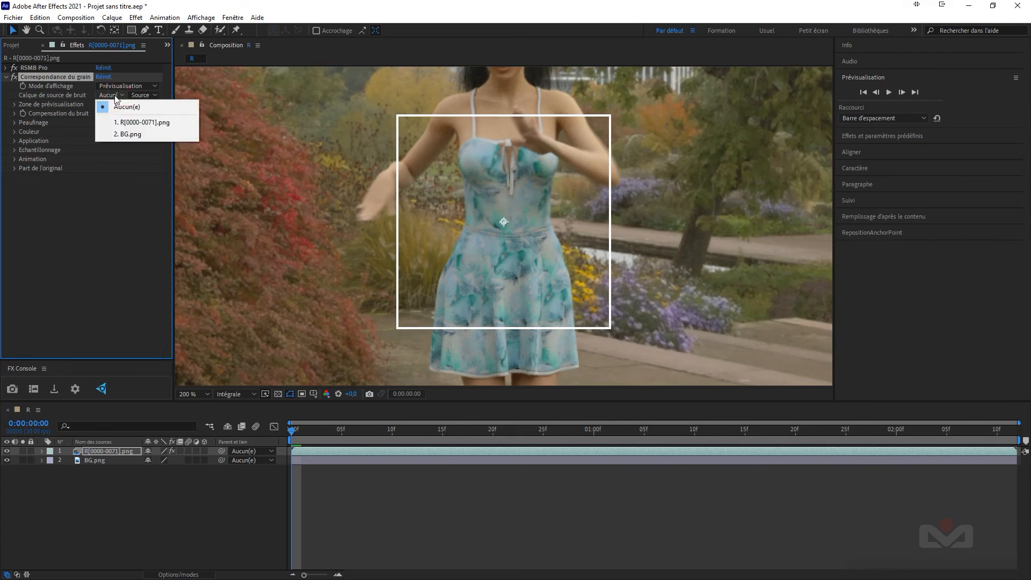
click(125, 133)
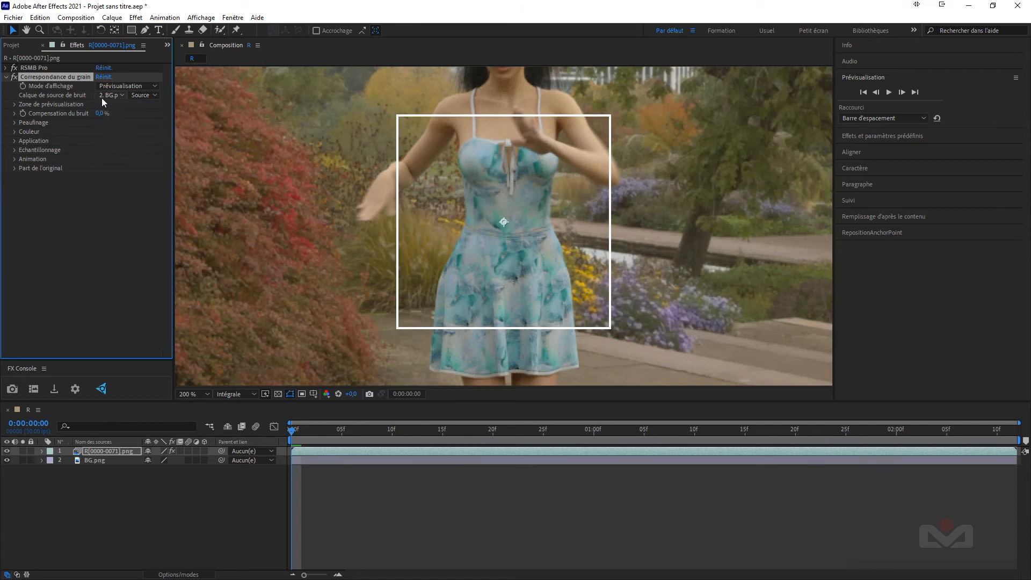
click(139, 87)
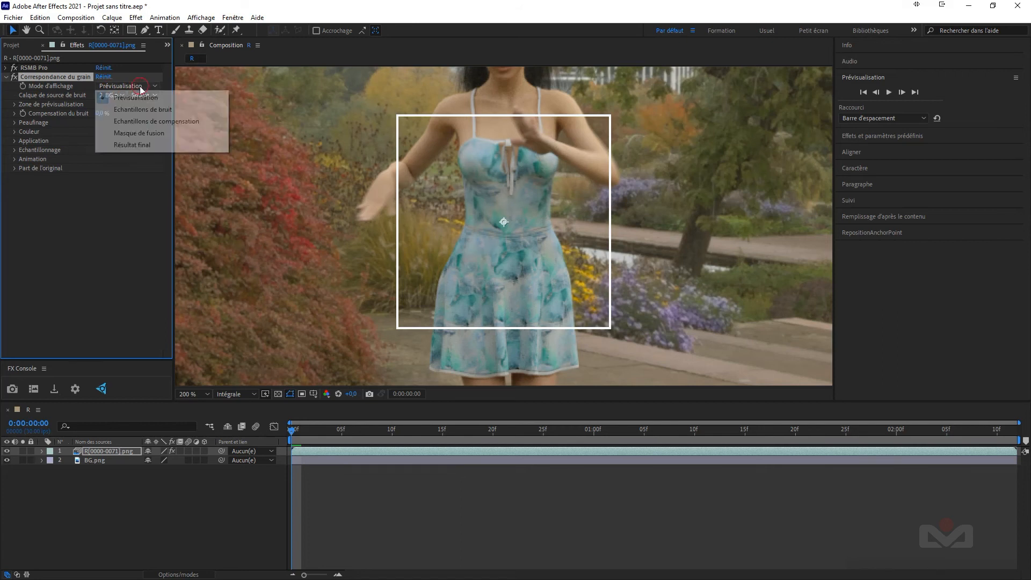
click(137, 145)
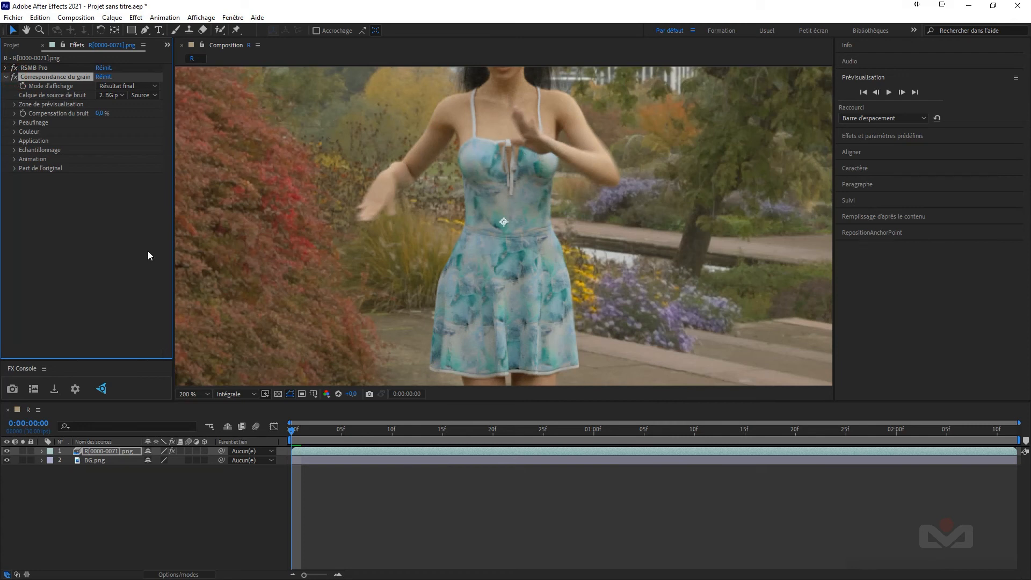
click(6, 77)
click(104, 481)
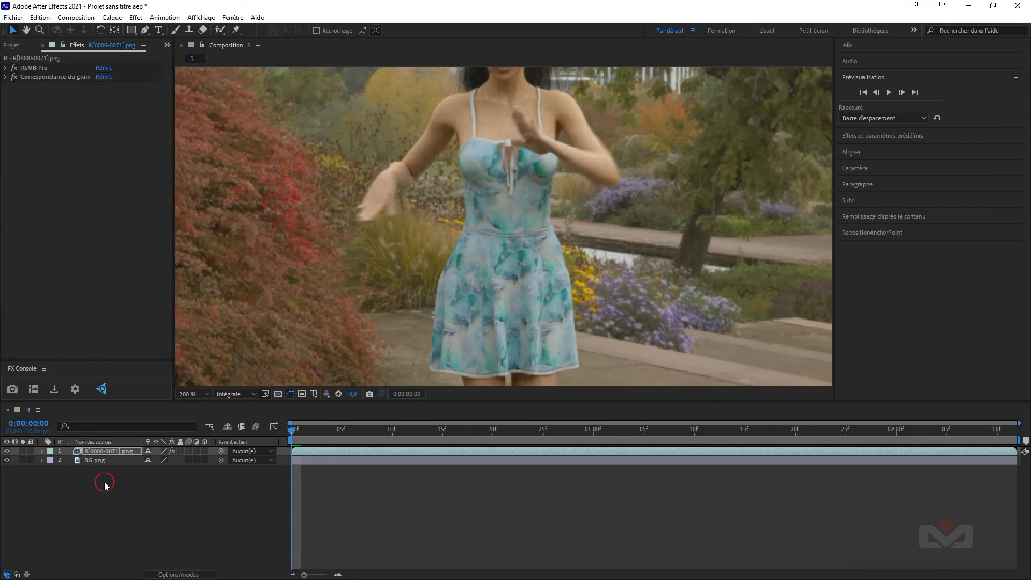
scroll(388, 266, down, 3)
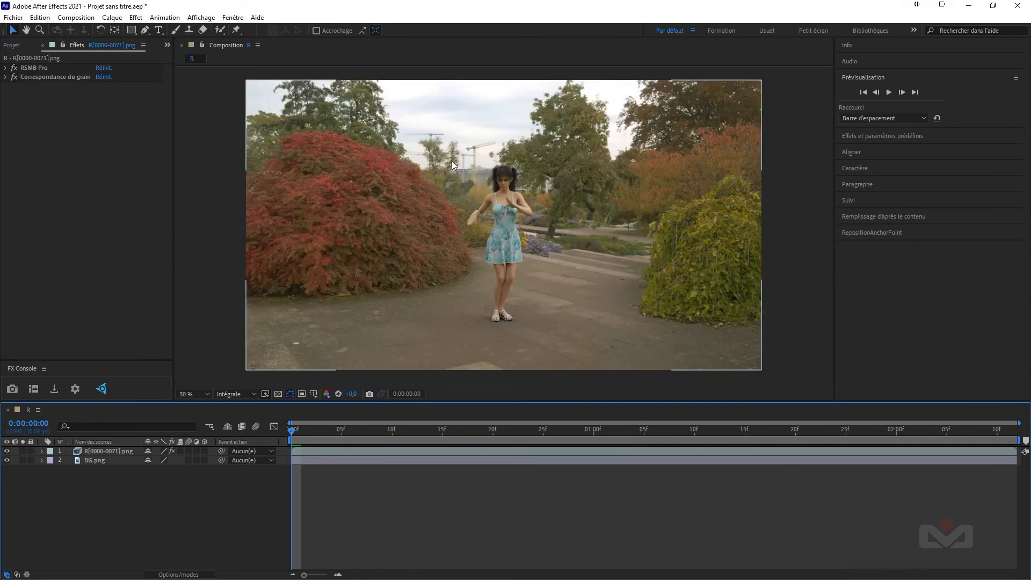
Step: Add a new adjustment layer (Calque d'effets) above the R[0000-0071].png layer
right_click(73, 513)
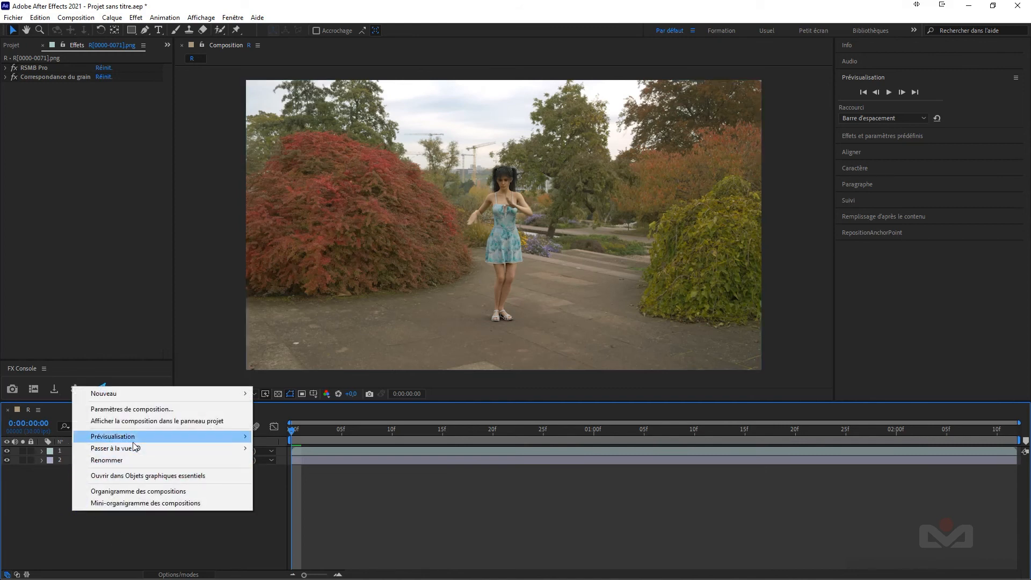
mouse_move(127, 400)
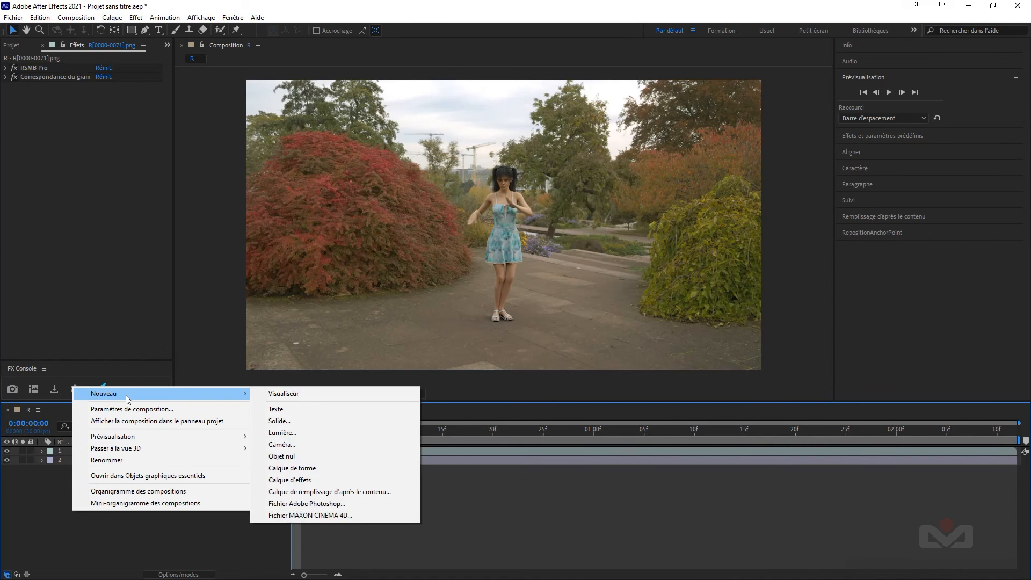
click(296, 480)
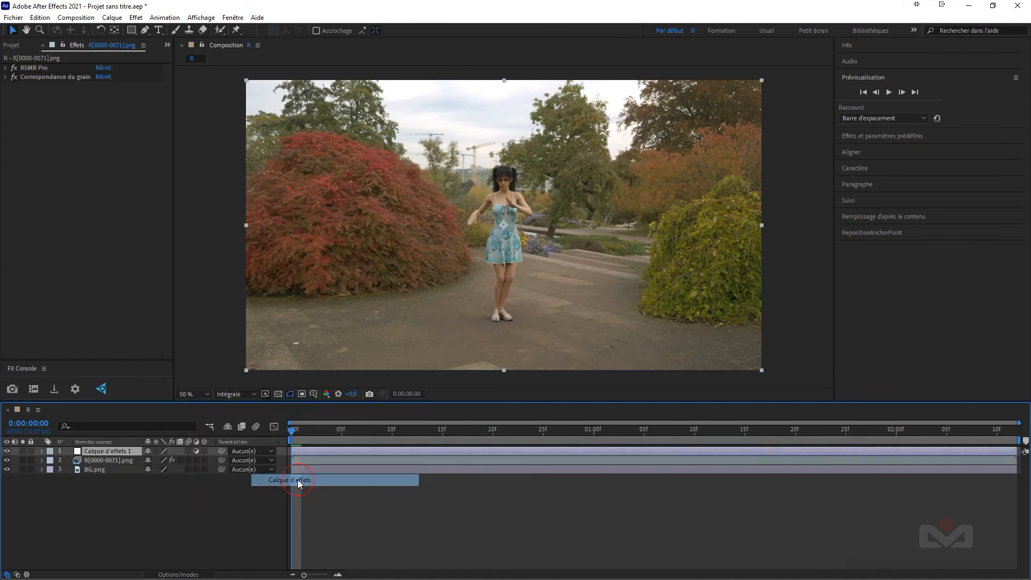
click(104, 460)
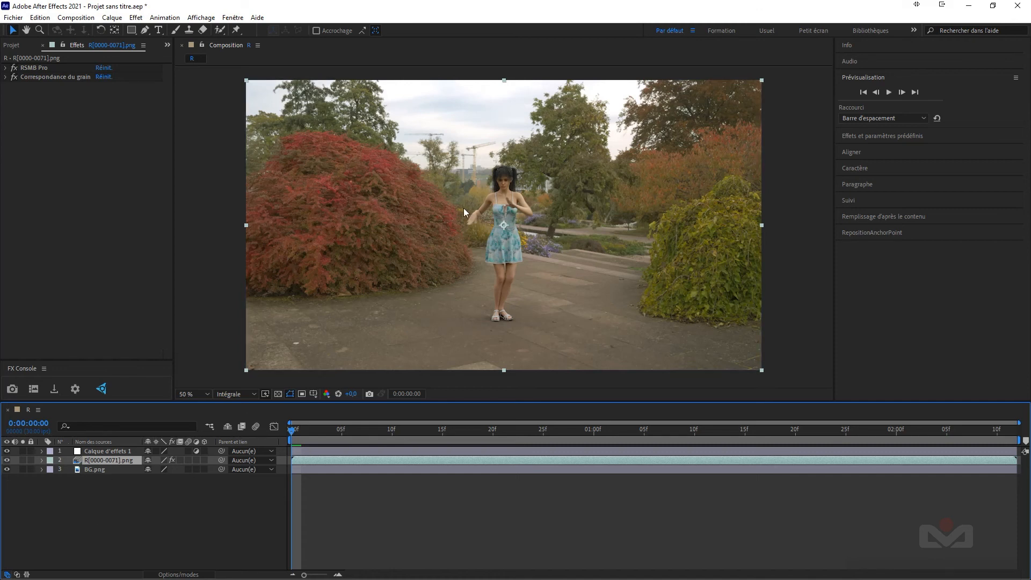
Step: Apply the RG Magic Bullet Looks effect to the Calque d'effets 1 adjustment layer
click(101, 451)
right_click(101, 452)
mouse_move(174, 306)
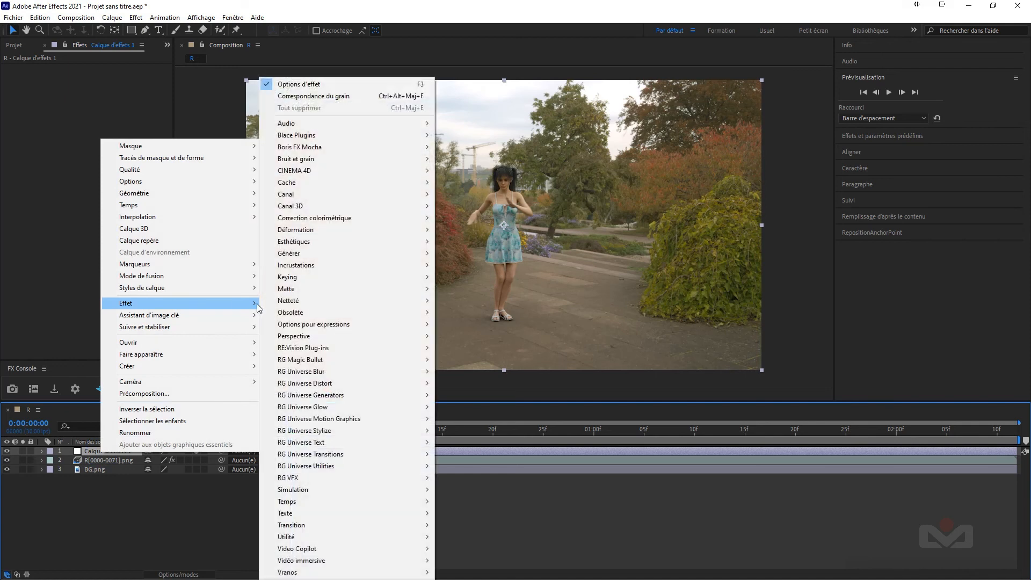
mouse_move(335, 364)
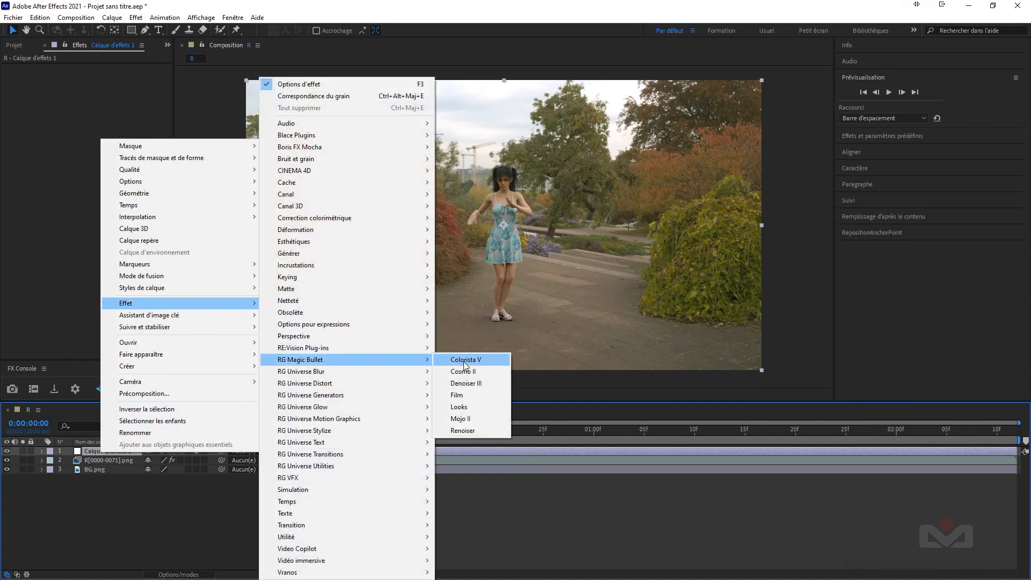
click(461, 407)
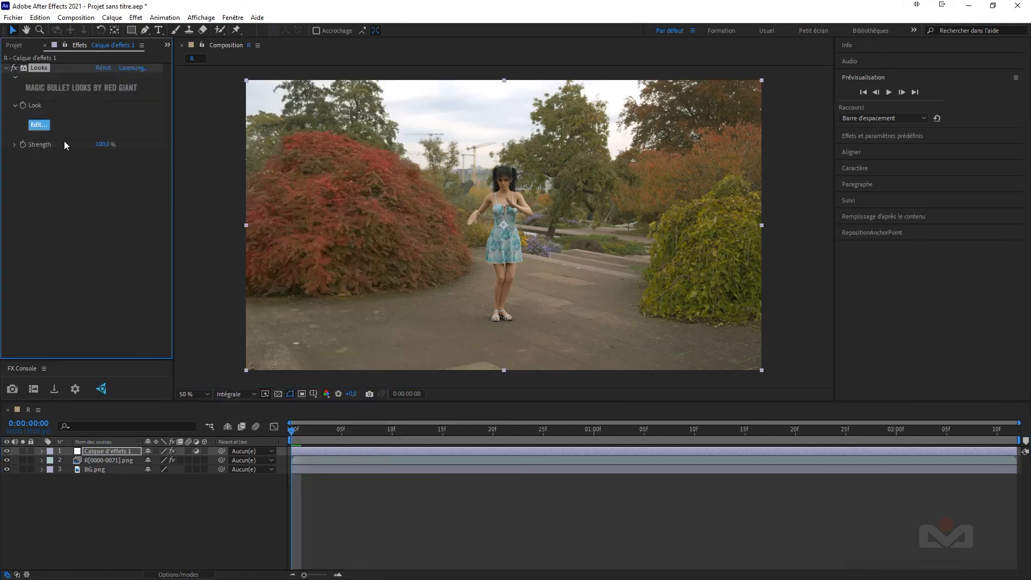
Step: Edit the look in Magic Bullet Looks, choosing the Local Contrast preset from the Techniques category, and accept it
click(37, 124)
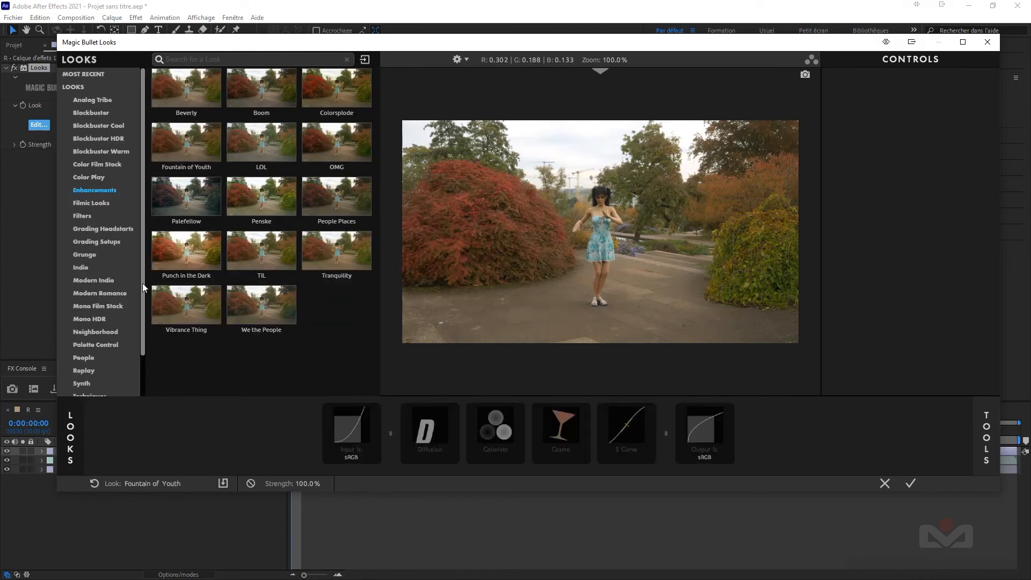
scroll(95, 357, down, 2)
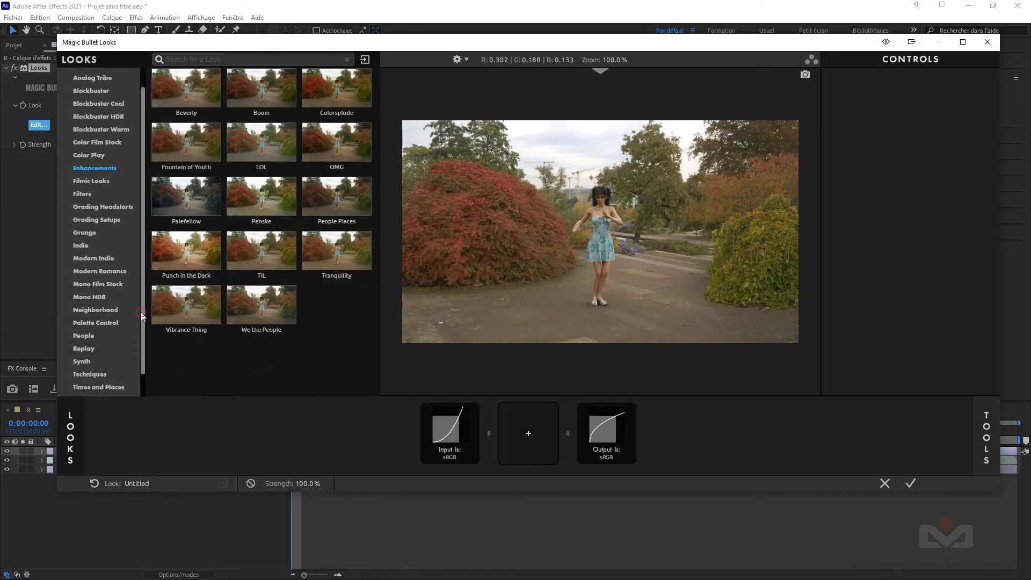
click(86, 354)
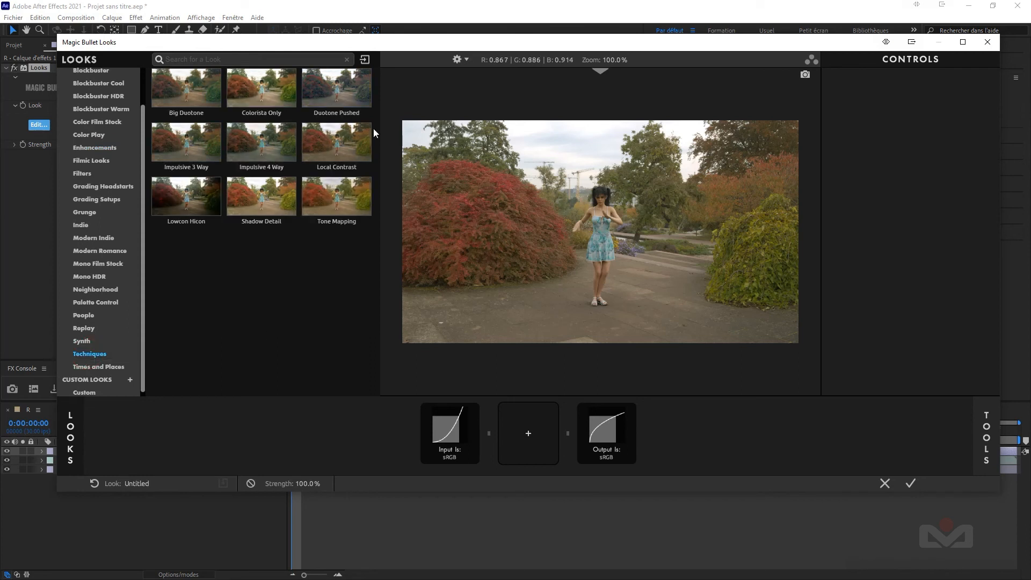
click(338, 141)
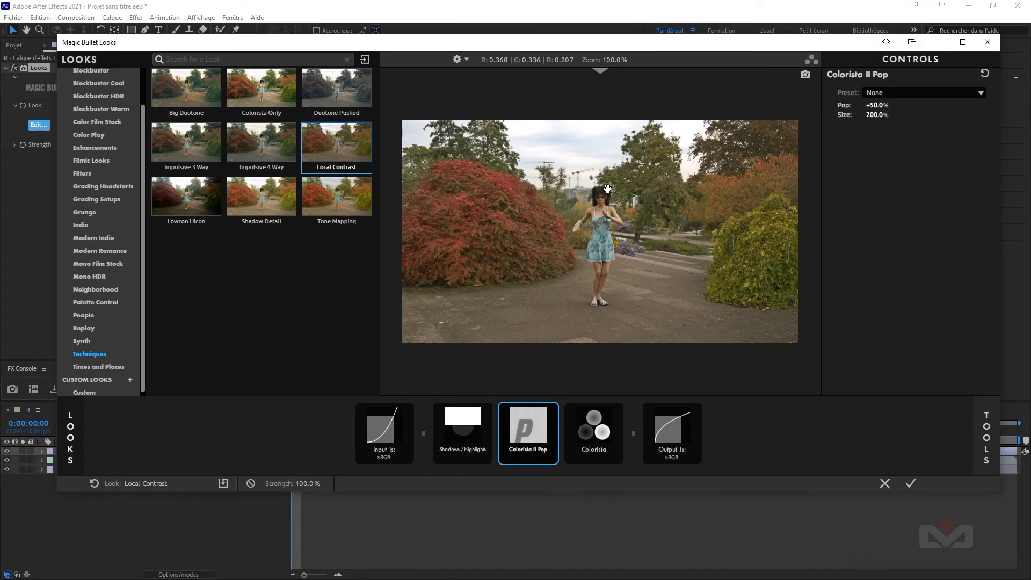
click(911, 484)
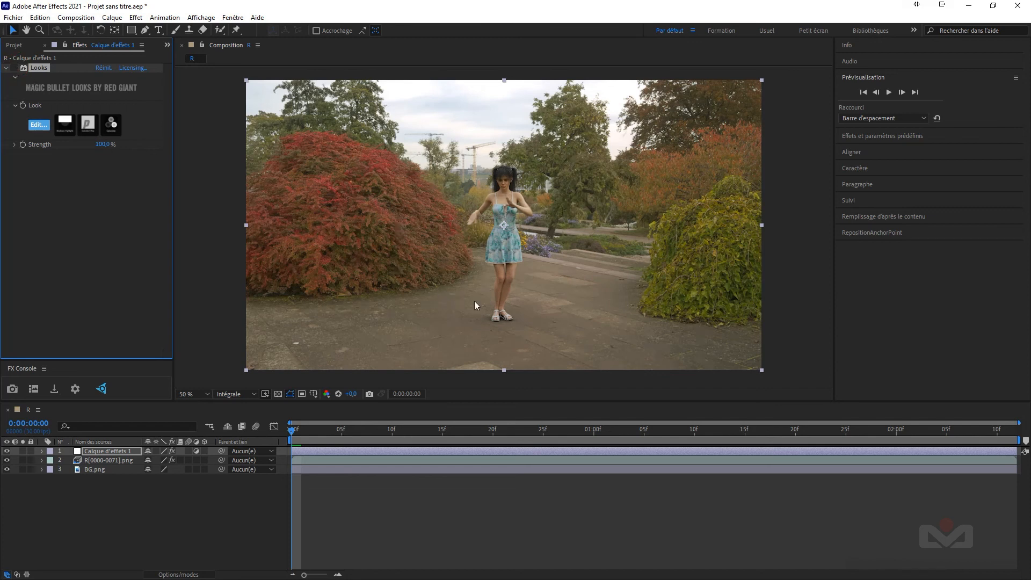
Step: Reduce the Looks effect's Strength to 81 %, compare the image with the effect off and on, and collapse its settings
click(14, 68)
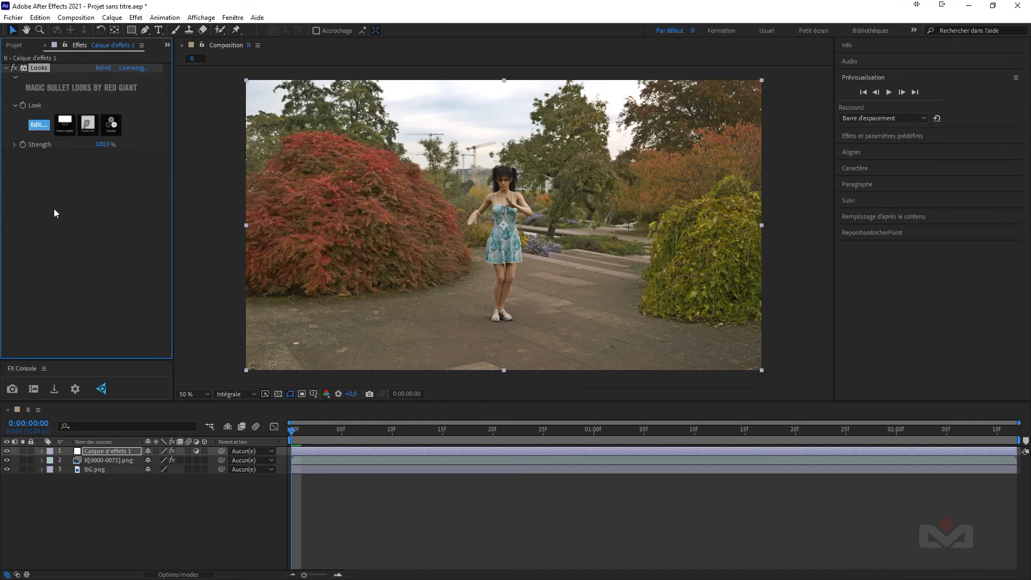
drag(102, 144, 92, 144)
click(13, 68)
click(13, 68)
click(85, 214)
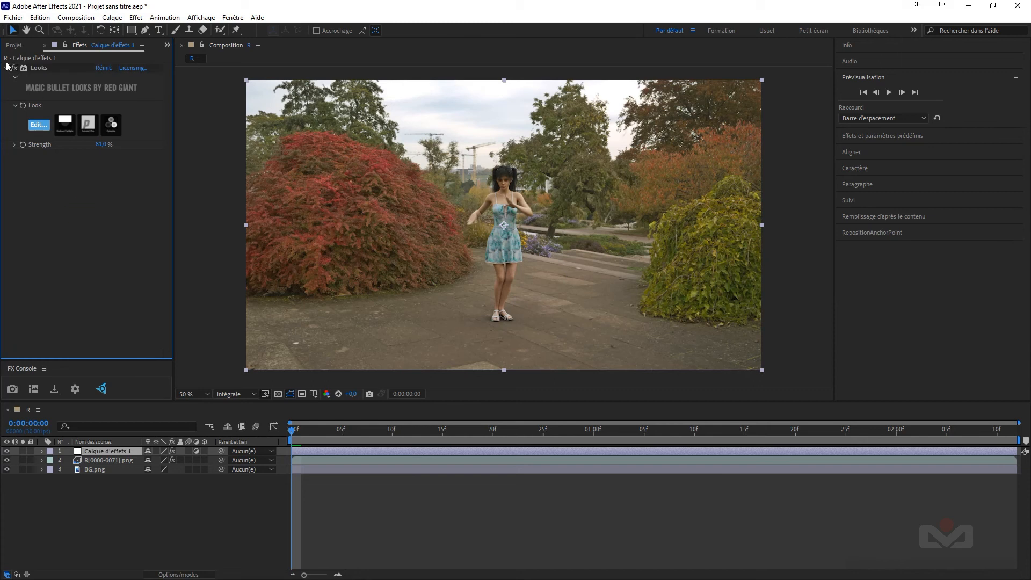
click(7, 67)
click(124, 514)
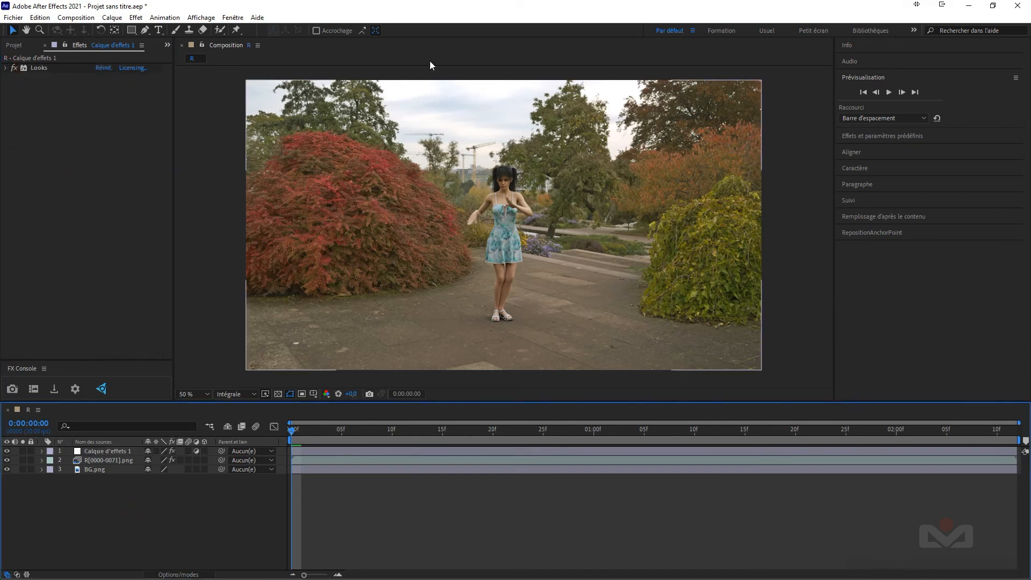
Step: Create a black solid named VIGN at the composition's size, 1920 x 1080 px
right_click(79, 505)
mouse_move(152, 390)
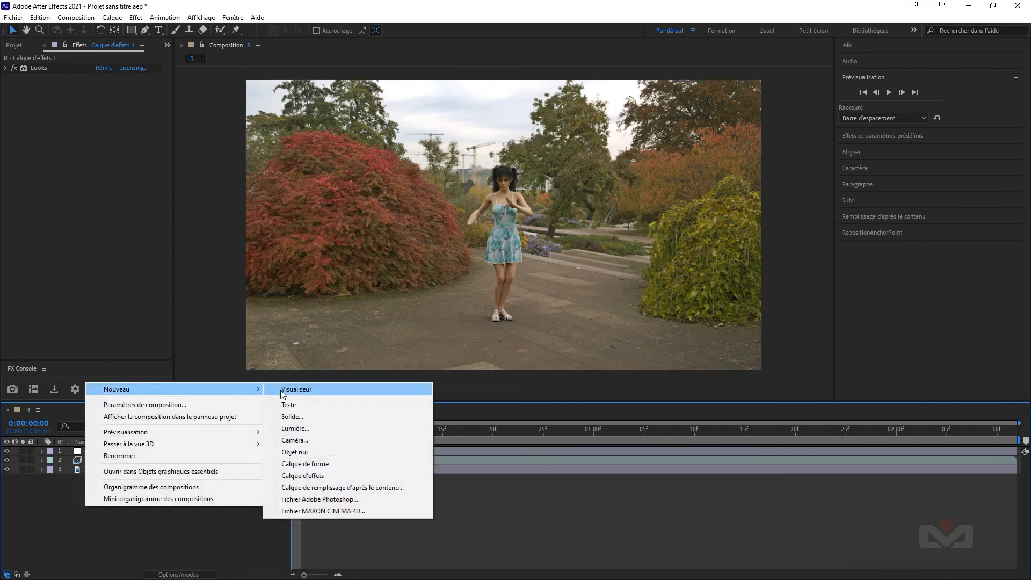
click(293, 417)
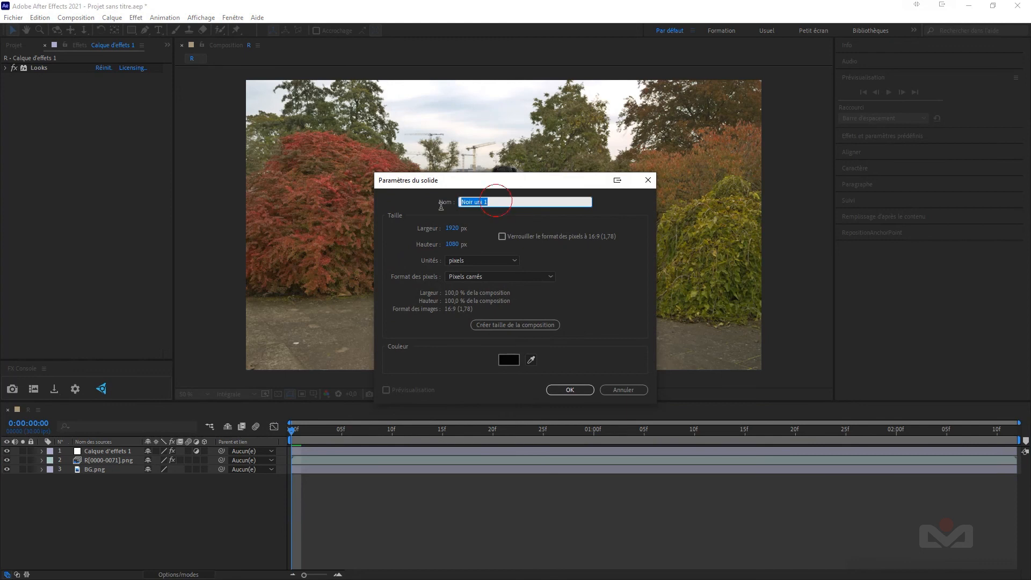
text(VIGN)
click(525, 326)
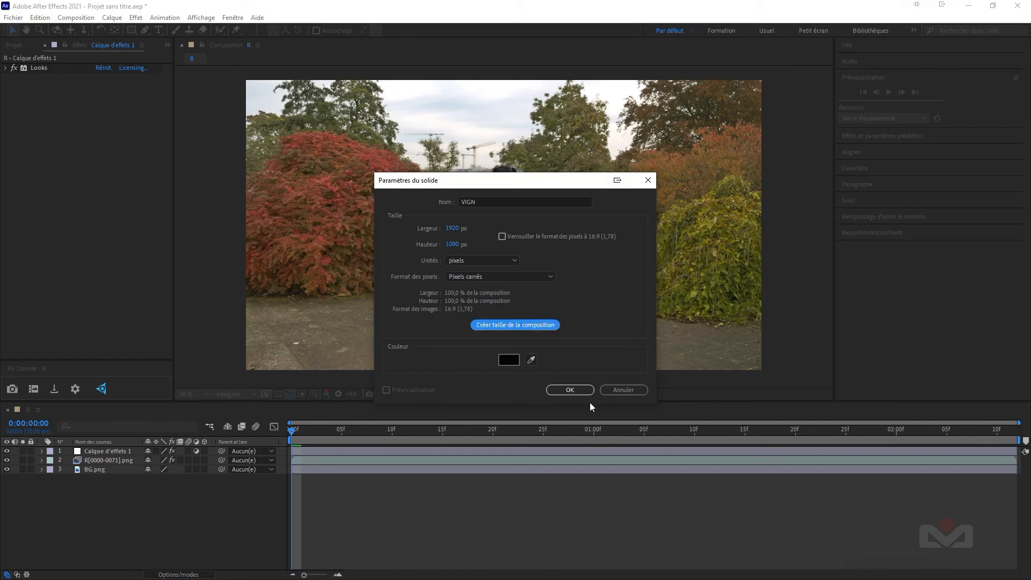
click(570, 390)
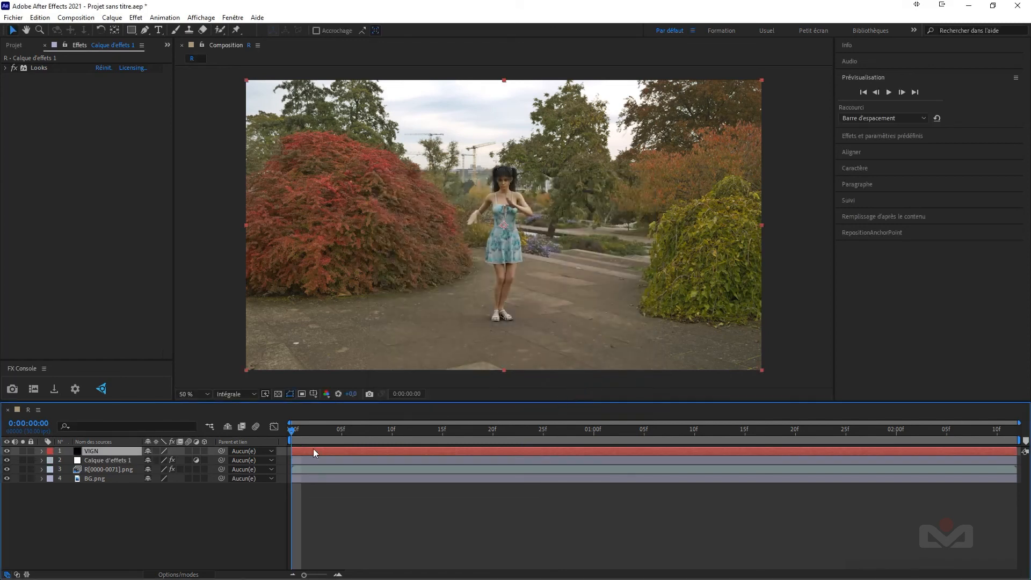
Step: Add an elliptical mask that fills the whole frame of the VIGN solid and return to the Selection tool
drag(135, 32, 176, 55)
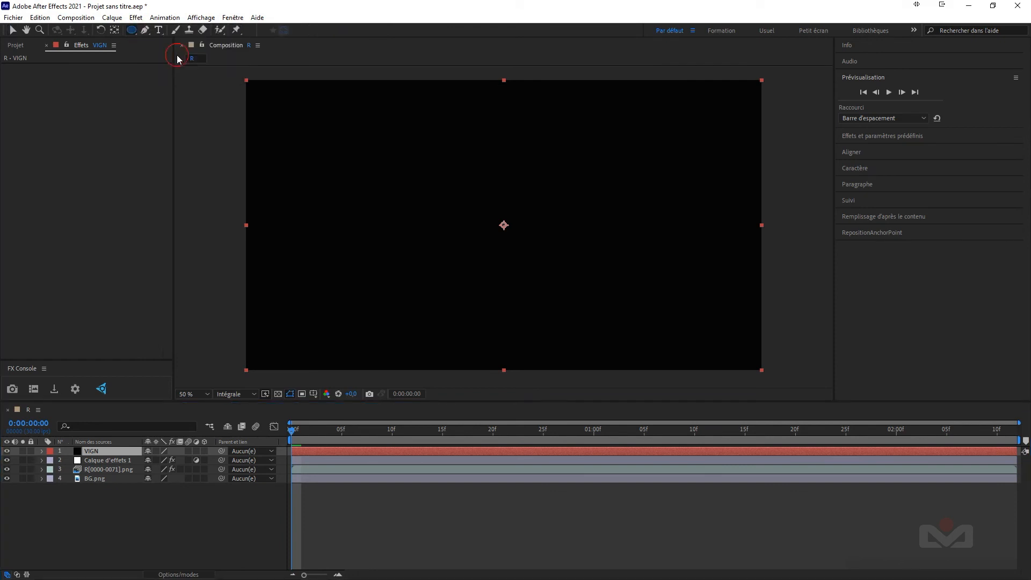
double_click(132, 30)
key(v)
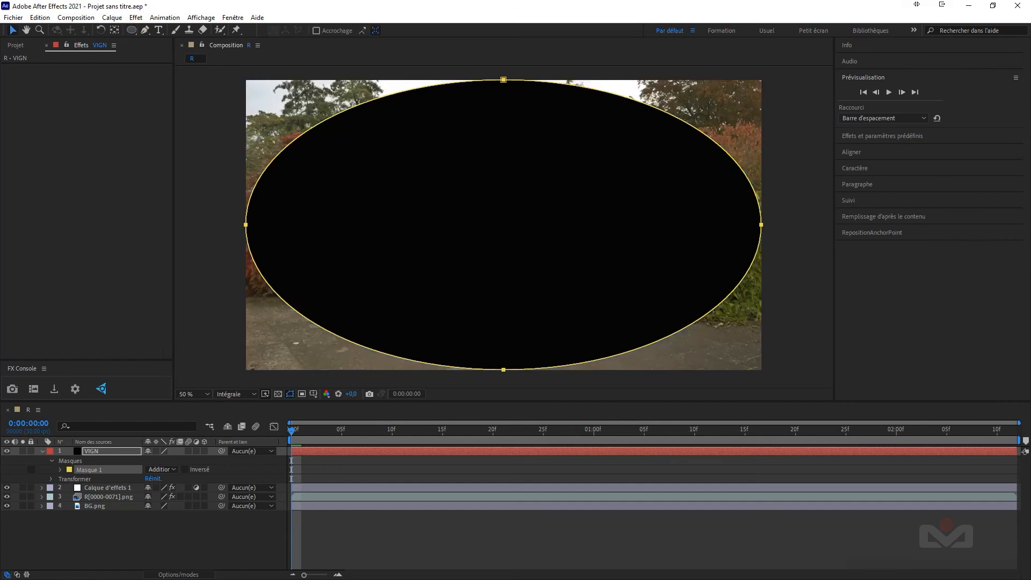
Step: Set Masque 1 on VIGN to subtract mode (Soustraction) and its mask feather to 350 pixels in both directions
click(161, 470)
click(176, 504)
click(60, 470)
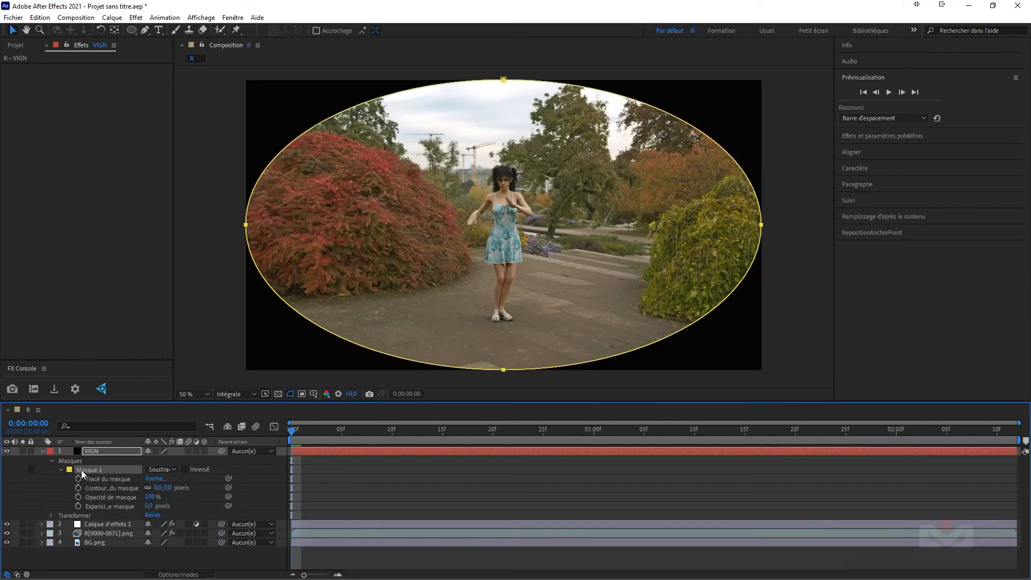
click(168, 488)
text(350)
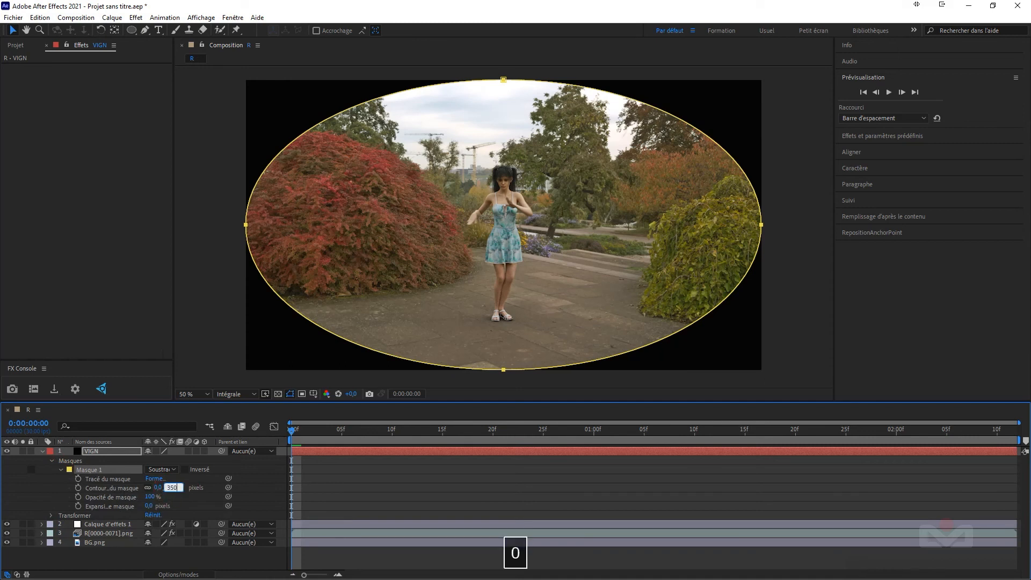
key(Return)
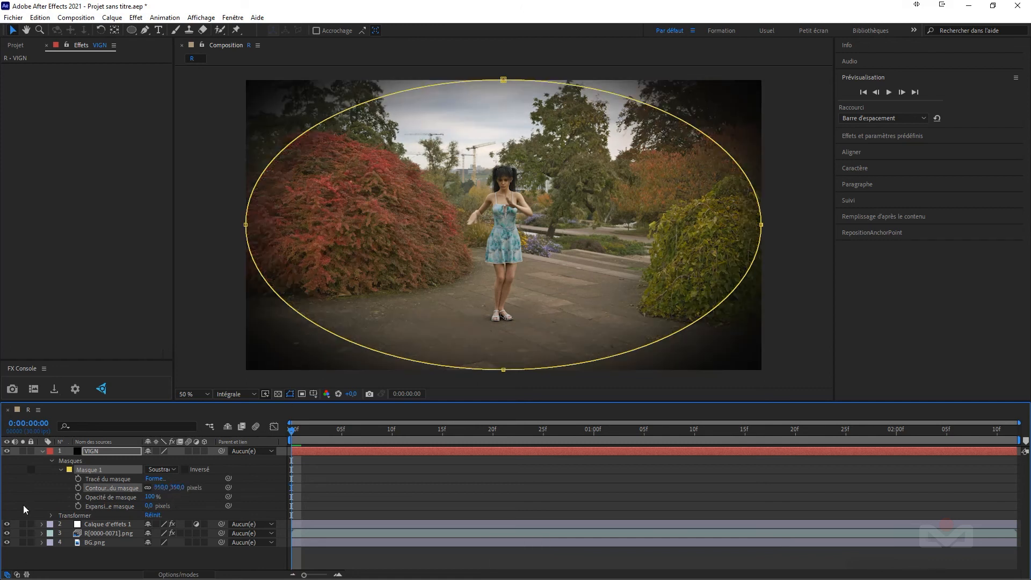
Step: Collapse the mask settings of the VIGN layer and lower the layer's opacity to leave only a subtle vignette
click(42, 451)
click(94, 454)
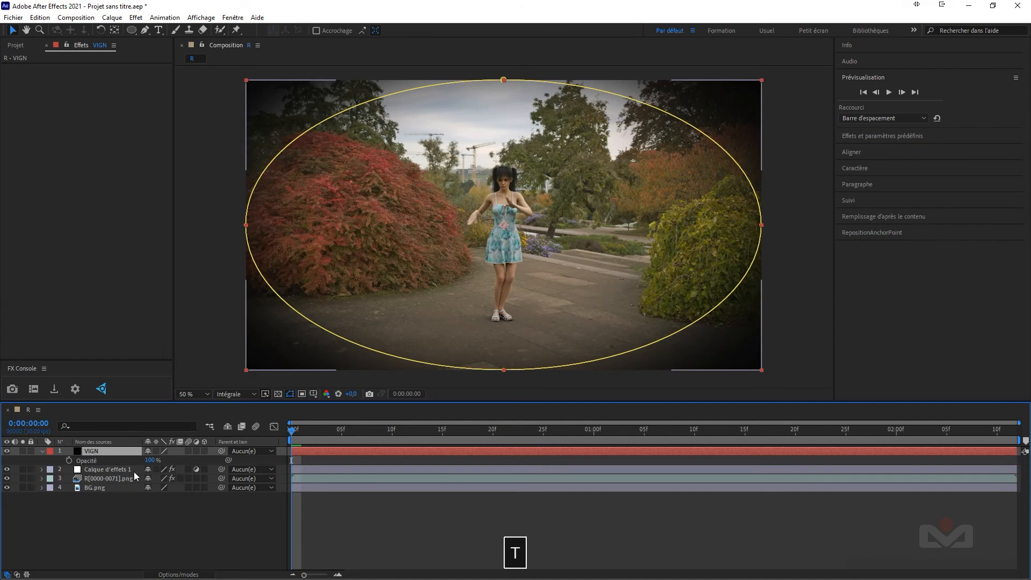
drag(151, 463, 147, 460)
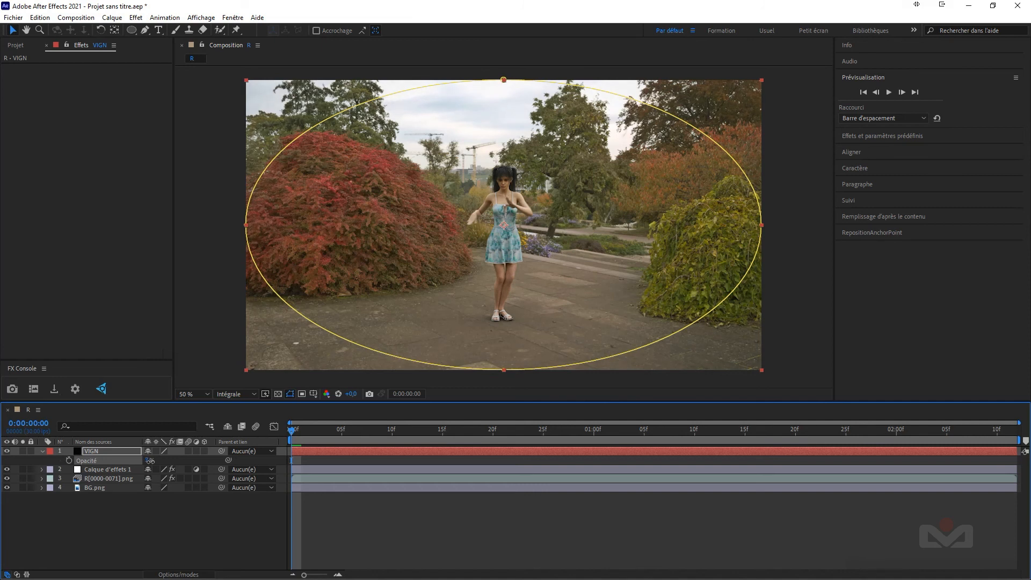
drag(151, 460, 155, 461)
Step: Compare the image with the VIGN layer hidden and shown, leaving it visible and deselected
click(7, 453)
click(7, 452)
click(7, 453)
click(7, 453)
click(7, 452)
click(7, 453)
click(81, 510)
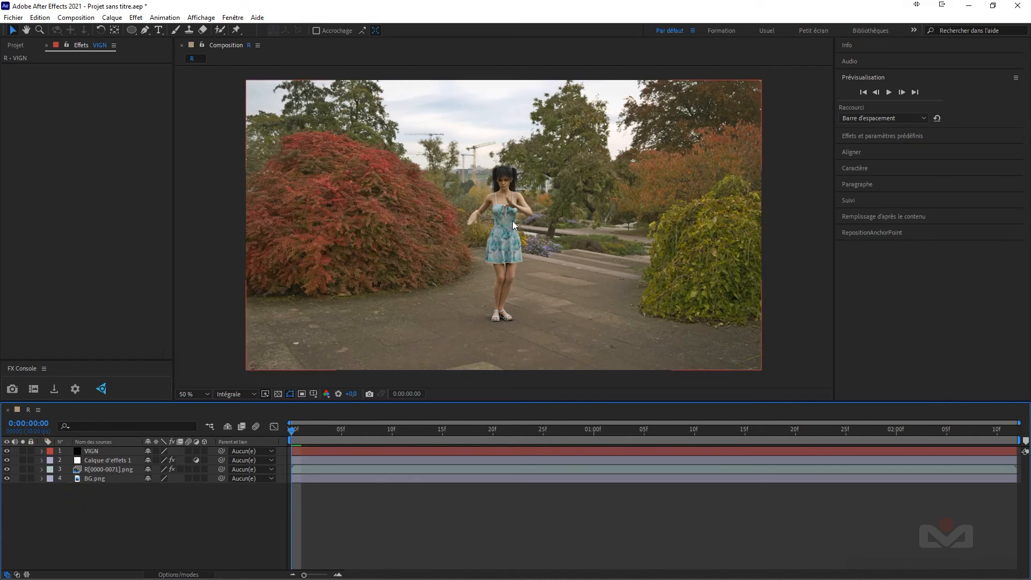
Step: Preview the composition's animation from the first frame and return the playhead to the start
click(889, 92)
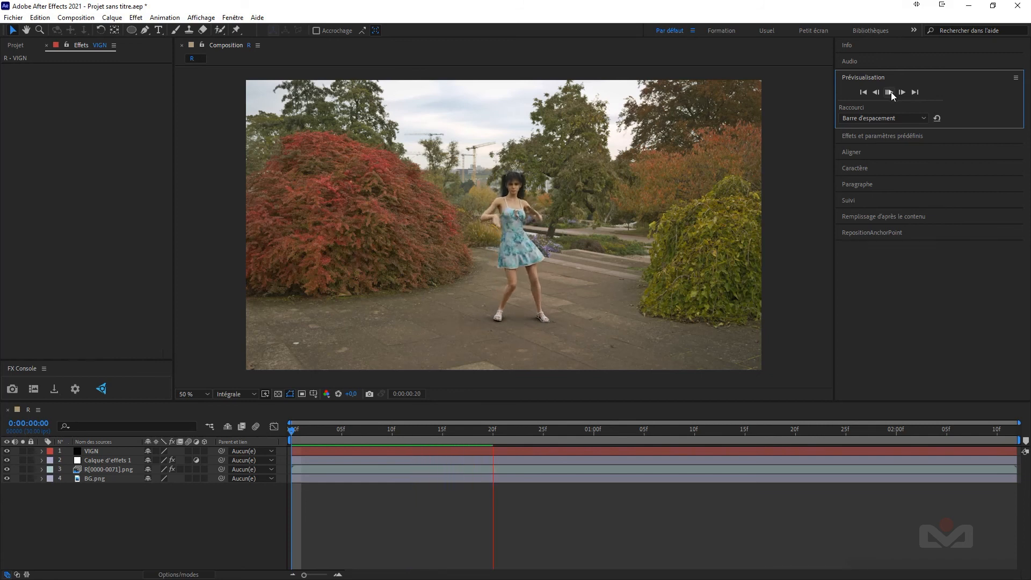
click(890, 93)
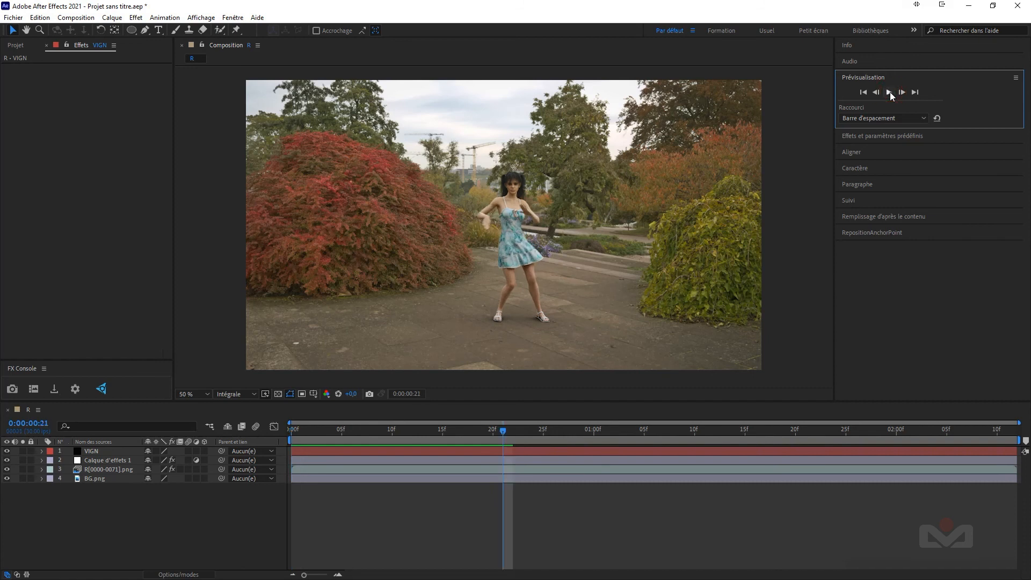
click(863, 93)
click(889, 92)
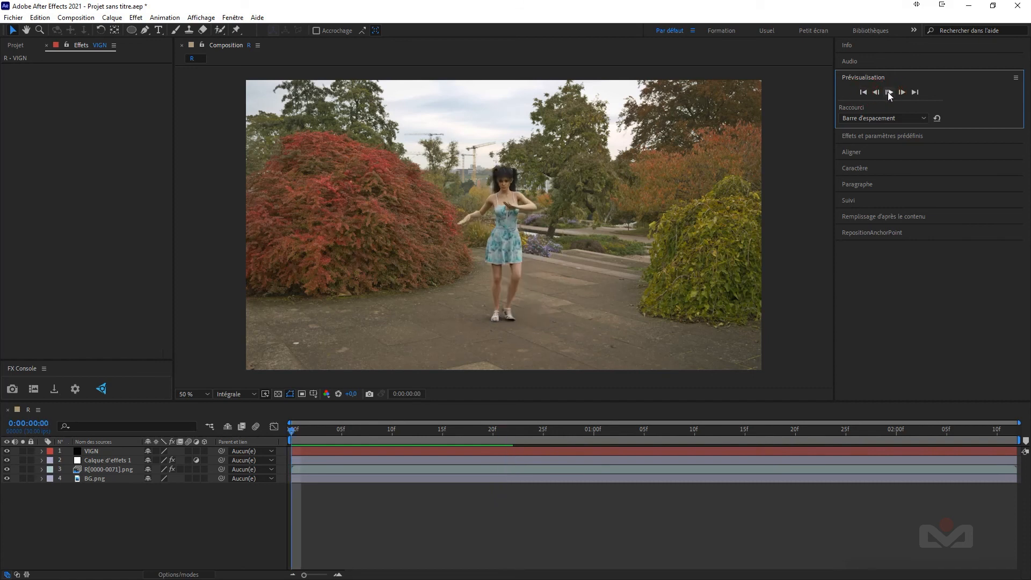
click(890, 94)
click(864, 93)
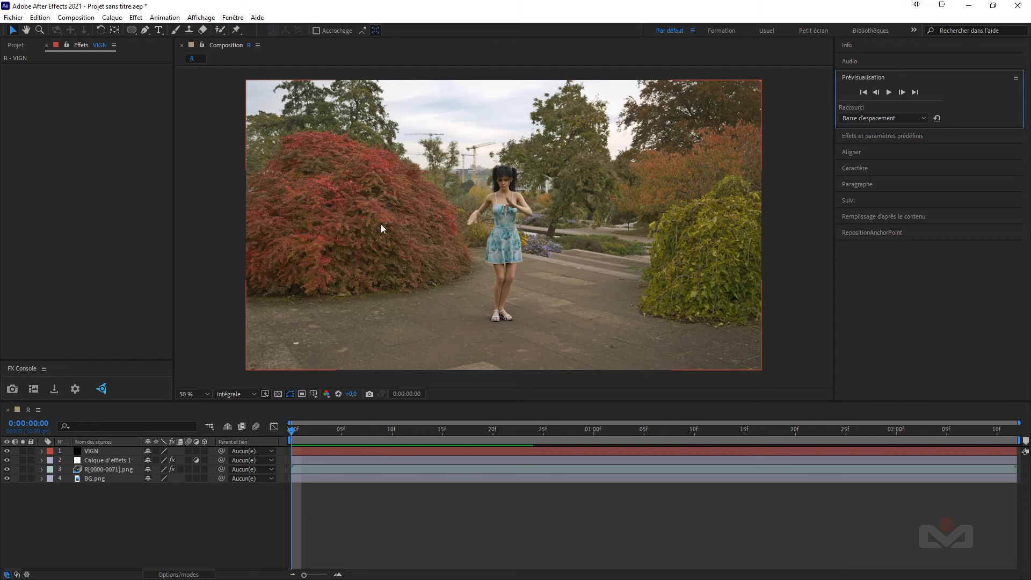
Step: Precompose all four layers as Précomp. 1, transferring all attributes into the new composition
click(84, 503)
drag(82, 499, 92, 452)
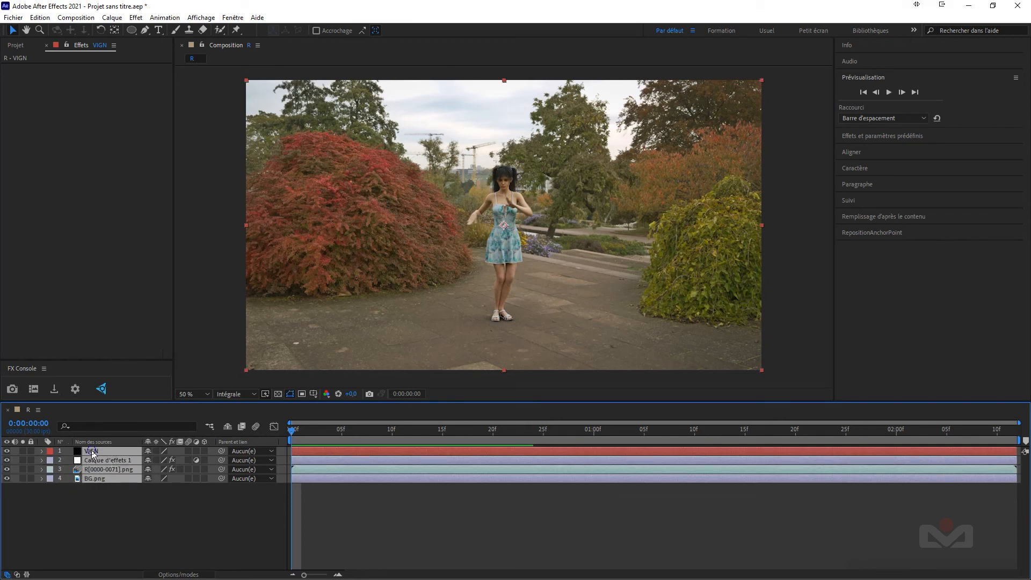
right_click(92, 453)
click(153, 396)
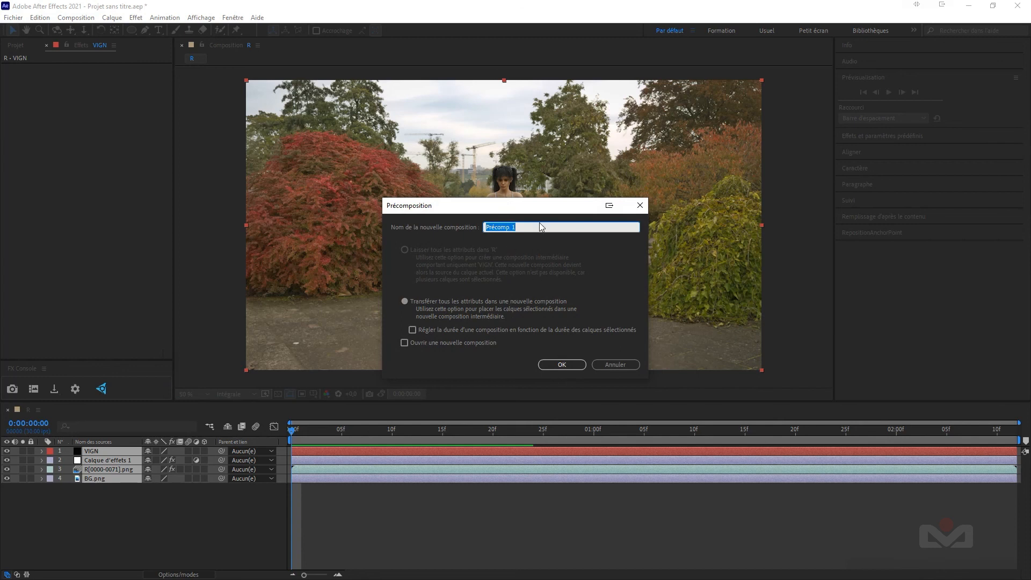
click(562, 366)
click(106, 513)
Step: Add an expression to the Position property of Précomp. 1, remove it again and collapse the layer
click(73, 453)
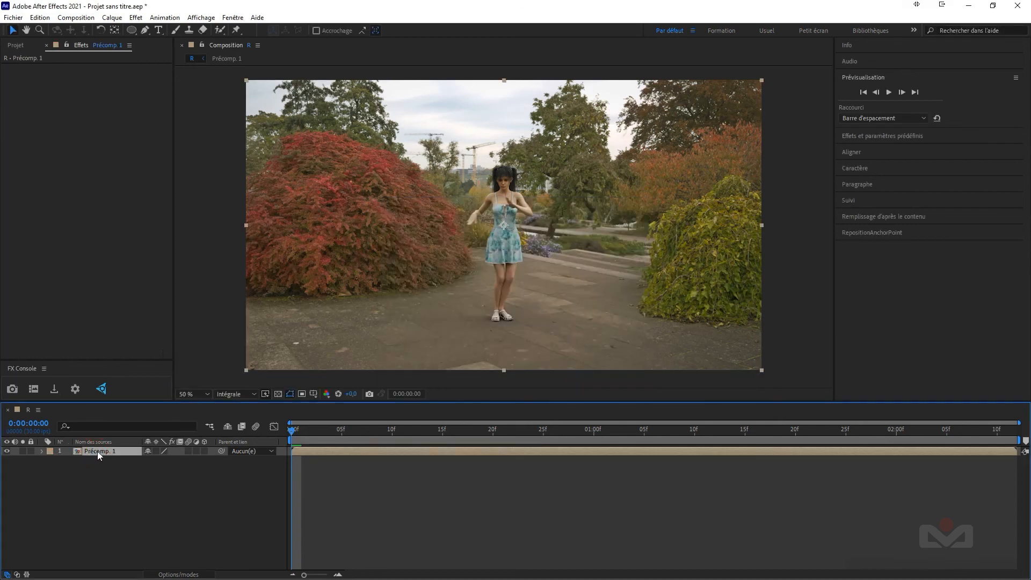
key(p)
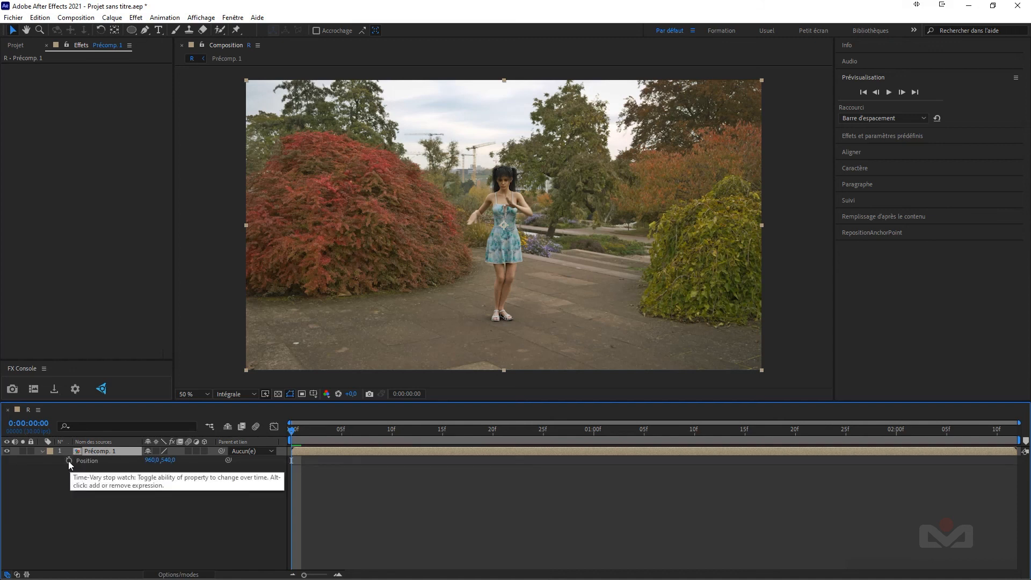
alt+click(68, 461)
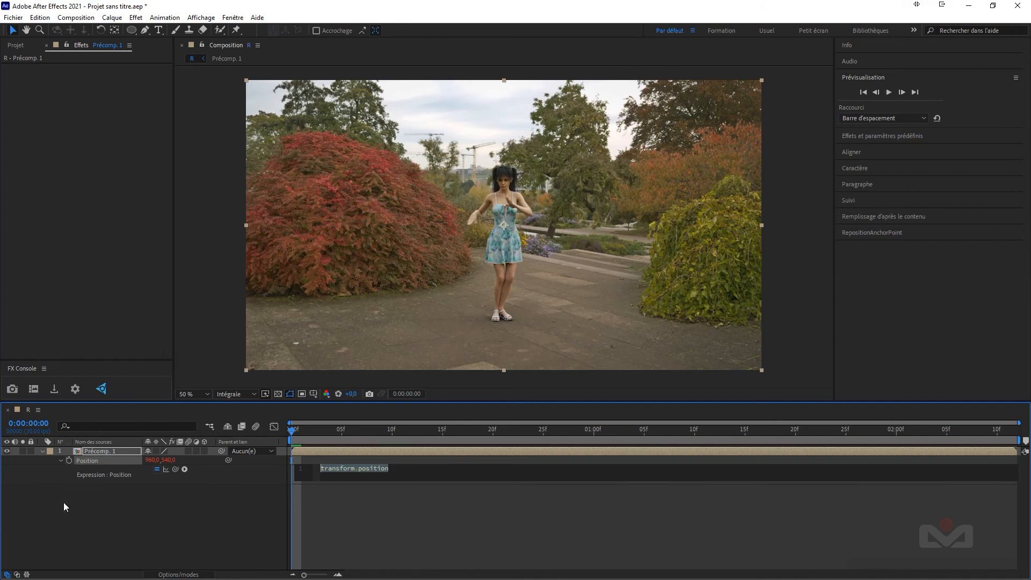
alt+click(68, 460)
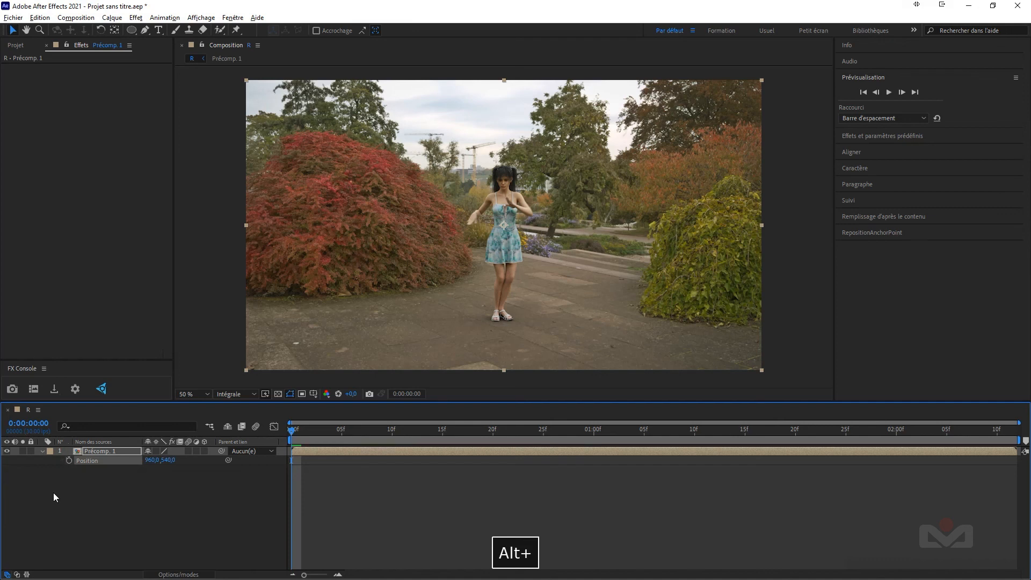
click(42, 452)
Step: Open Précomp. 1 to check the layers it contains, and close its timeline to return to composition R
click(95, 452)
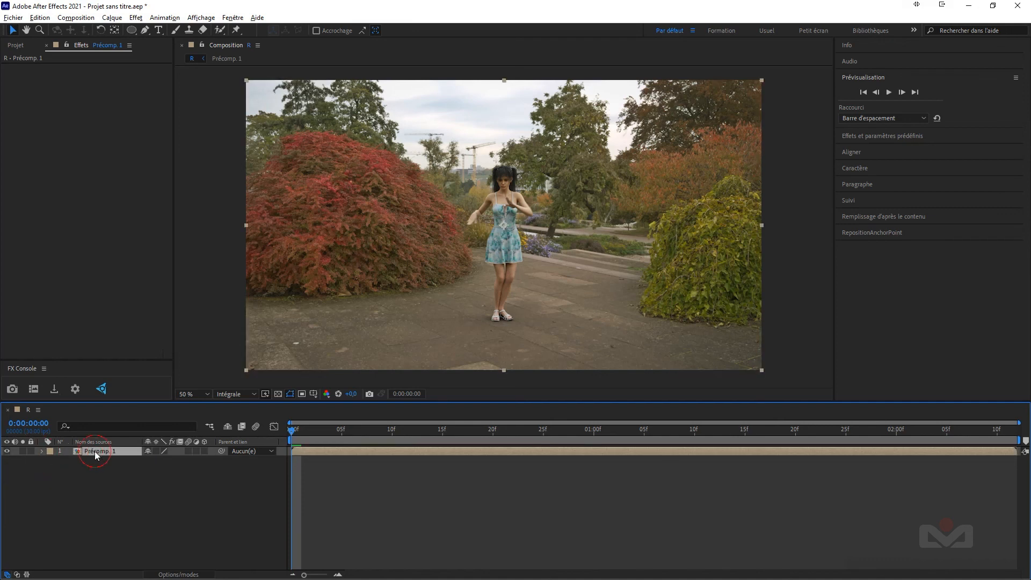
double_click(95, 451)
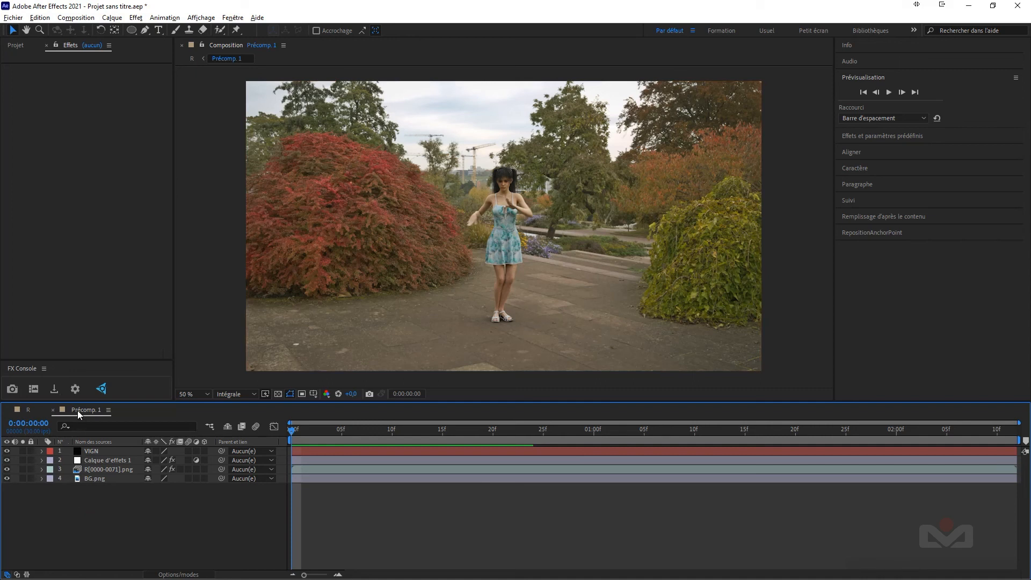
click(53, 409)
Step: Apply the uni.Camera Shake effect from RG Universe Utilities to the Précomp. 1 layer
right_click(92, 454)
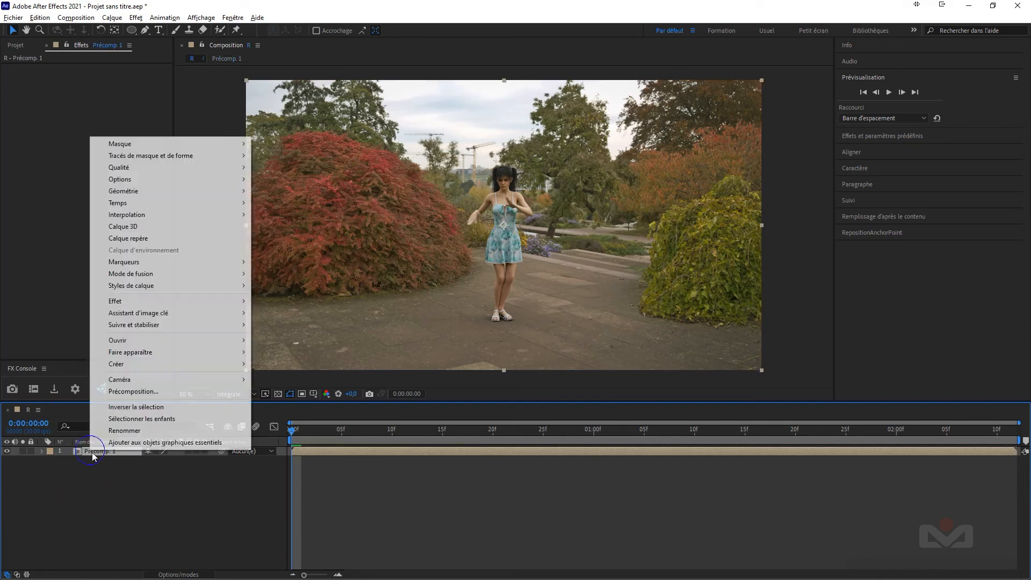
mouse_move(206, 301)
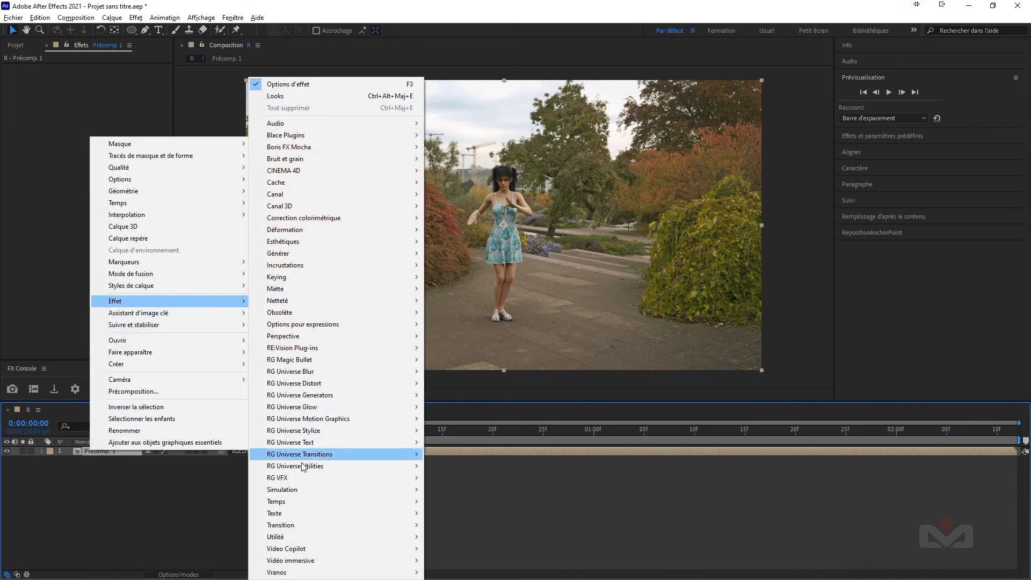
mouse_move(304, 467)
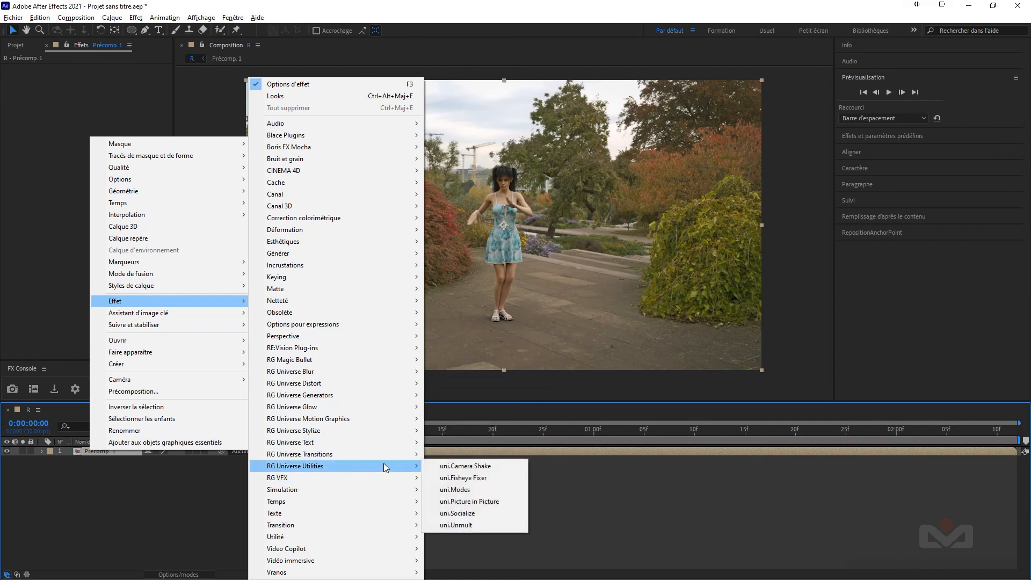
click(479, 466)
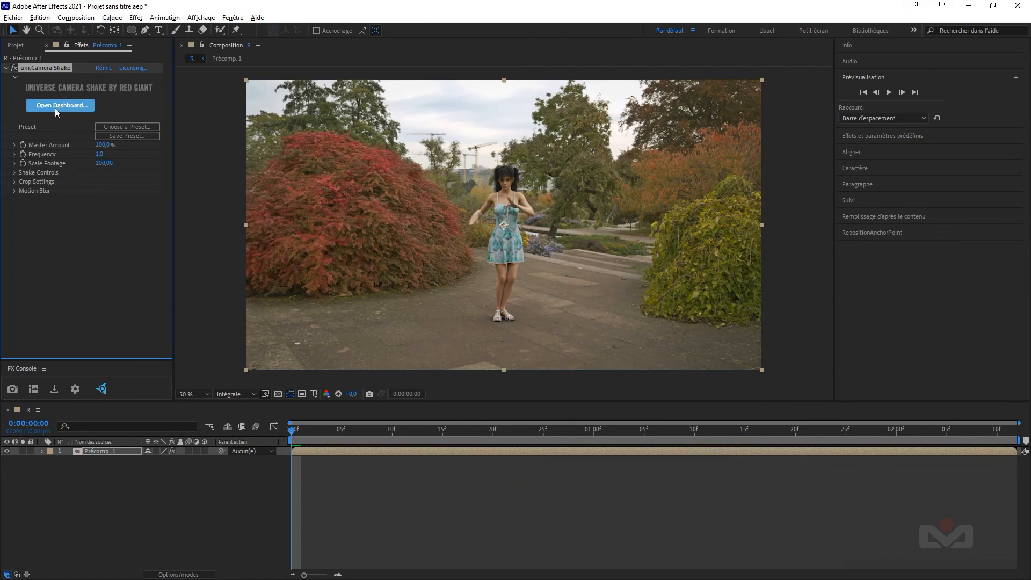
Step: Apply the iPhone preset to the Camera Shake effect through the Universe dashboard and close the dashboard
click(58, 106)
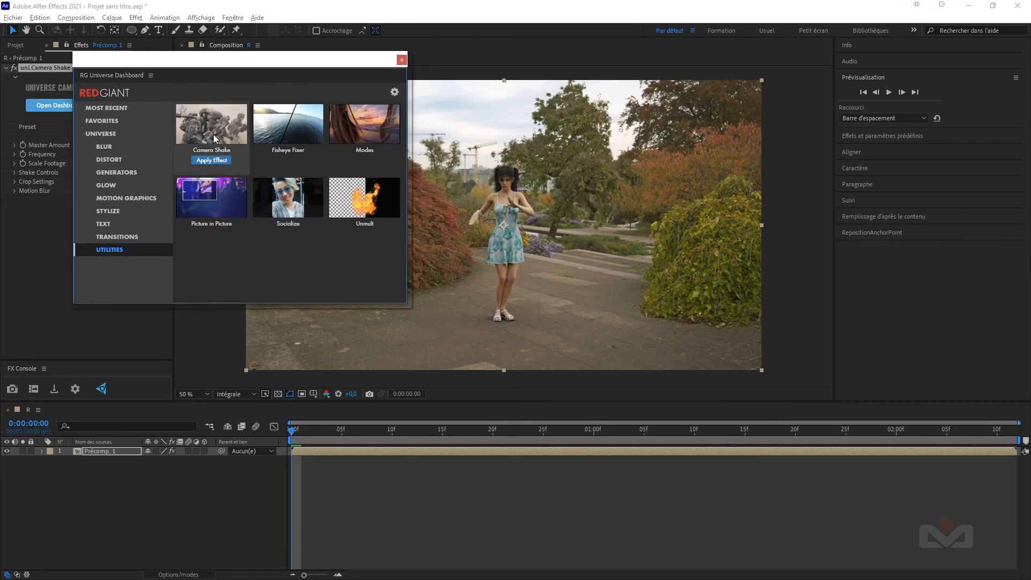
click(212, 130)
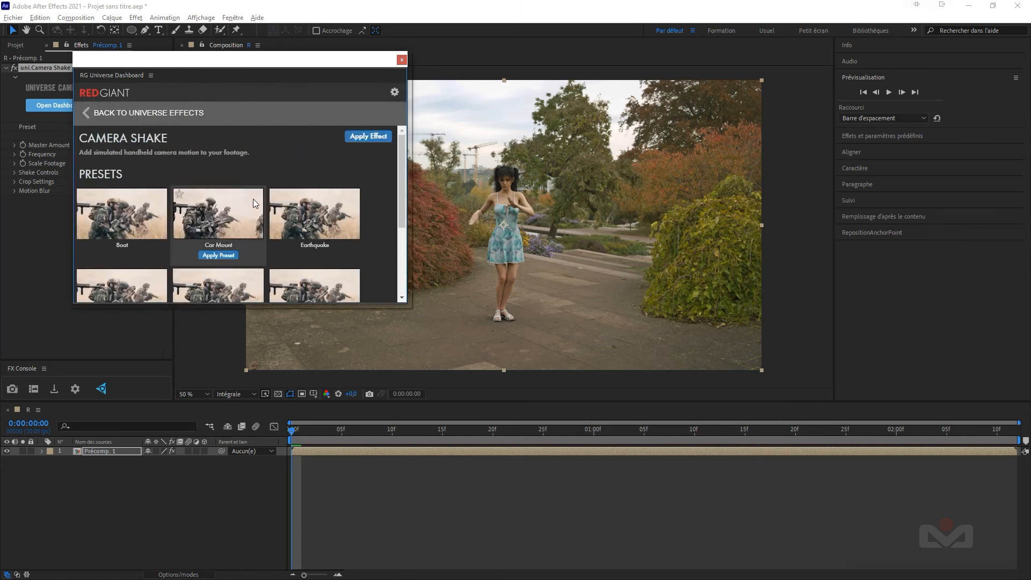
scroll(253, 199, down, 2)
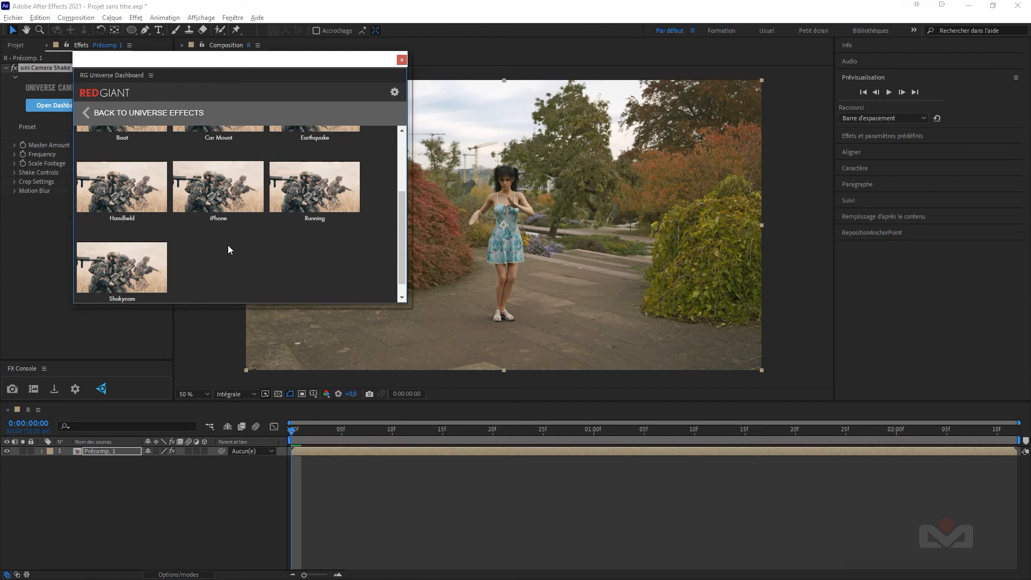
mouse_move(221, 198)
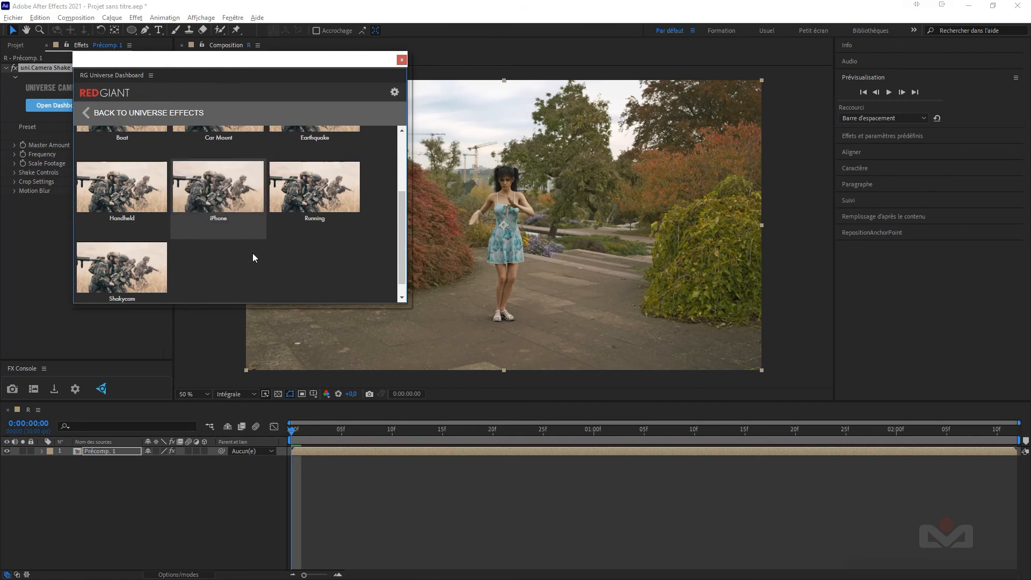
click(218, 229)
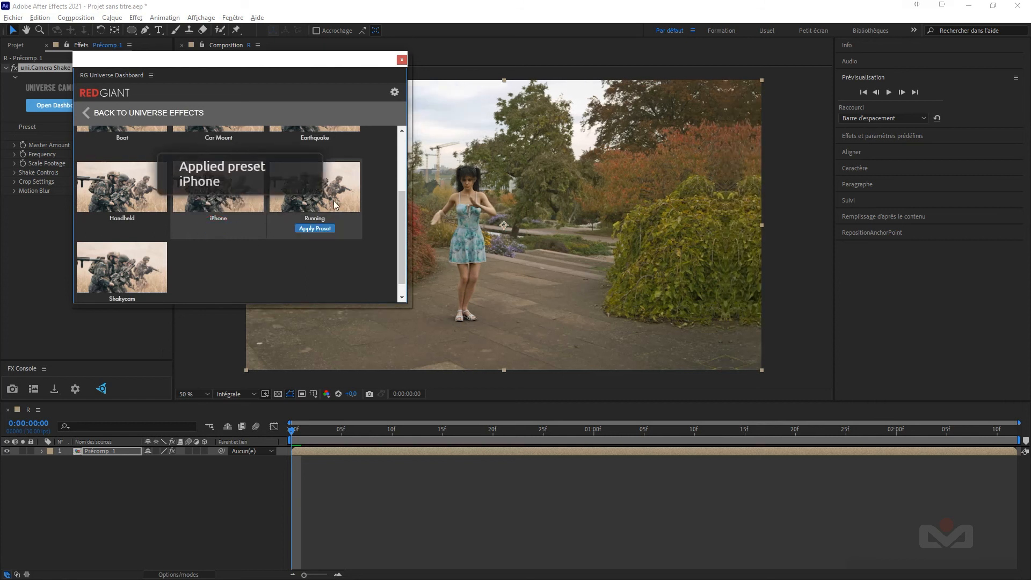
click(402, 60)
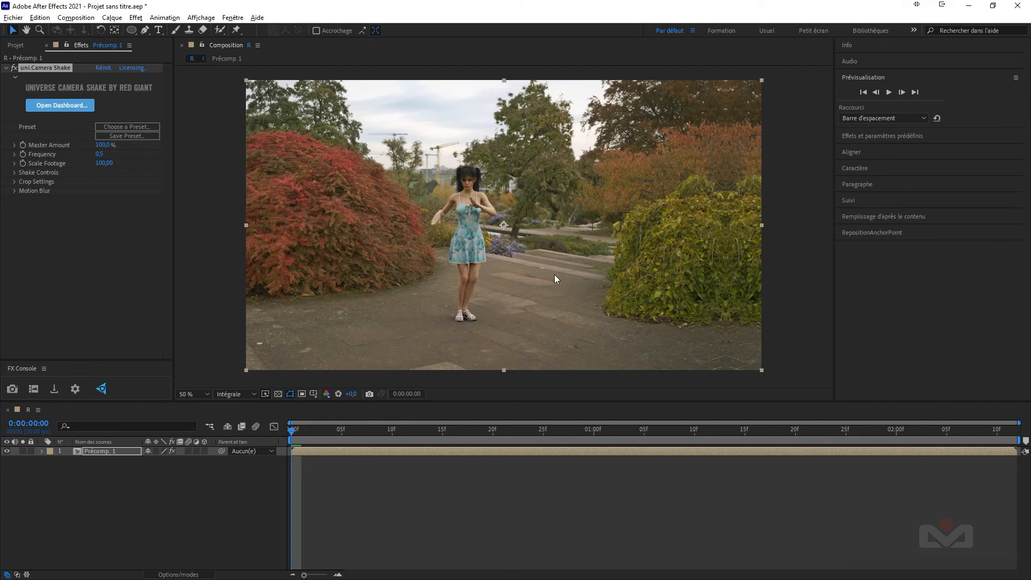
Step: Check the first frames of the shake, set the effect's Scale Footage to 111 and deselect the layer
click(298, 432)
drag(300, 434, 217, 440)
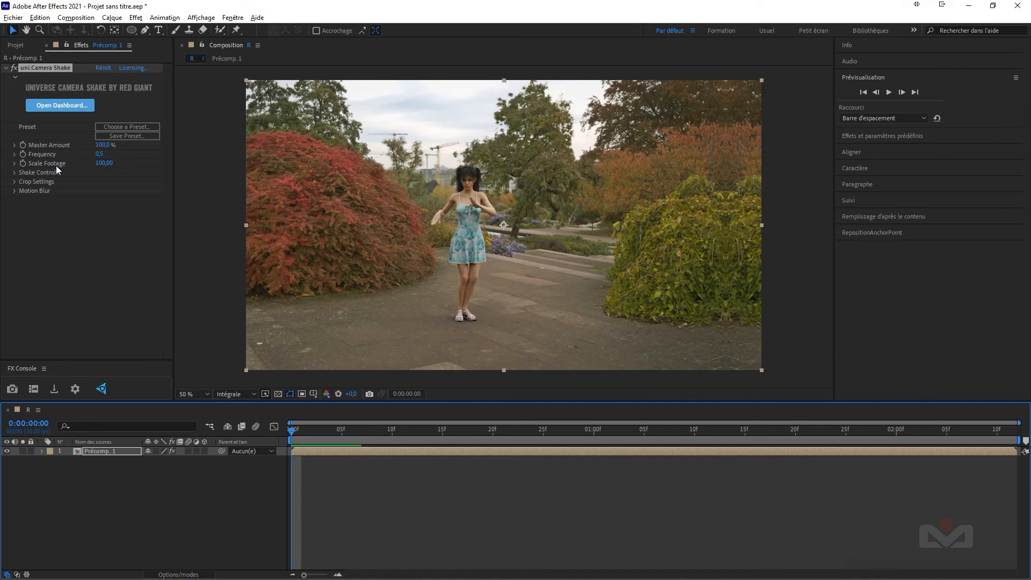
drag(107, 163, 112, 164)
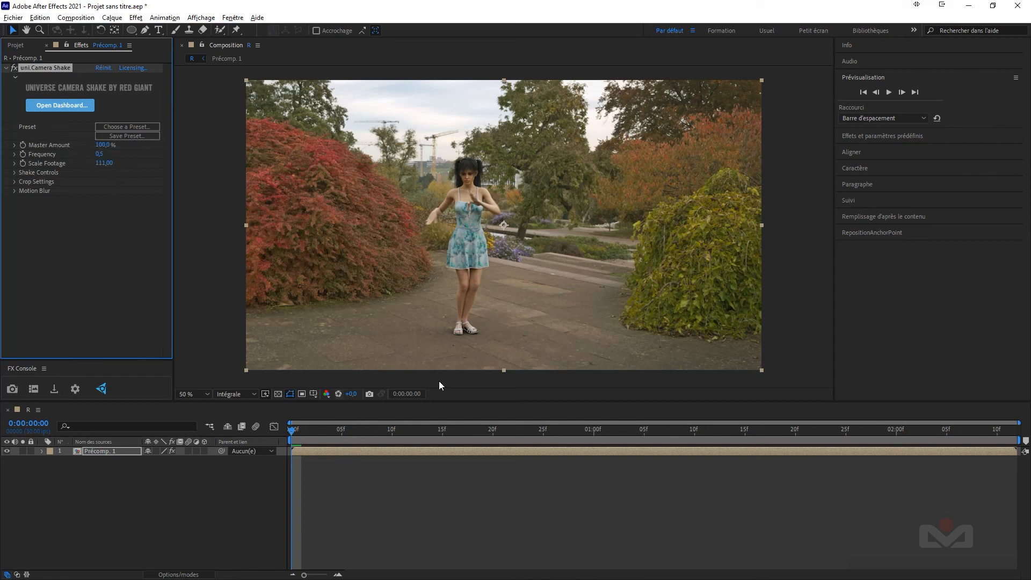
click(177, 491)
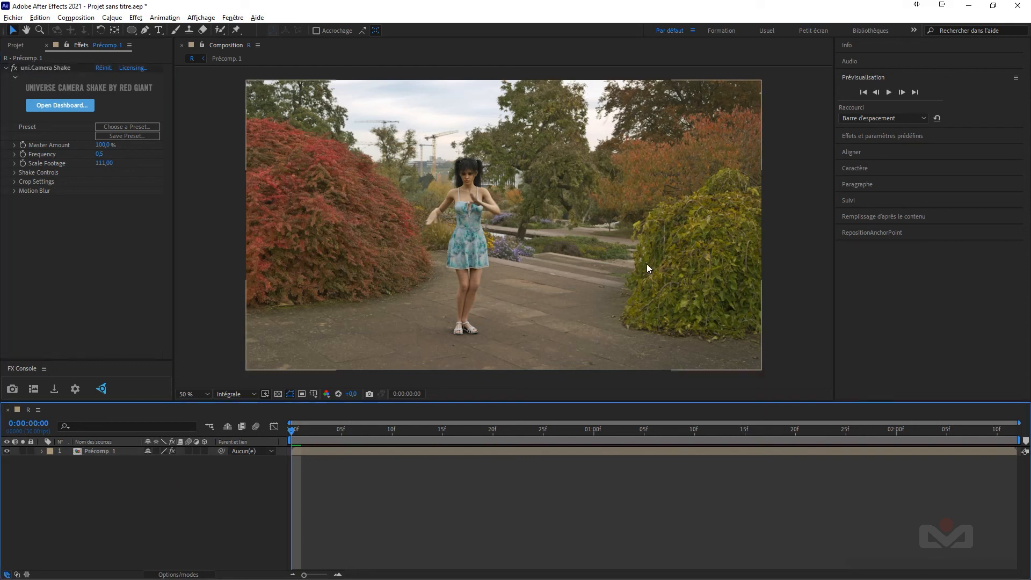
Step: Set the viewer resolution to Un demi and play the camera shake animation, stopping the preview when done
click(250, 396)
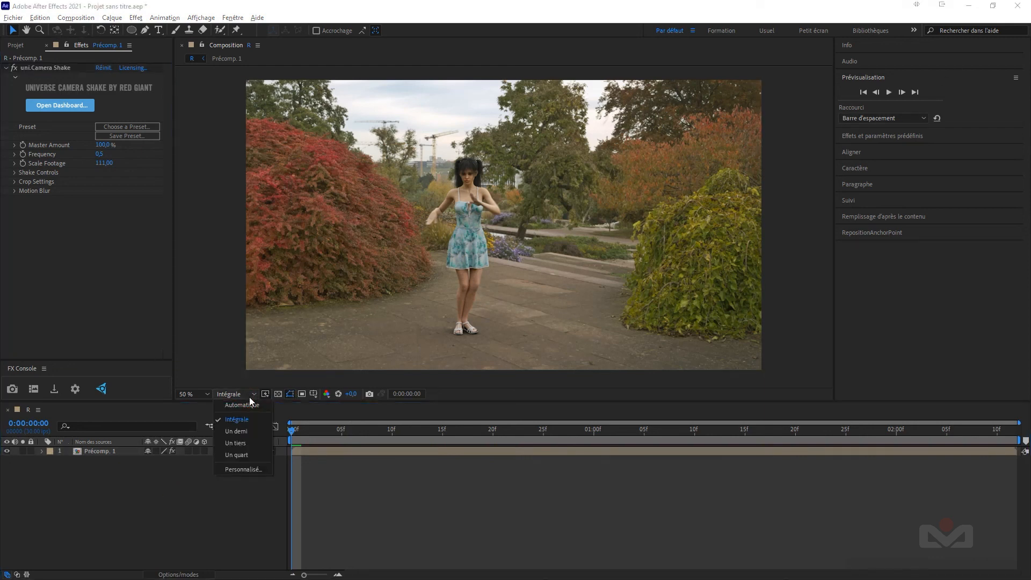
click(243, 432)
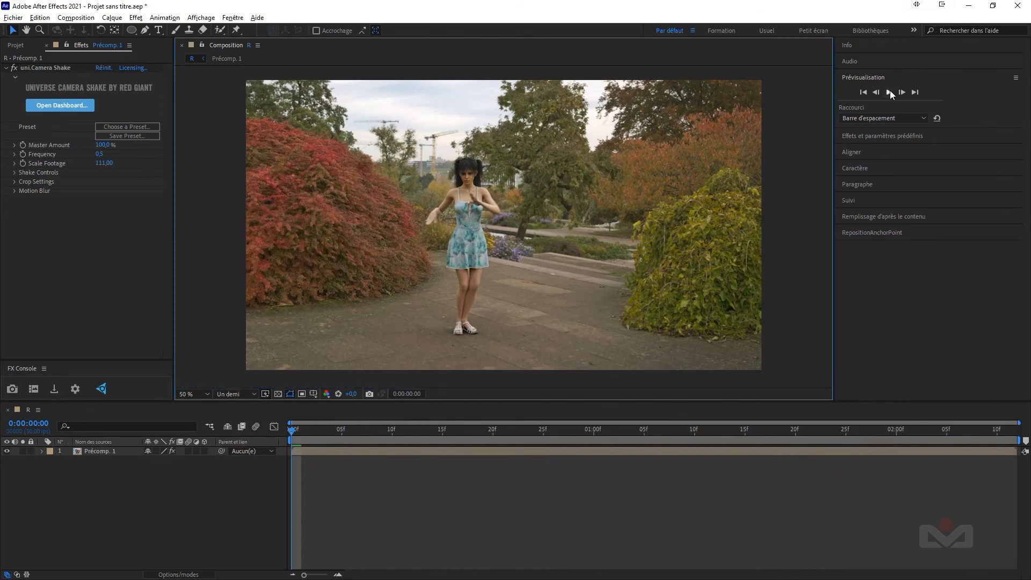
click(889, 93)
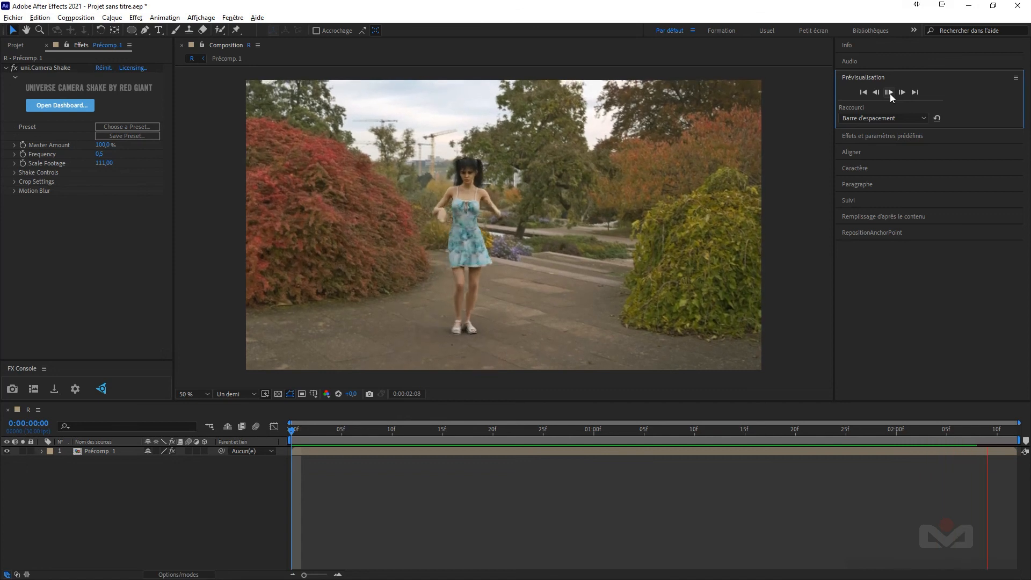
click(890, 92)
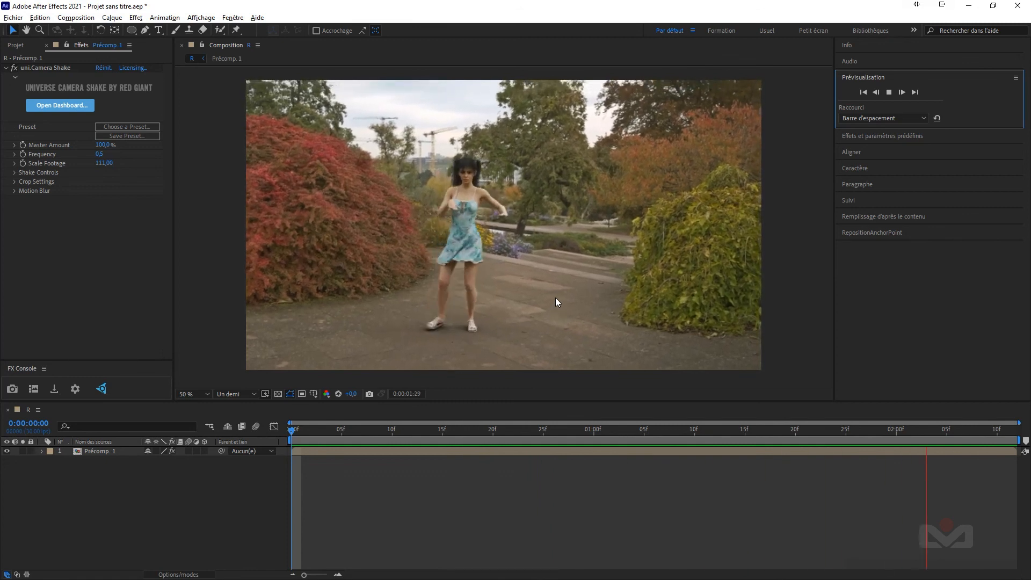
click(889, 92)
click(98, 472)
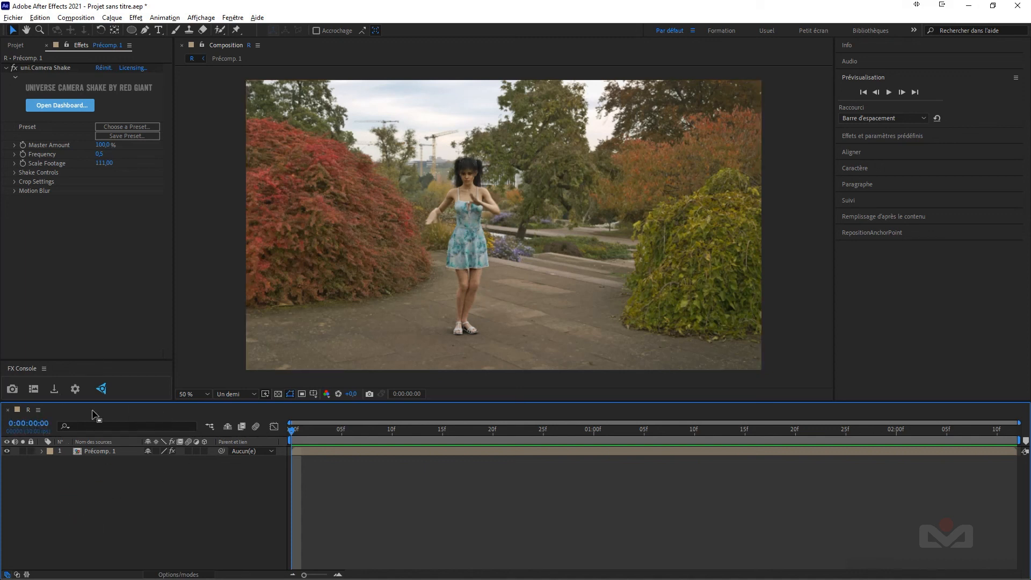
Step: Inside Précomp. 1, collapse the RSMB Pro and Correspondance du grain effects of R[0000-0071].png and the Looks effect of Calque d'effets 1
double_click(92, 451)
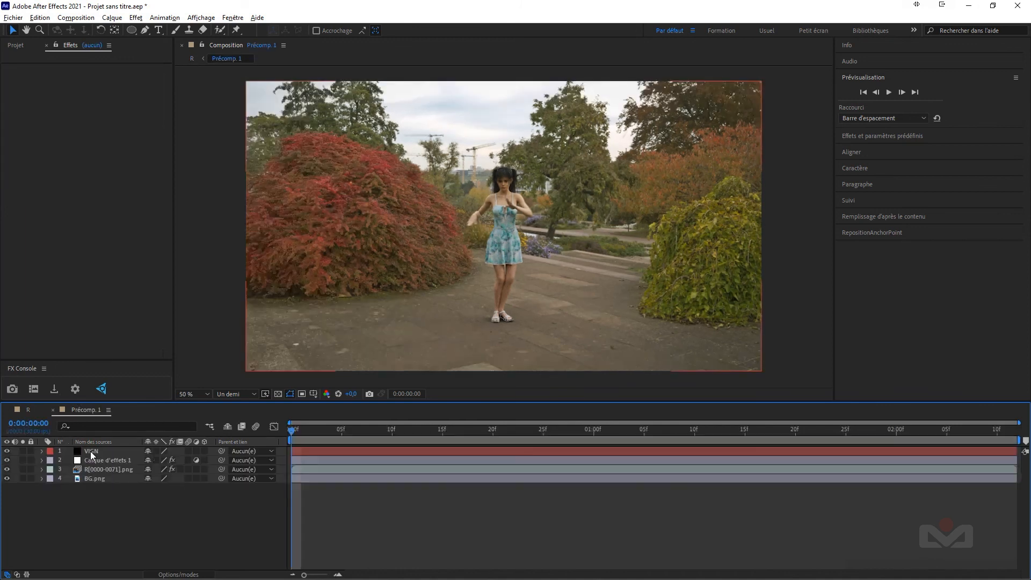
click(91, 470)
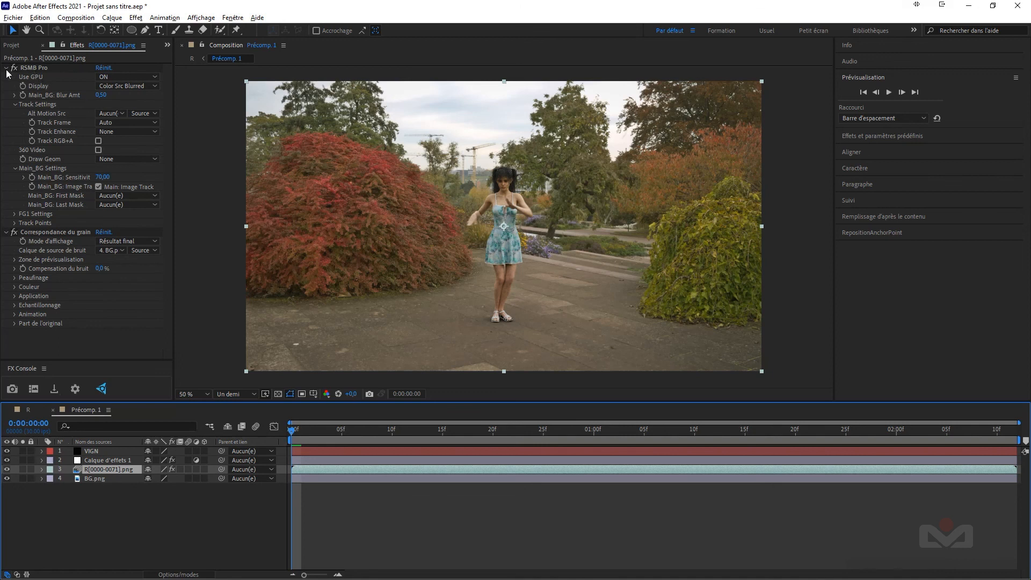
click(7, 68)
click(6, 78)
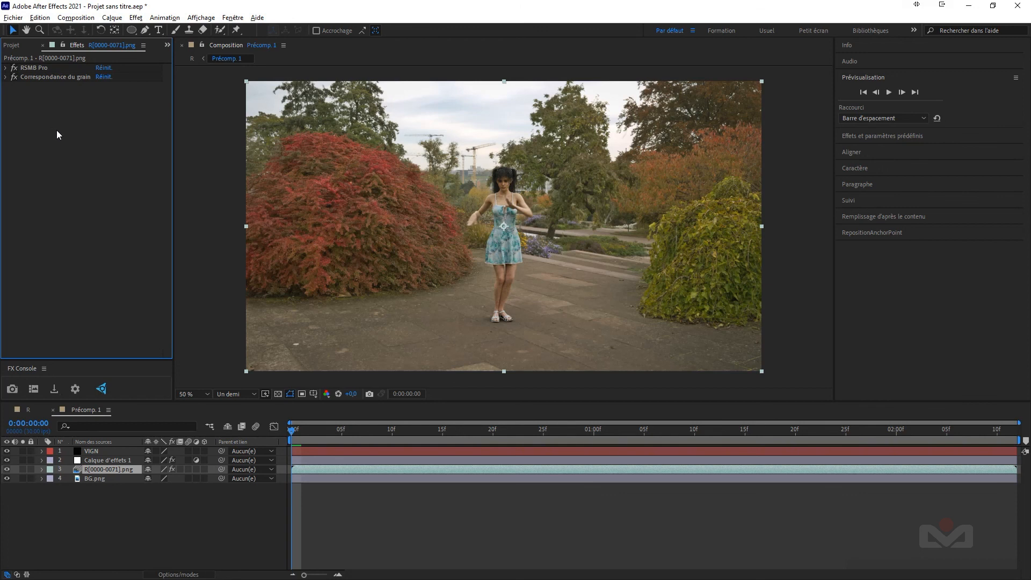
click(95, 461)
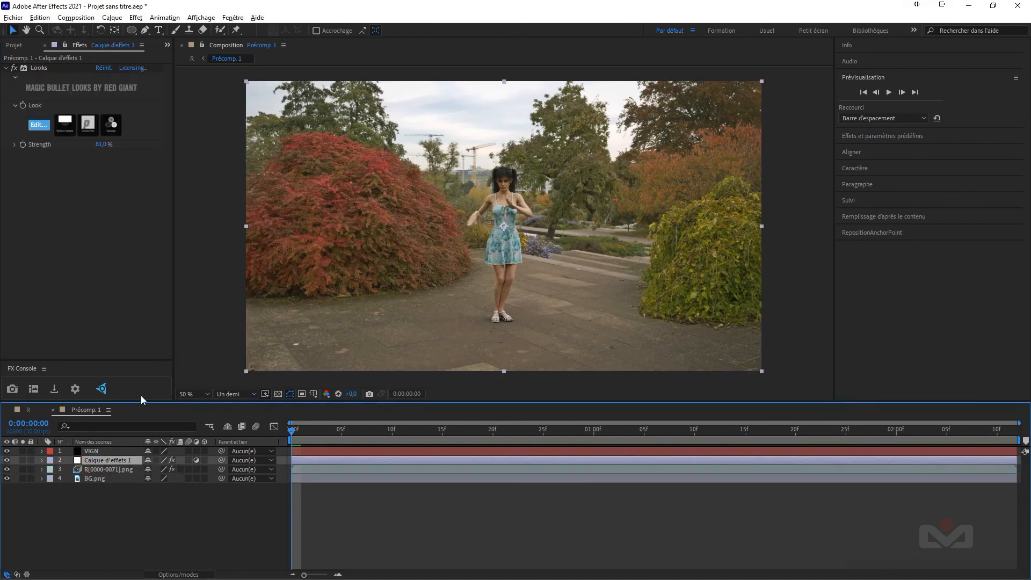
click(7, 68)
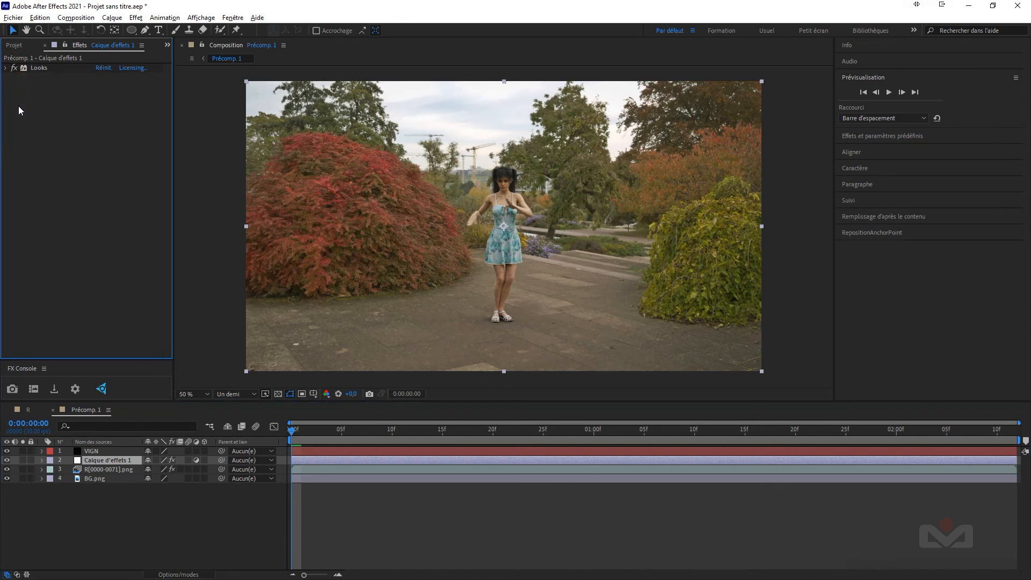
Step: Add a second Magic Bullet Looks effect to the Calque d'effets 1 layer
right_click(19, 77)
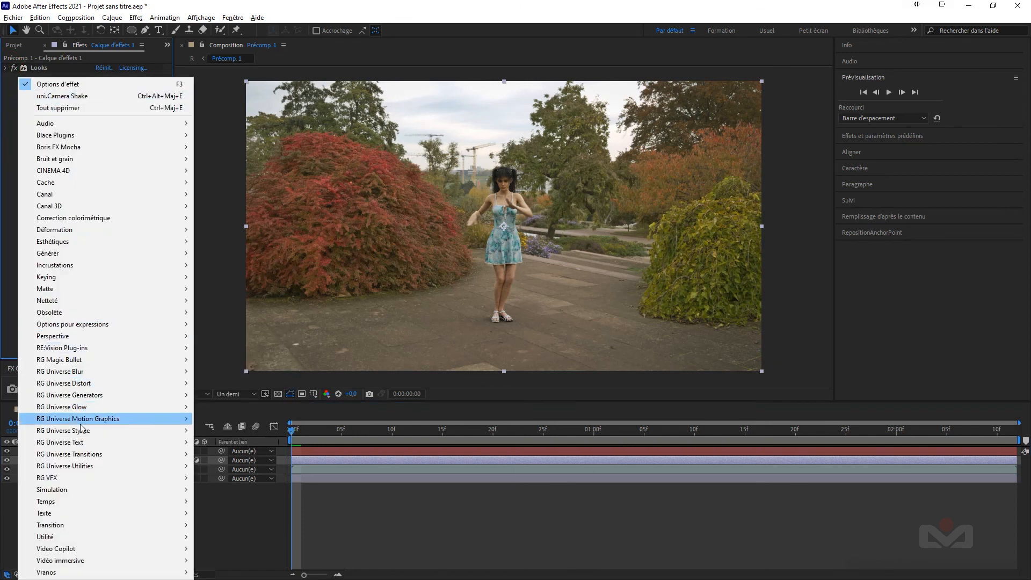
mouse_move(102, 364)
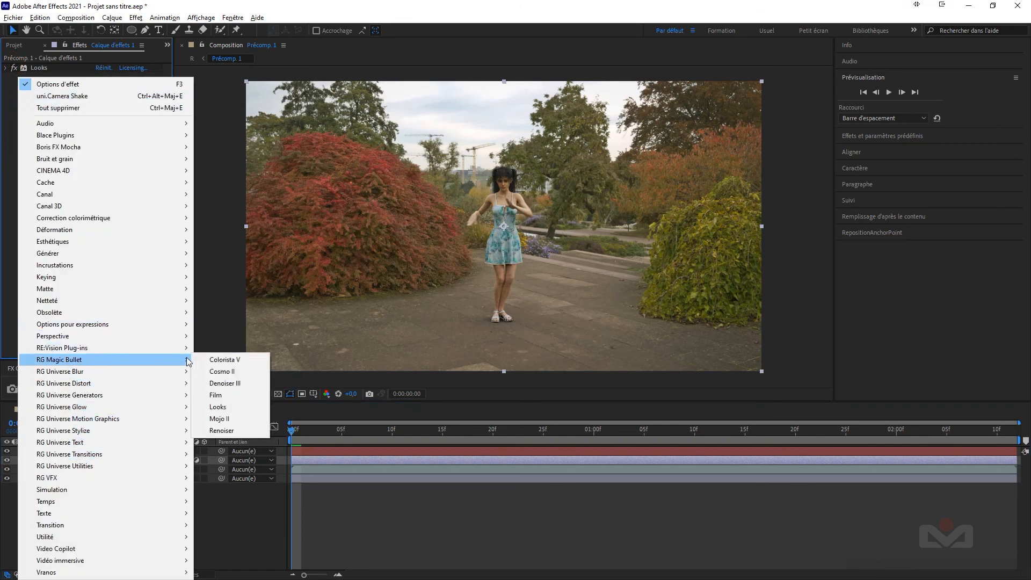
click(230, 407)
Step: Apply the Tranquility look from the Enhancements category to the second Looks effect and accept it
click(39, 133)
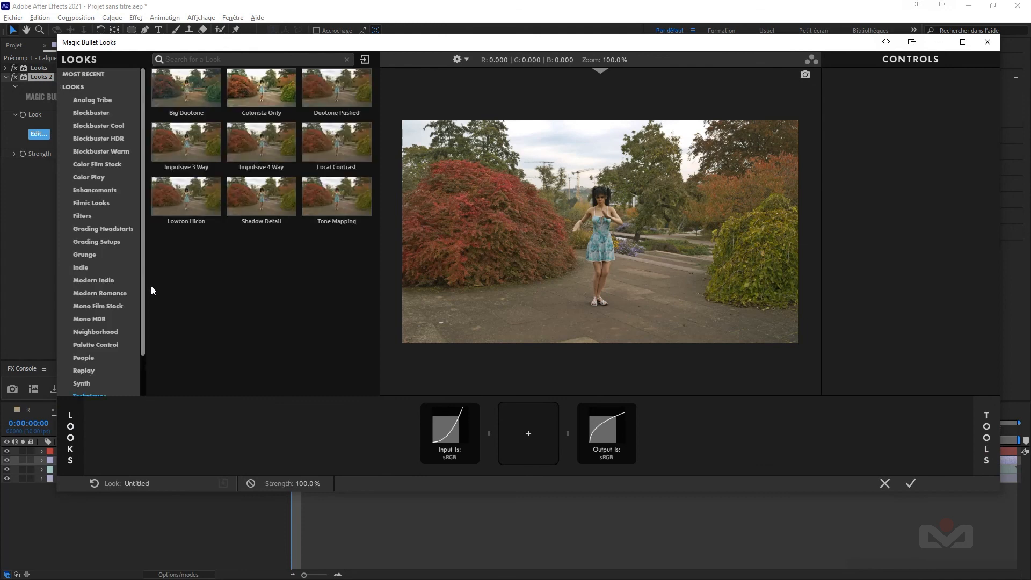
click(94, 190)
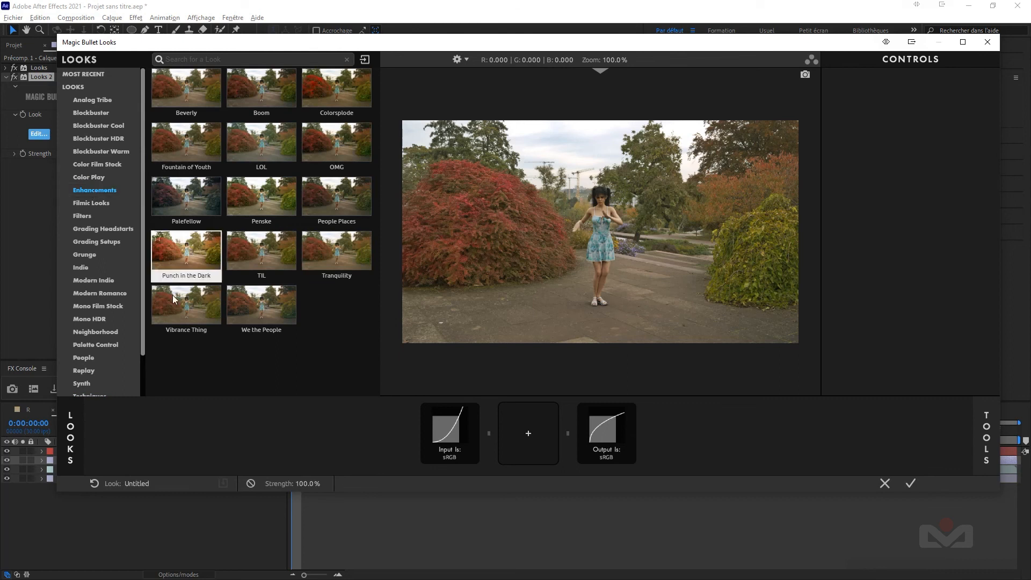
mouse_move(188, 258)
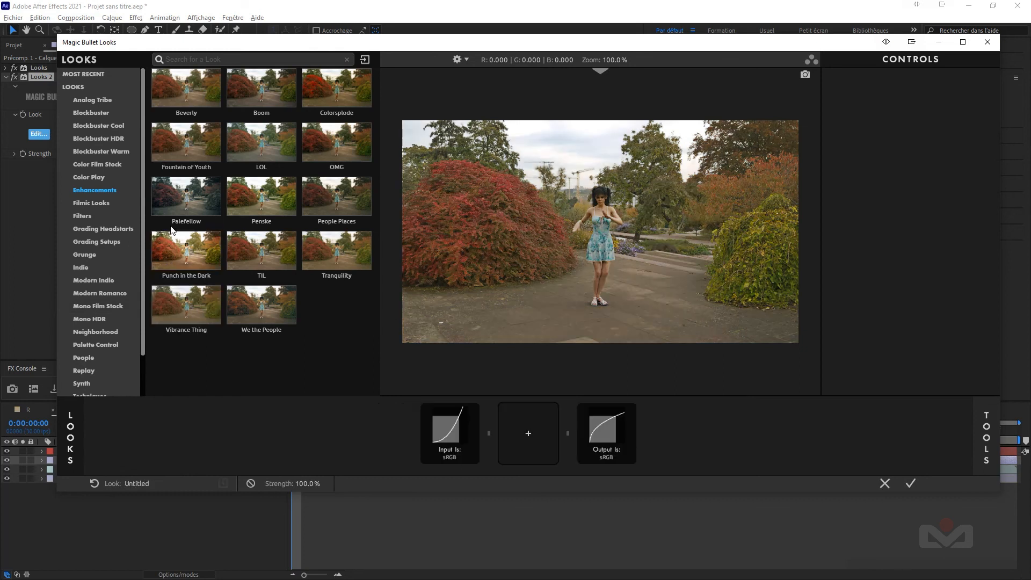
mouse_move(271, 258)
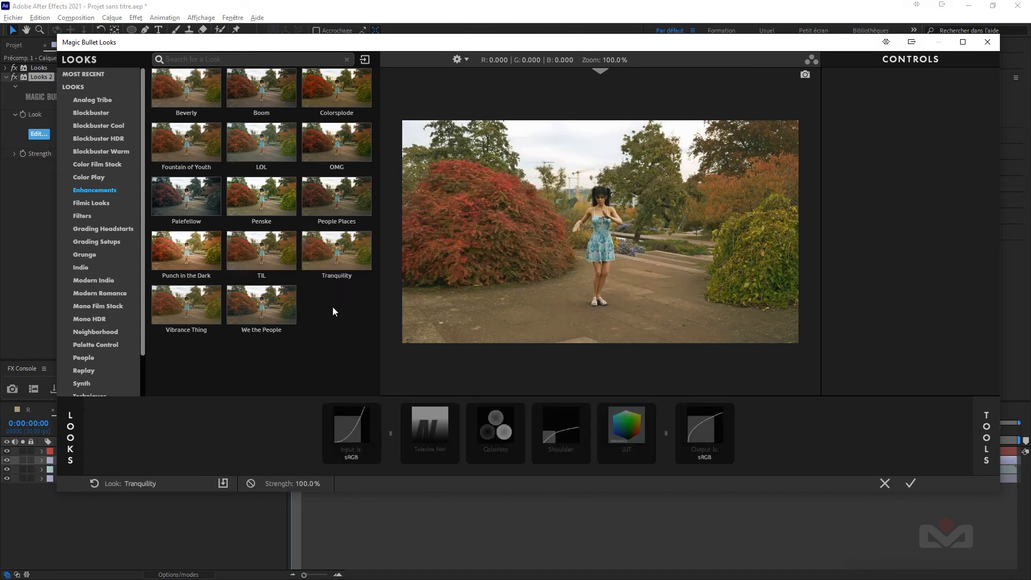
click(337, 266)
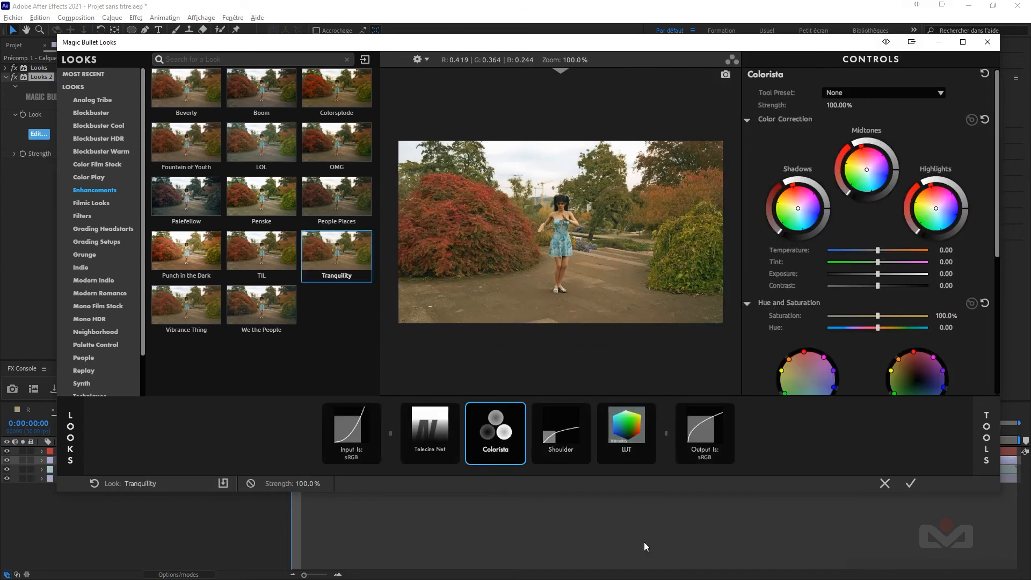
click(911, 484)
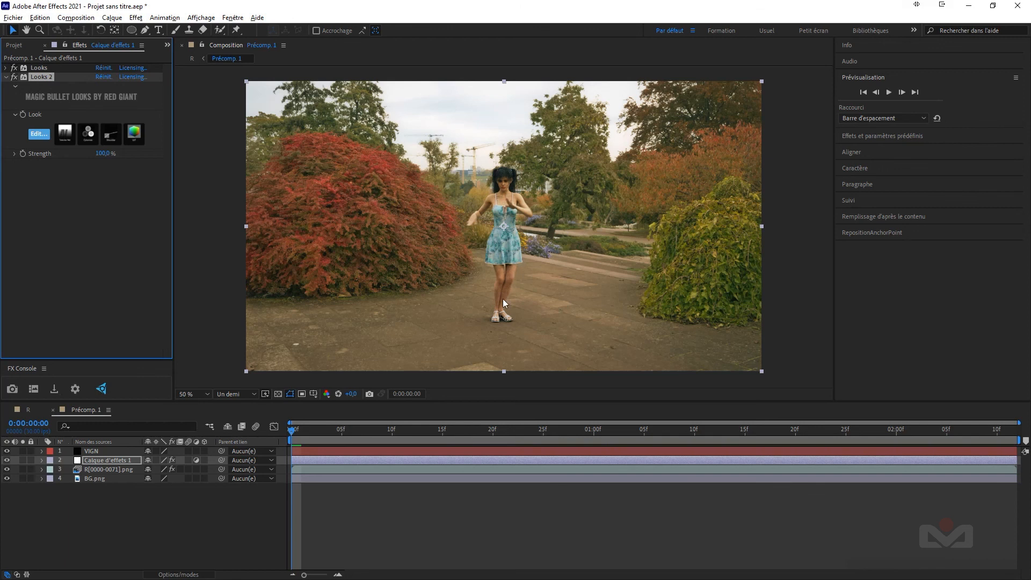
Step: Add a Courbes color-correction effect to R[0000-0071].png and raise the upper part of its RVB curve slightly
click(93, 471)
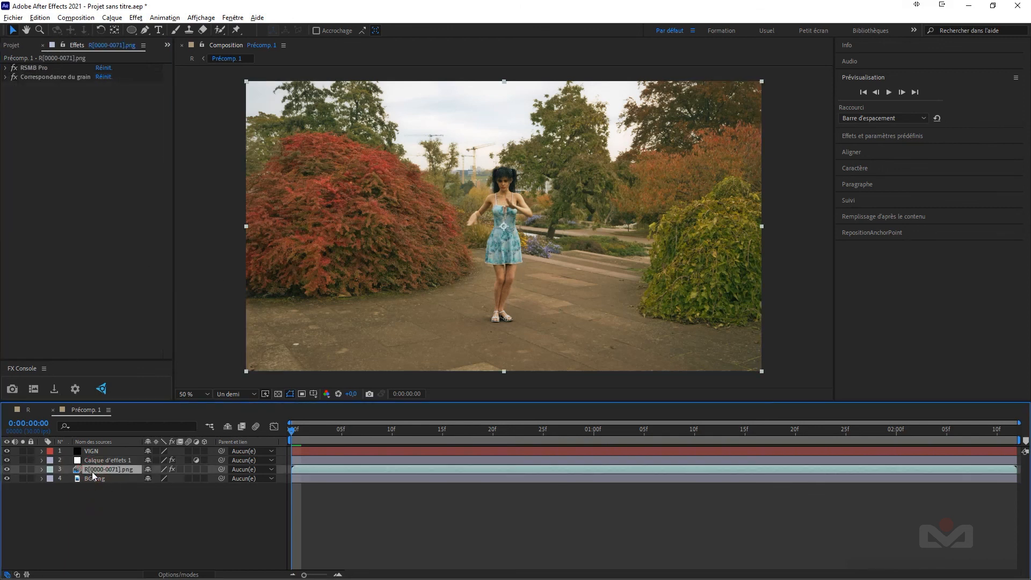
right_click(23, 117)
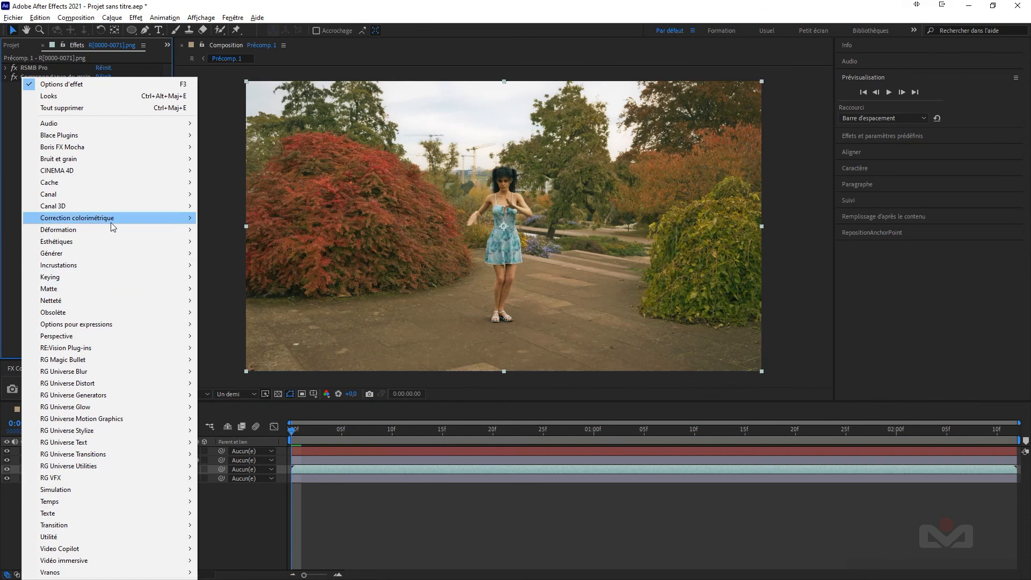
mouse_move(111, 224)
click(226, 336)
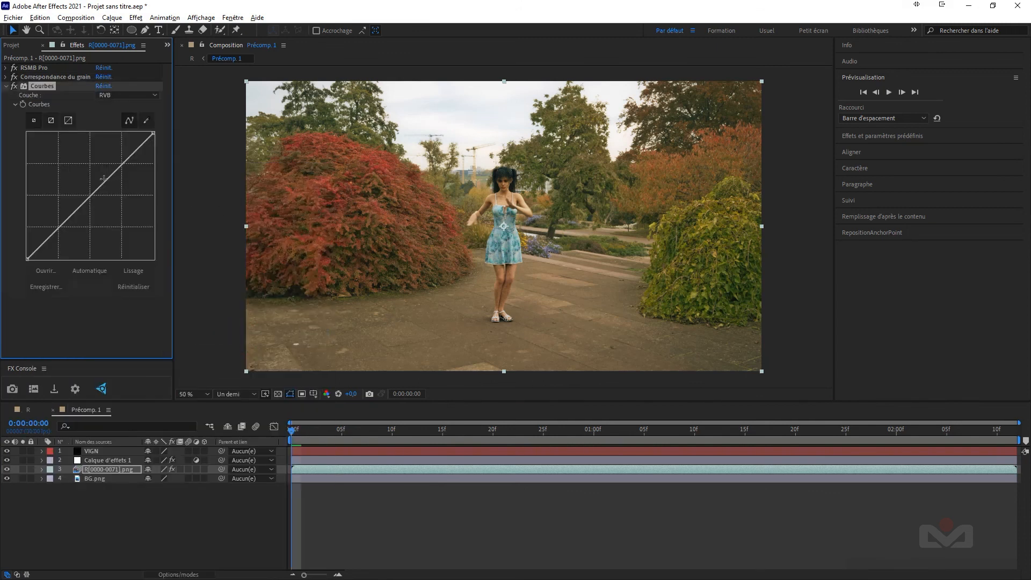
drag(122, 163, 120, 160)
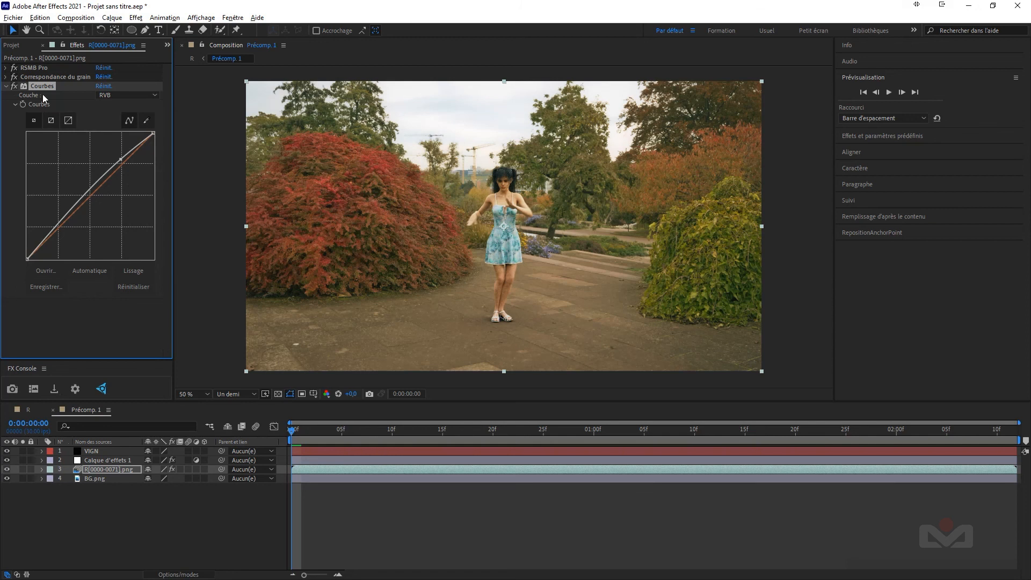
Step: Compare the character with and without the Courbes effect, and lower the raised curve point slightly for a subtler brightening
click(14, 87)
click(14, 87)
click(14, 86)
click(132, 532)
drag(120, 160, 121, 162)
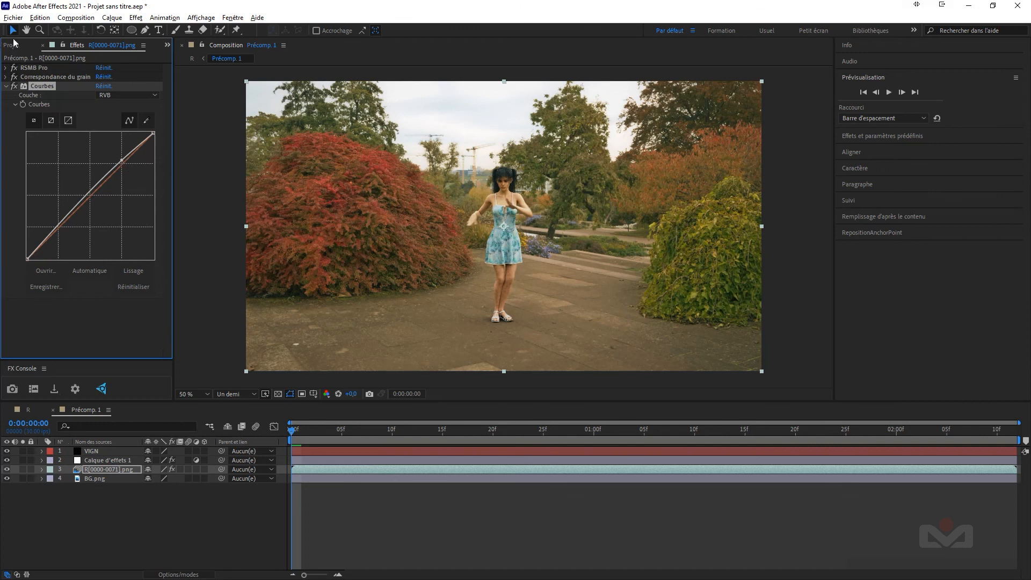
Step: Save the project as compo_finale in the tuto folder
click(13, 17)
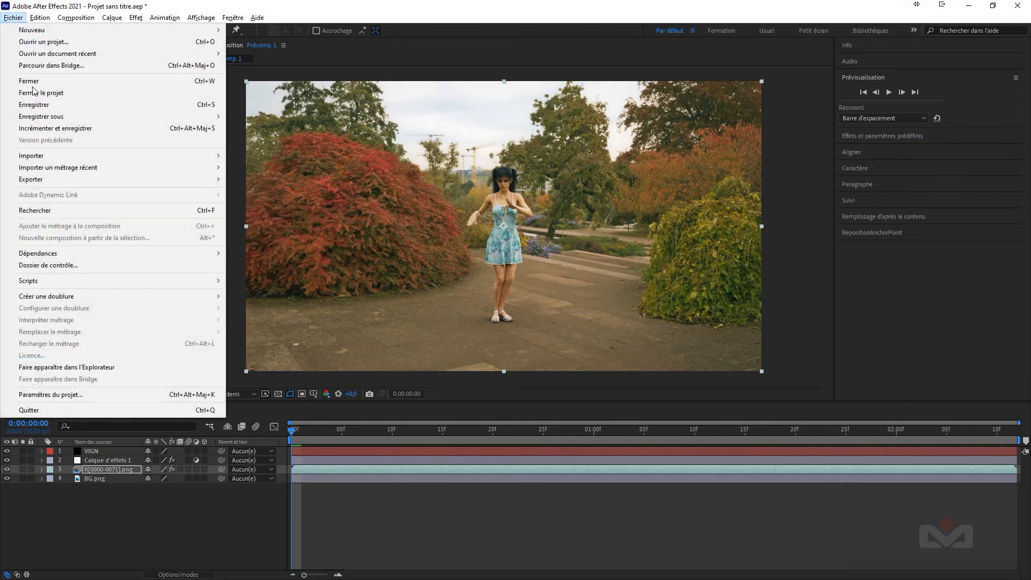
click(41, 116)
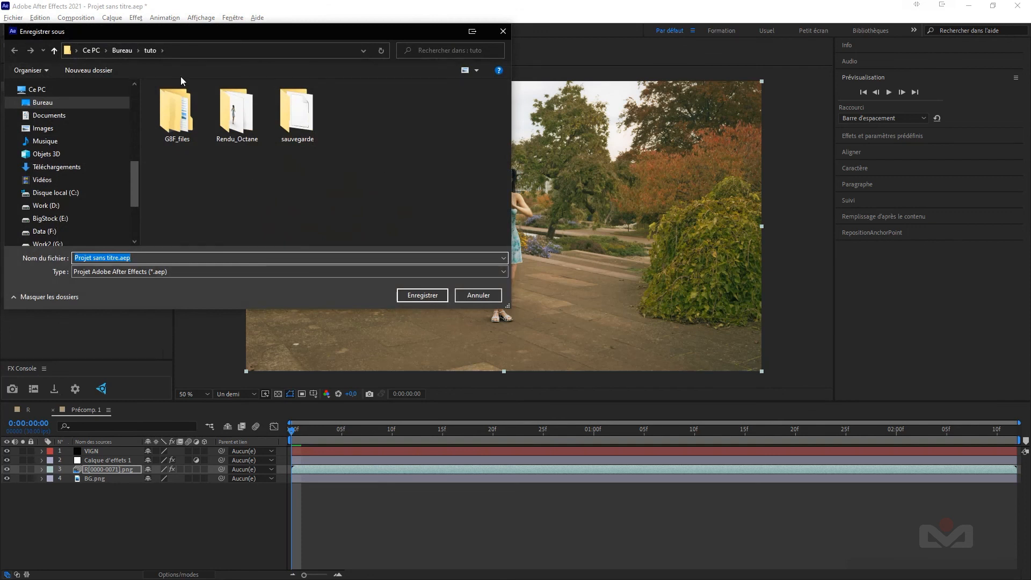
text(compo_finale)
key(Return)
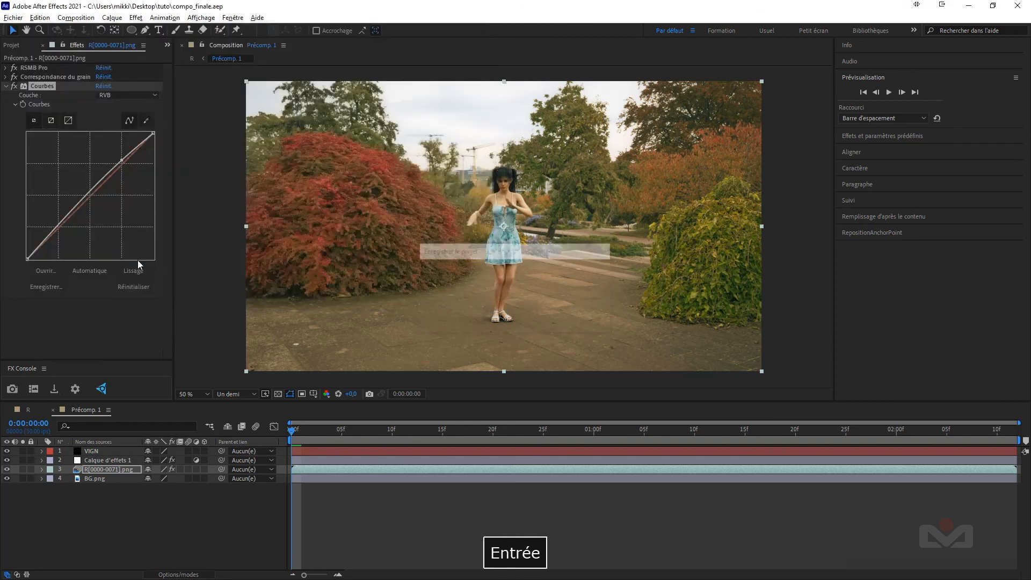
Step: Export the Précomp. 1 composition to the Adobe Media Encoder queue
click(15, 17)
mouse_move(44, 184)
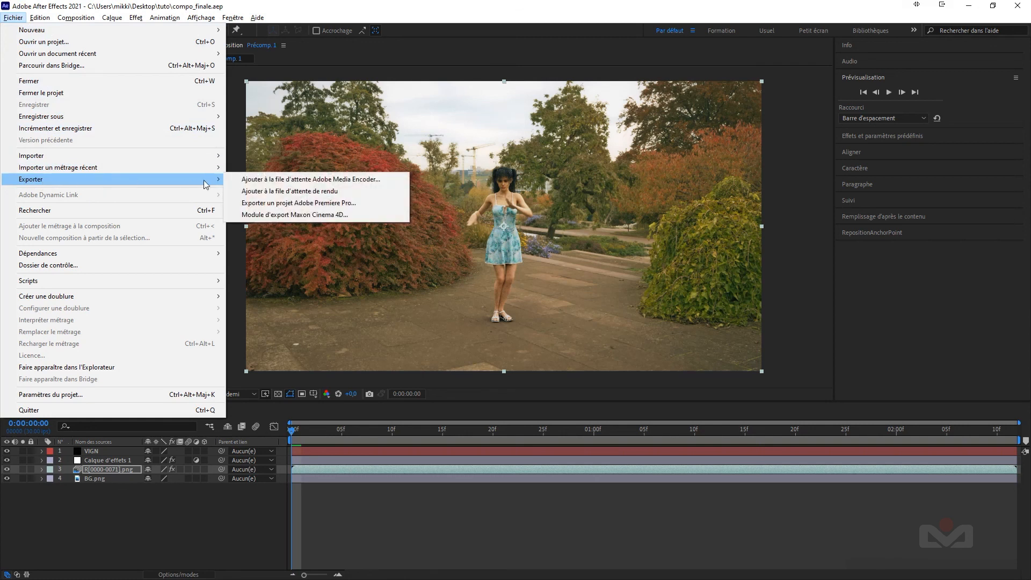
click(323, 181)
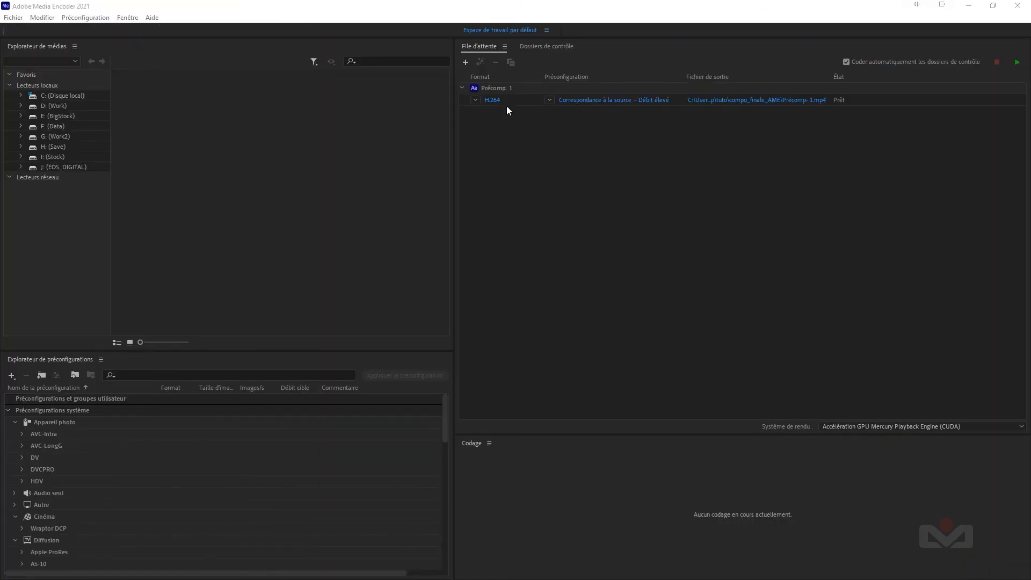
Step: In the queued item's export settings, choose the High Quality 1080p HD preset and disable audio export
click(621, 100)
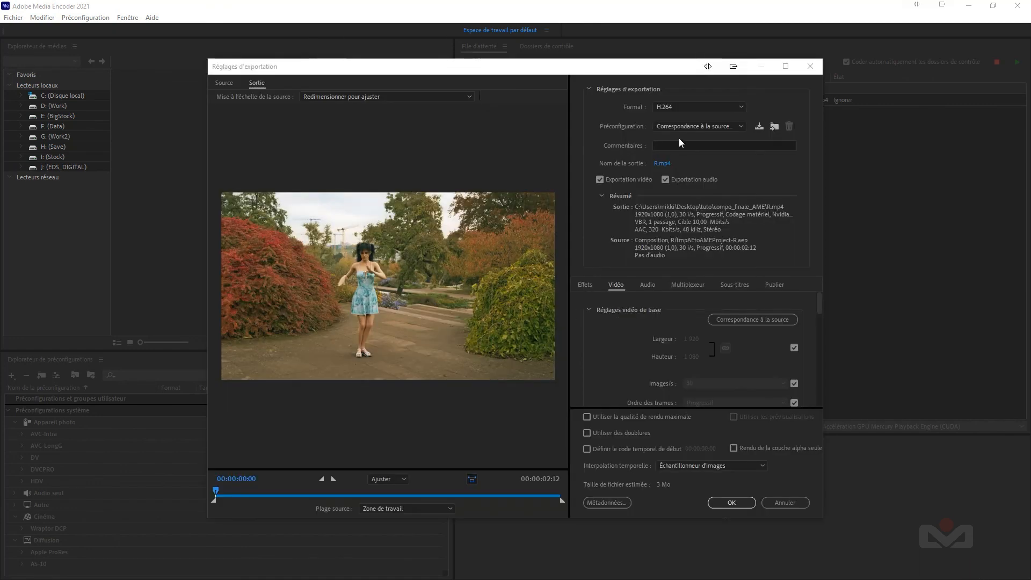
click(687, 127)
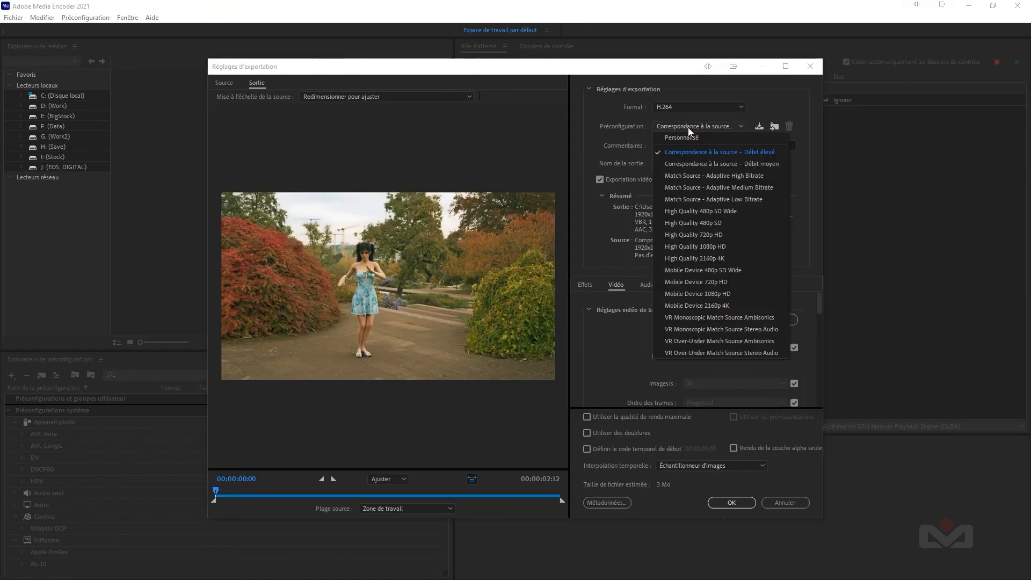
click(707, 247)
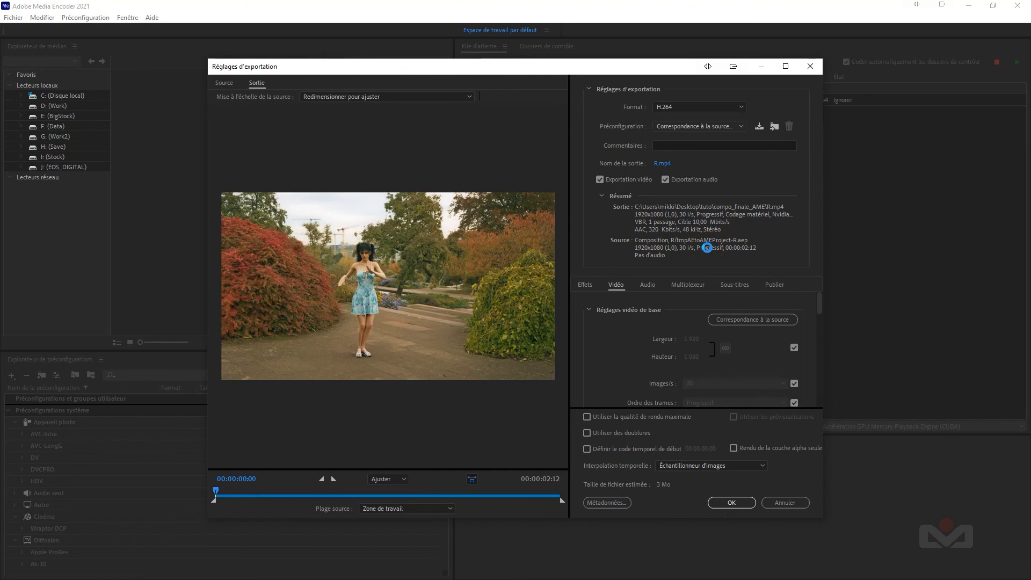
click(666, 179)
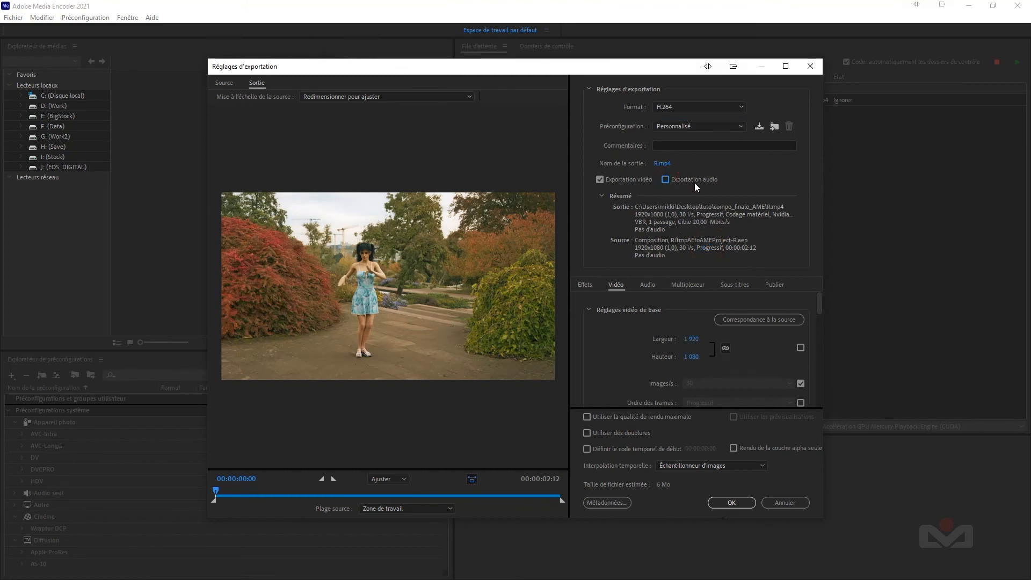
Step: Name the output file Rendu_finale.mp4 in the compo_finale_AME folder
click(663, 164)
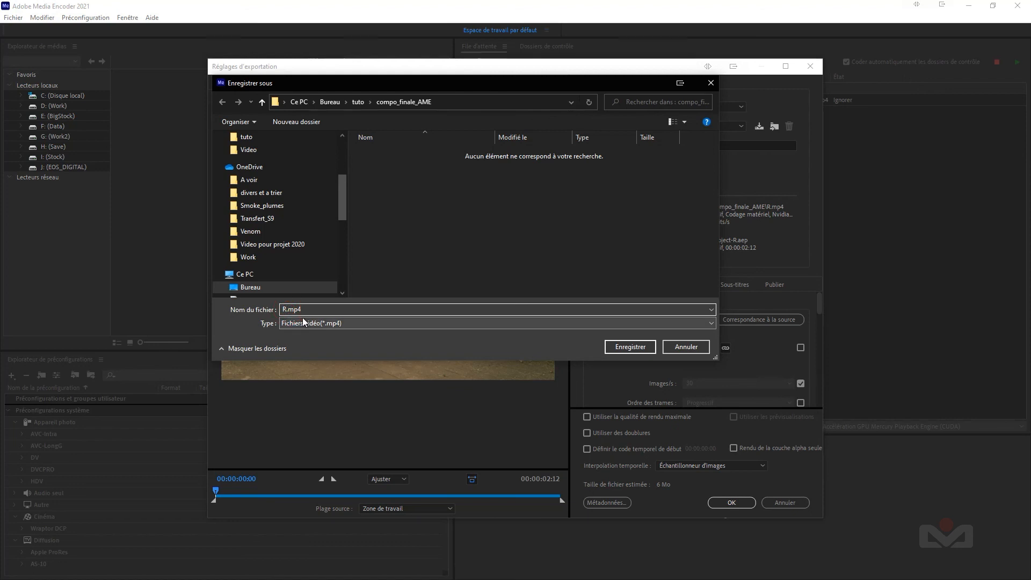
text(Rendu_fin)
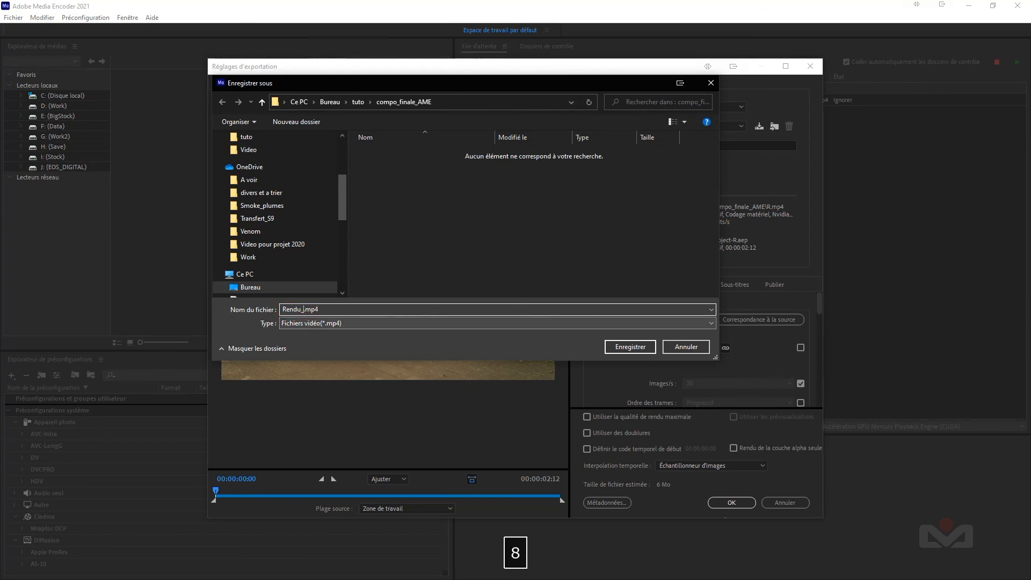
text(ale)
click(639, 349)
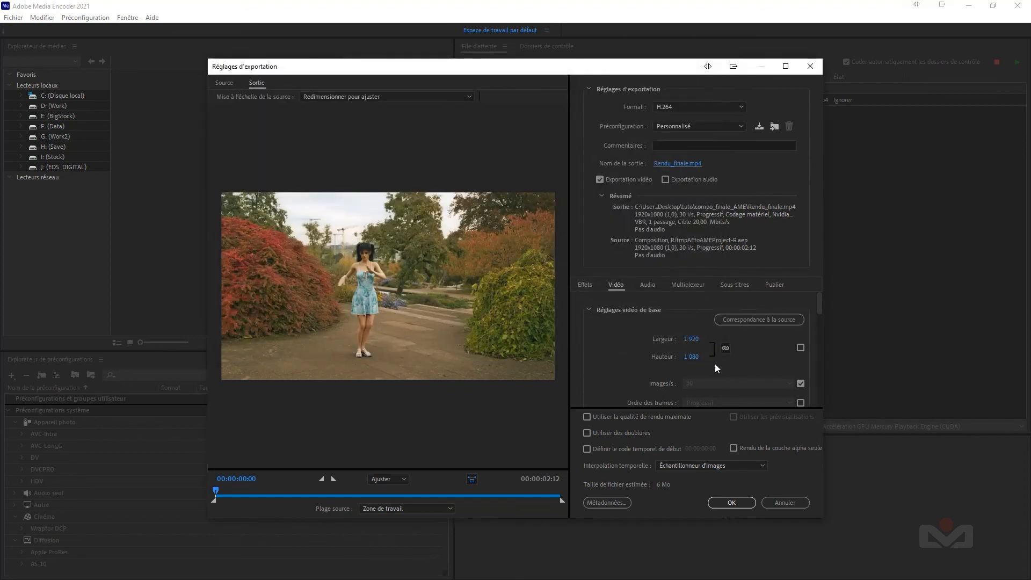
Step: Set the video bitrate encoding to VBR, 2 passages
drag(820, 300, 826, 386)
click(592, 334)
click(791, 333)
click(751, 368)
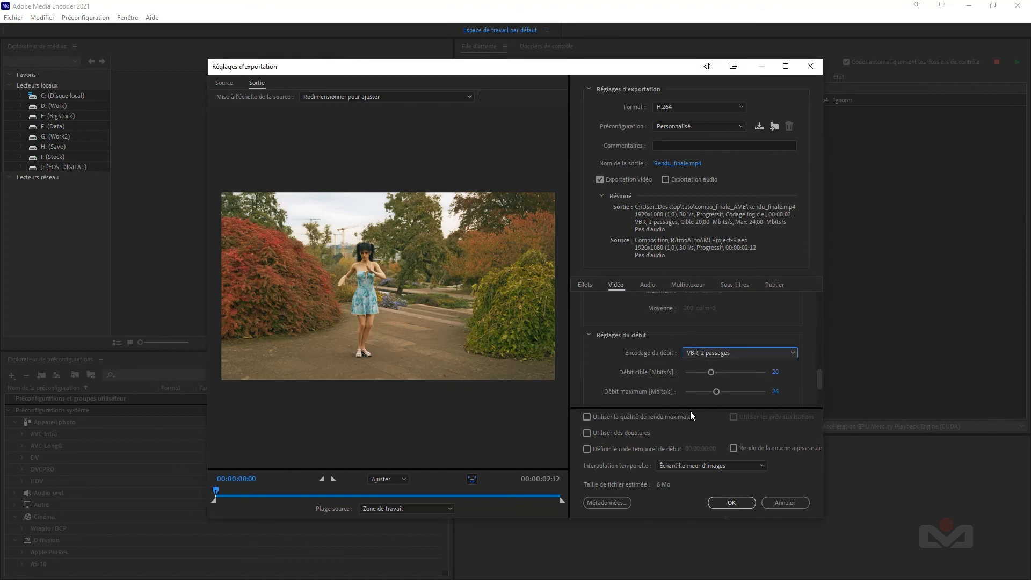
Step: Enable maximum render quality, accept the export settings and start encoding the queue
click(593, 418)
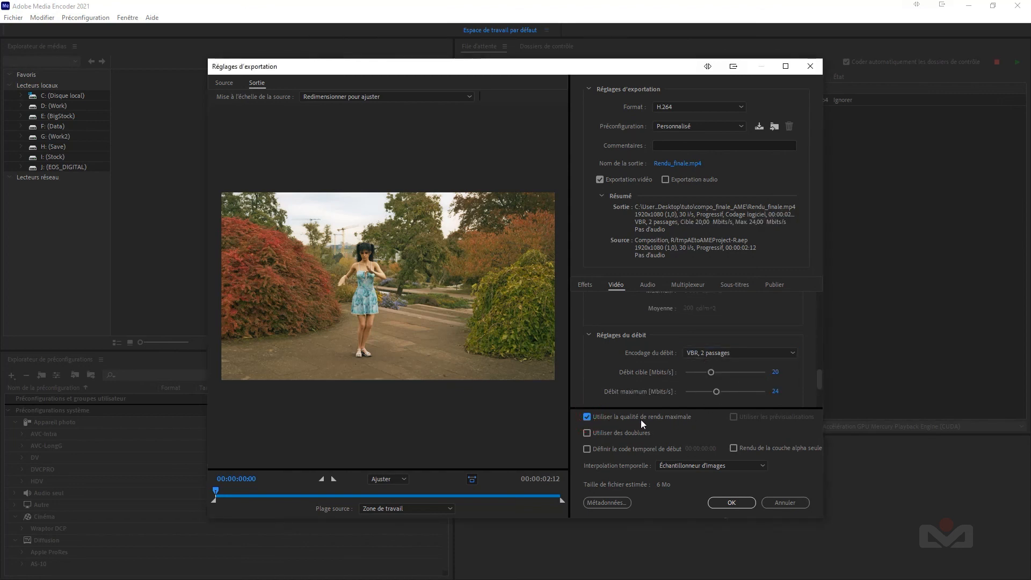
click(732, 503)
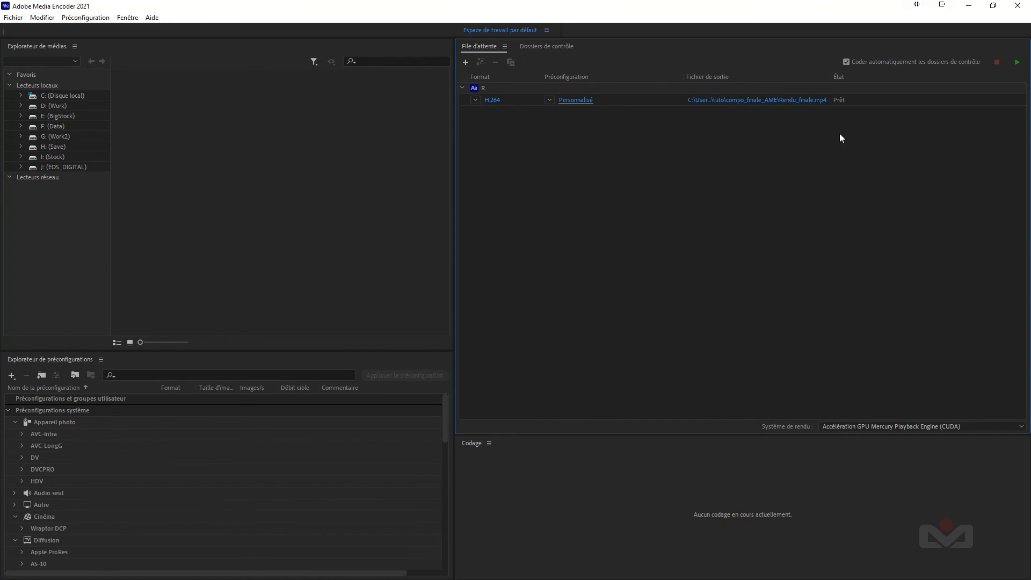
click(1018, 63)
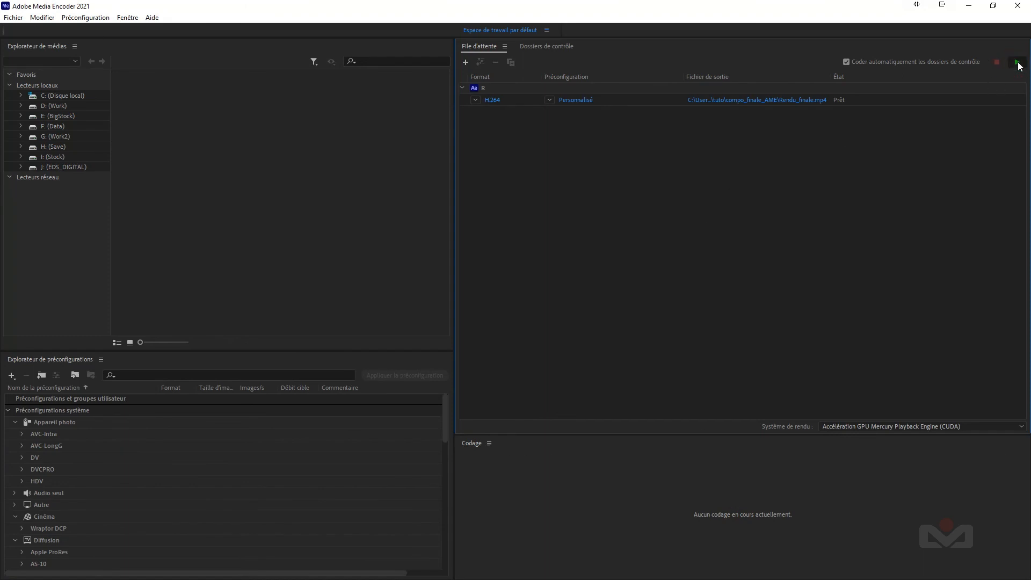